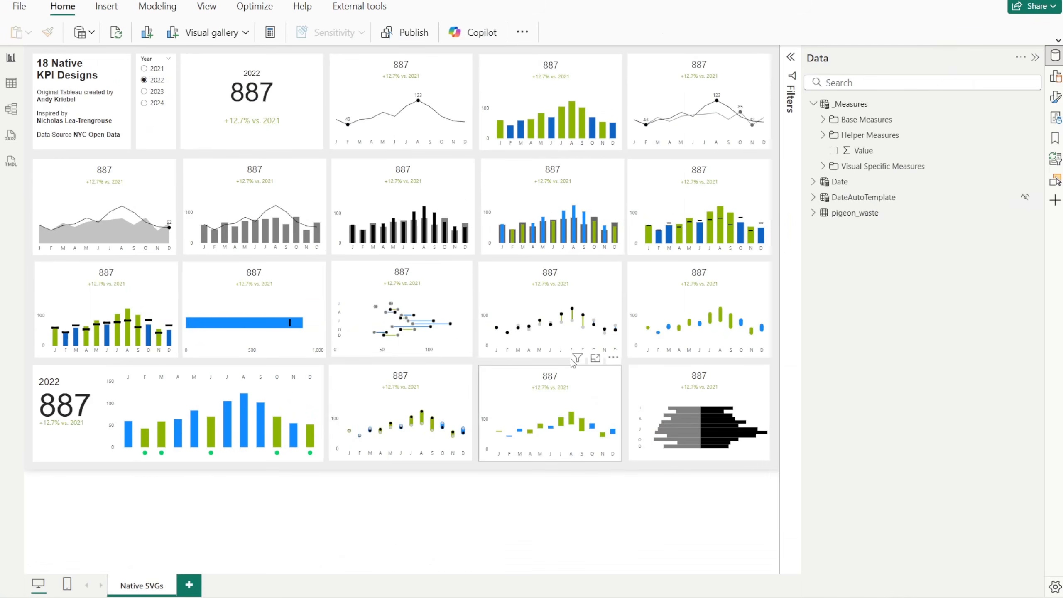
Preview the KPI designs for other years using the Year slicer, and view the starter files in the PowerBITutorials repository on GitHub.
left_click(160, 94)
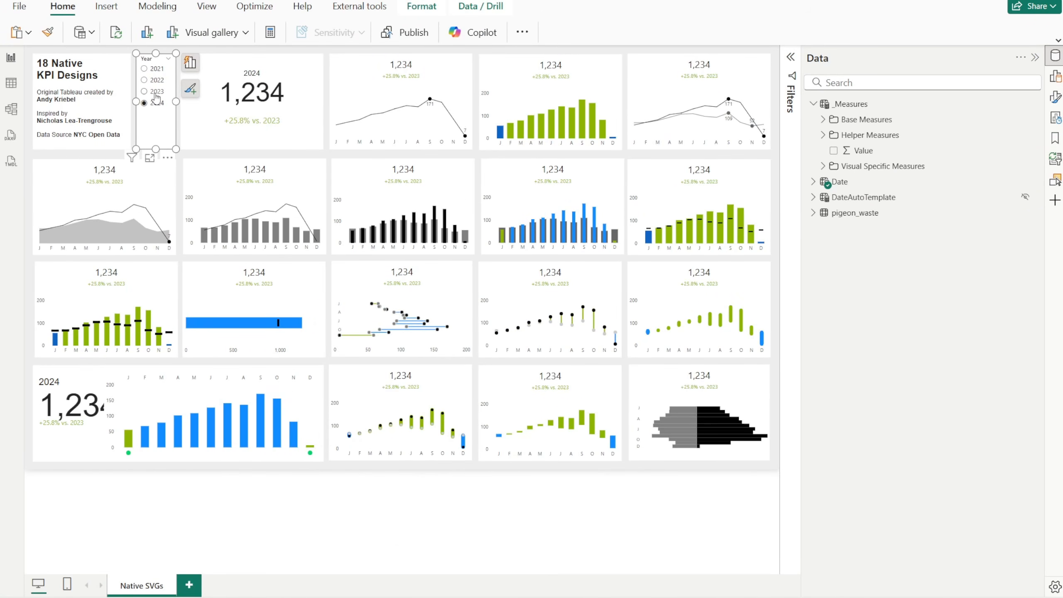
left_click(155, 93)
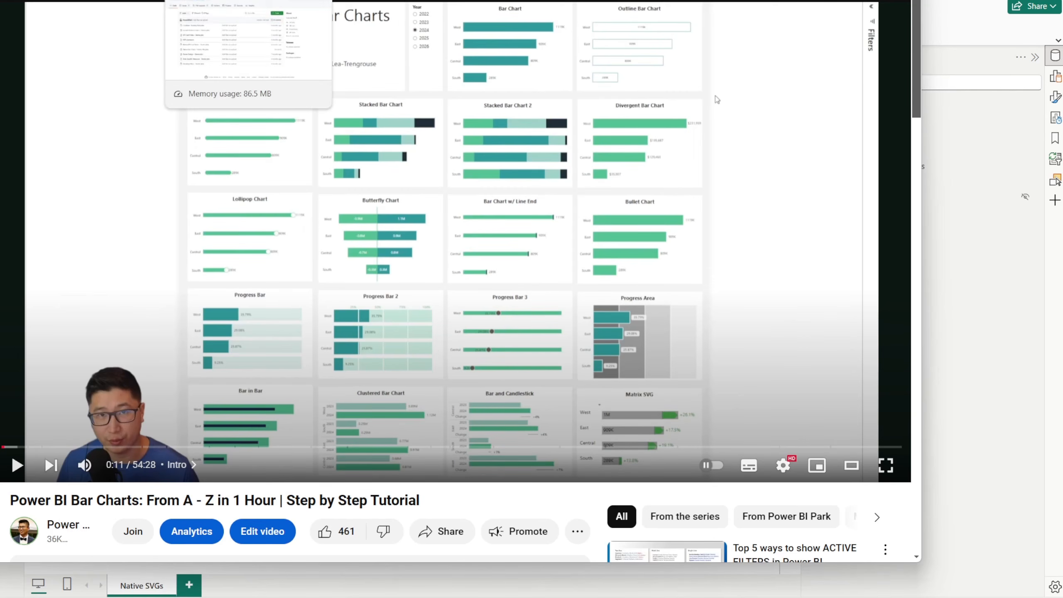
key("ctrl+Tab")
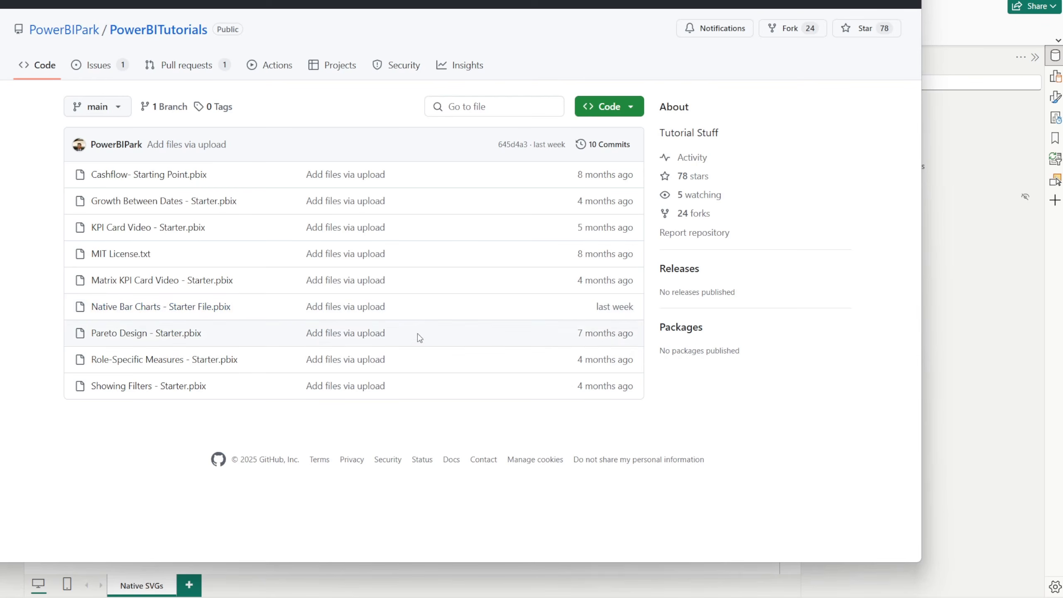
left_click(957, 315)
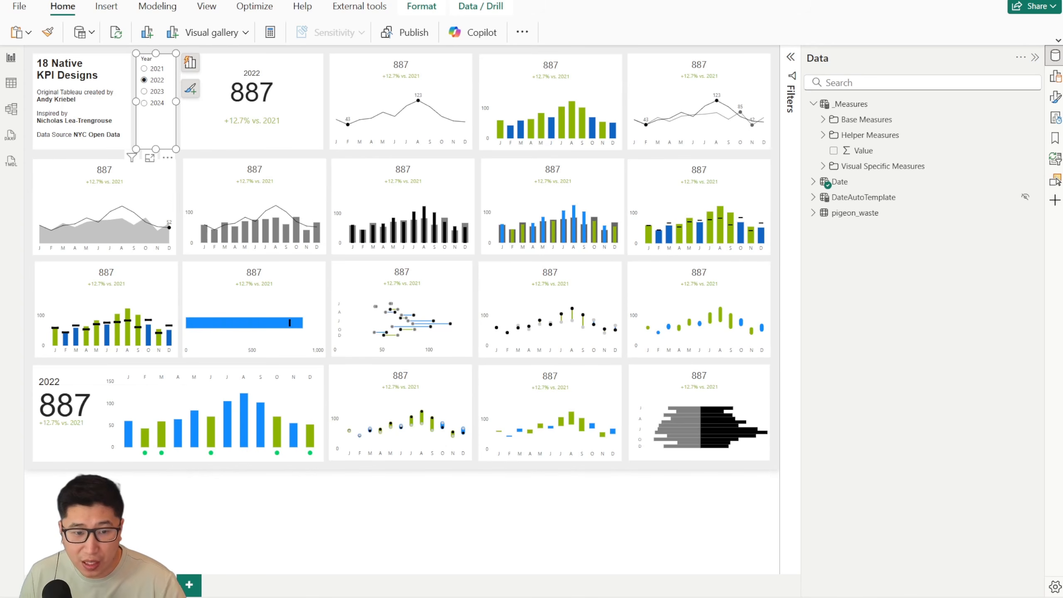
Duplicate the Native SVGs page and delete every visual on the copy except the title text, Year slicer and first KPI card.
right_click(167, 586)
left_click(199, 563)
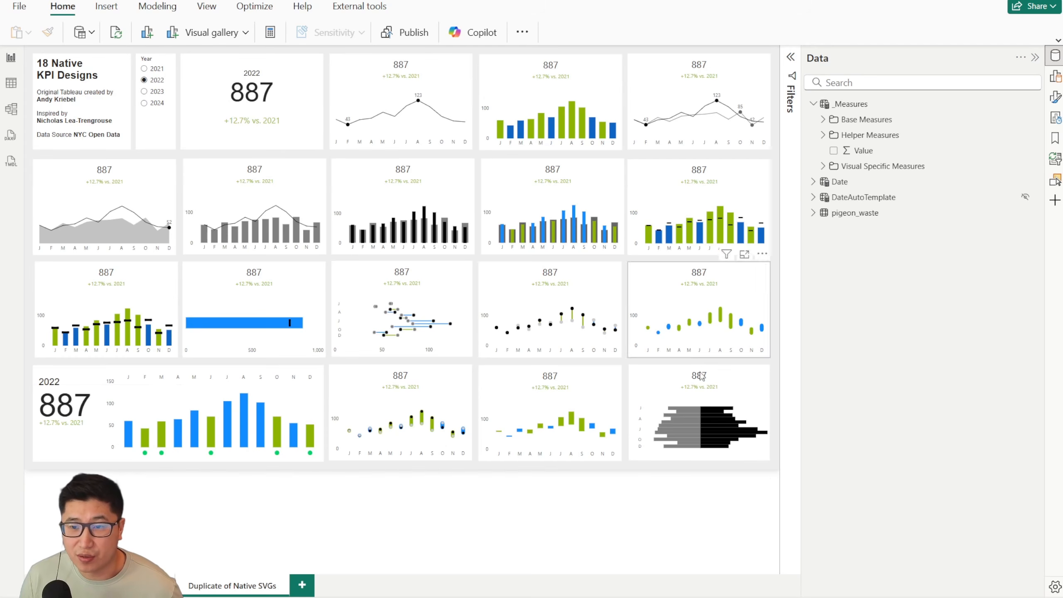
left_click_drag(779, 467, 325, 41)
key("Delete")
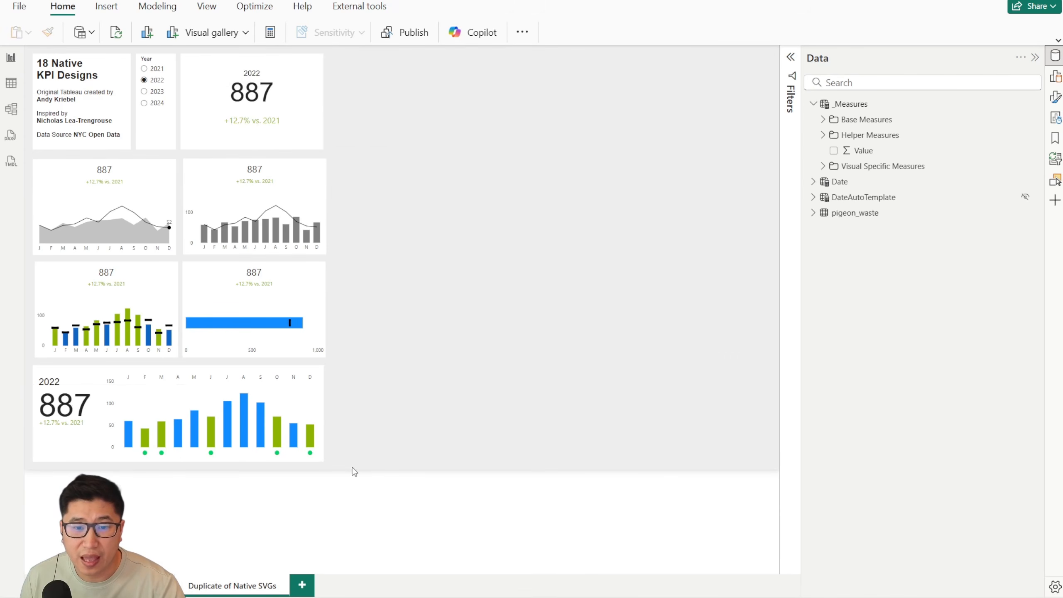
left_click_drag(353, 468, 30, 153)
key("Delete")
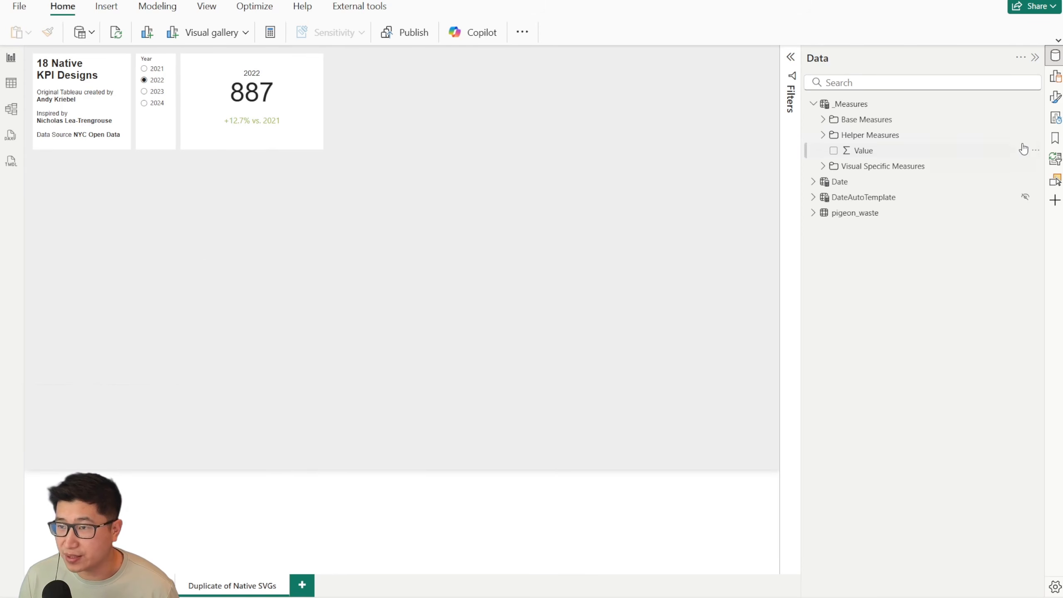
Add a new card visual beside the existing KPI card and populate it with the __Current Year measure.
left_click(1056, 76)
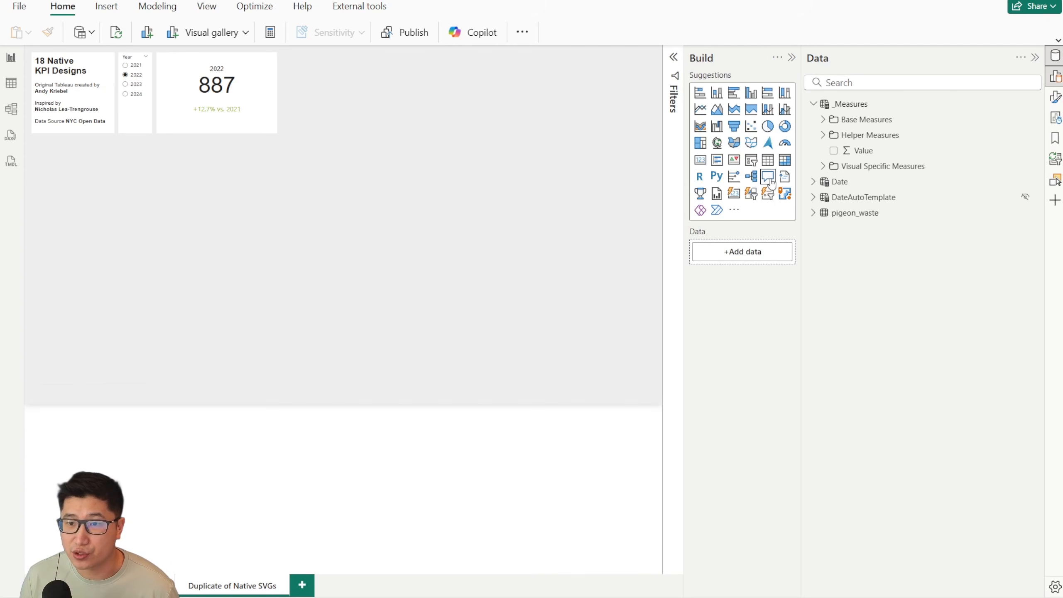
left_click(739, 198)
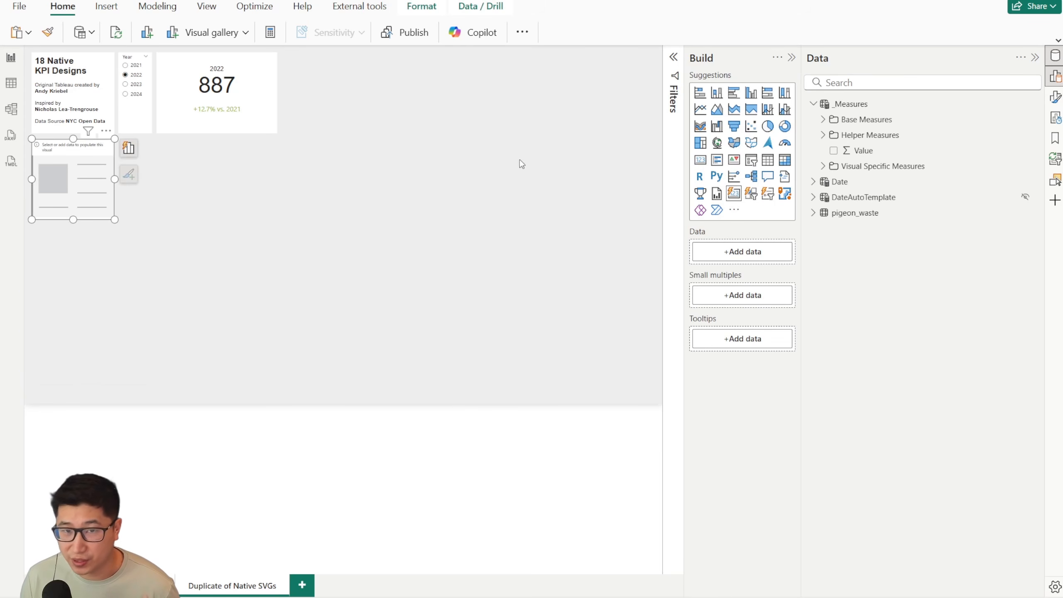
left_click_drag(68, 176, 428, 92)
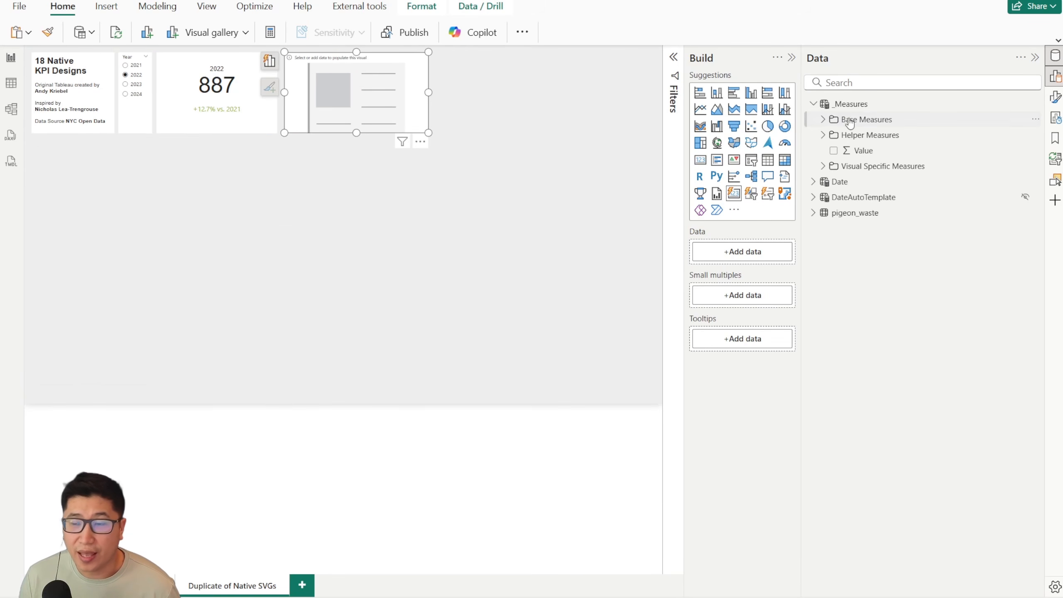
left_click(822, 120)
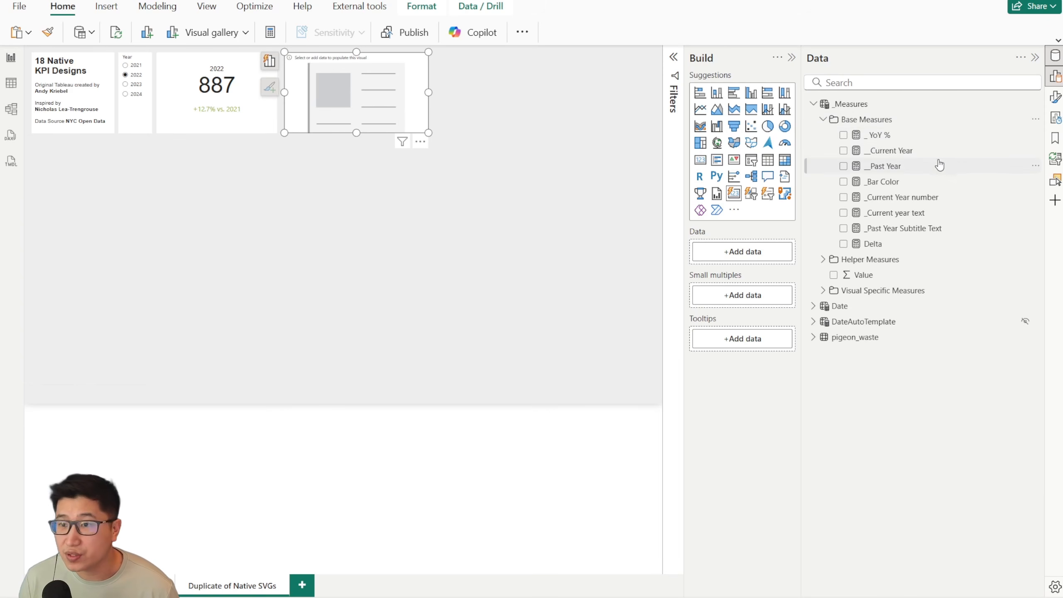
left_click_drag(911, 152, 744, 252)
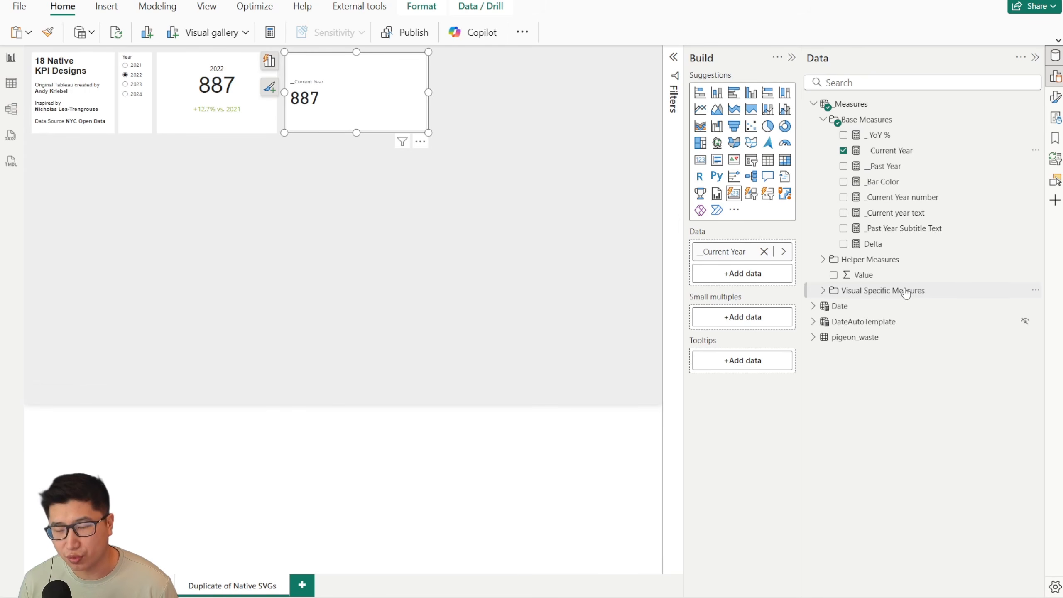
Look through the Helper Measures folder and the pigeon_waste table's columns, and return to the Duplicate of Native SVGs page.
left_click(818, 259)
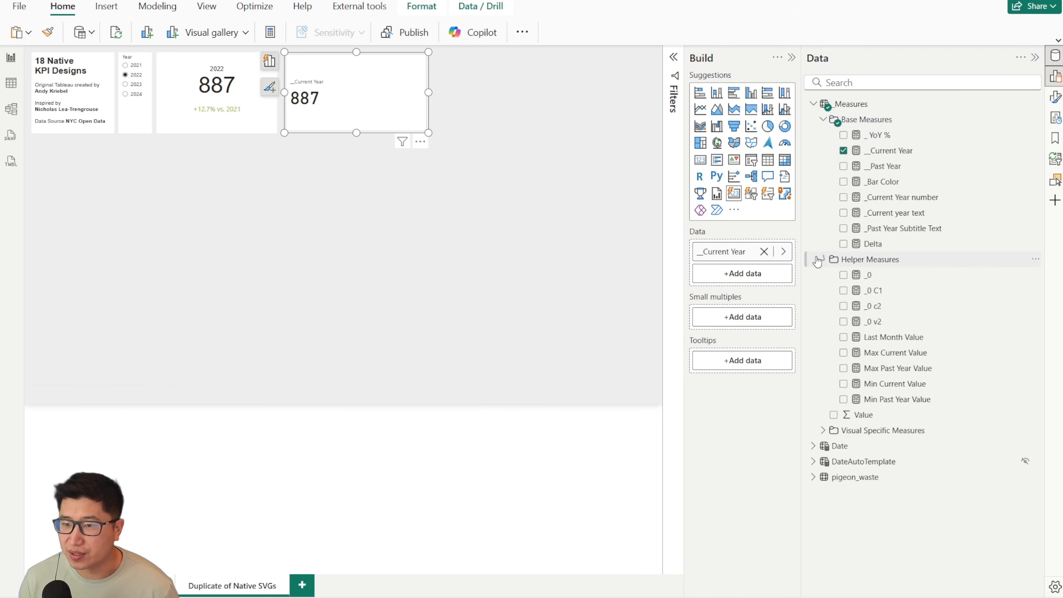
left_click(821, 260)
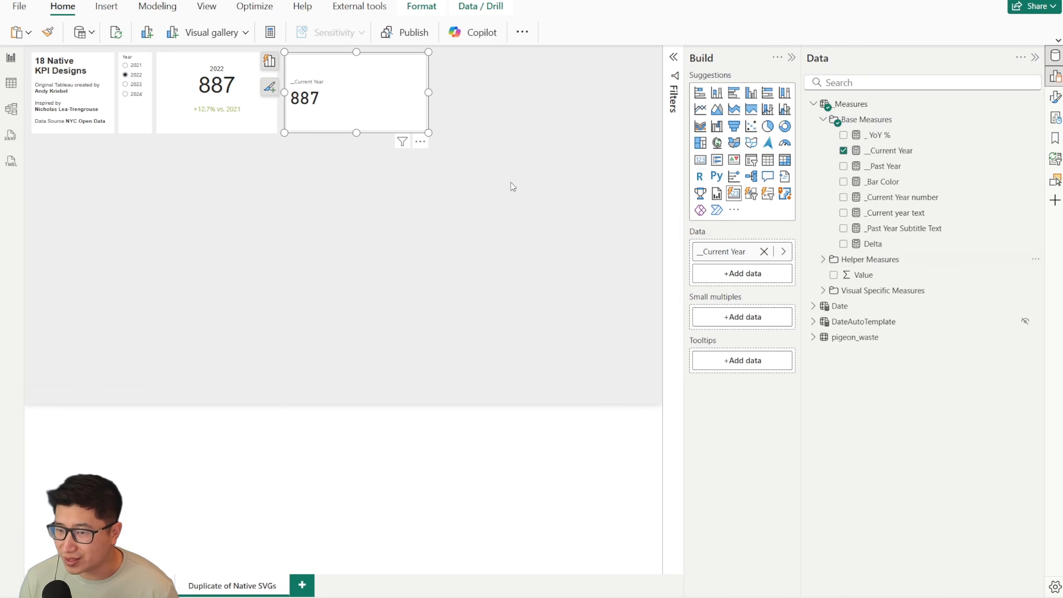
left_click(12, 83)
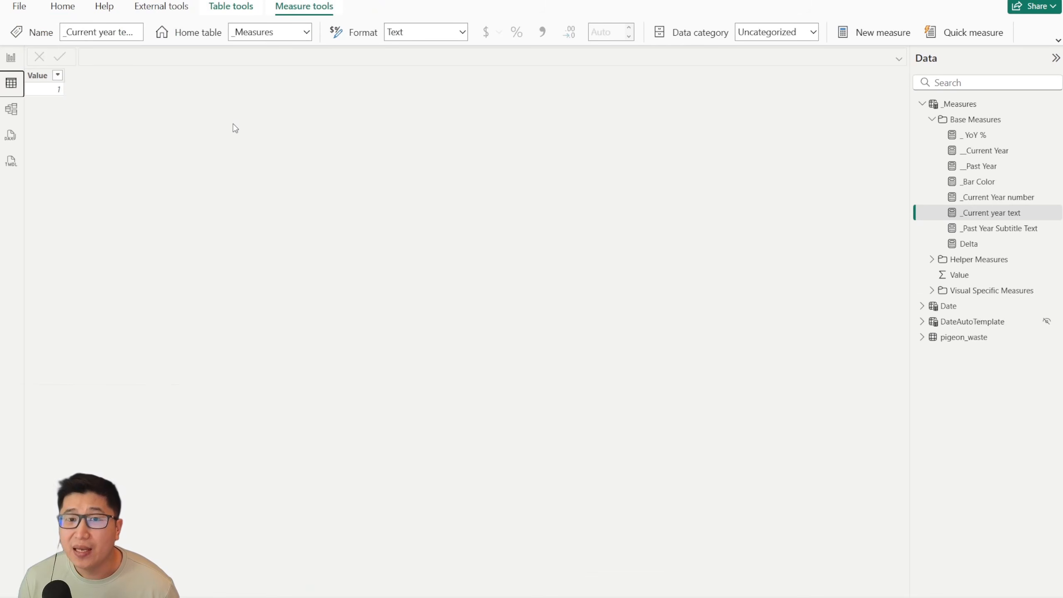
left_click(963, 337)
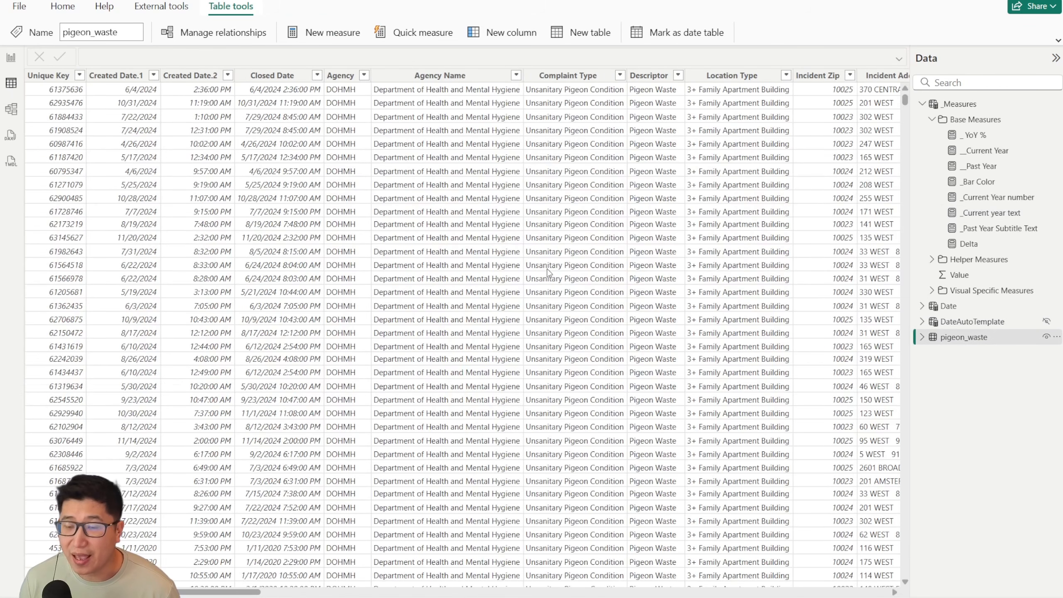
left_click_drag(204, 594, 831, 595)
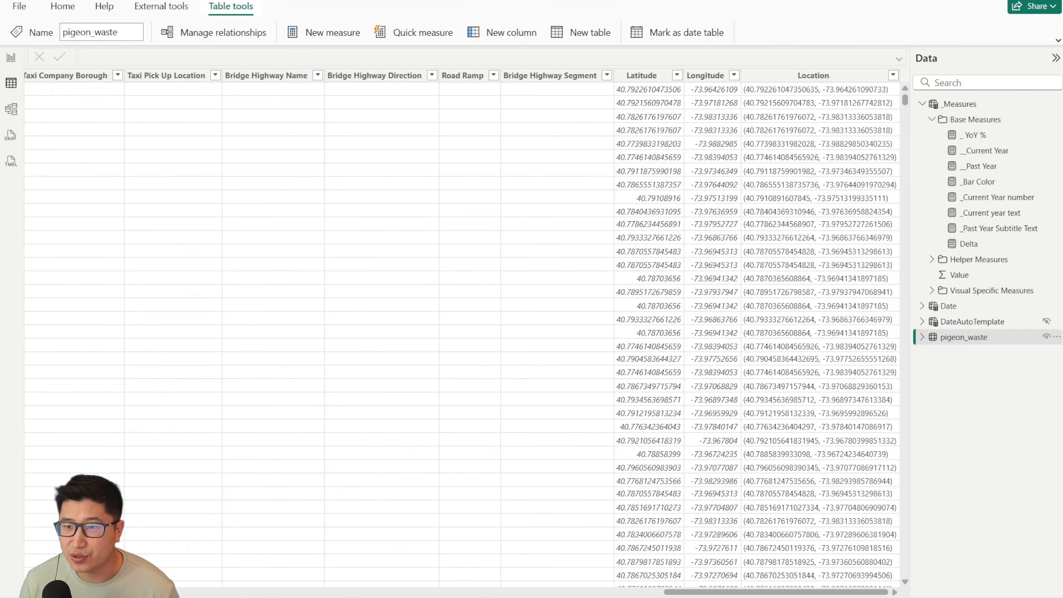
scroll(396, 495, "left", 15)
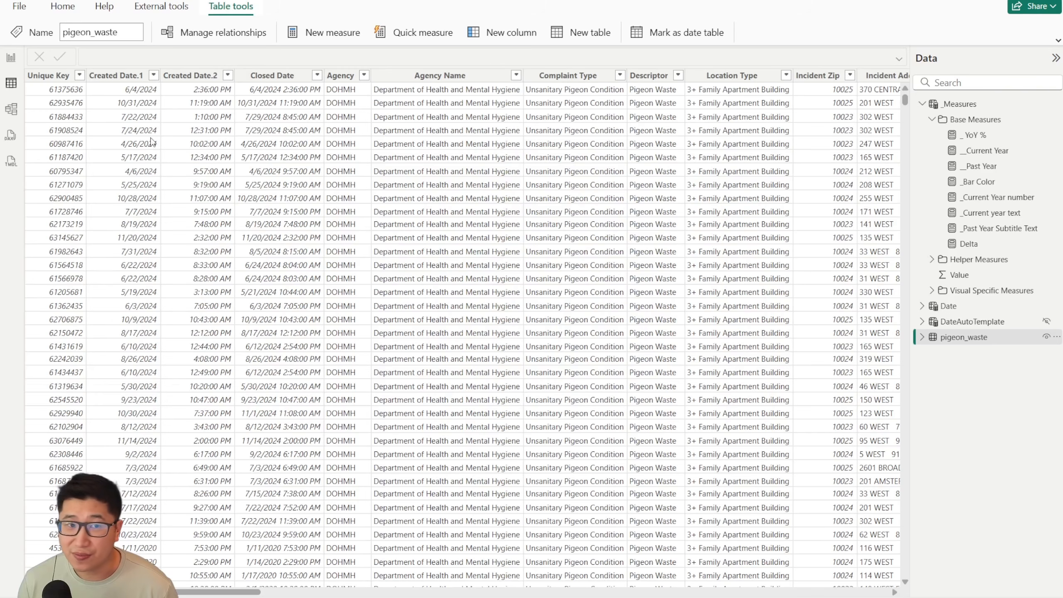
left_click(11, 58)
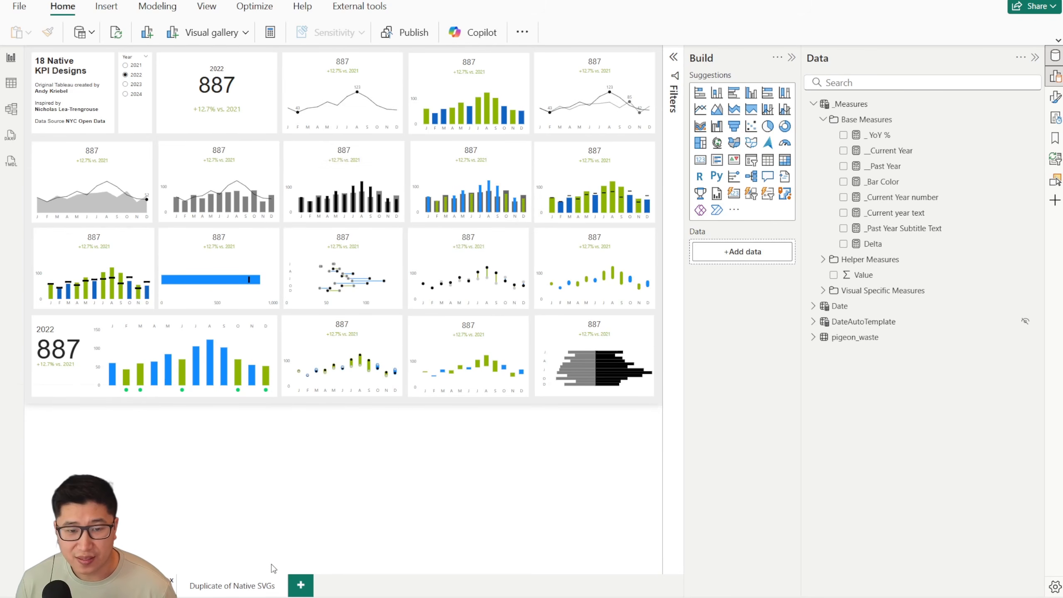
left_click(234, 585)
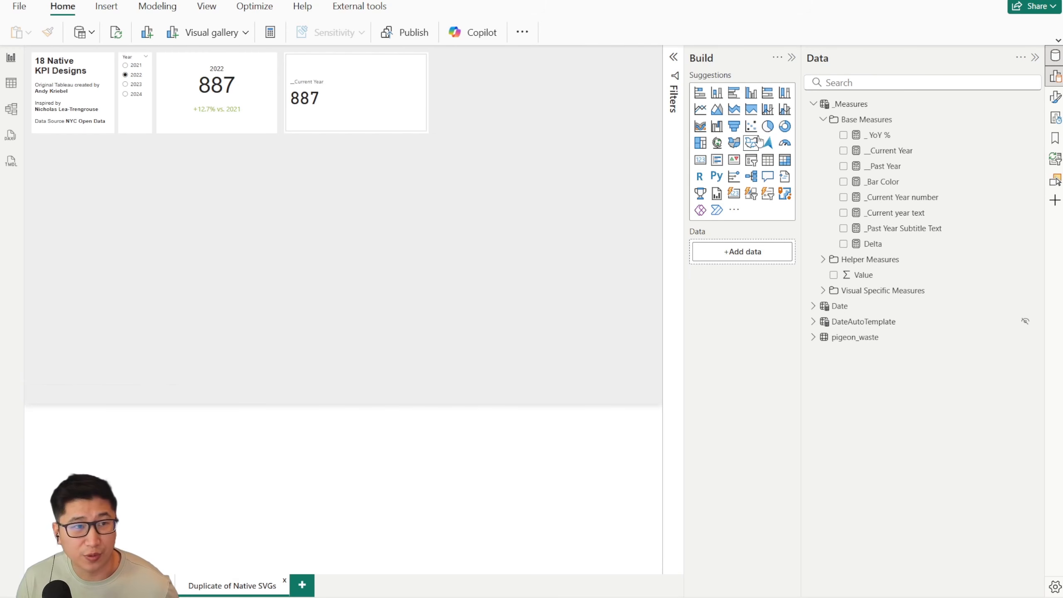
Examine the DAX formula of the __Current Year measure used by the new card, leaving it unedited.
scroll(528, 252, "up", 5)
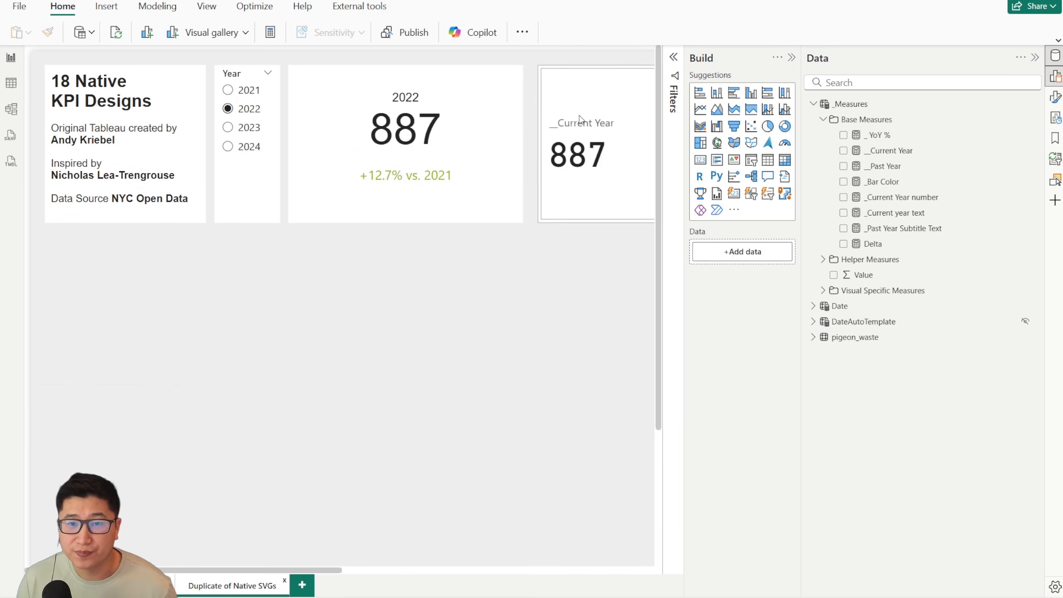
left_click(586, 146)
left_click(890, 150)
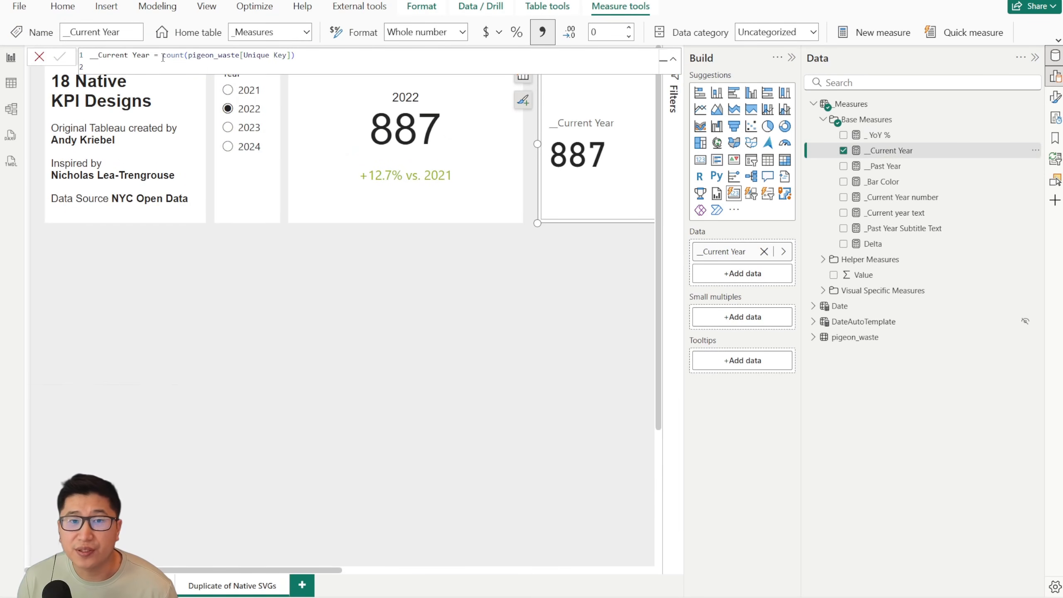
left_click_drag(162, 55, 320, 53)
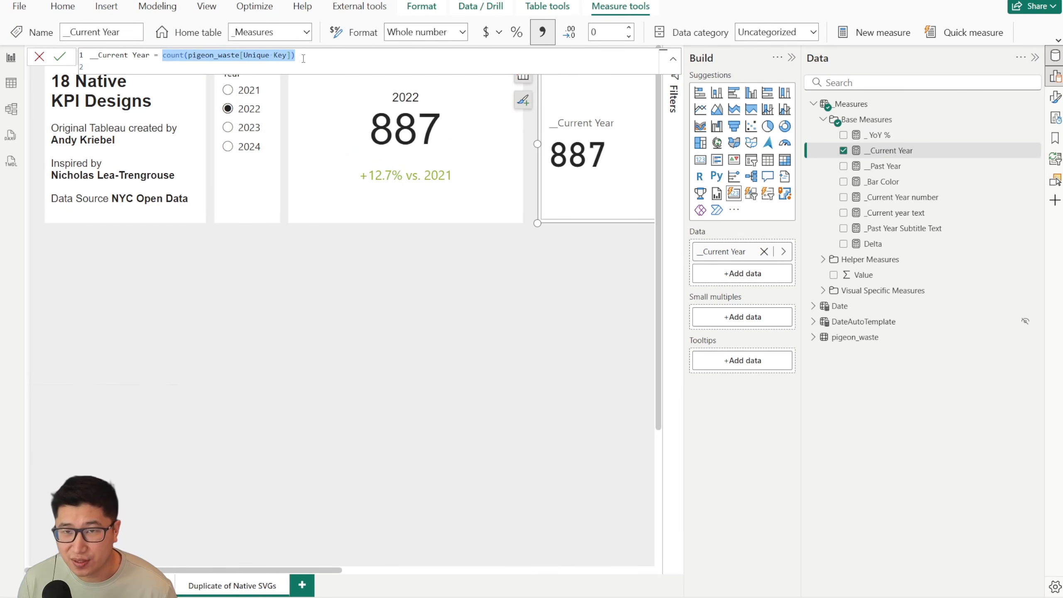
left_click(322, 57)
scroll(403, 68, "up", 3)
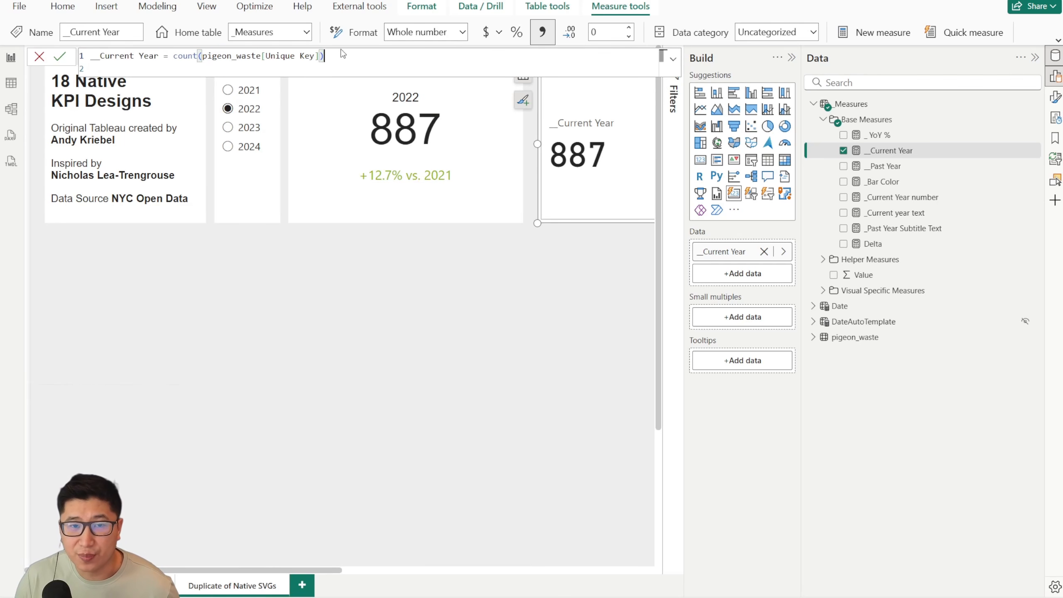
scroll(403, 68, "up", 2)
left_click(36, 58)
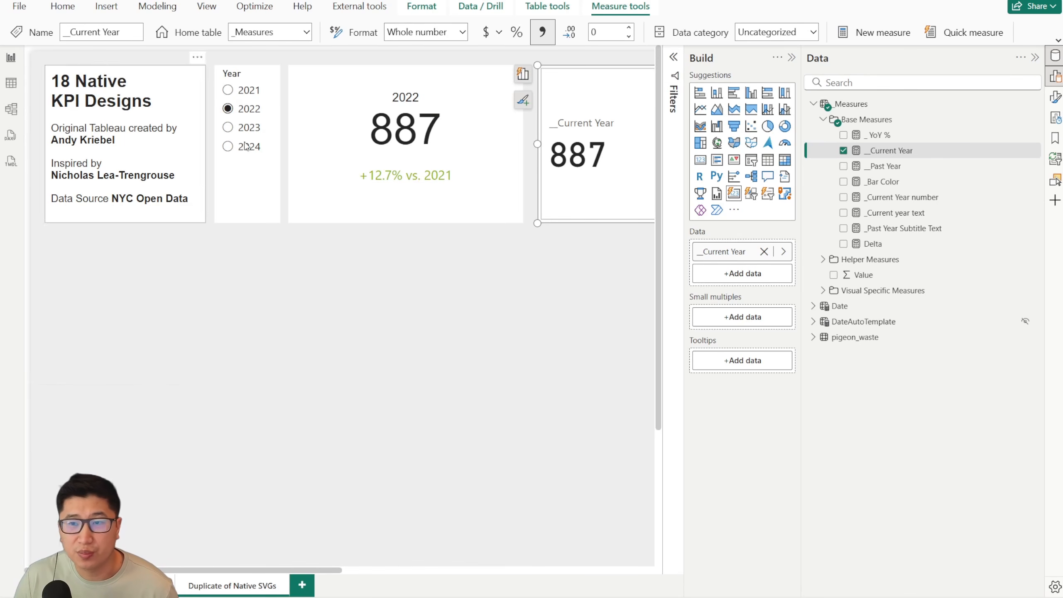
Create a column chart of __Current Year by Month from the Date table in the empty area below the cards.
left_click_drag(849, 150, 323, 374)
left_click(813, 306)
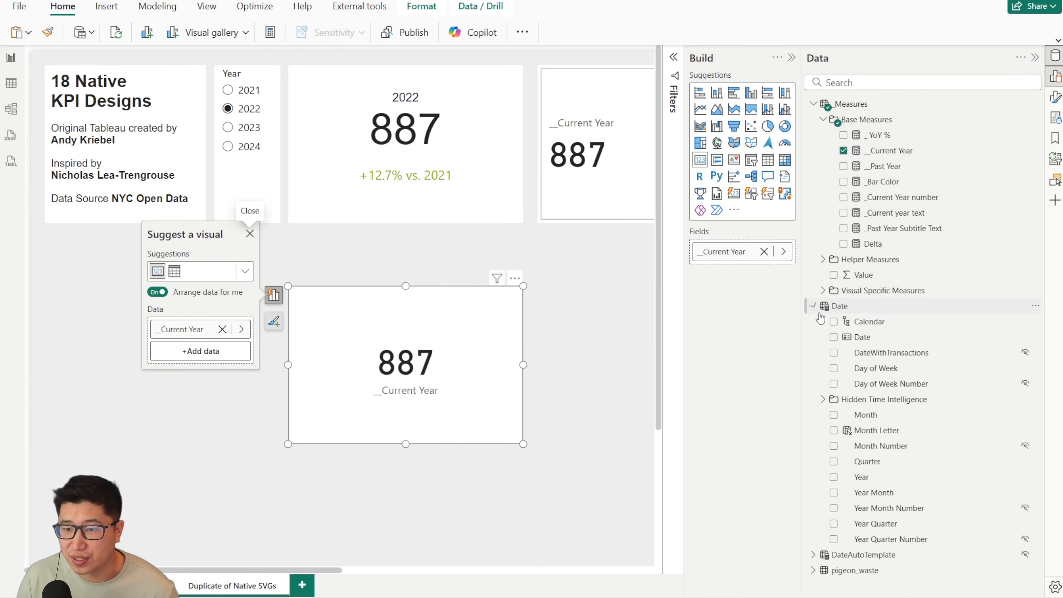
left_click_drag(894, 447, 334, 404)
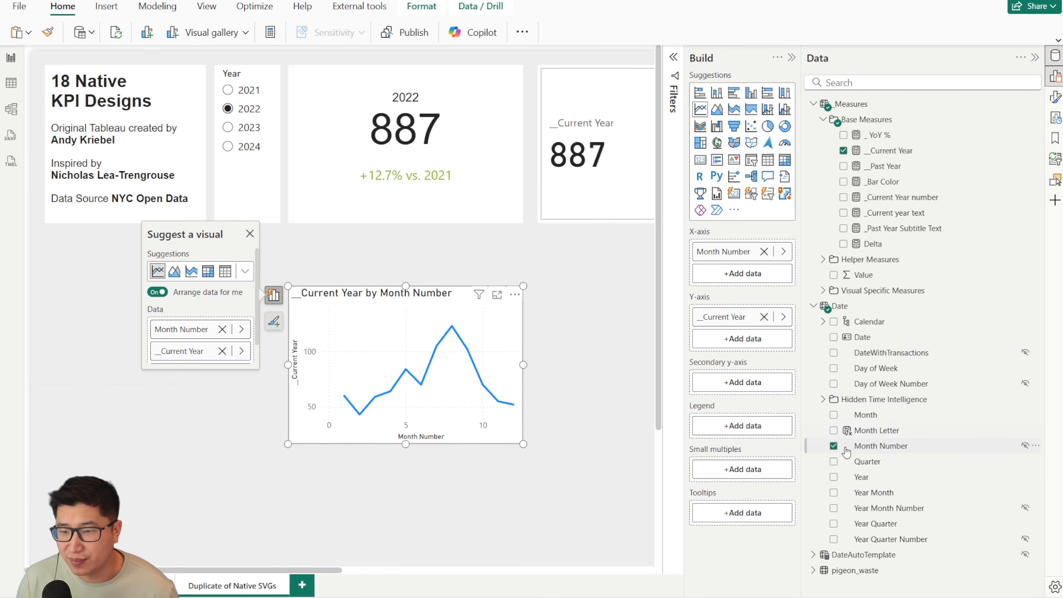
left_click(833, 445)
left_click(833, 414)
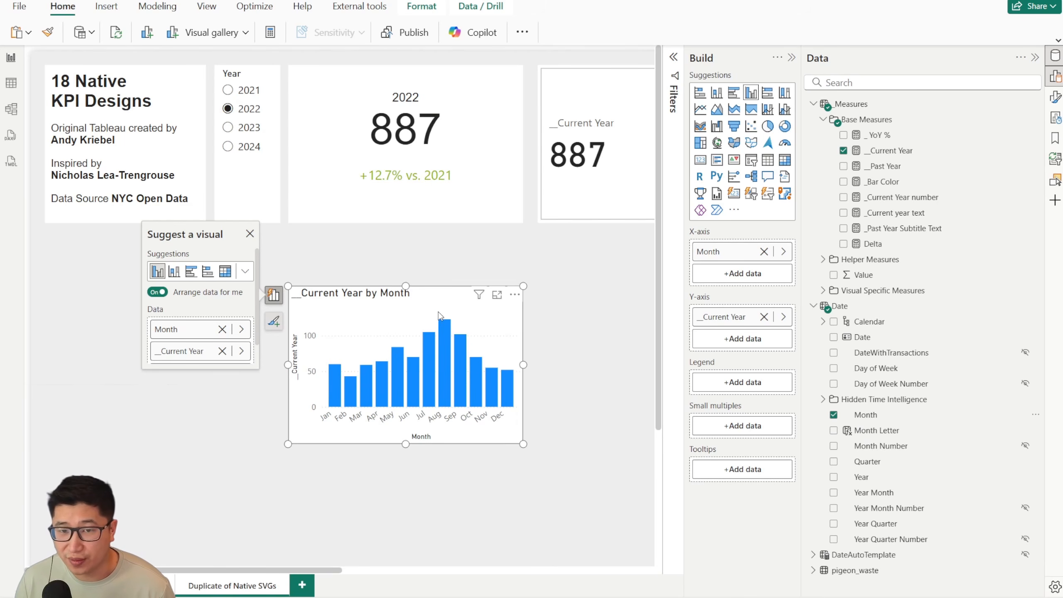
left_click_drag(394, 304, 243, 315)
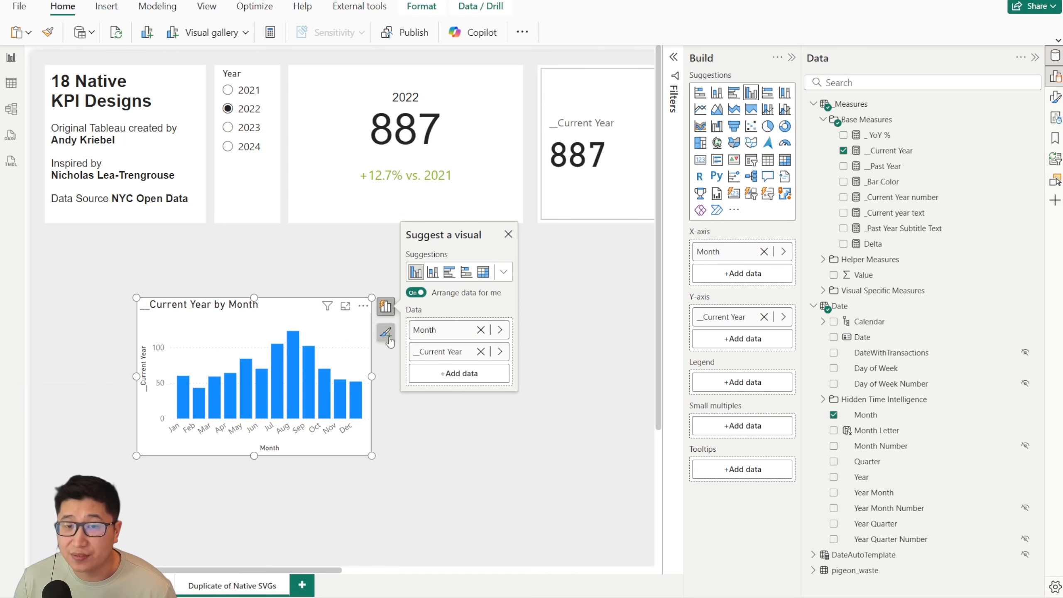
Examine the __Past Year measure's DAX formula and show the available external tools.
left_click(895, 171)
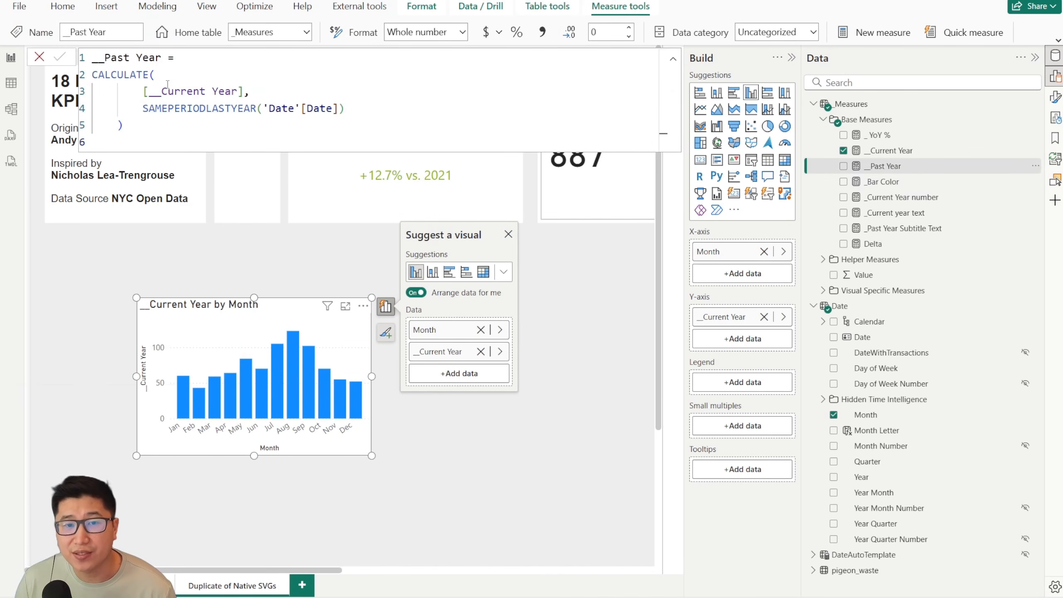
left_click_drag(143, 91, 240, 92)
left_click(152, 105)
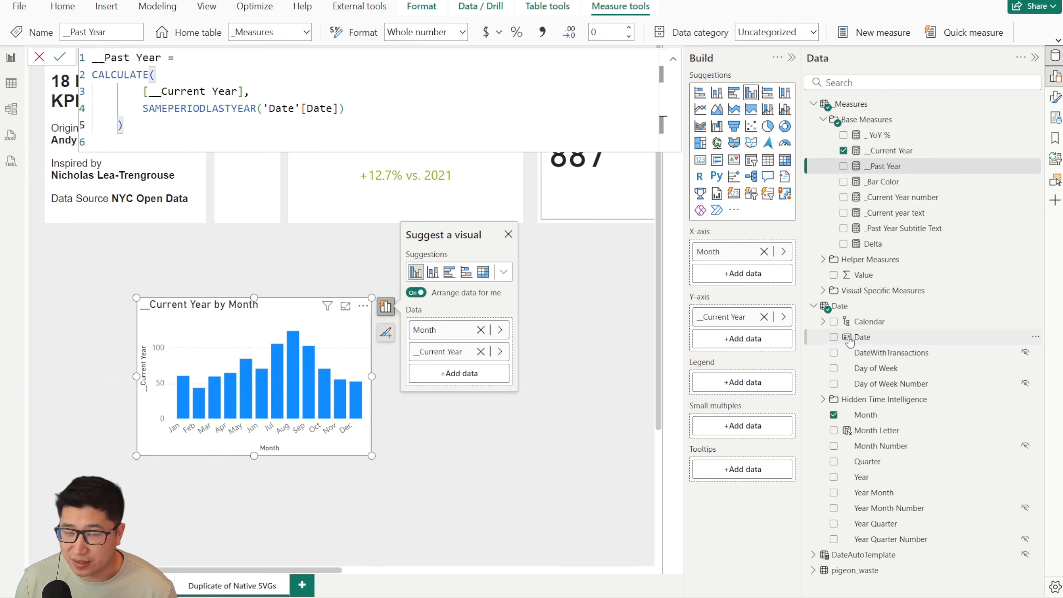
left_click(360, 5)
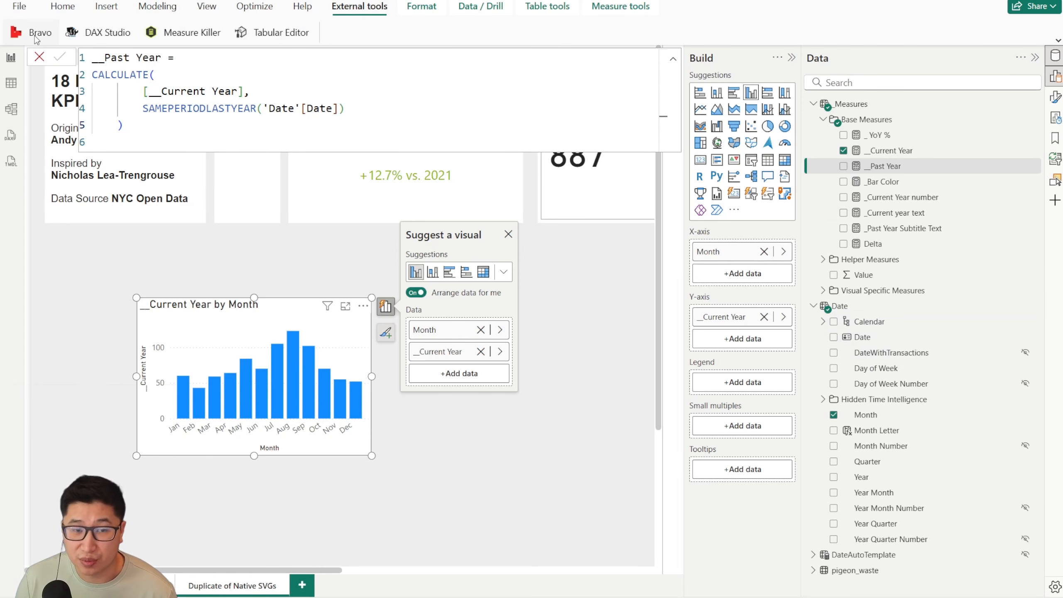
Examine the relationship between the Date and pigeon_waste tables in the data model, and return to the report page.
left_click(11, 109)
left_click_drag(502, 107, 448, 107)
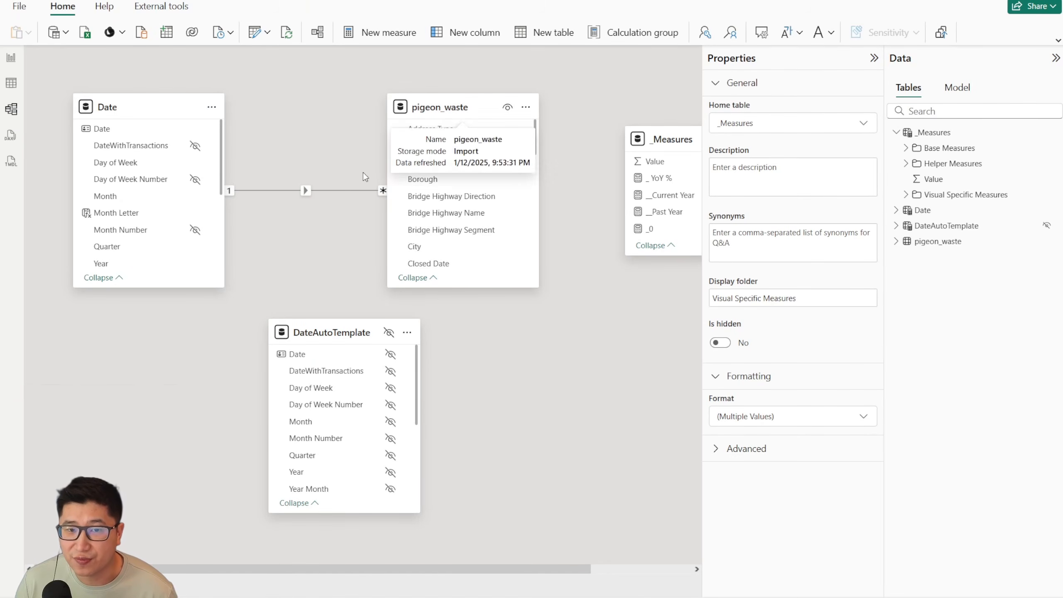
left_click(354, 194)
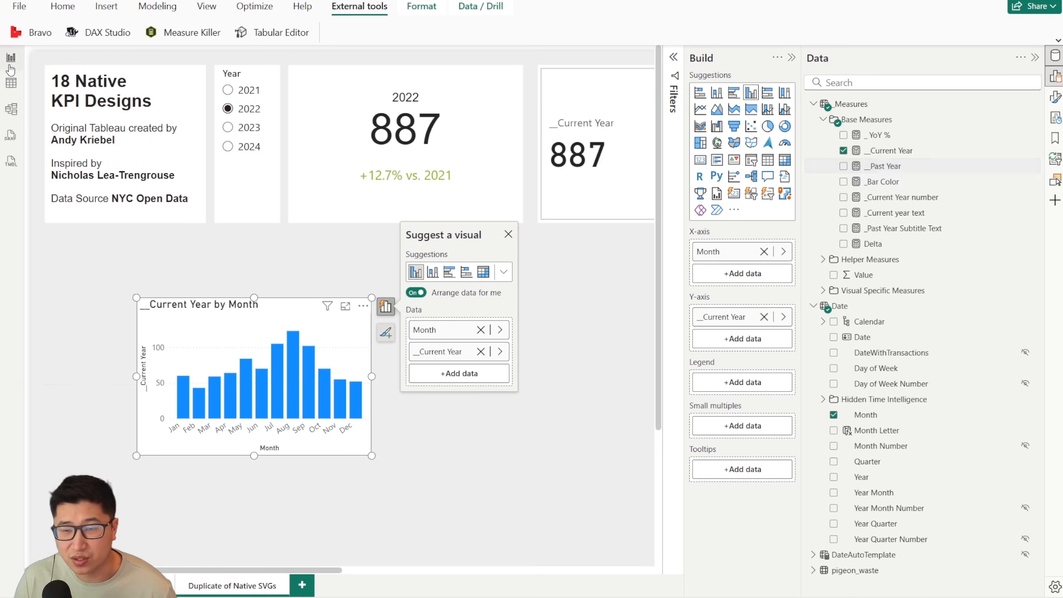
left_click(11, 59)
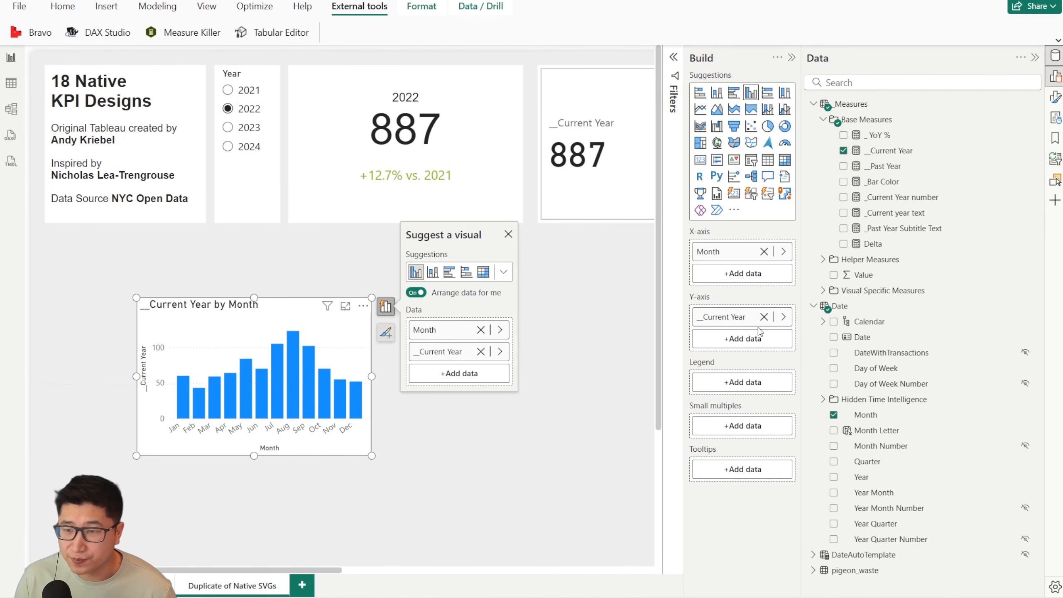
Examine the DAX formulas of the _Current year text and _Current Year number measures, leaving both unedited.
left_click(620, 168)
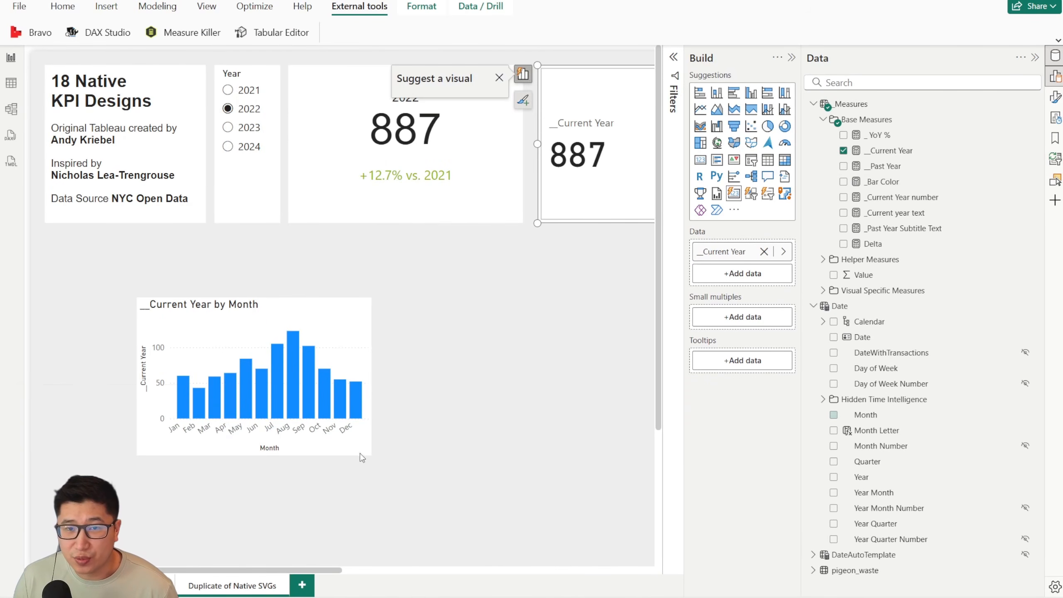
left_click_drag(281, 570, 385, 571)
left_click(631, 348)
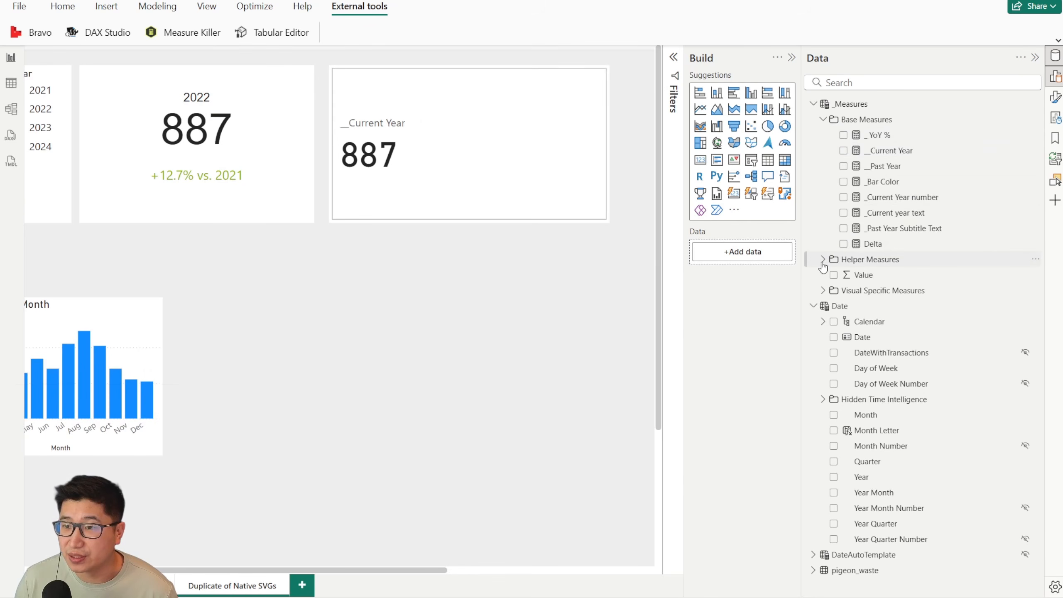
left_click(920, 213)
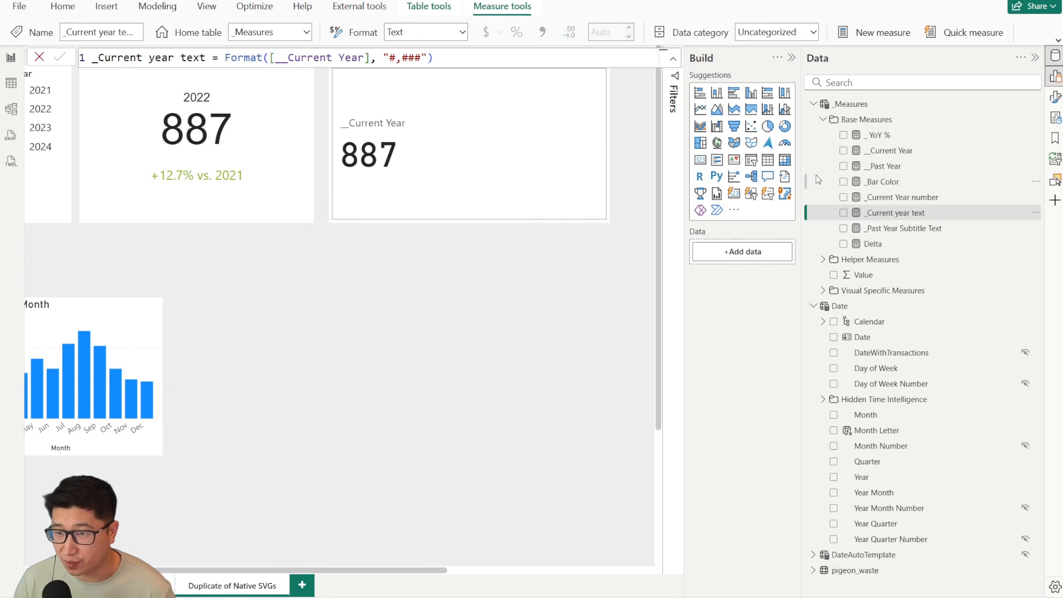
left_click(923, 201)
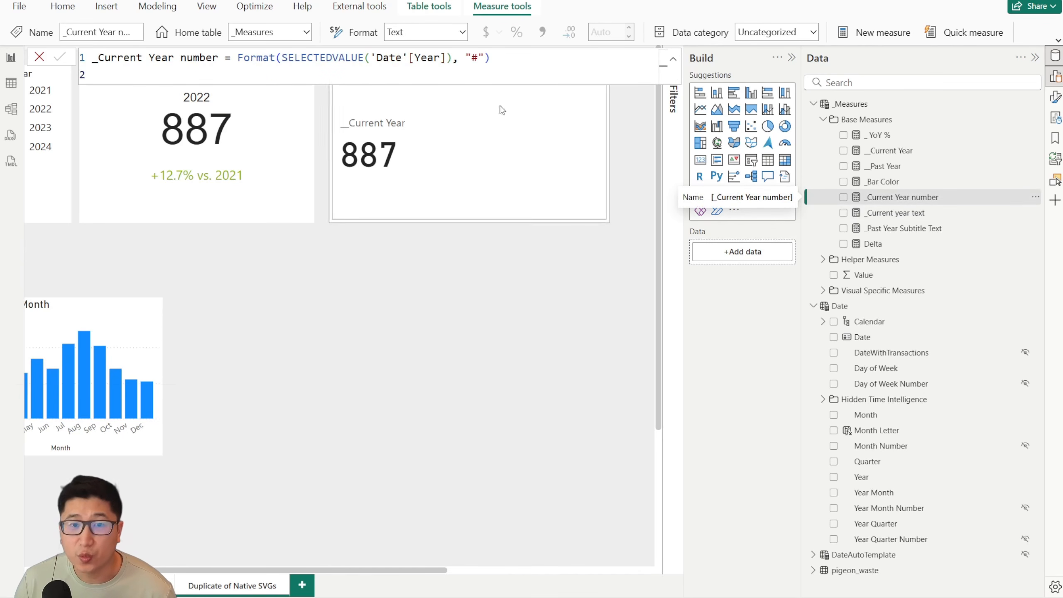
left_click_drag(130, 57, 275, 68)
left_click(148, 80)
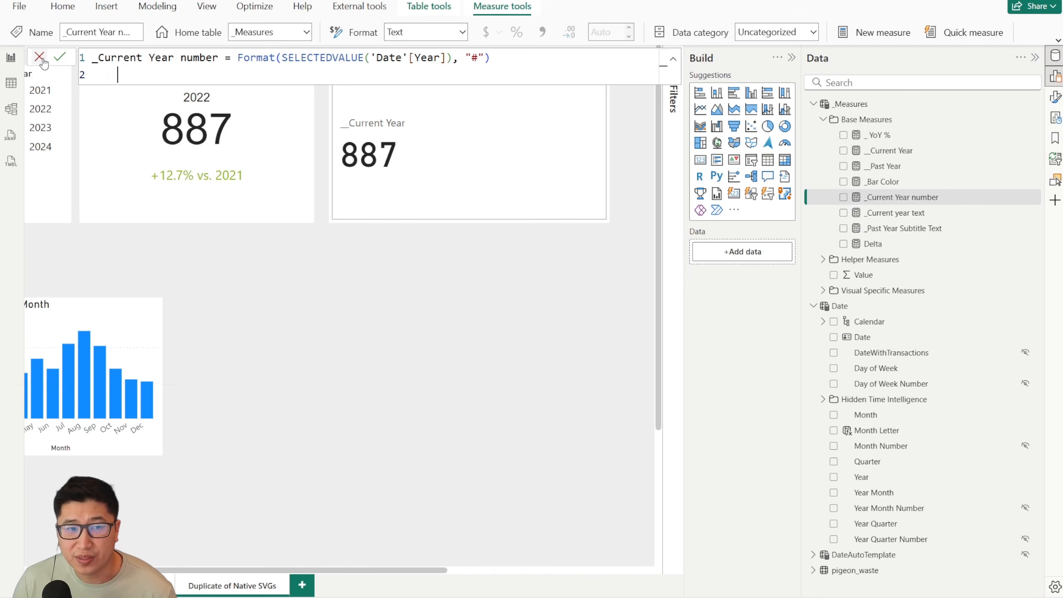
left_click(363, 137)
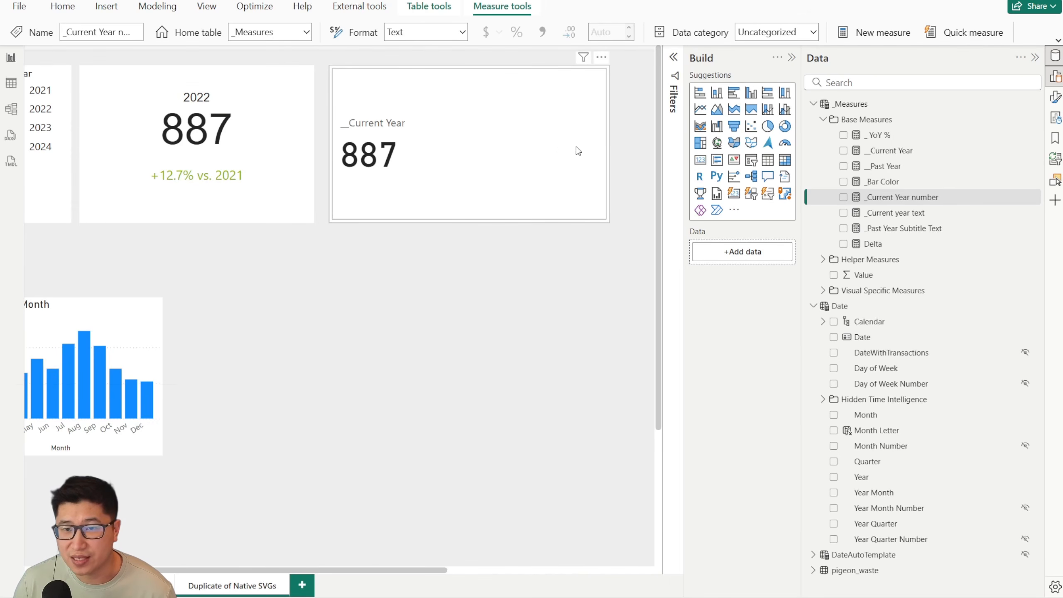
Turn on the new card's title and base its text on the _Current Year number measure as a field value.
left_click(550, 135)
left_click(1054, 97)
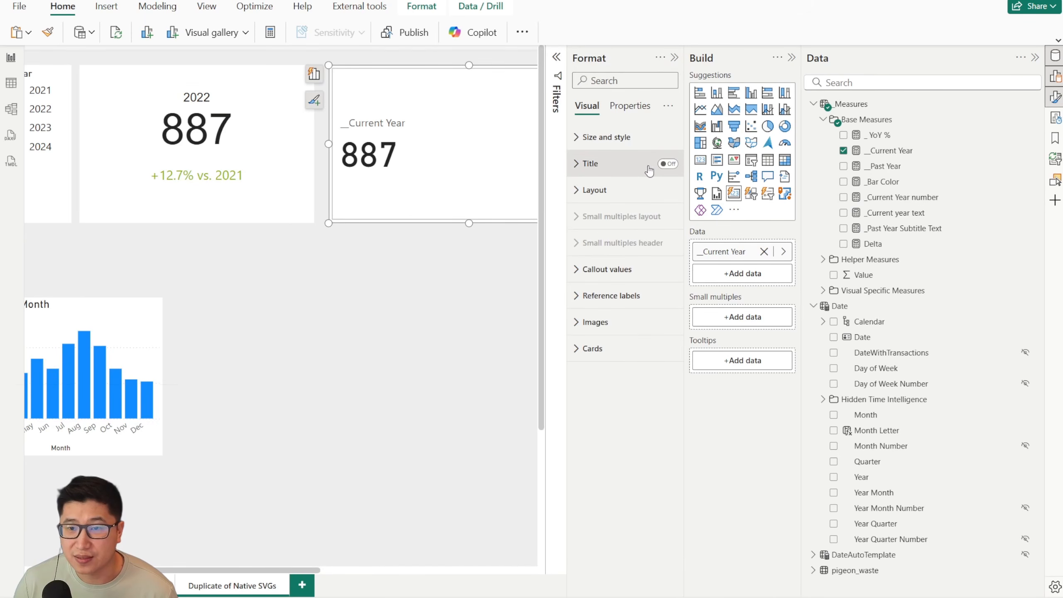
left_click(663, 164)
left_click(596, 164)
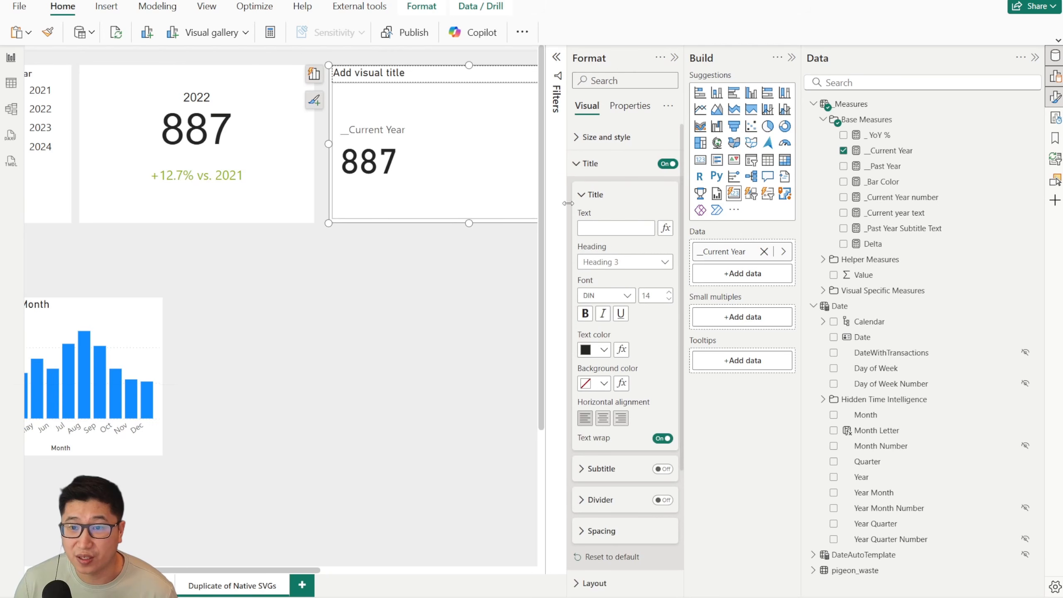
left_click(665, 229)
left_click(360, 215)
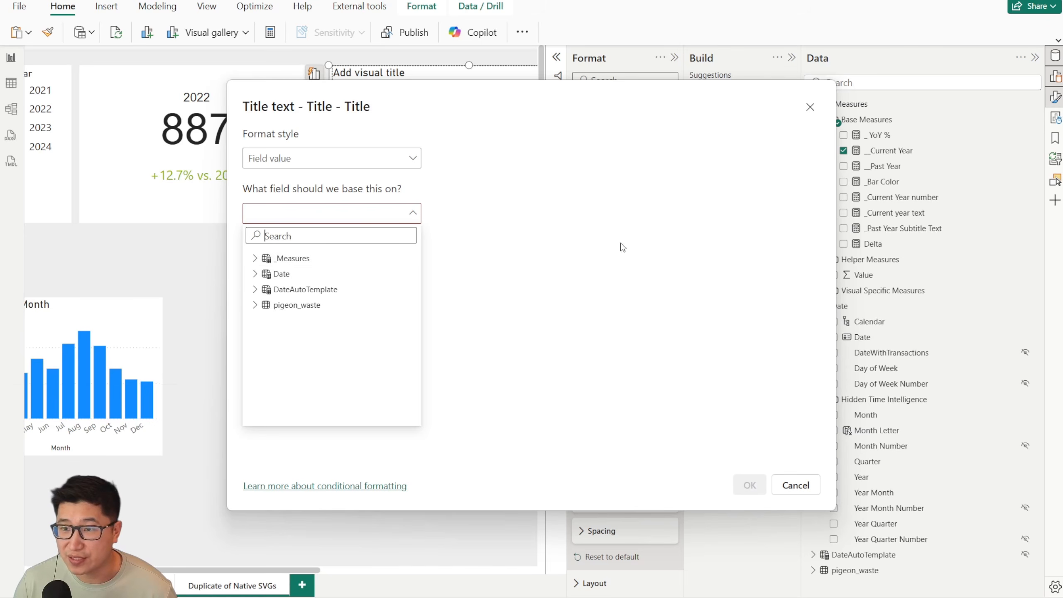
type("curre")
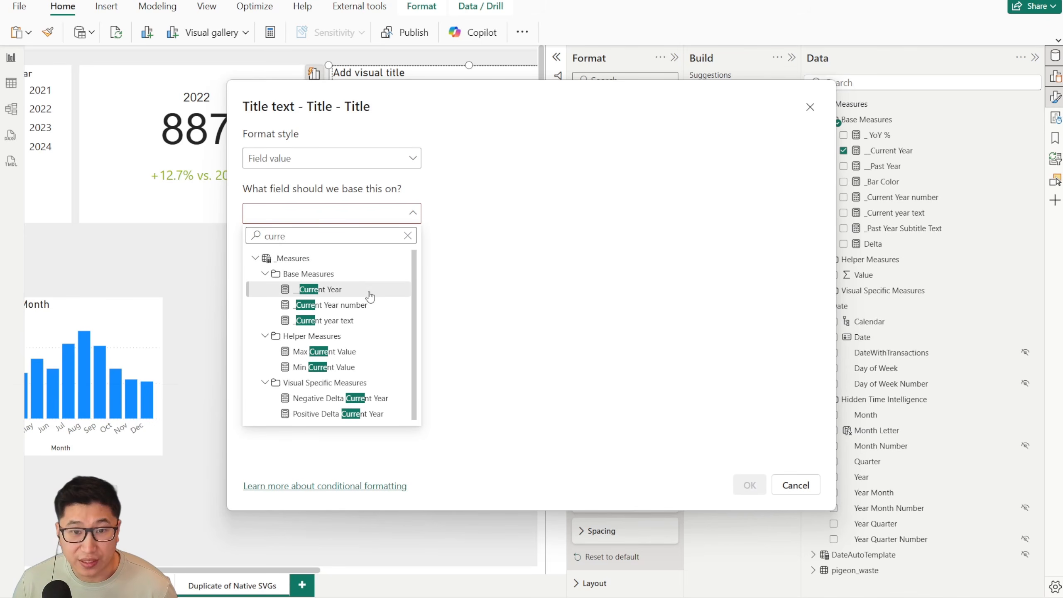
left_click(371, 305)
left_click(749, 485)
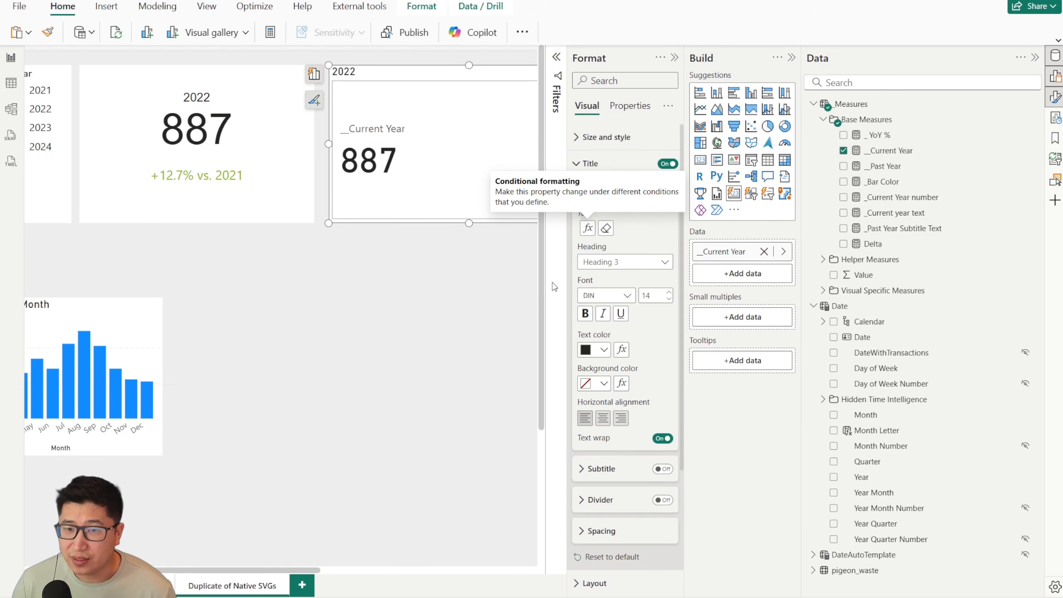
left_click(586, 164)
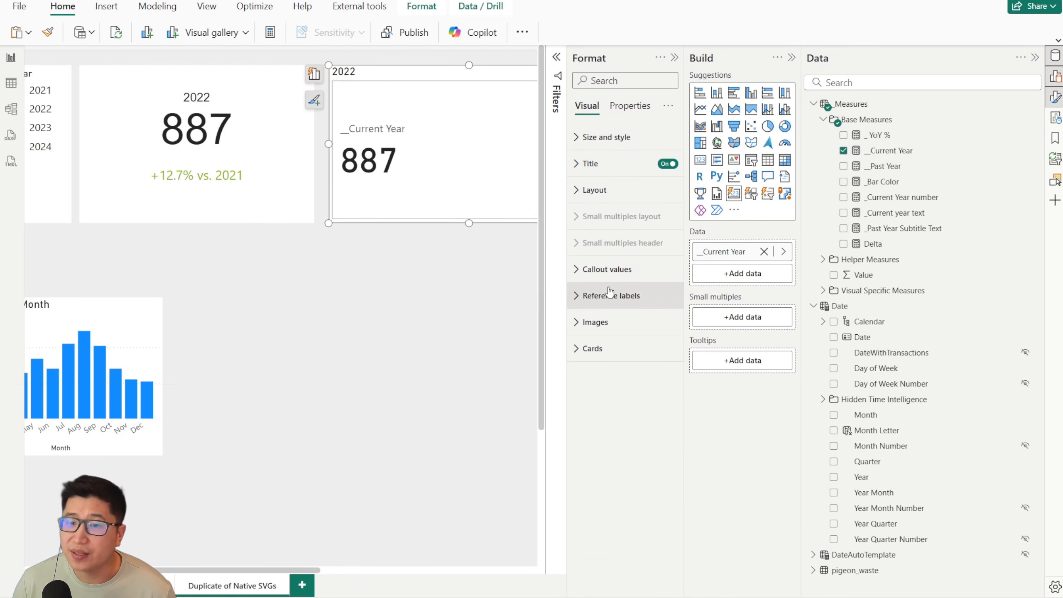
Try adding the _Current Year number measure to the card ahead of __Current Year, and remove it from the card's data.
left_click(638, 268)
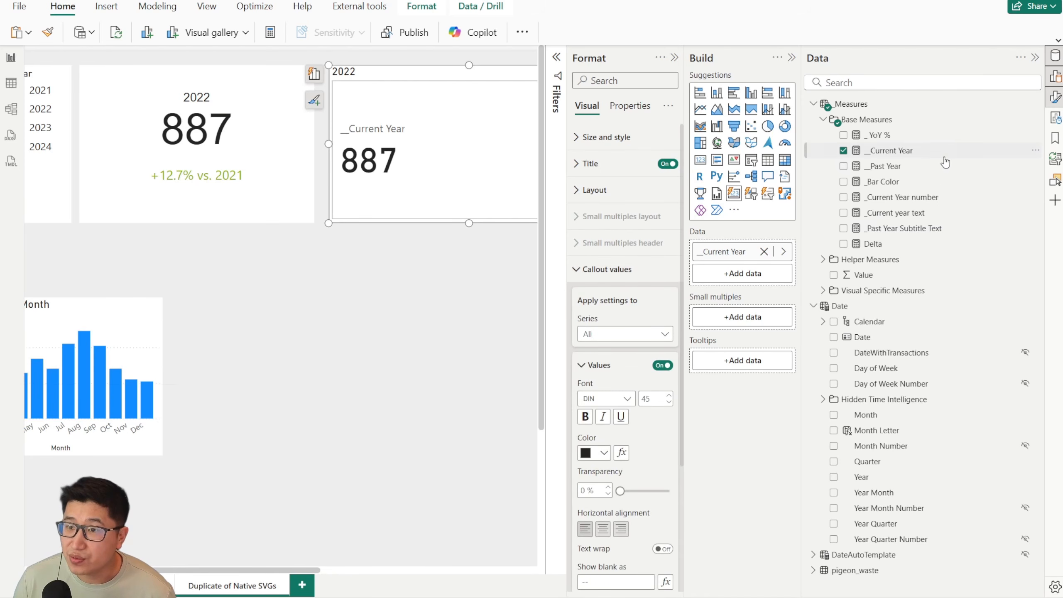
left_click_drag(937, 200, 732, 295)
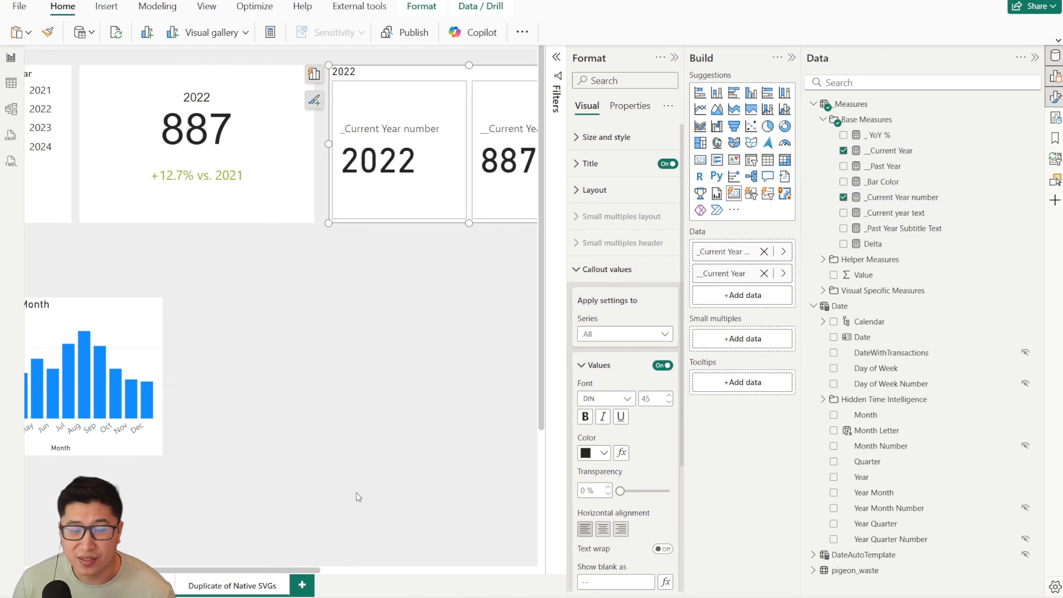
scroll(429, 392, "down", 1)
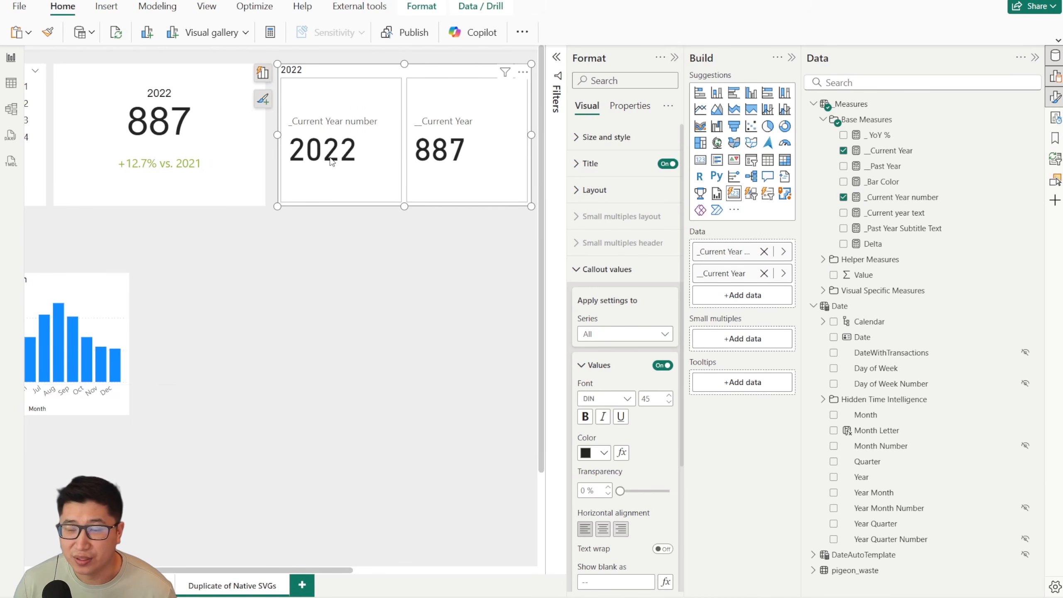
left_click(763, 252)
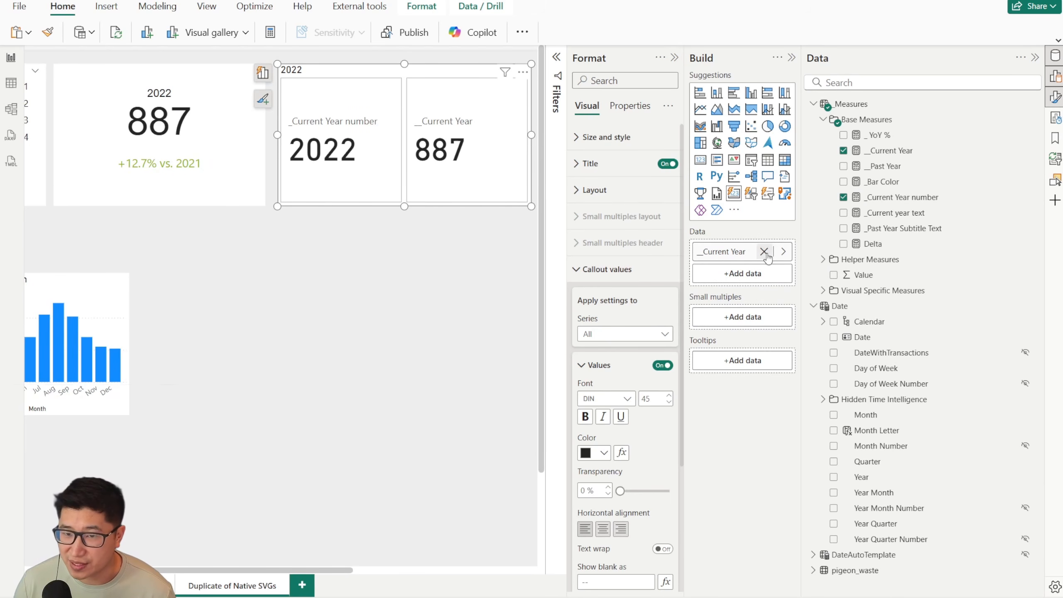
Apply the card's callout value settings to the __Current Year series and show its label options.
scroll(622, 282, "down", 3)
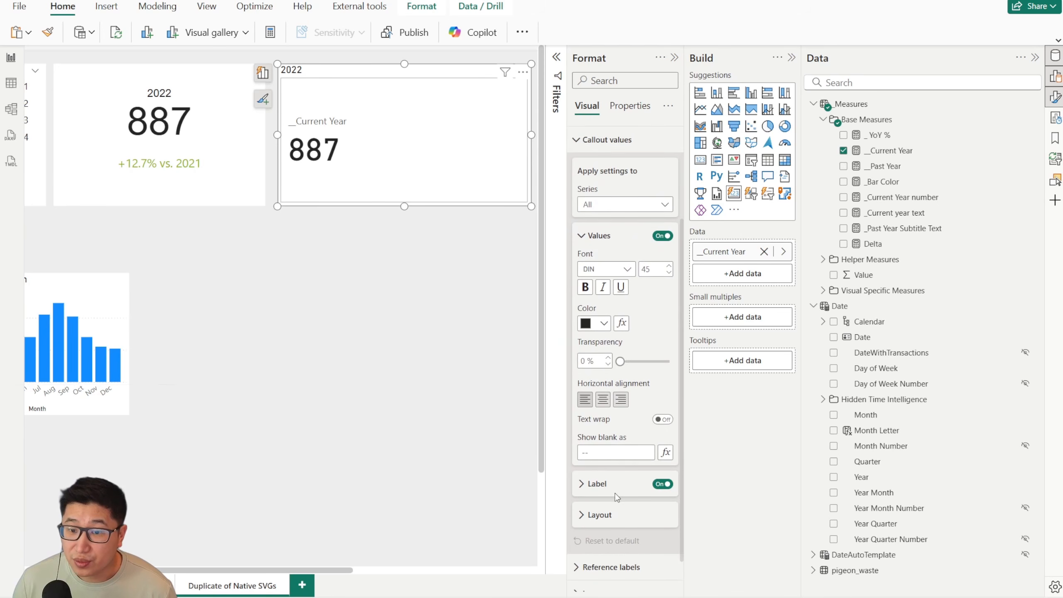
left_click(598, 485)
scroll(645, 406, "down", 3)
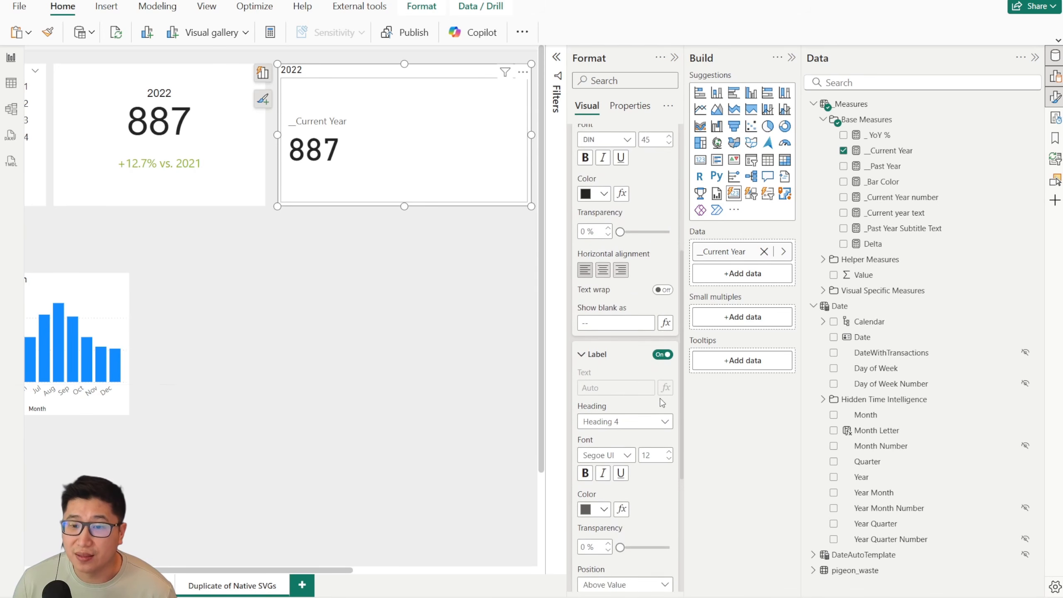
scroll(647, 311, "up", 5)
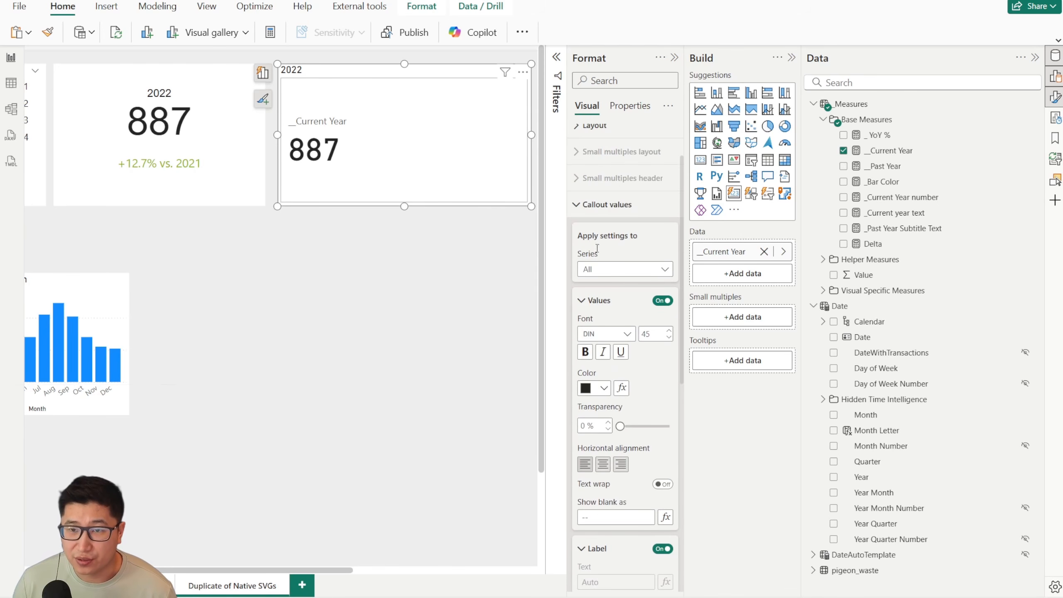
left_click(594, 203)
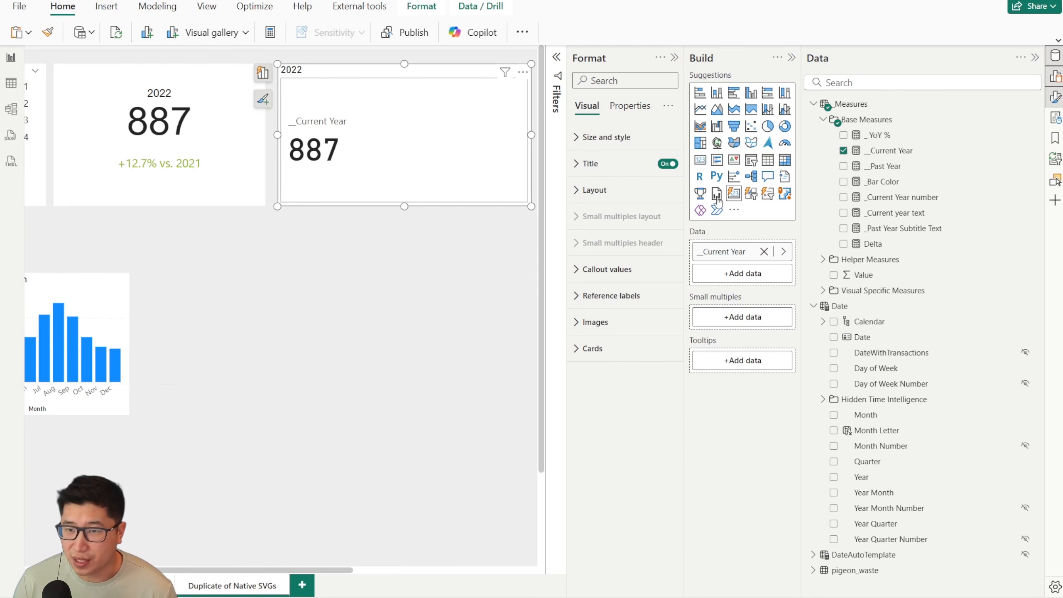
left_click(620, 273)
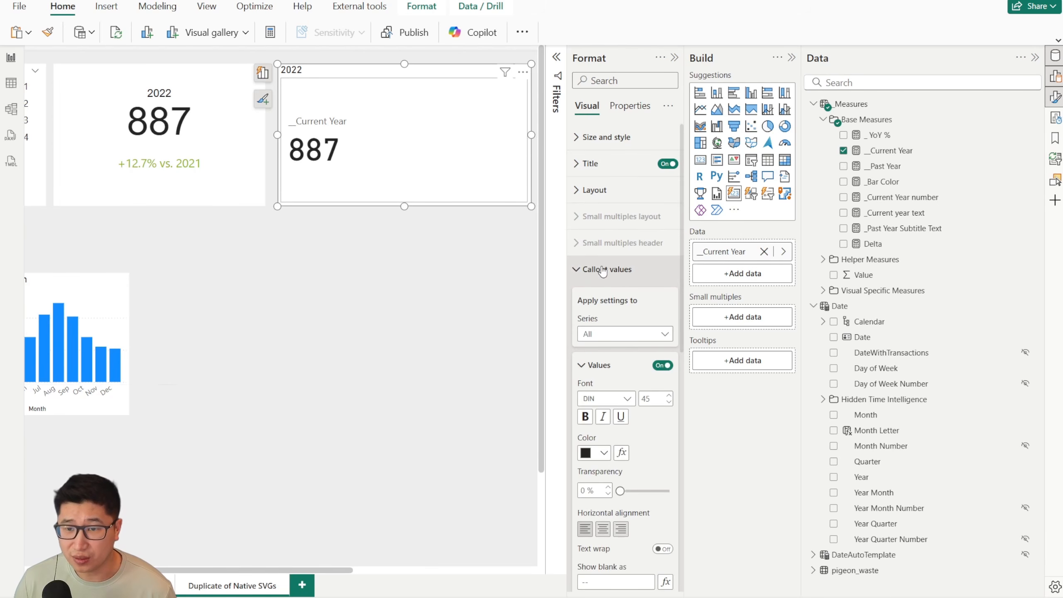
scroll(587, 268, "down", 3)
left_click(624, 204)
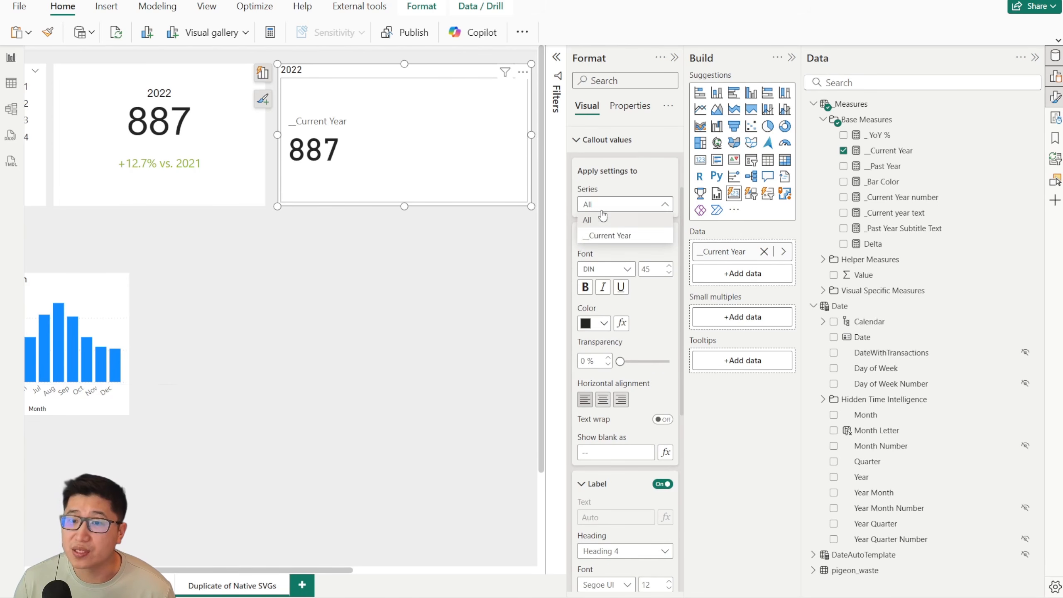
left_click(624, 235)
scroll(624, 418, "down", 2)
left_click(595, 172)
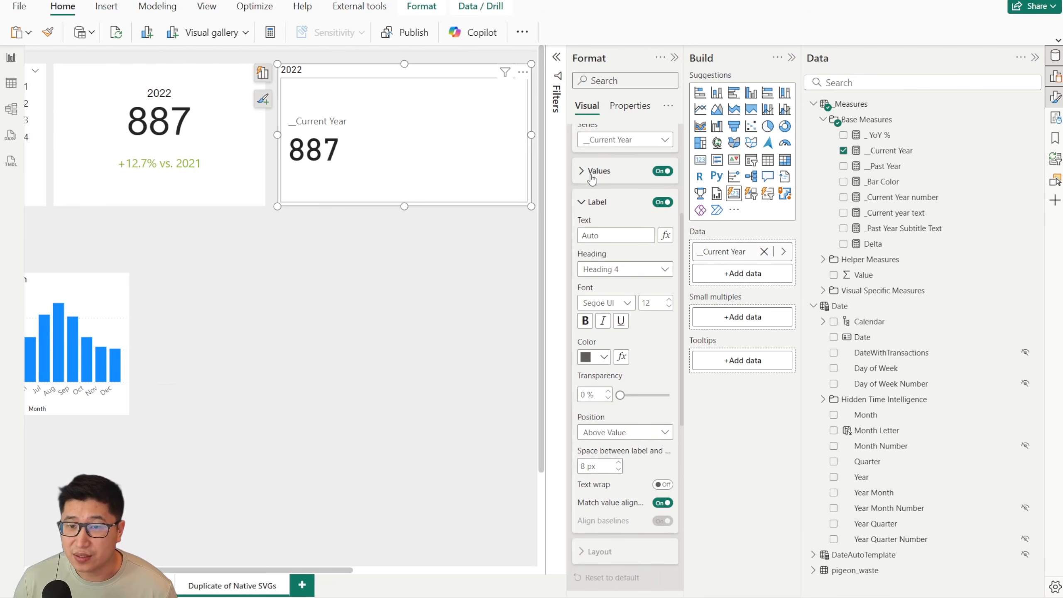
Base the callout label's text on the _Current Year number measure and turn off the card's title.
left_click(665, 235)
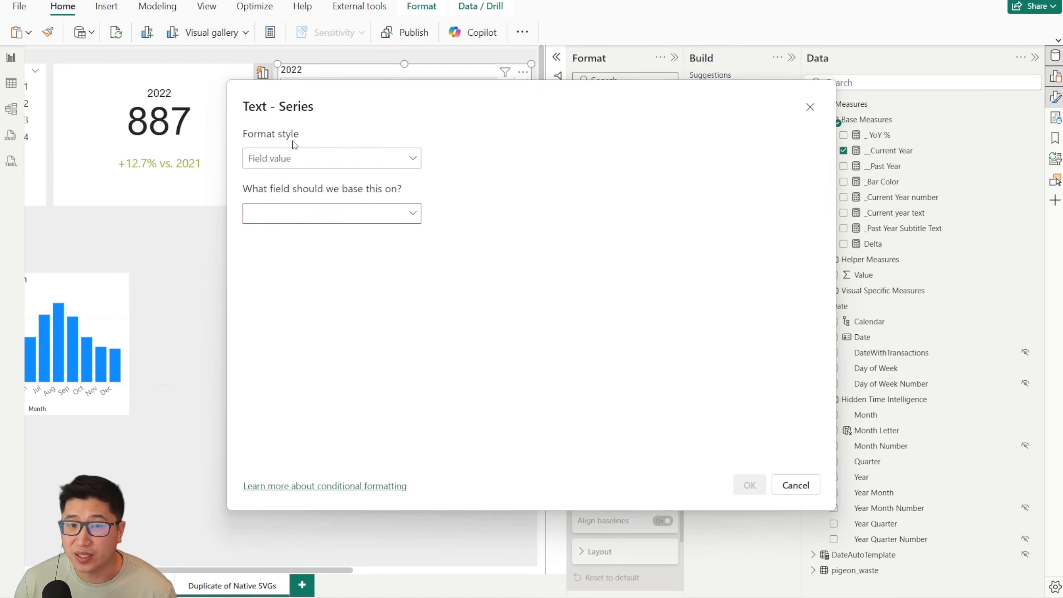
left_click(320, 213)
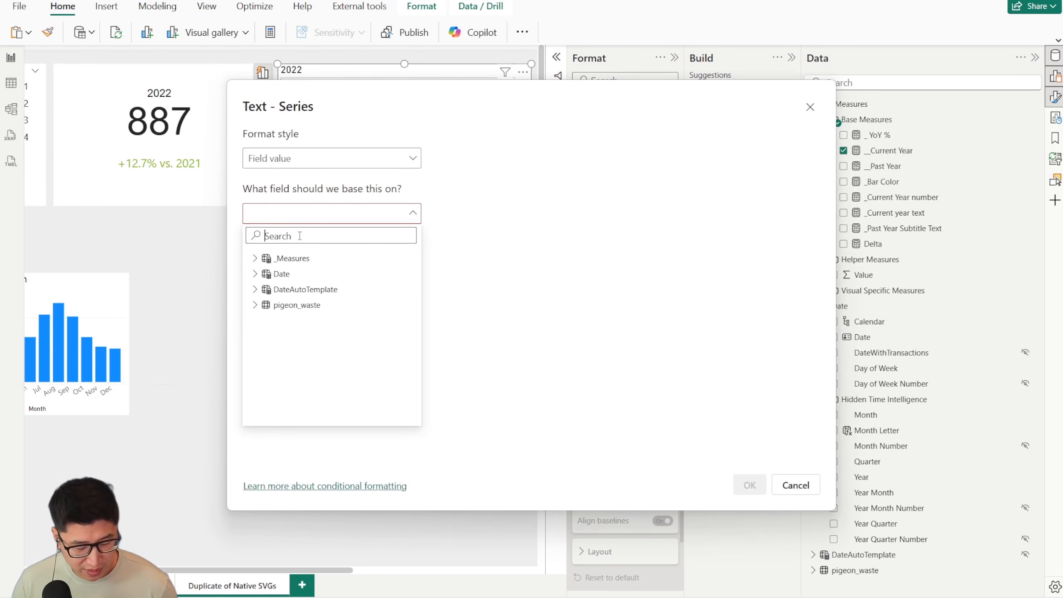
type("cur")
left_click(319, 304)
left_click(749, 485)
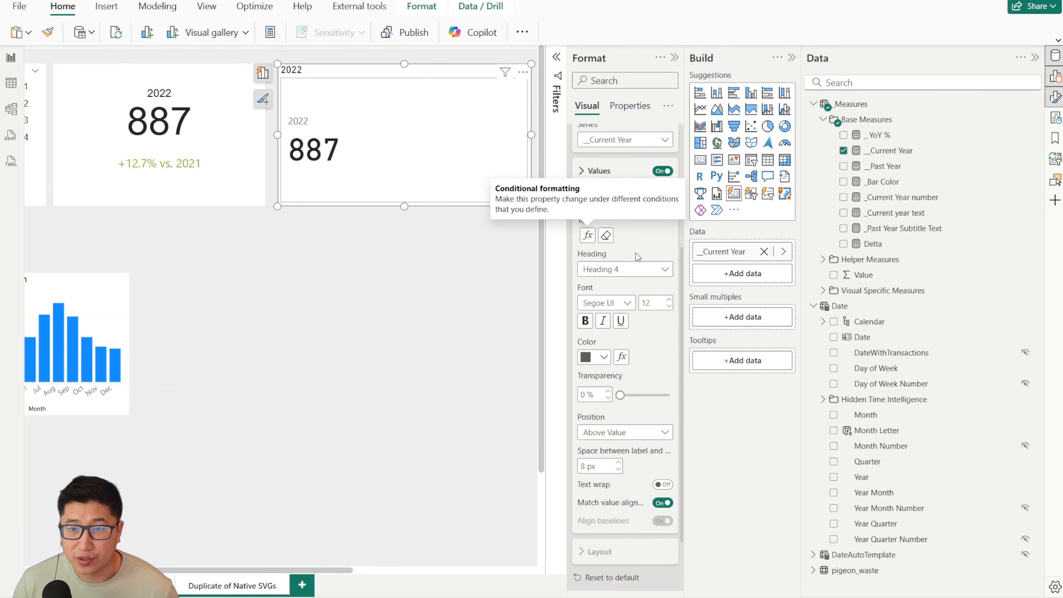
scroll(637, 256, "up", 5)
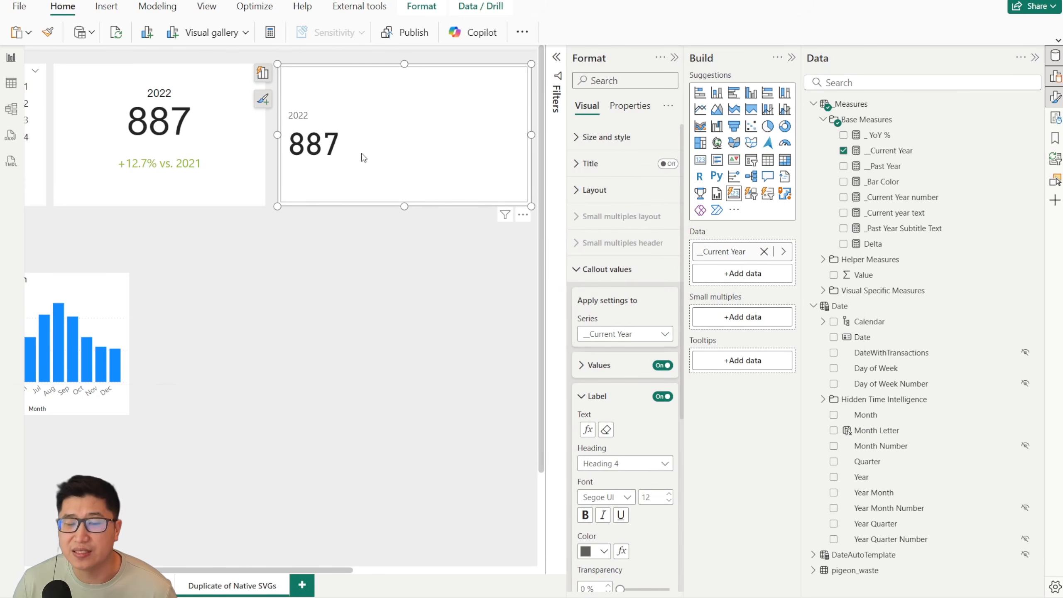
Examine the _ YoY % measure's DAX formula and percentage format, discarding any edit to the formula.
scroll(648, 322, "down", 2)
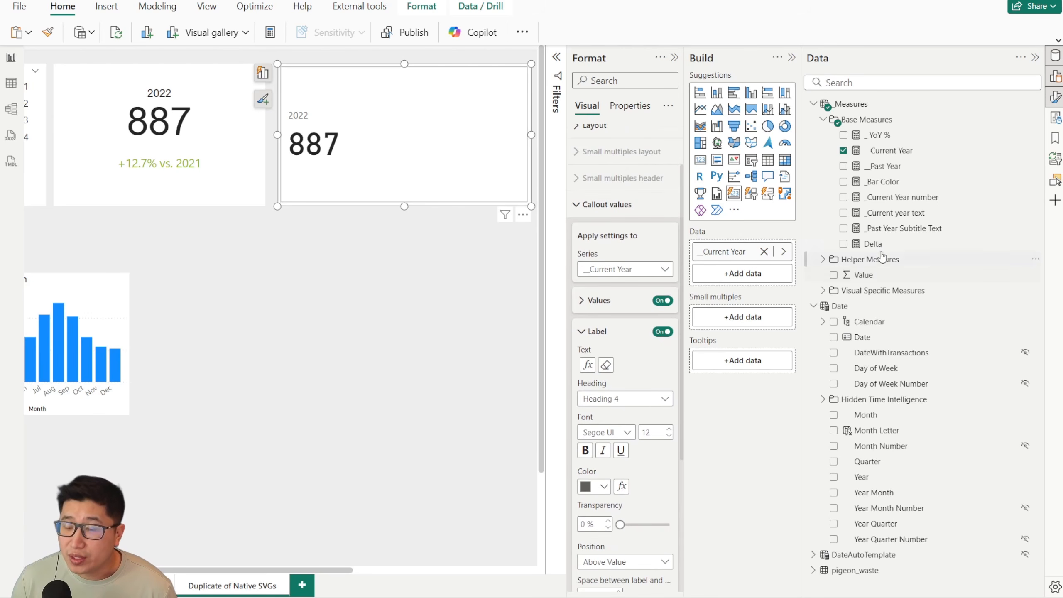
left_click(880, 135)
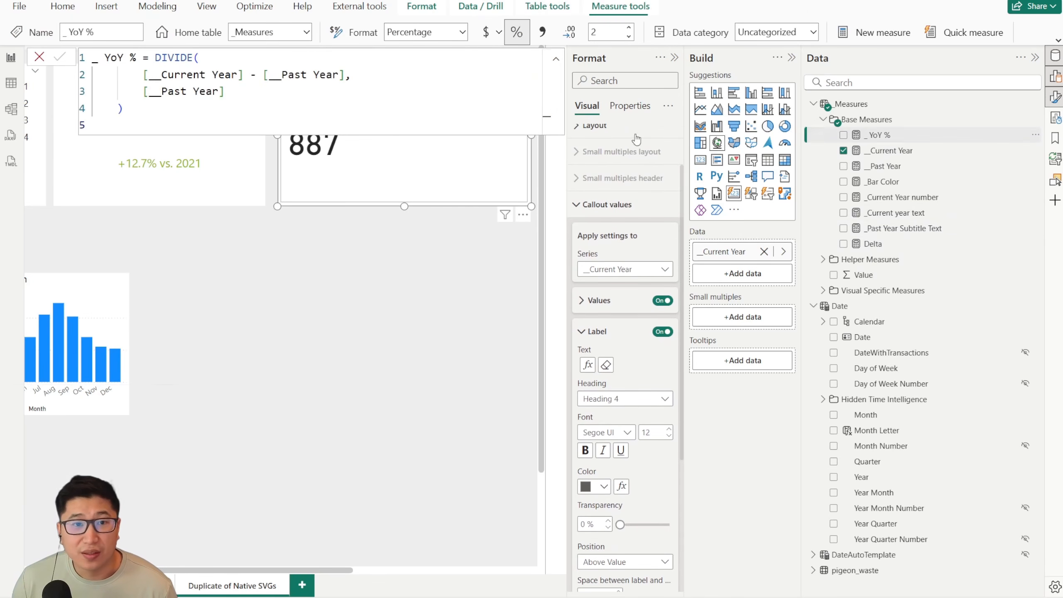
left_click(156, 57)
key("shift+Return")
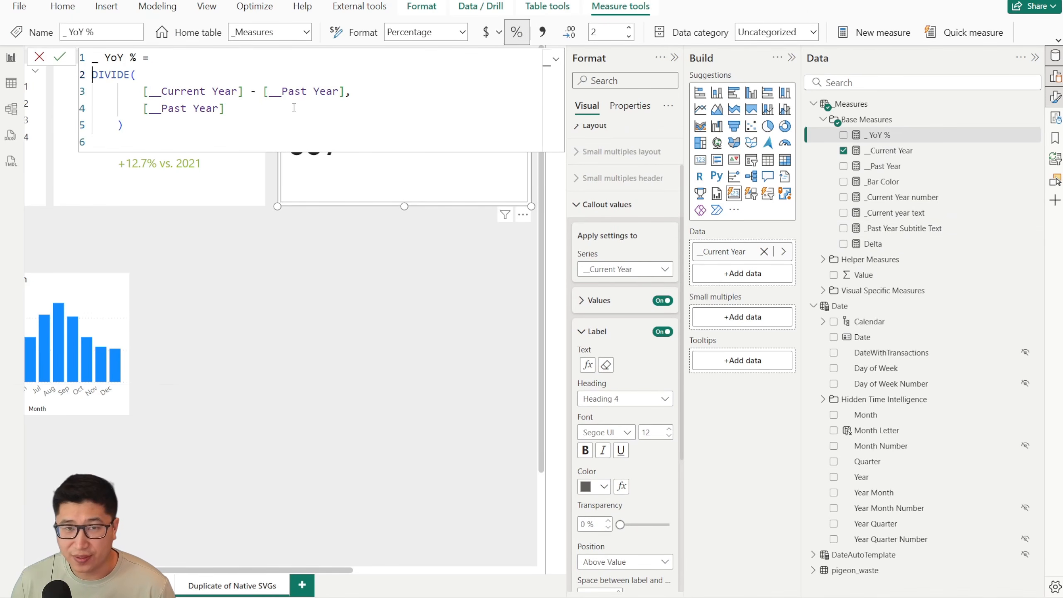
left_click(155, 90)
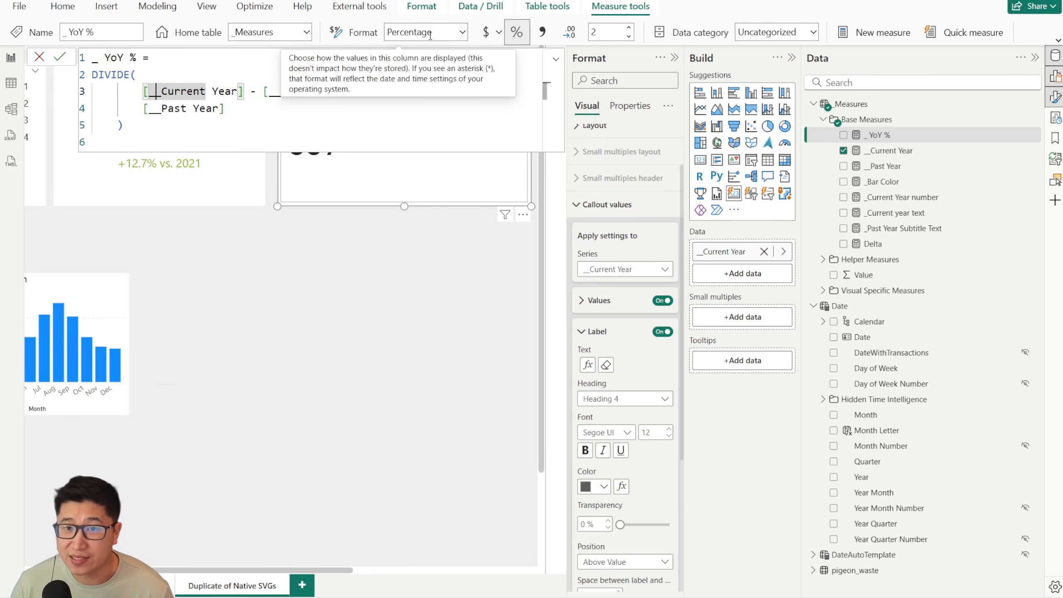
left_click(39, 56)
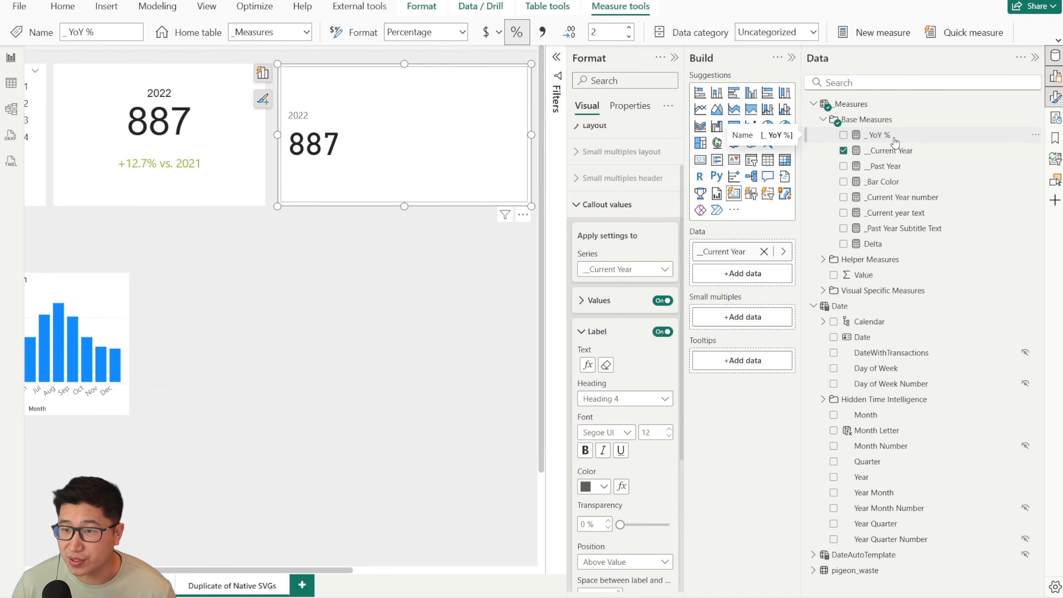
Examine the _Past Year Subtitle Text measure's DAX formula, including its FORMAT pattern and prior-year part, discarding any edit.
left_click(902, 230)
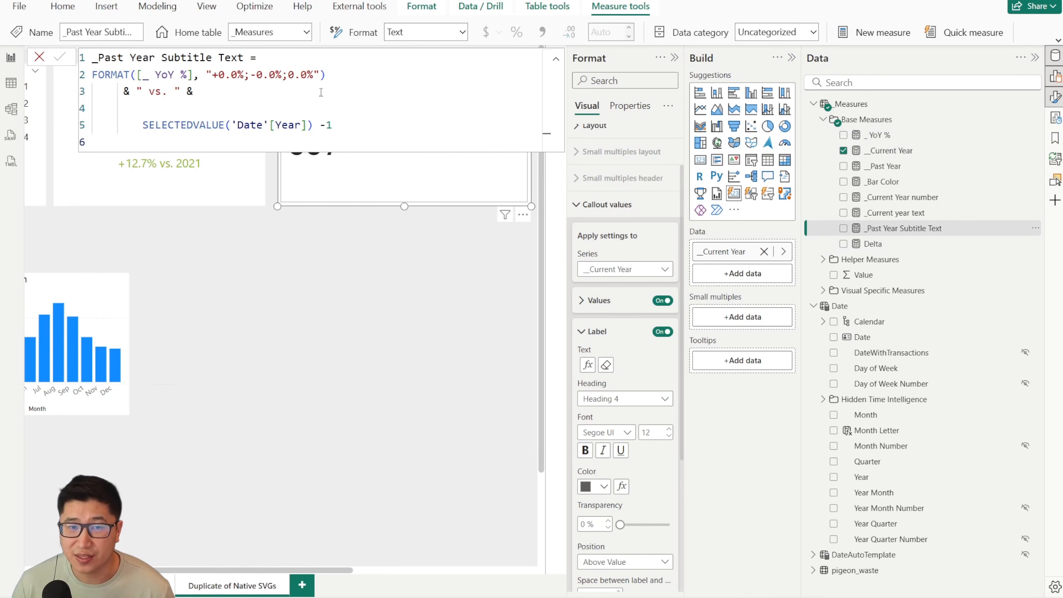
left_click_drag(326, 74, 89, 71)
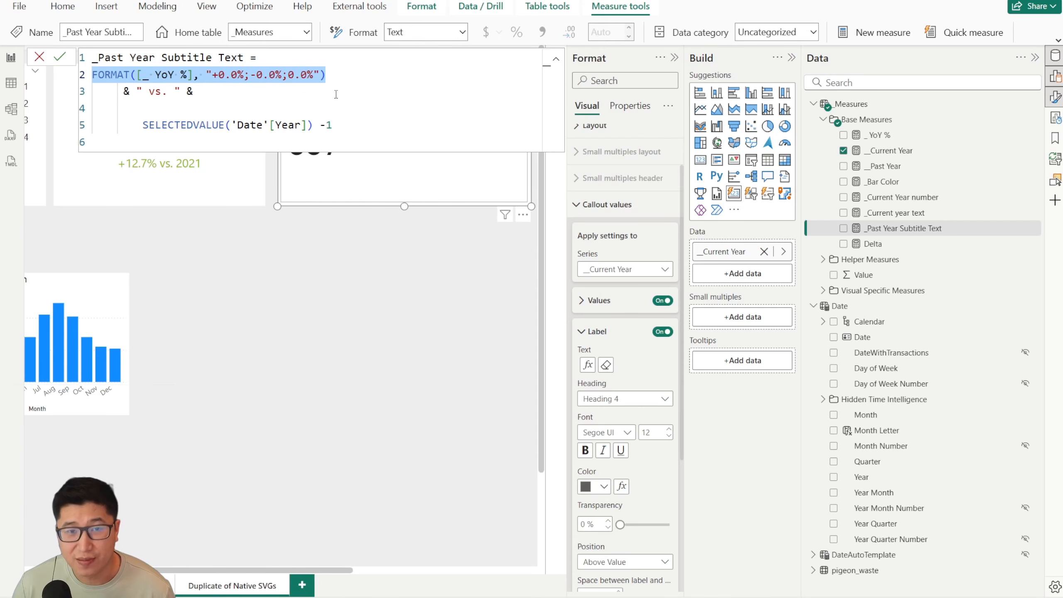
left_click(215, 75)
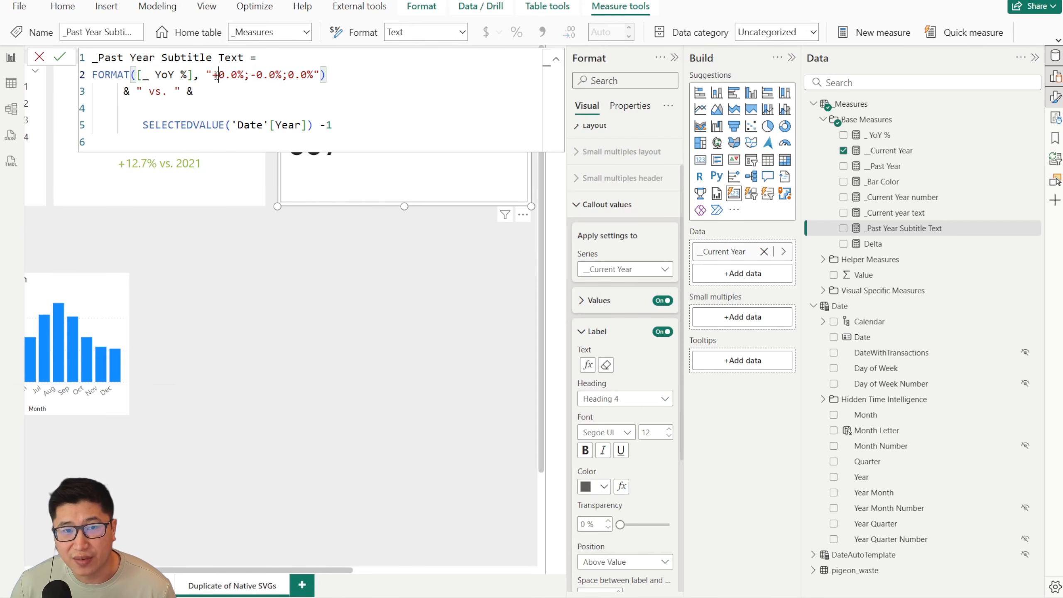
left_click(257, 76)
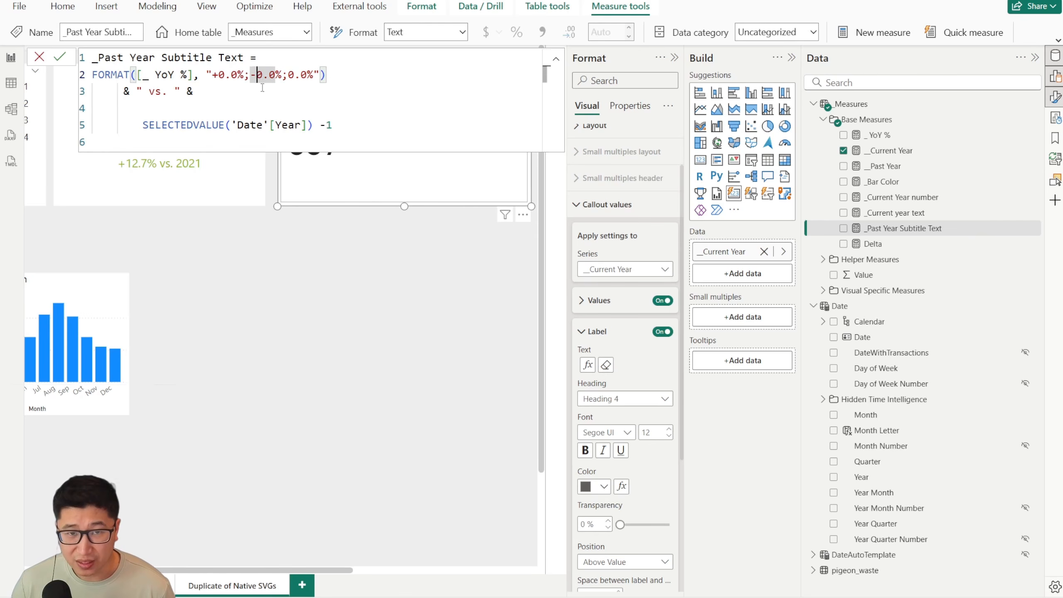
left_click(325, 91)
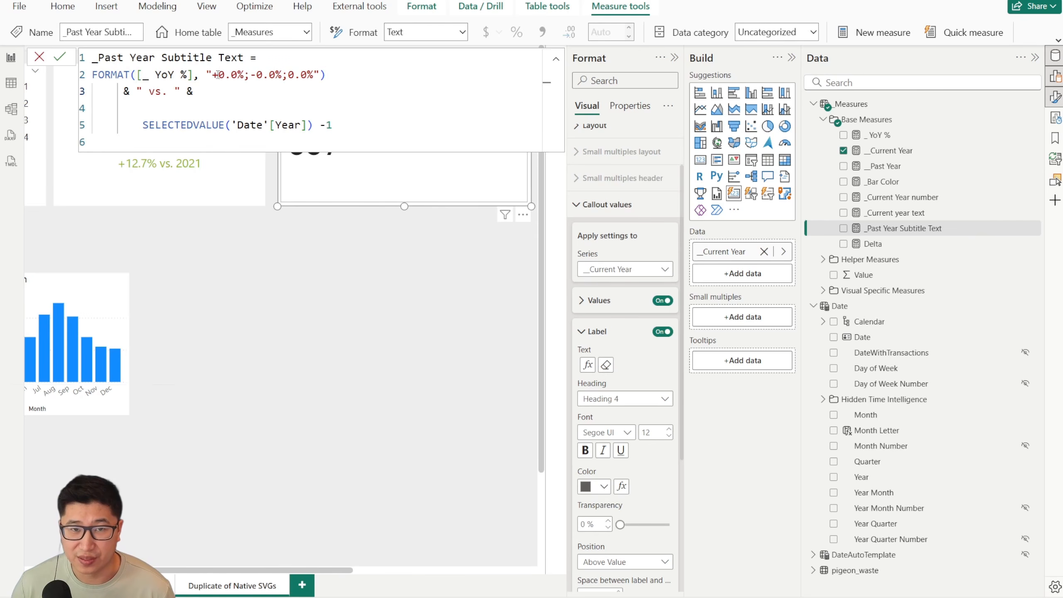
mouse_move(340, 131)
left_mouse_down()
mouse_move(182, 111)
mouse_move(235, 126)
mouse_move(332, 125)
left_mouse_up()
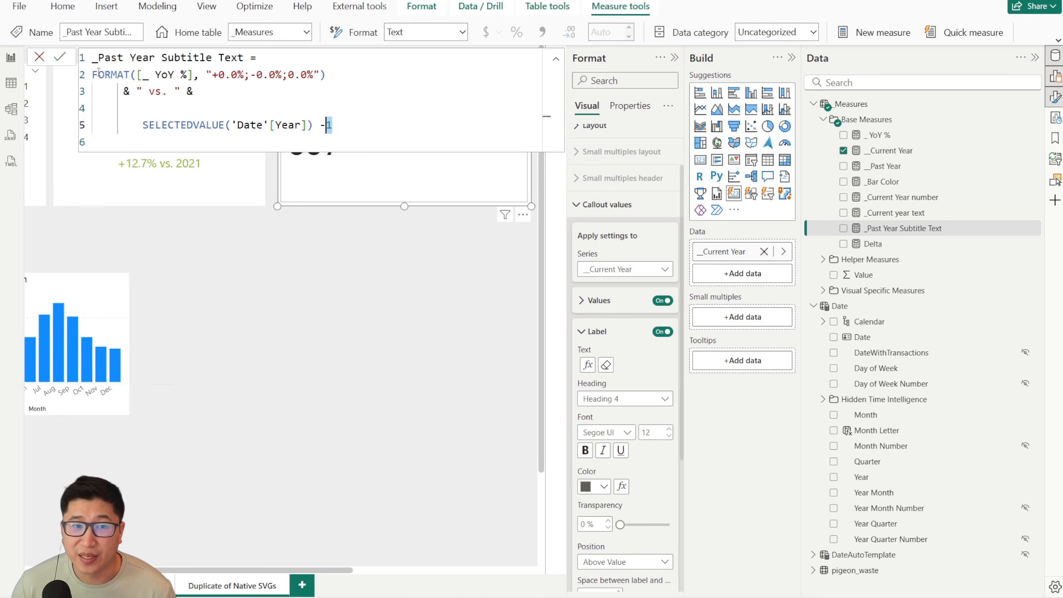
left_click(40, 56)
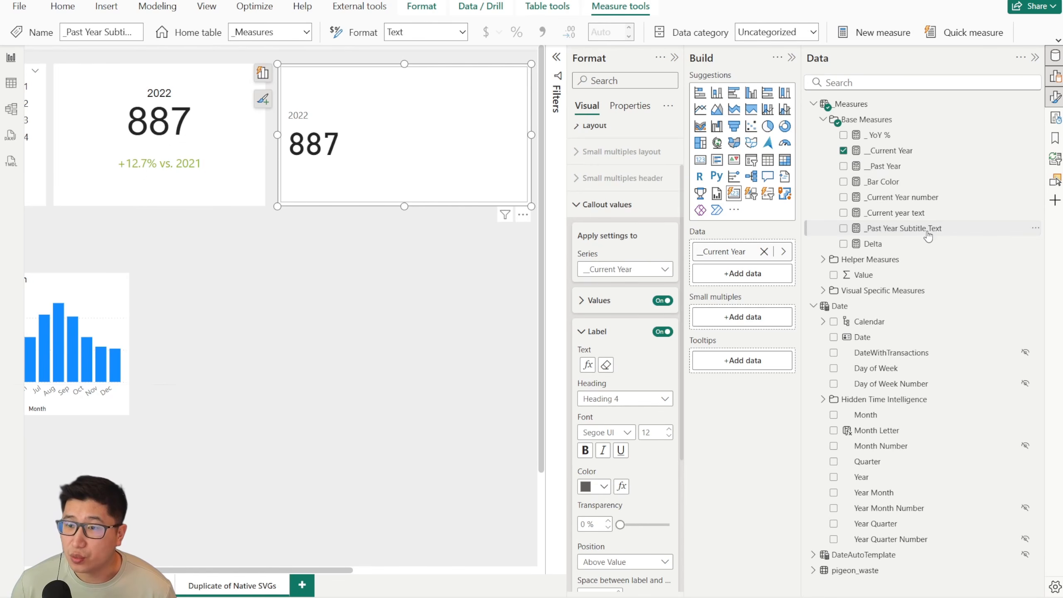
Preview the _Past Year Subtitle Text measure as a separate card on the empty canvas below the KPI card, and delete that card.
left_click_drag(889, 228, 372, 304)
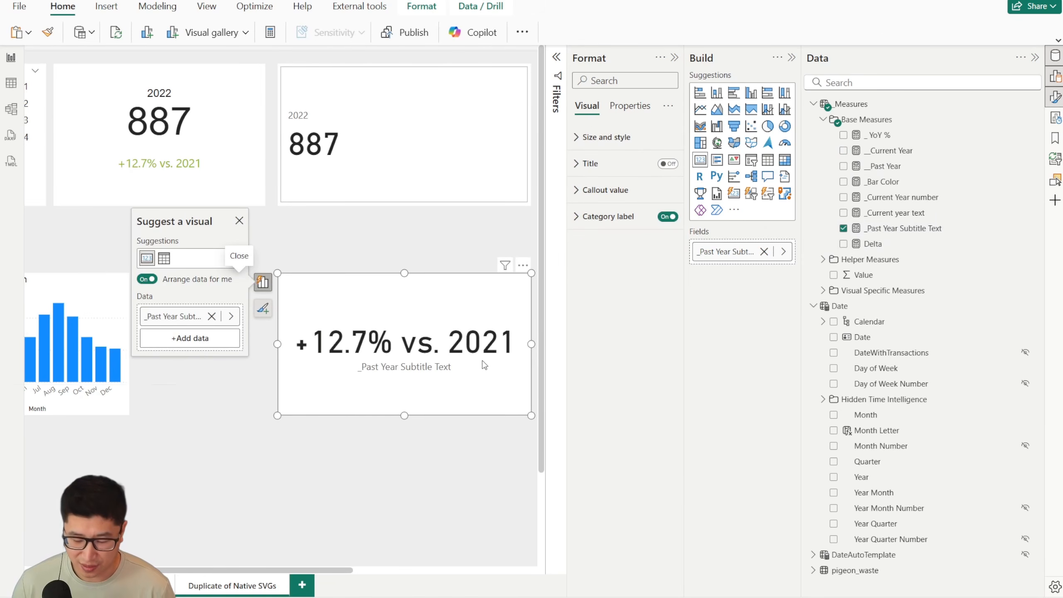
key("Delete")
Add the _Past Year Subtitle Text measure as a reference label for the KPI card's __Current Year series.
left_click(439, 157)
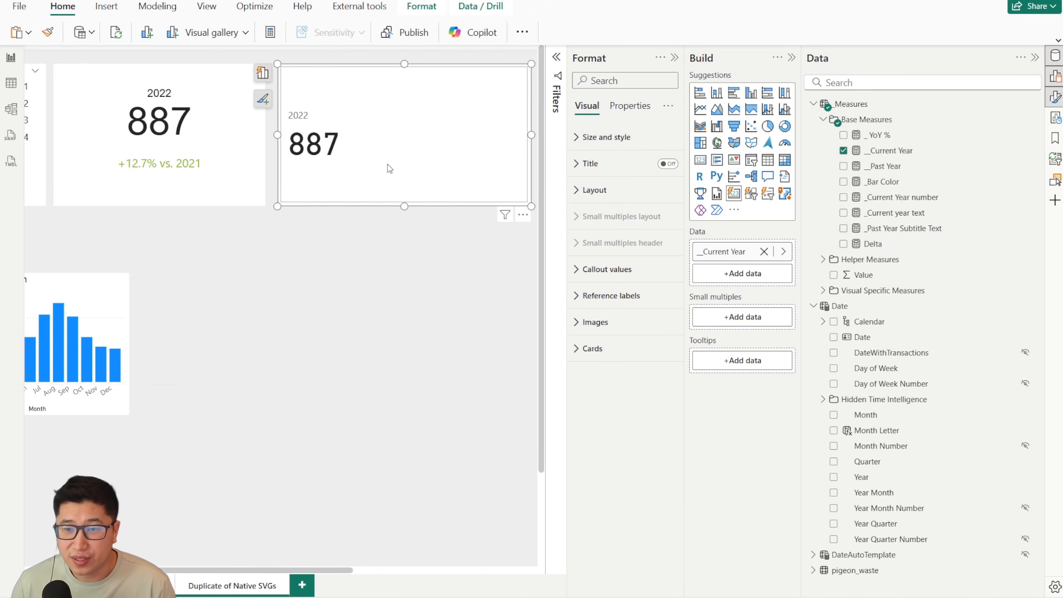
left_click(607, 298)
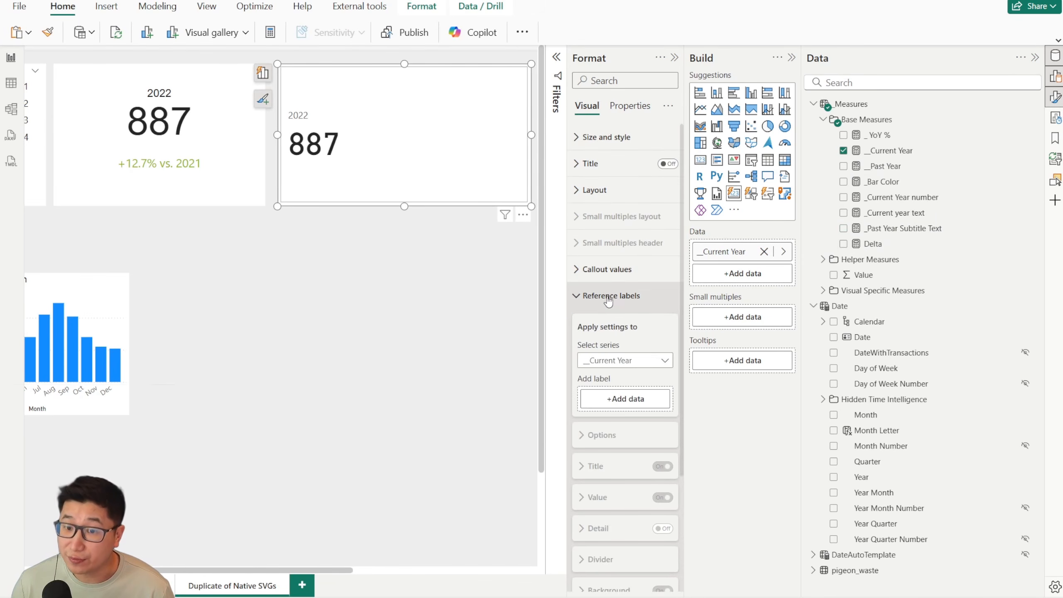
scroll(607, 300, "down", 3)
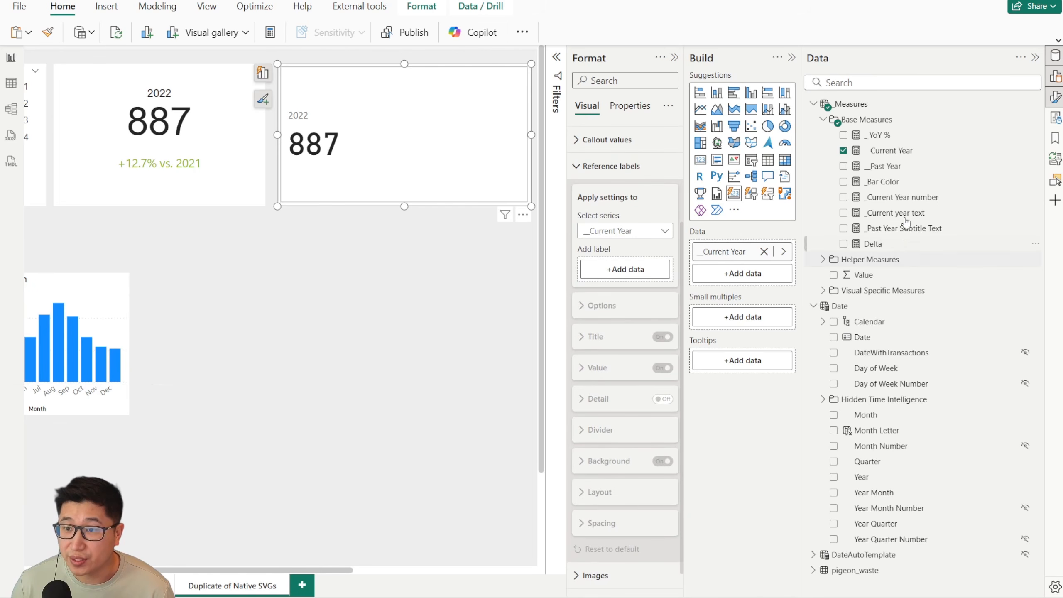
left_click_drag(910, 228, 614, 276)
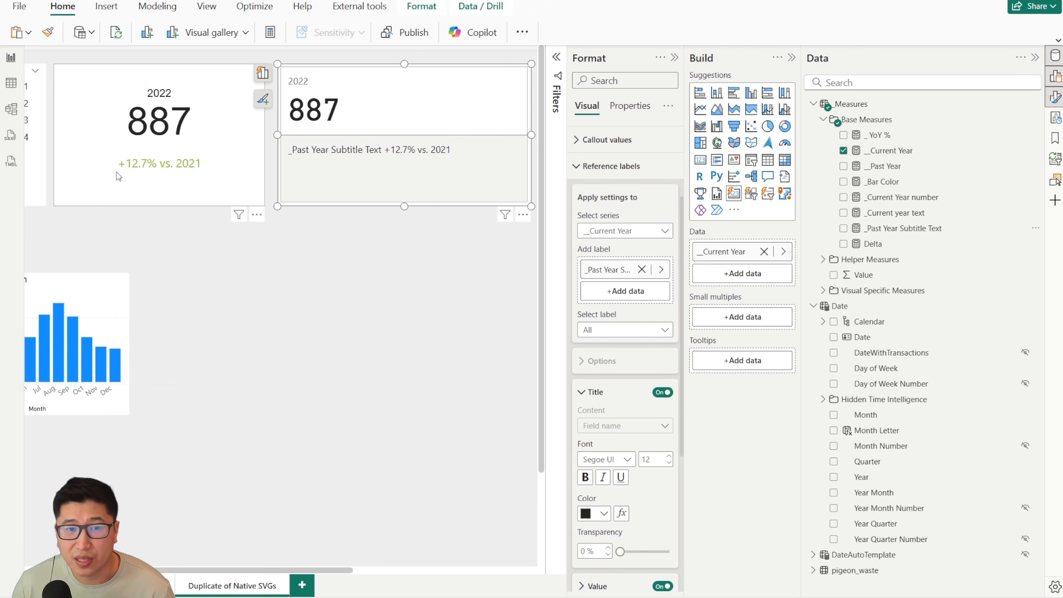
Turn off the reference label's background and make its divider fully transparent.
scroll(599, 339, "down", 5)
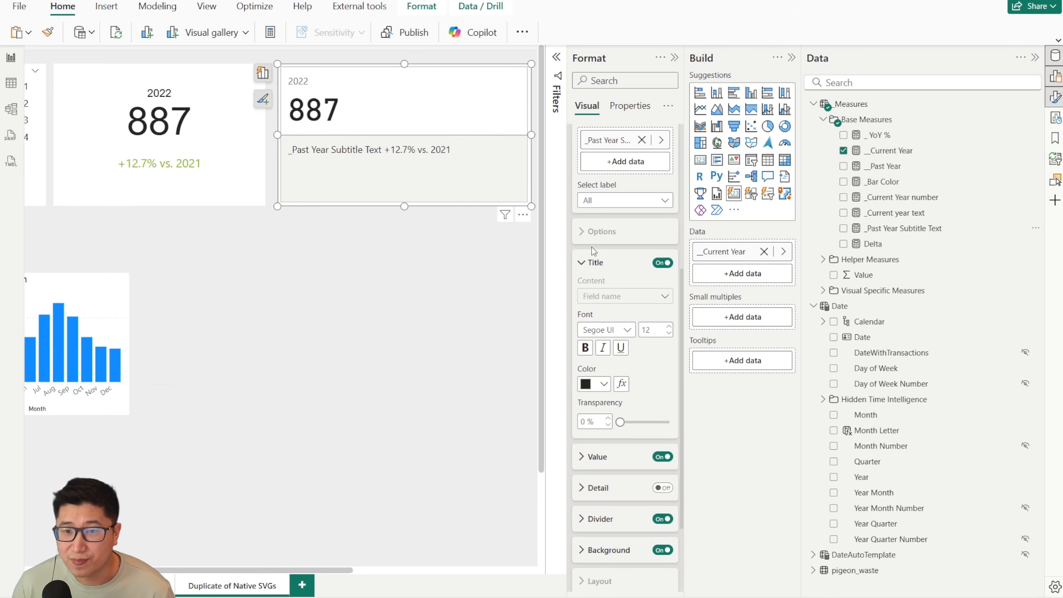
left_click(670, 439)
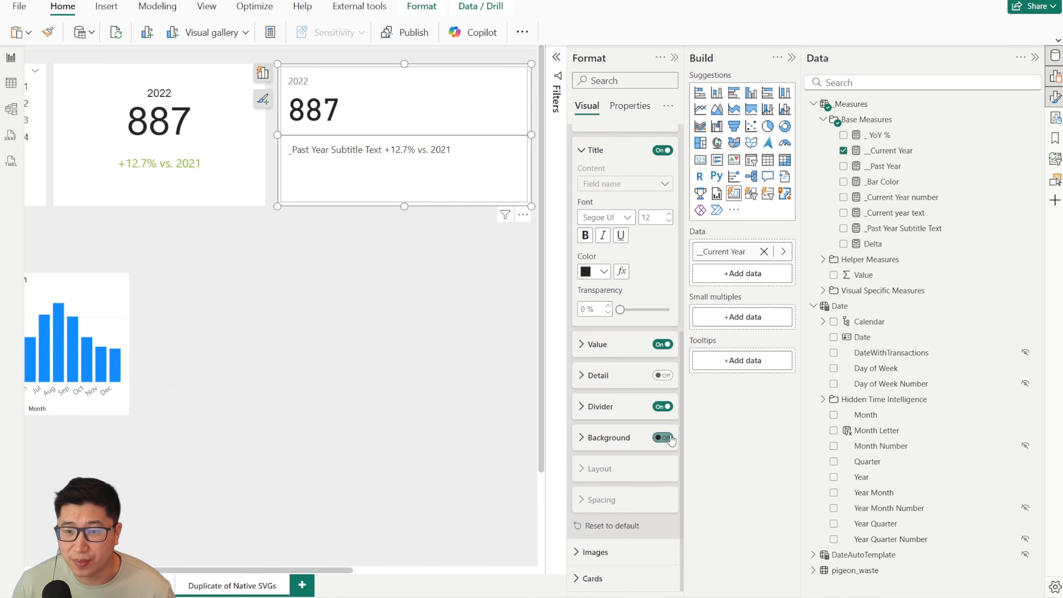
left_click(602, 408)
left_click_drag(620, 478, 671, 482)
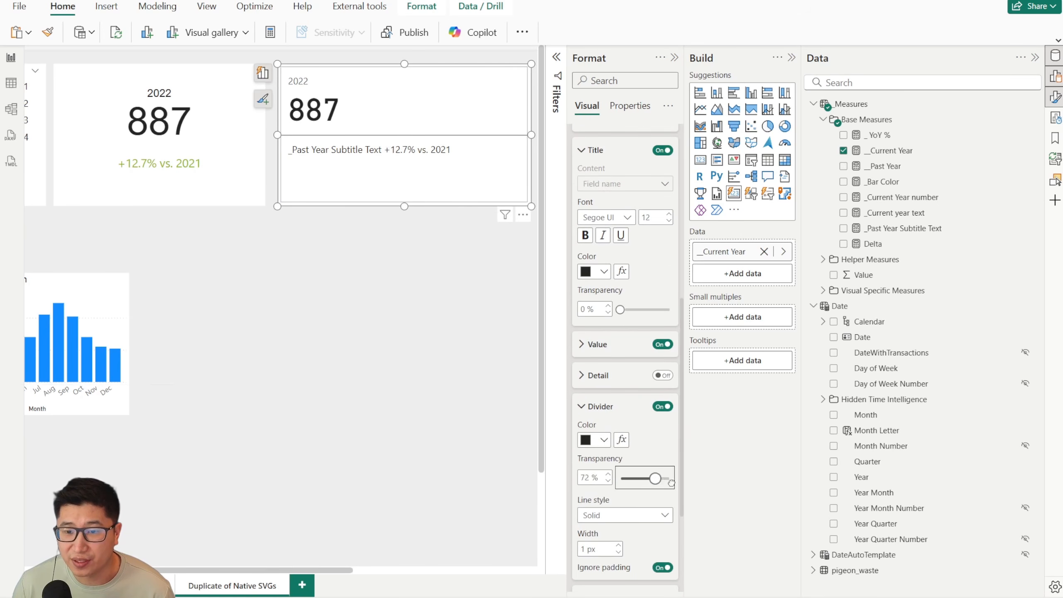
left_click(599, 406)
Move the IF expression in the _Bar Color measure onto its own line, review its two hex colors, and commit the formula.
left_click(594, 345)
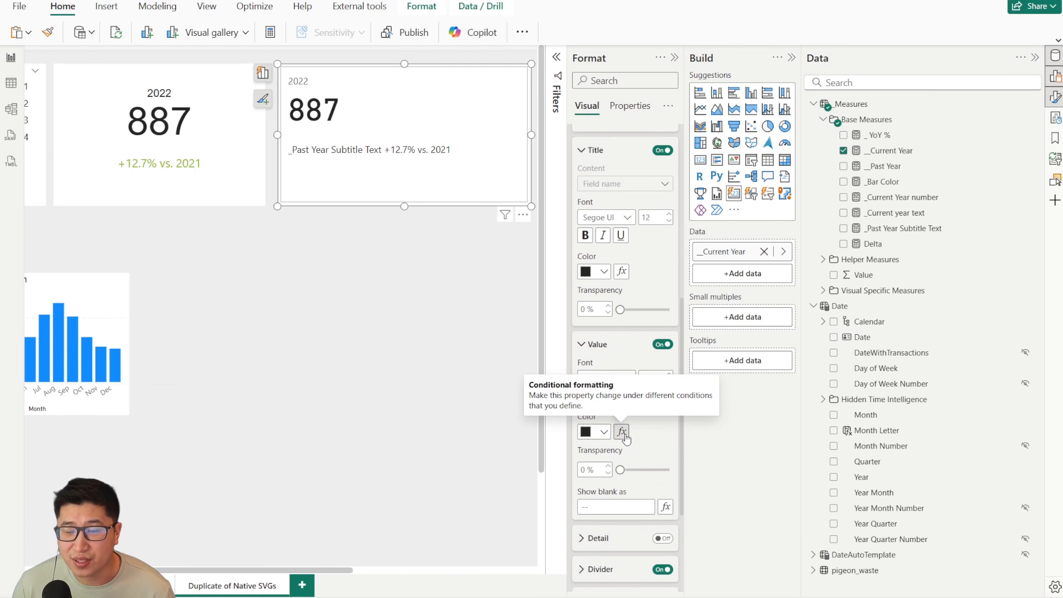
left_click(938, 183)
left_click(172, 67)
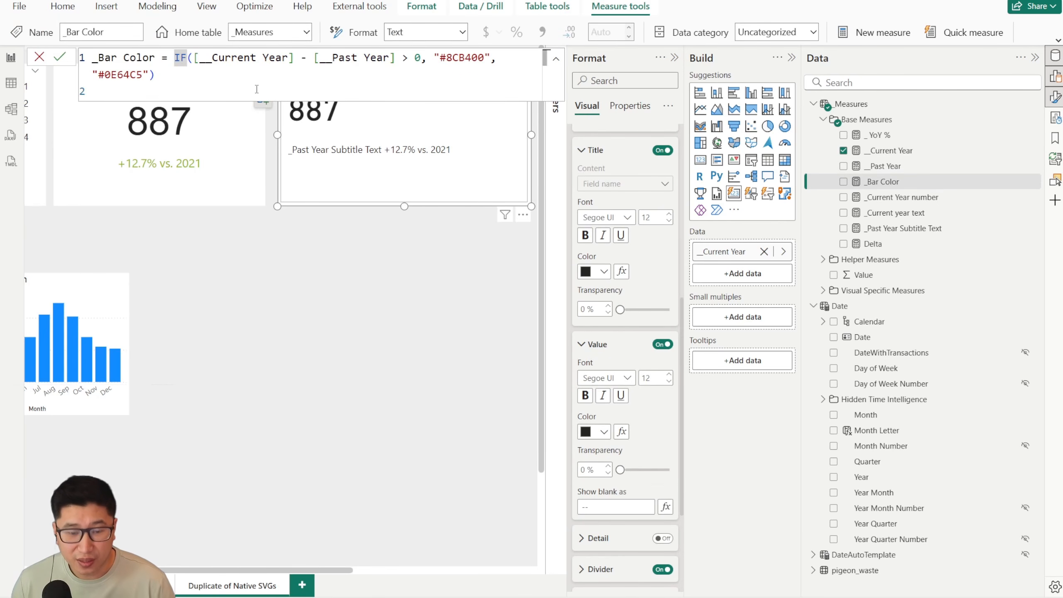
key("shift+Return")
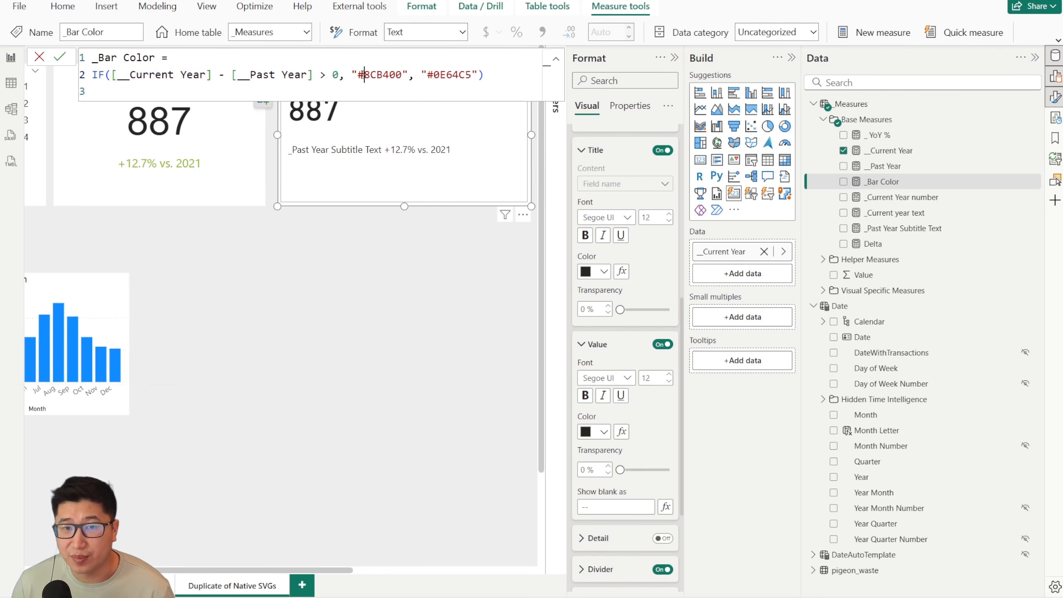
left_click_drag(363, 75, 499, 81)
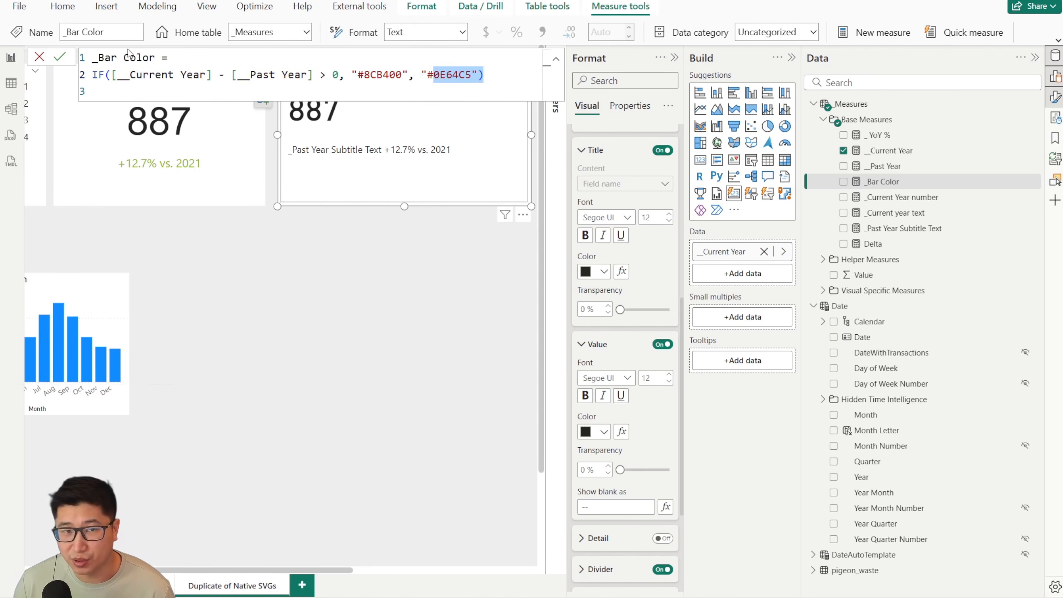
left_click(60, 57)
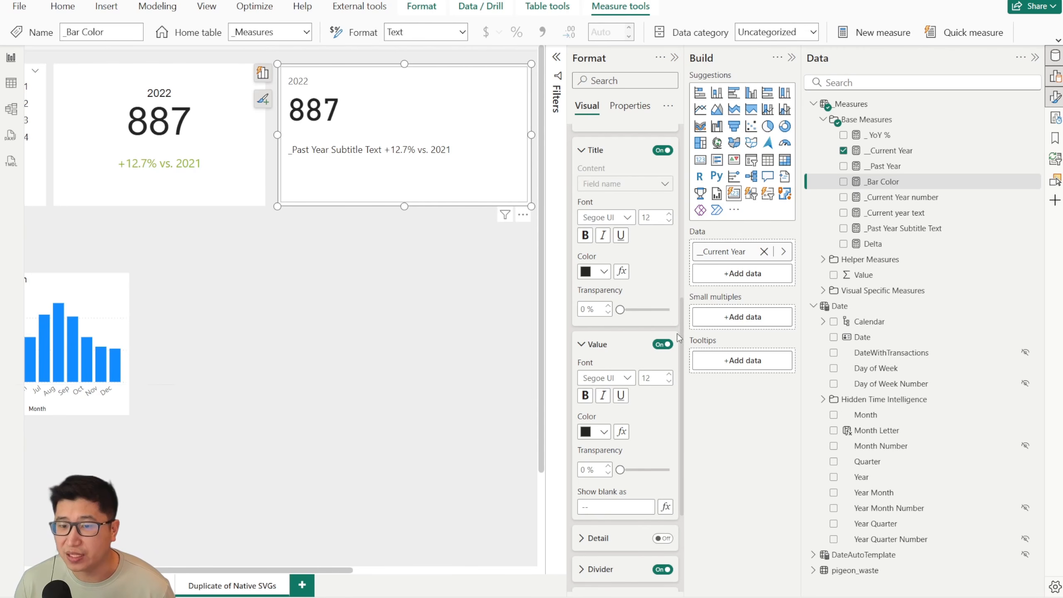
Set the reference label's value color by conditional formatting with the Field value style, based on the _Bar Color measure.
scroll(584, 244, "up", 9)
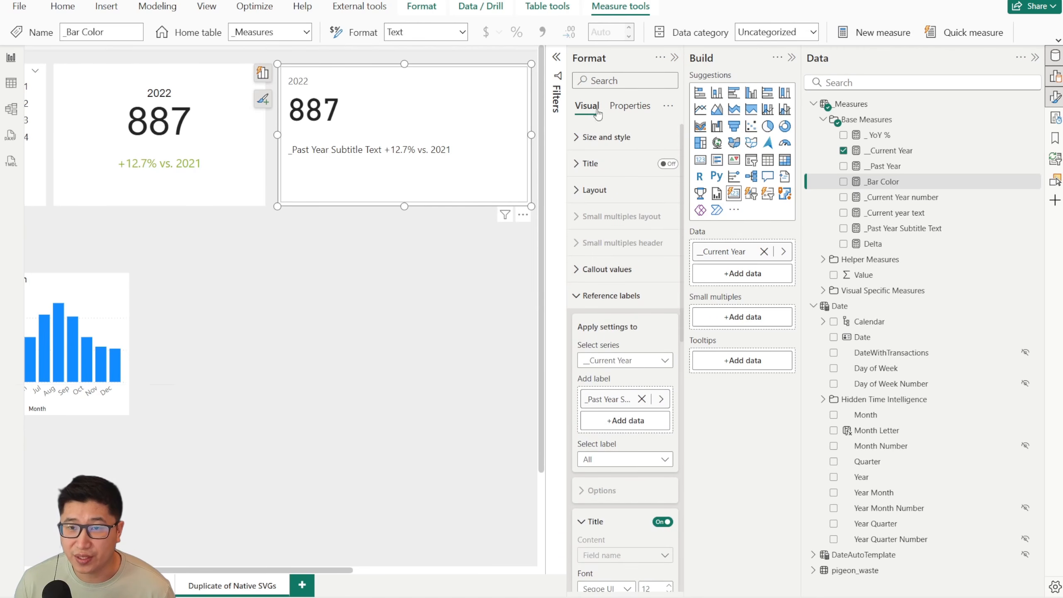
scroll(610, 289, "down", 3)
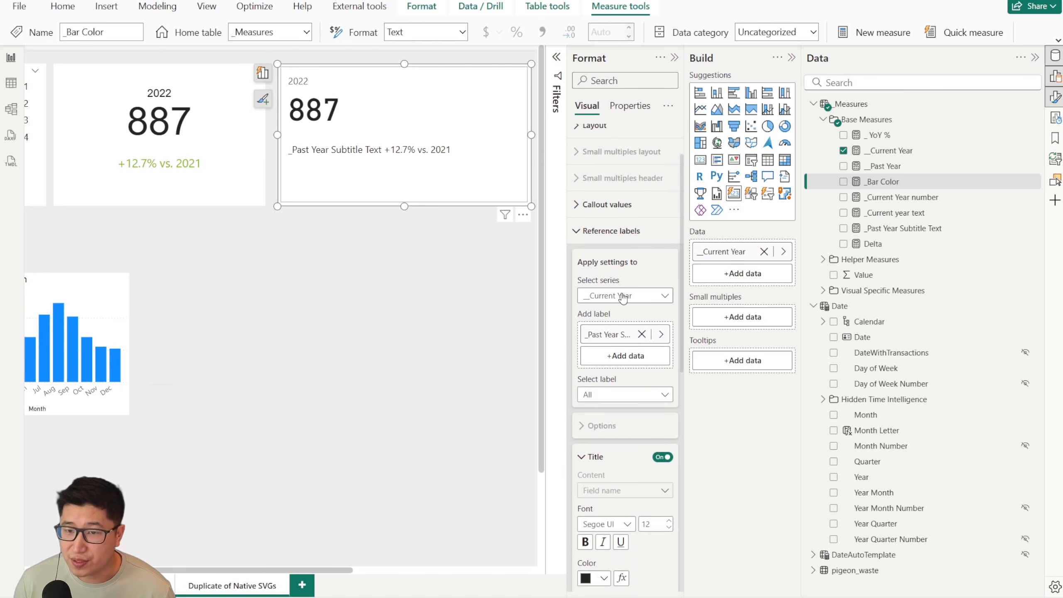
left_click(596, 199)
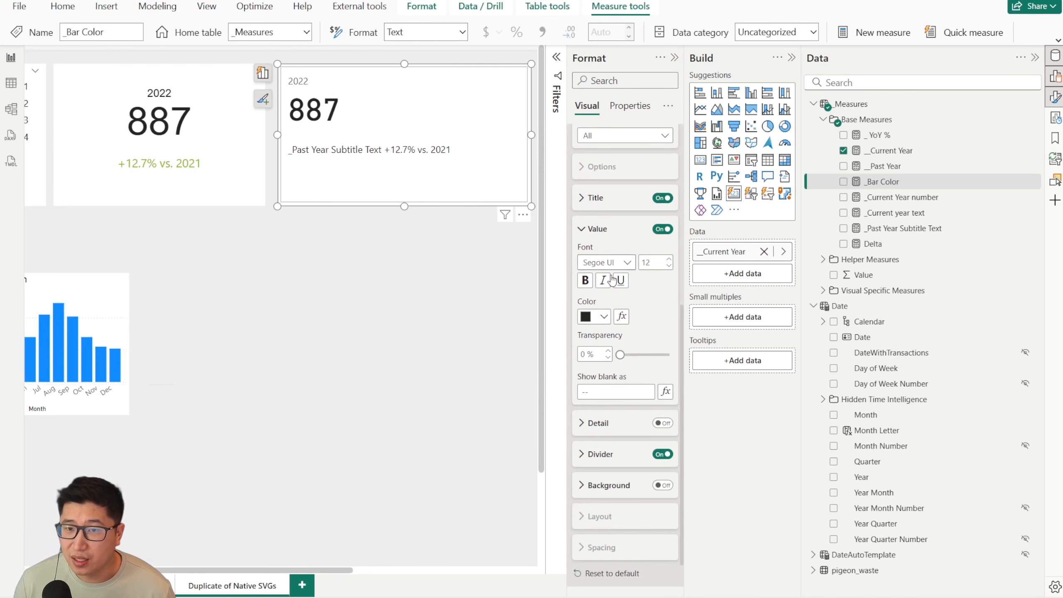
left_click(621, 316)
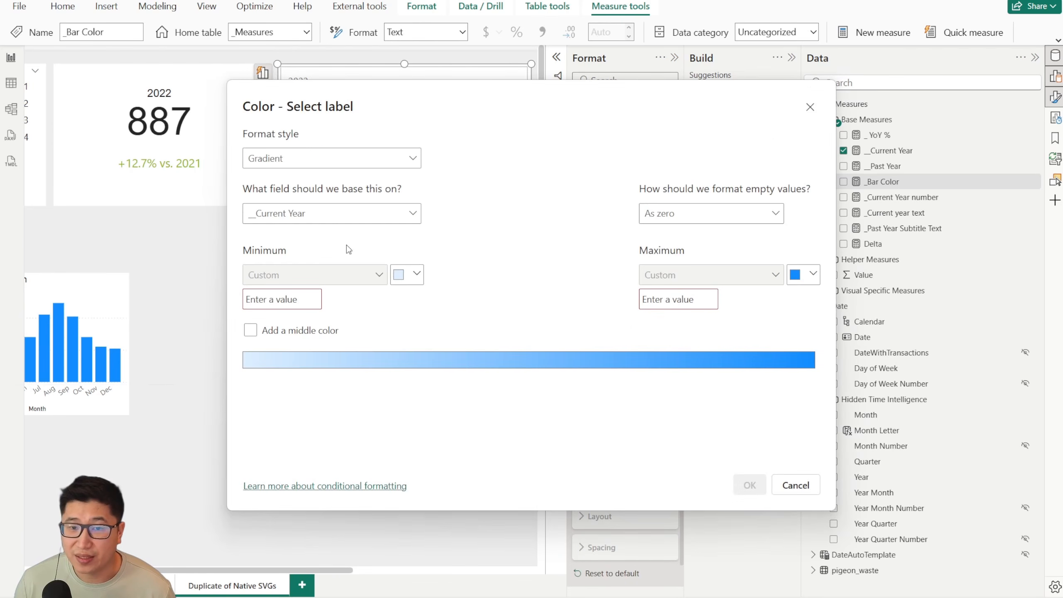
left_click(318, 160)
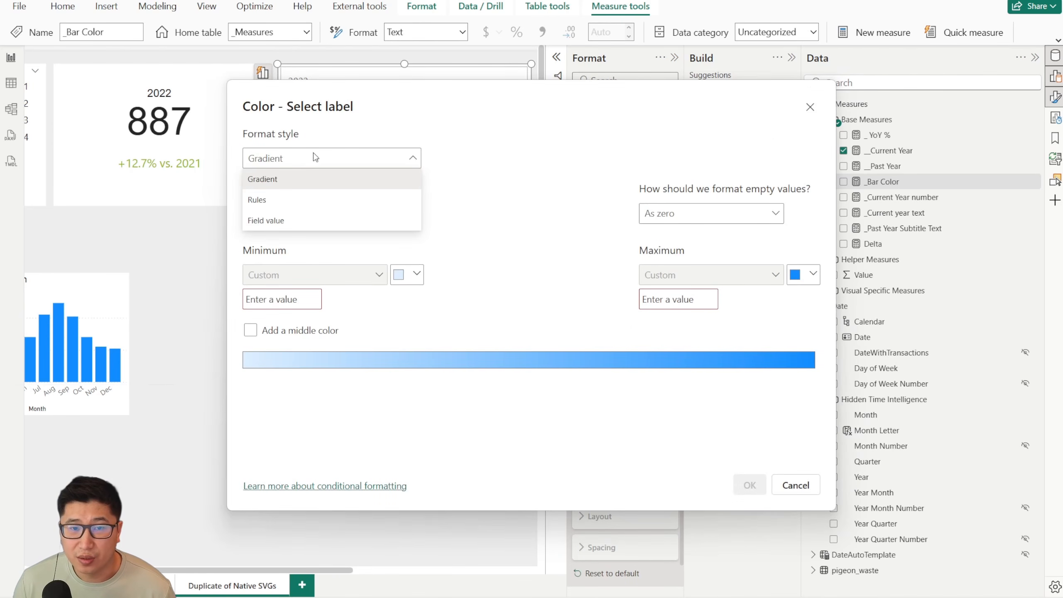
left_click(287, 221)
left_click(293, 214)
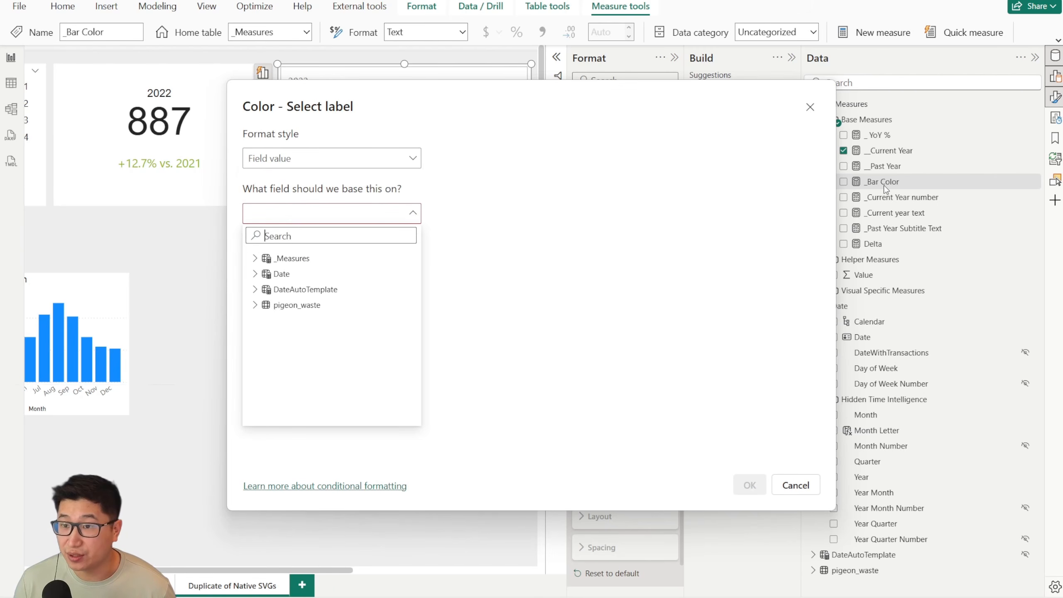
type("bar")
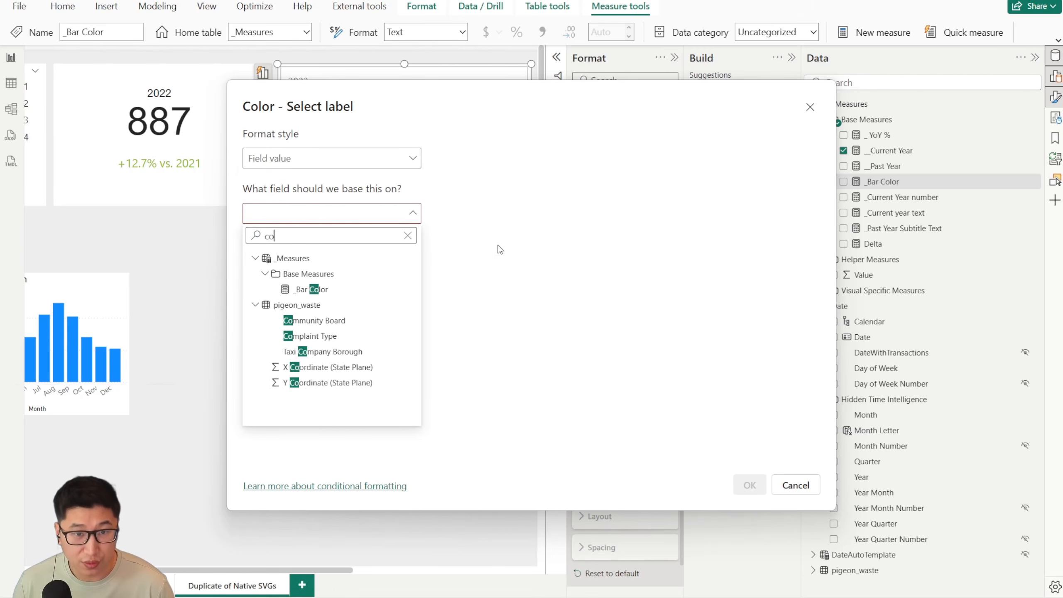
left_click(355, 289)
left_click(749, 485)
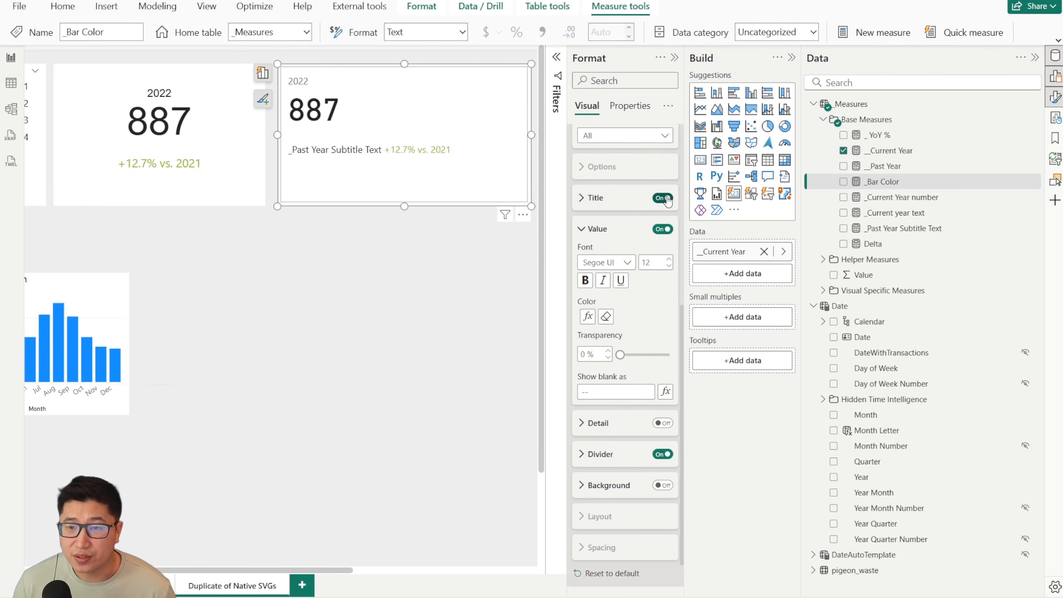
Turn off the reference label's title so only the year-over-year text is shown.
scroll(659, 201, "up", 5)
scroll(624, 198, "up", 2)
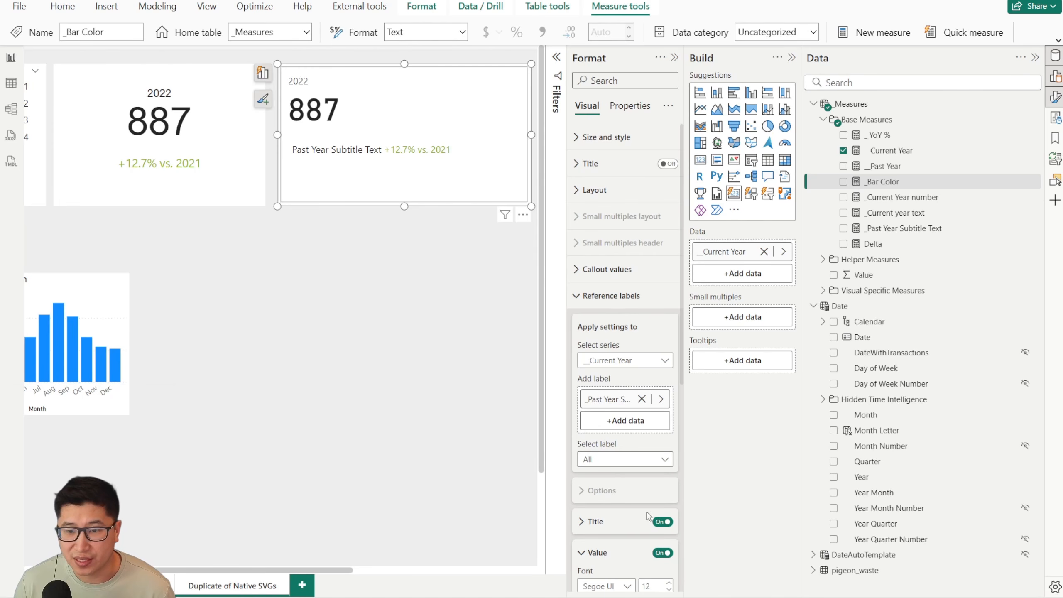
left_click(662, 521)
Apply the reference label settings to all series and set the labels' horizontal alignment to Center.
scroll(644, 309, "down", 2)
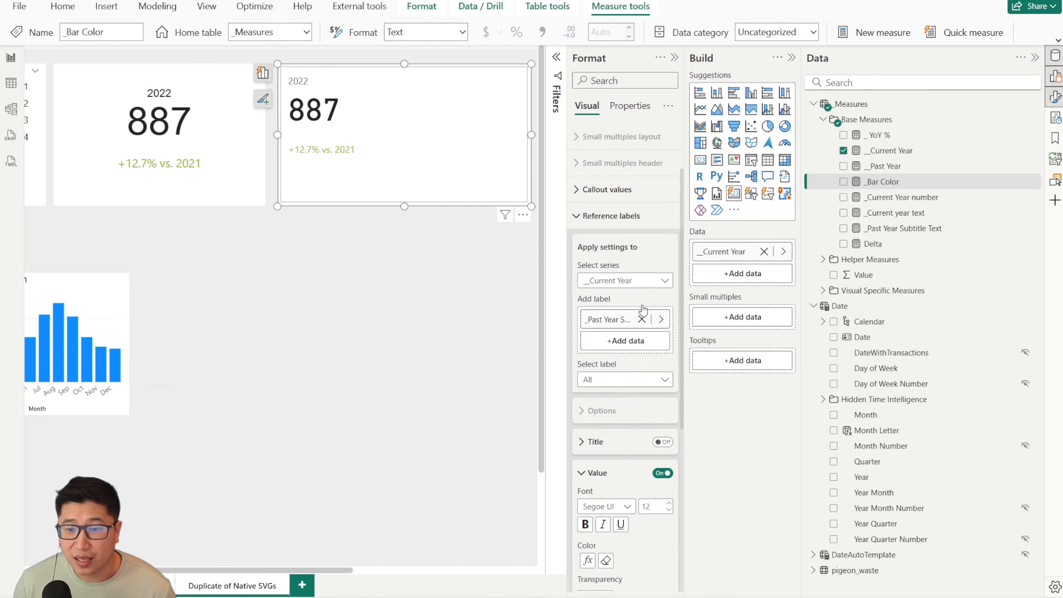
scroll(643, 309, "down", 2)
scroll(581, 272, "up", 3)
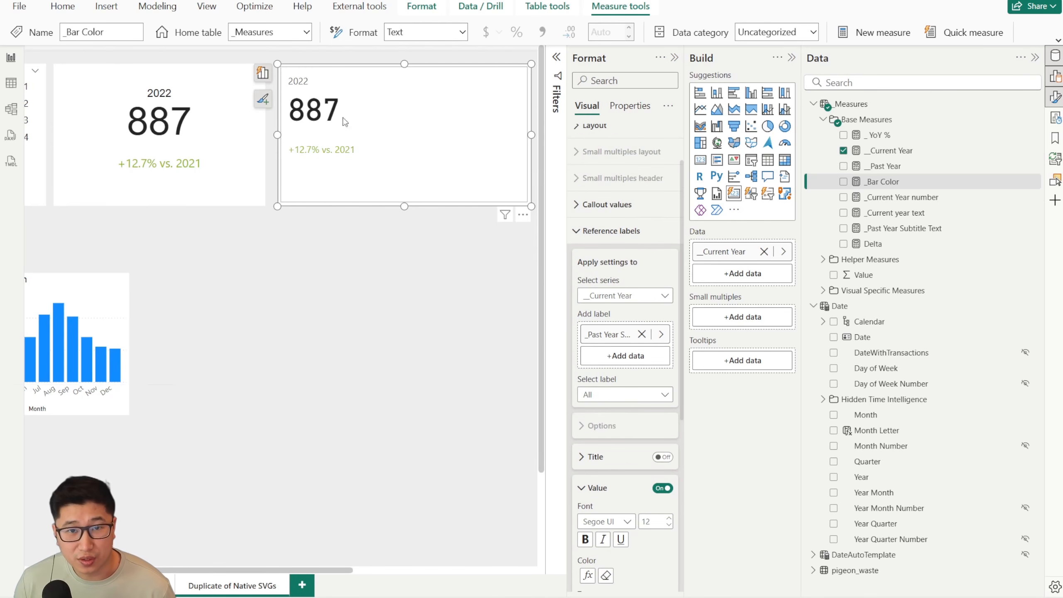
left_click(609, 299)
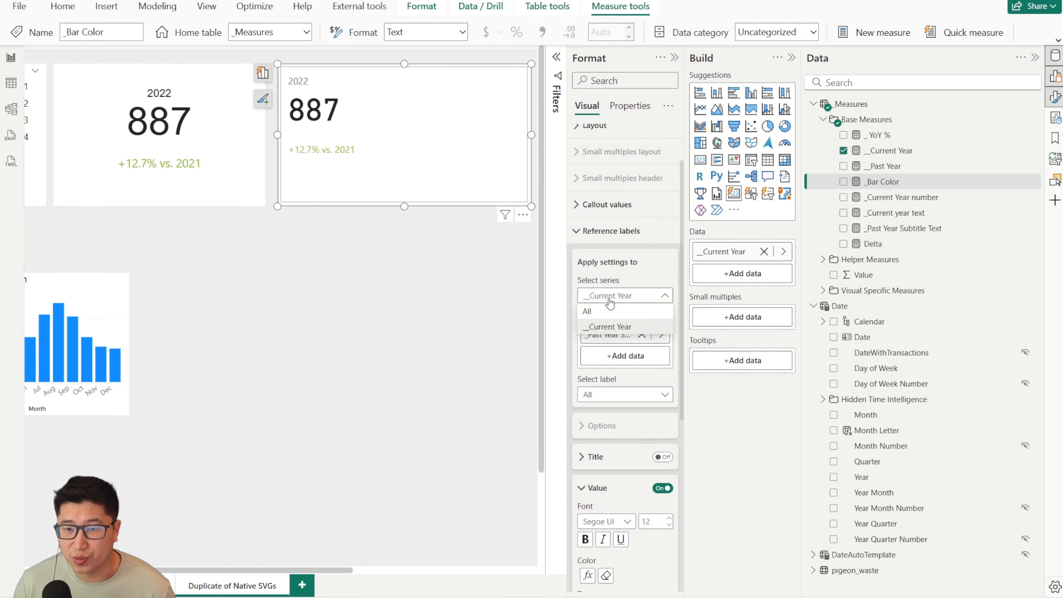
left_click(611, 311)
scroll(623, 218, "down", 3)
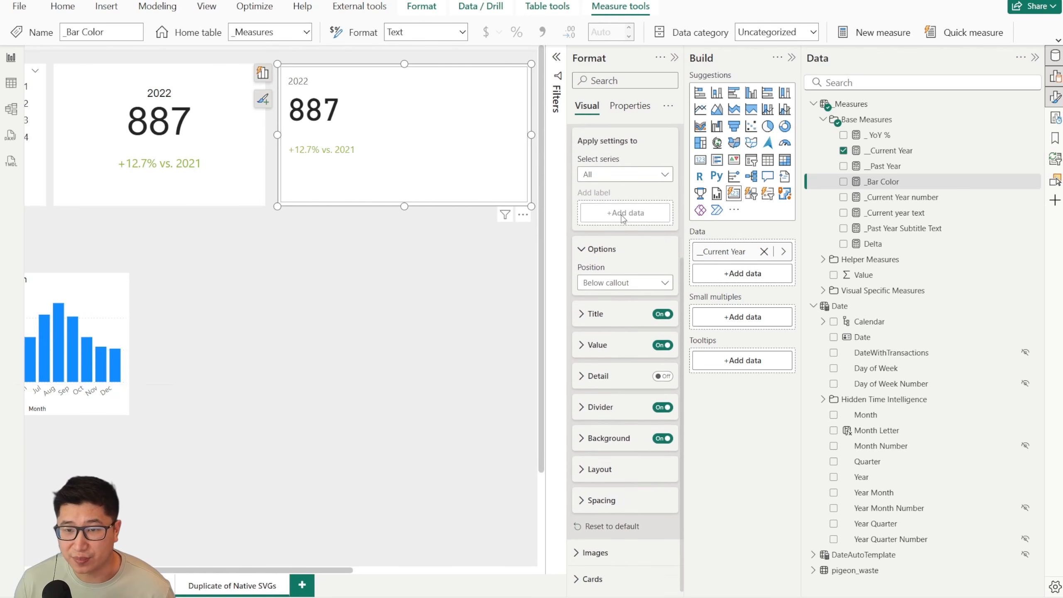
scroll(623, 217, "up", 2)
scroll(650, 397, "down", 2)
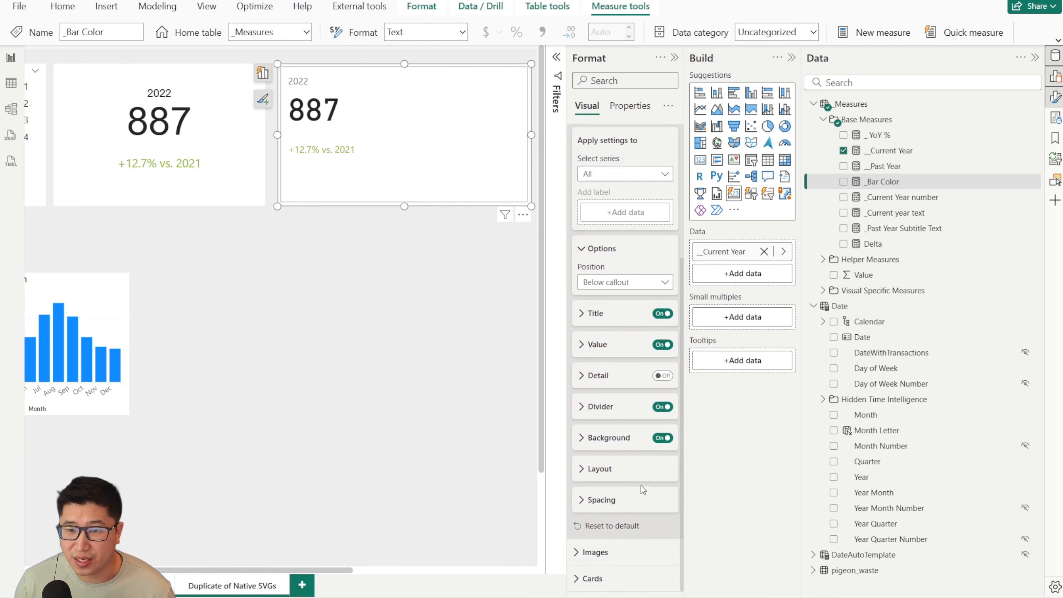
left_click(617, 504)
scroll(617, 503, "down", 2)
left_click(607, 393)
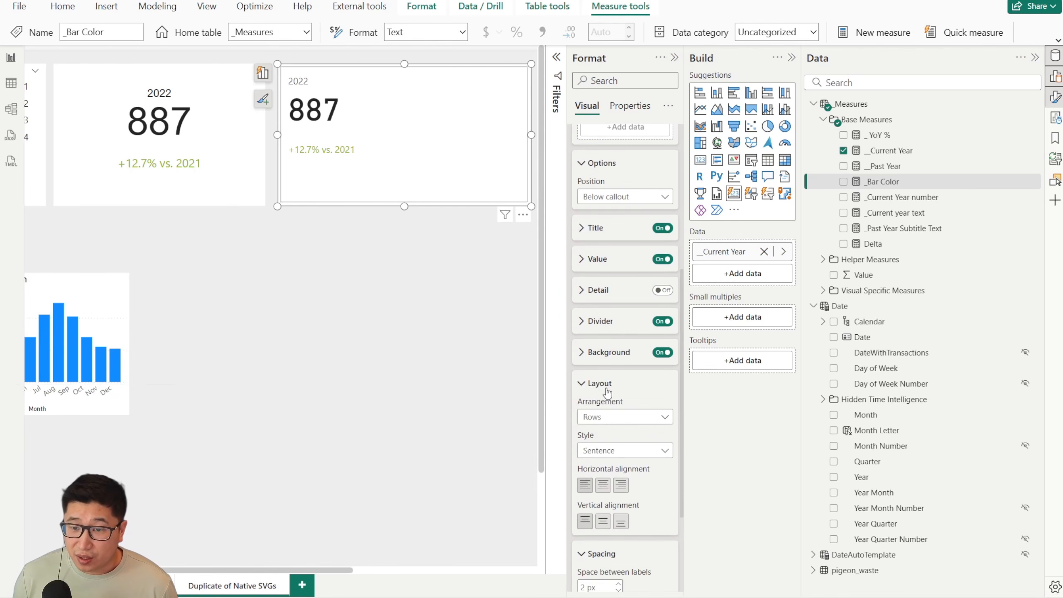
scroll(616, 440, "down", 2)
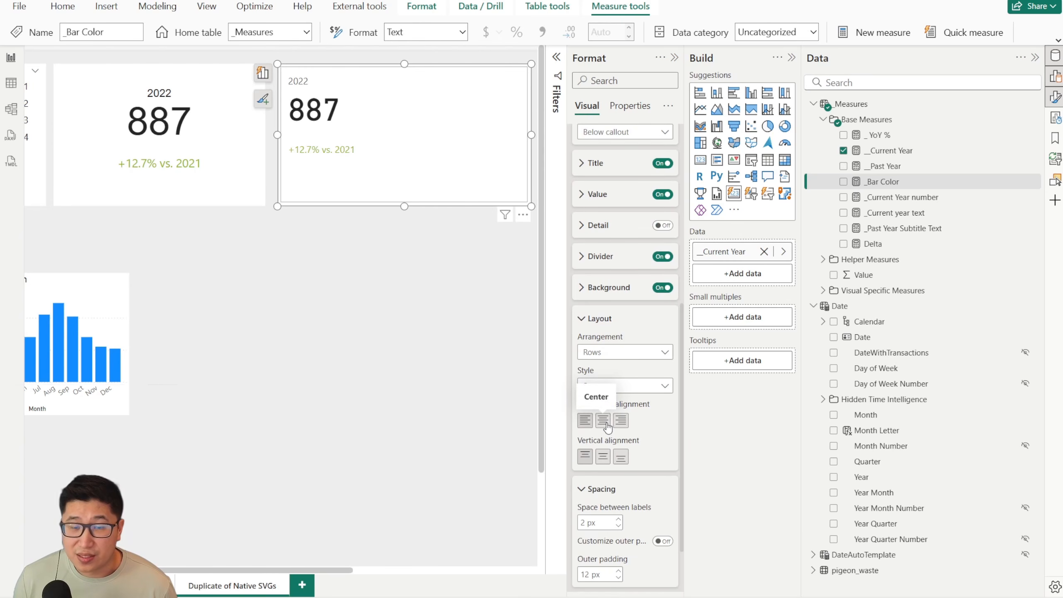
left_click(603, 419)
scroll(634, 259, "up", 5)
Center the callout value of the __Current Year series horizontally.
left_click(616, 293)
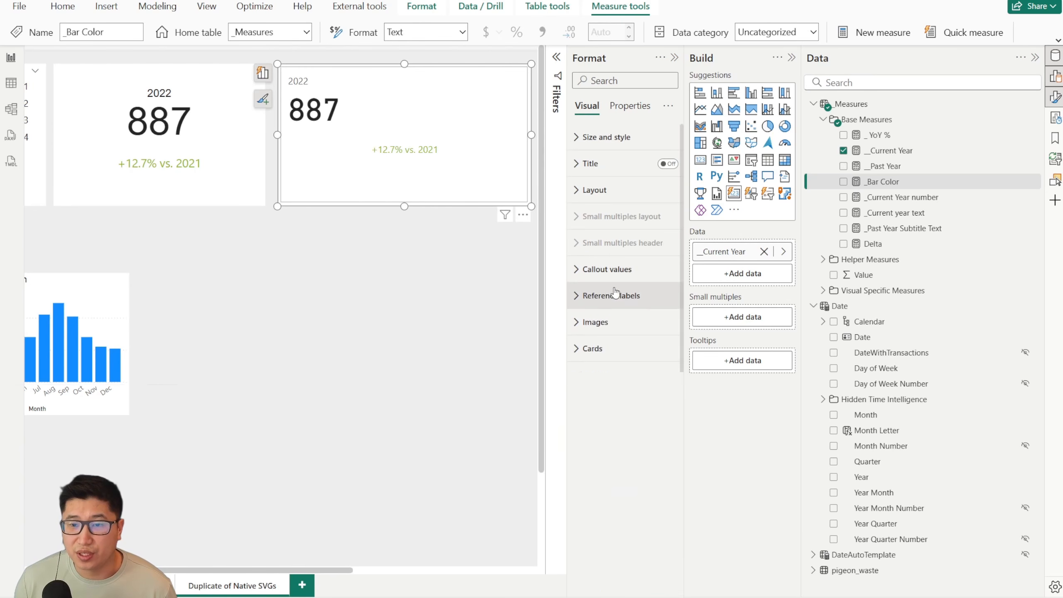
left_click(613, 276)
left_click(613, 277)
left_click(607, 269)
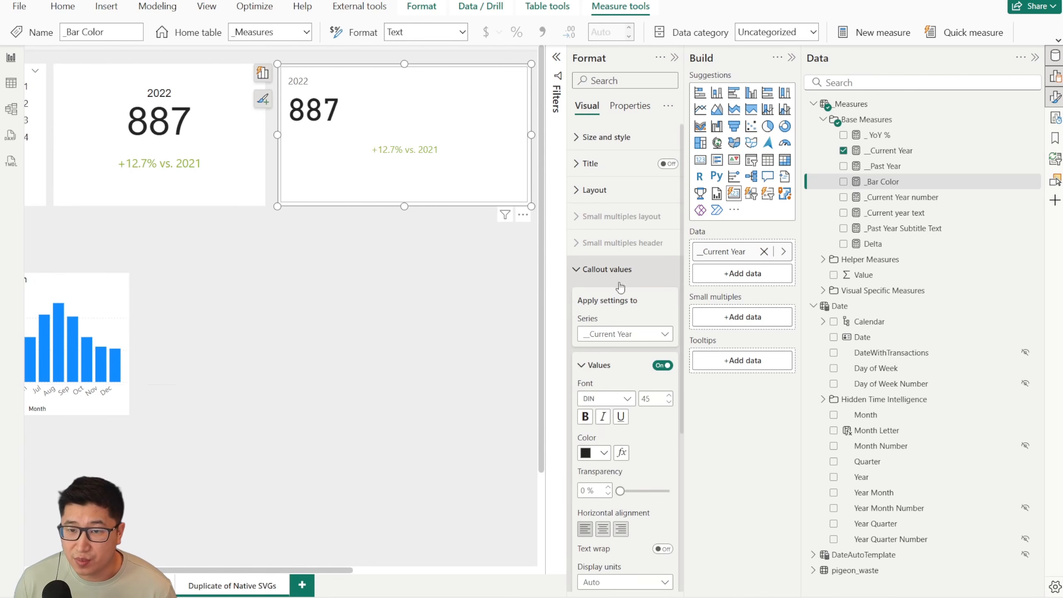
scroll(603, 335, "down", 3)
left_click(603, 399)
scroll(594, 176, "up", 3)
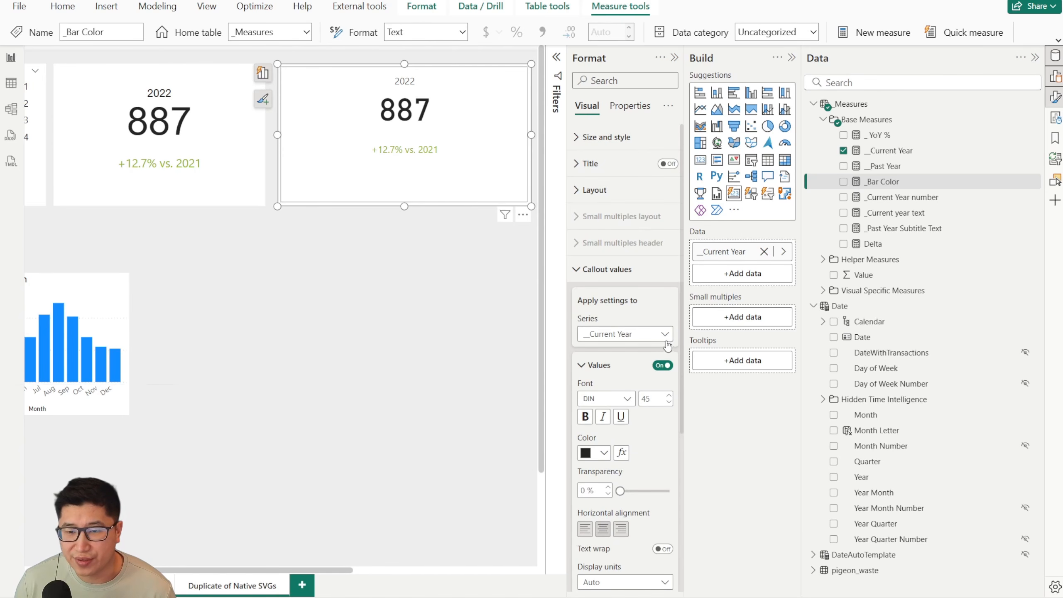
For all series, set the callout's vertical alignment to bottom and its callout size to 64%.
scroll(626, 473, "down", 6)
scroll(610, 447, "up", 3)
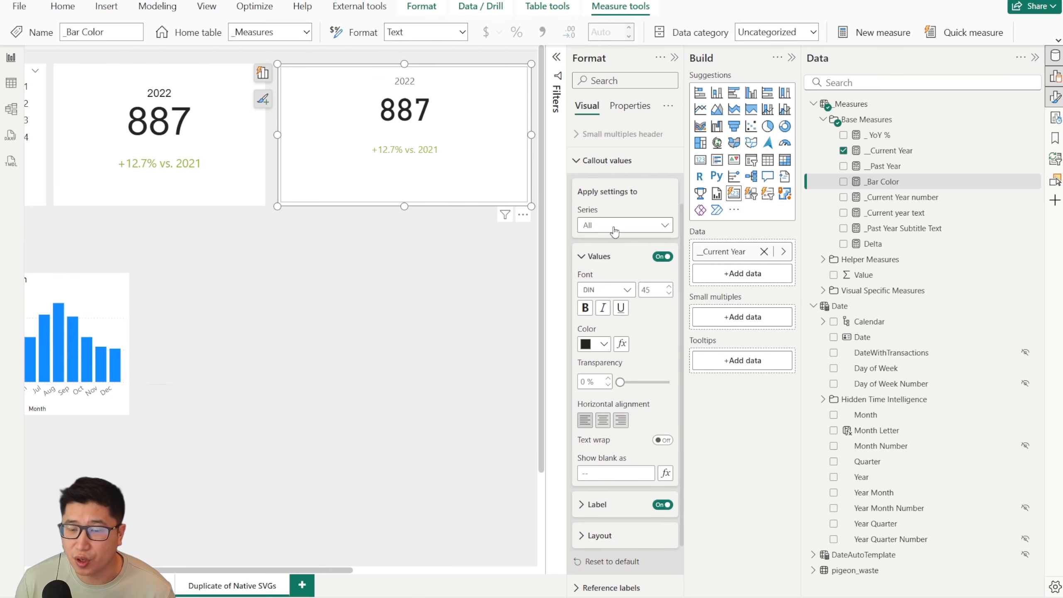
left_click(599, 535)
scroll(620, 396, "down", 3)
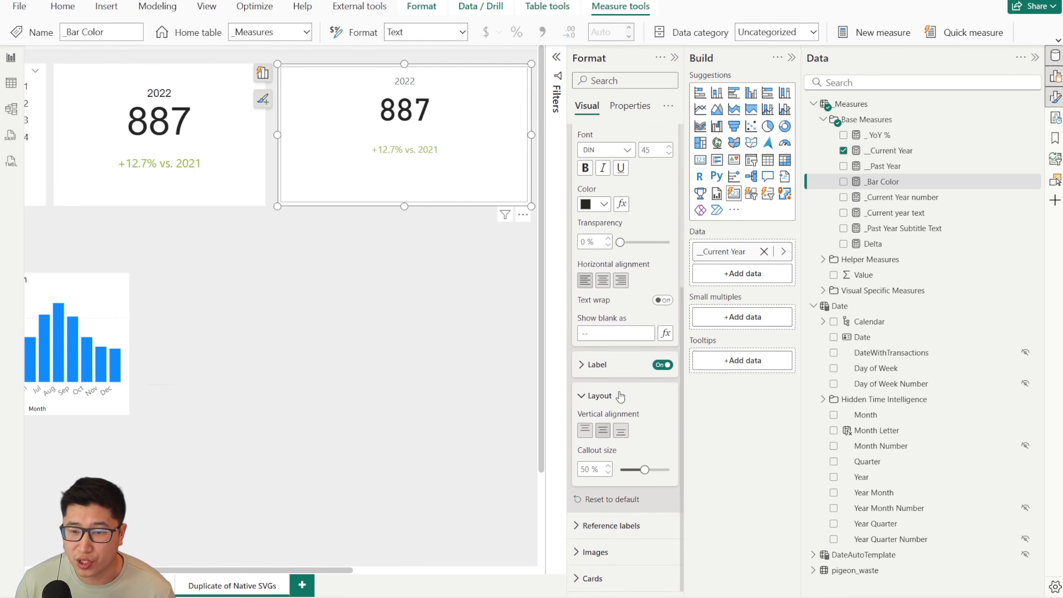
left_click(602, 430)
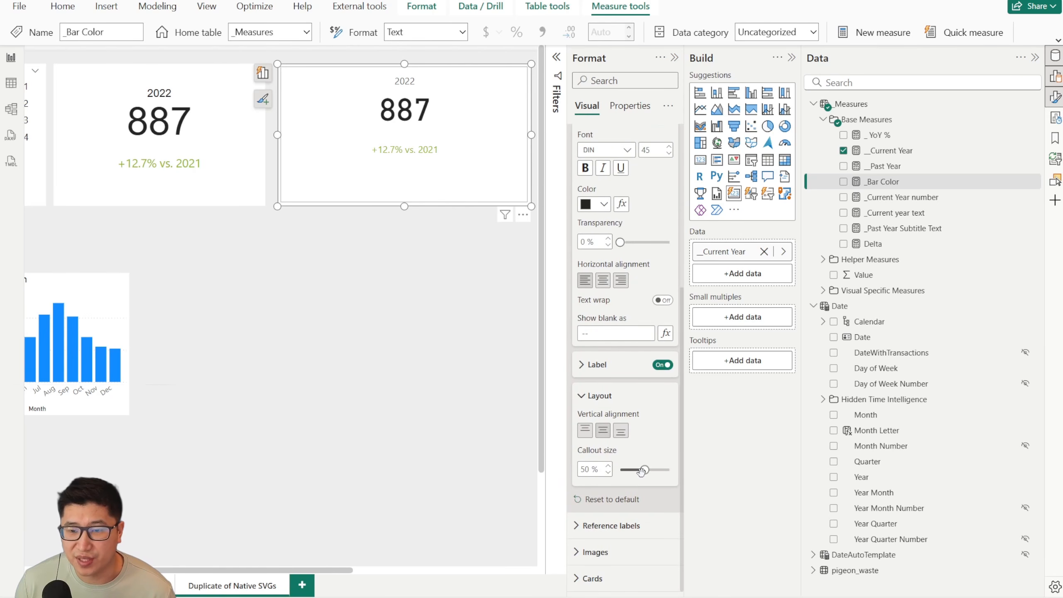
left_click_drag(642, 471, 656, 470)
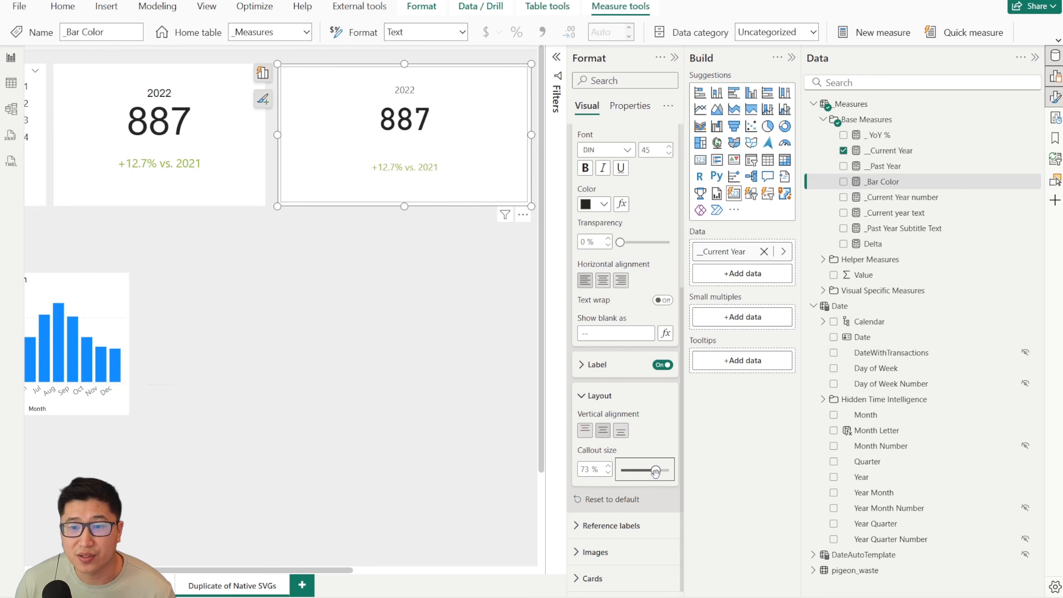
left_click(621, 432)
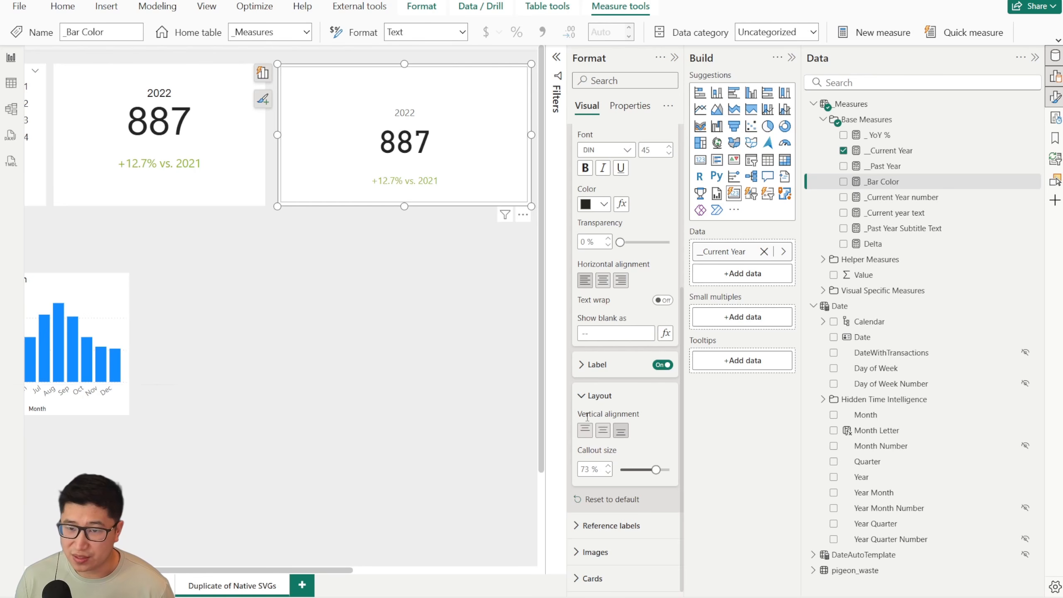
left_click_drag(656, 470, 651, 469)
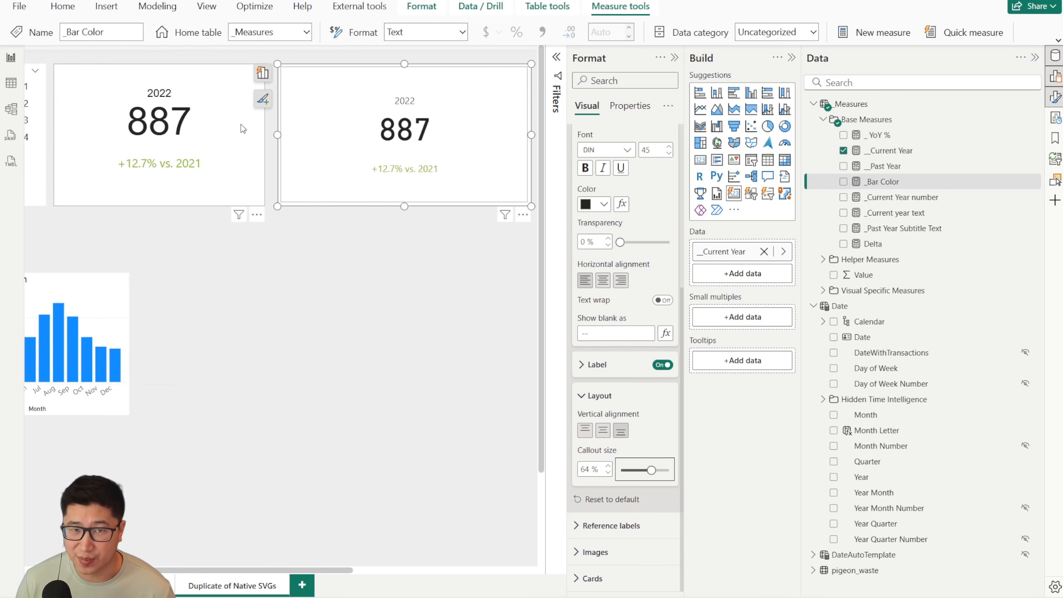
Delete the newly styled card and look over the line-chart KPI design on the original page.
left_click(372, 106)
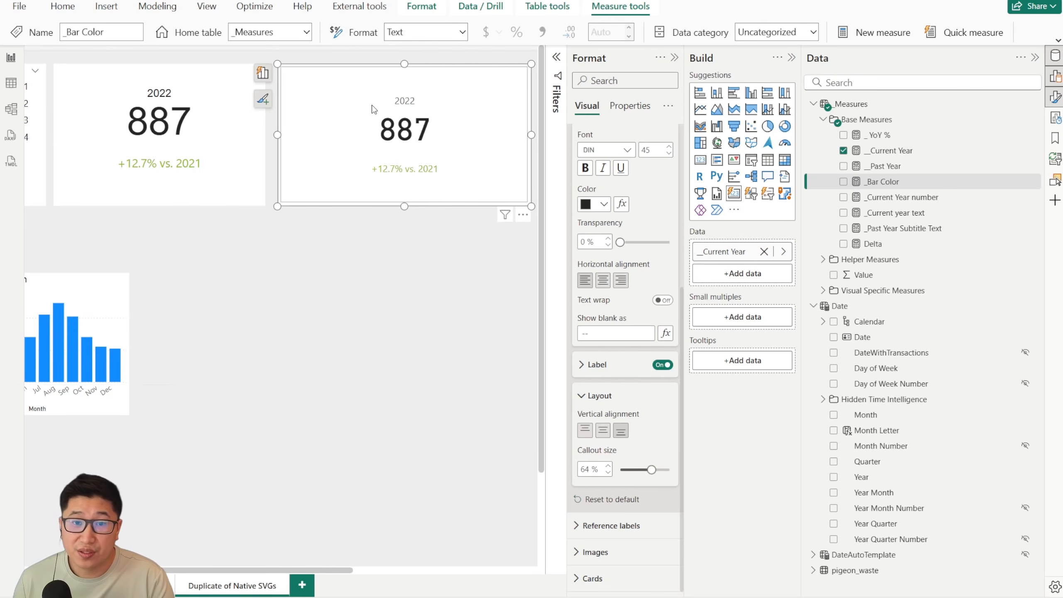
key("Delete")
scroll(384, 267, "down", 3)
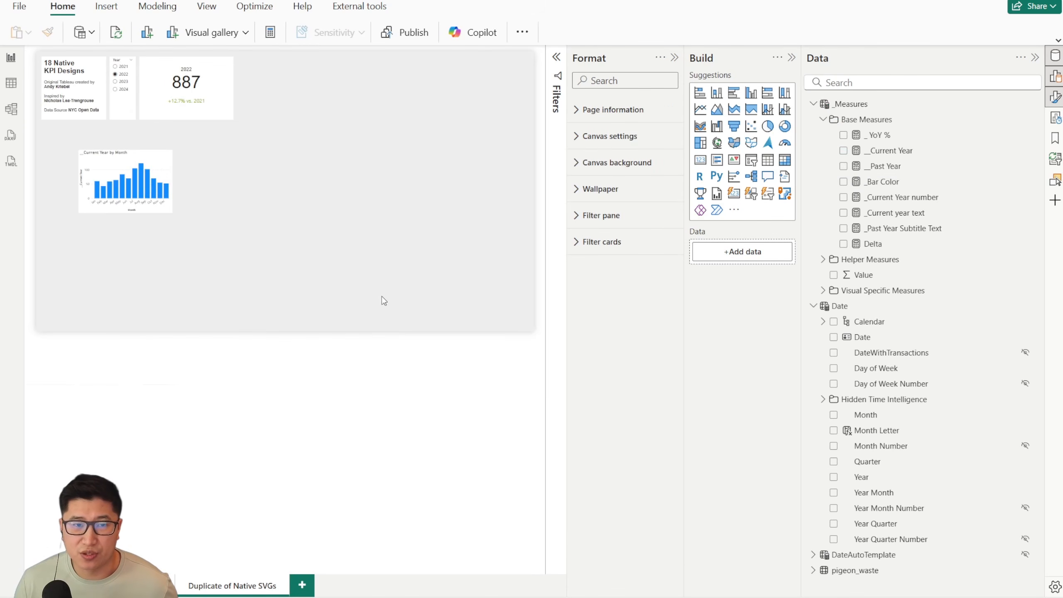
scroll(142, 186, "up", 3)
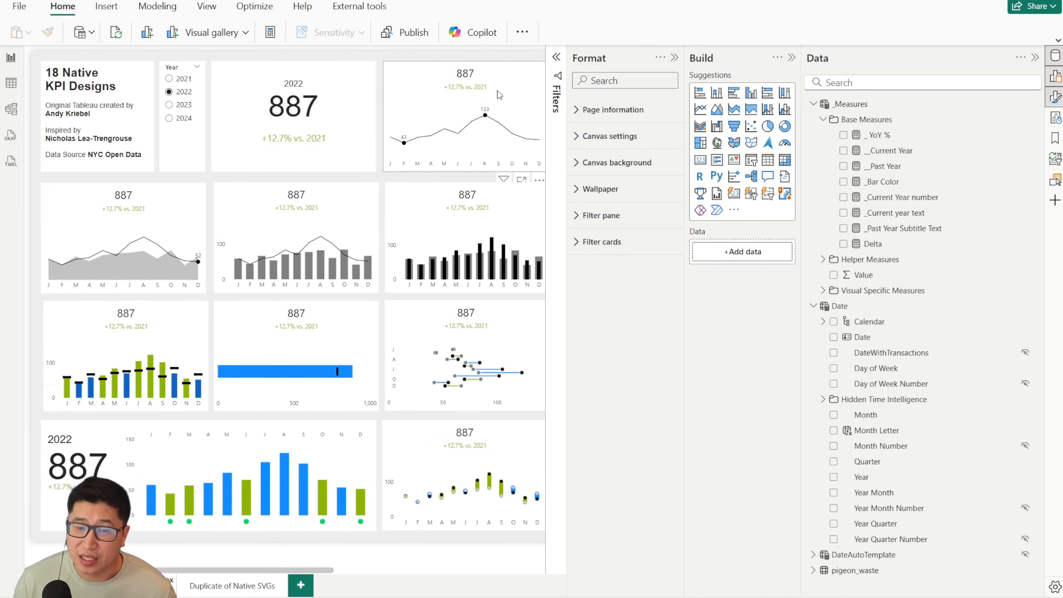
scroll(219, 578, "right", 5)
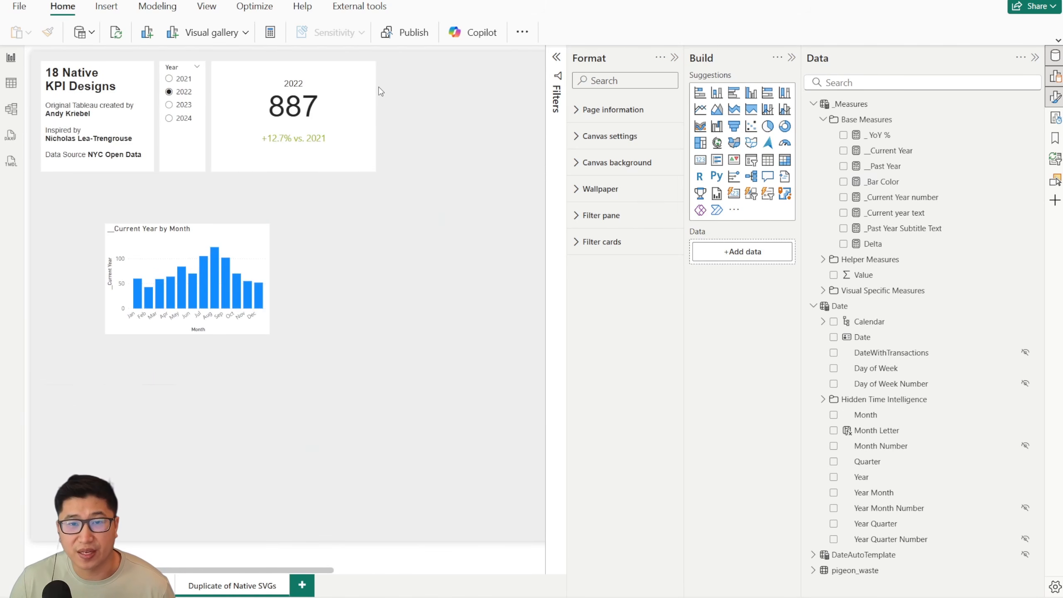
Insert an empty line chart and delete the existing column chart of __Current Year by Month.
left_click(700, 109)
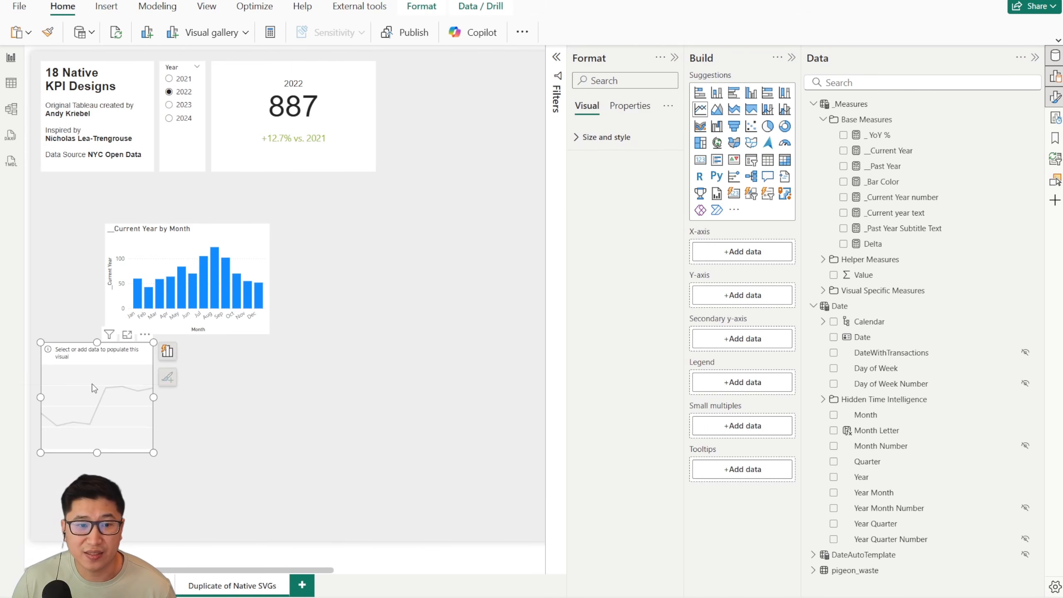
left_click_drag(93, 388, 371, 249)
left_click_drag(195, 242, 137, 447)
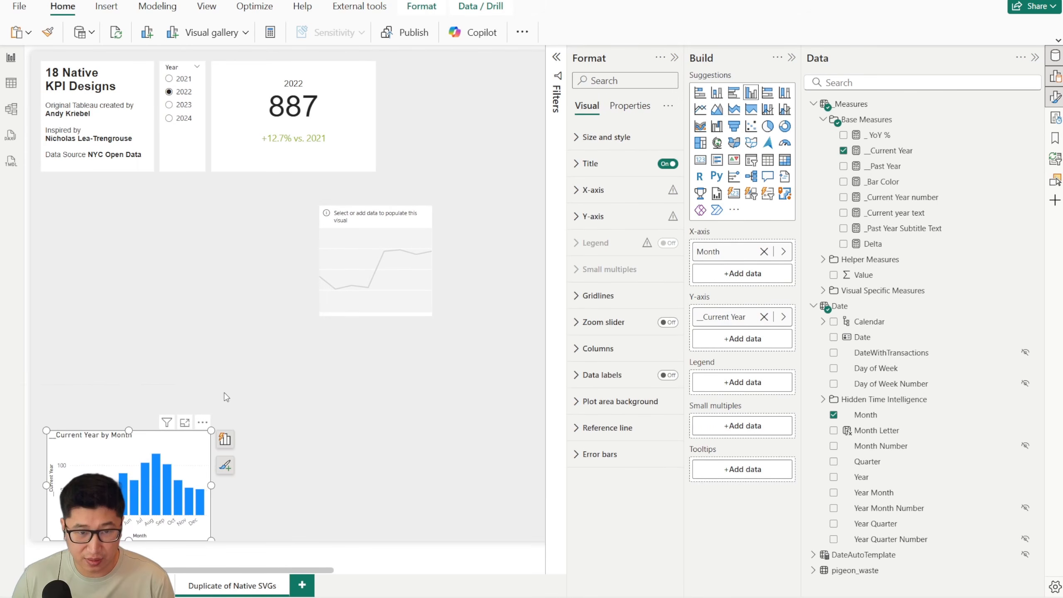
key("Delete")
Fit the line chart directly below the KPI card at the card's width, and plot __Current Year by Month.
left_click_drag(382, 276, 268, 229)
left_click_drag(323, 289, 376, 306)
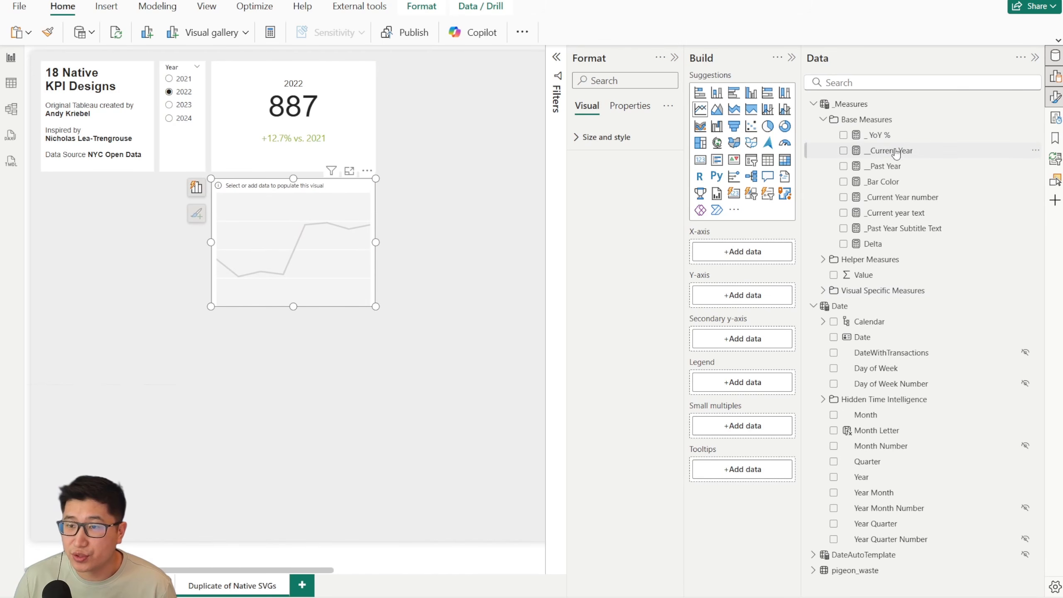
left_click_drag(891, 150, 743, 296)
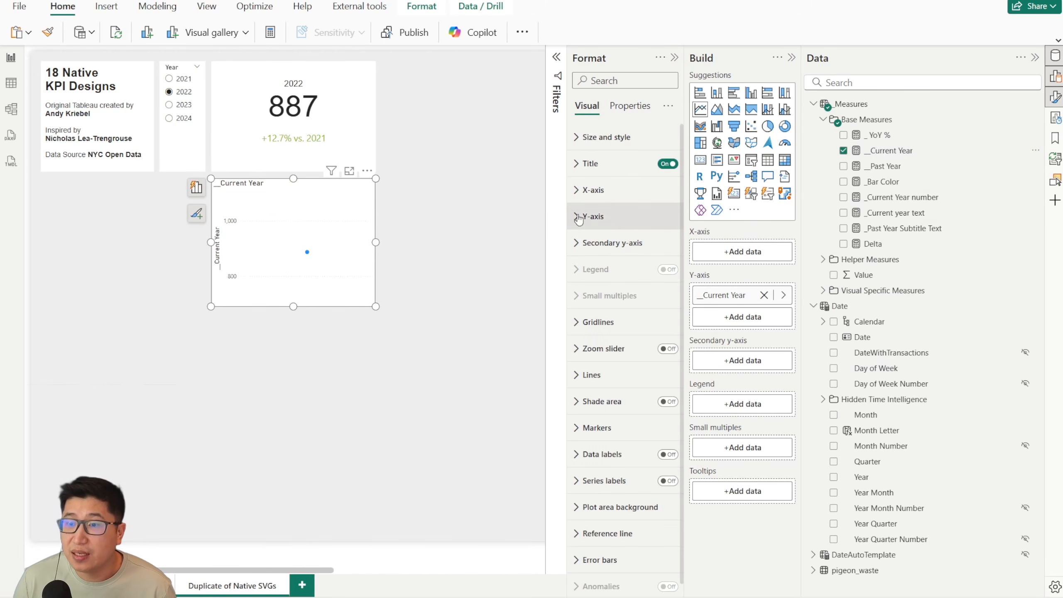
left_click_drag(883, 414, 736, 256)
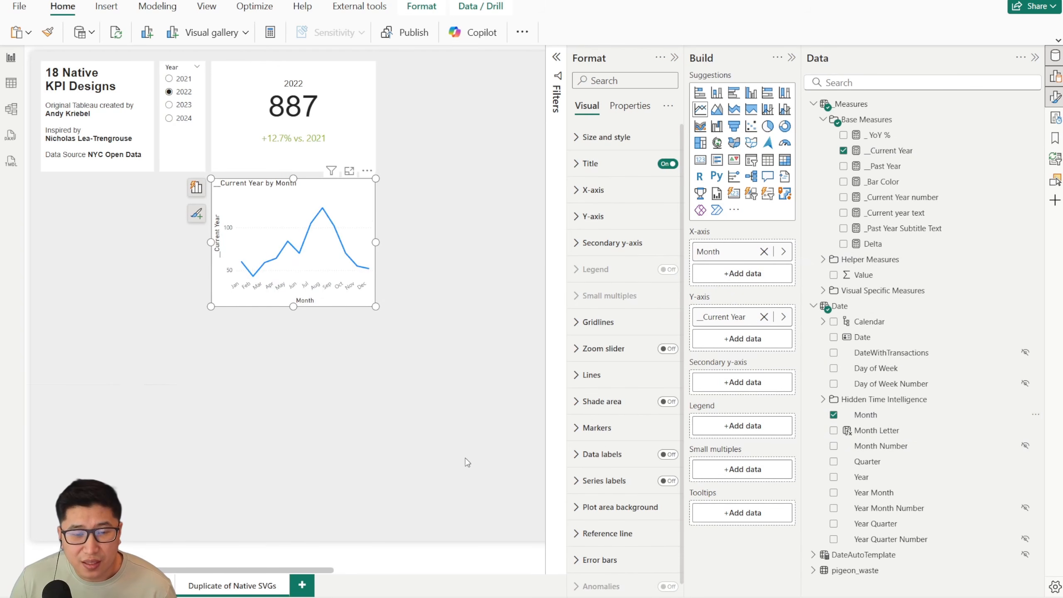
Reduce the line chart's height slightly while aligning its left edge with the KPI card above.
scroll(476, 313, "up", 2)
left_click(290, 508)
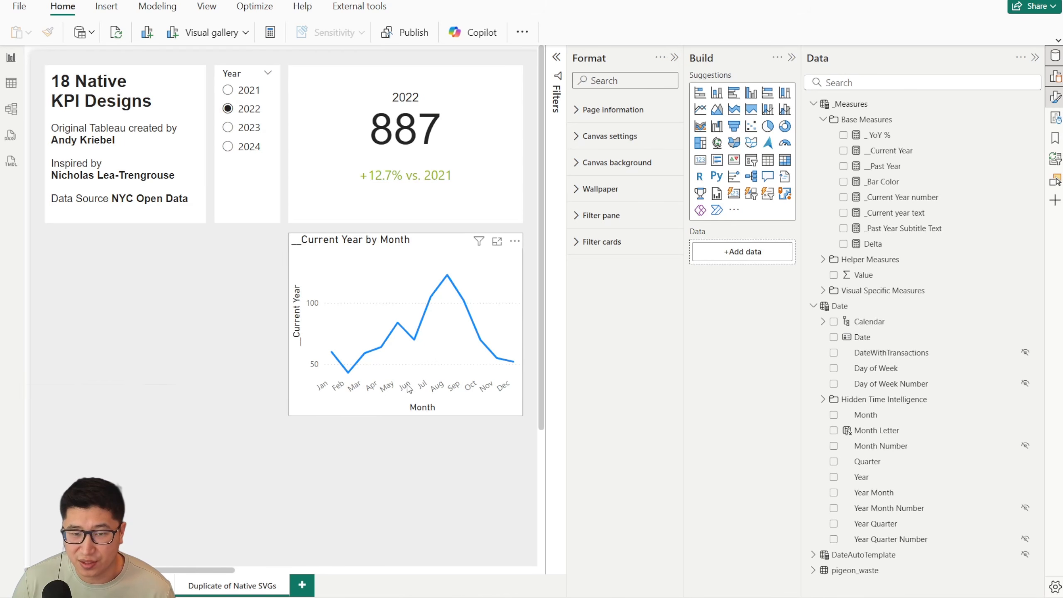
mouse_move(298, 410)
left_mouse_down()
mouse_move(149, 411)
mouse_move(369, 438)
mouse_move(308, 438)
mouse_move(308, 406)
left_mouse_up()
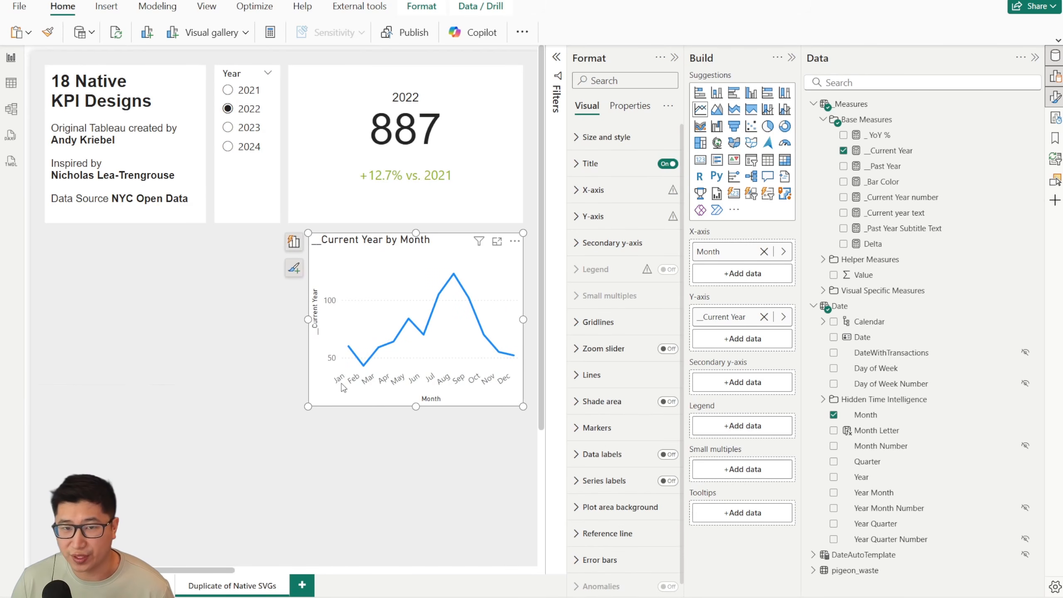
left_click_drag(314, 408, 295, 402)
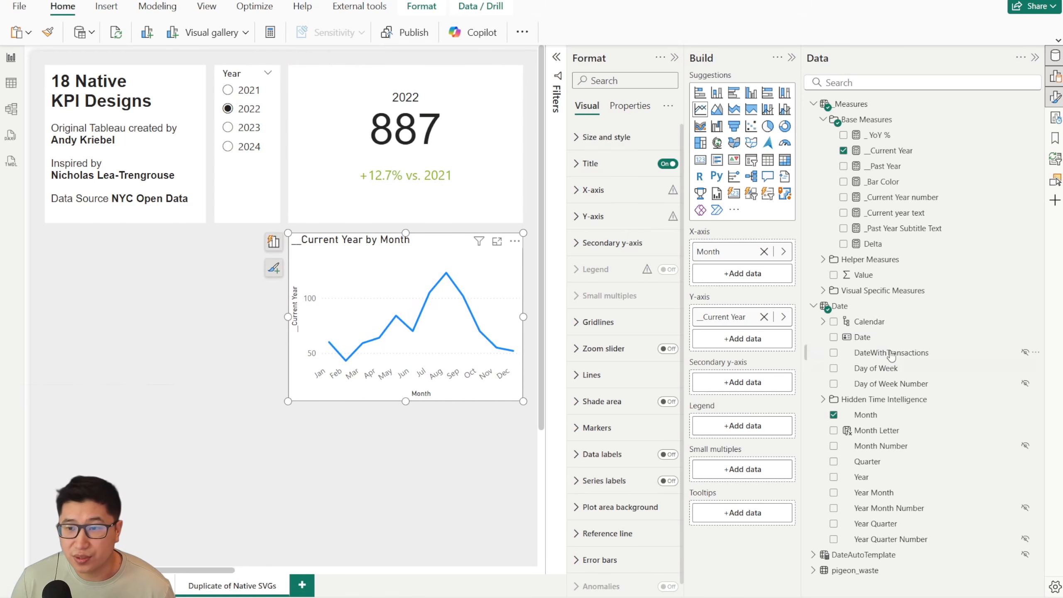
Examine the Month Letter column's SWITCH formula, including the UNICHAR suffixes on repeated letters, and close it without changes.
left_click(890, 431)
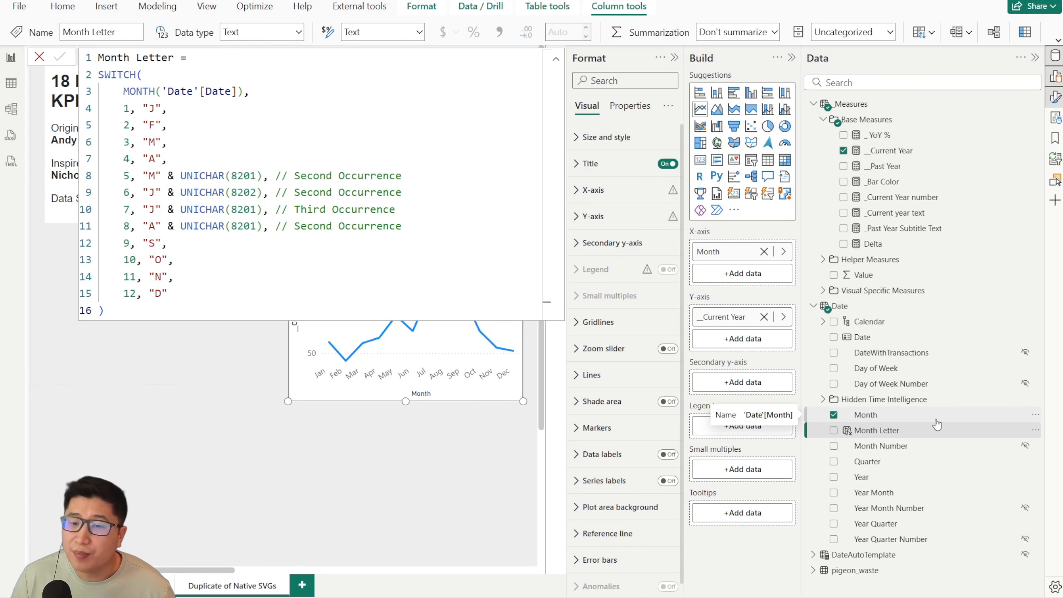
left_click_drag(139, 108, 163, 108)
left_click(168, 109)
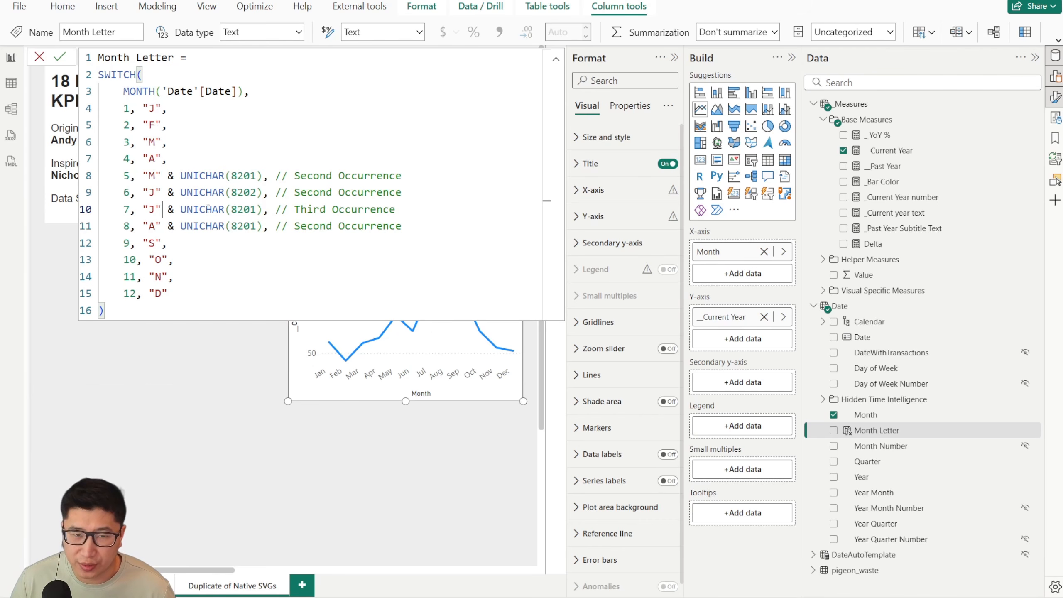
left_click_drag(180, 175, 262, 176)
left_click(262, 192)
left_click(162, 176)
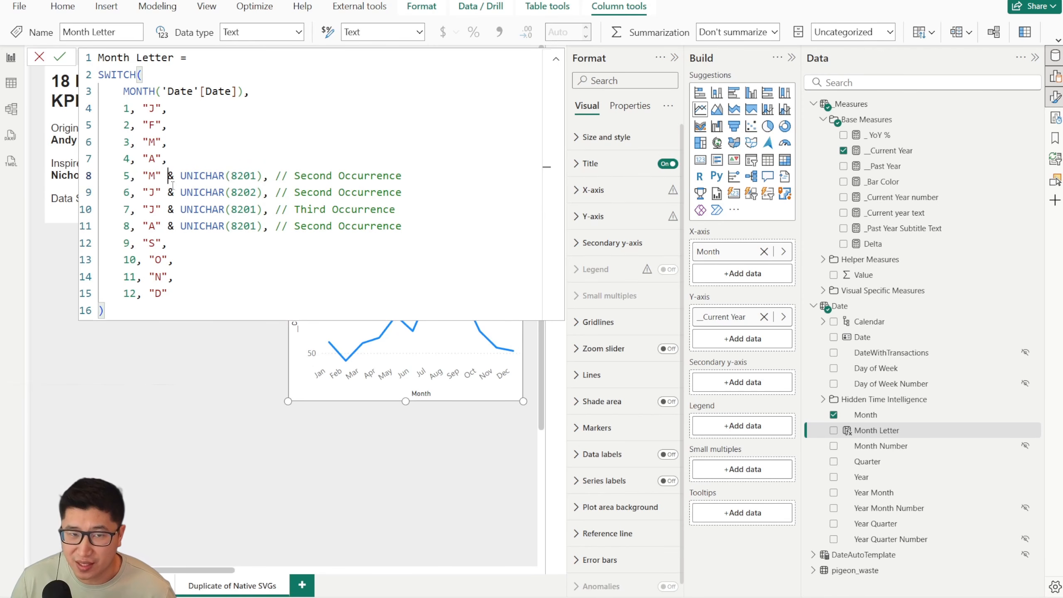
left_click(171, 195)
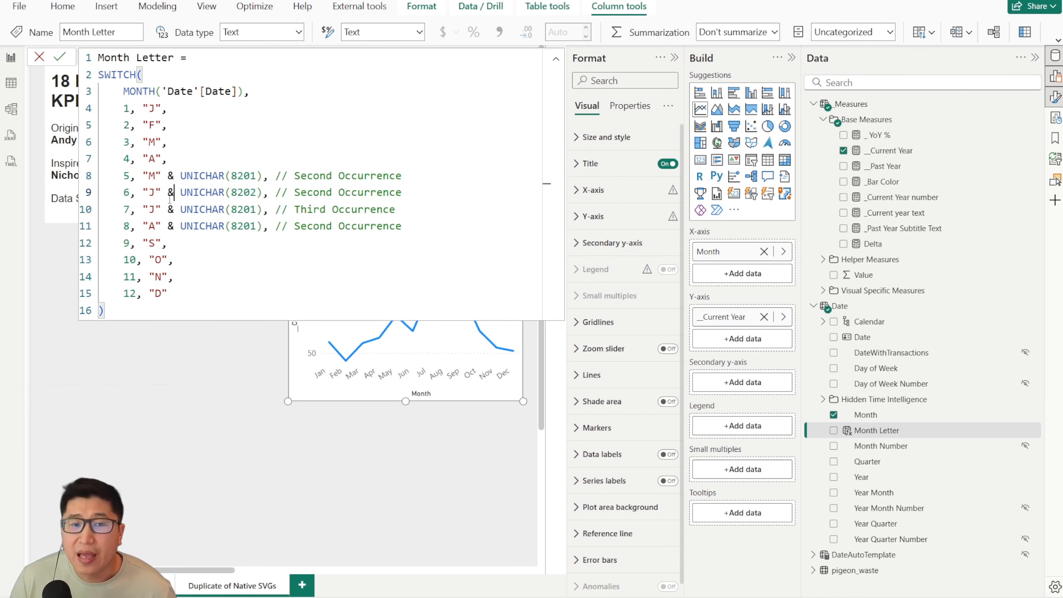
left_click(40, 59)
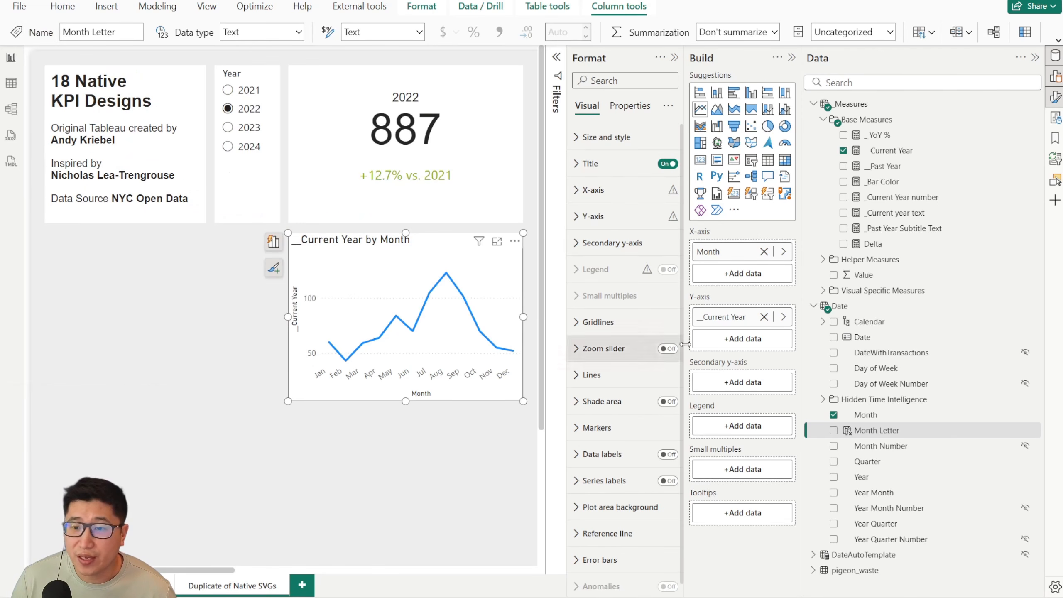
Replace Month with Month Letter on the line chart's X-axis, and open the original KPI designs page for comparison.
left_click_drag(866, 430, 730, 270)
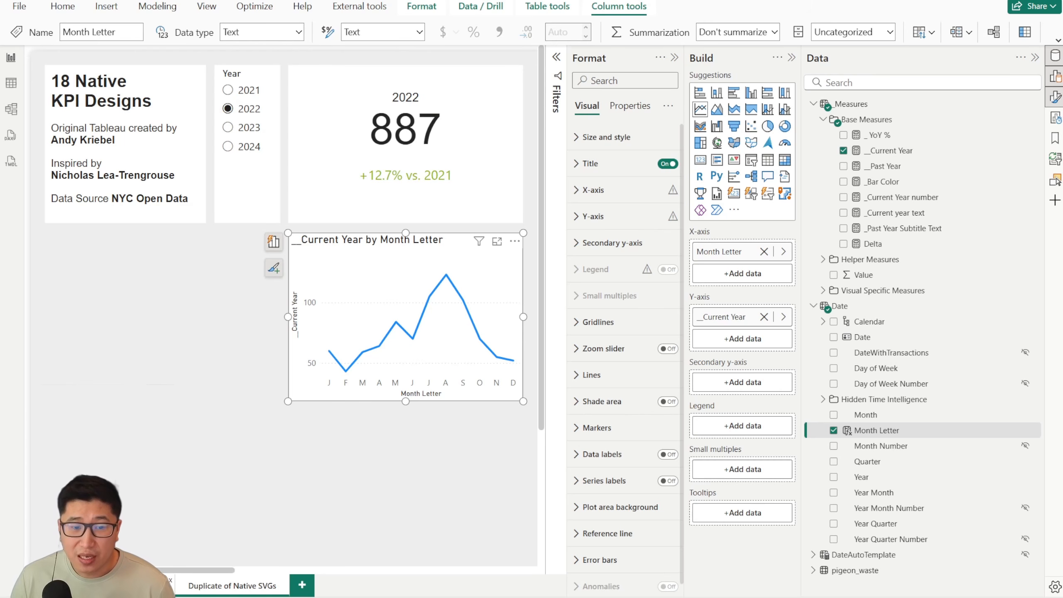
left_click(165, 583)
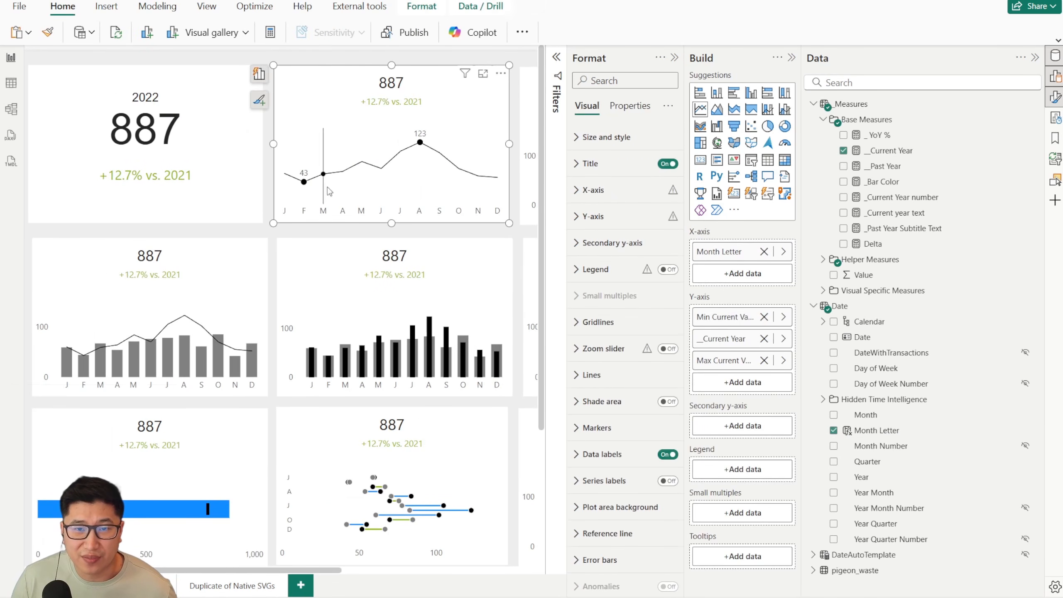
Return to the Duplicate of Native SVGs page and move the line chart into the empty space below the reference line KPI.
left_click(237, 587)
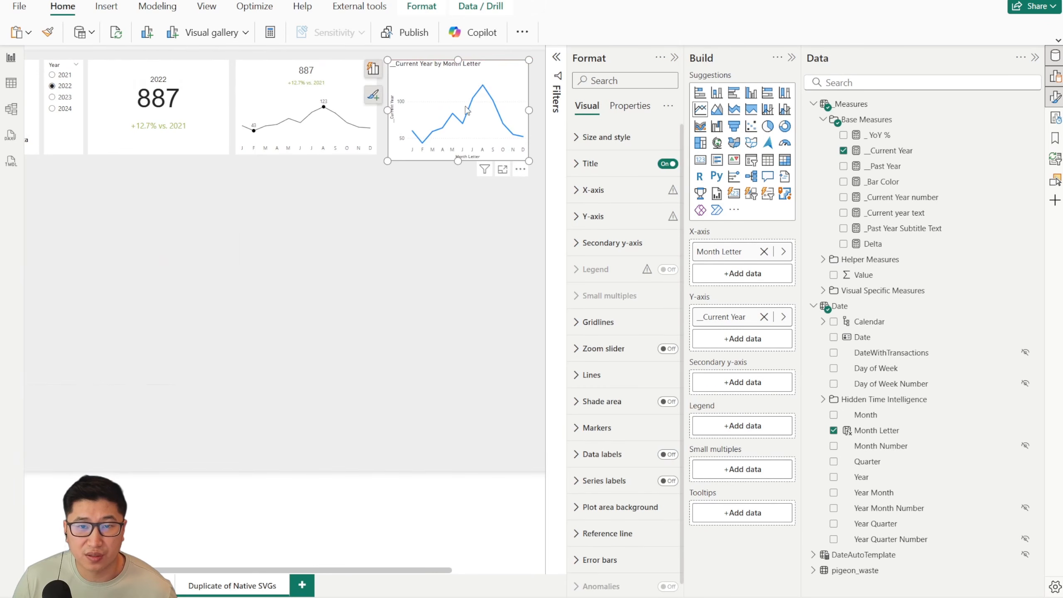
scroll(307, 521, "up", 5, "ctrl")
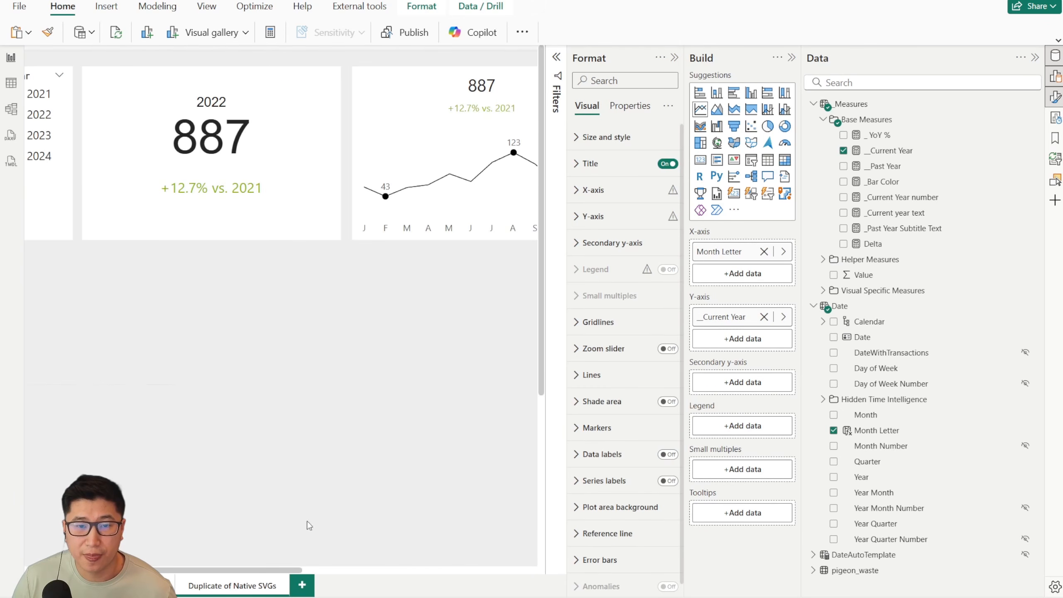
left_click_drag(439, 568, 373, 555)
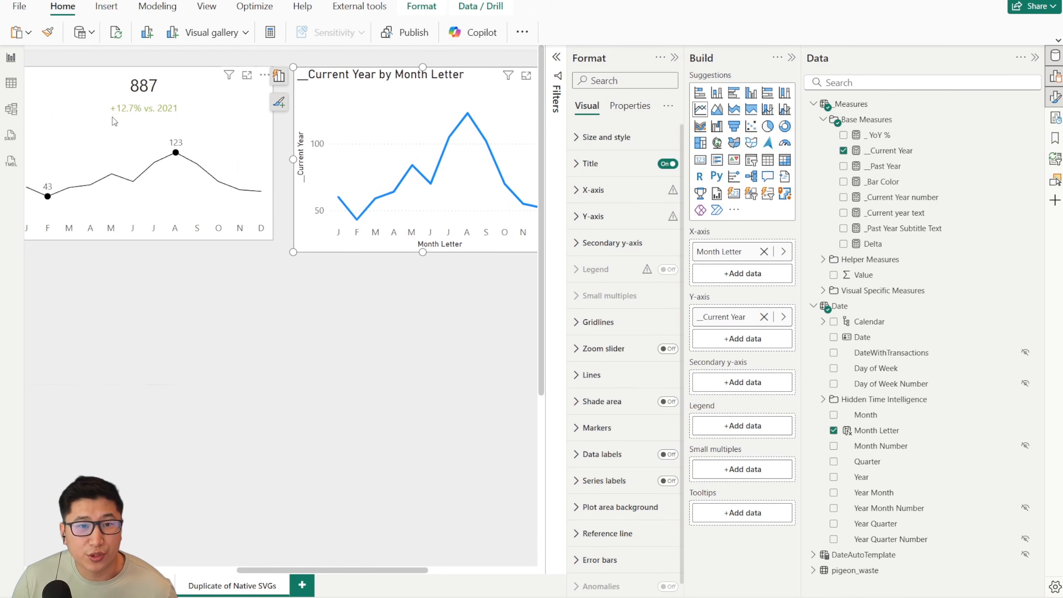
scroll(276, 245, "down", 2, "ctrl")
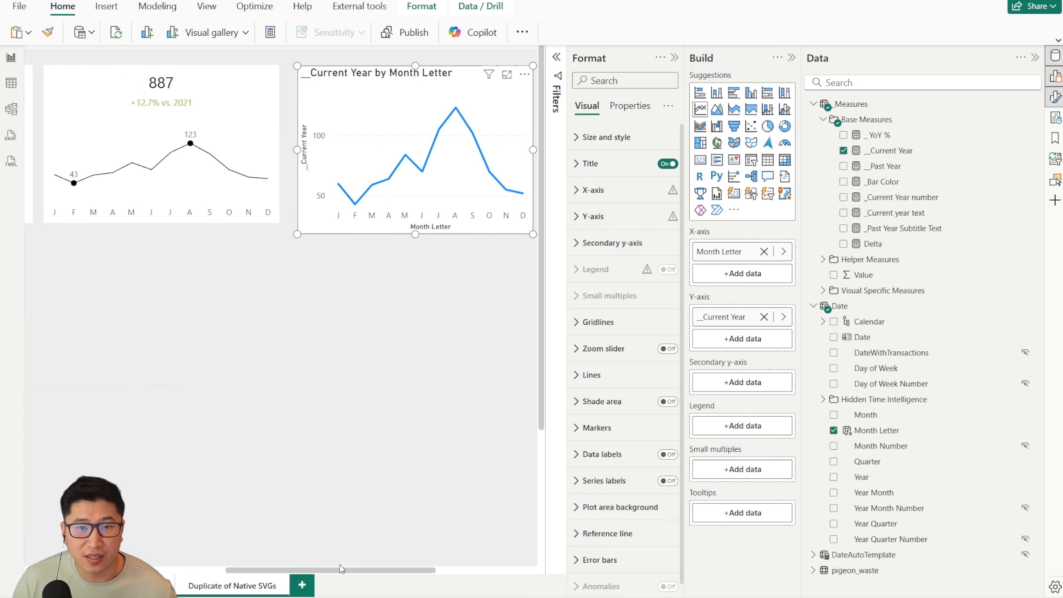
left_click_drag(406, 86, 253, 293)
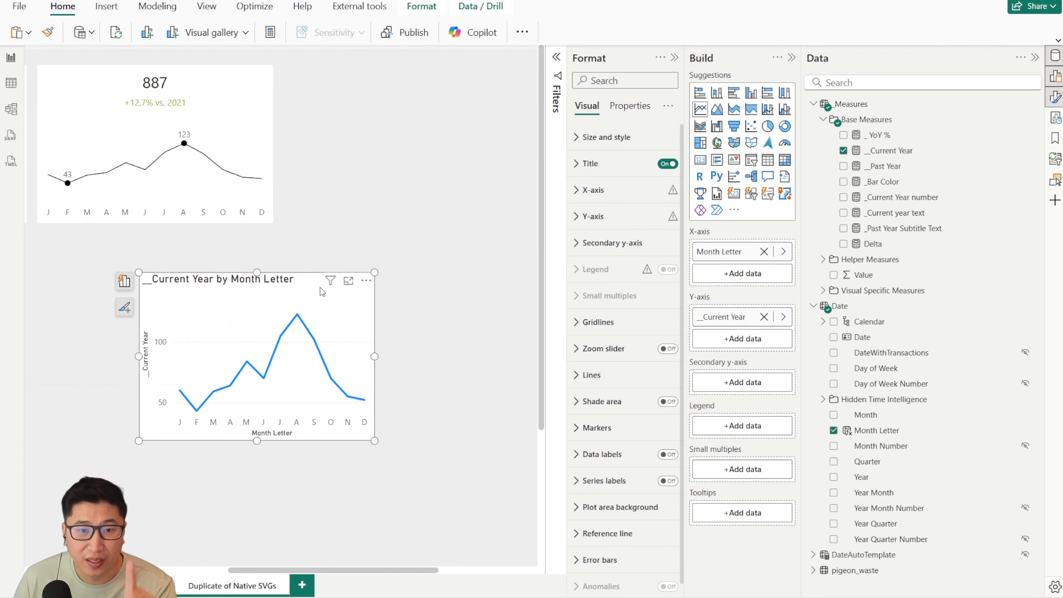
Base the line chart's title text on the _Current year text measure as a field value.
left_click(605, 164)
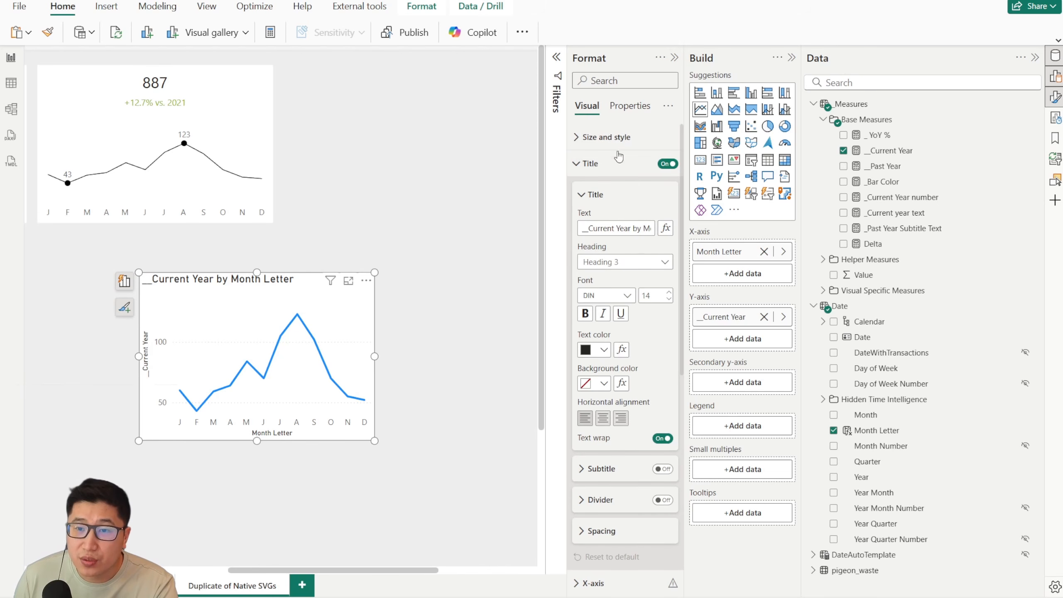
left_click(666, 229)
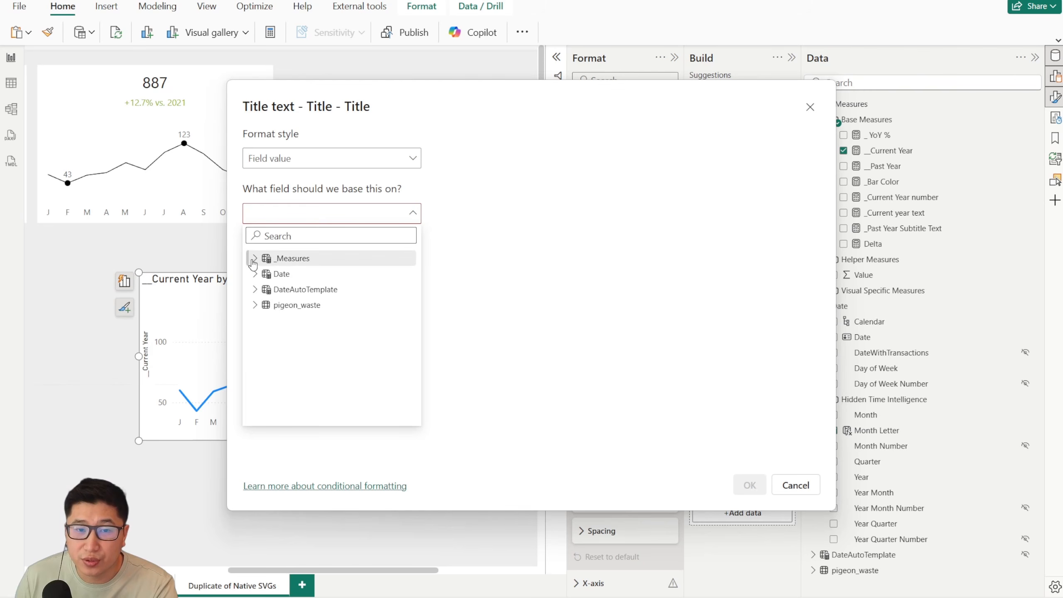
left_click(288, 259)
left_click(291, 274)
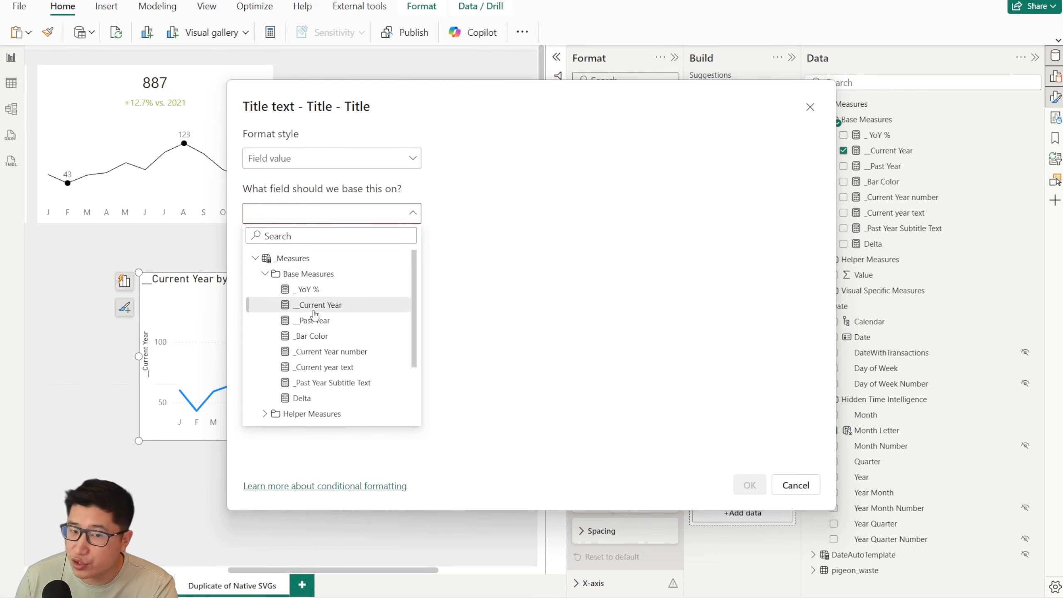
left_click(314, 311)
left_click(342, 215)
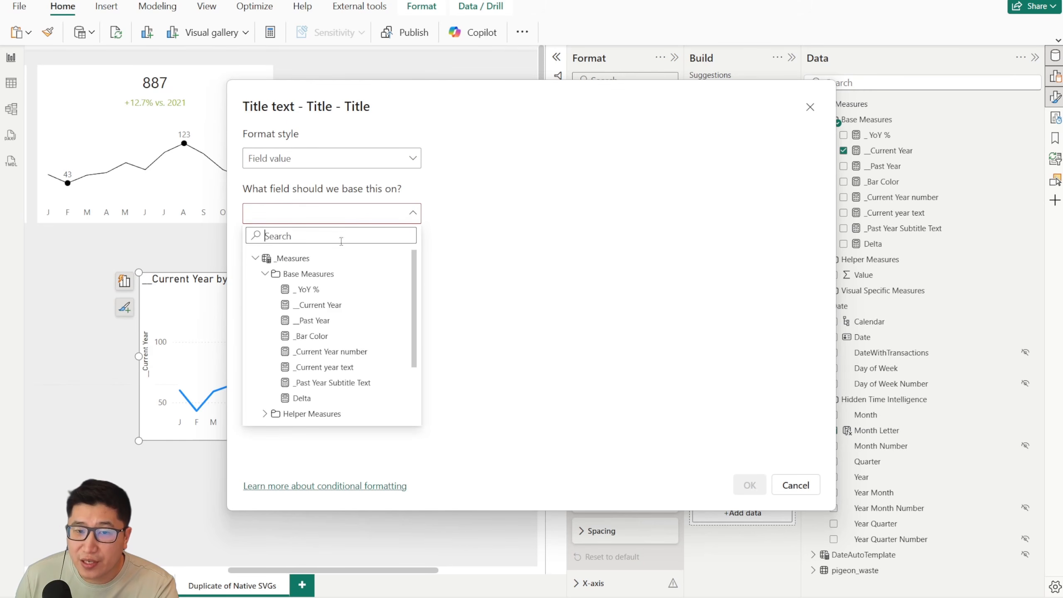
left_click(353, 305)
left_click(340, 217)
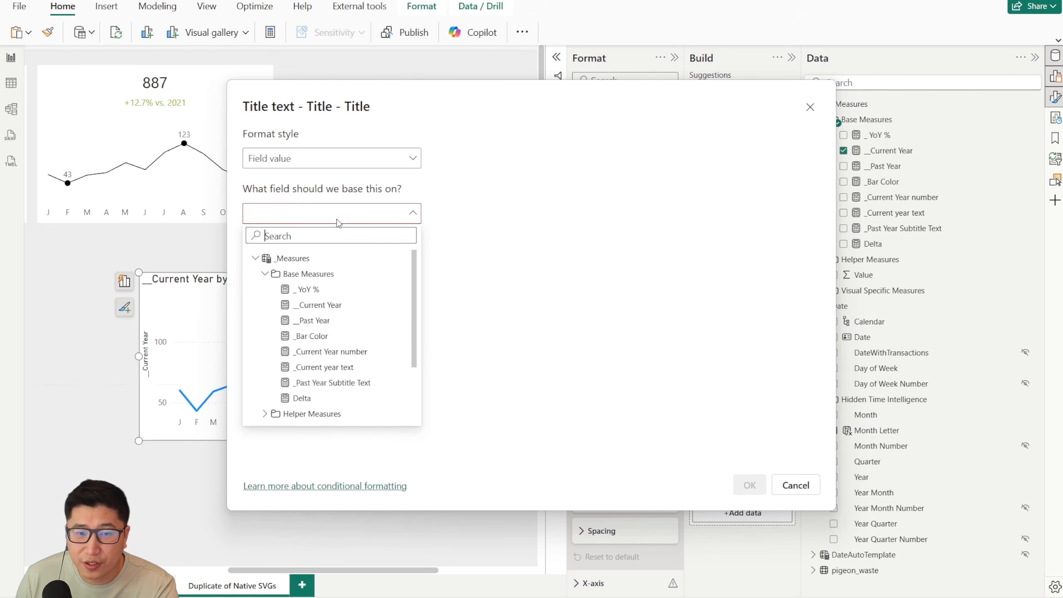
left_click(349, 304)
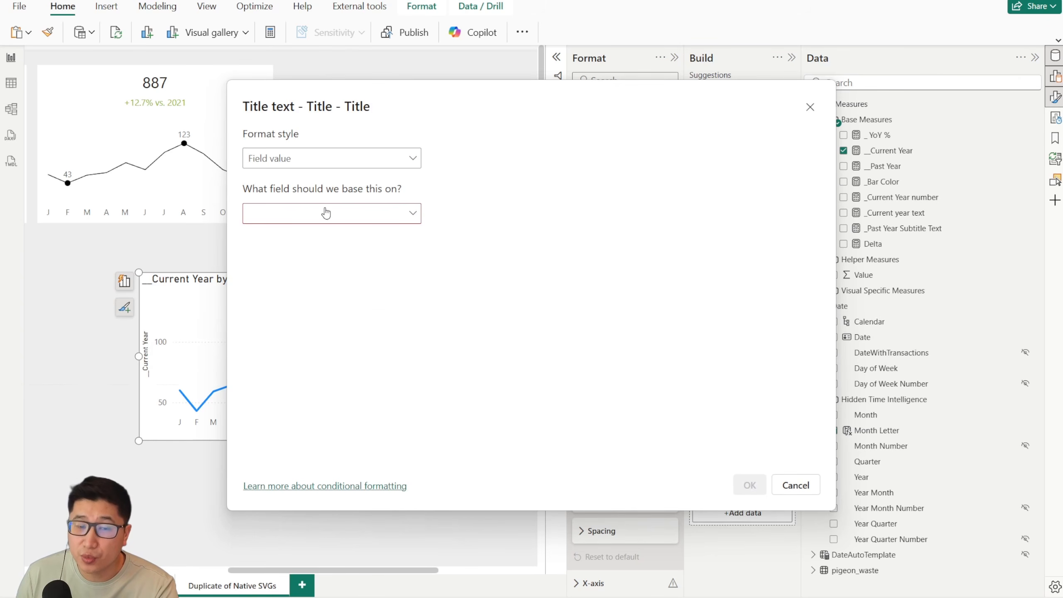
left_click_drag(447, 93, 546, 127)
left_click(408, 247)
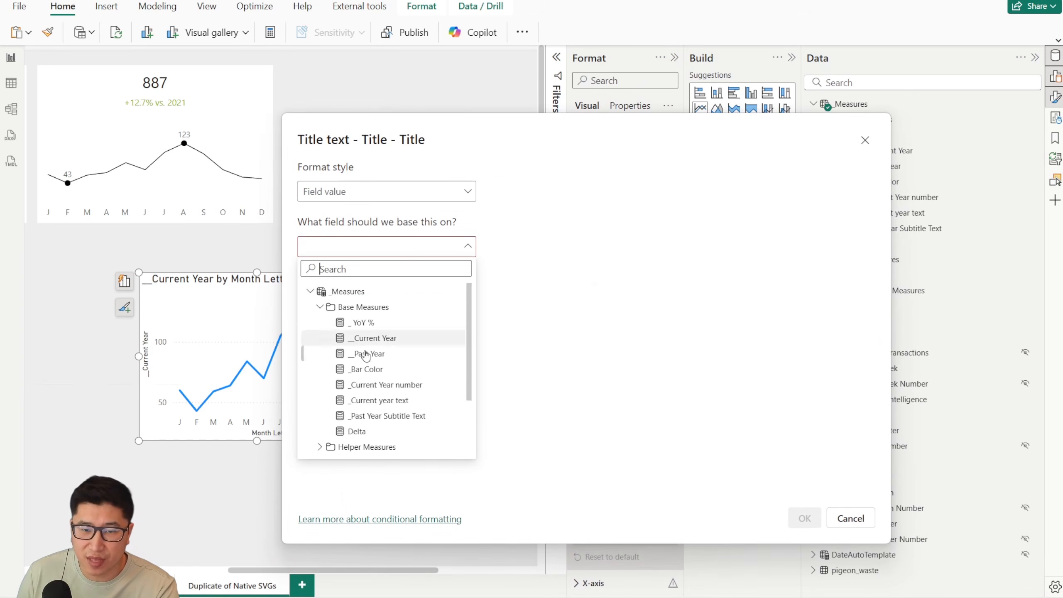
left_click(424, 405)
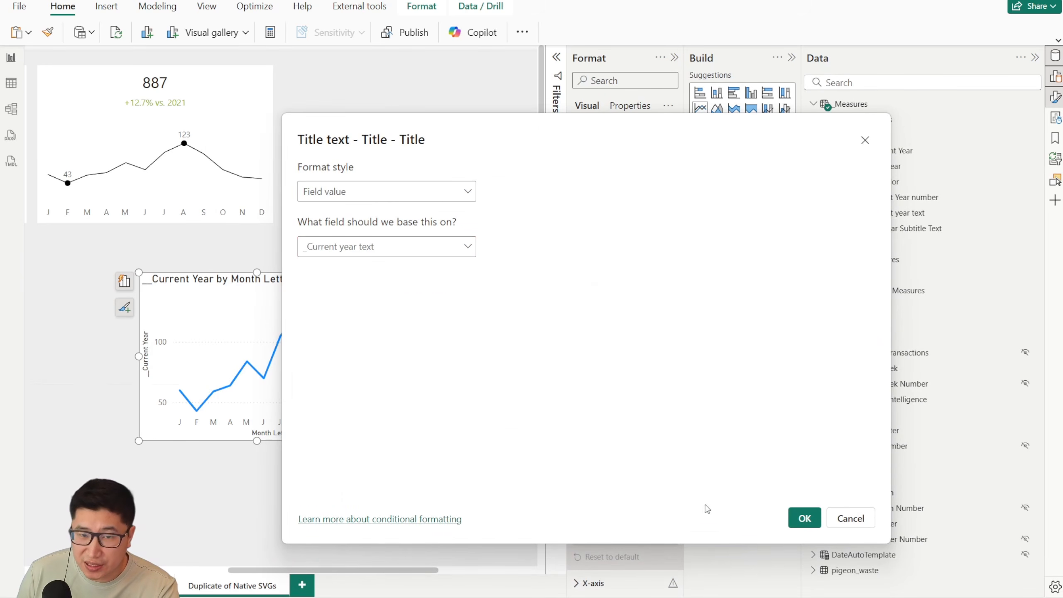
left_click(804, 518)
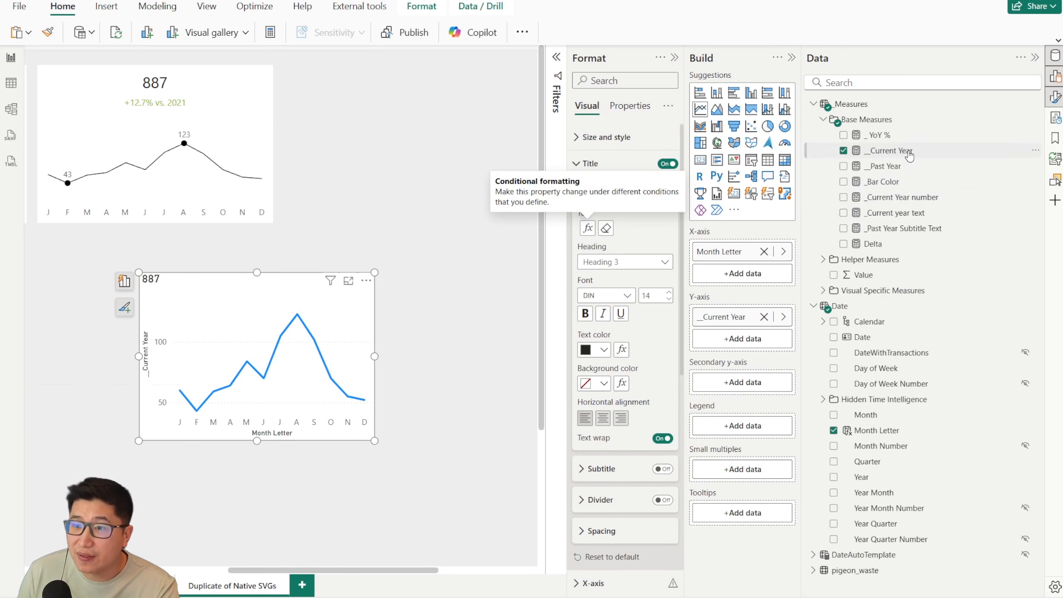
Examine the Format expression in the _Current year text measure.
left_click(916, 212)
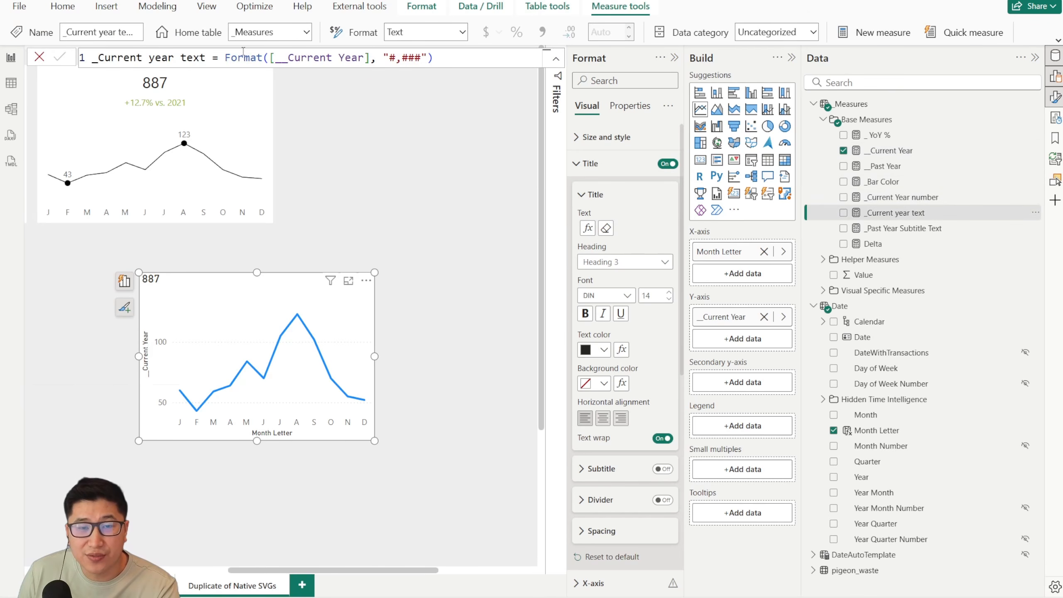
left_click_drag(225, 57, 430, 58)
left_click(448, 58)
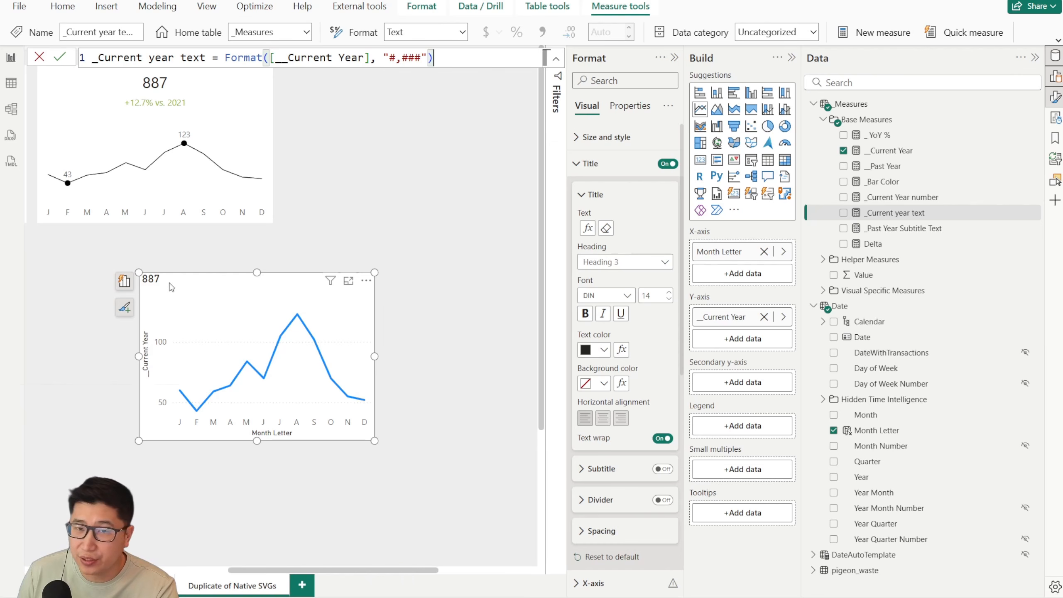
Center the line chart's title and set its font to Segoe UI at size 20.
left_click(607, 421)
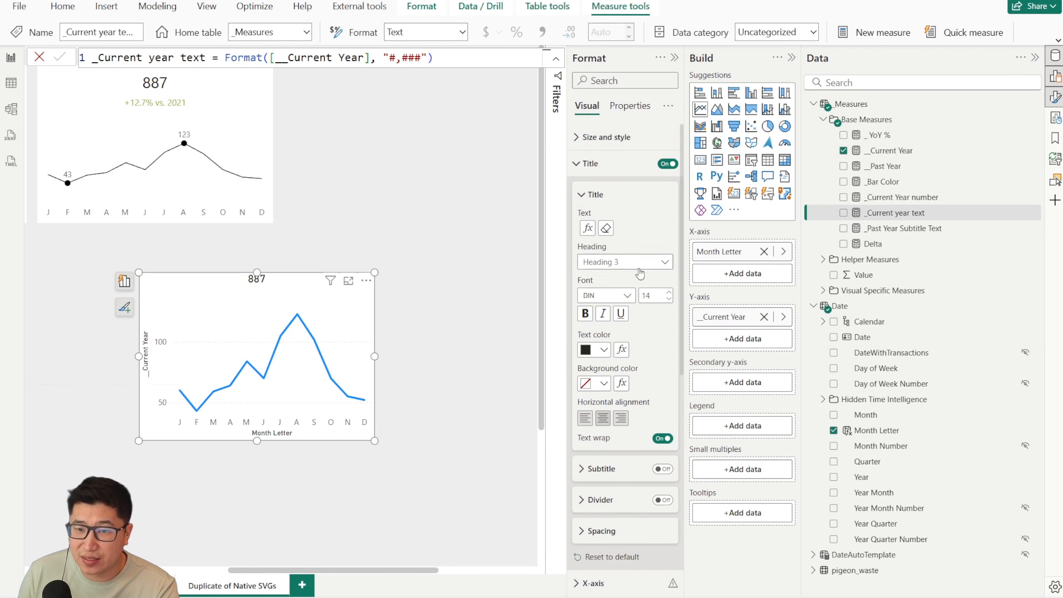
left_click(624, 296)
scroll(622, 377, "down", 3)
left_click(602, 366)
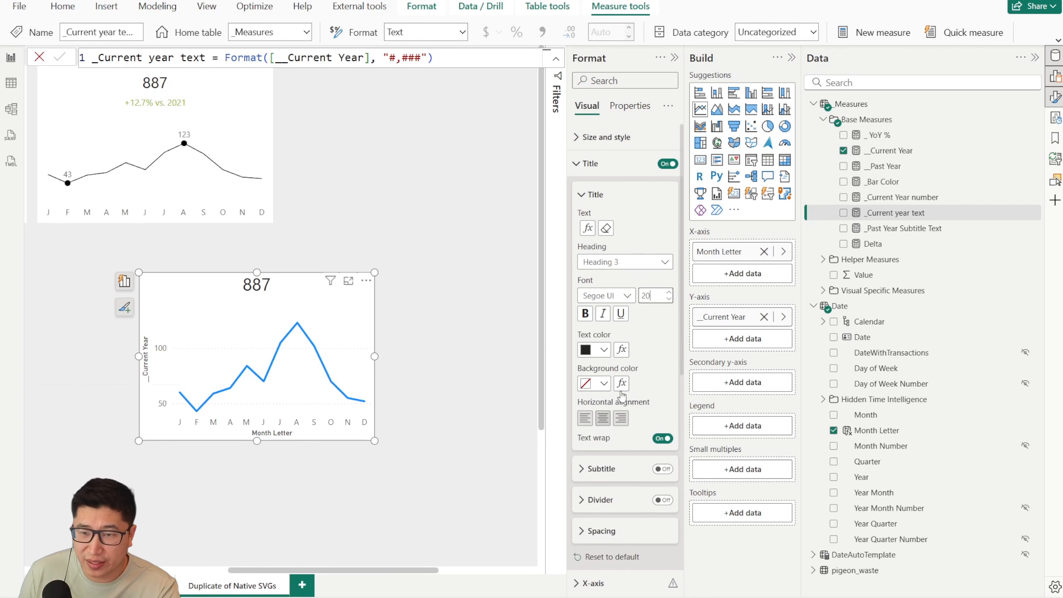
Enable the line chart's subtitle and base its text on the _Past Year Subtitle Text measure.
left_click(662, 468)
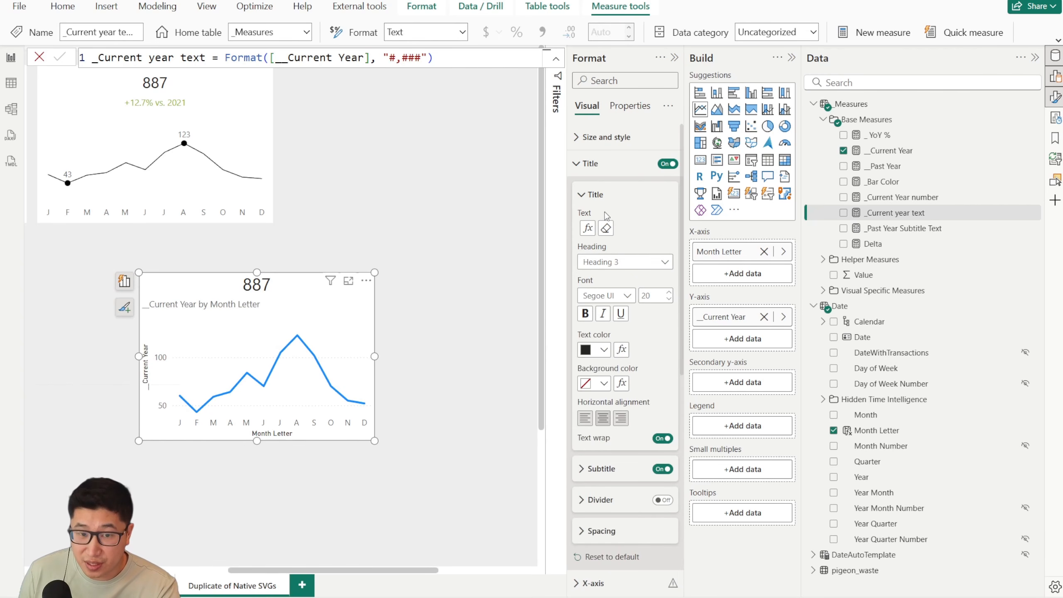
left_click(590, 195)
left_click(601, 226)
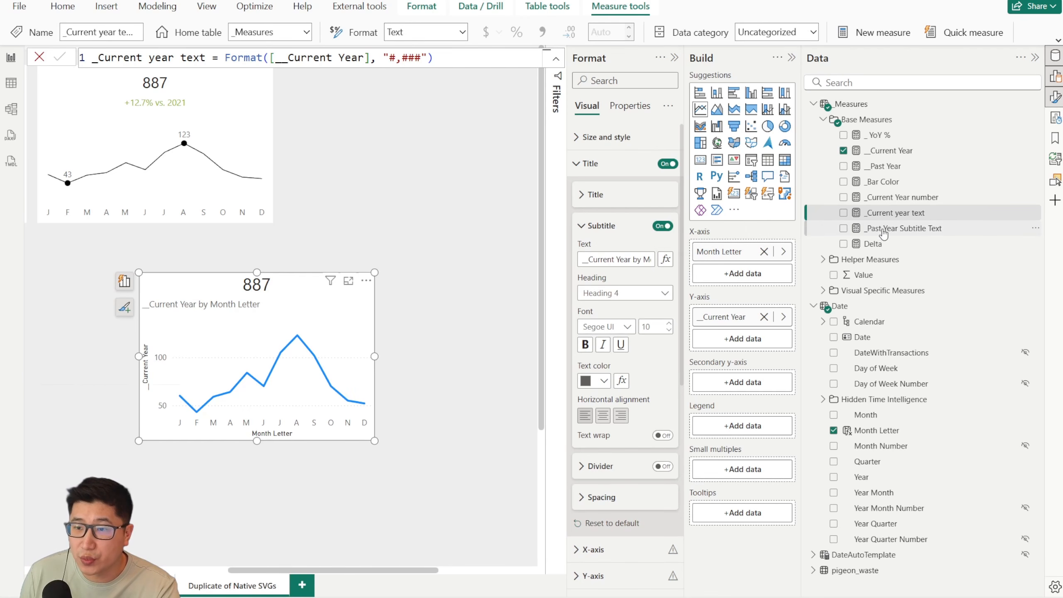
left_click(666, 259)
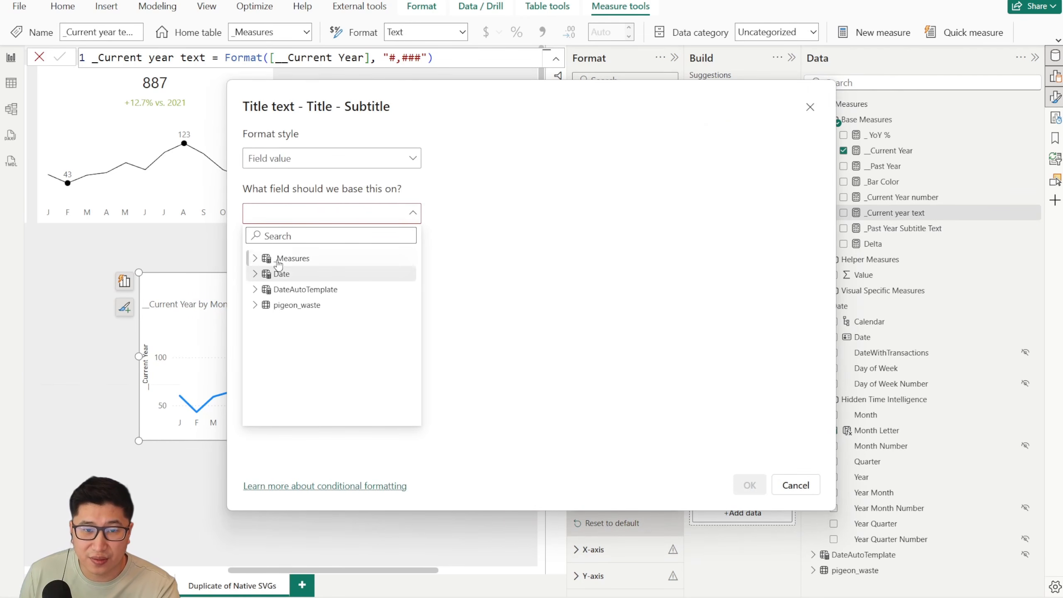
left_click(289, 241)
type("text")
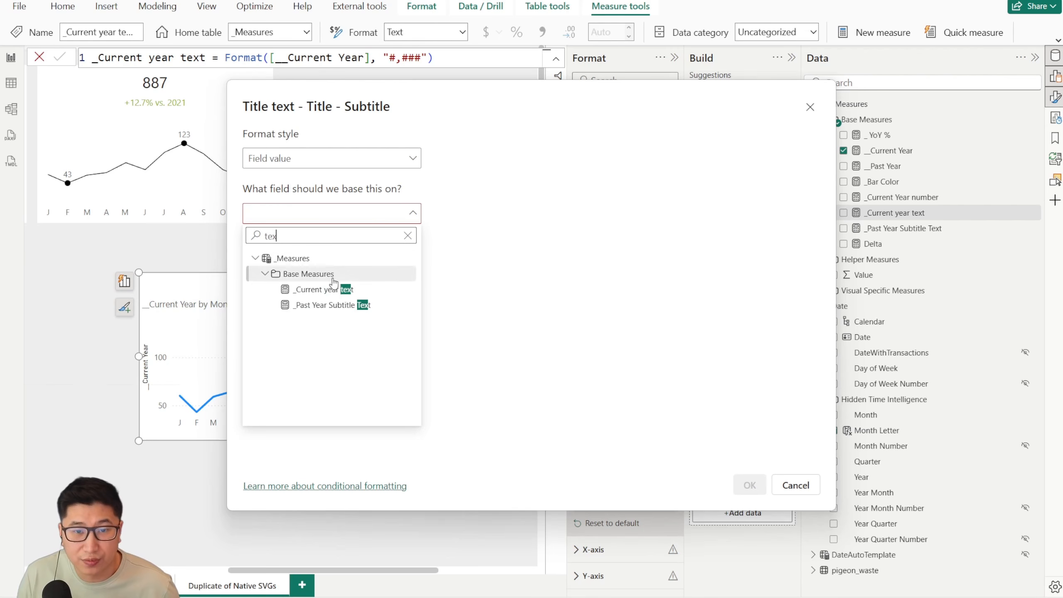
left_click(331, 303)
left_click(749, 485)
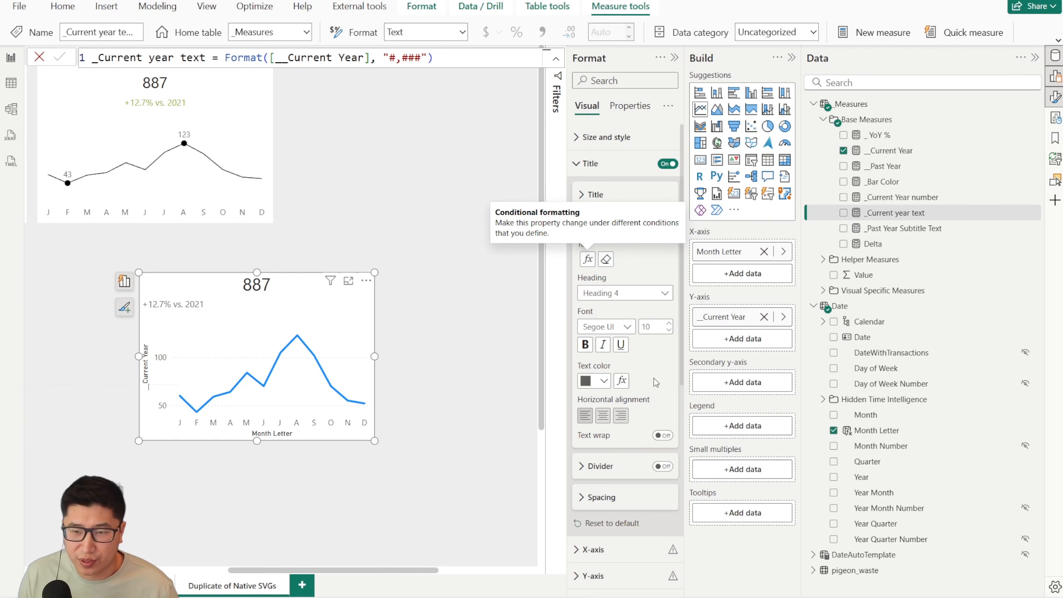
Color the subtitle text by the _Bar Color measure as a field value, and center the subtitle.
left_click(623, 382)
left_click(322, 159)
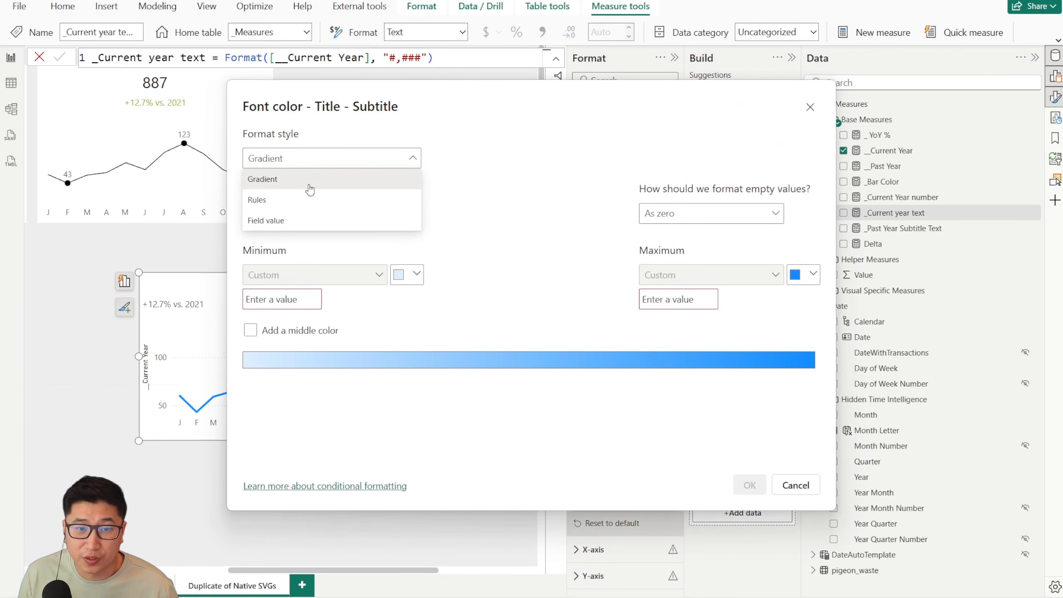
left_click(297, 220)
left_click(298, 214)
type("bar")
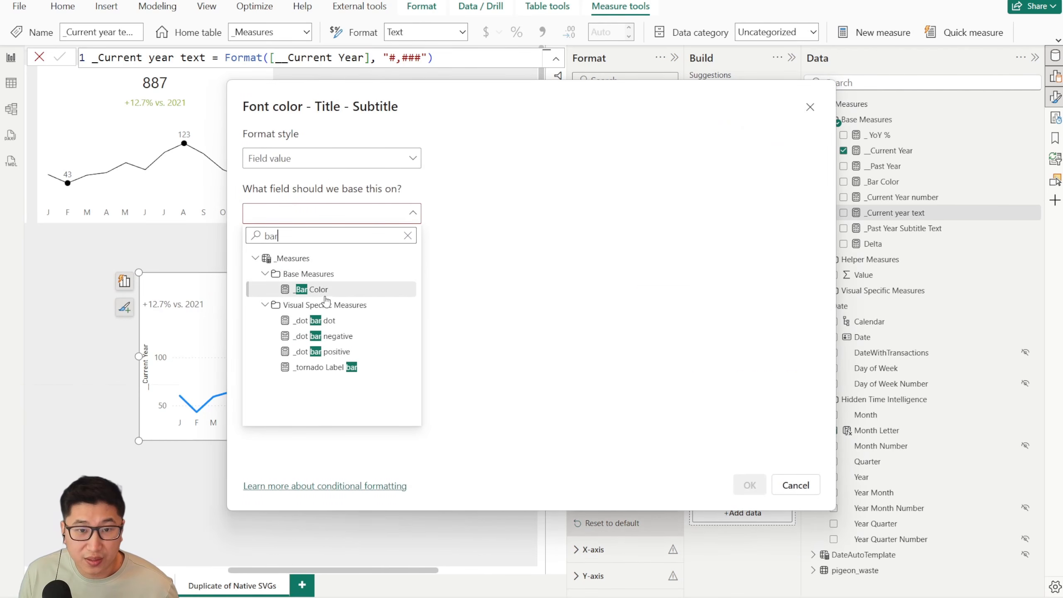
left_click(327, 289)
left_click(749, 485)
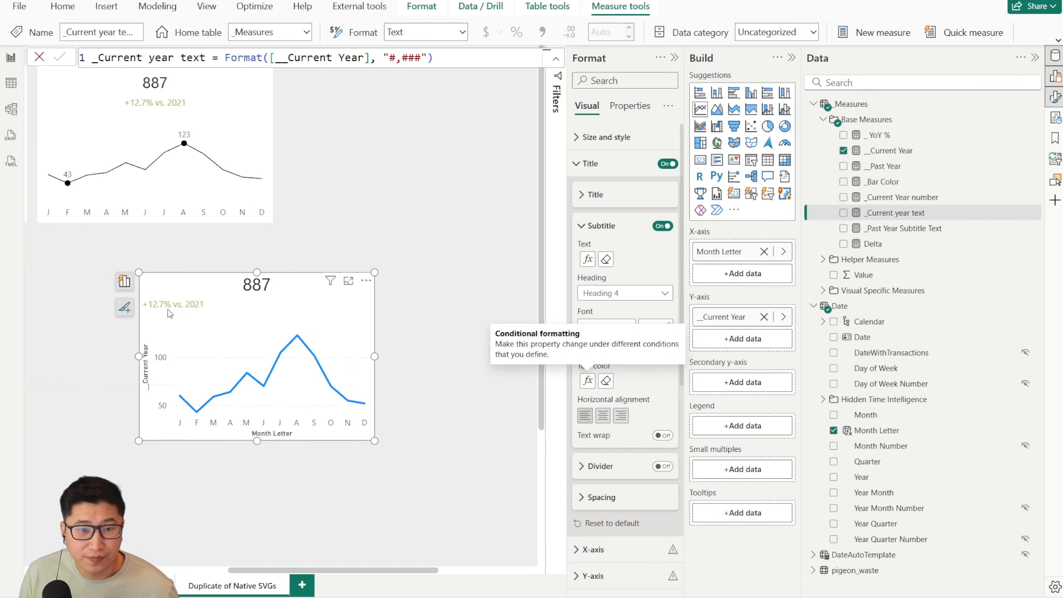
left_click(608, 414)
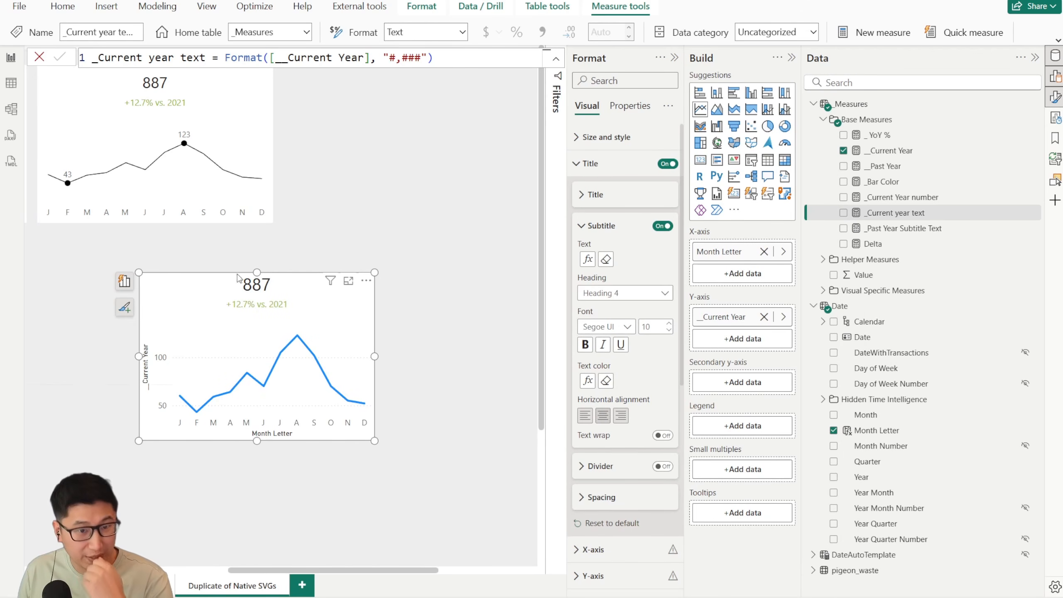
Turn off the line chart's horizontal gridlines.
left_click(580, 165)
left_click(598, 321)
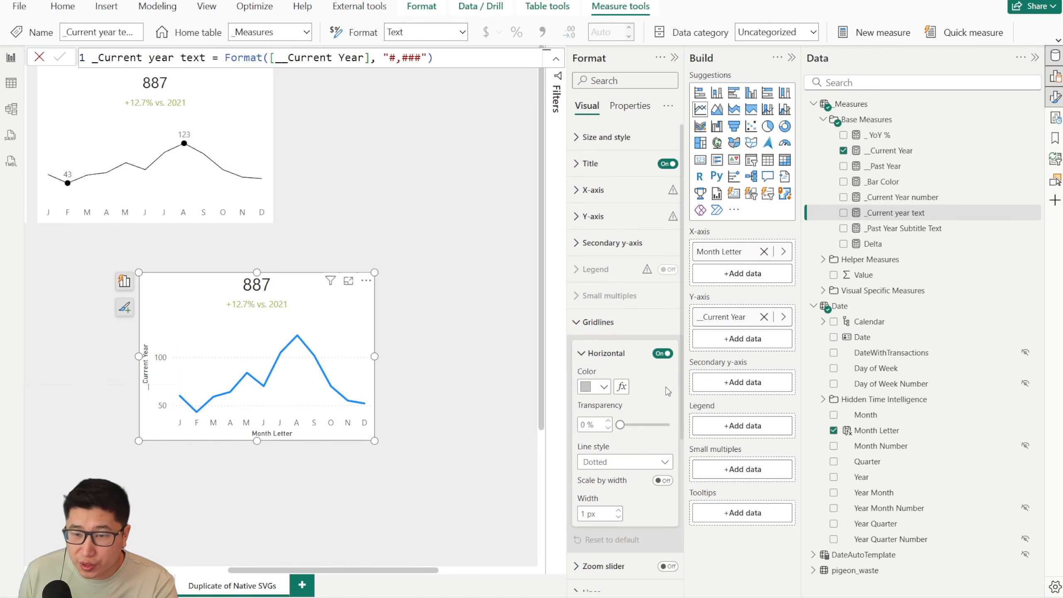
left_click(616, 322)
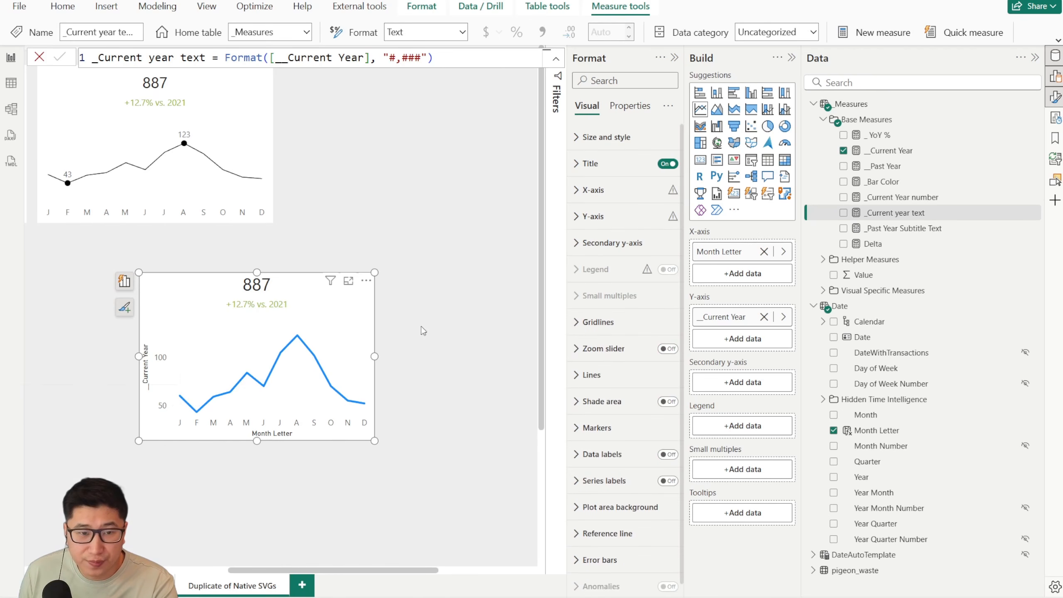
Hide the Y-axis title and values on the line chart.
left_click(592, 216)
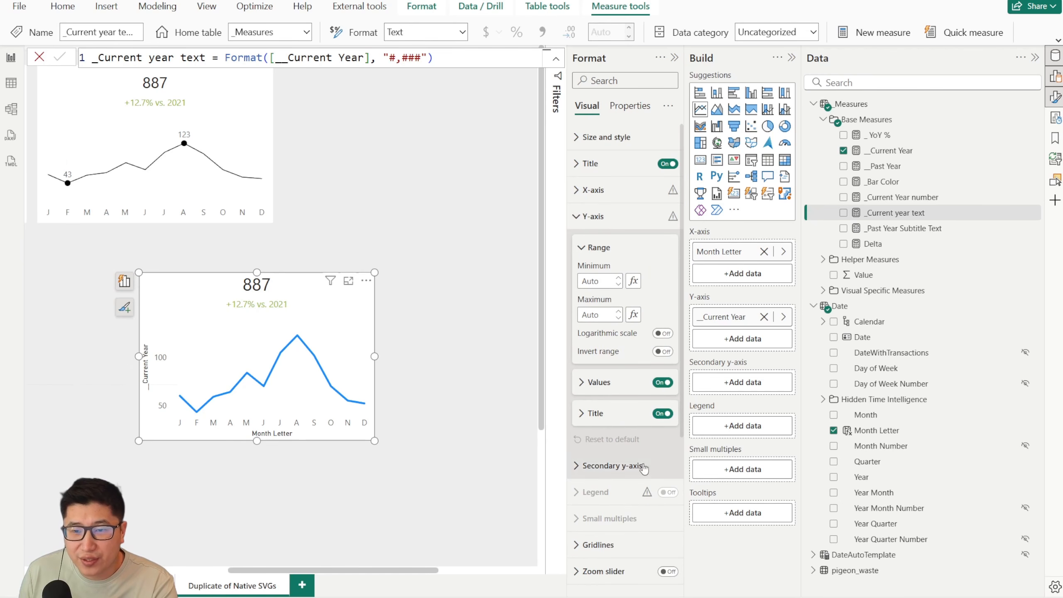
left_click(665, 414)
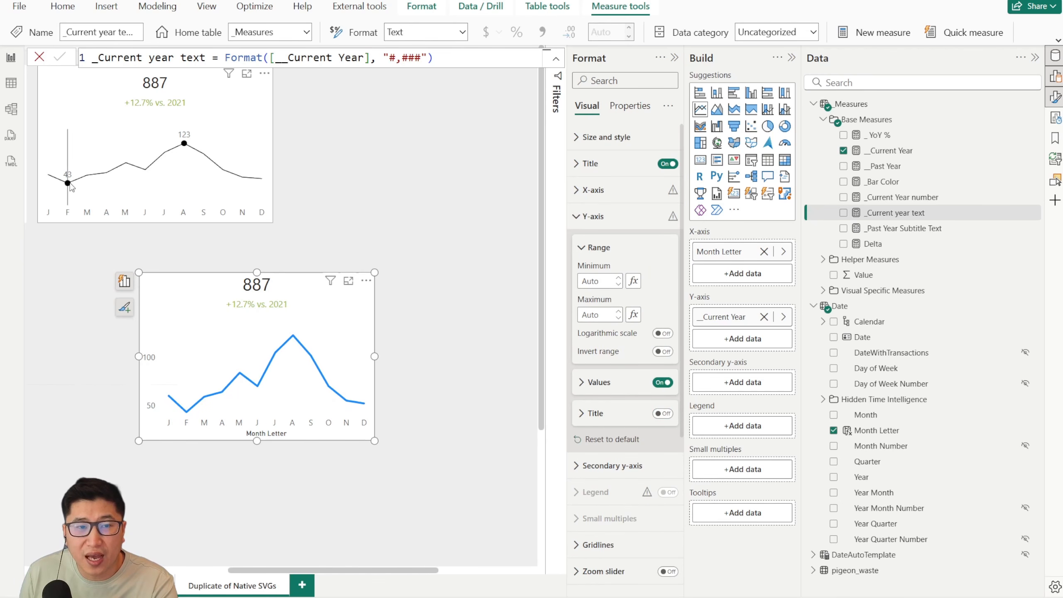
left_click(666, 384)
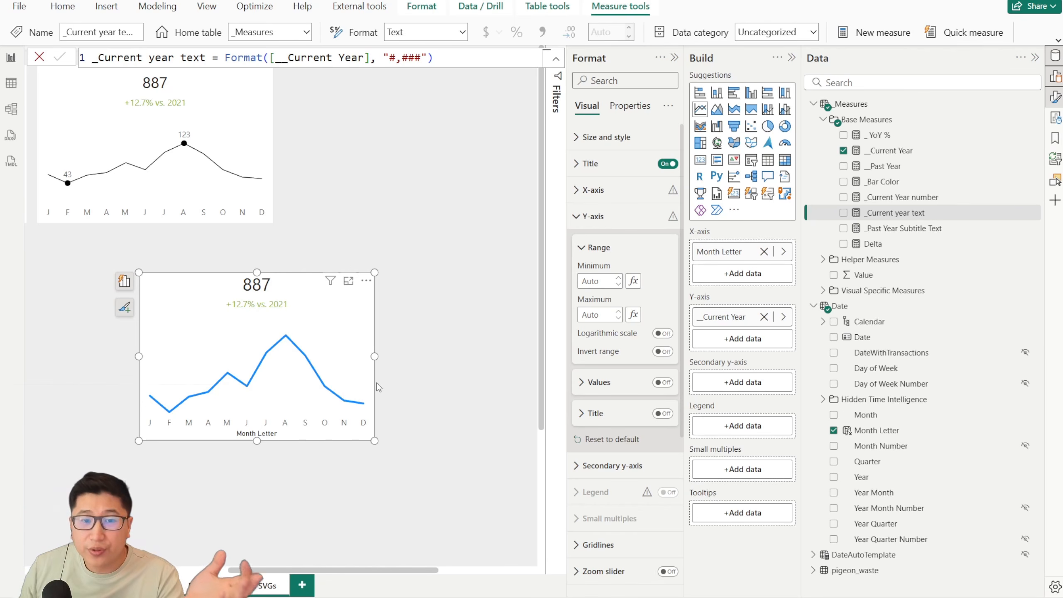
left_click(610, 217)
Hide the X-axis title on the line chart, keeping the month letters.
left_click(593, 190)
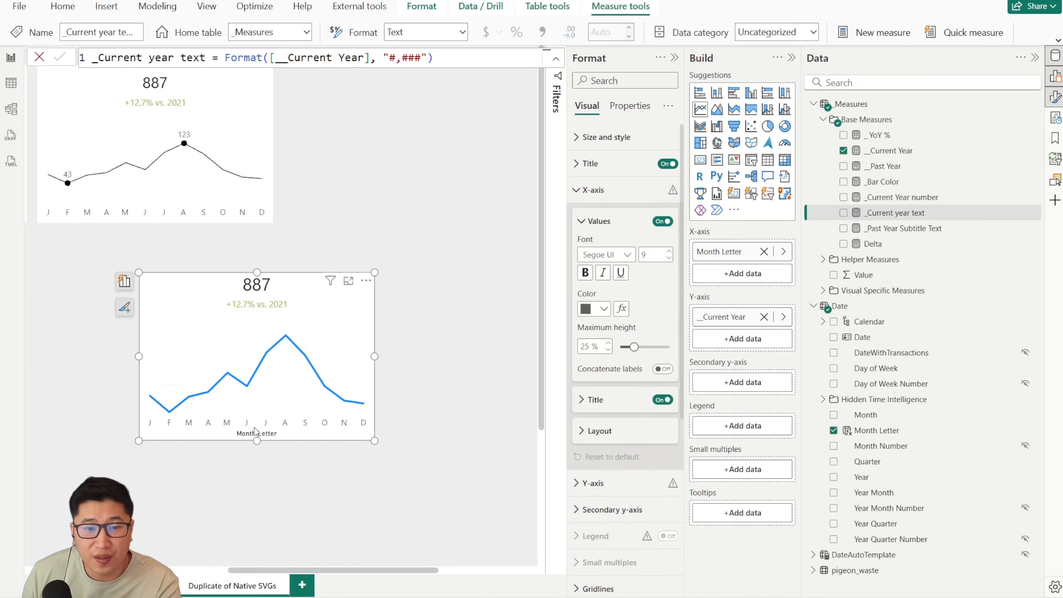
left_click(665, 400)
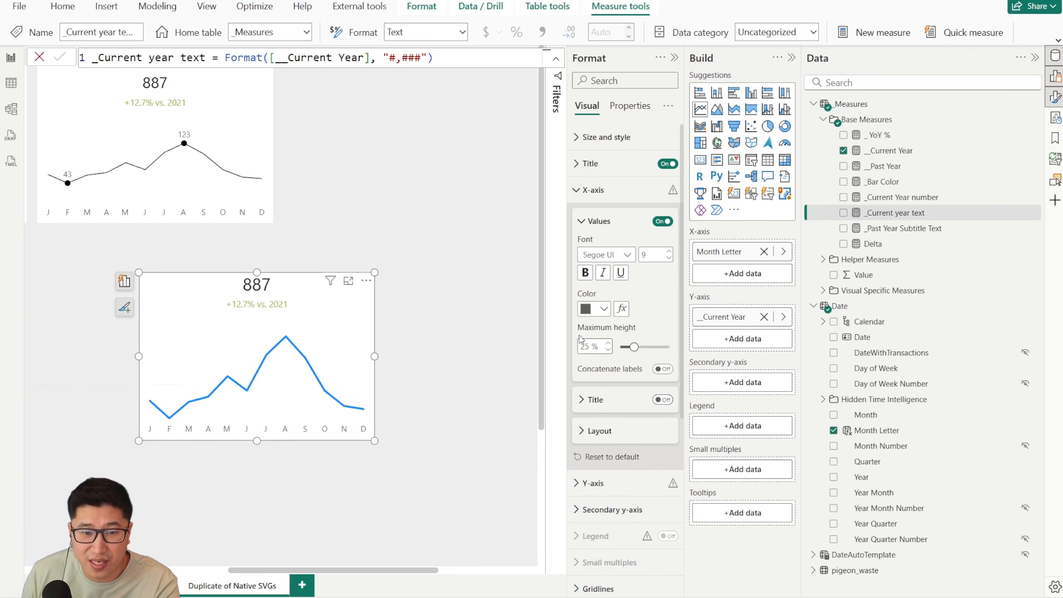
left_click(594, 200)
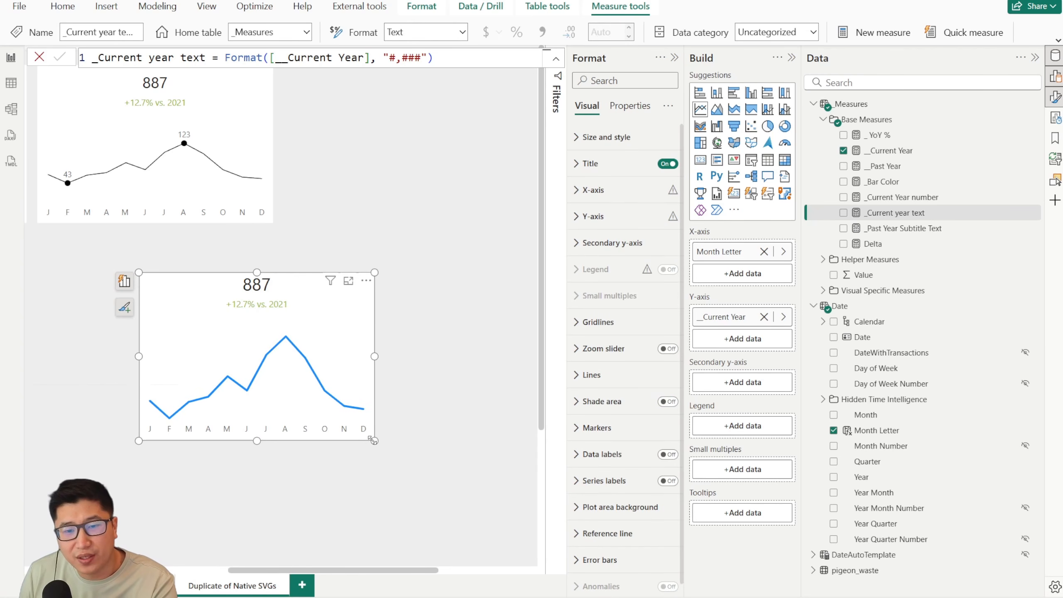
Shrink the line-chart KPI slightly in width and height, and set the line width to 1 px for all series.
left_click_drag(373, 441, 362, 414)
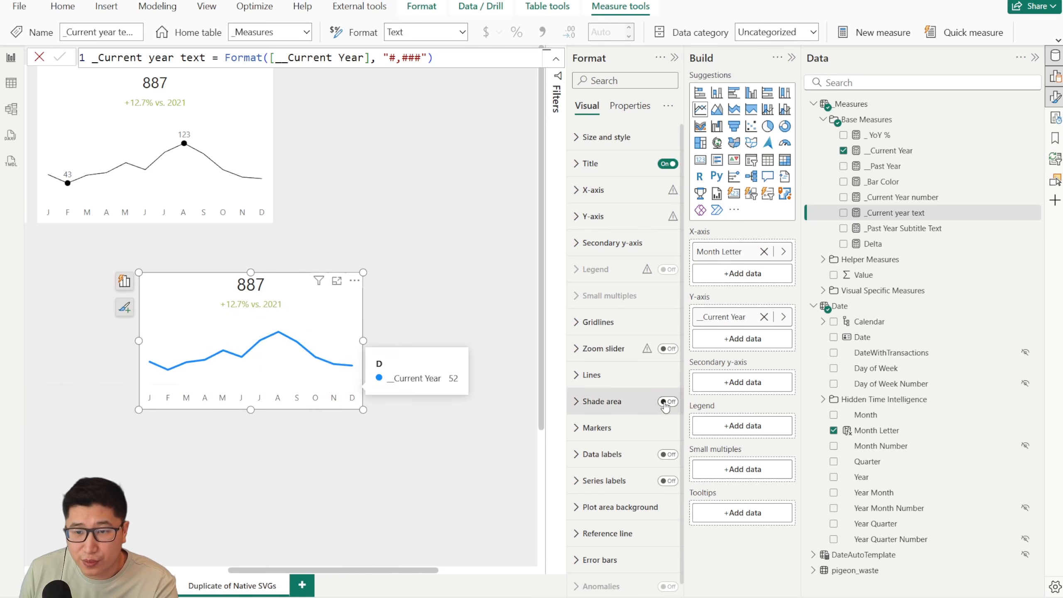
left_click(624, 376)
scroll(626, 381, "down", 5)
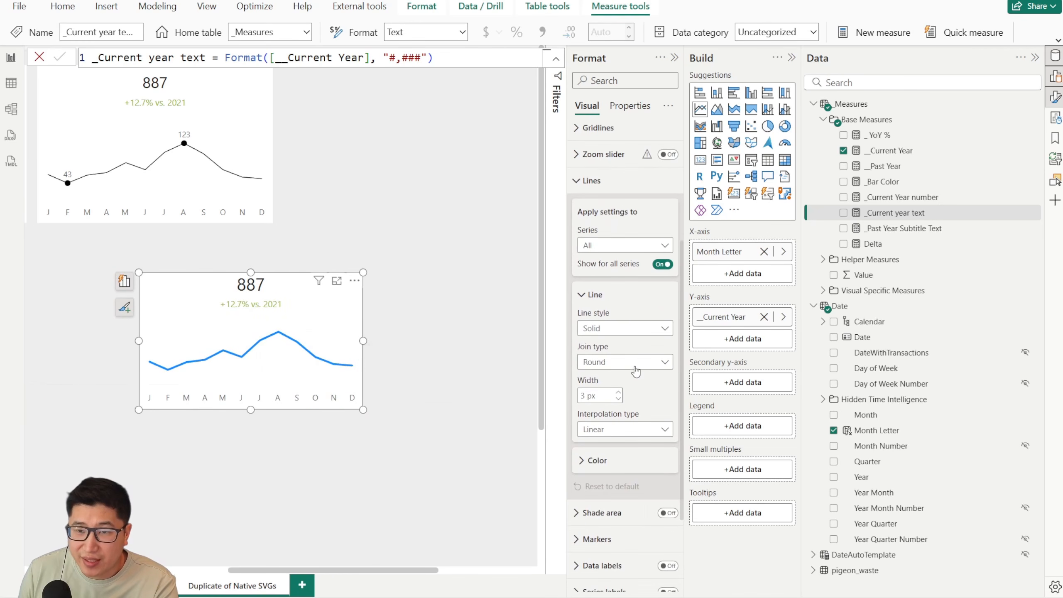
left_click(604, 247)
left_click(606, 259)
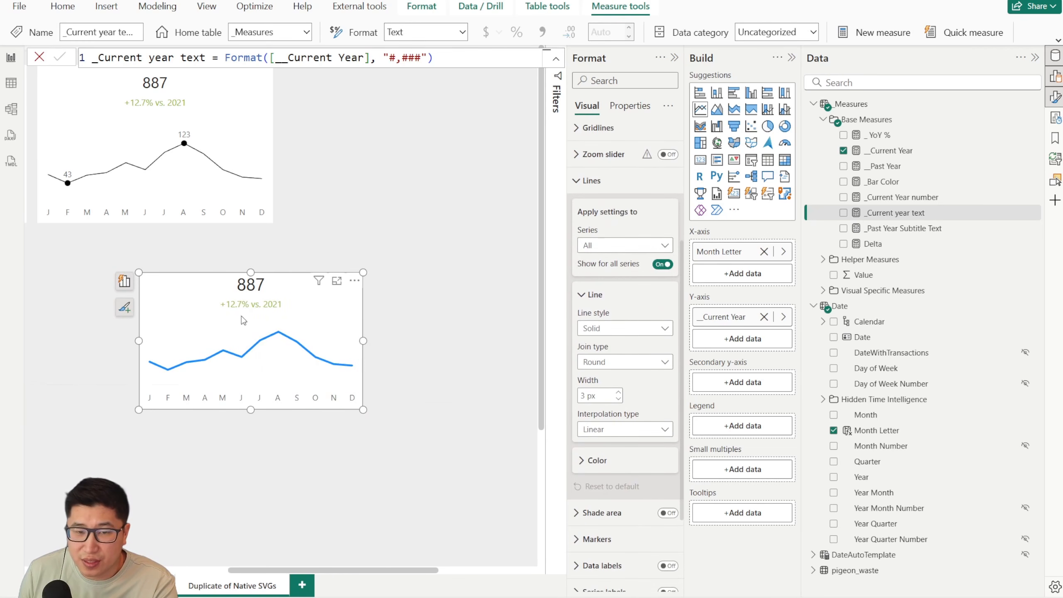
left_click(618, 399)
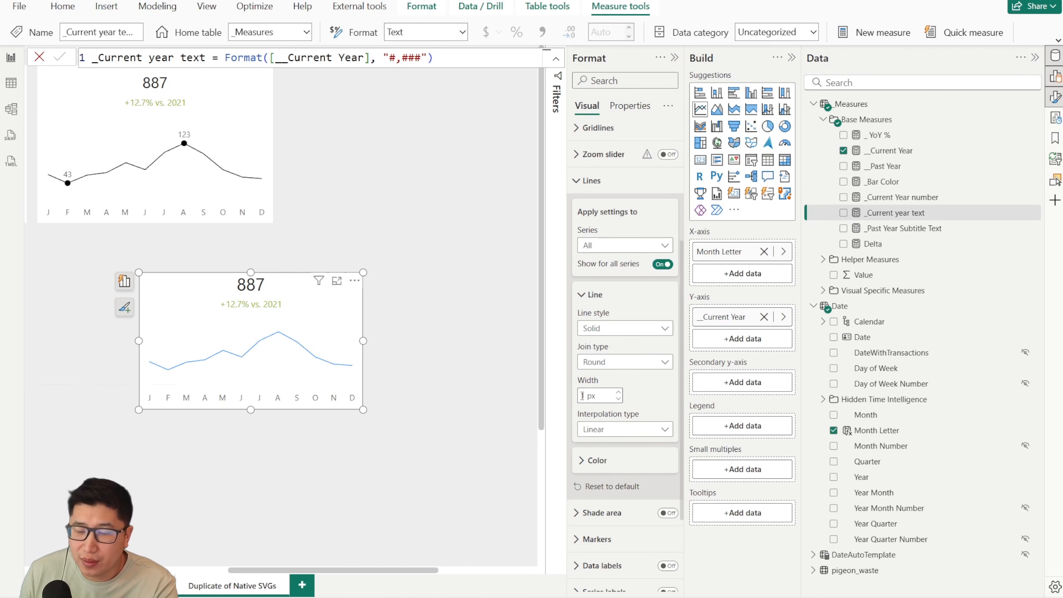
Set the chart's line color to black for all series.
left_click(632, 464)
scroll(625, 377, "down", 5)
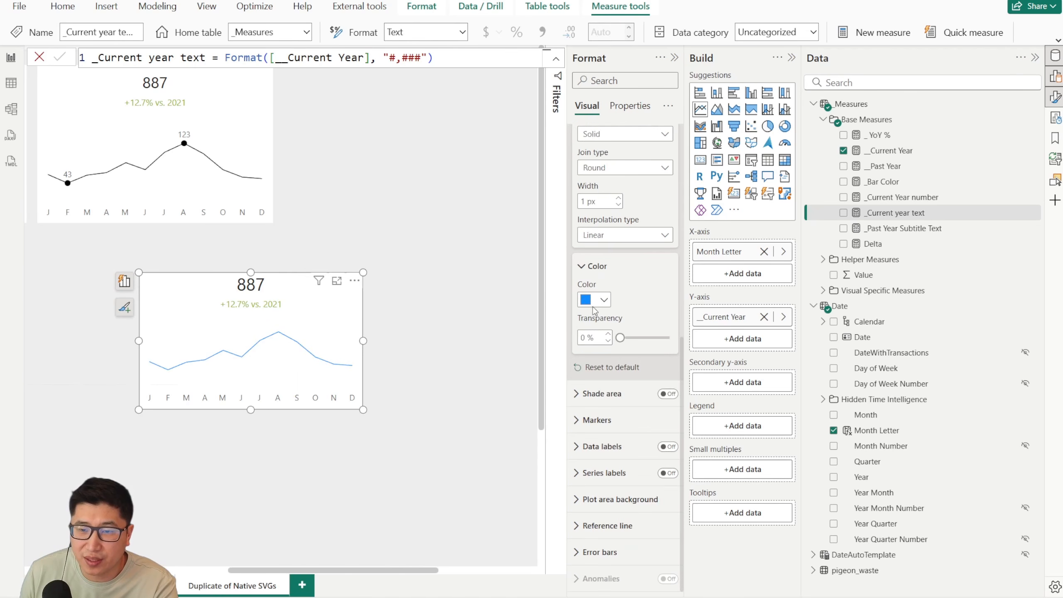
left_click(594, 305)
left_click(612, 349)
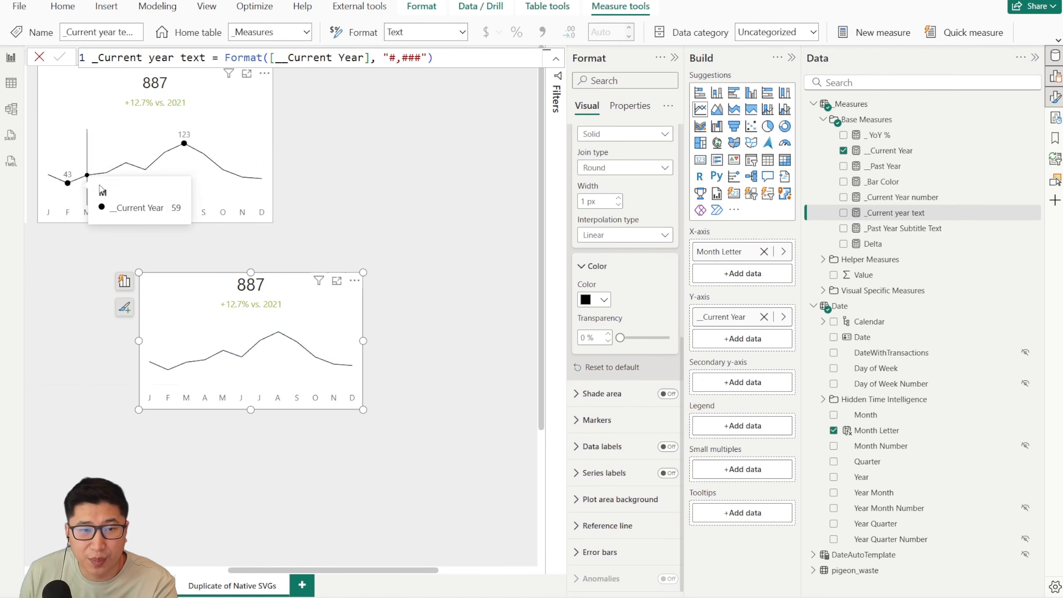
Expand the Helper Measures folder and open the formula of the Max Current Value measure.
left_click(818, 261)
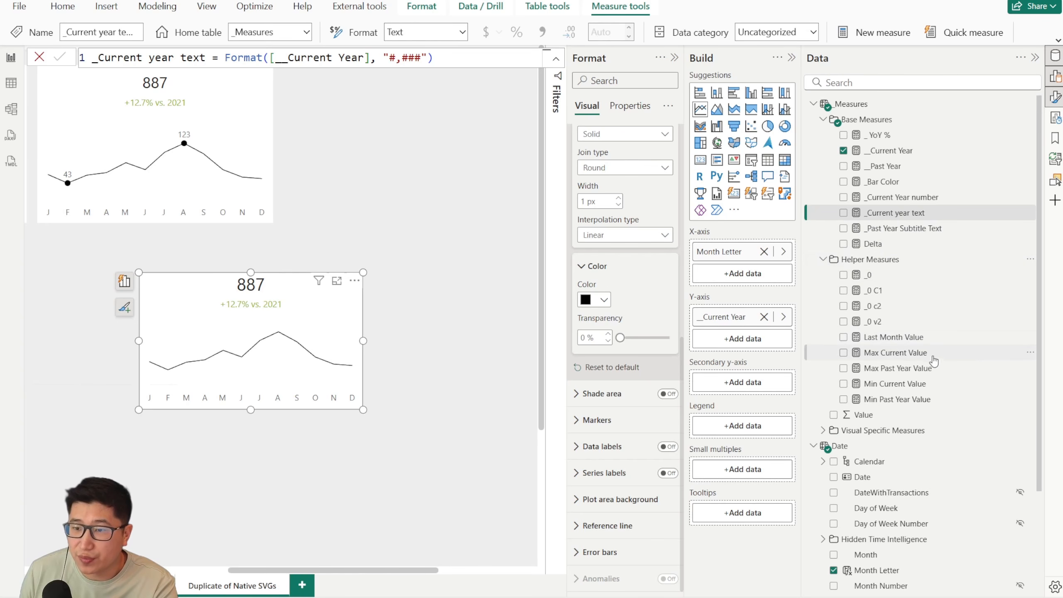
left_click(896, 352)
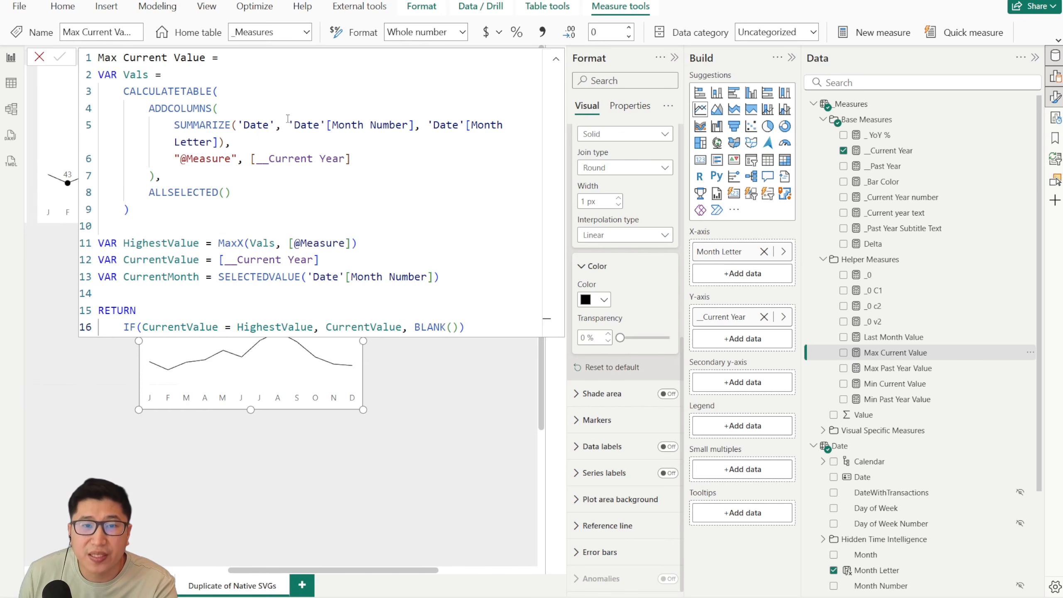
Put each SUMMARIZE argument in the Max Current Value formula on its own line.
left_click(239, 123)
key("shift+Return")
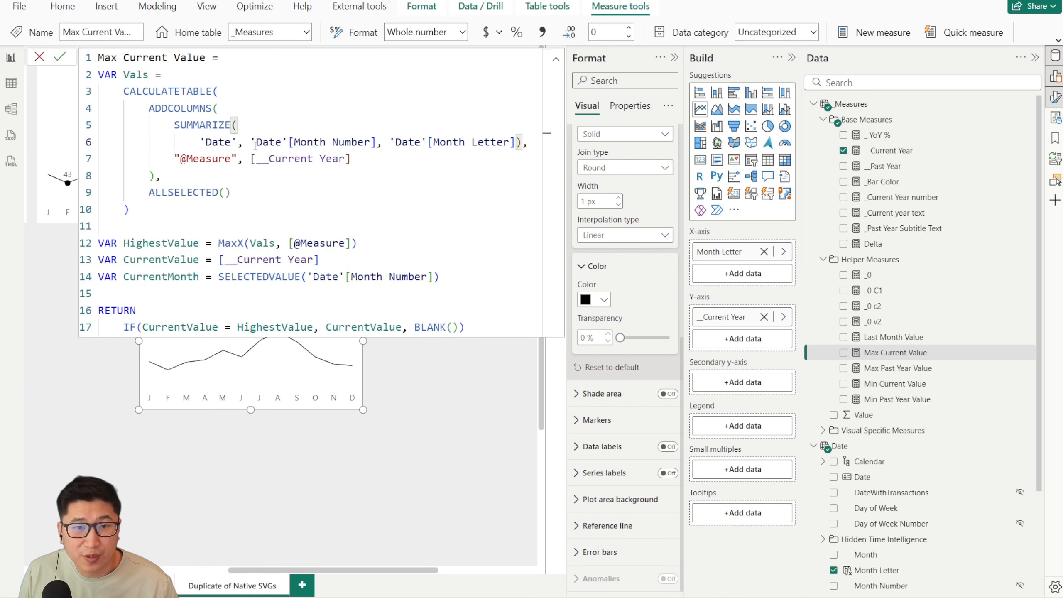
left_click(252, 142)
key("shift+Return")
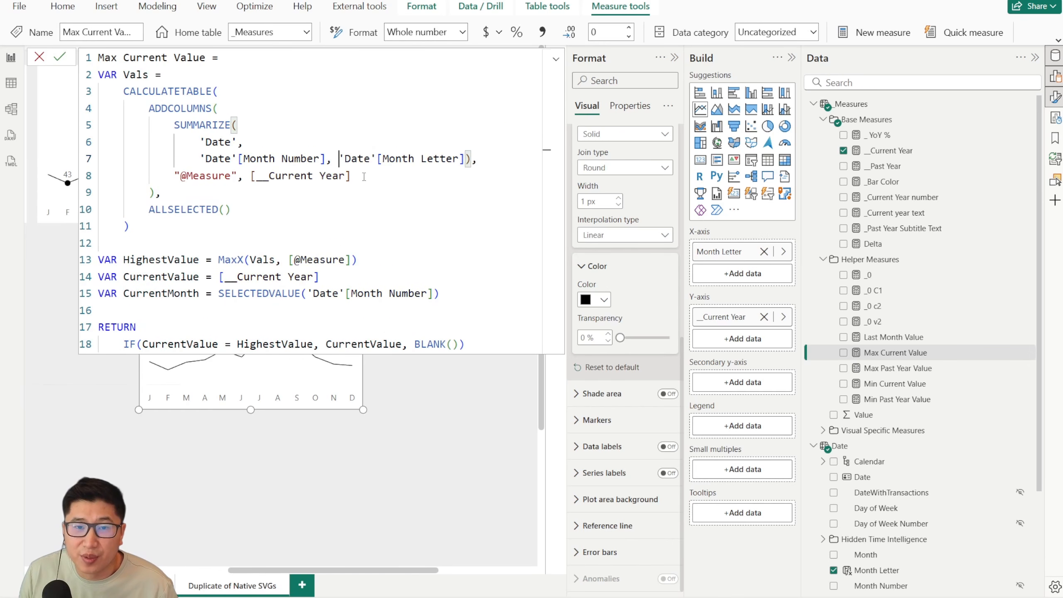
key("shift+Return")
left_click_drag(338, 175, 92, 160)
left_click(334, 169)
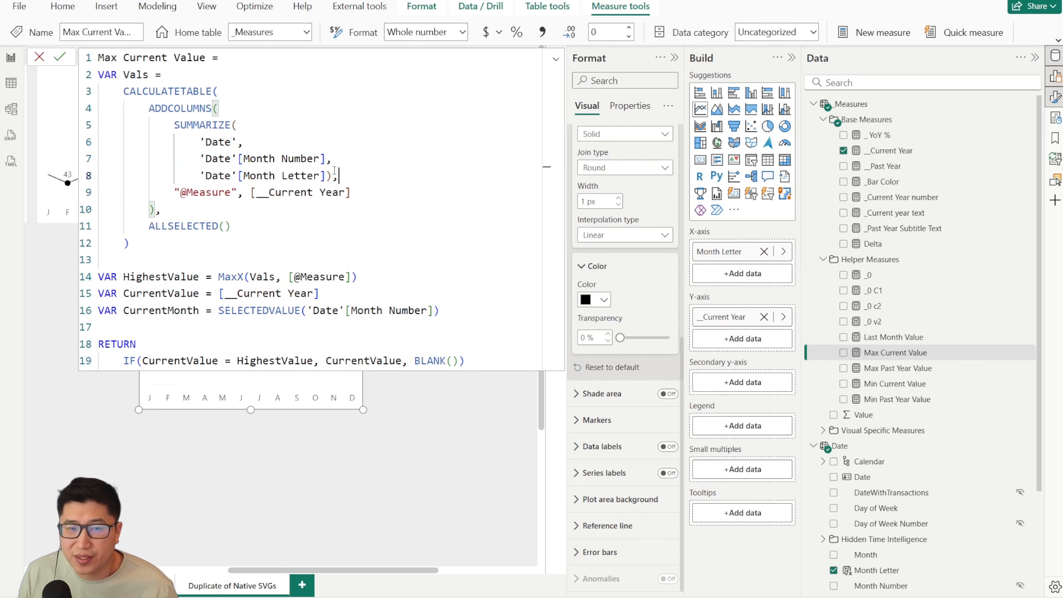
Examine the summarized month columns, MaxX variable and IF return in the Max Current Value formula, and discard the formula edits.
double_click(303, 176)
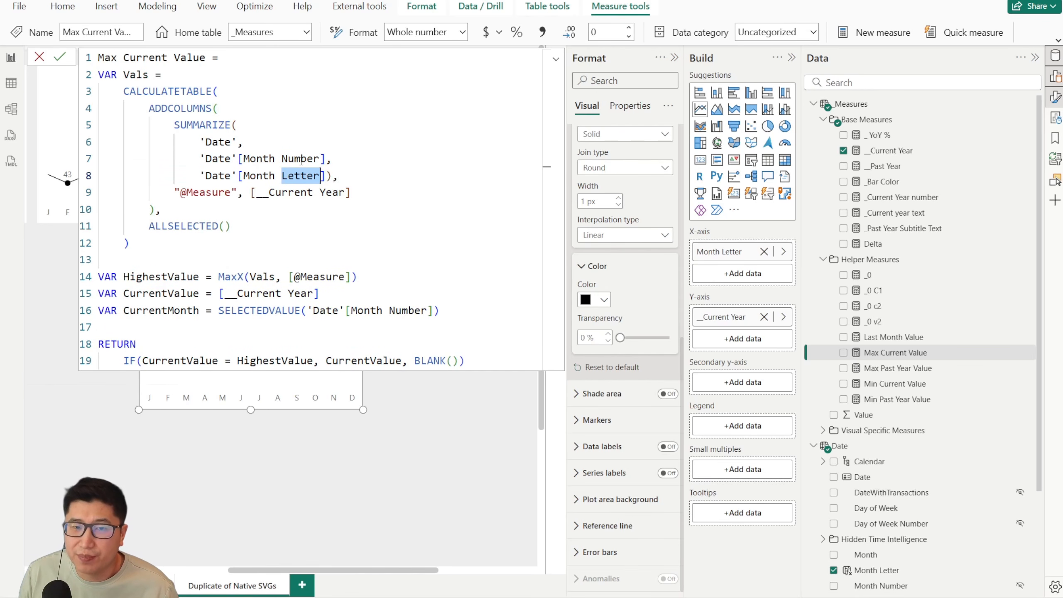
double_click(302, 159)
left_click(332, 158)
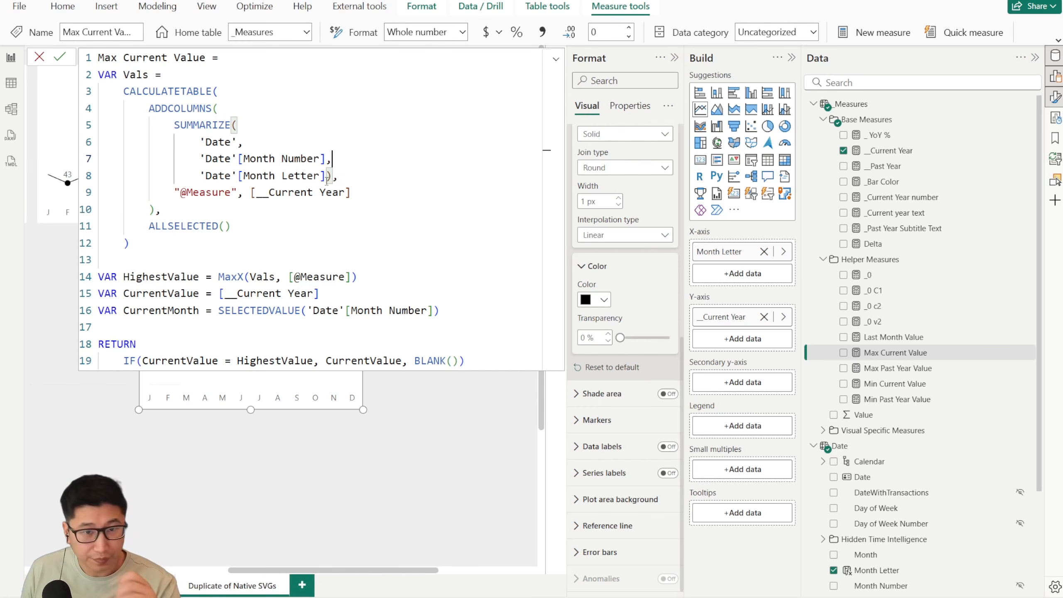
left_click_drag(245, 276, 359, 276)
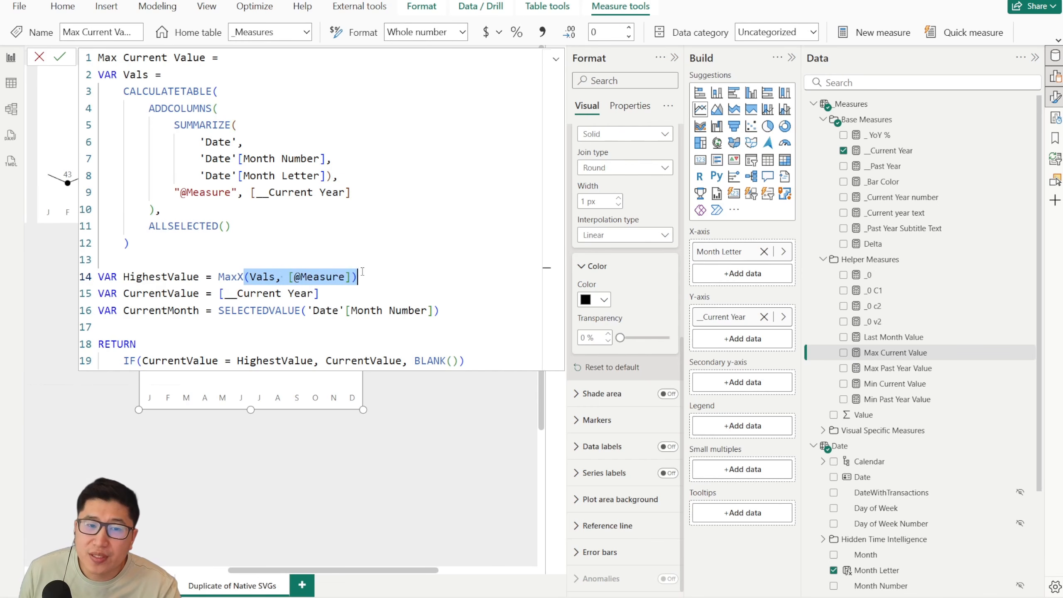
left_click(382, 274)
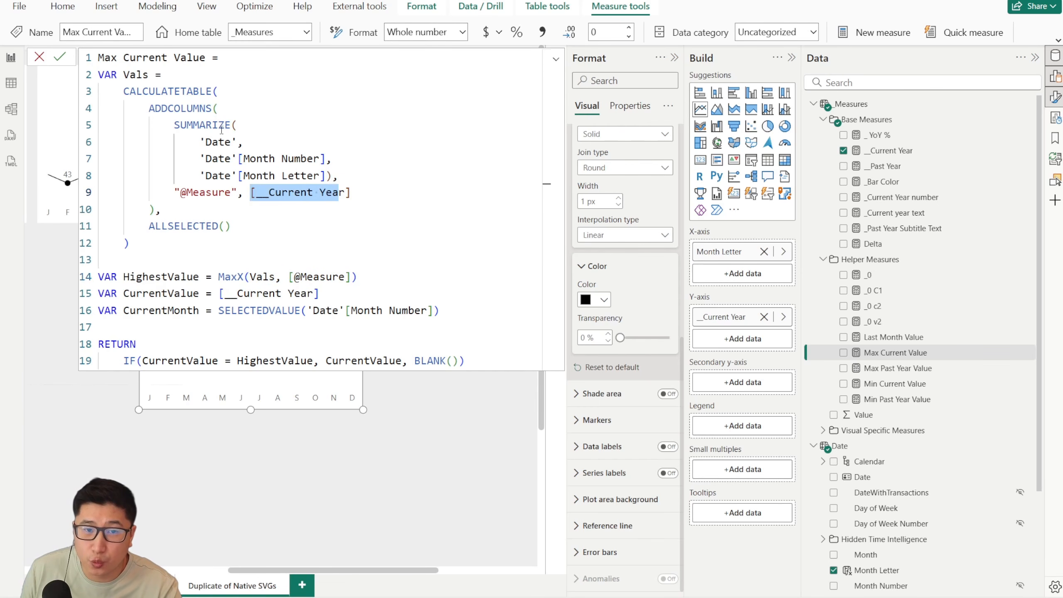
left_click_drag(218, 125, 338, 176)
left_click(351, 183)
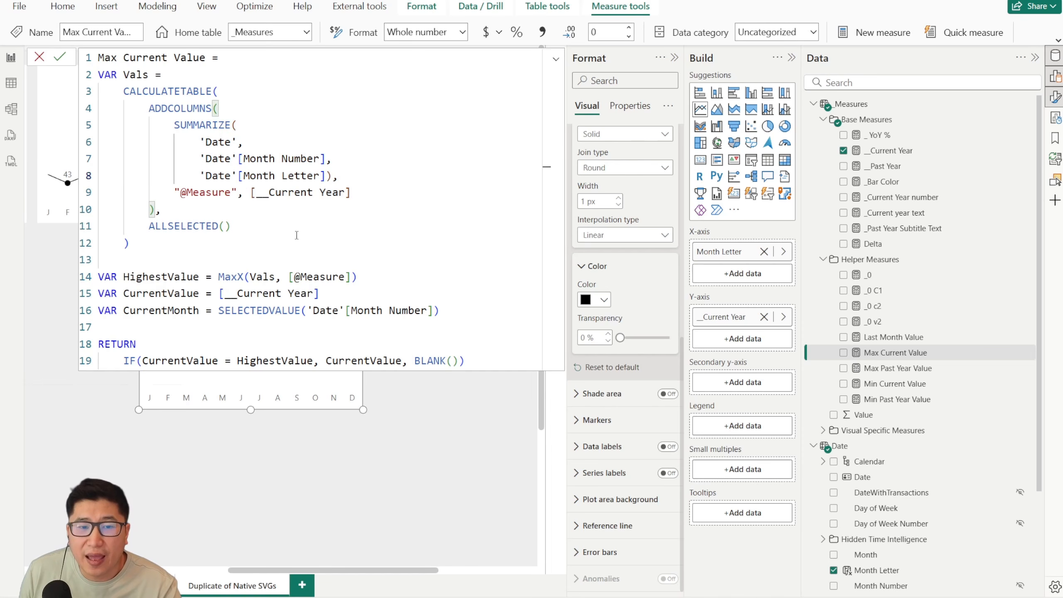
left_click_drag(219, 293, 318, 293)
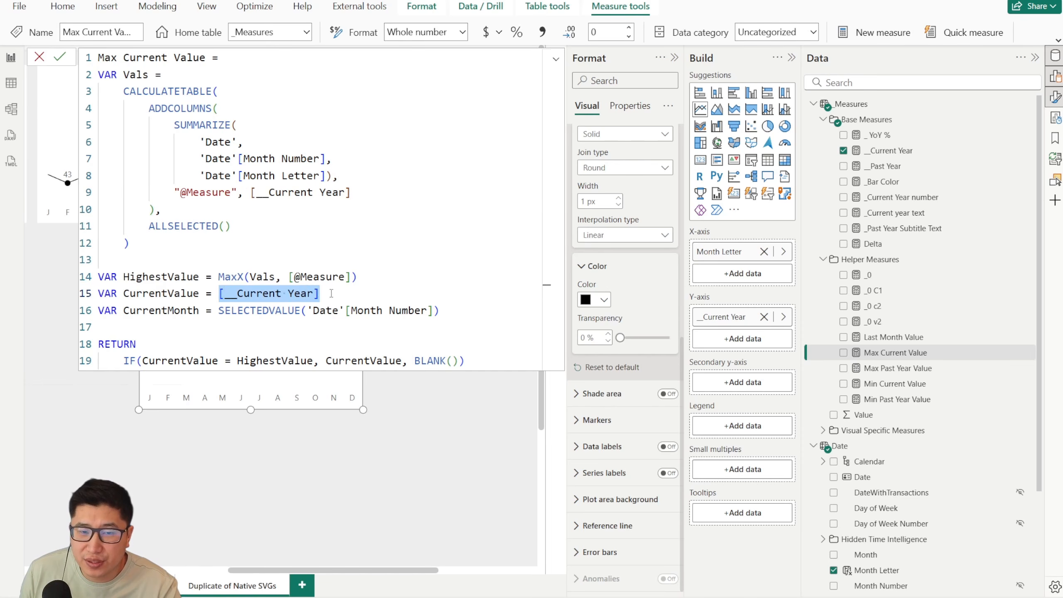
left_click(355, 310)
left_click_drag(162, 360, 404, 352)
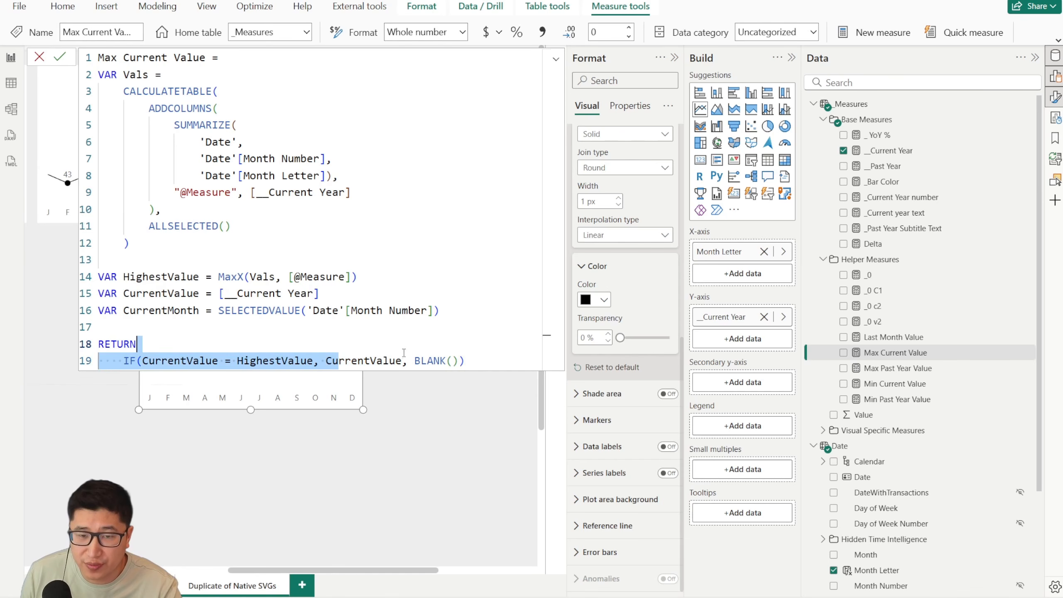
left_click(40, 57)
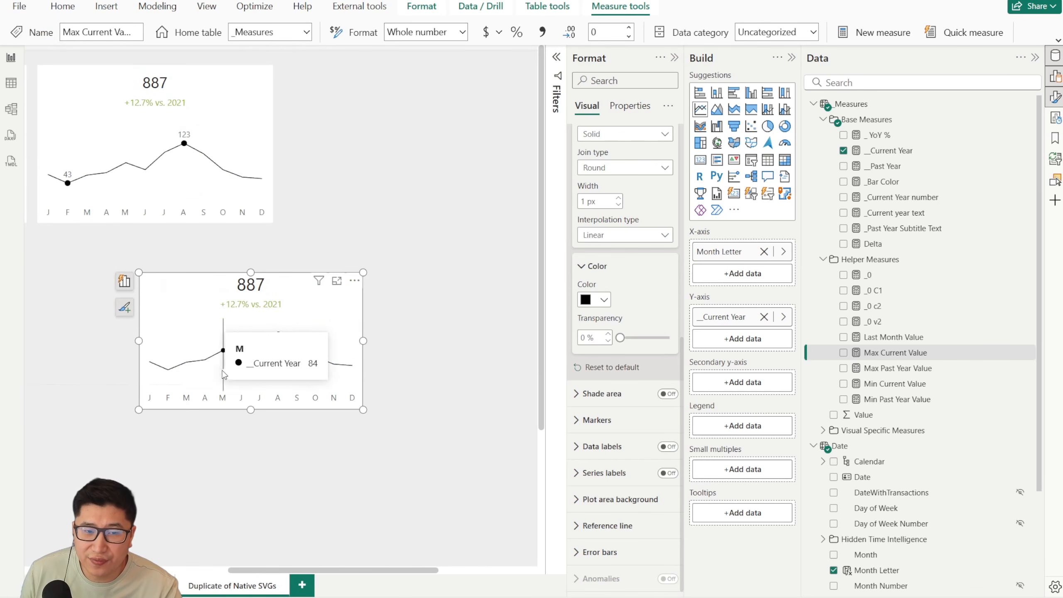
Add the Max Current Value measure to the line chart's Y-axis below __Current Year.
mouse_move(281, 334)
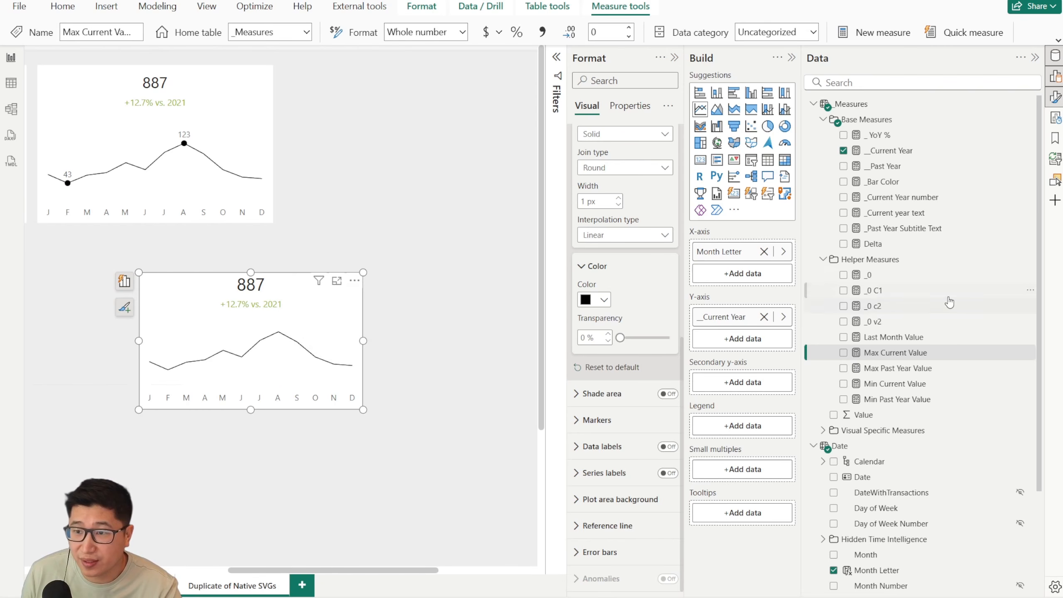
left_click_drag(932, 353, 757, 342)
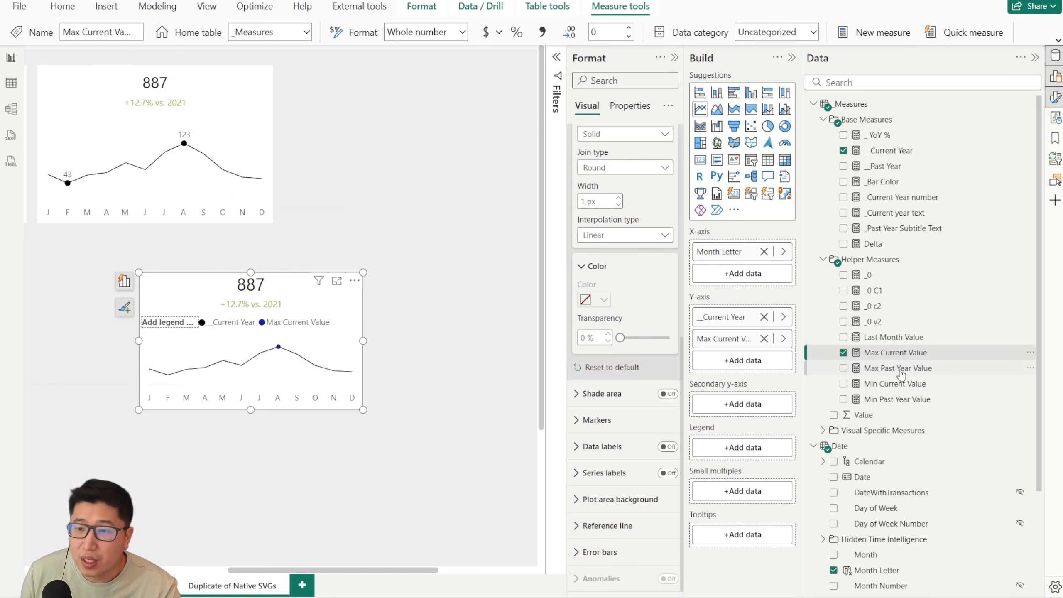
Examine the Vals table, MINX variable and return expression in the Min Current Value formula, and close it without changes.
left_click(916, 389)
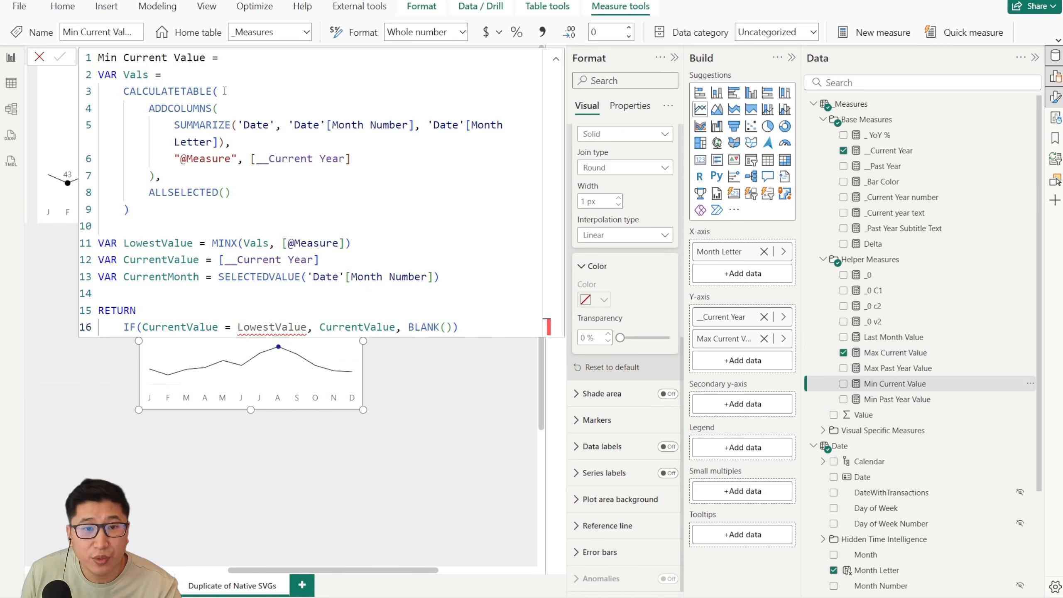
left_click_drag(124, 74, 322, 191)
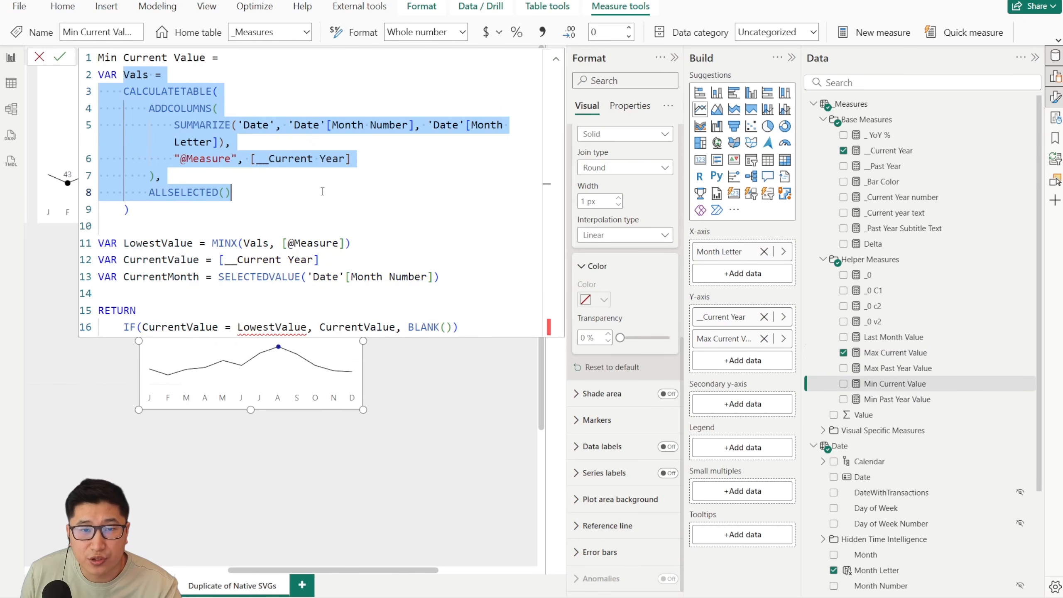
left_click(335, 208)
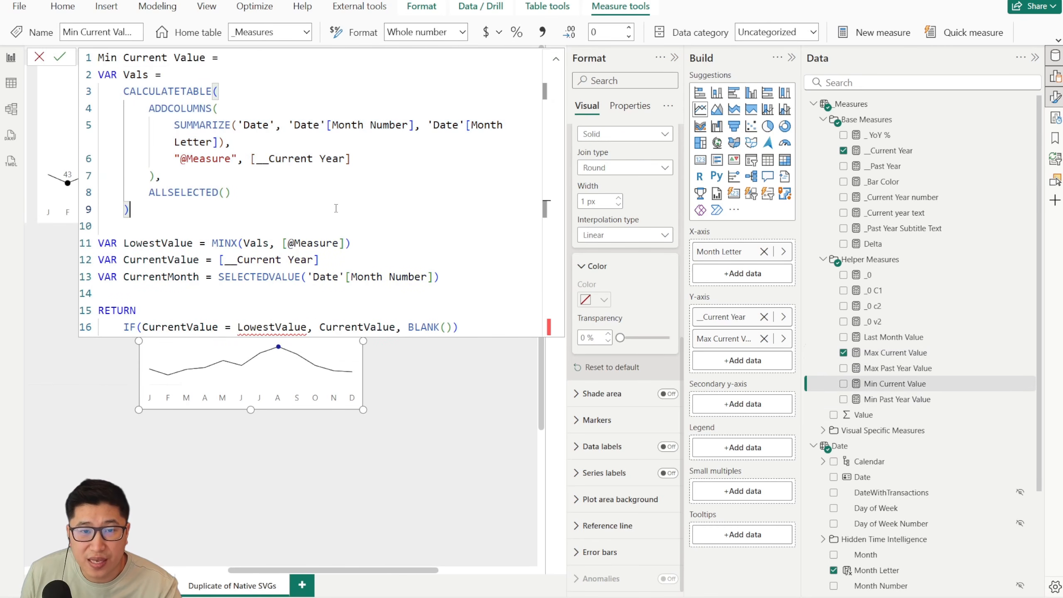
double_click(220, 243)
left_click(201, 231)
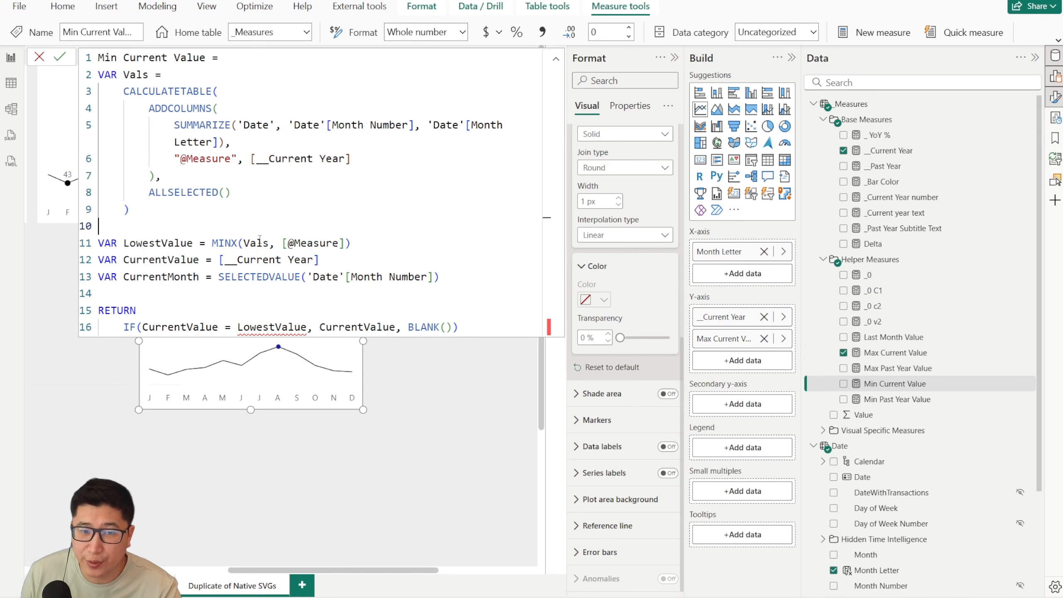
left_click_drag(98, 75, 295, 221)
left_click(296, 220)
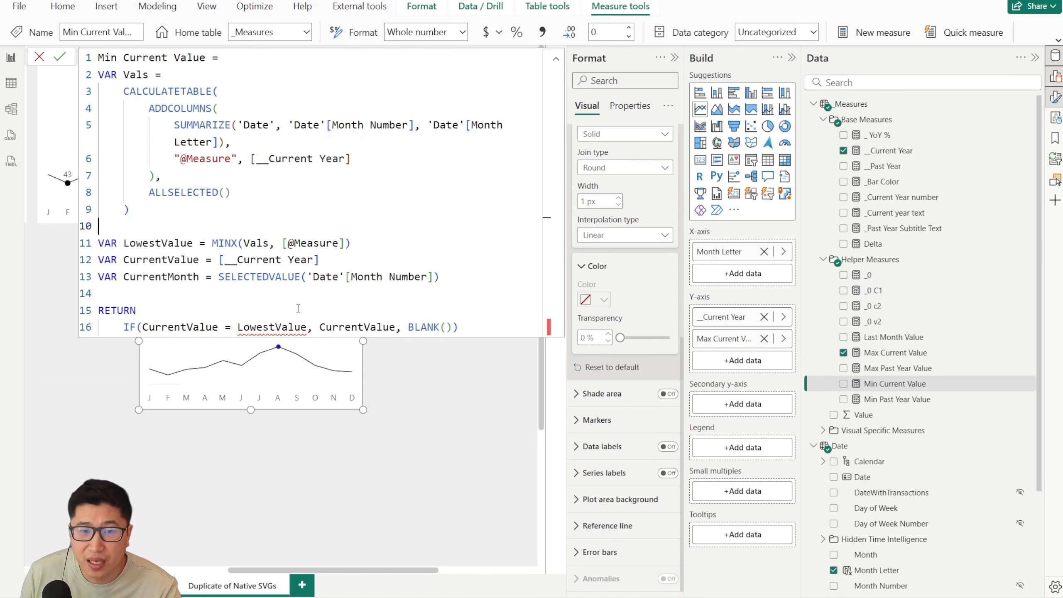
double_click(230, 243)
left_click(140, 310)
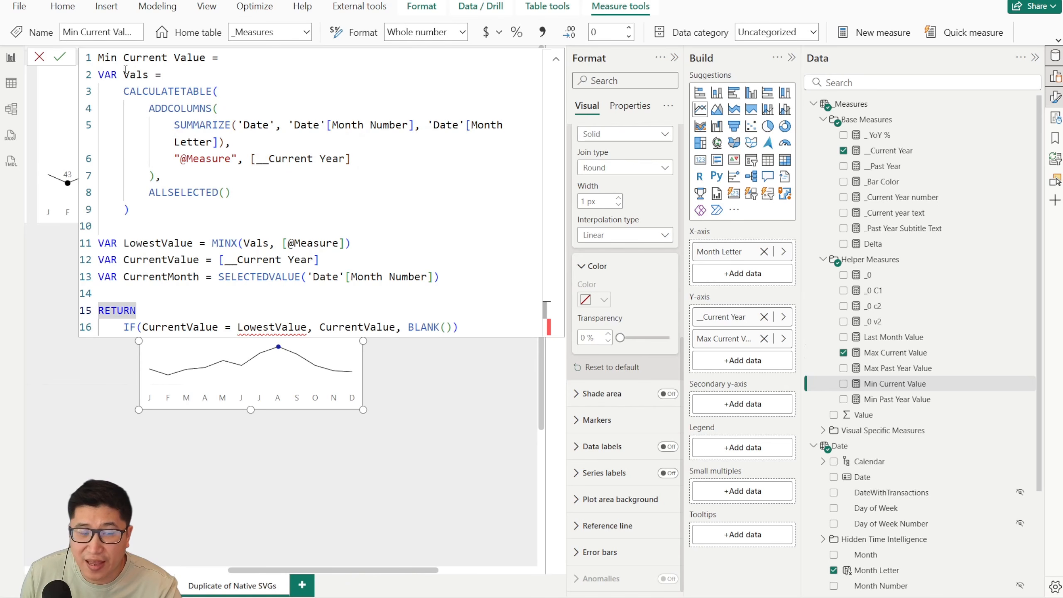
left_click(38, 58)
Add the Min Current Value measure to the line chart's Y-axis and turn off the chart legend.
left_click_drag(896, 384, 712, 361)
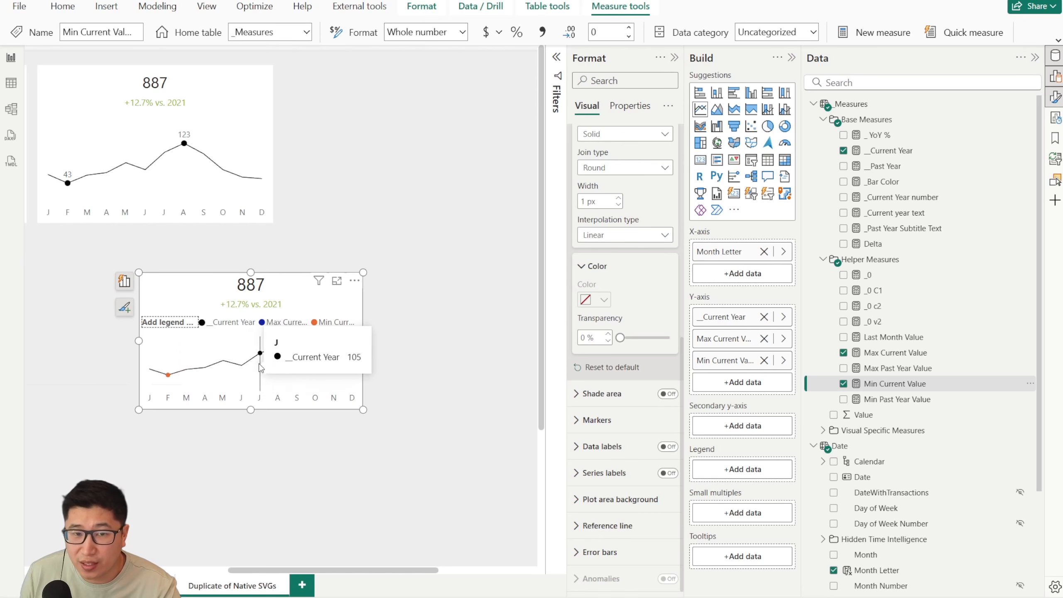
scroll(640, 235, "up", 5)
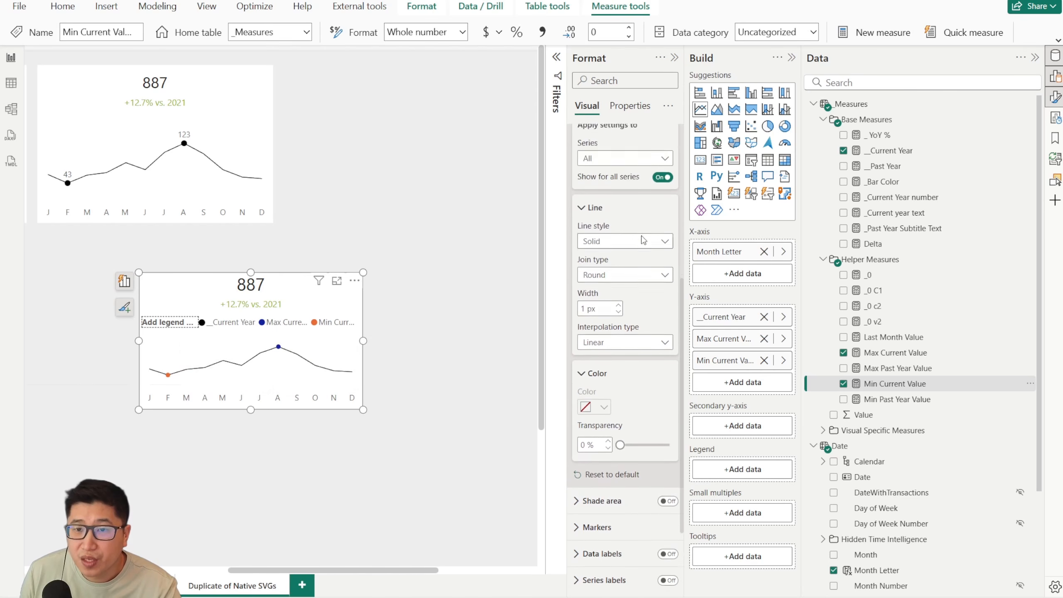
left_click(594, 184)
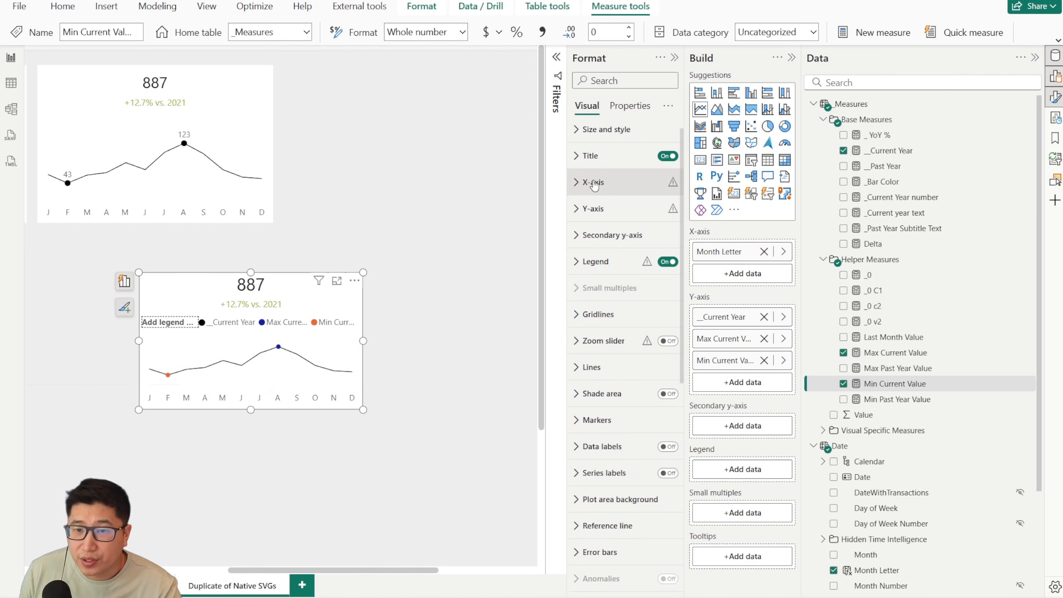
left_click(668, 261)
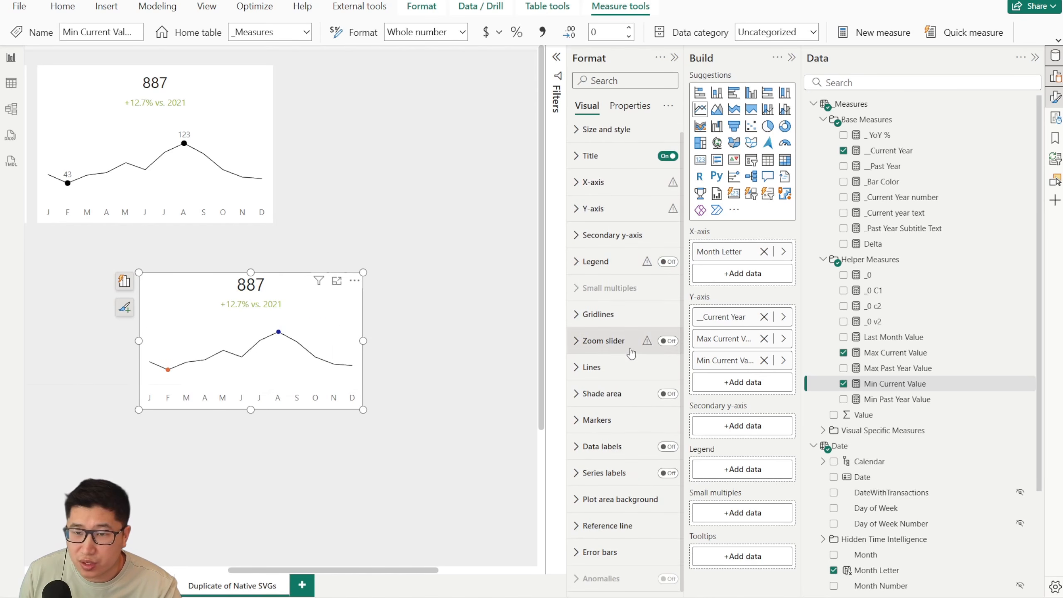
Set the line color of the Max Current Value series to black.
left_click(591, 367)
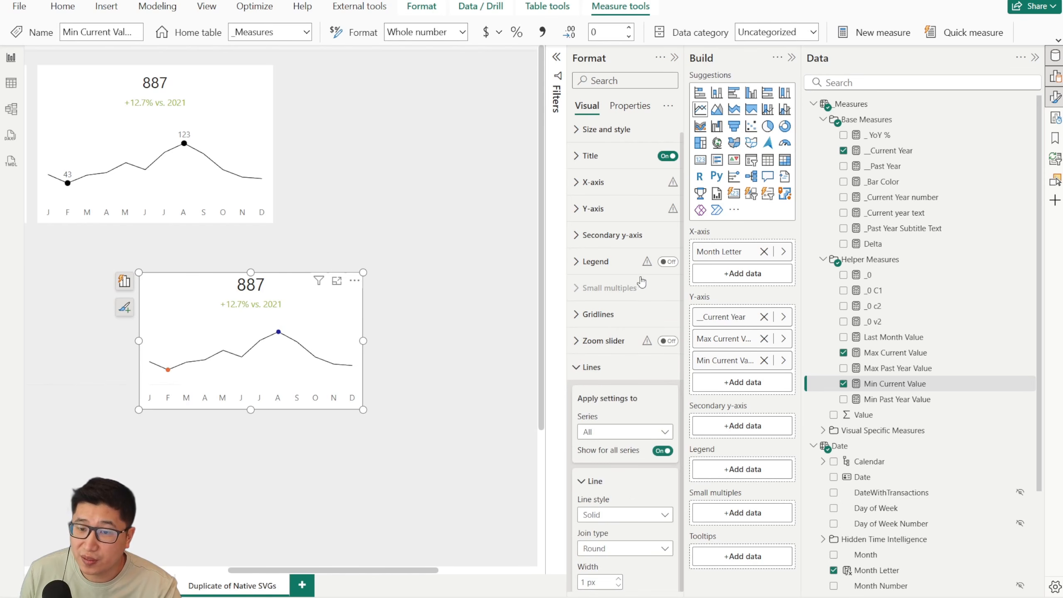
scroll(593, 220, "down", 5)
left_click(608, 237)
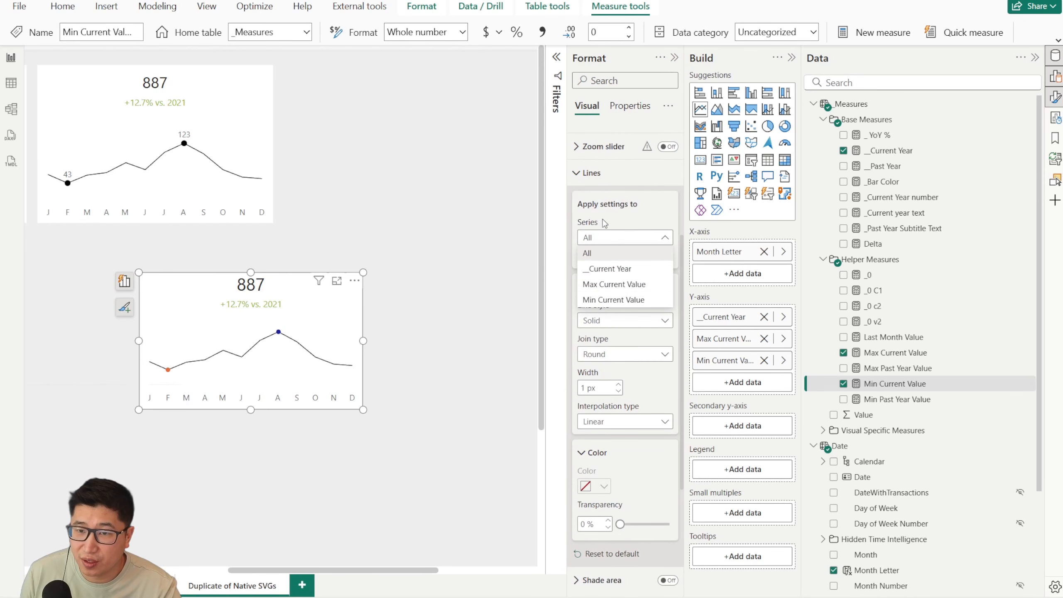
left_click(643, 286)
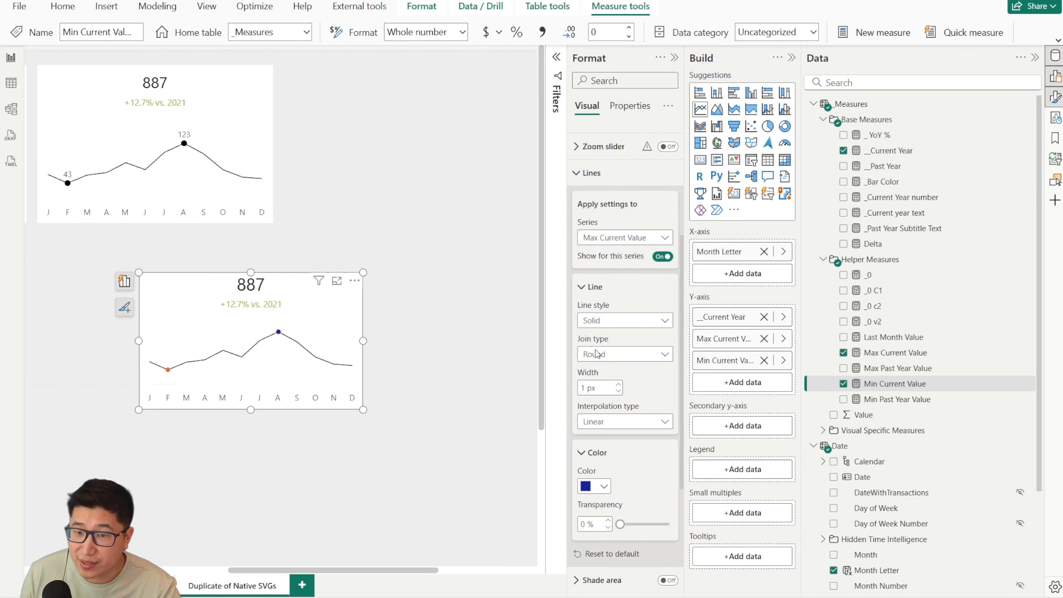
scroll(600, 330, "down", 4)
left_click(604, 303)
left_click(614, 347)
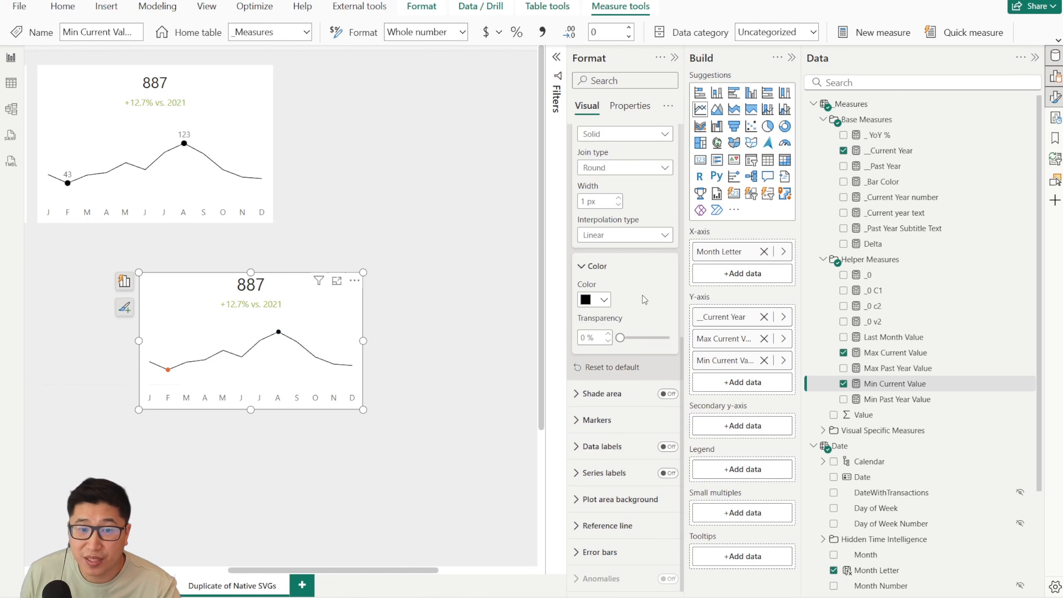
Set the line color of the Min Current Value series to black and close the line settings.
scroll(623, 318, "up", 4)
left_click(622, 246)
left_click(613, 307)
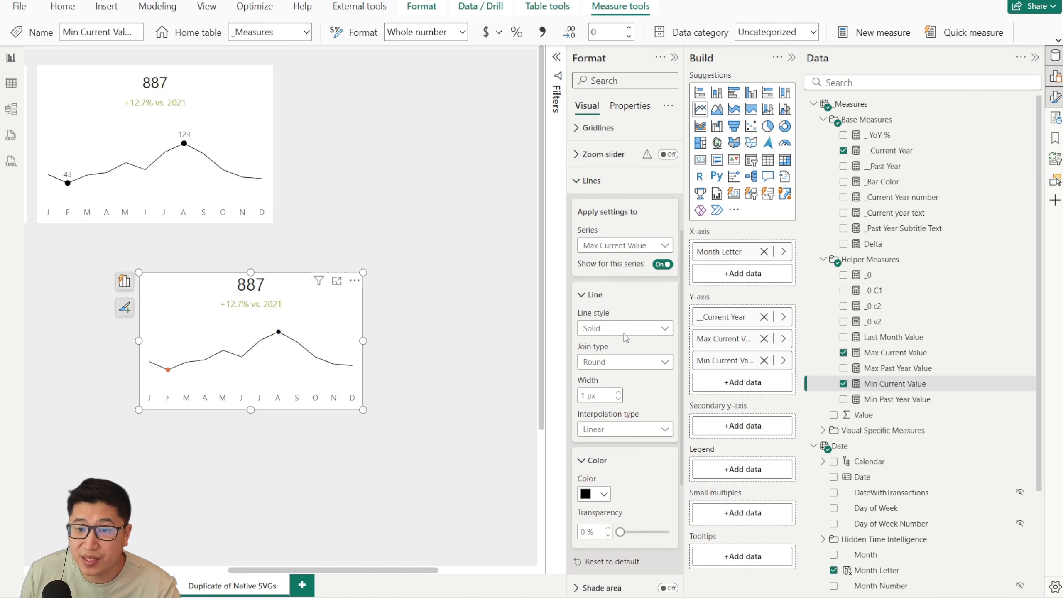
left_click(604, 494)
left_click(600, 441)
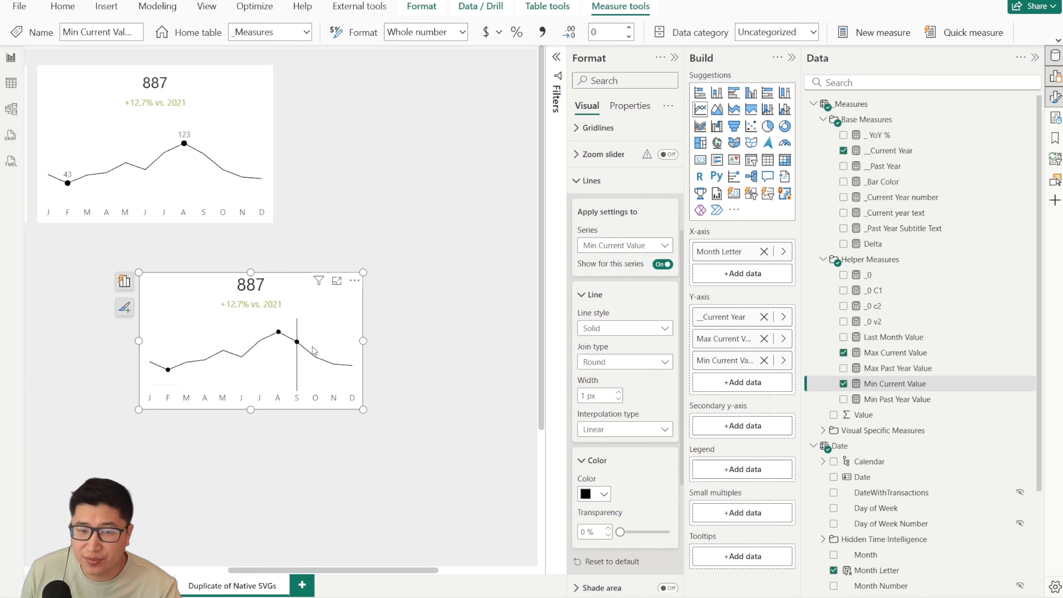
scroll(606, 251, "down", 2)
scroll(586, 209, "up", 2)
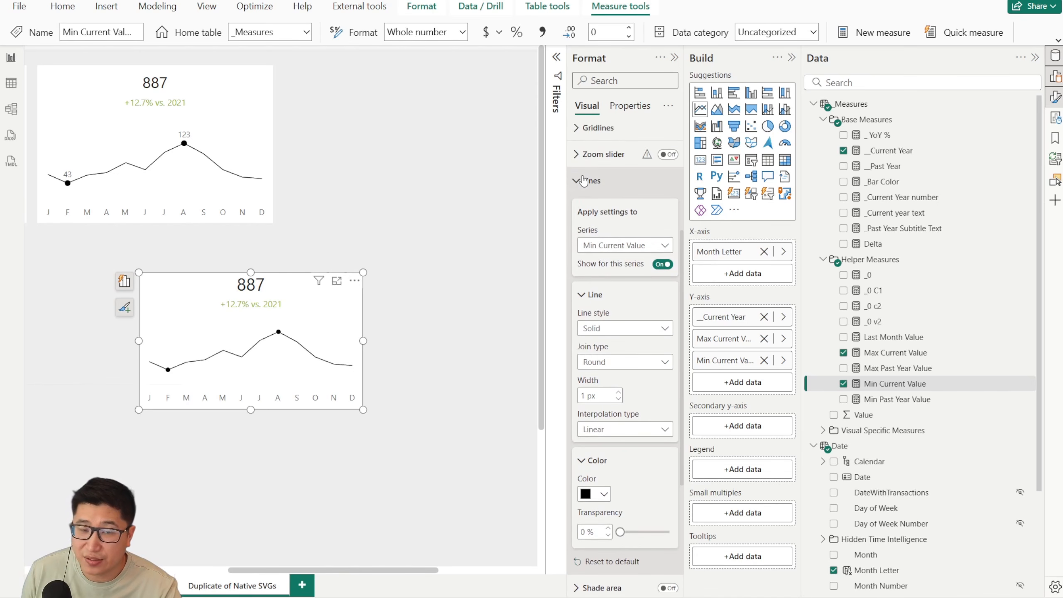
left_click(586, 181)
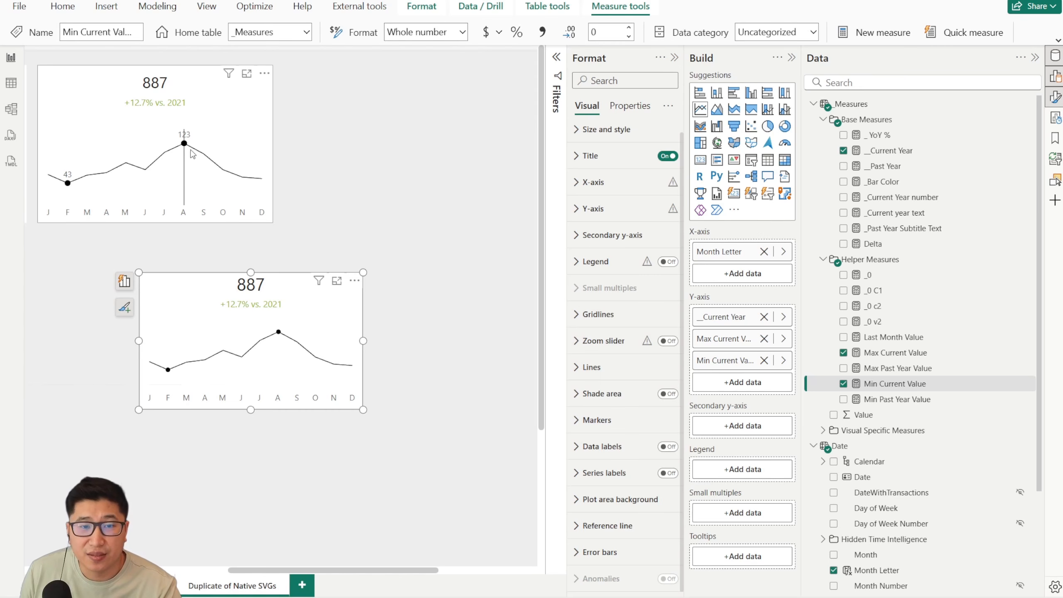
Turn on the line chart's data labels and hide them for the __Current Year series.
left_click(668, 447)
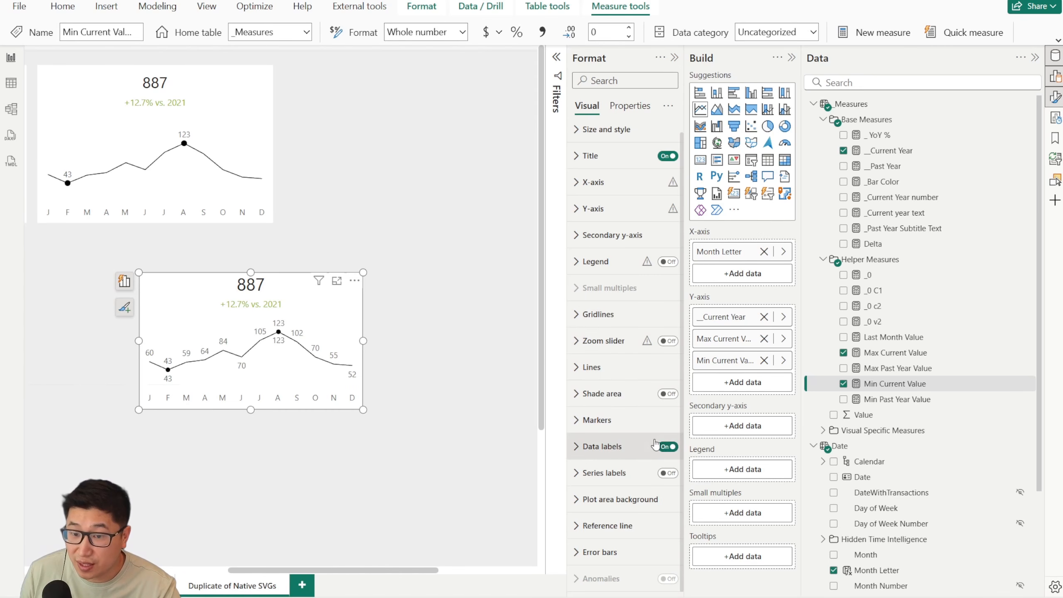
left_click(629, 453)
left_click(625, 188)
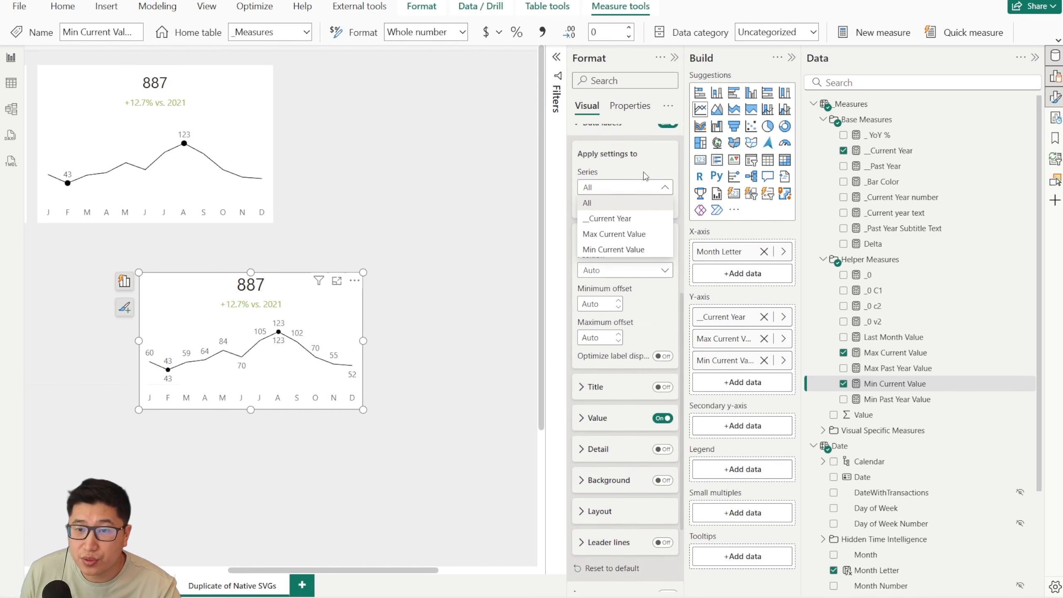
left_click(634, 218)
left_click(665, 207)
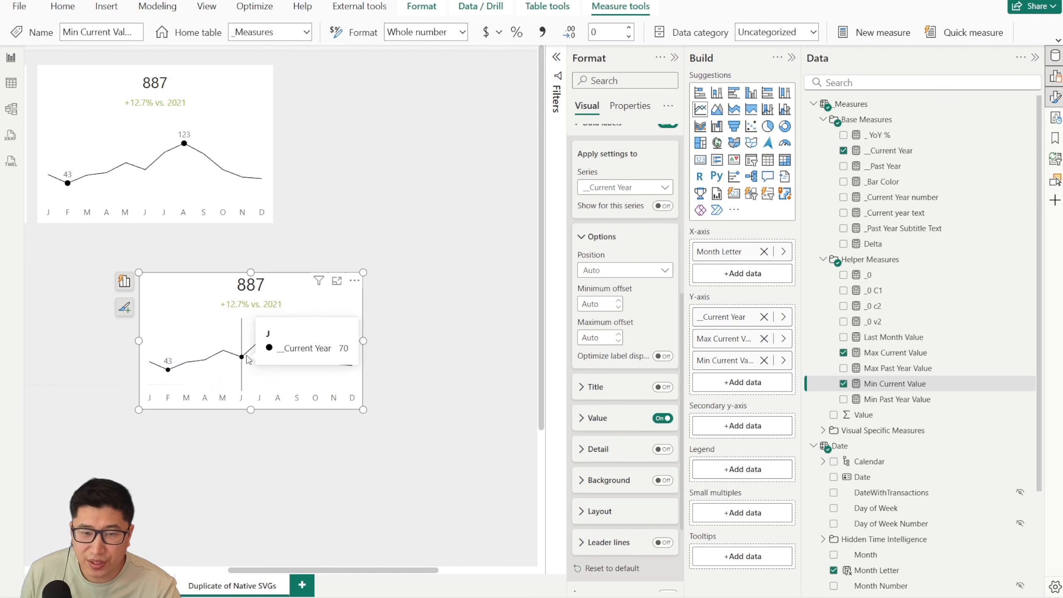
Try adding the Month field to the line chart's tooltips, and remove it again.
scroll(954, 420, "down", 3)
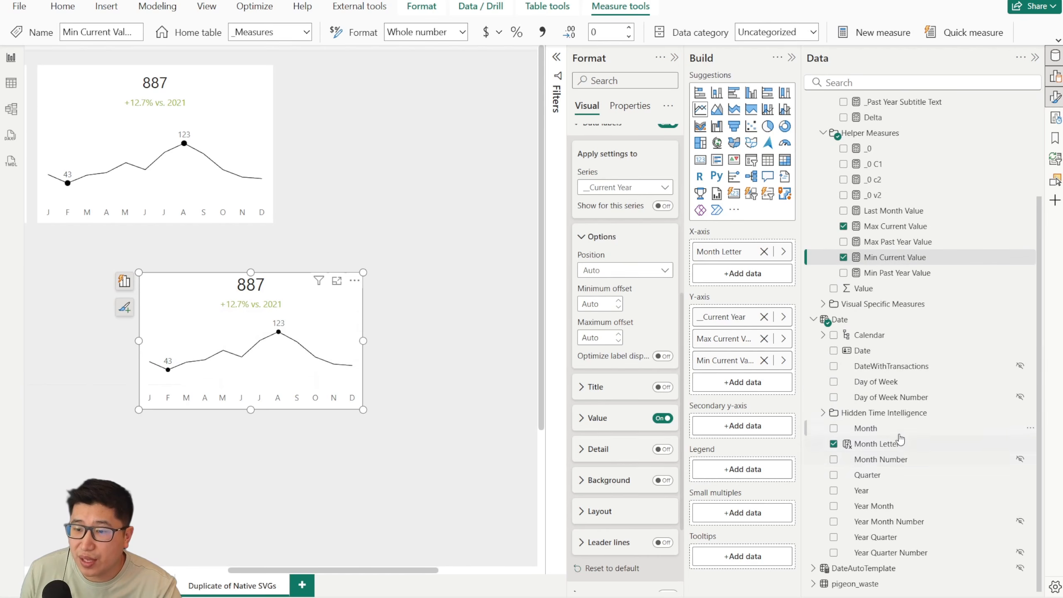
left_click_drag(884, 432, 749, 559)
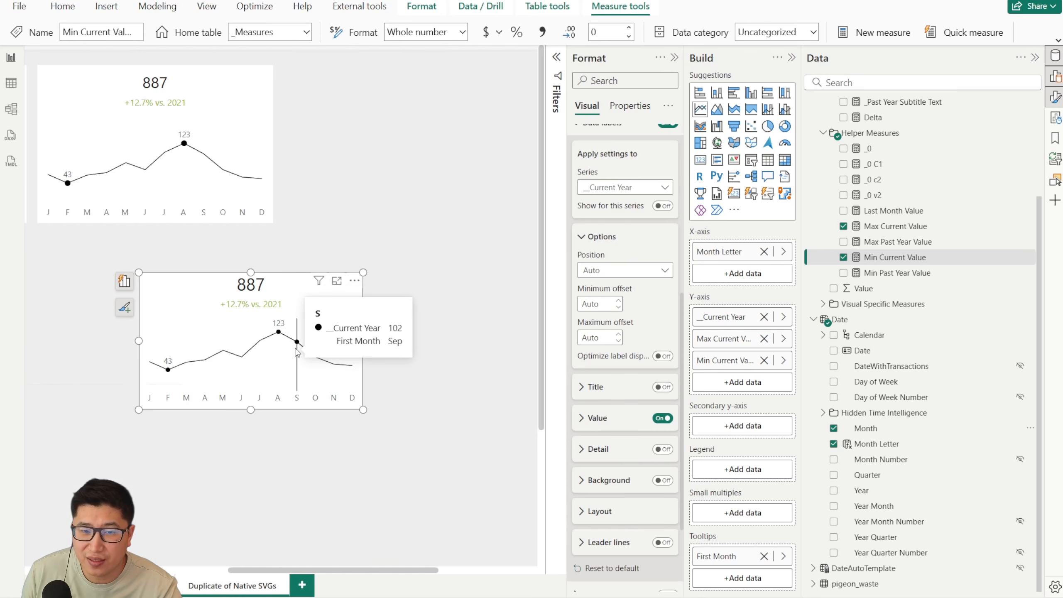
left_click(763, 556)
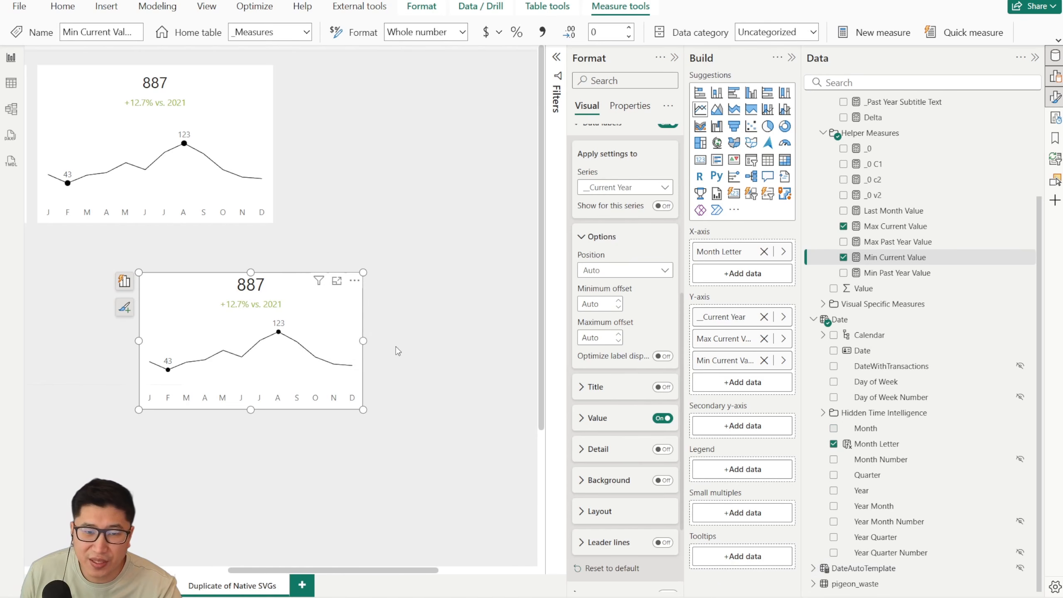
Set the line chart's tooltip background transparency to 100% and turn its tooltips off.
scroll(641, 304, "up", 2)
scroll(641, 251, "up", 5)
left_click(632, 105)
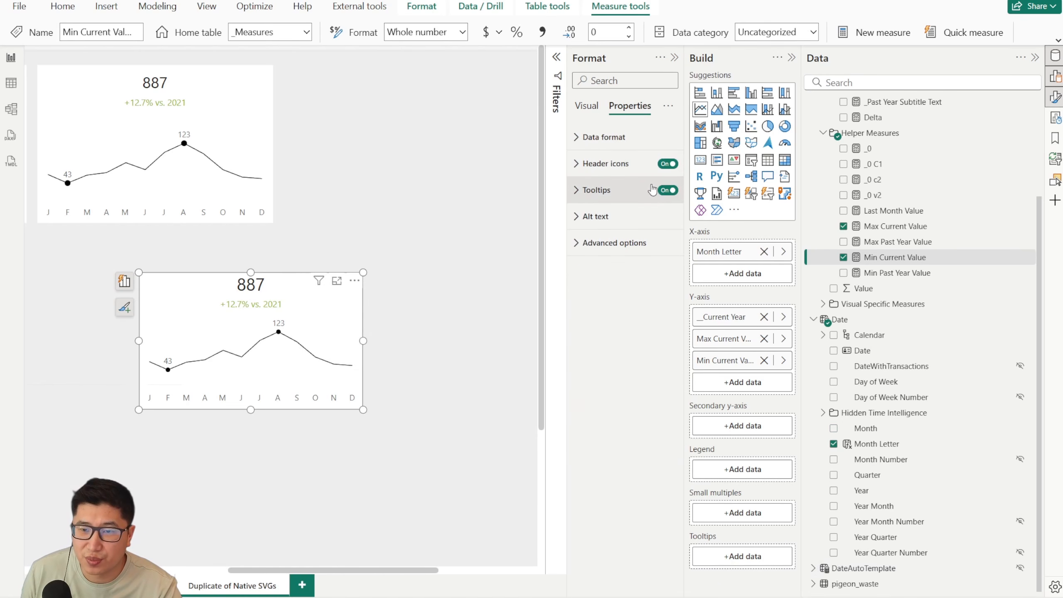
left_click(627, 191)
left_click(606, 359)
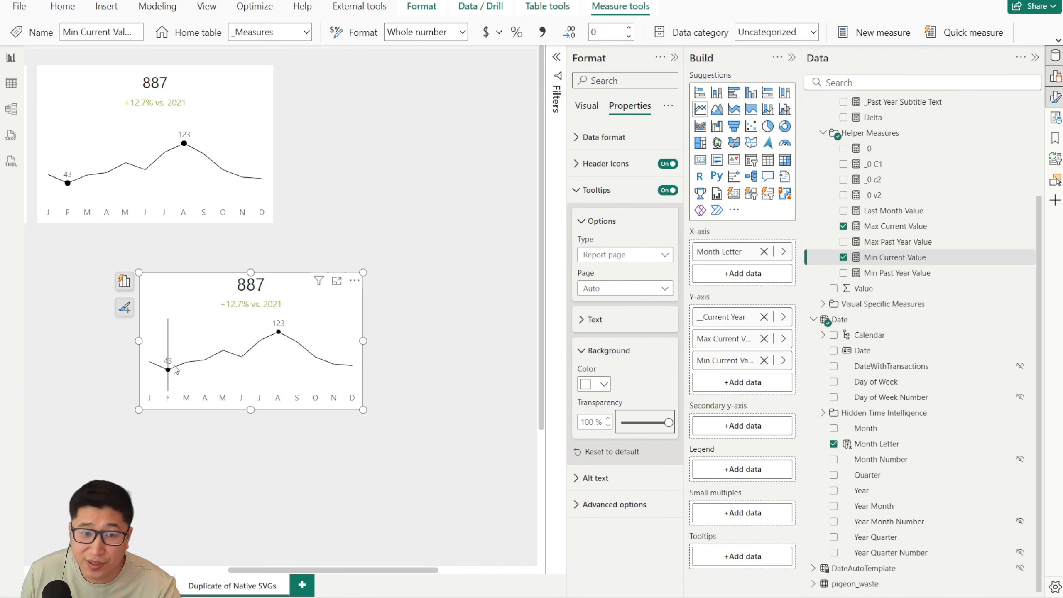
left_click(668, 190)
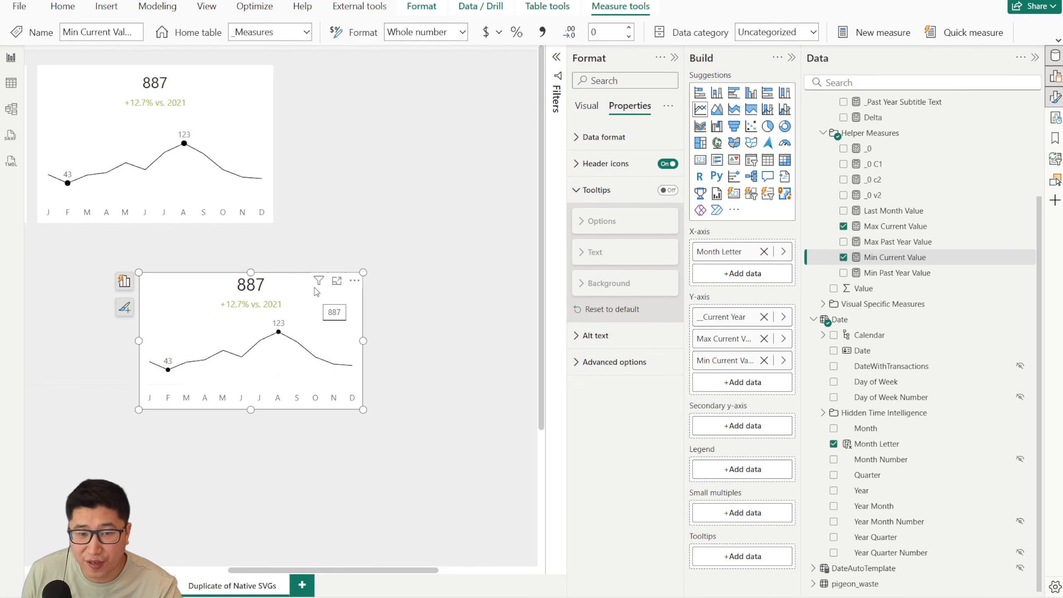
Set the line chart's top padding to 20 px.
left_click(597, 107)
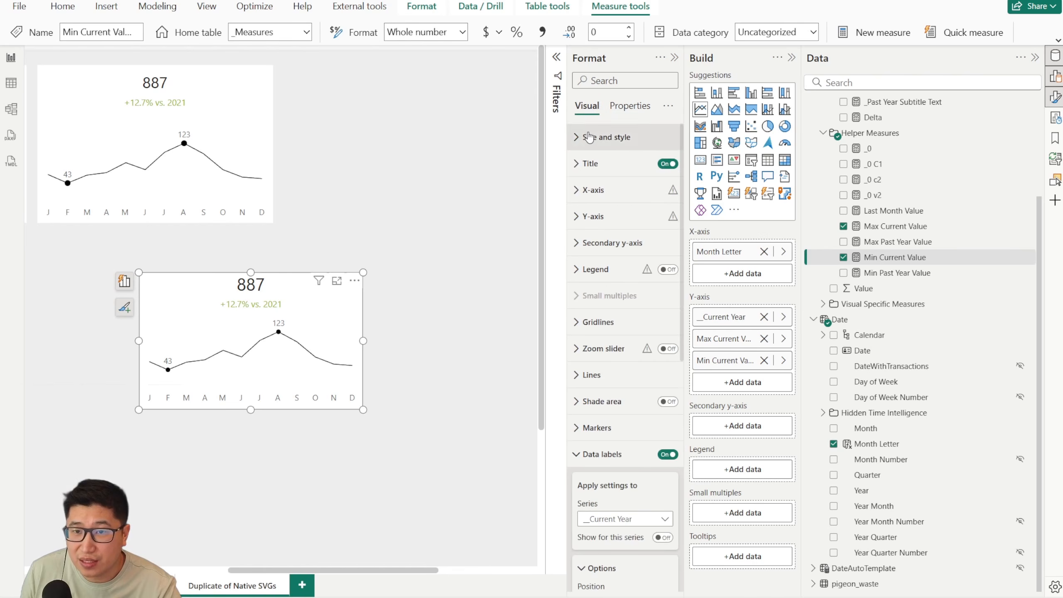
left_click(635, 145)
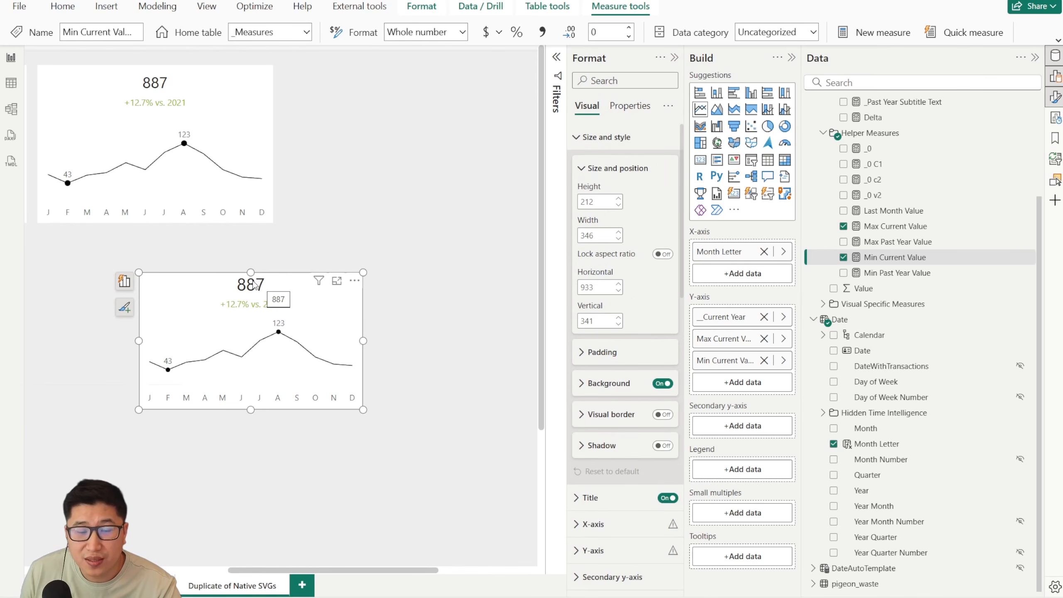
left_click(343, 249)
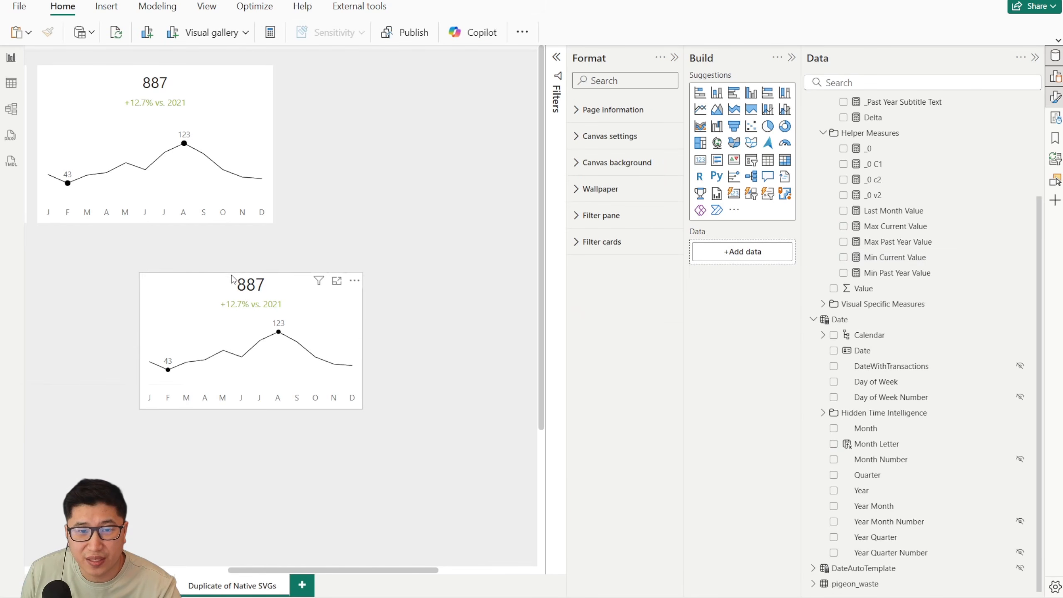
left_click(310, 313)
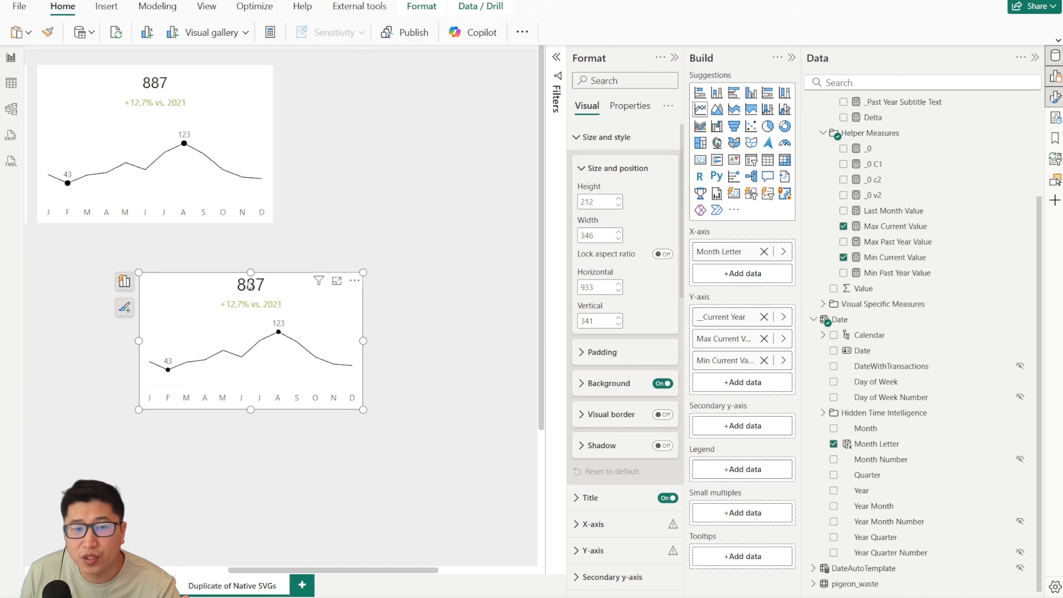
left_click(615, 353)
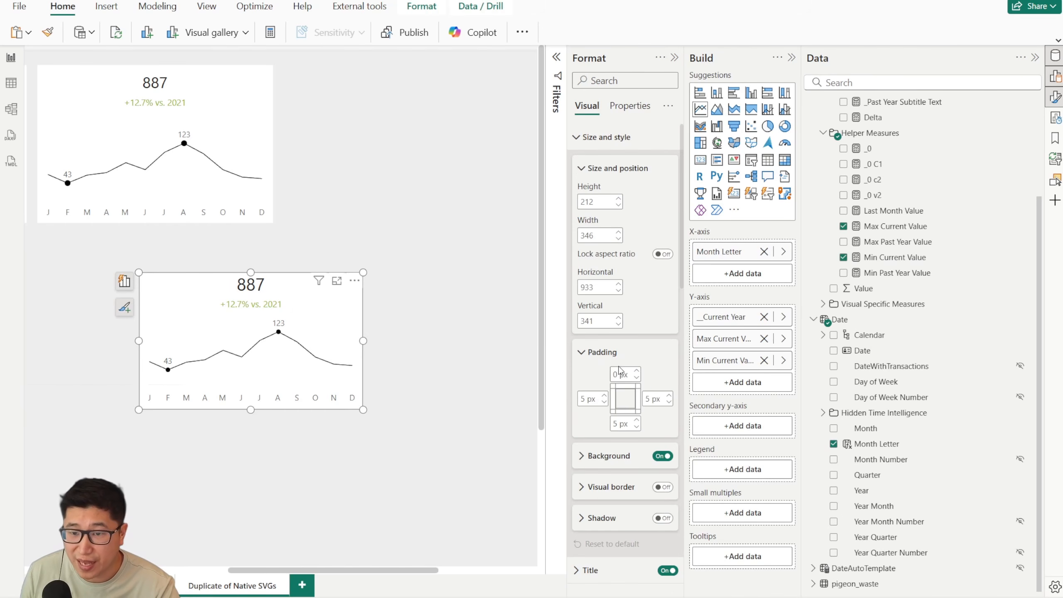
double_click(621, 372)
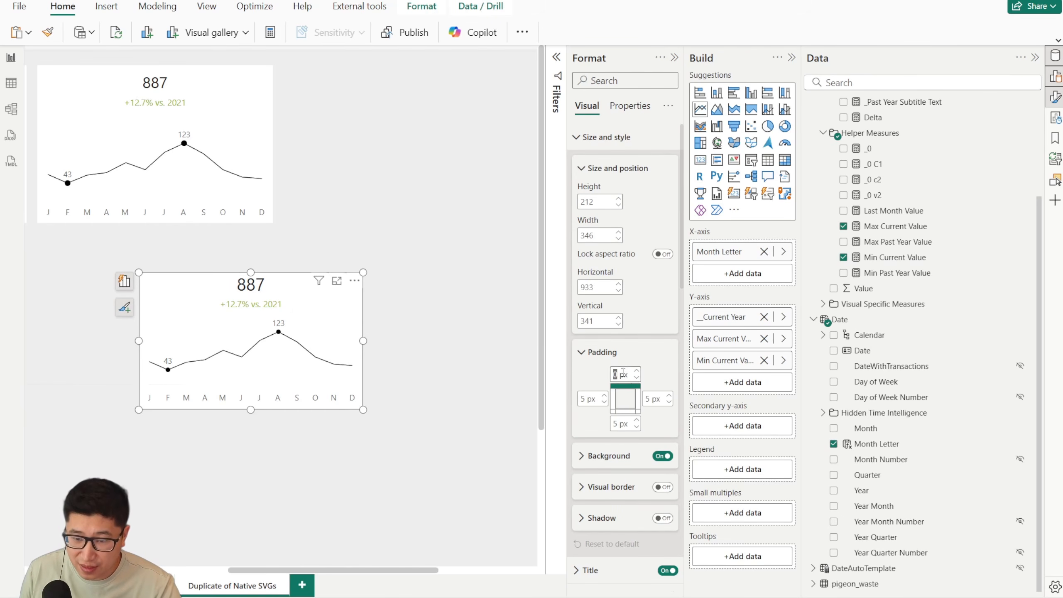
key("Return")
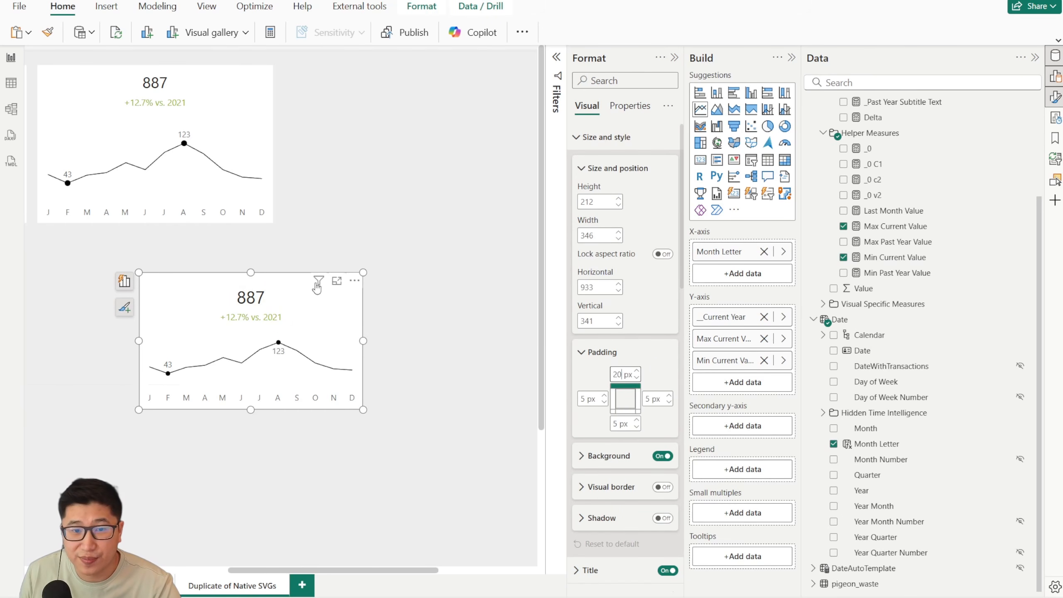
left_click(423, 259)
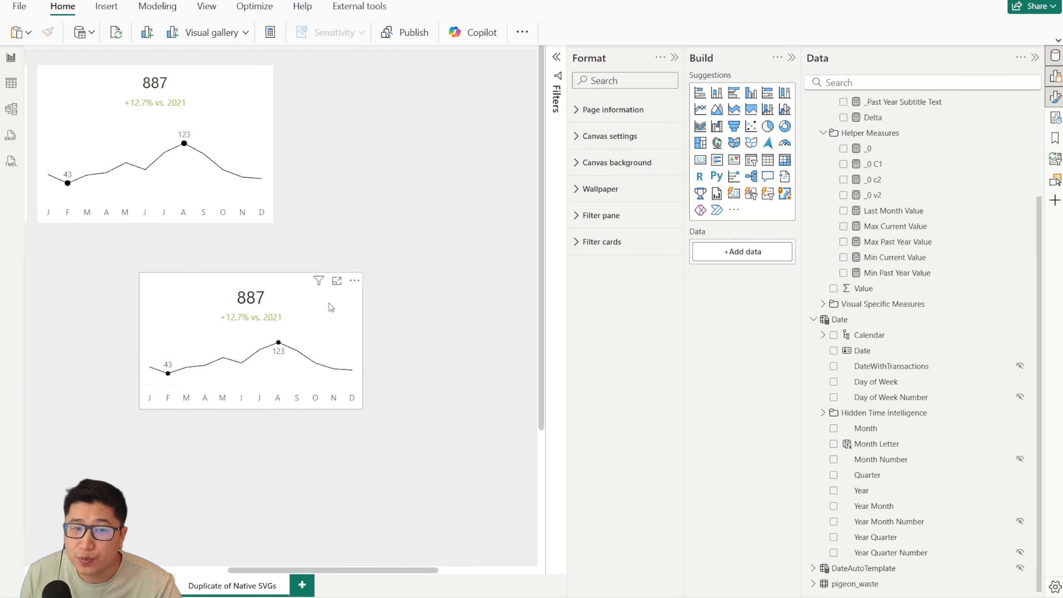
Resize the new line chart to 364 wide and 244 high over the original KPI, and undo its last move.
left_click_drag(331, 308, 228, 100)
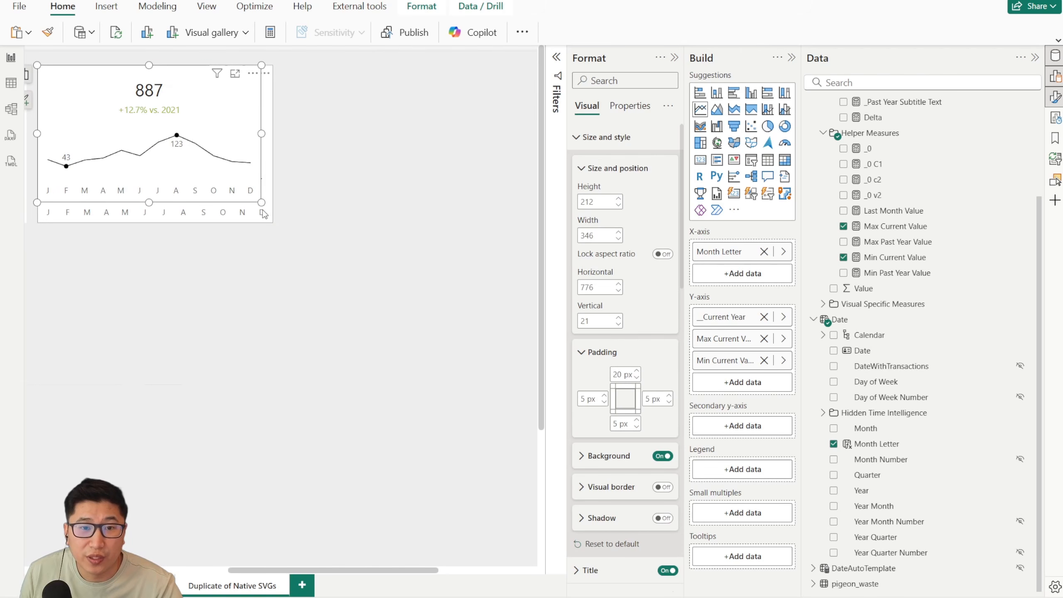
left_click_drag(259, 208, 265, 219)
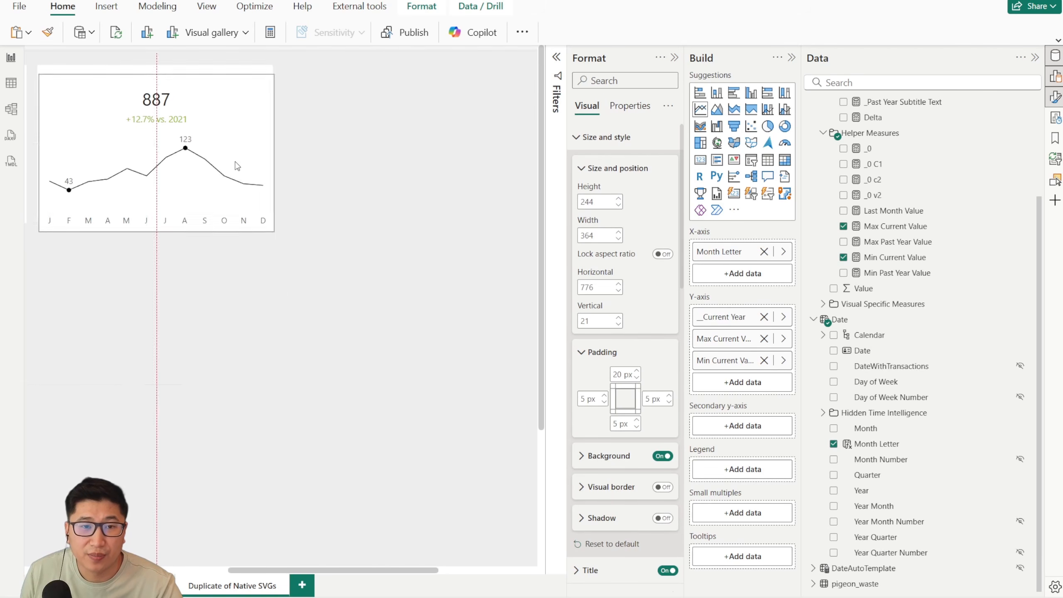
key("ctrl+z")
Delete the original line-chart KPI and move the new line chart into its place.
left_click(256, 123)
key("Delete")
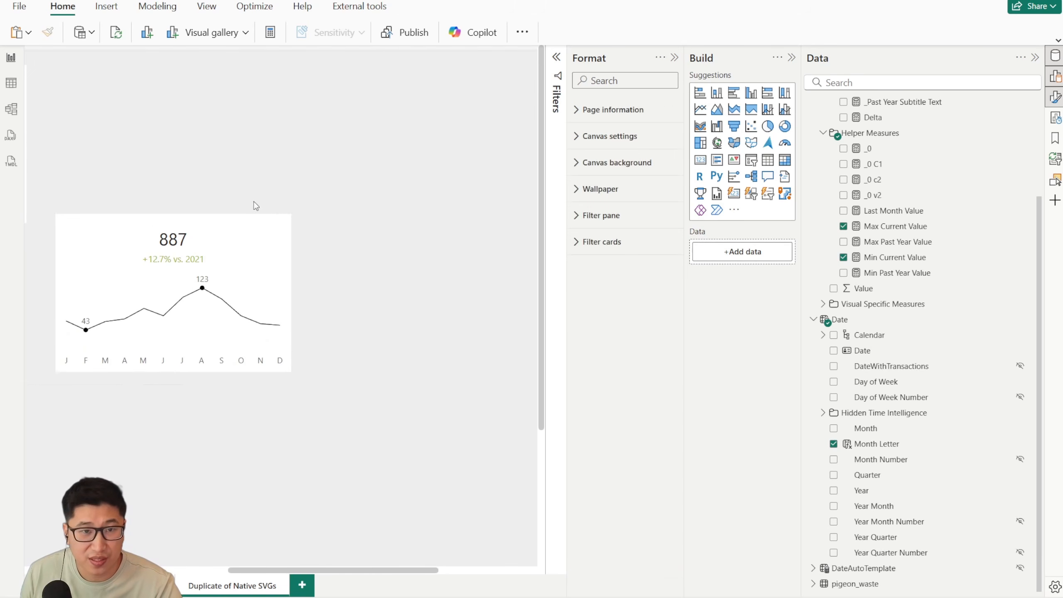
left_click_drag(251, 222, 234, 73)
left_click(332, 278)
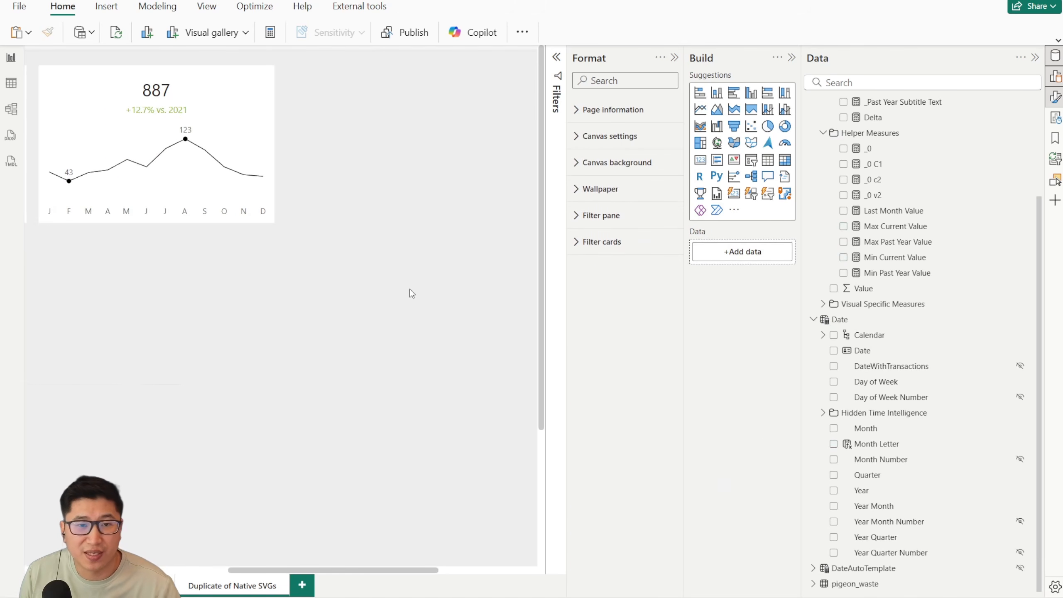
Close the formatting options and move the green and blue column-chart KPI down to the empty canvas area.
scroll(468, 309, "right", 5)
left_click_drag(446, 570, 268, 544)
scroll(379, 295, "down", 2)
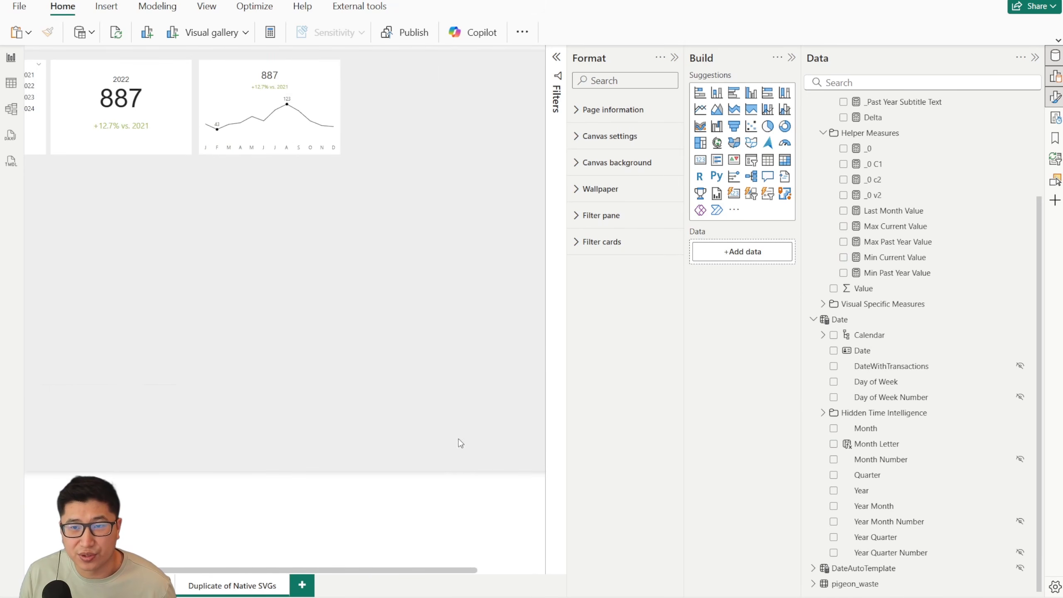
left_click(674, 58)
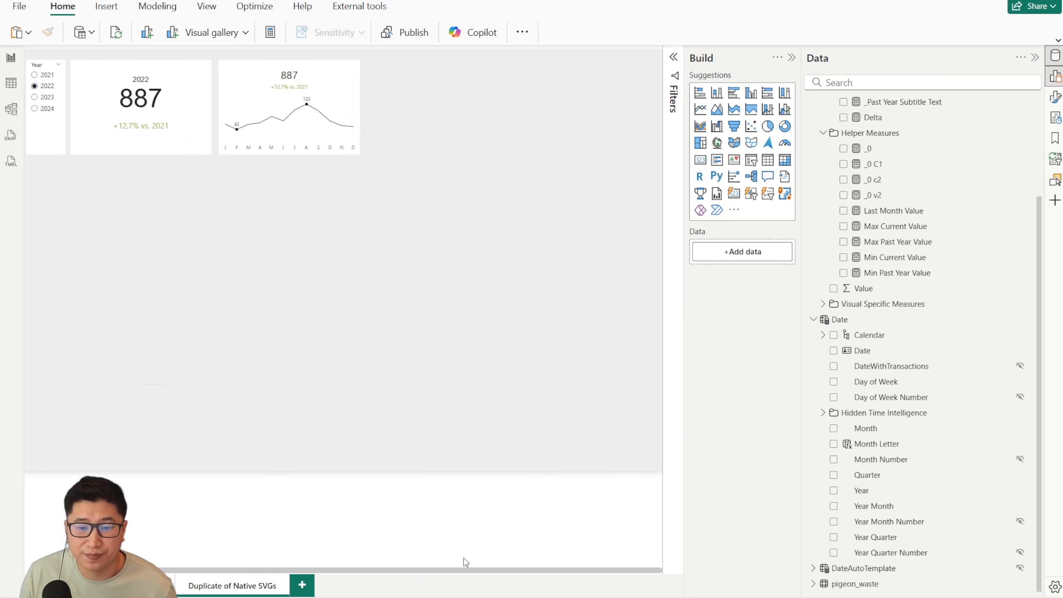
left_click_drag(466, 569, 369, 568)
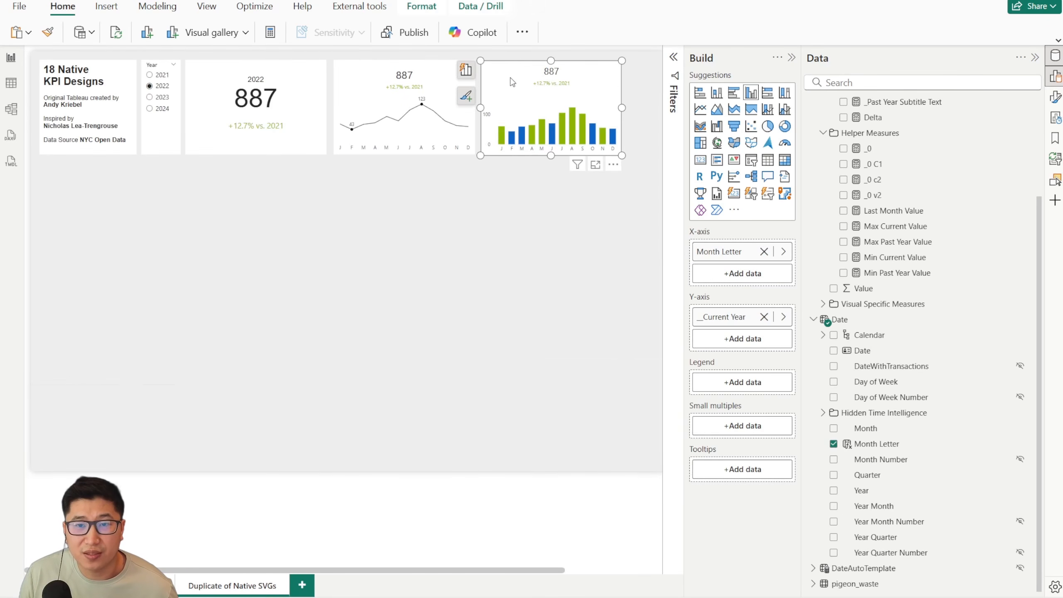
left_click_drag(494, 77, 229, 323)
left_click(452, 95)
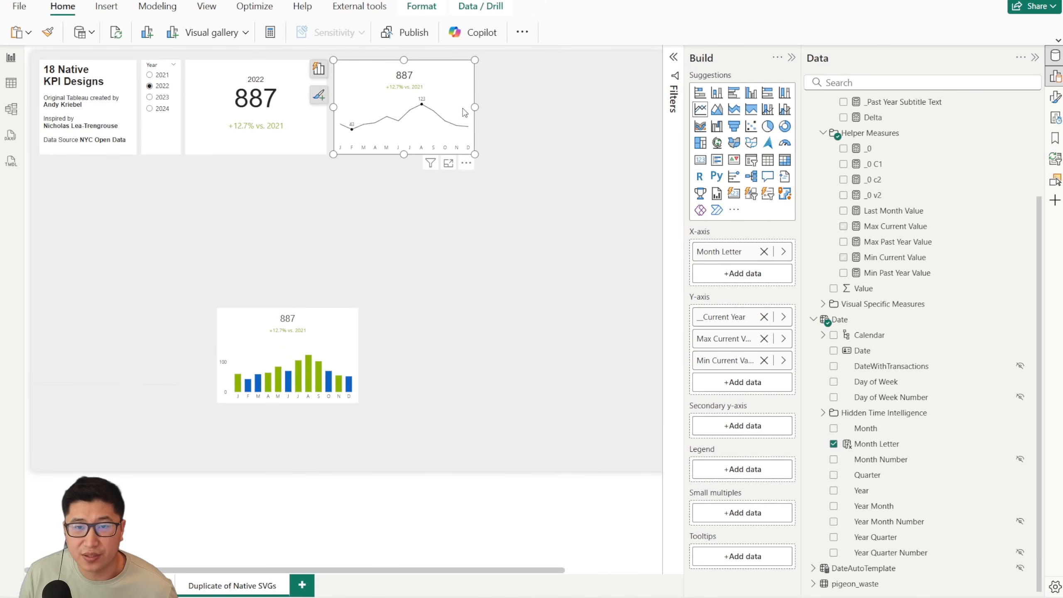
left_click(513, 218)
scroll(511, 568, "right", 3)
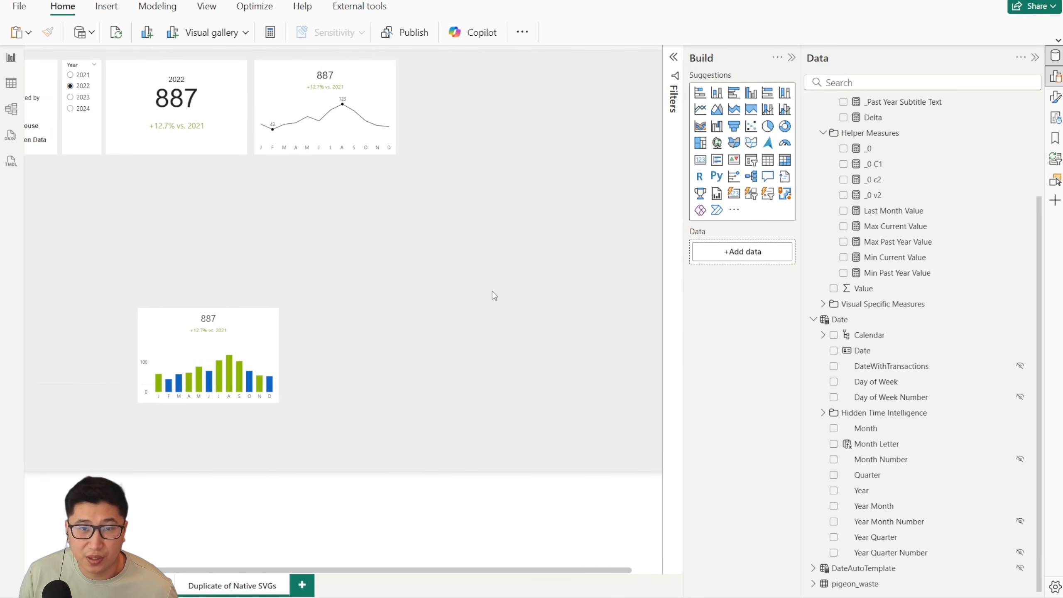
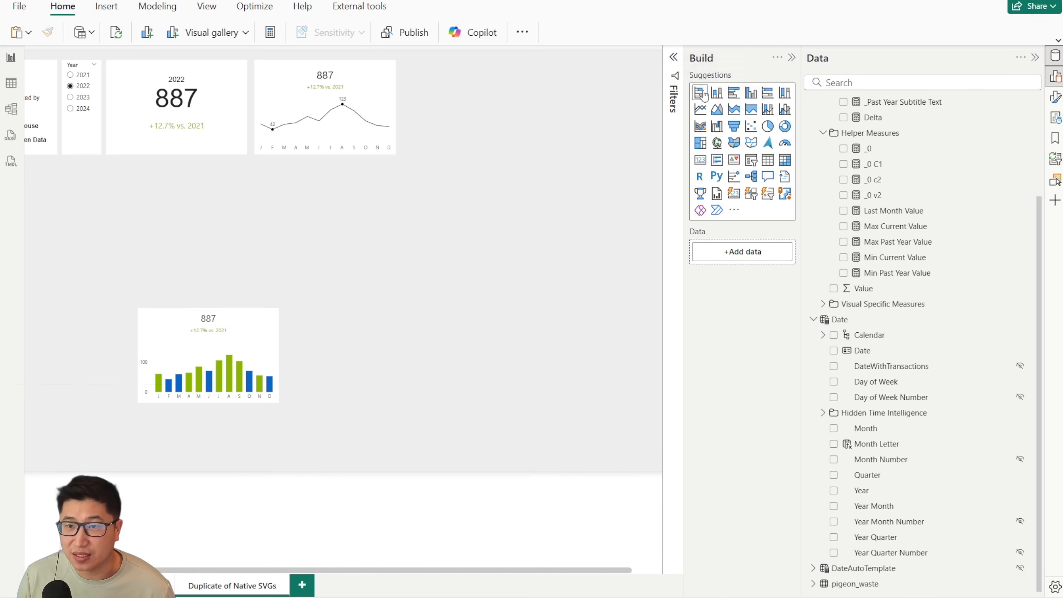
left_click(716, 93)
left_click_drag(54, 192, 502, 113)
scroll(502, 113, "up", 3)
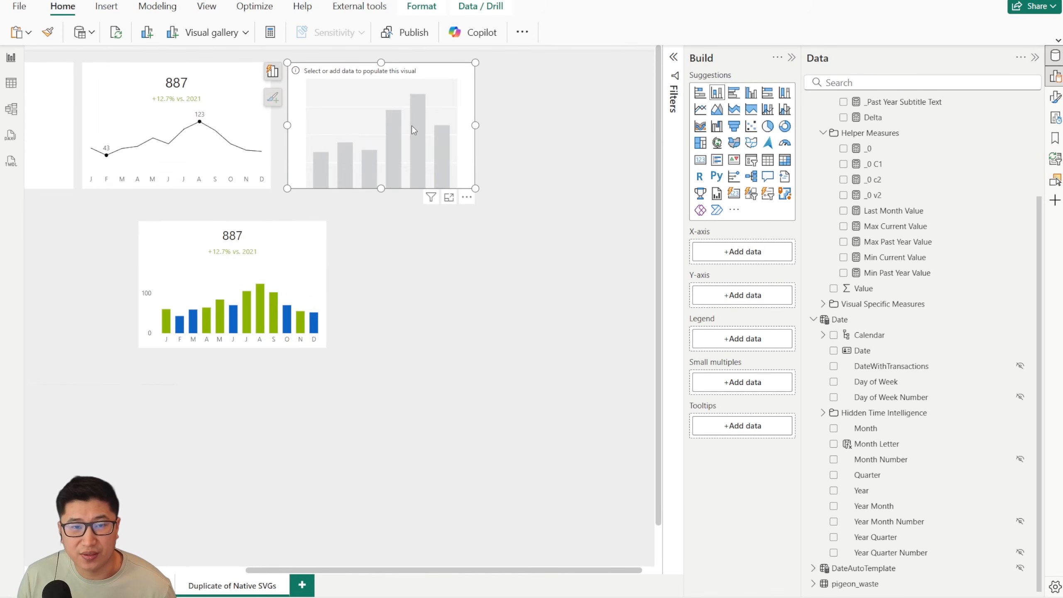
left_click_drag(411, 126, 498, 318)
key("Delete")
Duplicate the line-chart KPI and place the copy in the free slot directly beside it.
left_click(250, 97)
key("ctrl+c")
key("ctrl+v")
left_click_drag(250, 97, 439, 106)
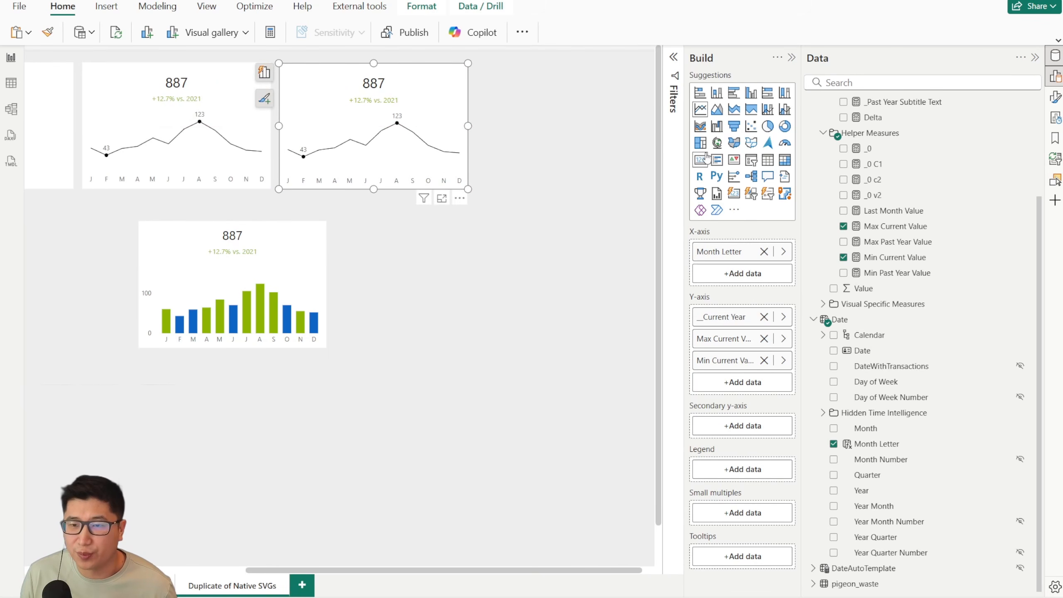
Remove all three measures from the copied chart's Y-axis and convert it to a stacked column chart.
left_click(764, 360)
left_click(764, 339)
left_click(764, 317)
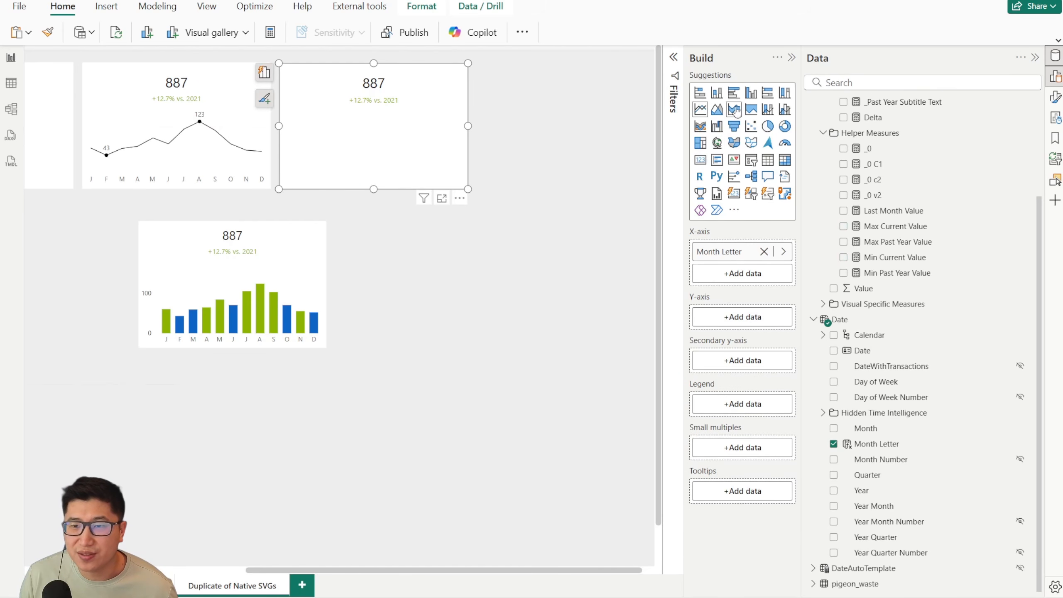
left_click(702, 95)
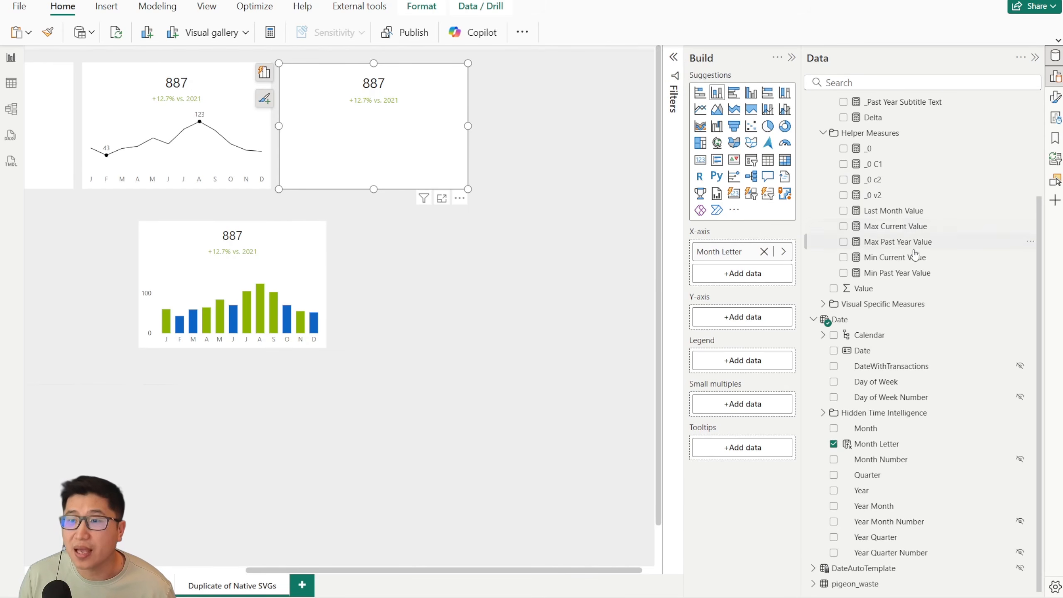
Add the __Current Year measure to the Y-axis of the new stacked column chart.
scroll(917, 260, "up", 3)
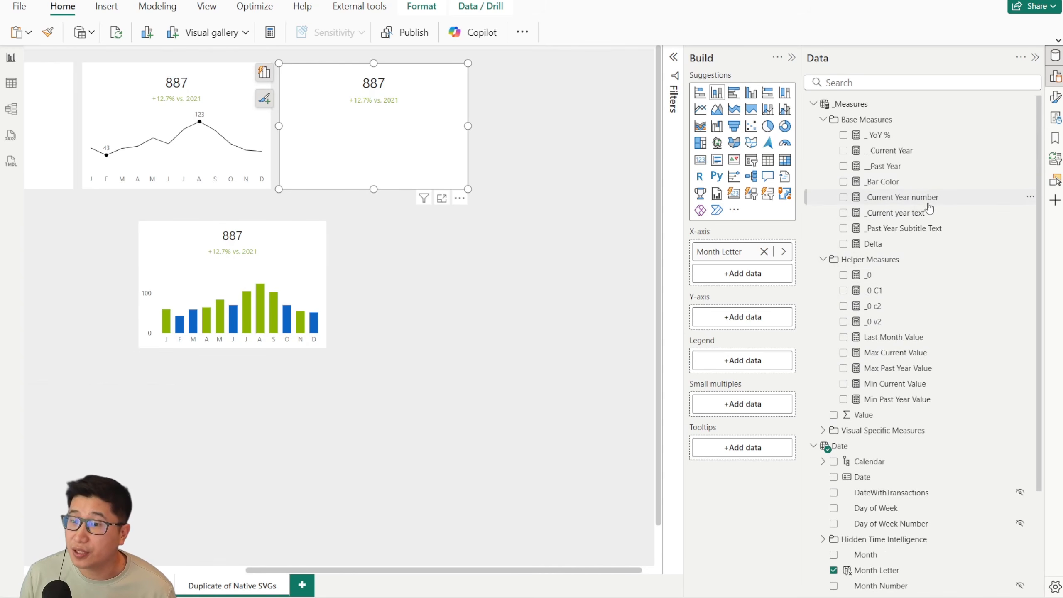
left_click_drag(894, 151, 748, 317)
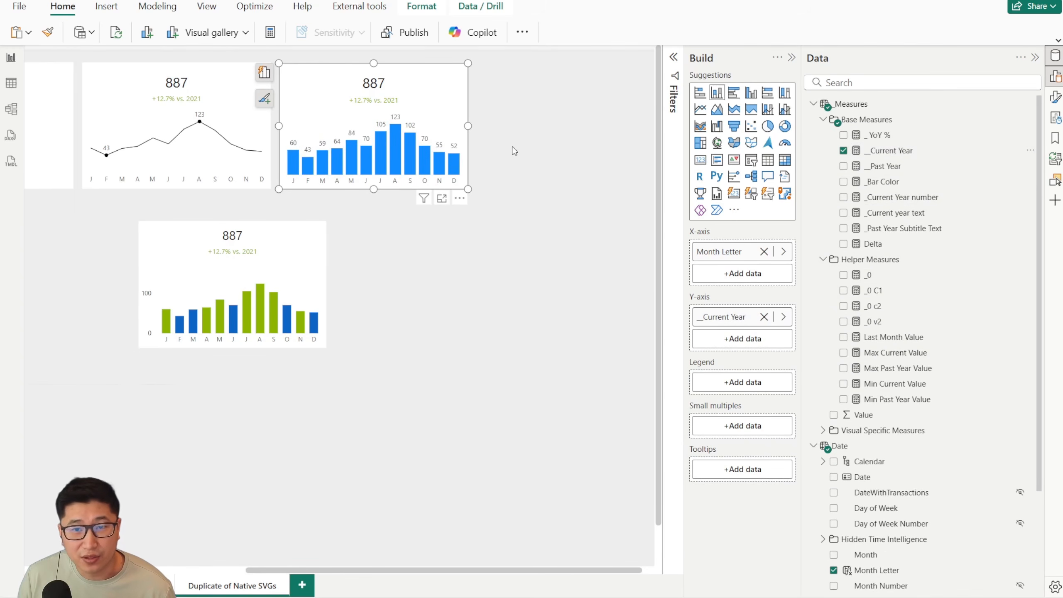
Turn on the Y-axis values and turn off the data labels on the new column chart.
left_click(1055, 97)
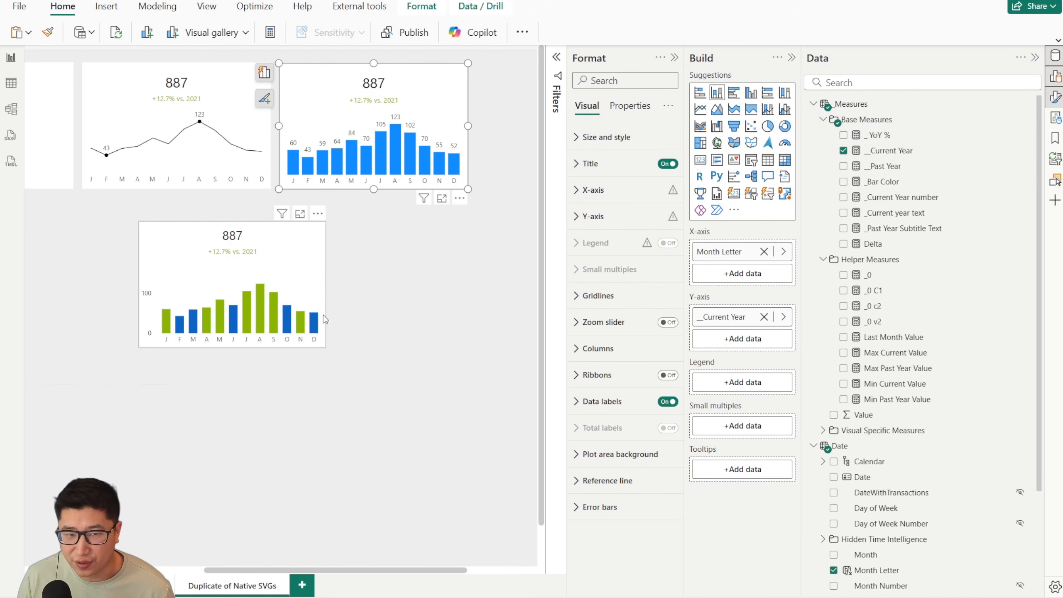
left_click(630, 216)
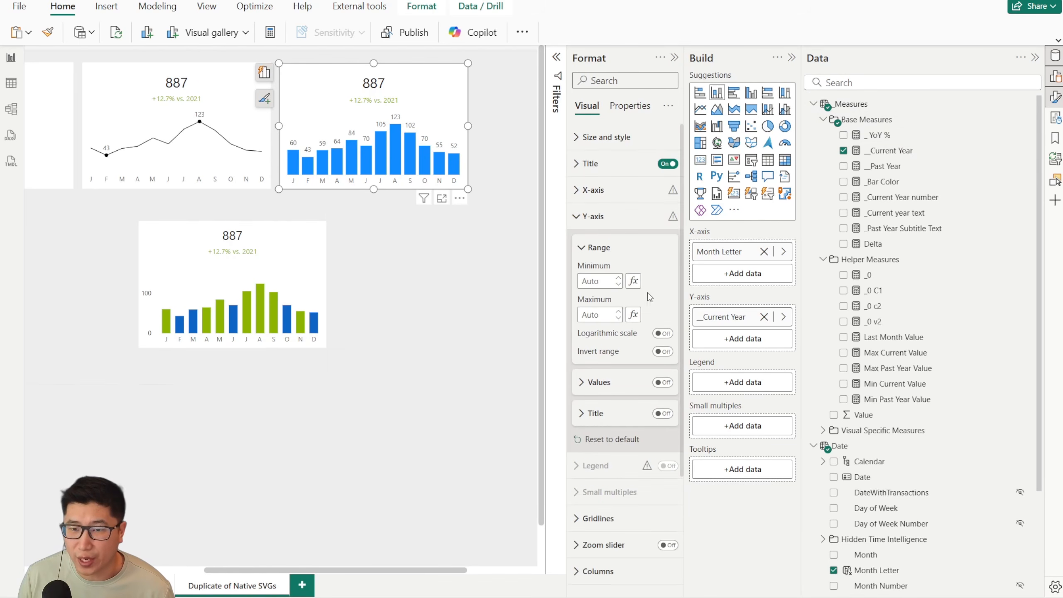
left_click(662, 383)
left_click(588, 215)
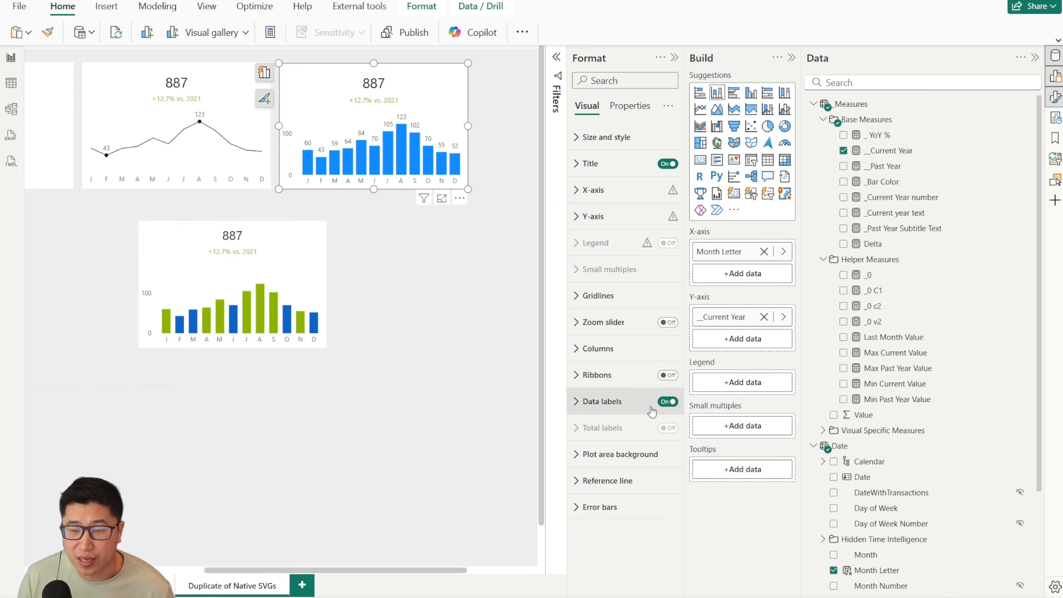
left_click(669, 402)
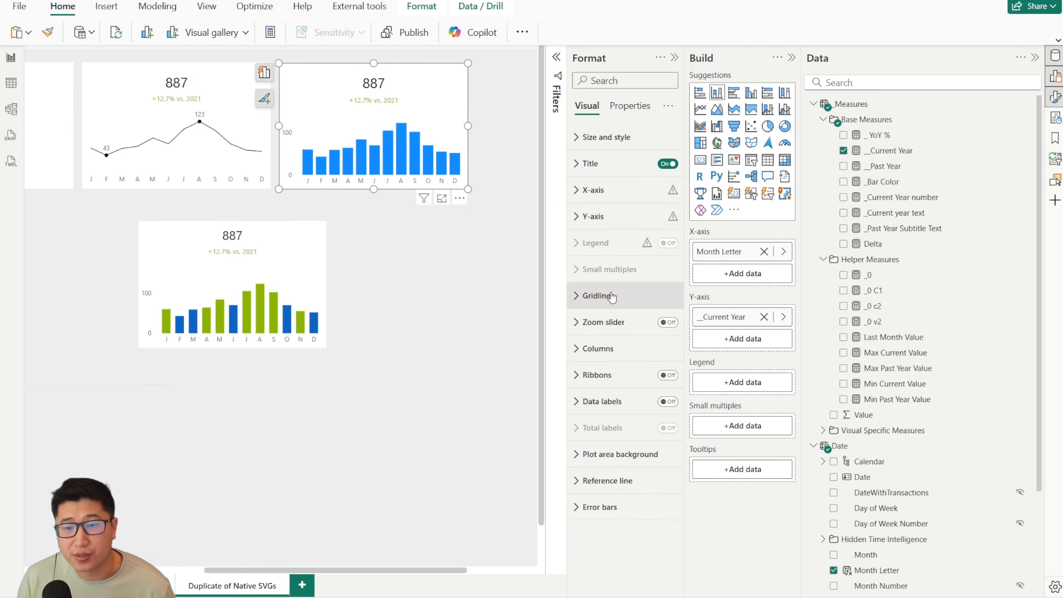
Colour the columns conditionally by field value, based on the _Bar Color measure.
left_click(635, 356)
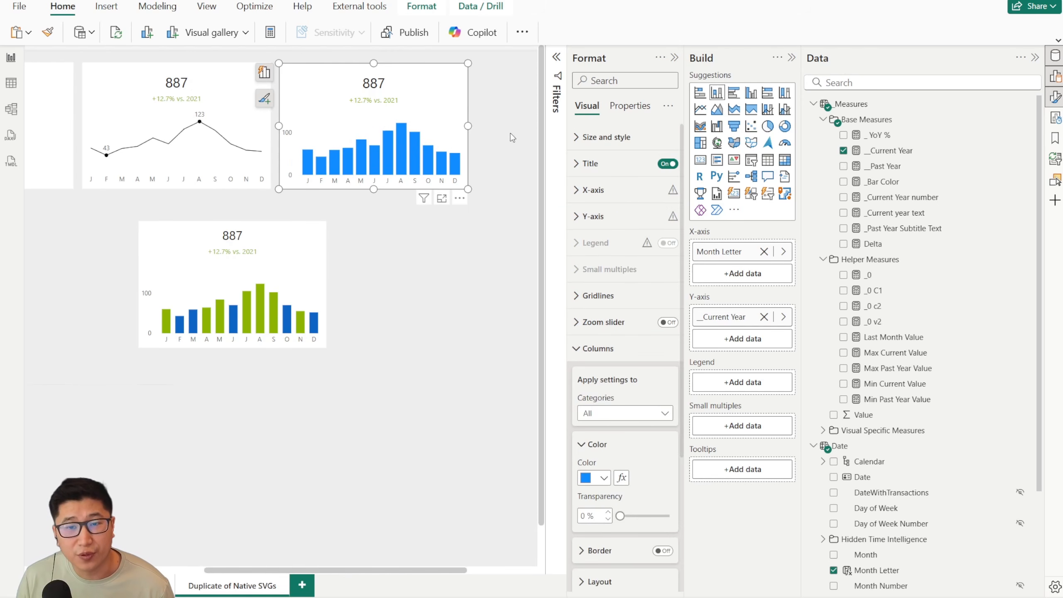
scroll(632, 356, "down", 3)
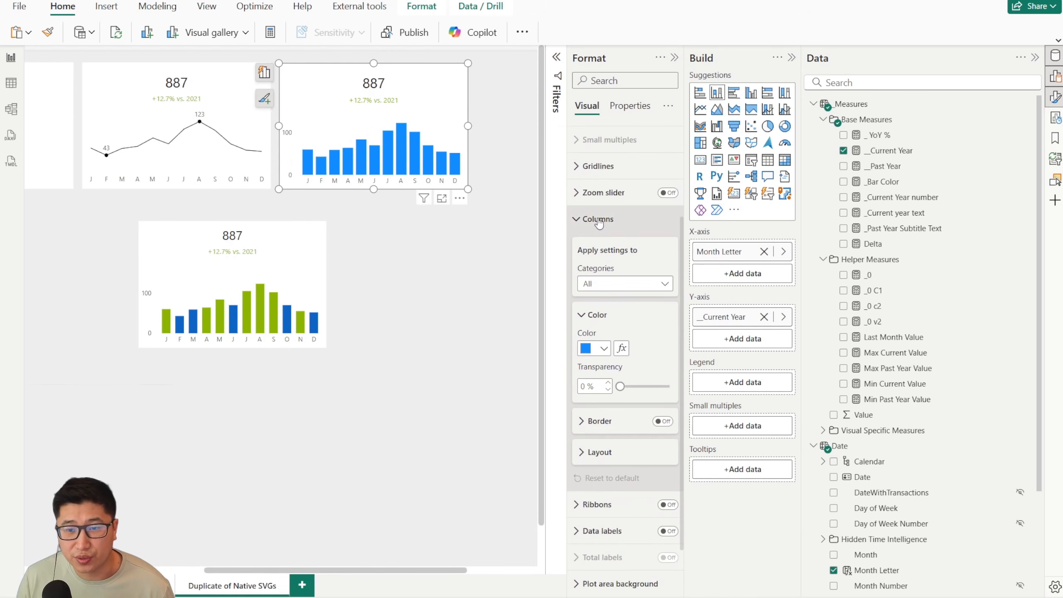
left_click(626, 355)
left_click(386, 168)
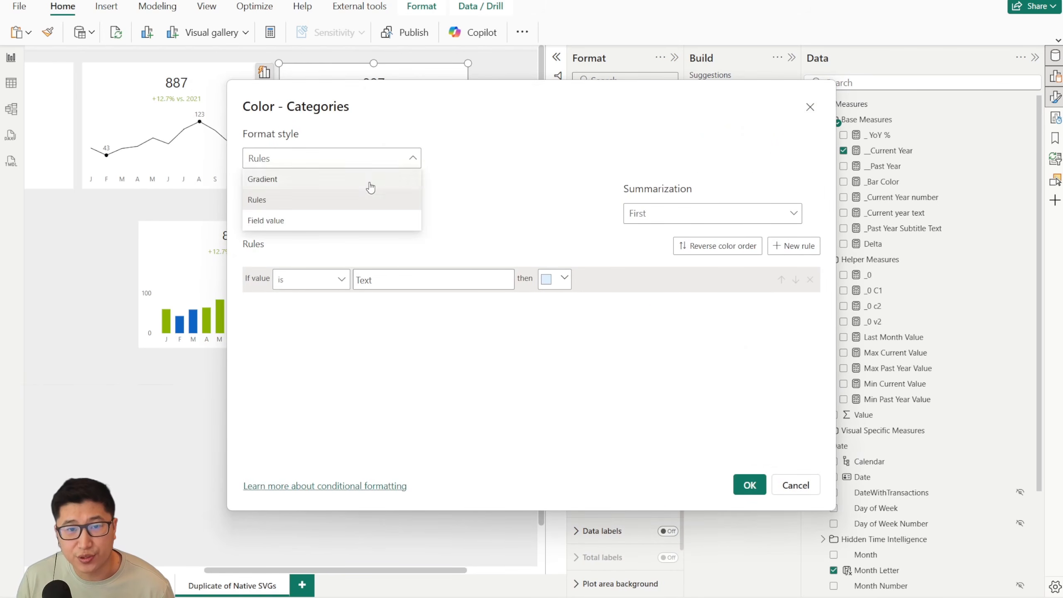
left_click(342, 219)
left_click(341, 218)
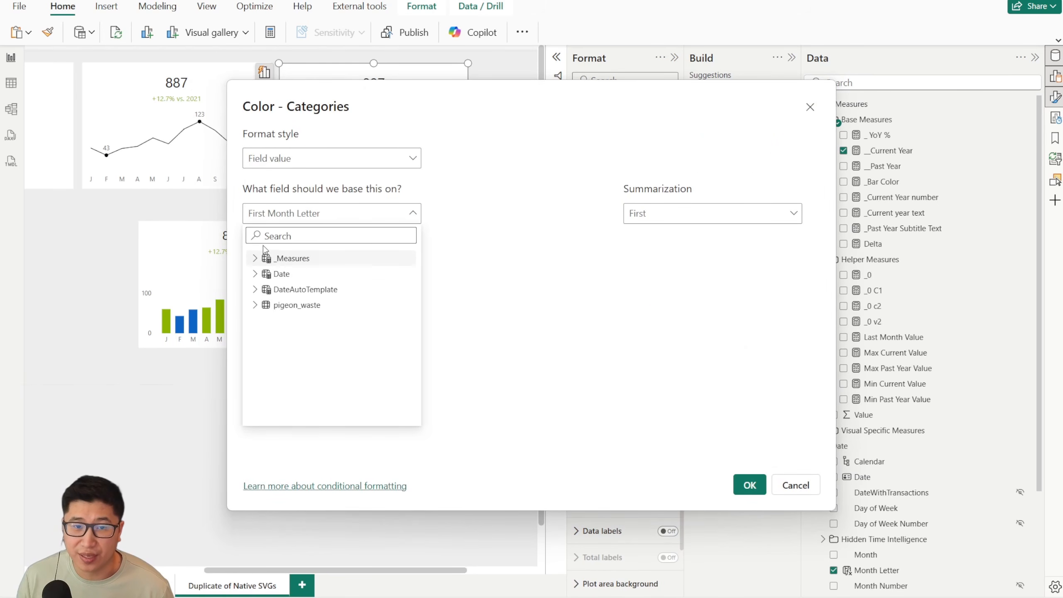
type("colo")
left_click(325, 296)
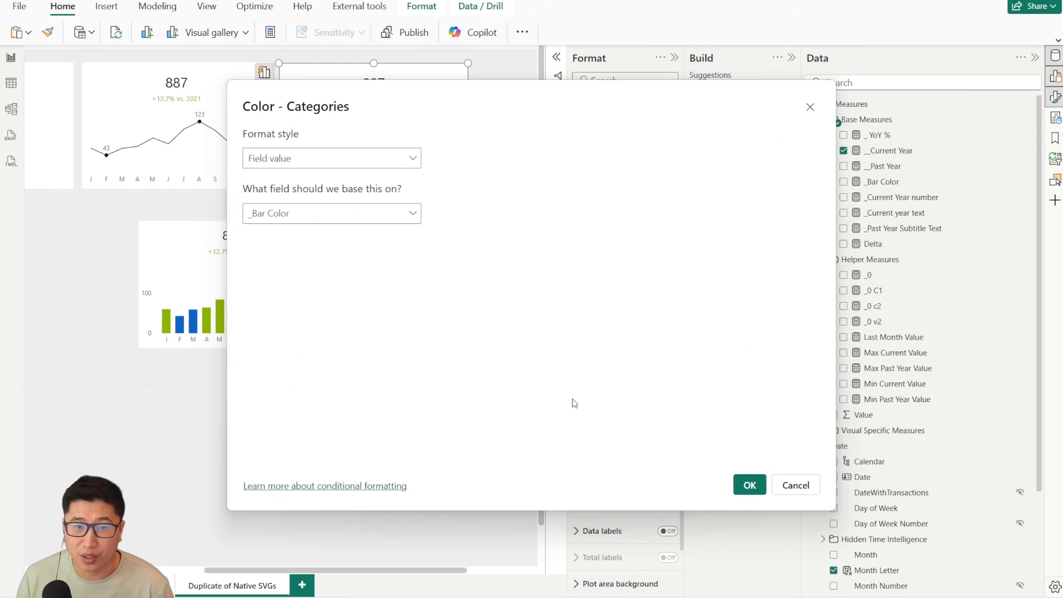
left_click(749, 485)
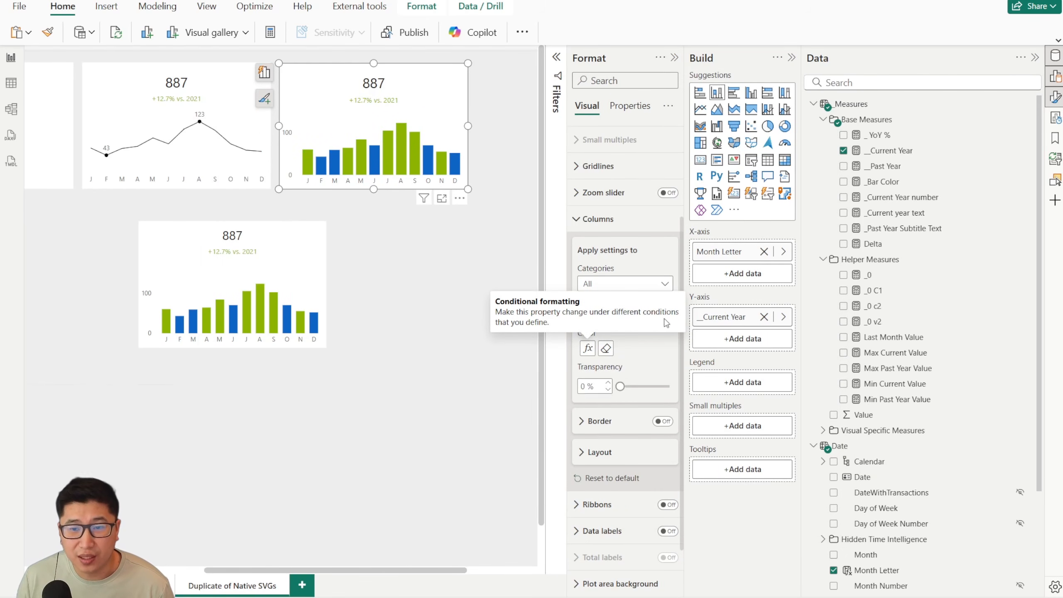
Set the space between categories in the column layout to 35%.
left_click(627, 233)
left_click(628, 349)
scroll(632, 331, "down", 4)
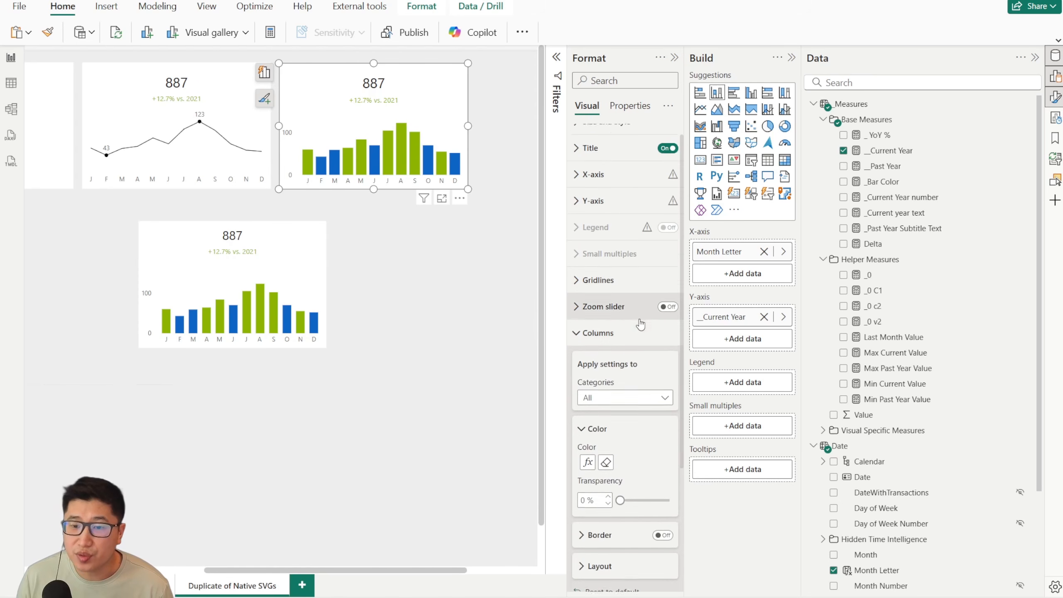
left_click(615, 398)
scroll(626, 344, "down", 3)
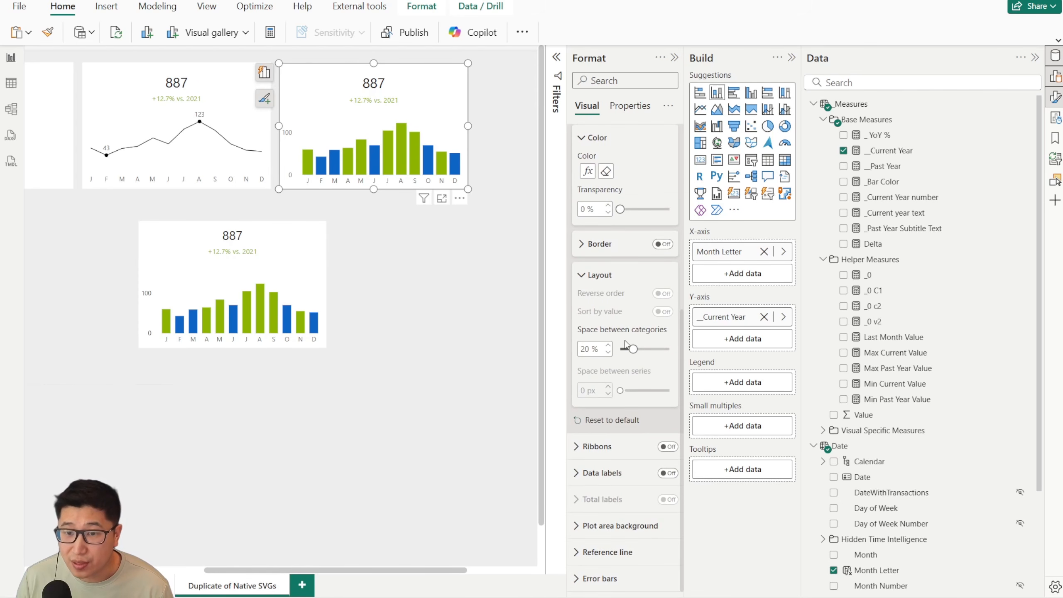
left_click_drag(634, 347, 650, 350)
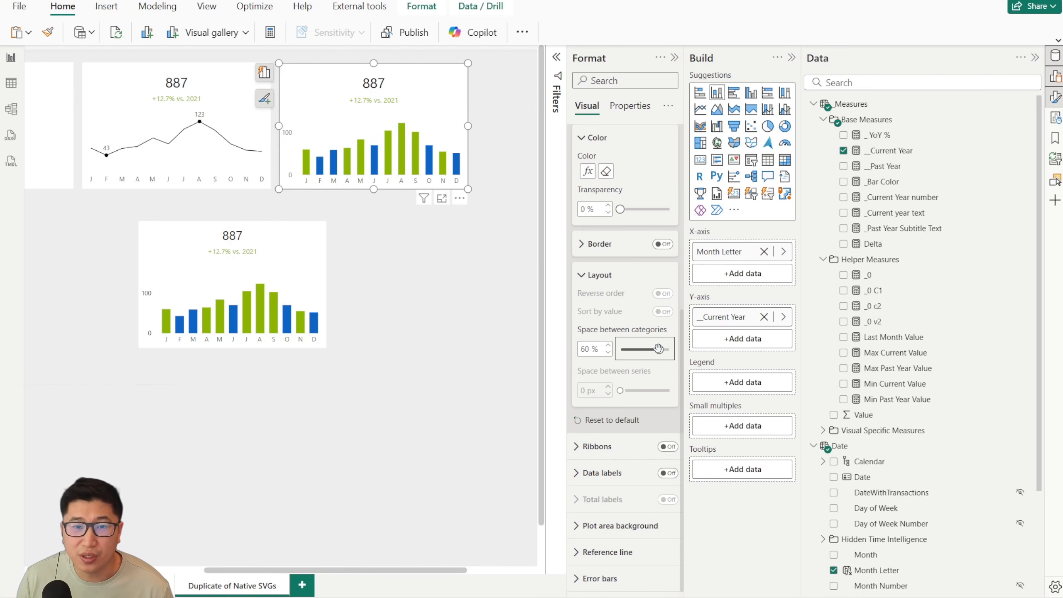
left_click_drag(658, 349, 643, 349)
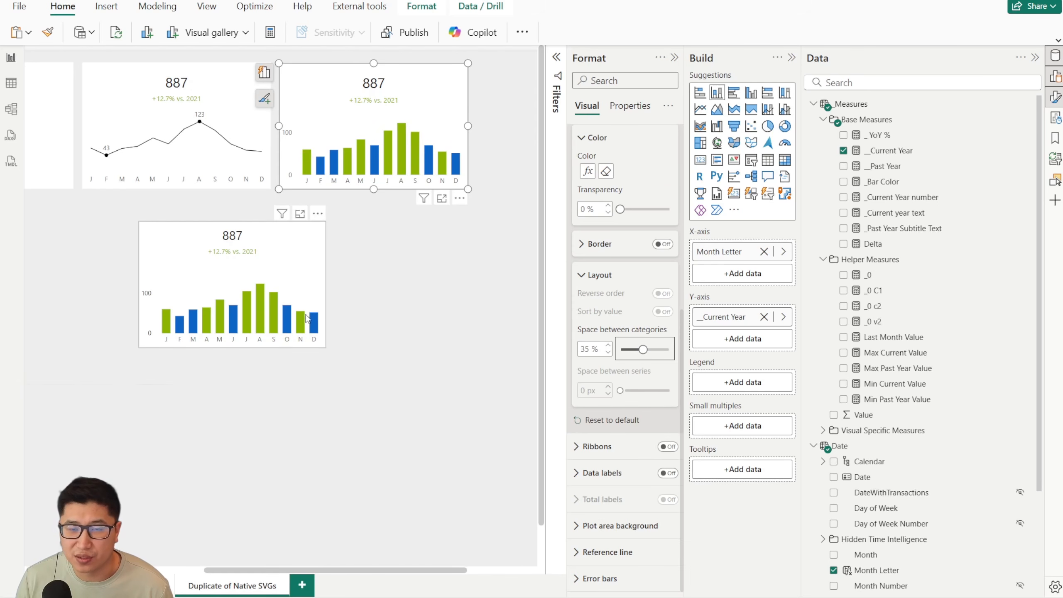
Delete the original green and blue column-chart KPI from the empty canvas area below the rebuilt one.
left_click(444, 300)
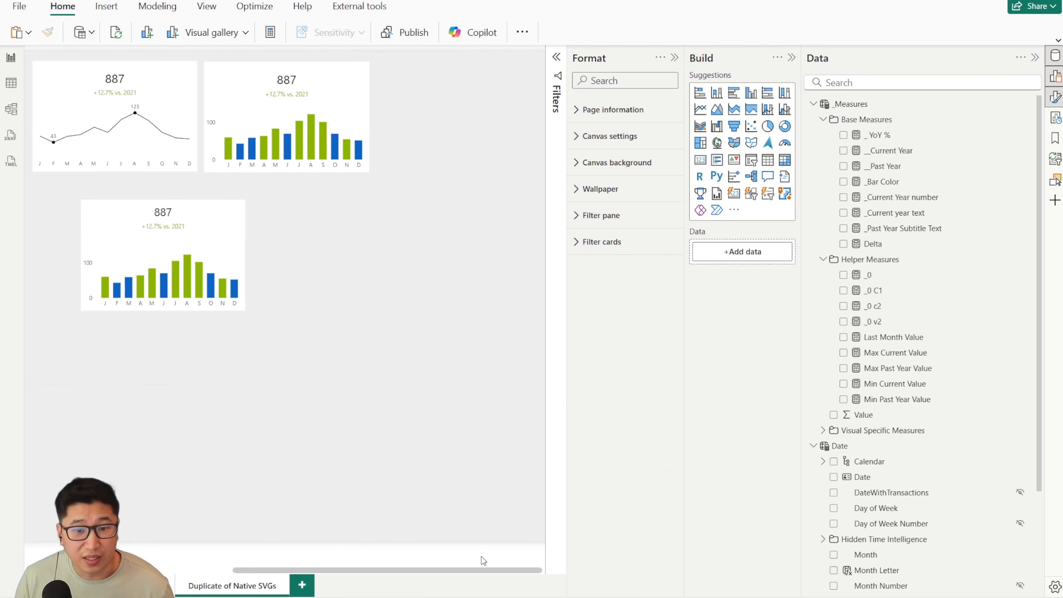
left_click(230, 238)
key("Delete")
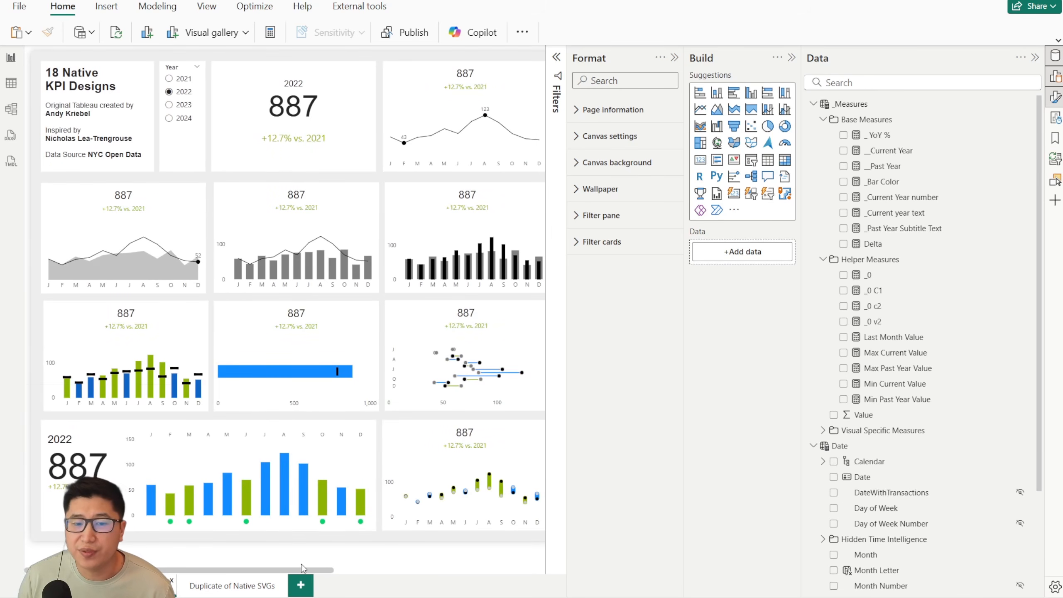
Copy the KPI comparing current and past year lines from the original page and paste it onto the duplicated page.
scroll(408, 145, "right", 5)
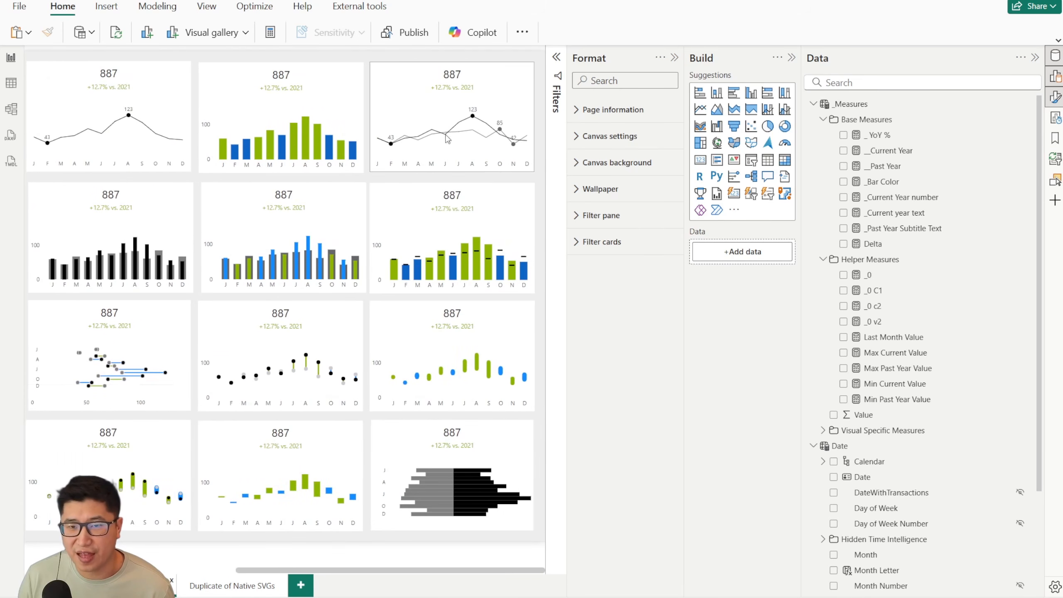
left_click(408, 95)
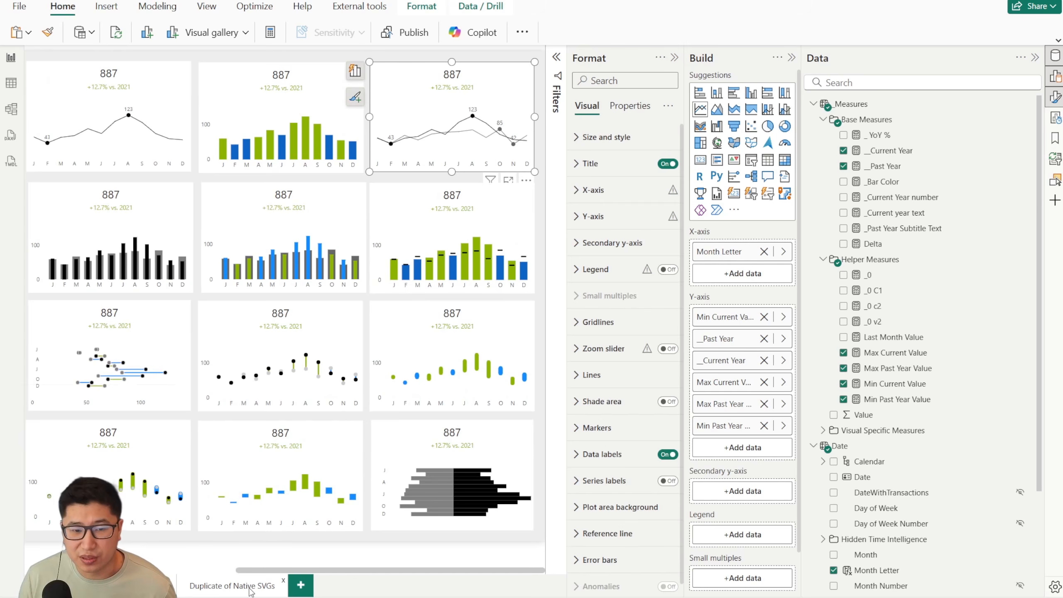
left_click(261, 586)
scroll(371, 563, "right", 5)
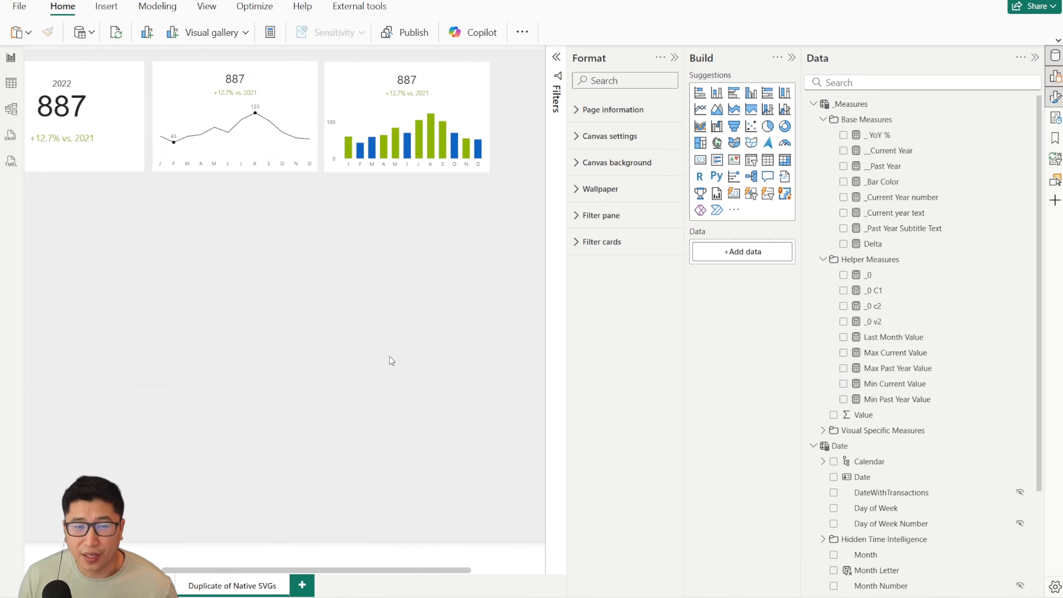
scroll(247, 269, "down", 2)
key("ctrl+v")
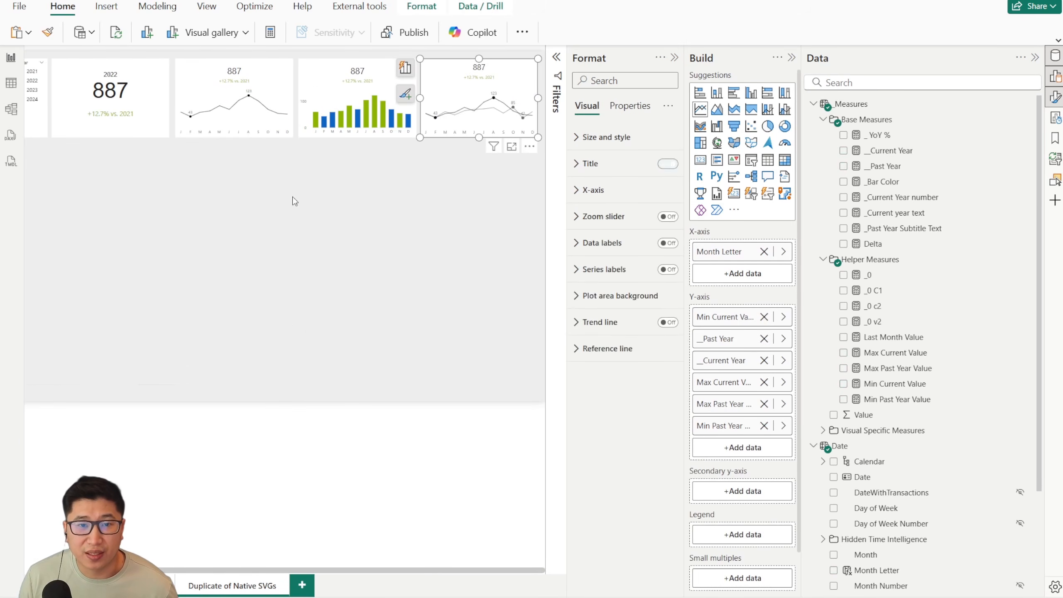
Move the pasted two-line KPI into the empty area directly below the column-chart KPI as a reference.
left_click_drag(441, 105, 329, 245)
scroll(455, 345, "up", 4)
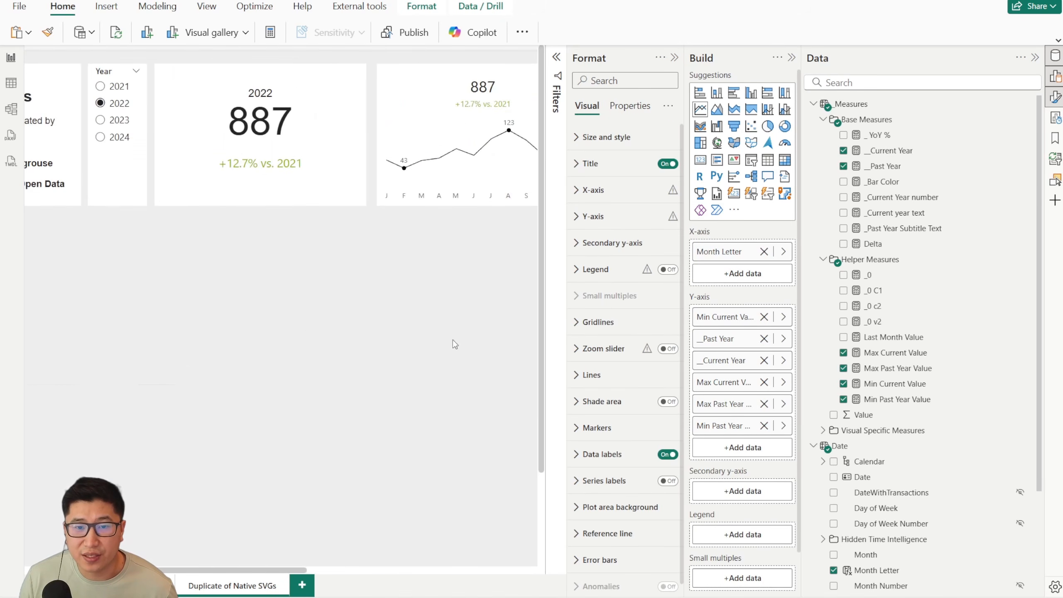
left_click_drag(285, 571, 491, 570)
left_click_drag(291, 356, 276, 255)
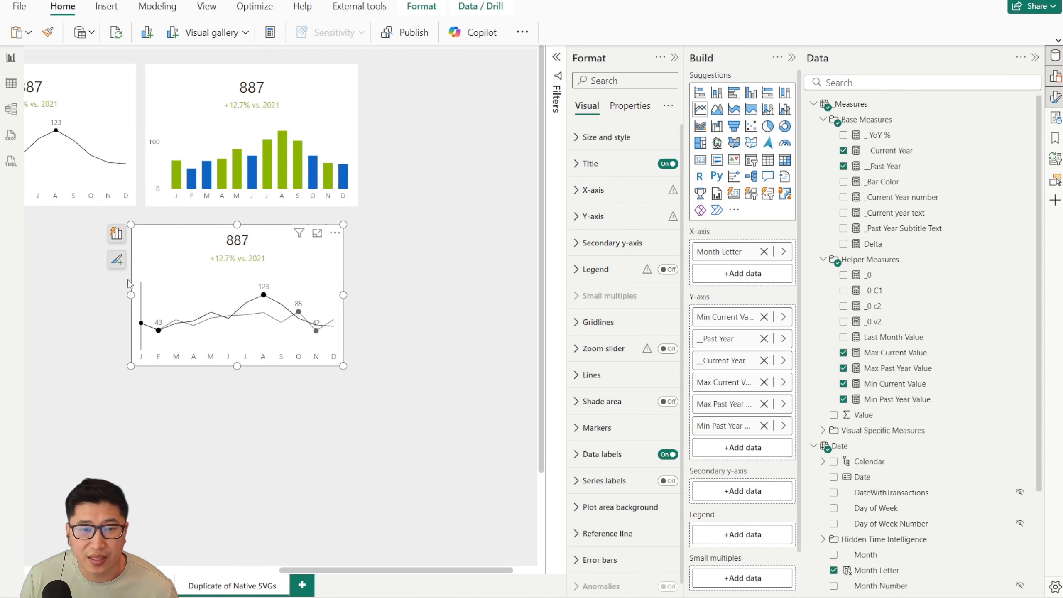
Duplicate the single-line KPI and place the copy in the free slot beside the column-chart KPI.
left_click(83, 148)
scroll(416, 437, "down", 2)
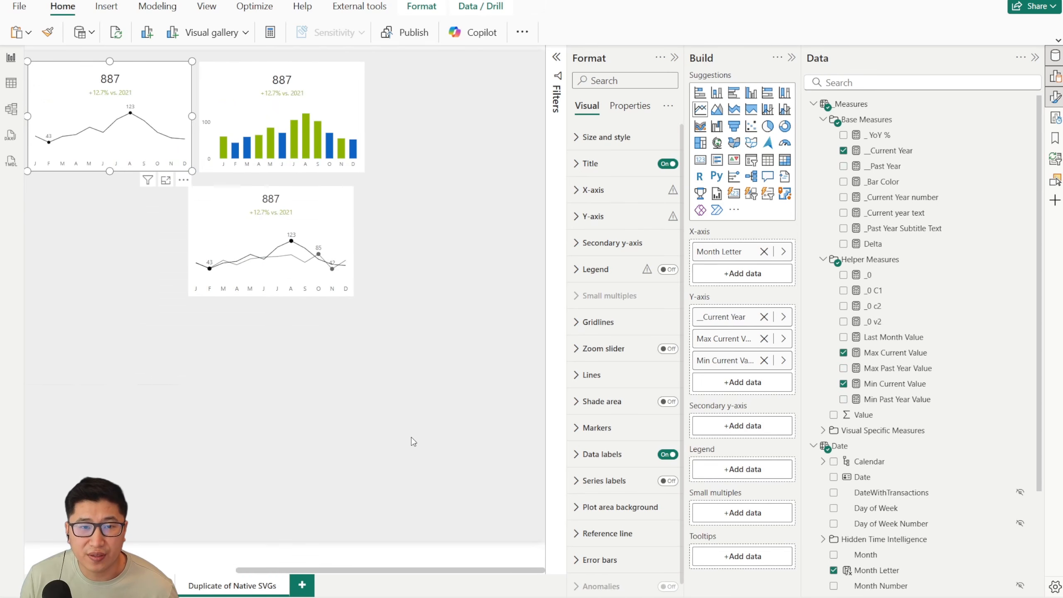
left_click_drag(119, 92, 485, 82)
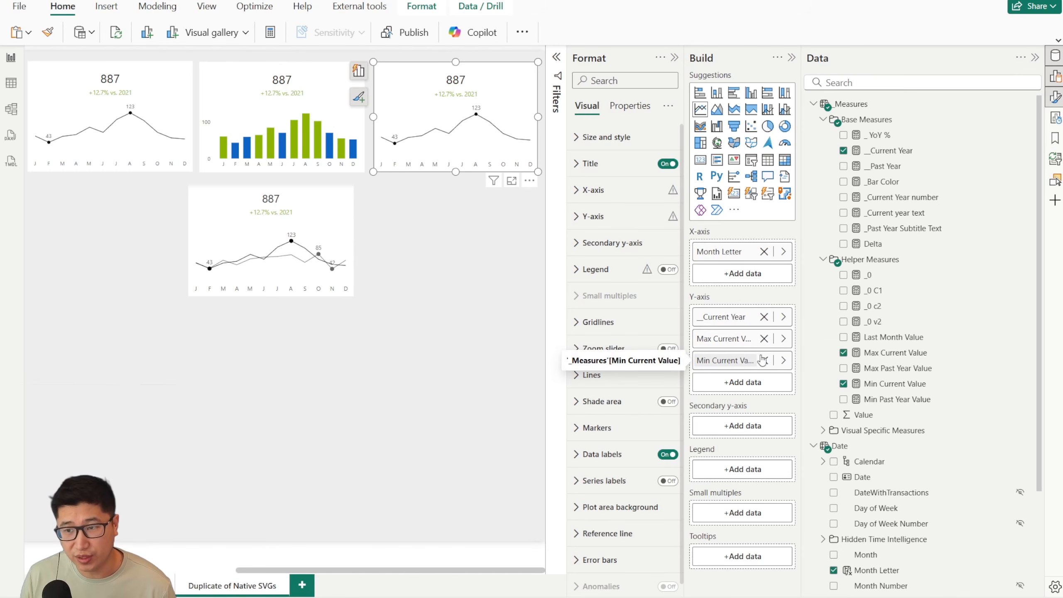
Add the __Past Year, Max Past Year Value and Min Past Year Value measures to the copied line chart's Y-axis.
left_click_drag(898, 166, 751, 381)
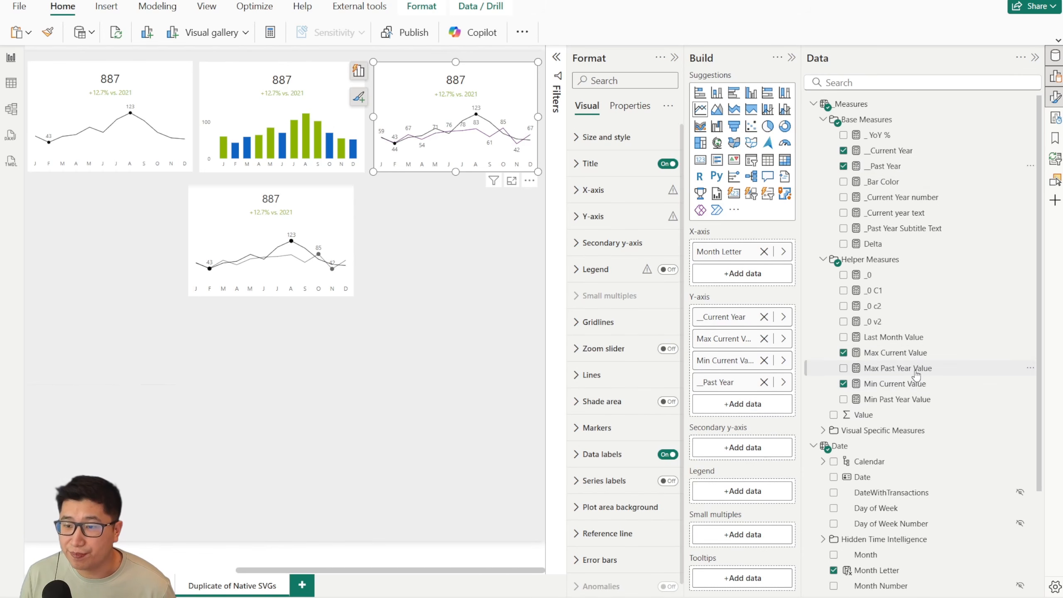
left_click_drag(915, 374, 751, 405)
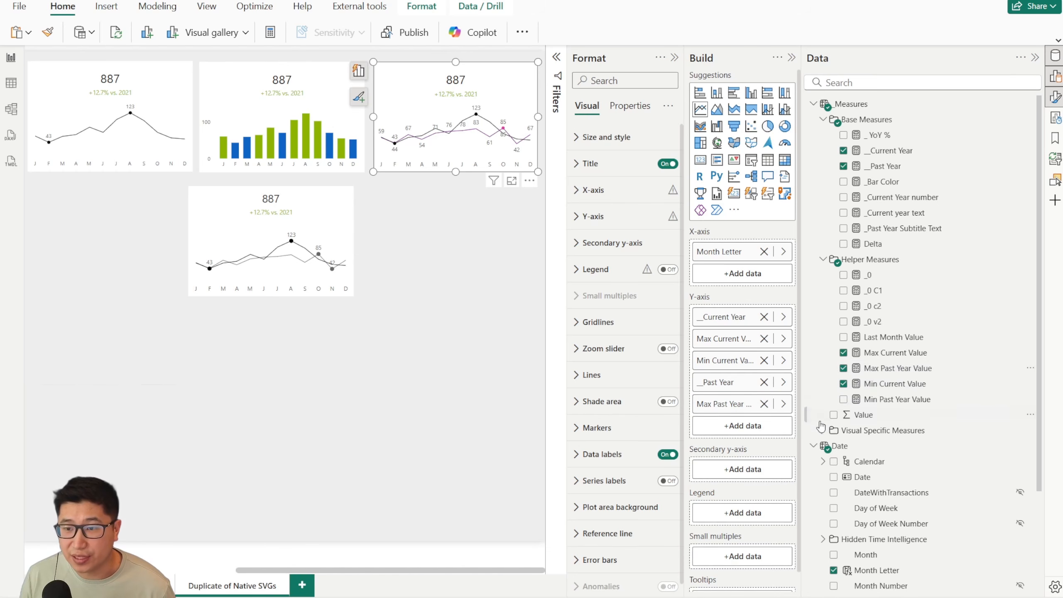
left_click_drag(894, 405, 751, 424)
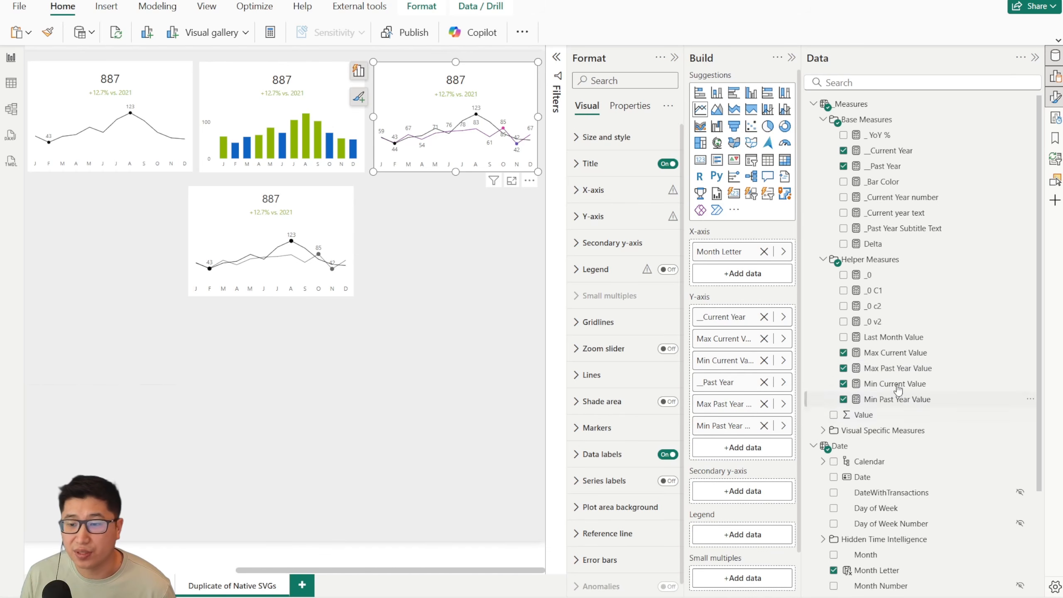
Examine the formulas of the __Past Year and Max Past Year Value measures, and close the formula editor without editing.
left_click(879, 167)
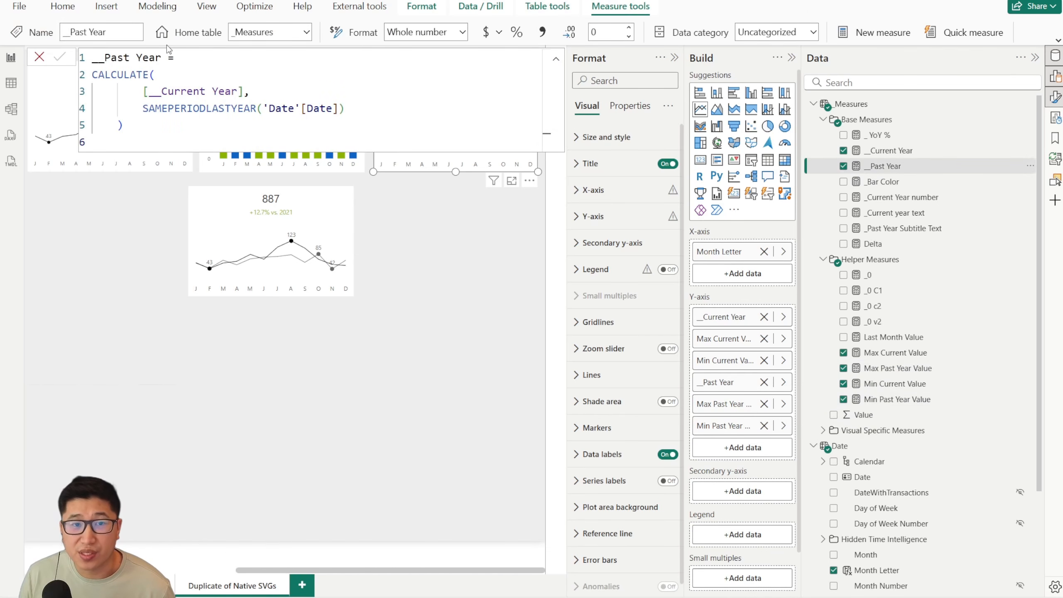
left_click_drag(110, 65, 243, 125)
left_click(243, 125)
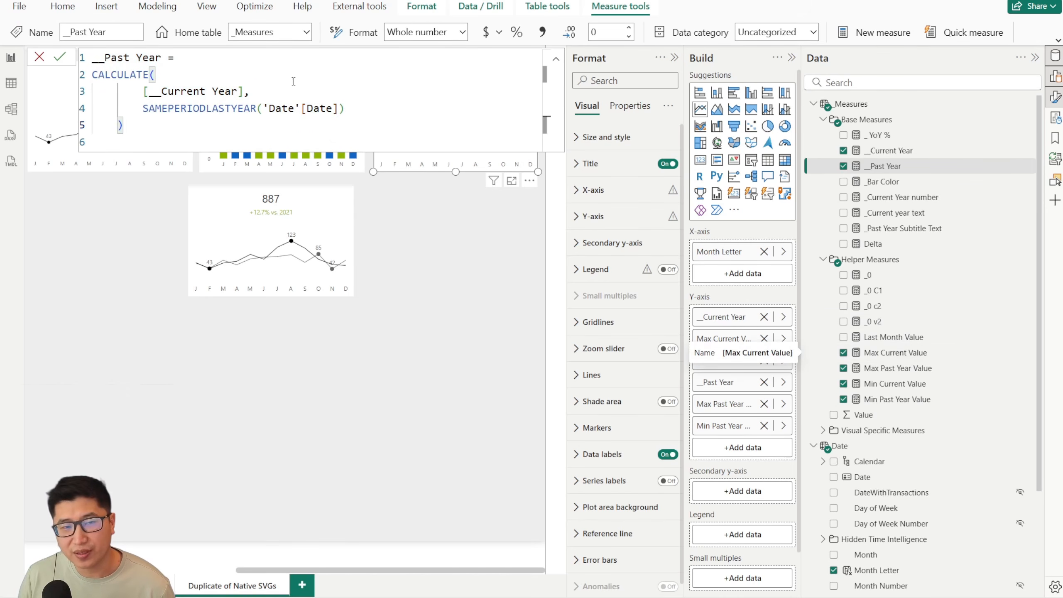
left_click_drag(167, 108, 377, 107)
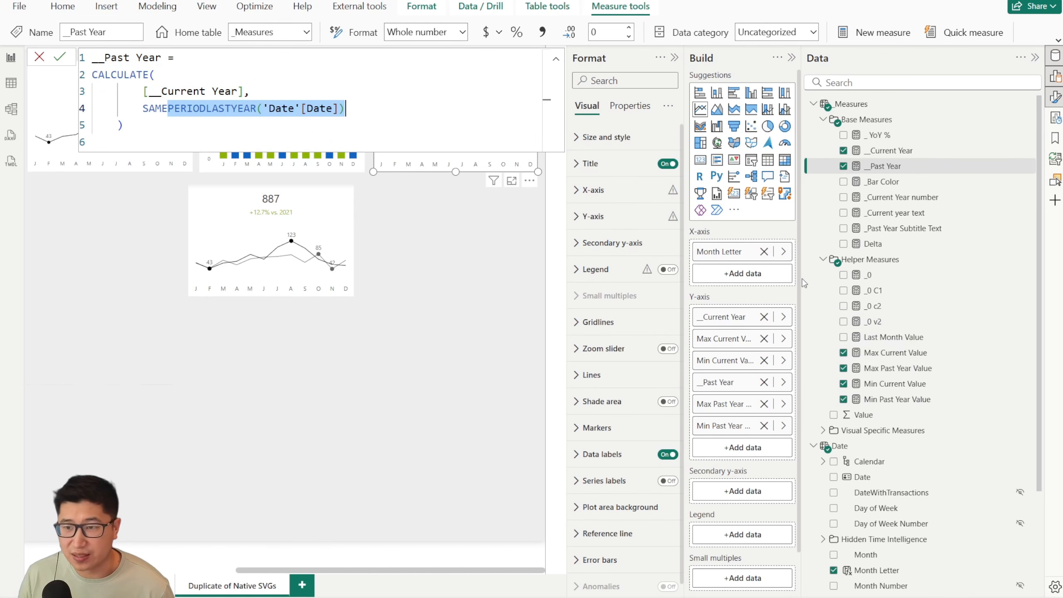
left_click(897, 368)
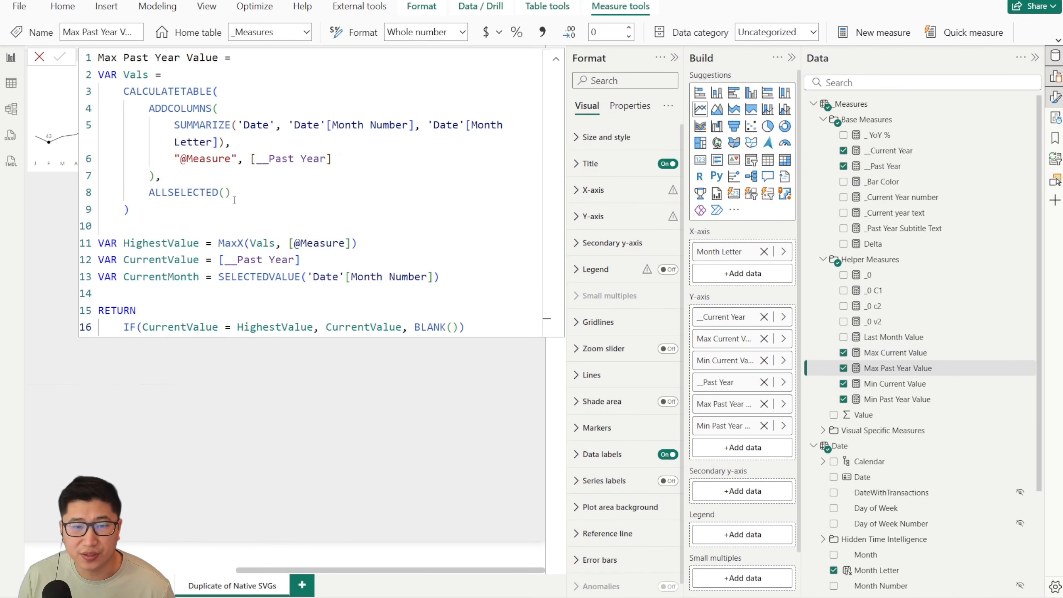
left_click_drag(251, 159, 332, 160)
left_click(359, 243)
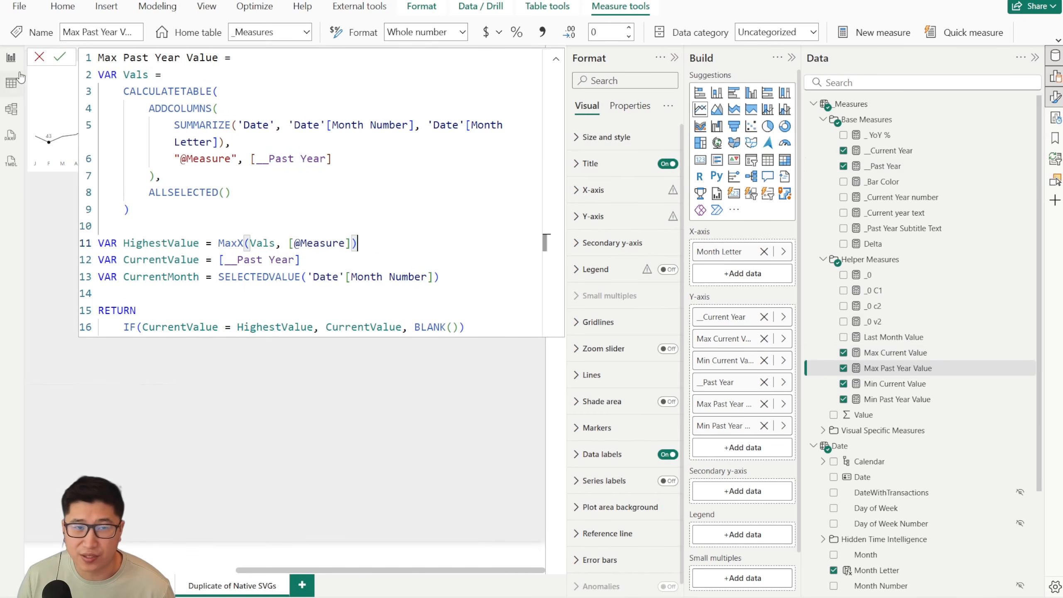
left_click(41, 58)
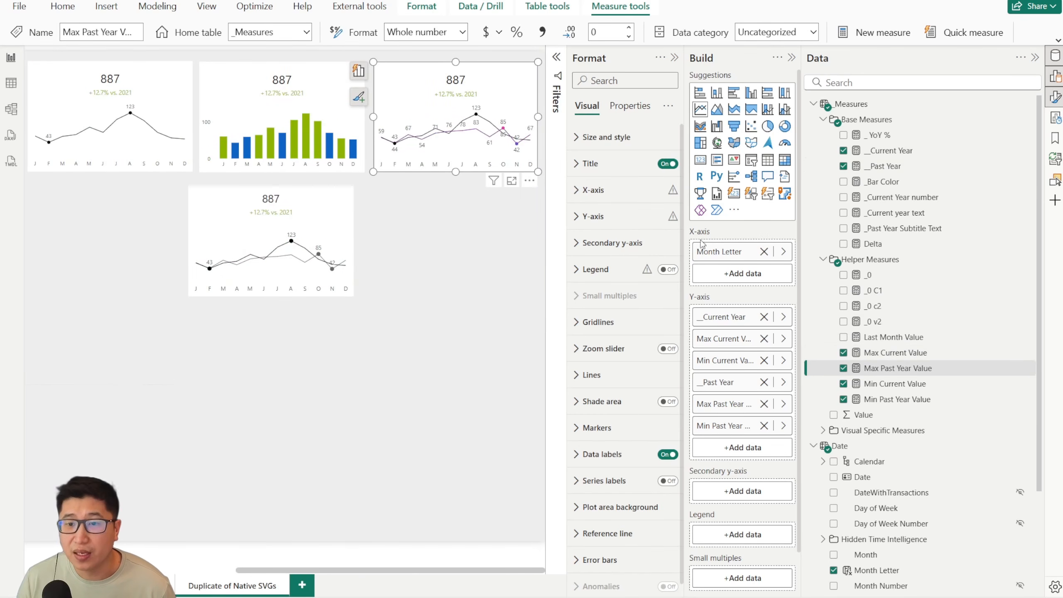
Hide the data labels for the __Past Year series on the copied line chart, and open its line settings.
left_click(602, 454)
scroll(624, 418, "down", 5)
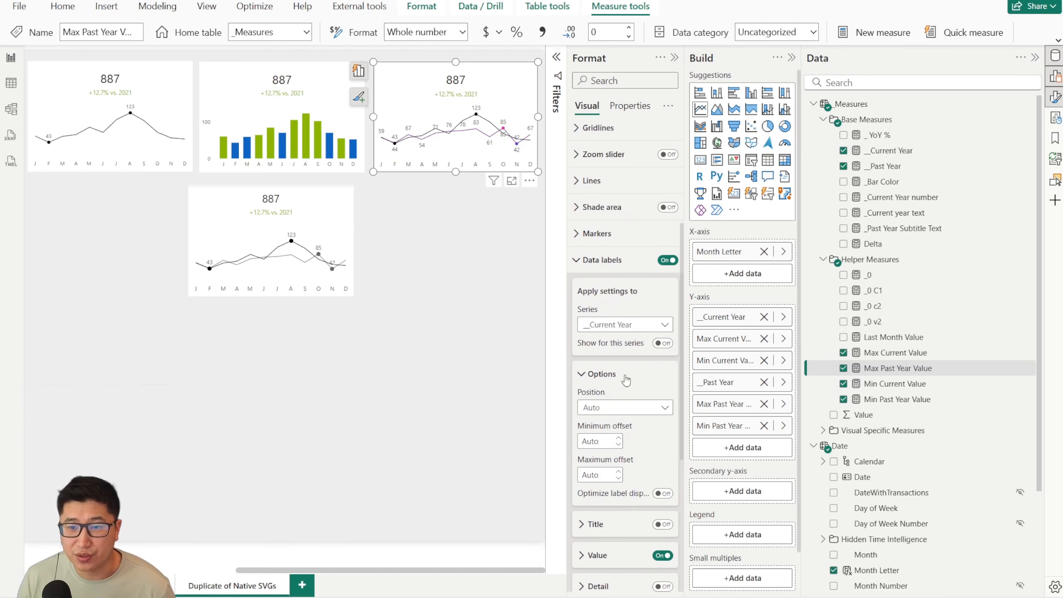
left_click(627, 326)
left_click(630, 404)
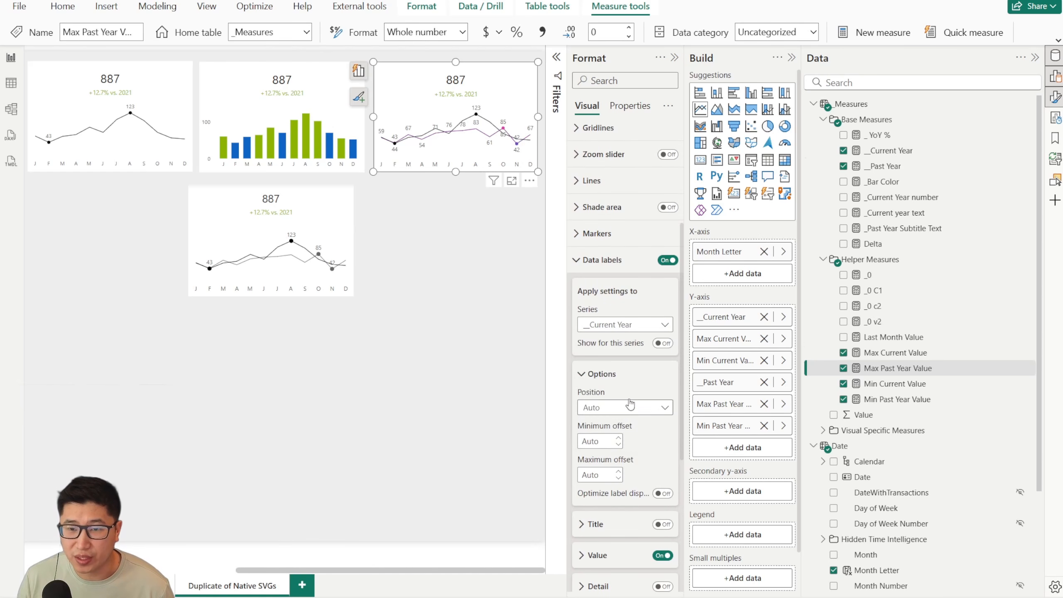
left_click(664, 343)
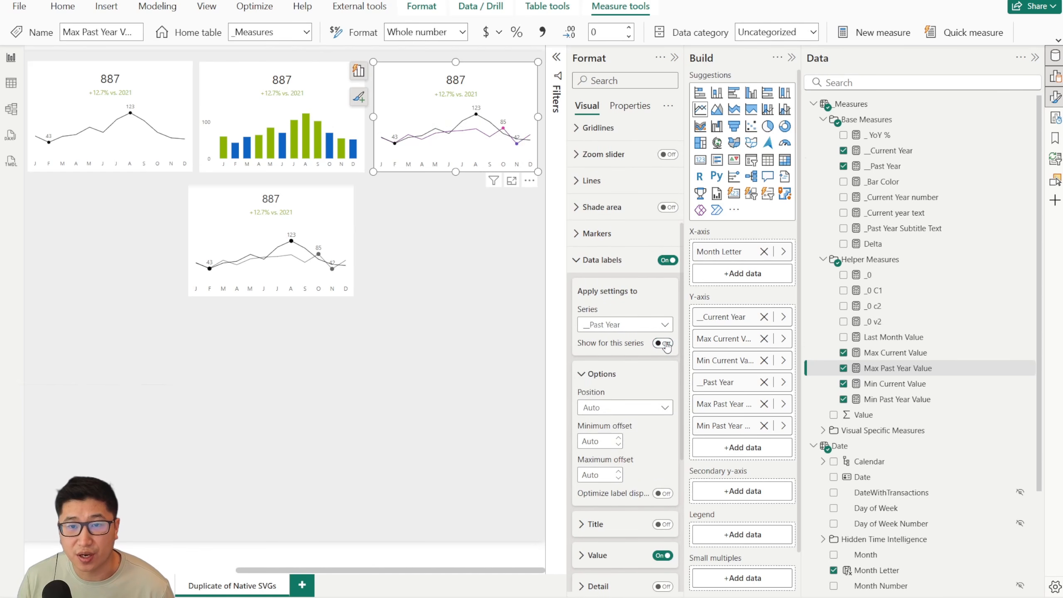
left_click(603, 262)
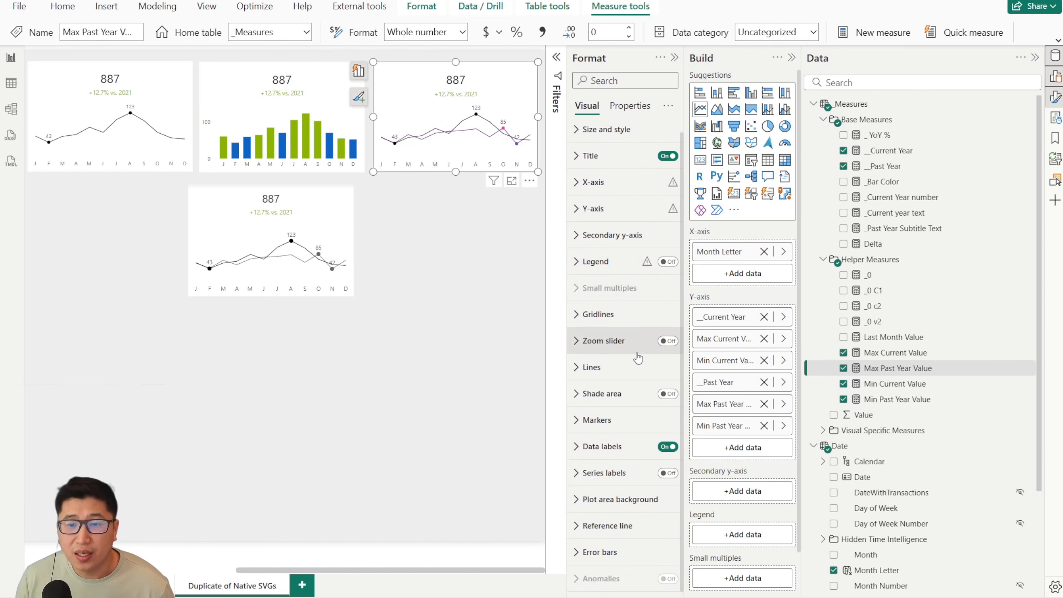
left_click(635, 366)
Show the copied line chart's legend, and hide it again.
scroll(631, 365, "down", 1)
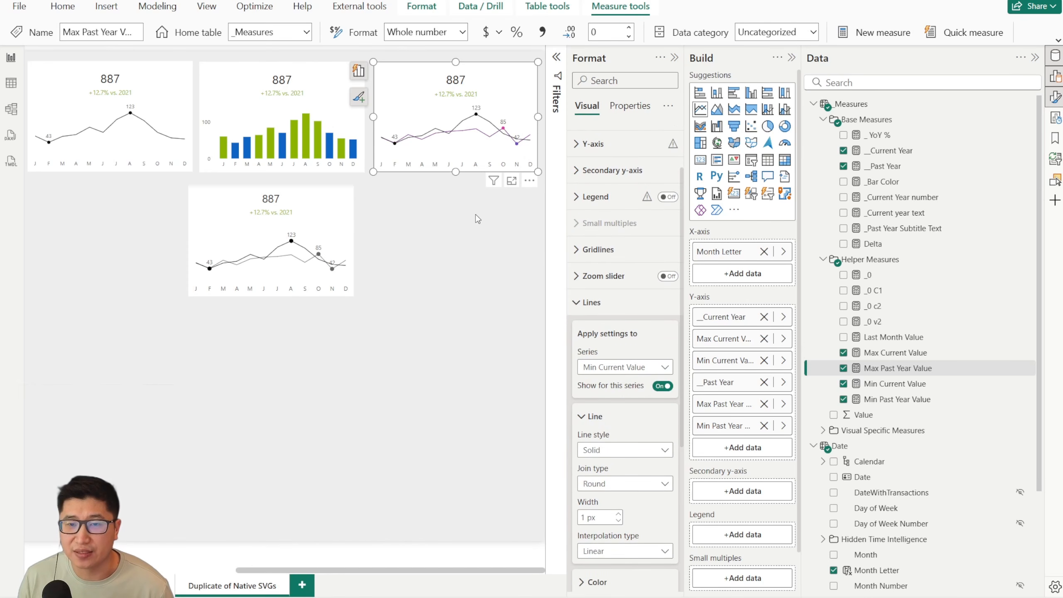
scroll(664, 284, "up", 1)
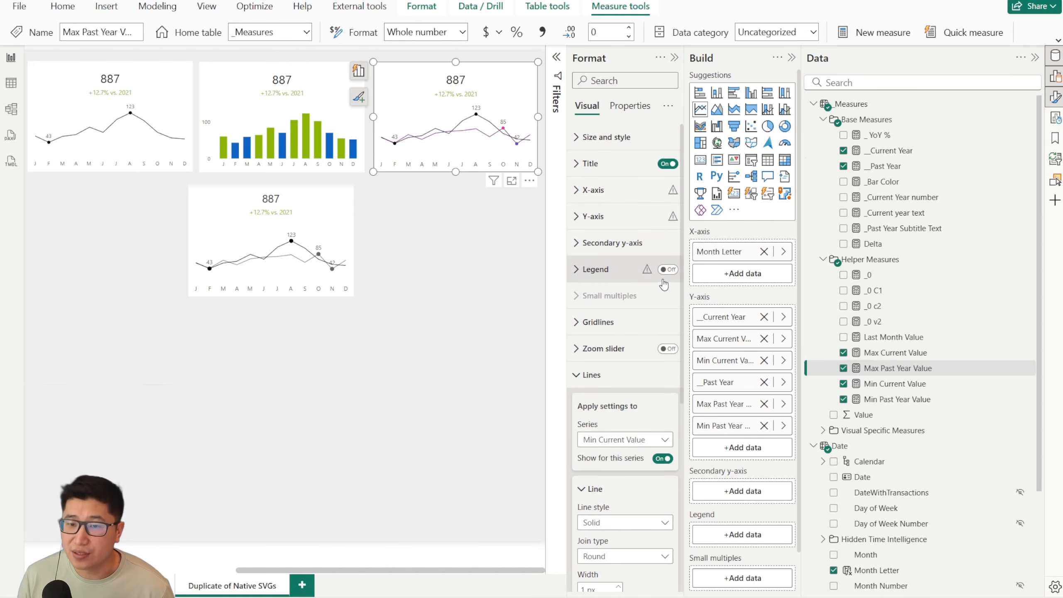
scroll(603, 251, "down", 2)
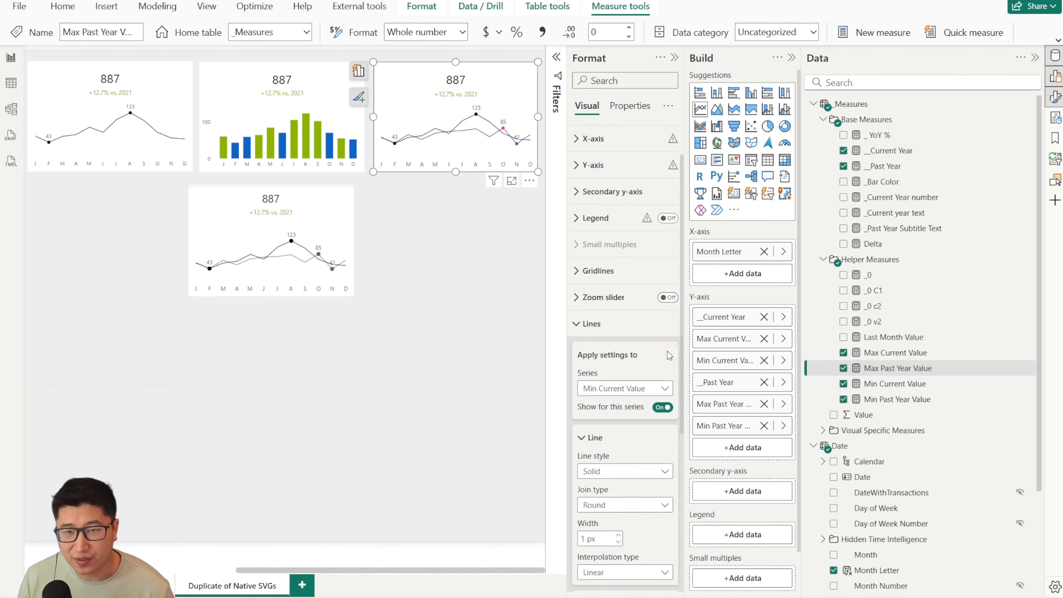
scroll(601, 237, "up", 1)
left_click(667, 204)
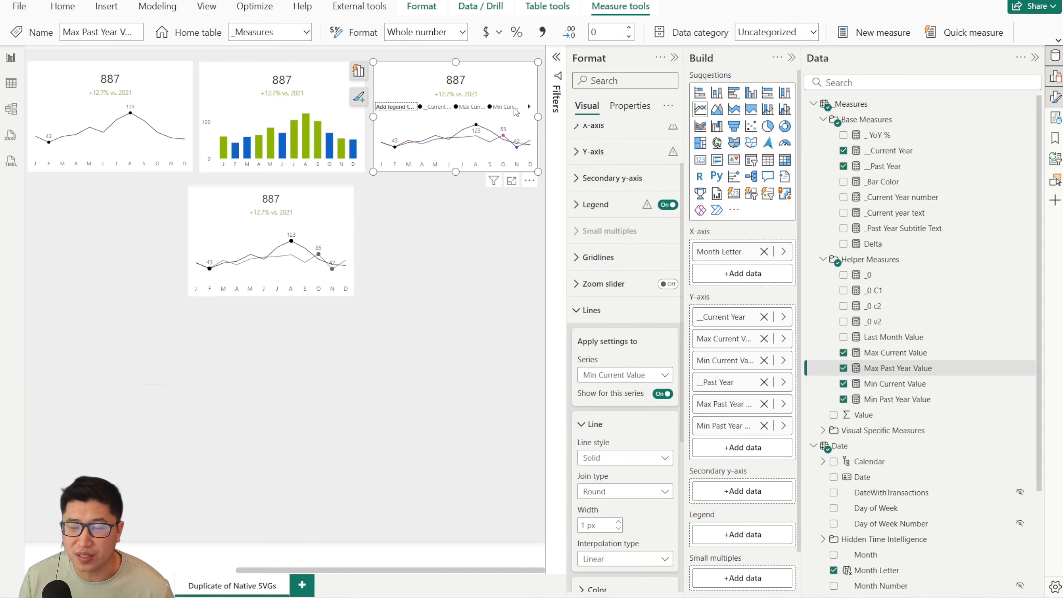
left_click(668, 204)
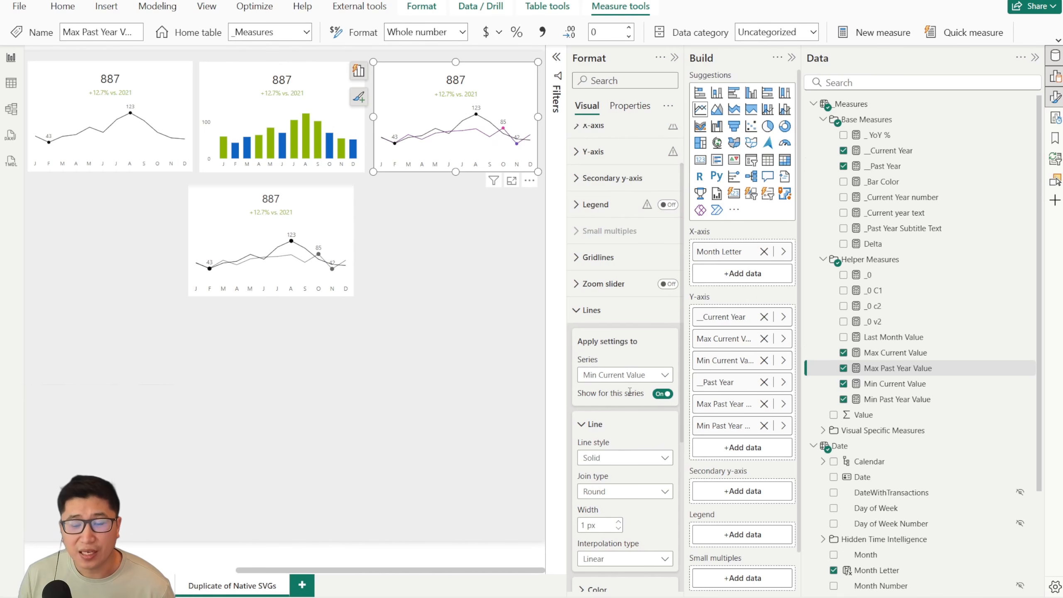
Set the __Past Year series' line color to light gray on the copied line chart.
scroll(630, 390, "down", 1)
left_click(606, 310)
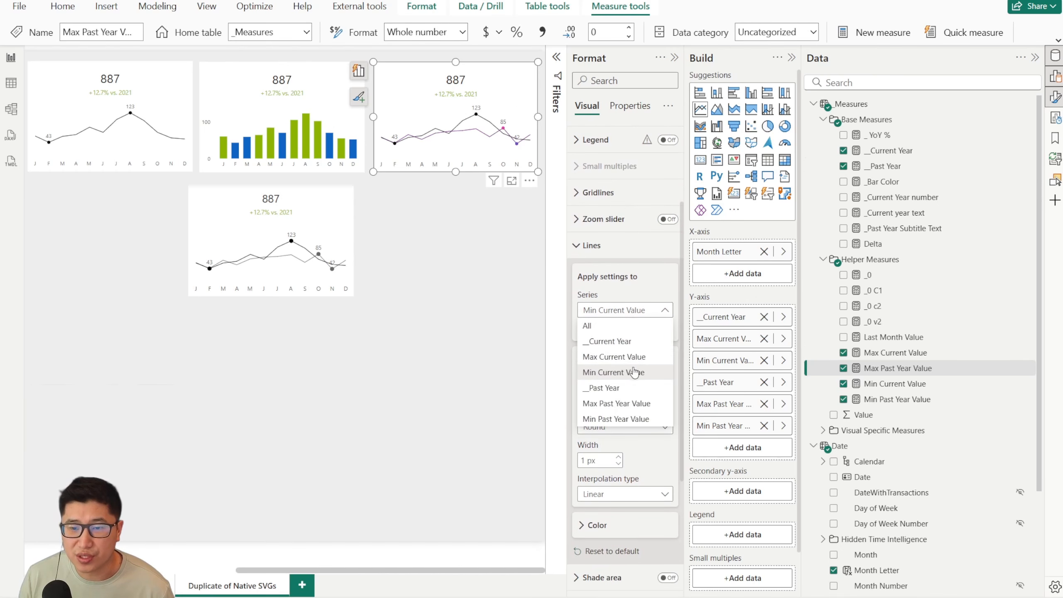
left_click(619, 388)
scroll(618, 405, "down", 2)
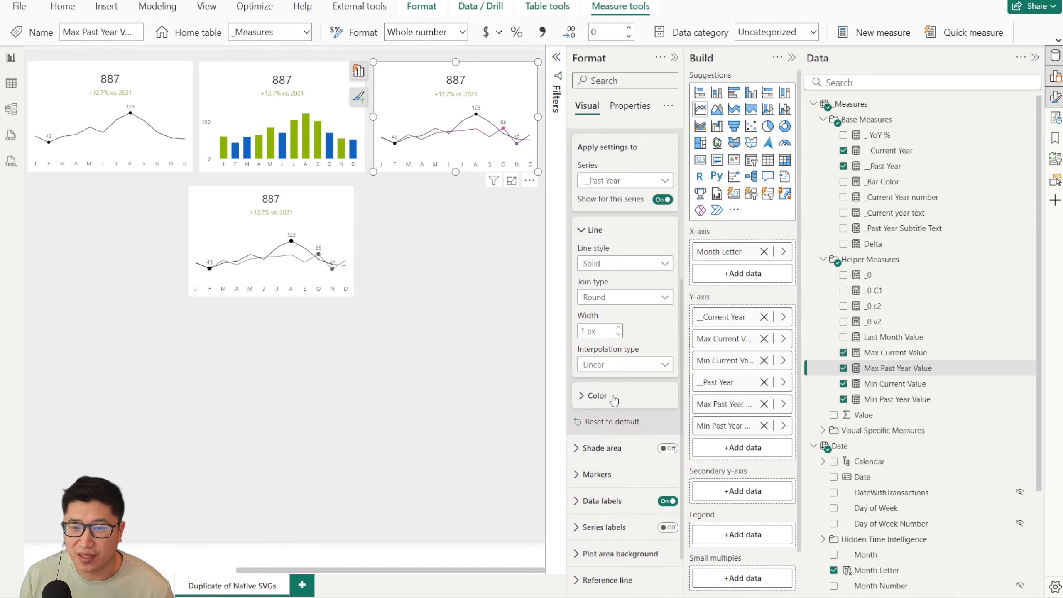
left_click(599, 396)
left_click(594, 429)
left_click(595, 288)
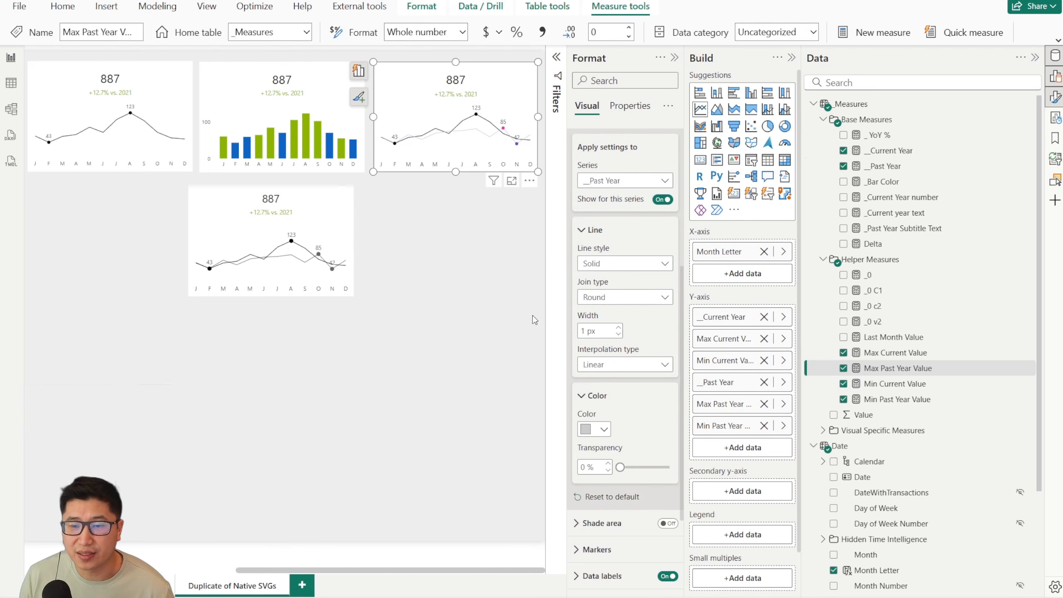
Change the Max Past Year Value series' color to gray.
scroll(619, 280, "up", 3)
left_click(625, 310)
left_click(624, 406)
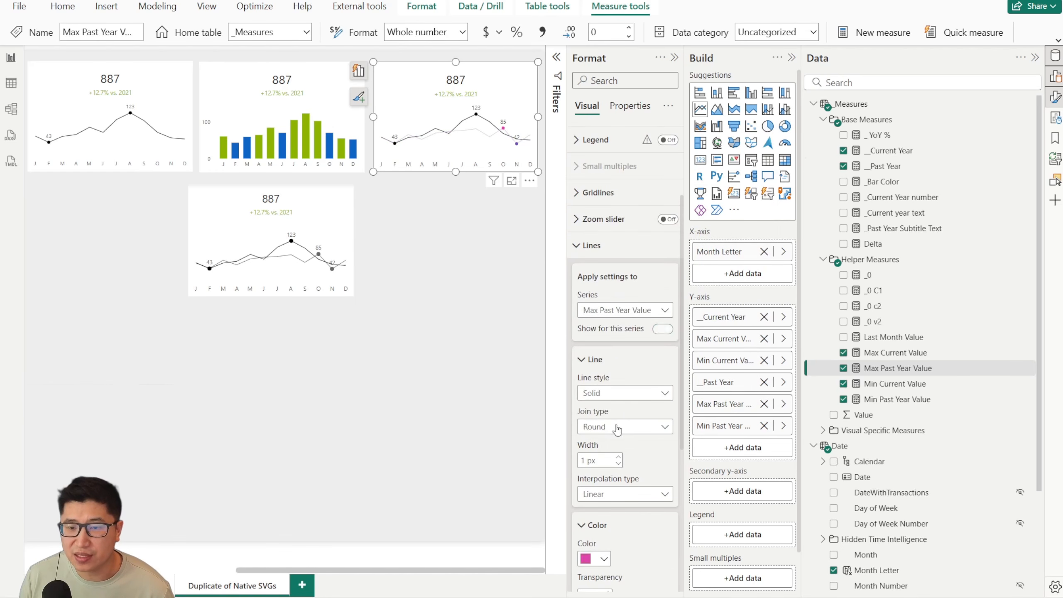
scroll(624, 408, "down", 3)
left_click(596, 429)
left_click(593, 375)
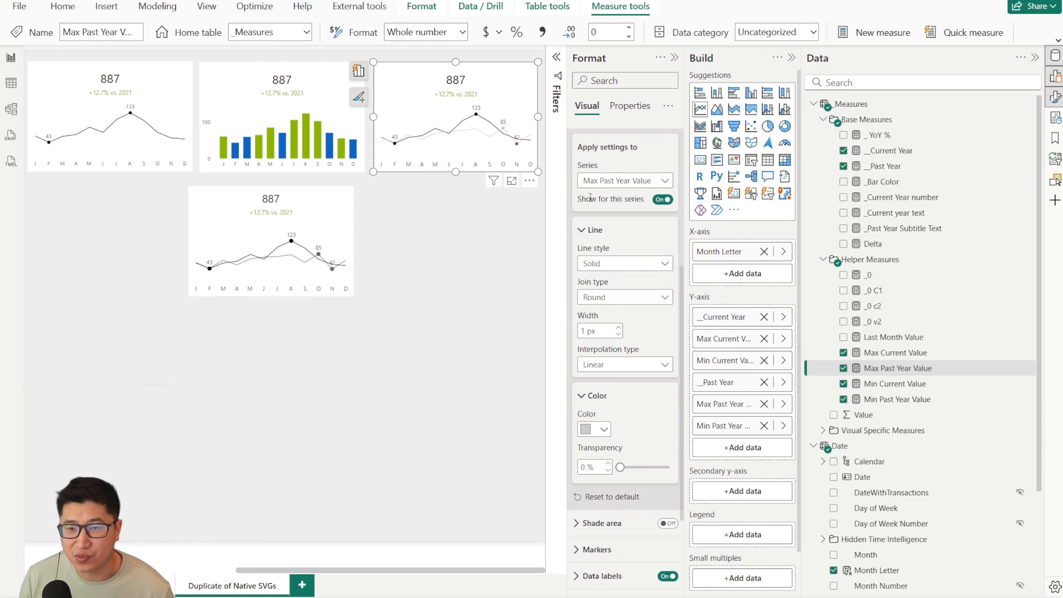
Change the Min Past Year Value series' color to gray, and deselect the chart.
left_click(620, 180)
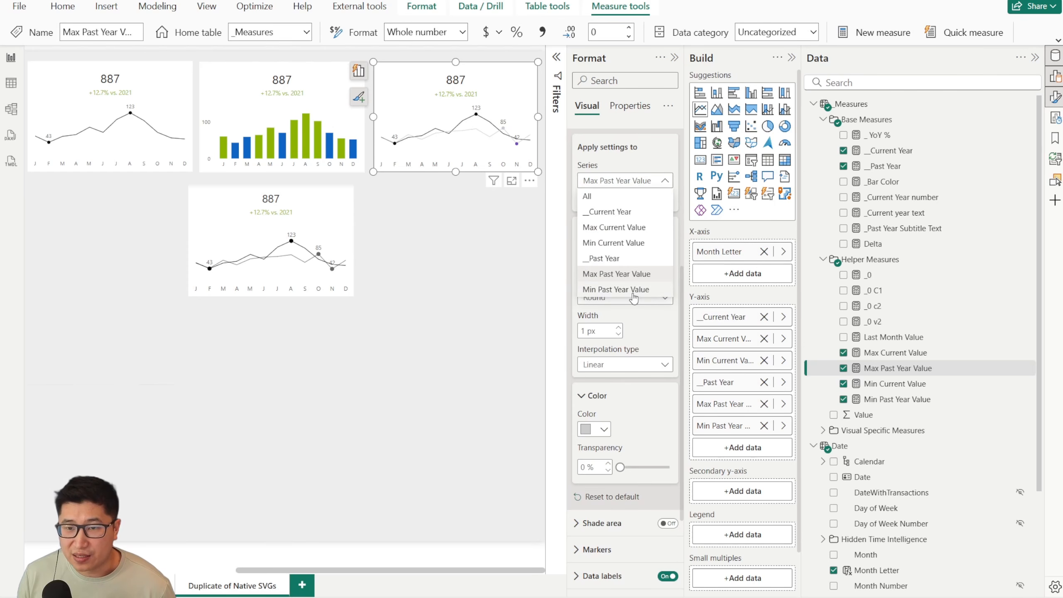
left_click(633, 292)
left_click(596, 429)
left_click(596, 377)
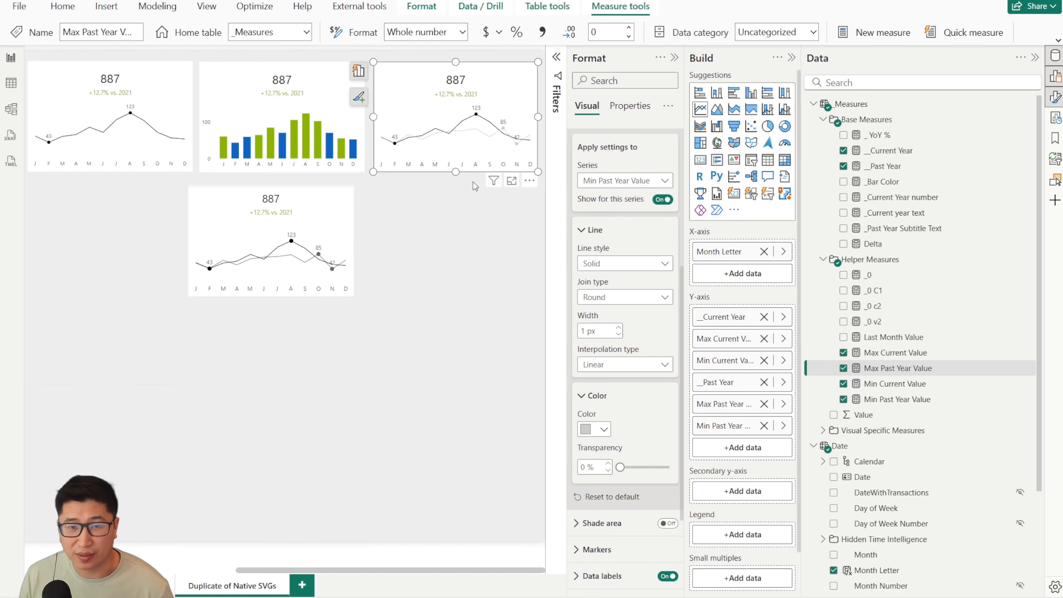
left_click(460, 242)
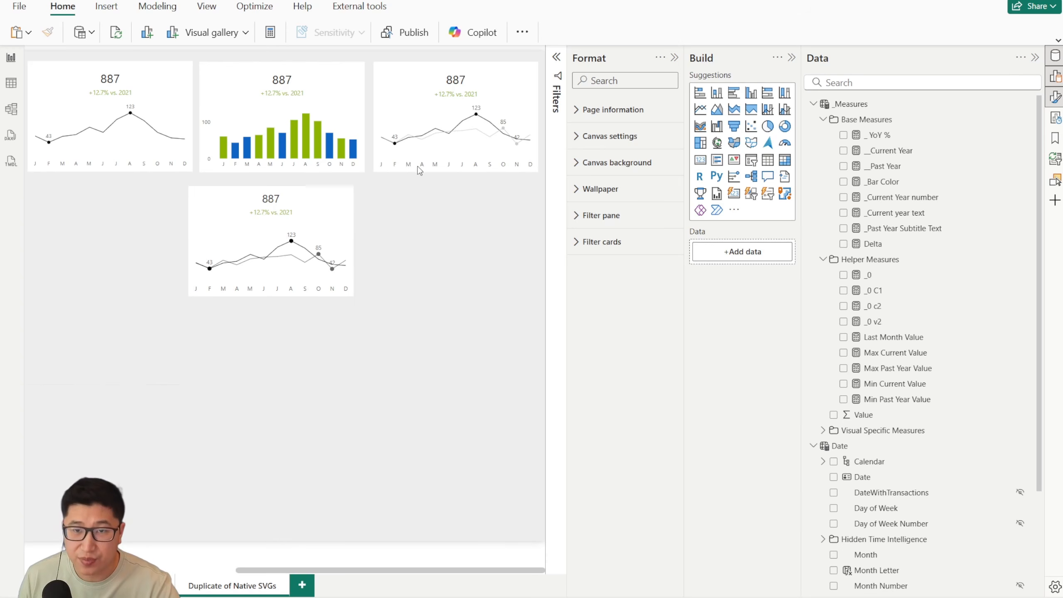
Delete the pasted two-line reference KPI below the column-chart KPI.
left_click(495, 144)
left_click(511, 230)
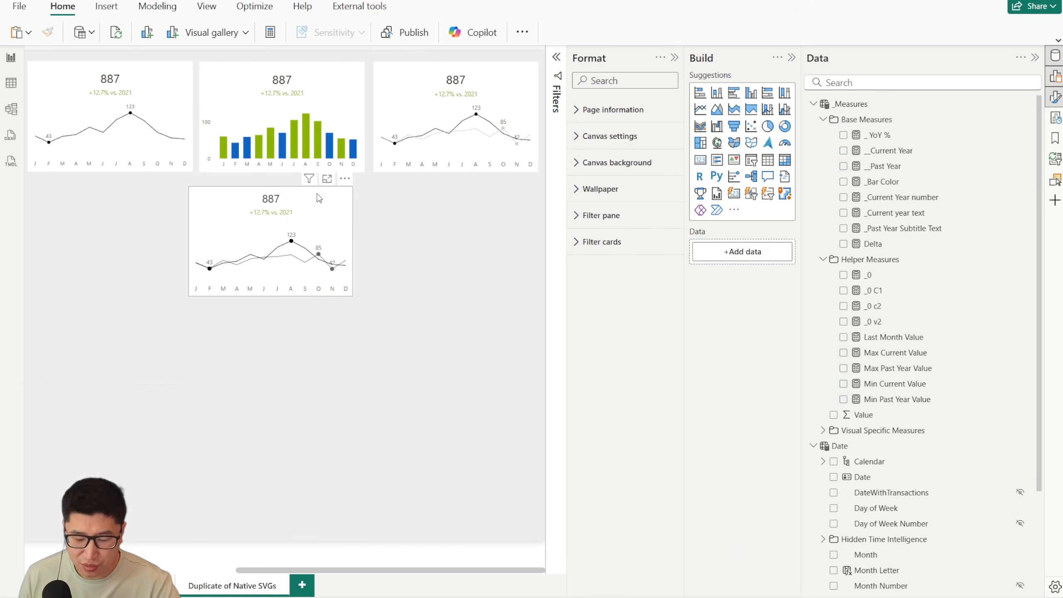
left_click(305, 212)
key("Delete")
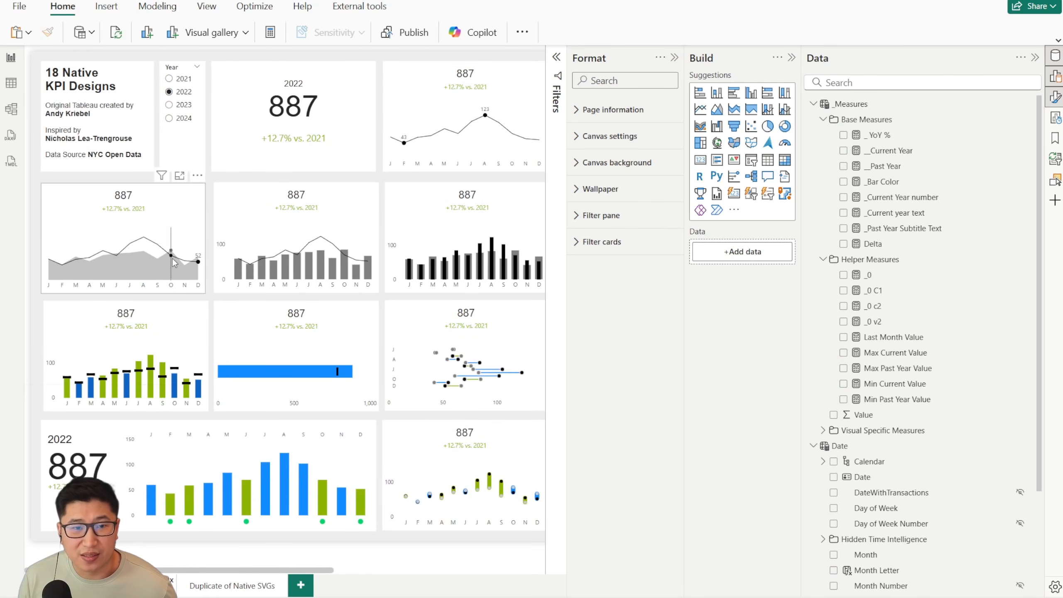
Copy the area-and-line KPI from the original page into the lower empty area of the duplicated page as a reference.
scroll(399, 558, "right", 5)
scroll(399, 558, "left", 5)
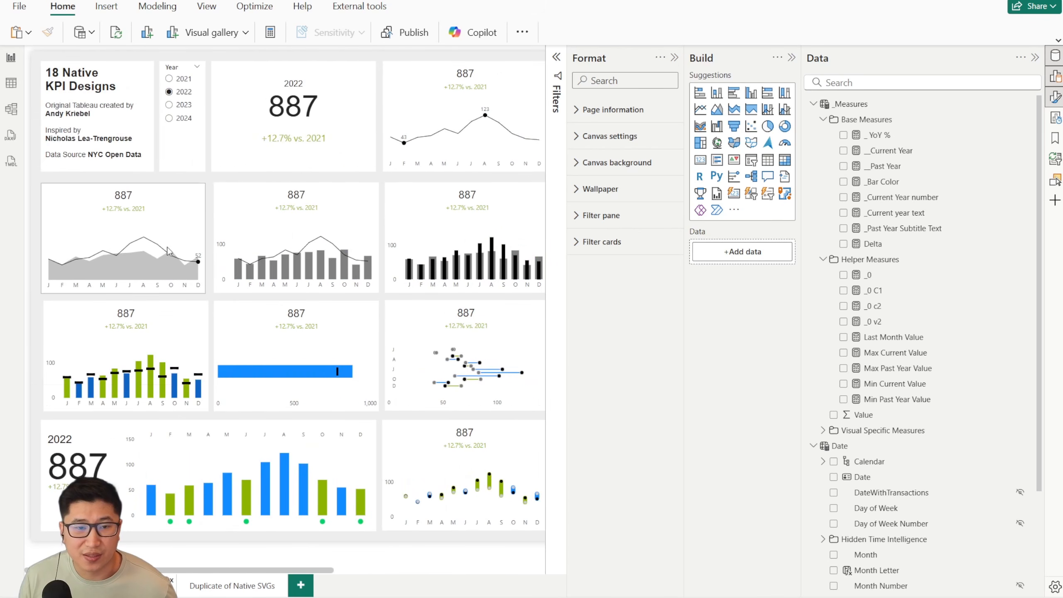
left_click(125, 239)
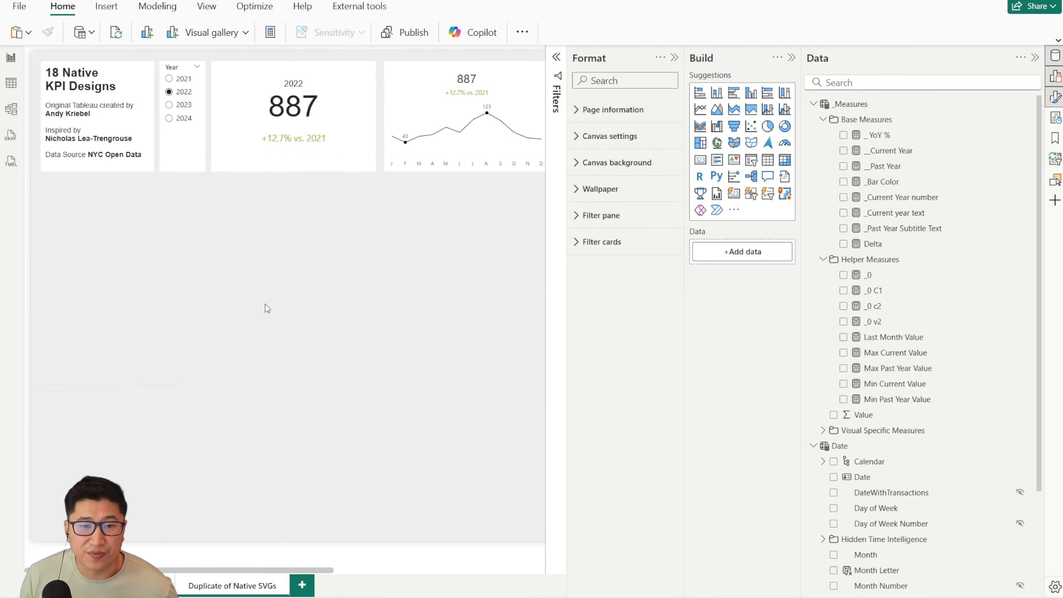
key("ctrl+v")
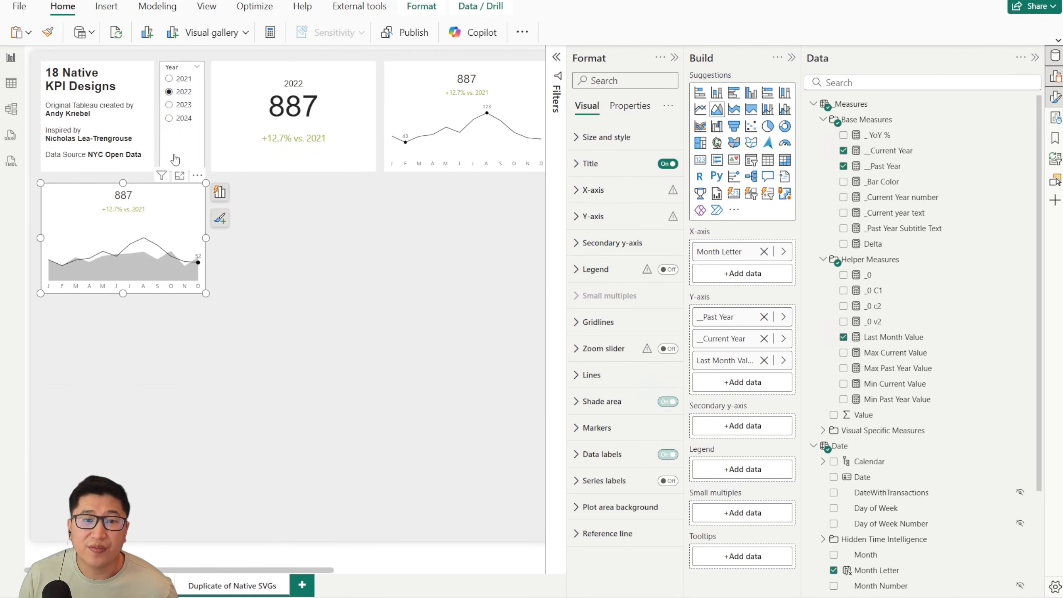
left_click_drag(205, 294, 218, 472)
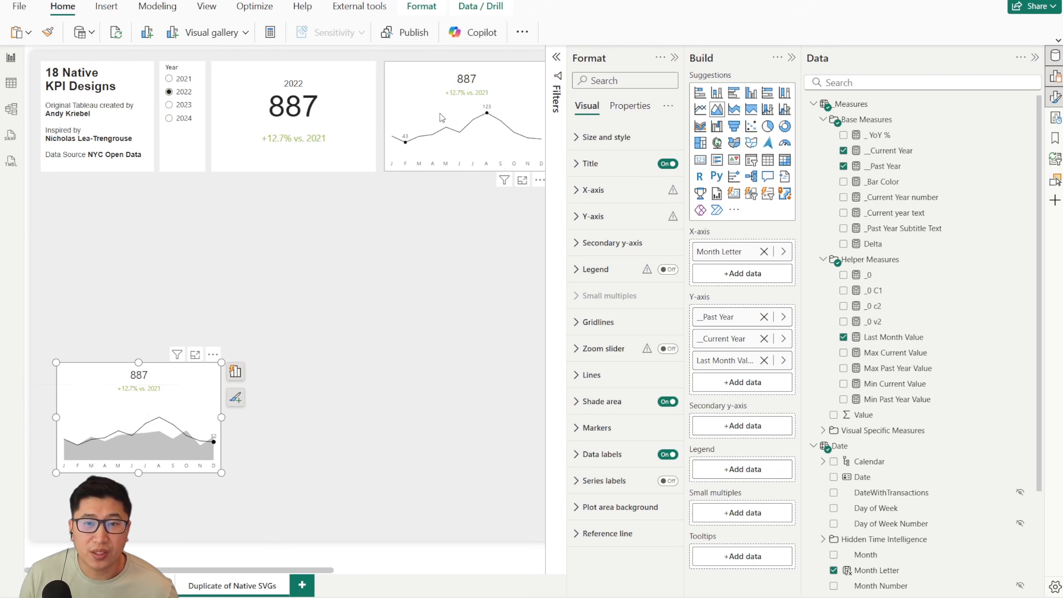
Duplicate the single-line KPI and place the copy directly below the title card.
left_click(423, 90)
key("ctrl+c")
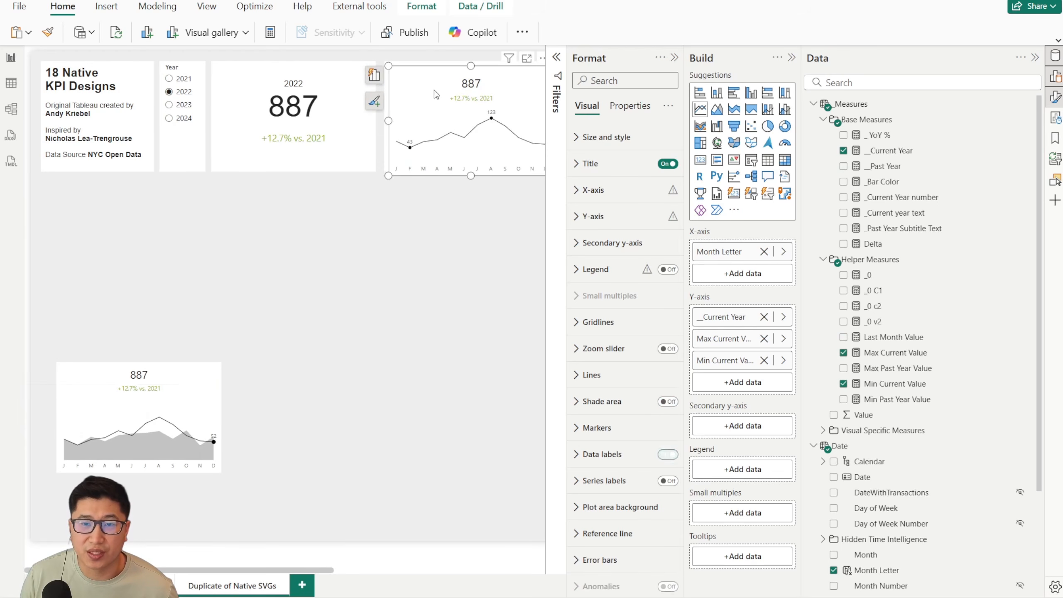
key("ctrl+v")
left_click_drag(297, 170, 93, 203)
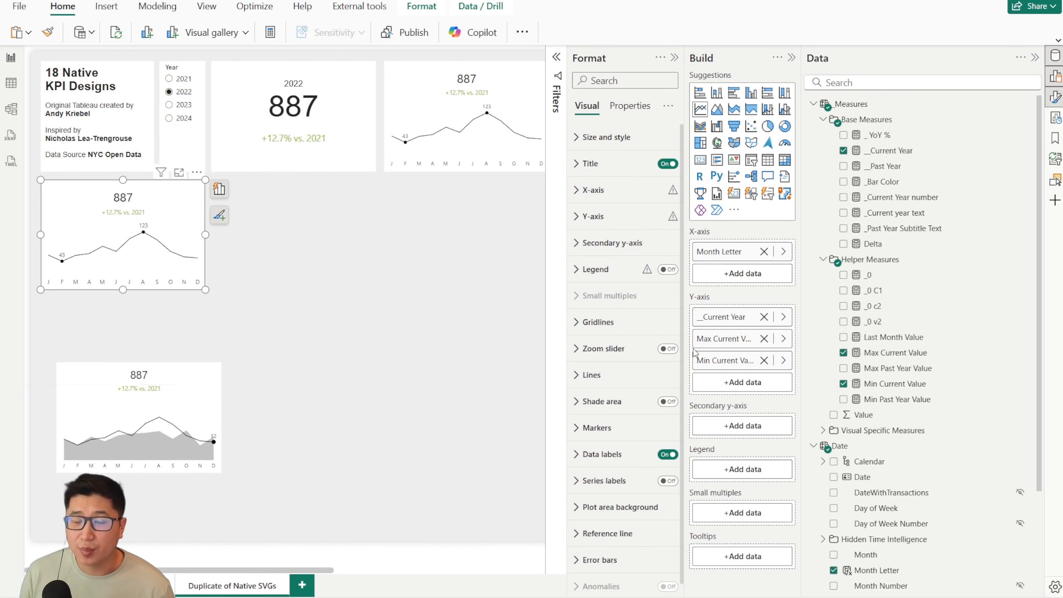
Remove the Max Current Value and Min Current Value measures from the new copy's Y-axis, and turn off its data labels.
left_click(763, 338)
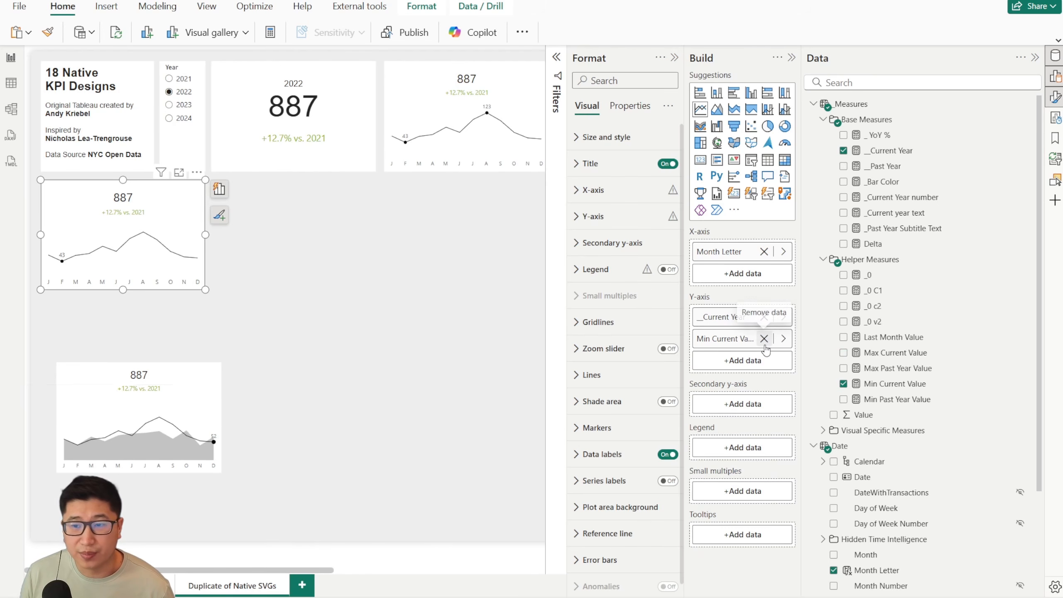
left_click(764, 339)
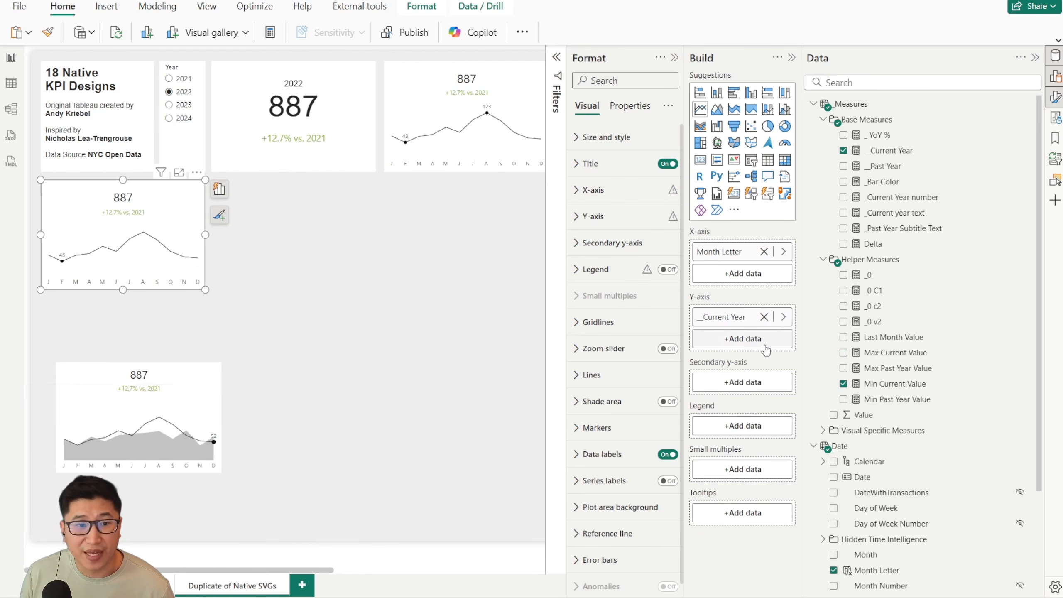
left_click(667, 455)
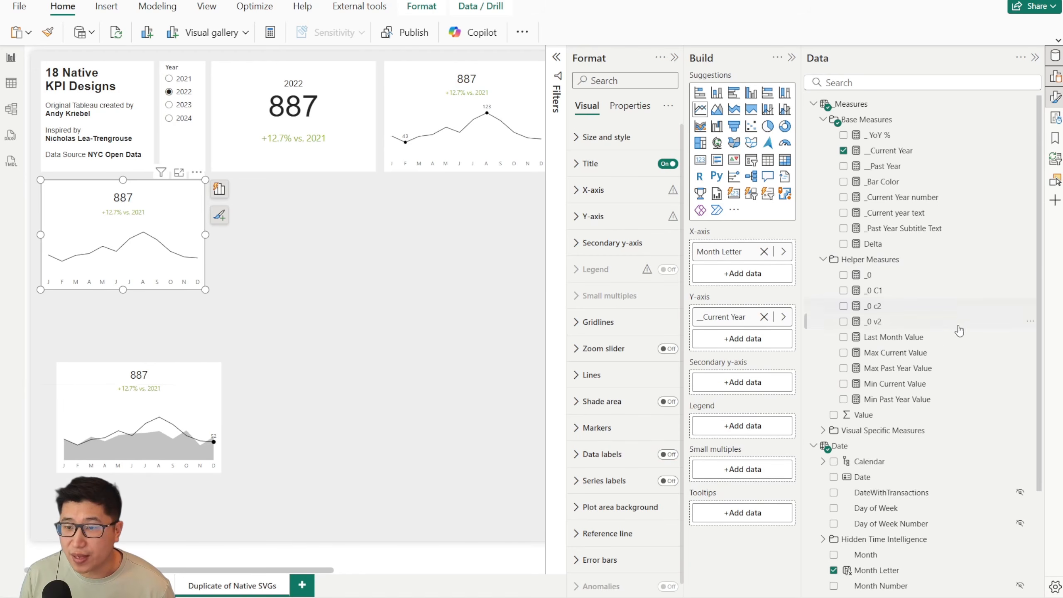
Compare the Last Month Value formula with Max Current Value, examining the LASTNONBLANK calculation, and close the formula editor without editing.
left_click(927, 343)
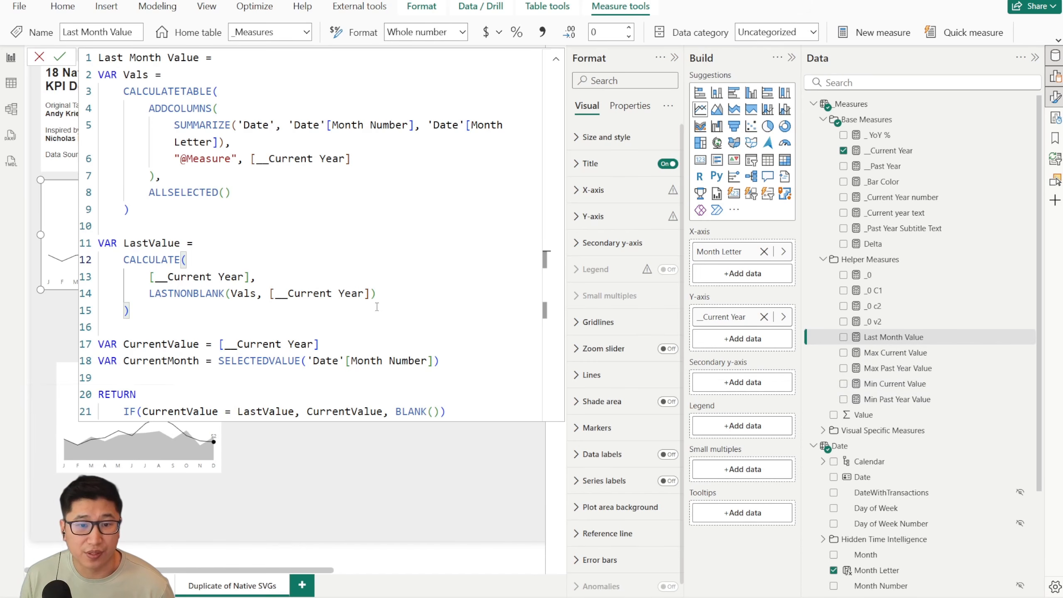
left_click(892, 356)
left_click_drag(213, 243, 357, 244)
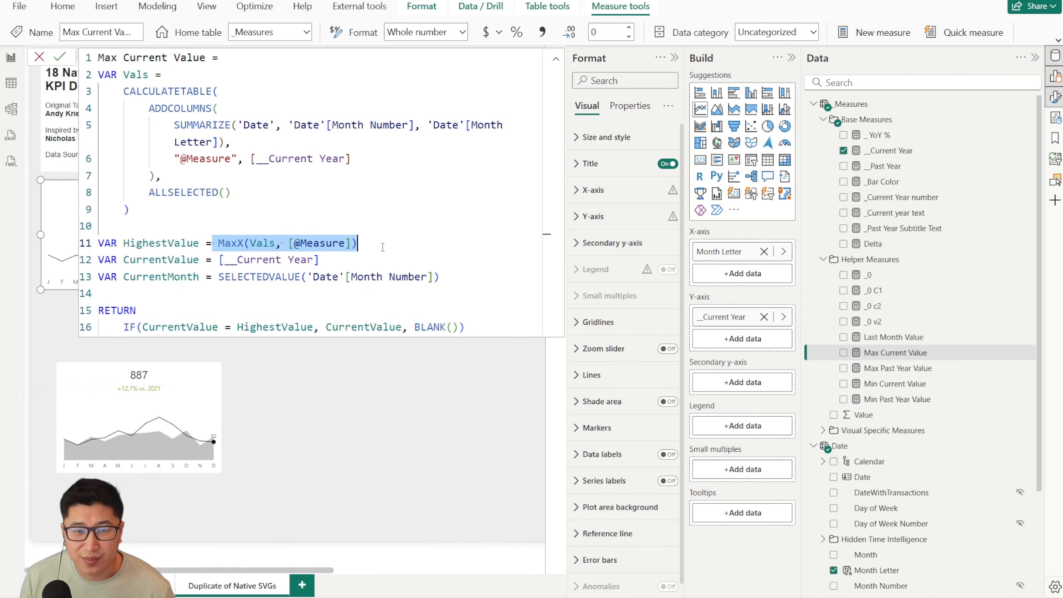
left_click(900, 339)
left_click(153, 260)
double_click(155, 293)
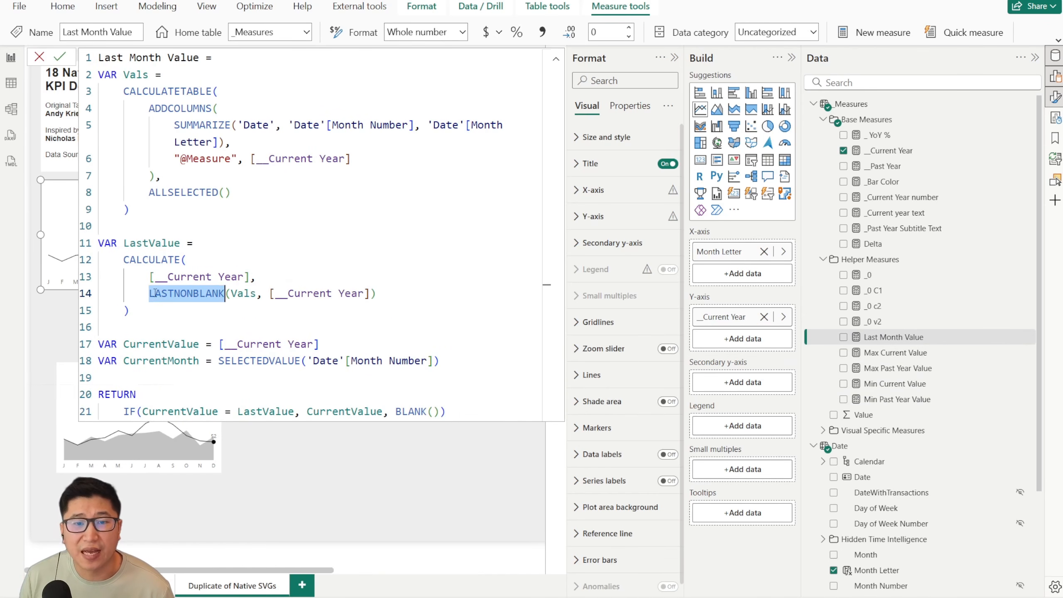
left_click_drag(138, 310, 79, 260)
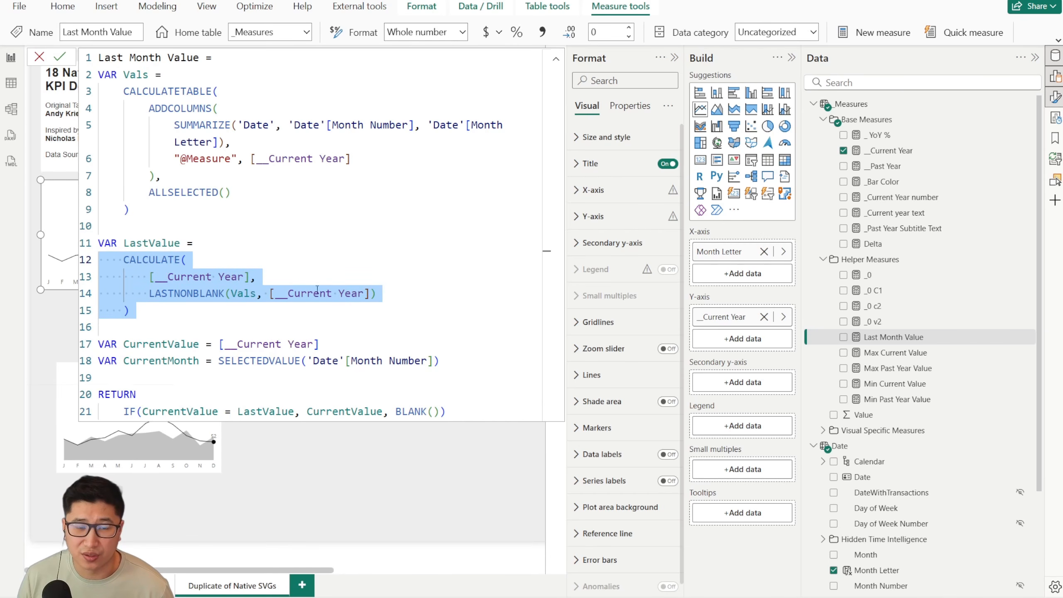
left_click(40, 56)
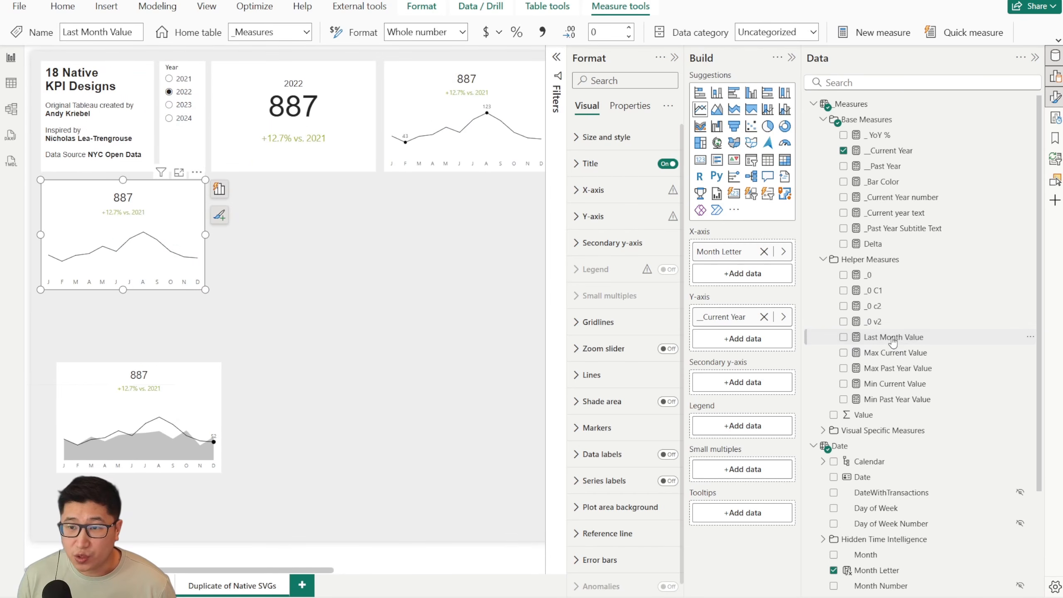
Add the Last Month Value measure to the new copy's Y-axis and turn on its data labels.
mouse_move(897, 338)
left_mouse_down()
mouse_move(701, 328)
mouse_move(720, 338)
left_mouse_up()
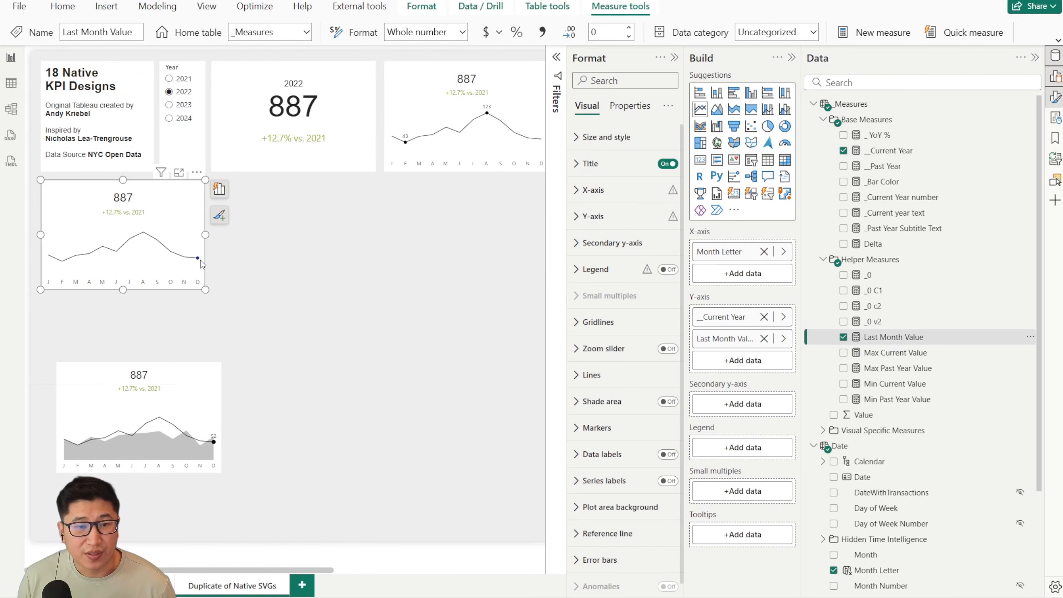
left_click(658, 383)
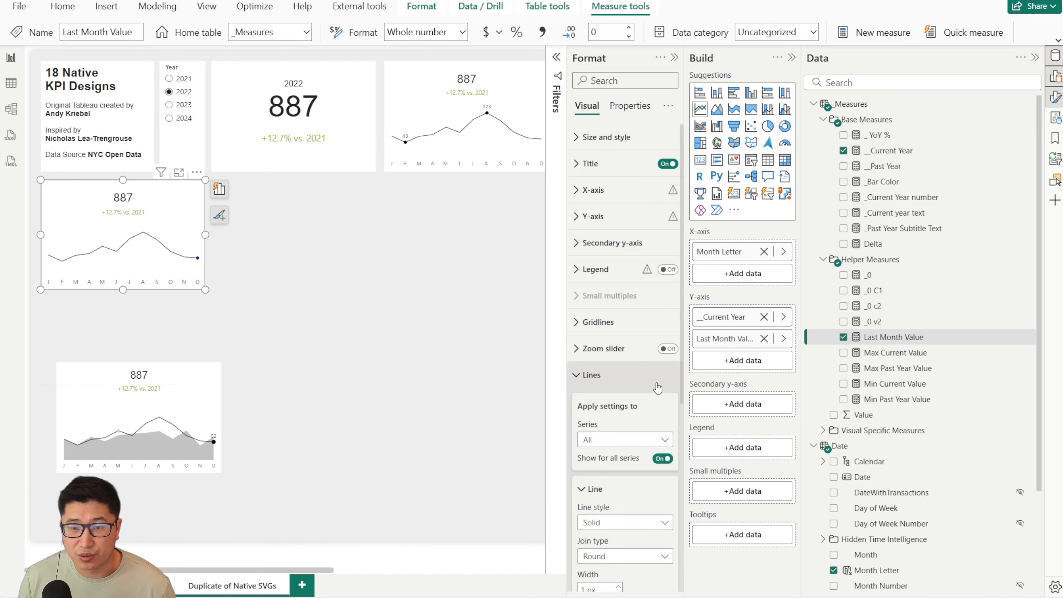
left_click(658, 381)
left_click(668, 454)
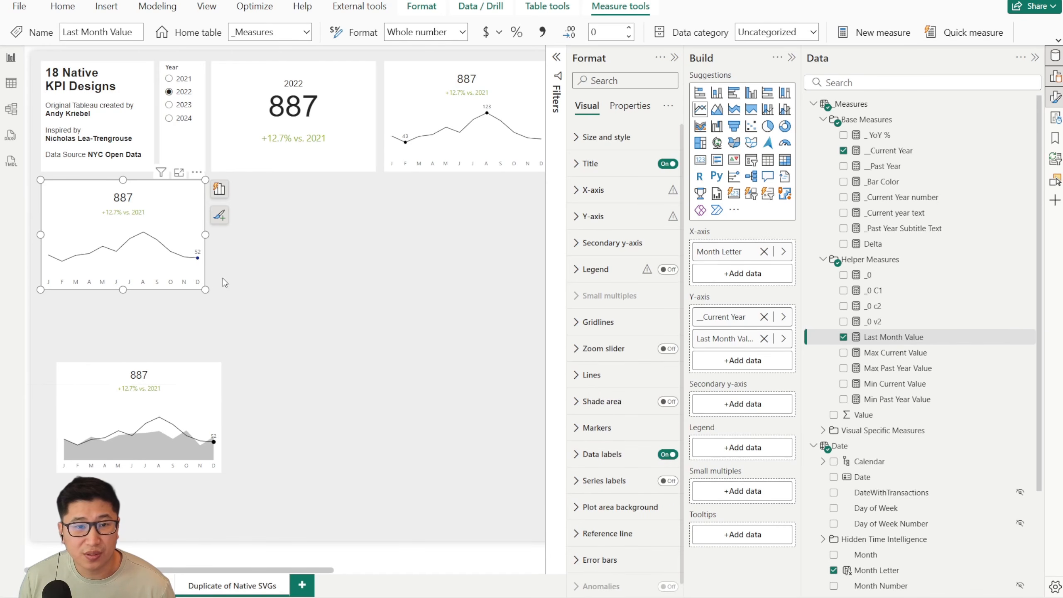
Set the line color of the Last Month Value series to black.
left_click(595, 375)
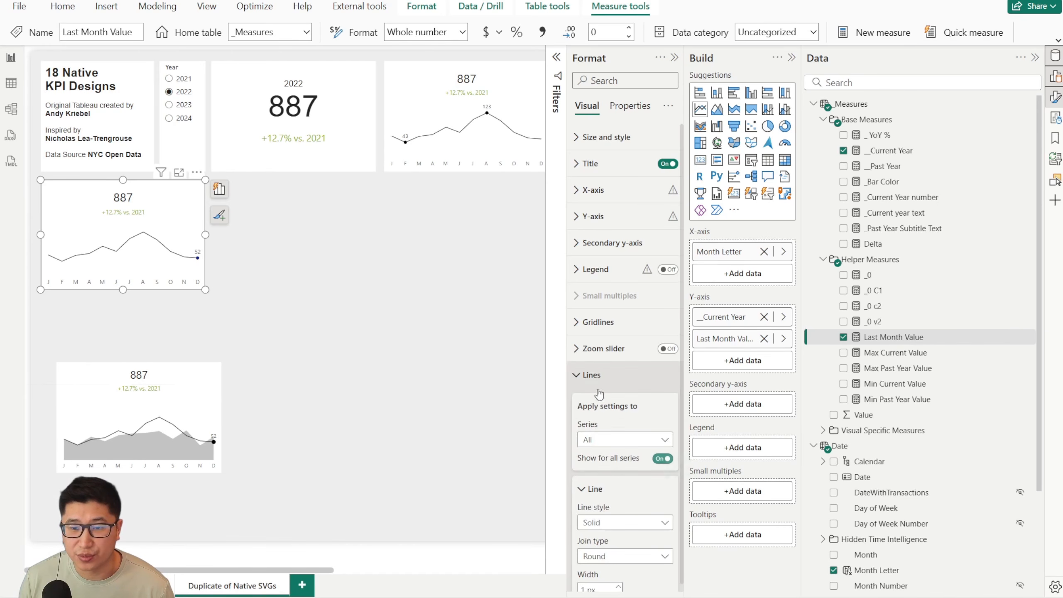
scroll(624, 498, "down", 3)
left_click(604, 313)
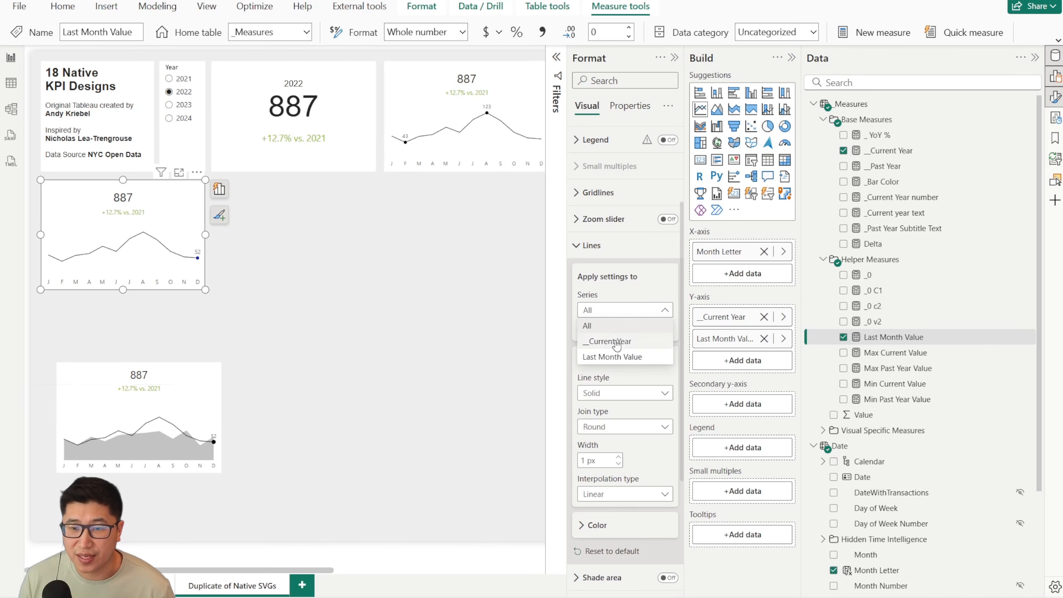
left_click(619, 365)
left_click(619, 525)
scroll(619, 524, "down", 3)
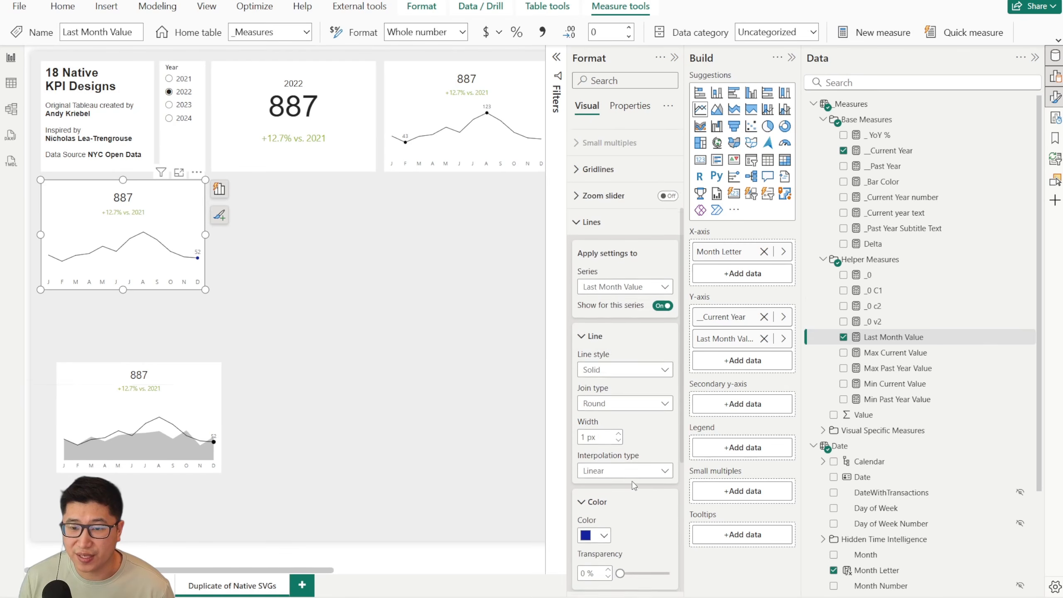
left_click(594, 429)
left_click(612, 372)
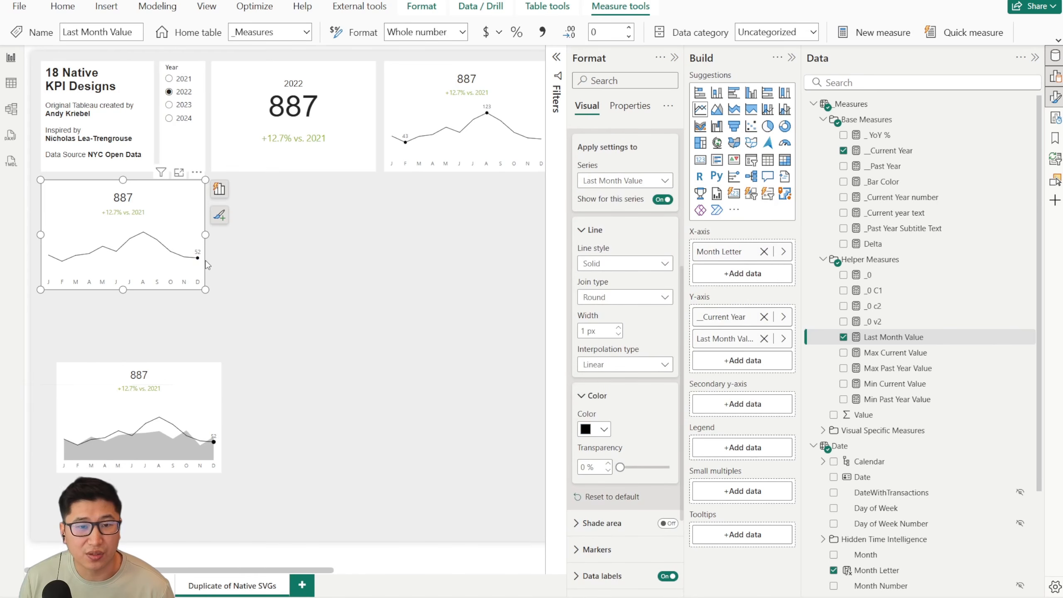
Add the __Past Year measure to the chart's Y-axis and turn off data labels for that series.
scroll(210, 324, "up", 3)
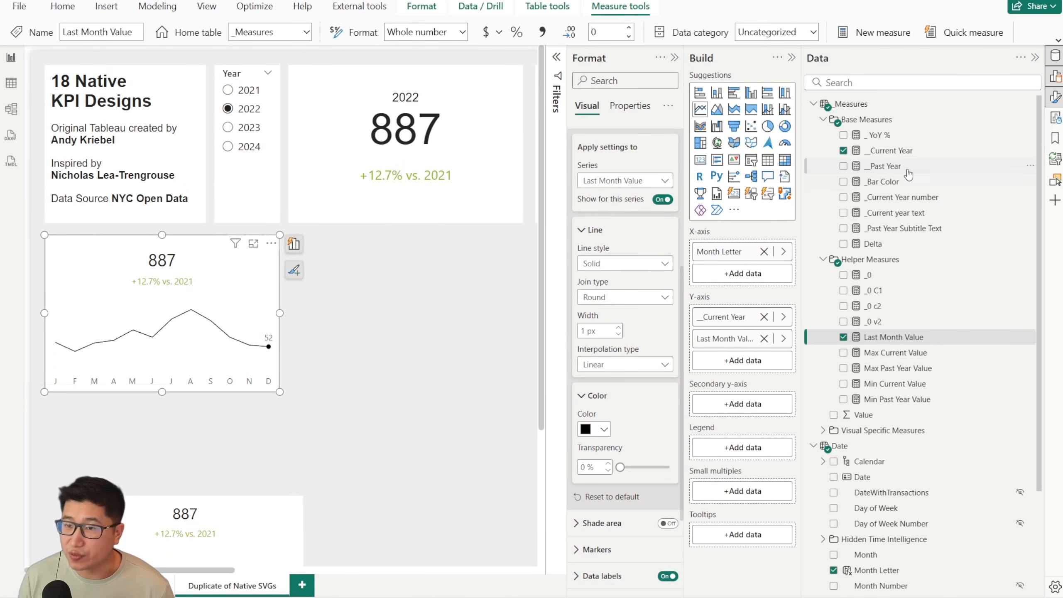
left_click_drag(907, 174, 755, 362)
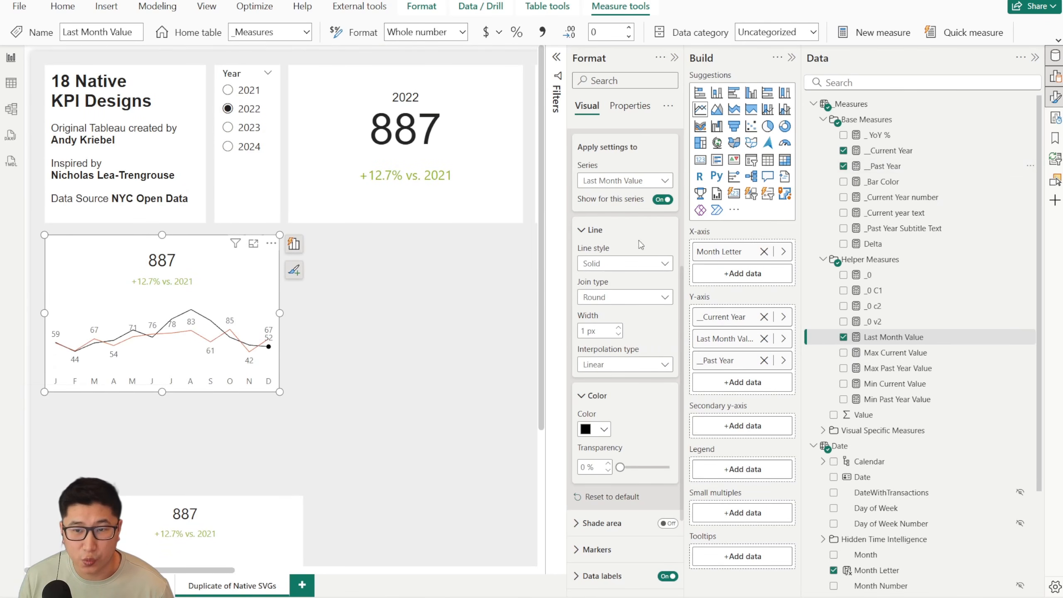
scroll(640, 245, "up", 3)
left_click(591, 168)
left_click(602, 441)
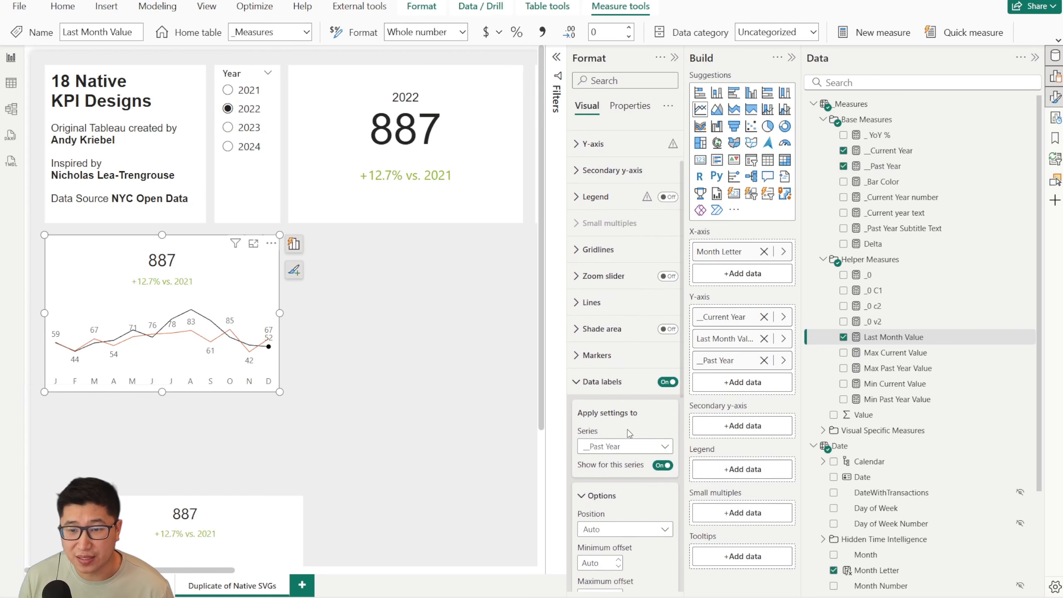
left_click(622, 446)
left_click(628, 448)
left_click(663, 465)
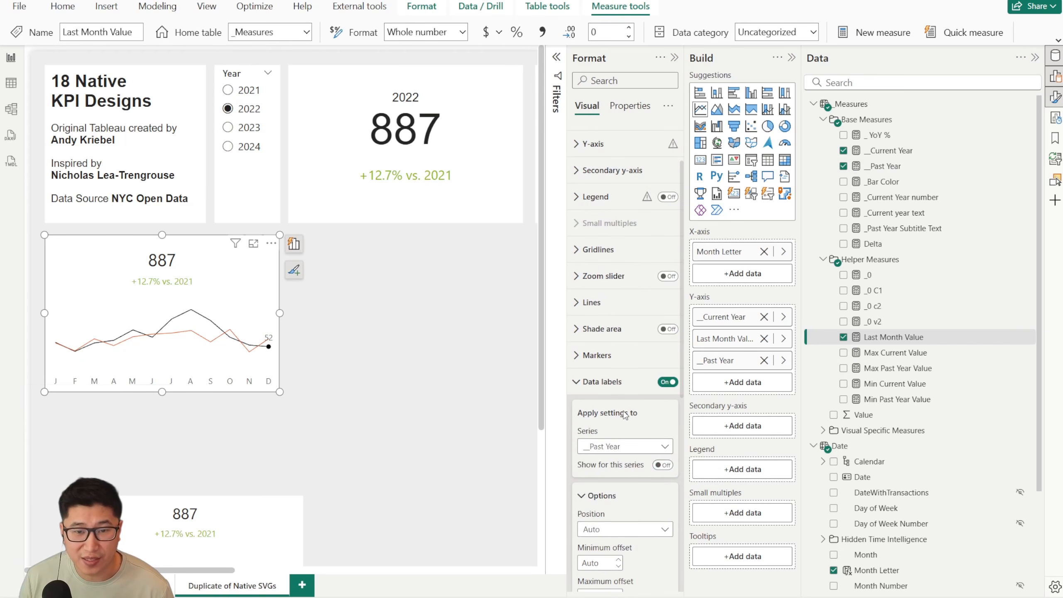
left_click(616, 382)
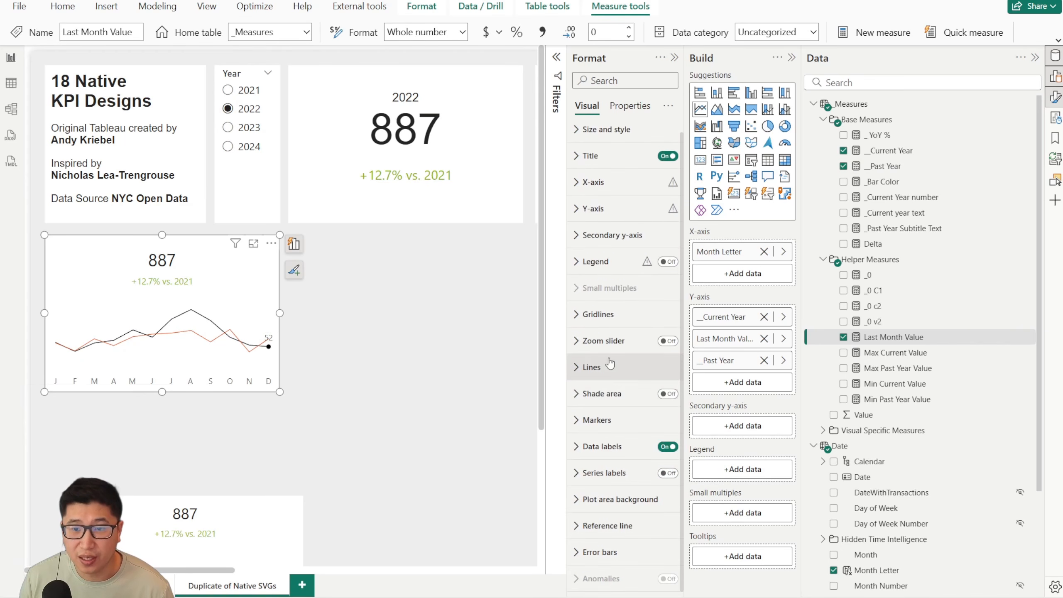
Turn on the chart's shade area and disable the shading for the __Current Year series.
left_click(668, 393)
left_click(617, 398)
scroll(623, 268, "down", 5)
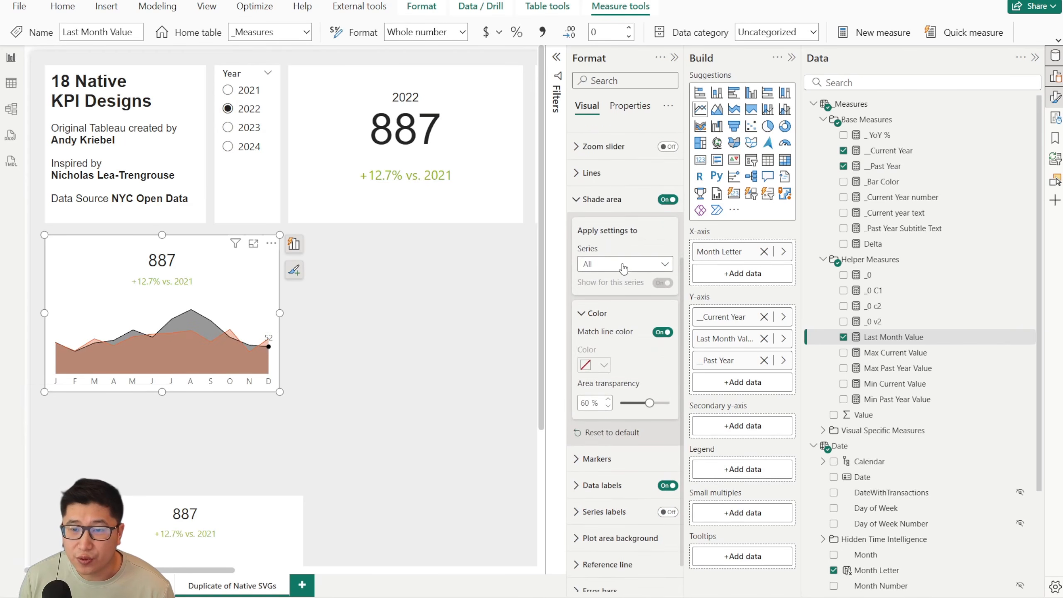
left_click(623, 264)
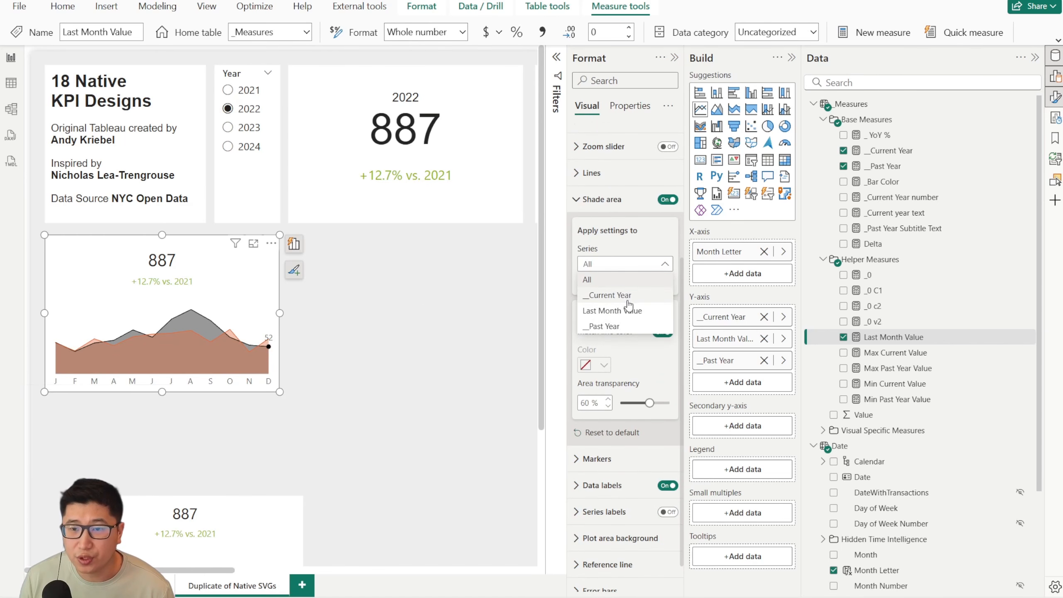
left_click(610, 295)
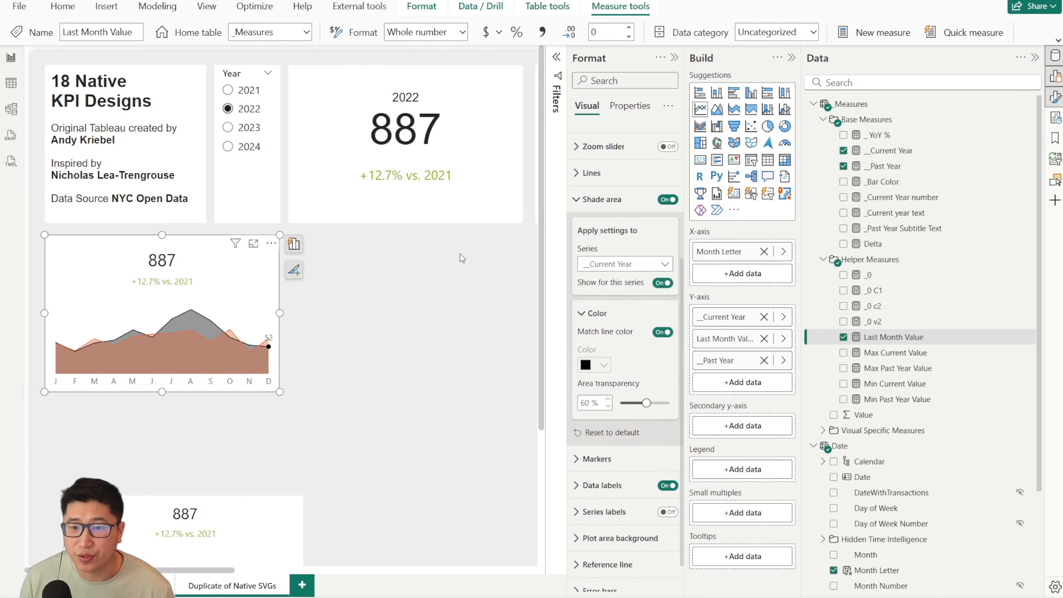
left_click(662, 284)
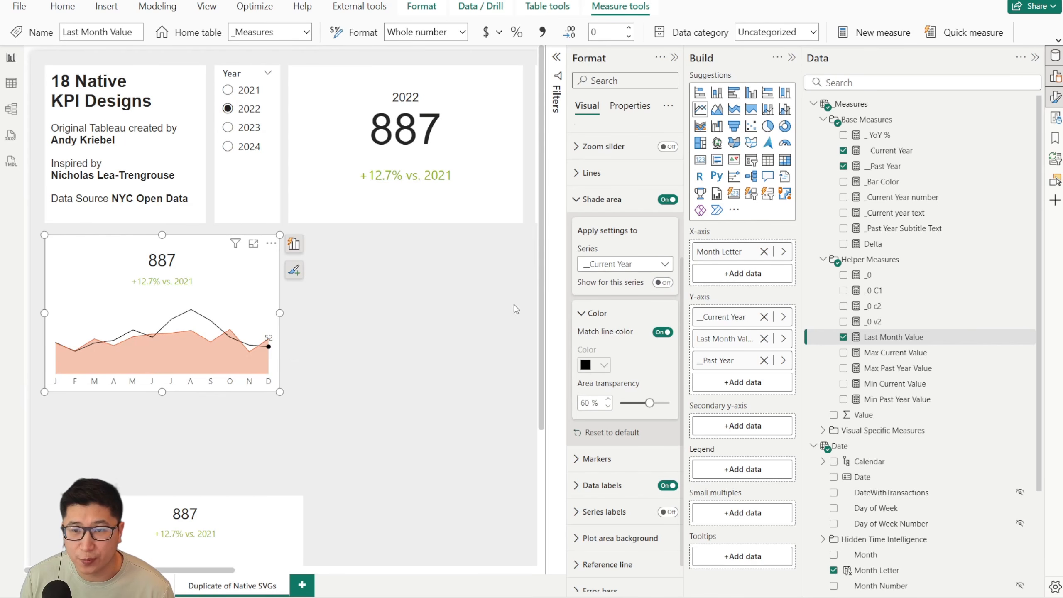
Disable the shade area for the Last Month Value series and switch the shading settings to the __Past Year series.
left_click(612, 268)
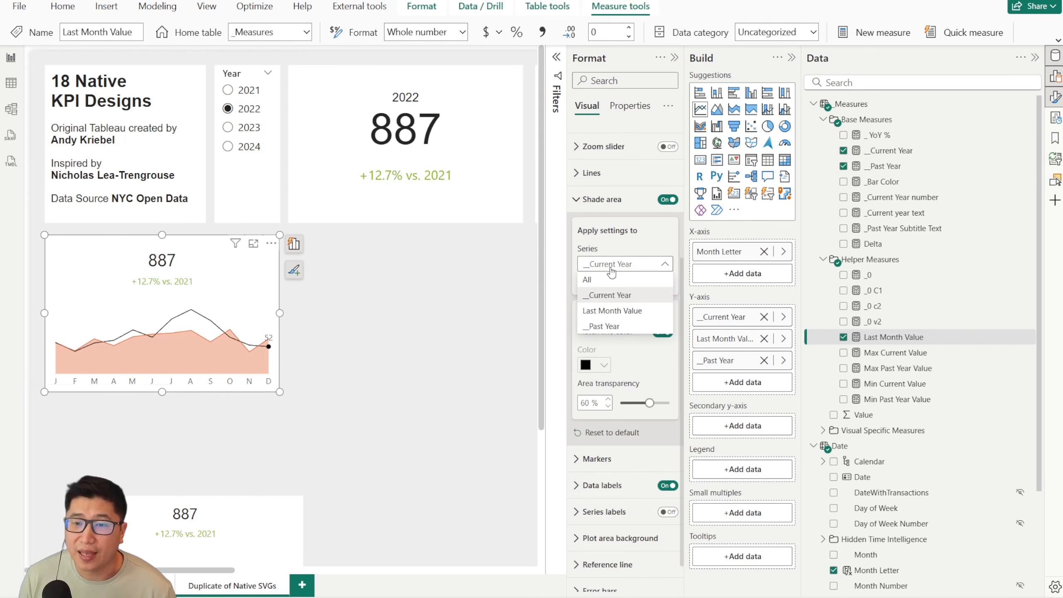
left_click(622, 318)
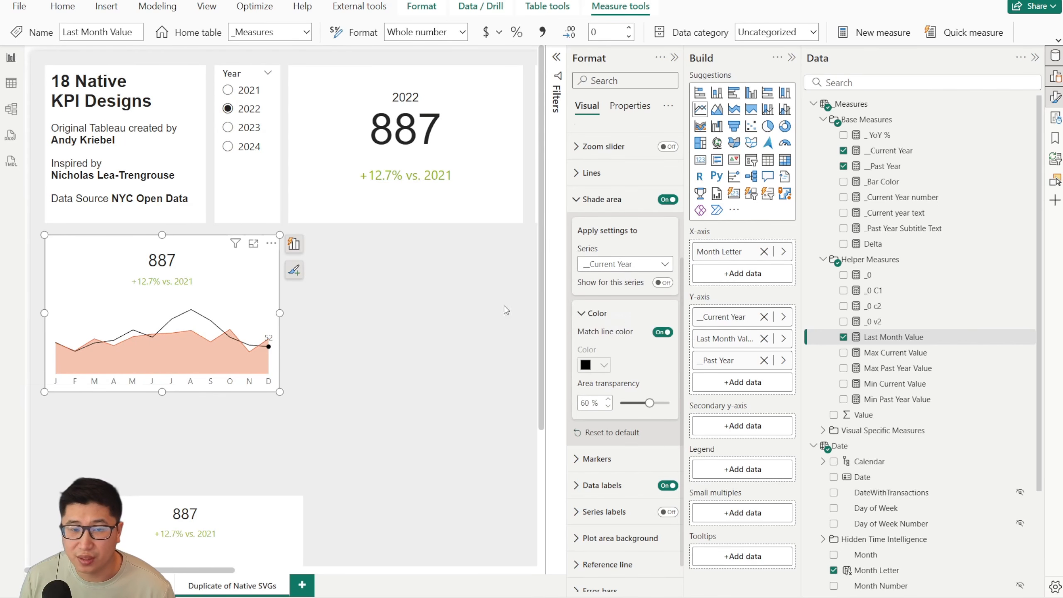
left_click(666, 283)
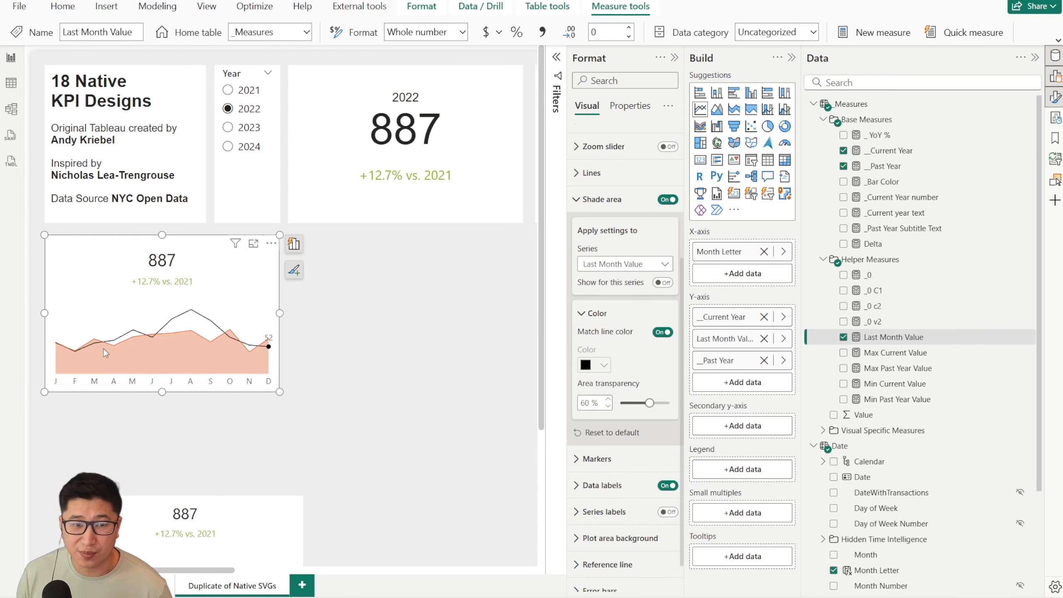
left_click(622, 264)
left_click(588, 326)
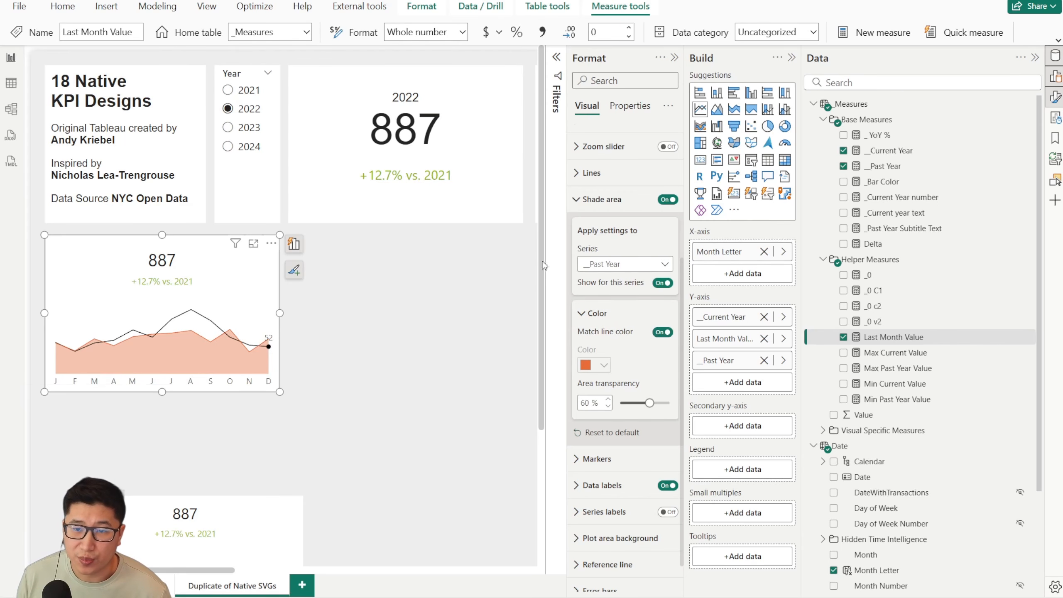
Open the line settings of the KPI chart and its list of series.
left_click(592, 172)
left_click(623, 237)
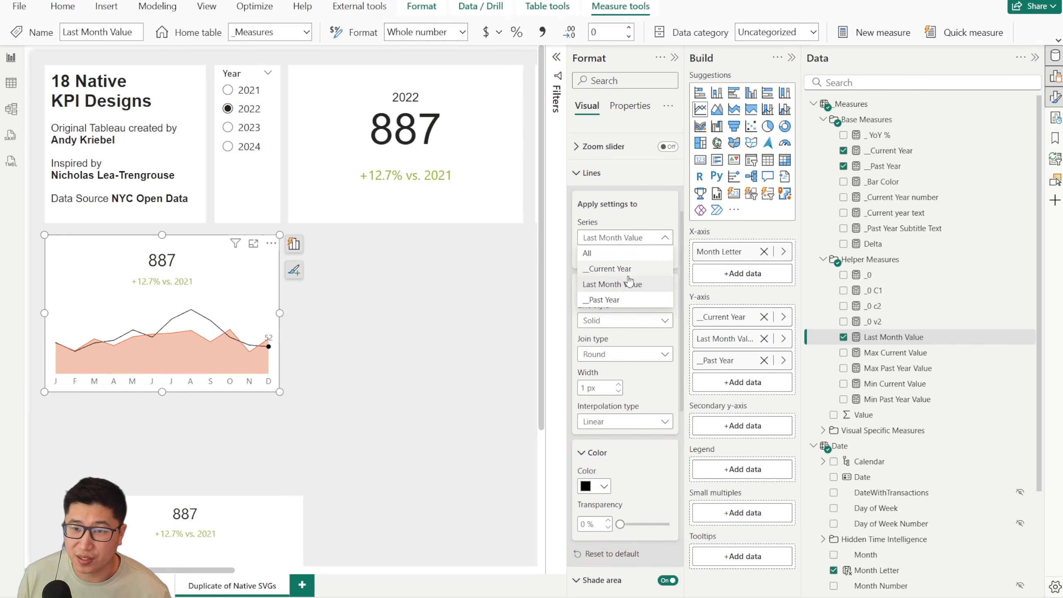
Recolour the __Past Year series of the second-row area chart light gray.
left_click(629, 301)
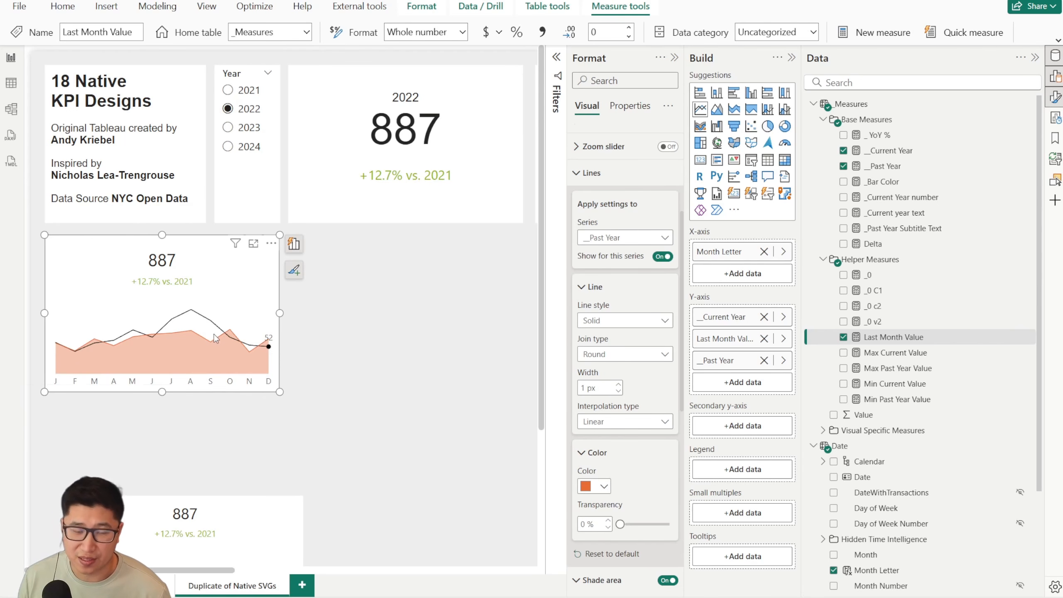
left_click(602, 489)
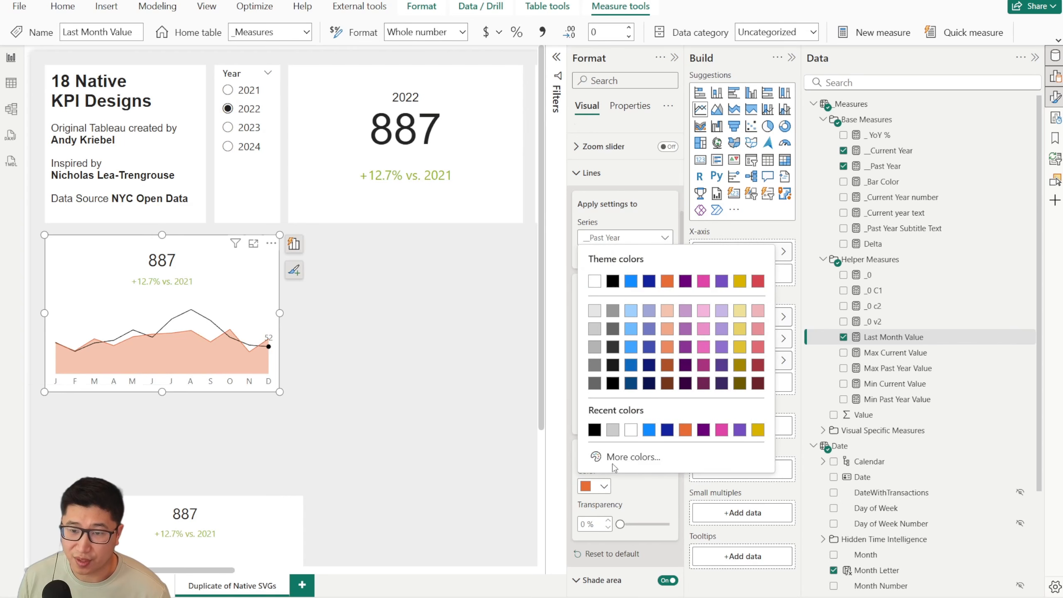
left_click(612, 430)
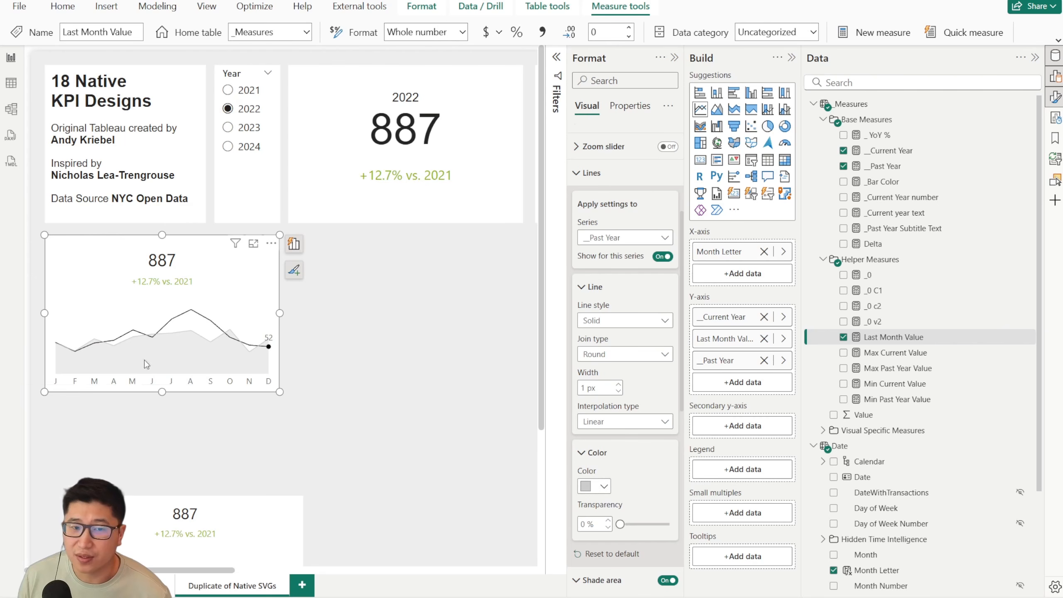
Set the __Past Year line's transparency to 100% so only its shaded area is drawn, and finish editing the chart.
scroll(418, 434, "down", 3)
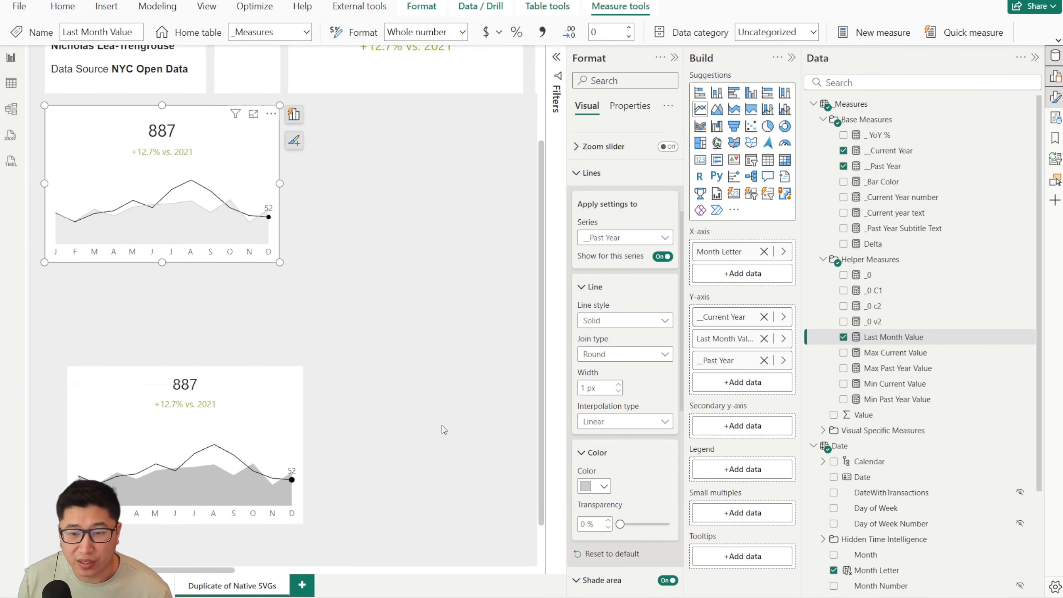
scroll(444, 430, "up", 3)
left_click_drag(620, 520, 670, 524)
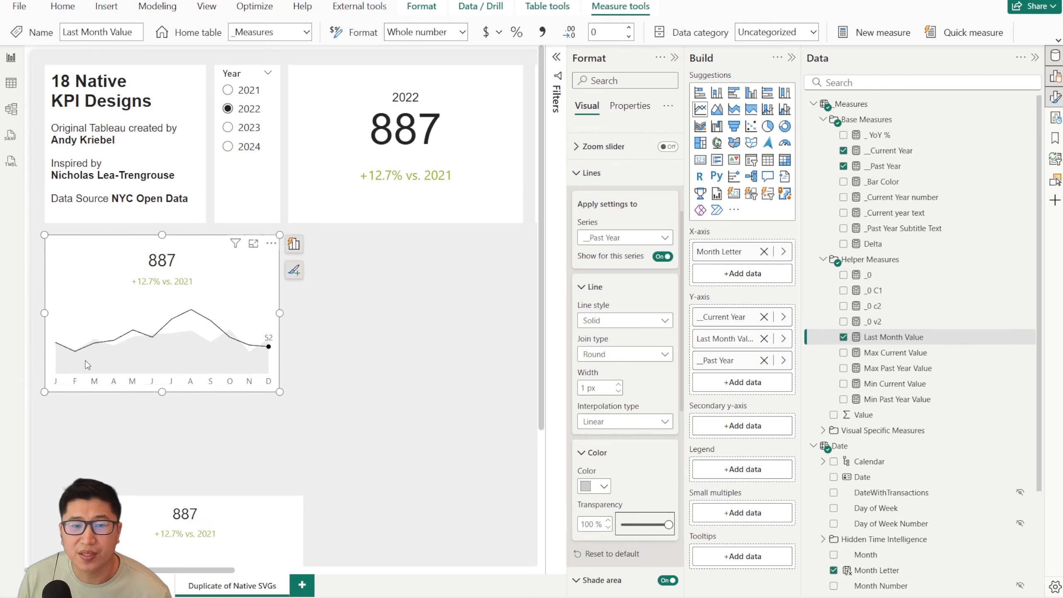
left_click(591, 172)
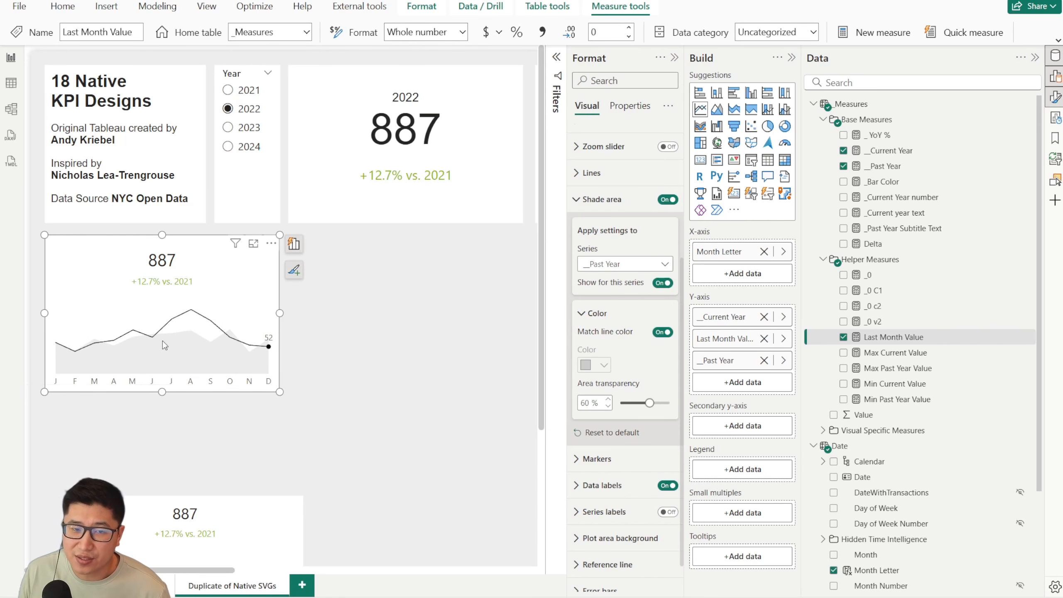
left_click(389, 363)
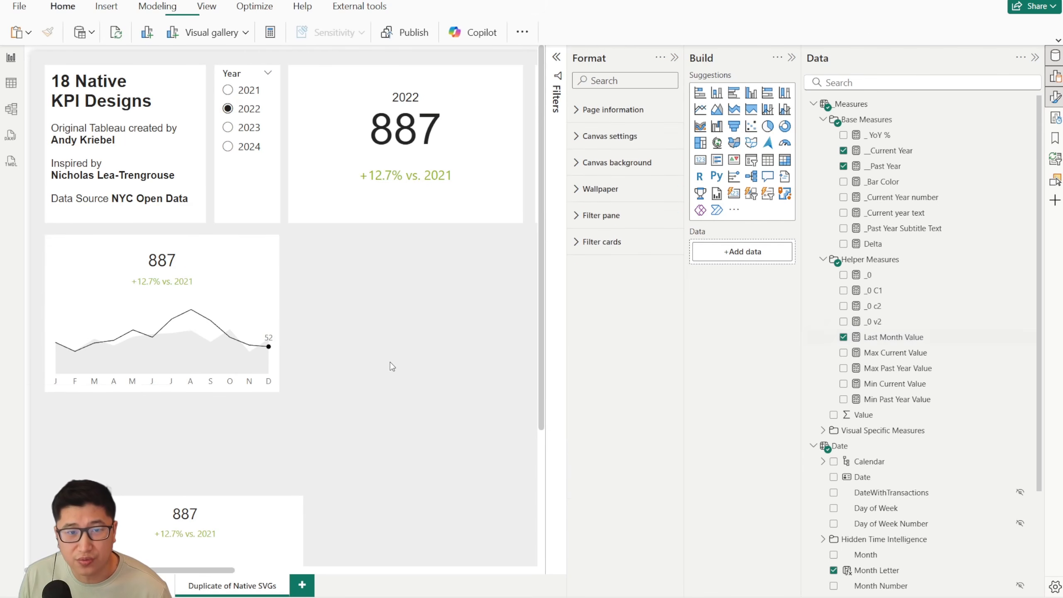
Delete the reference area chart placed below the second row.
scroll(260, 400, "down", 3)
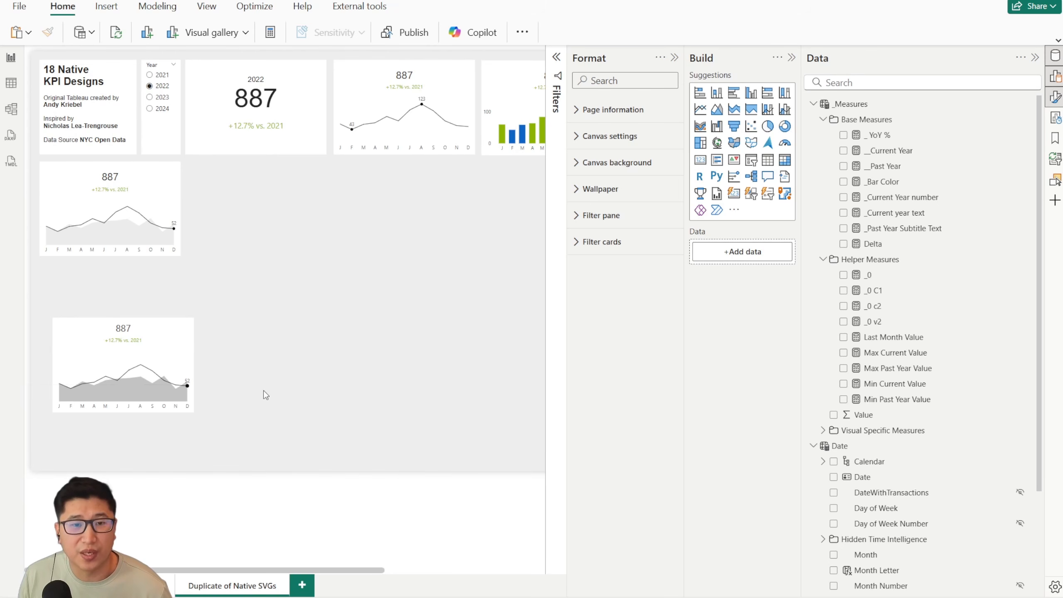
left_click_drag(335, 570, 502, 571)
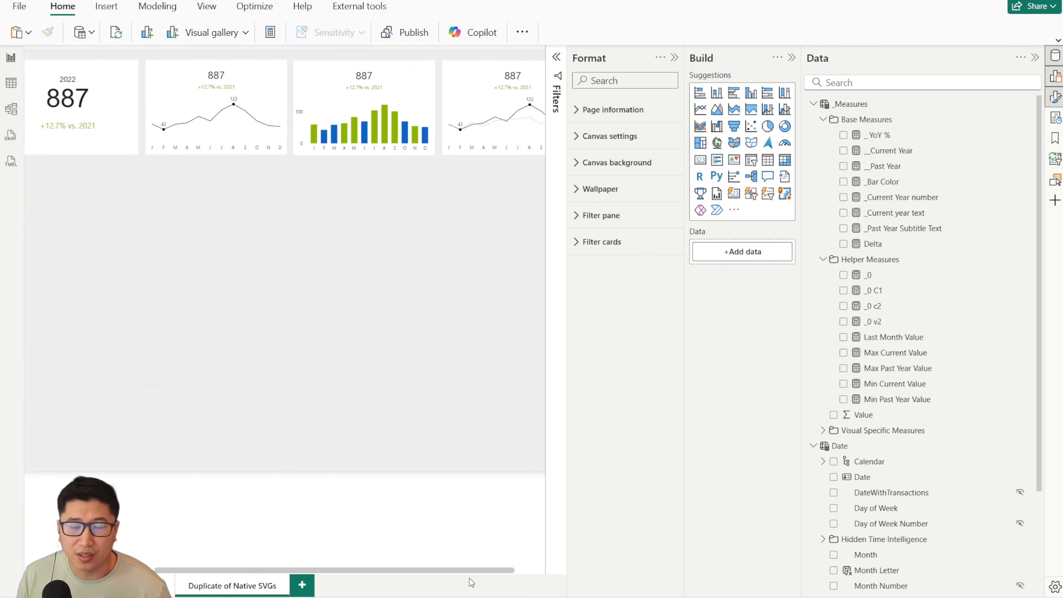
key("ctrl+v")
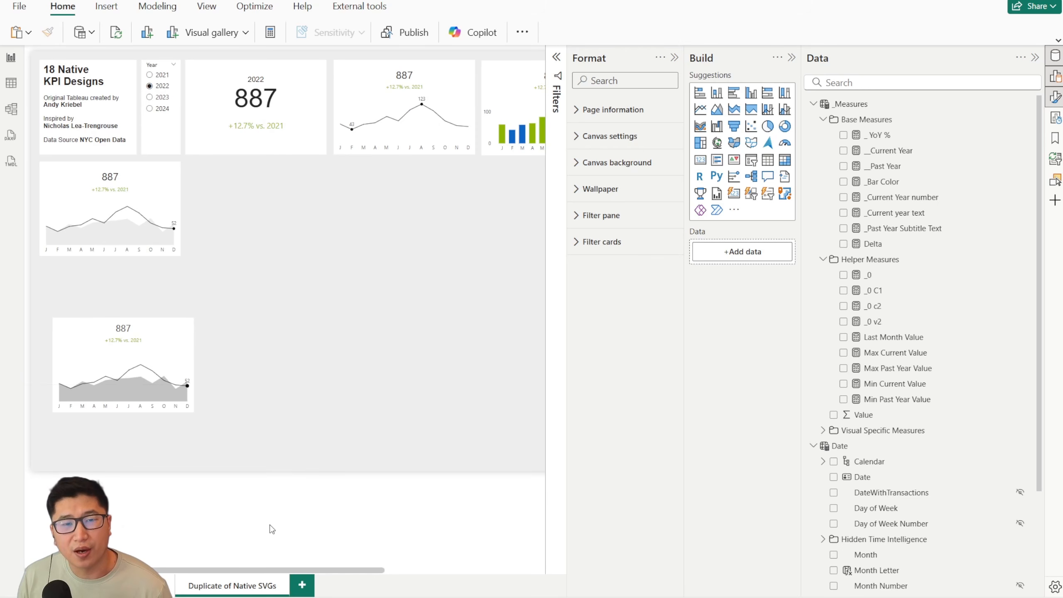
left_click(153, 357)
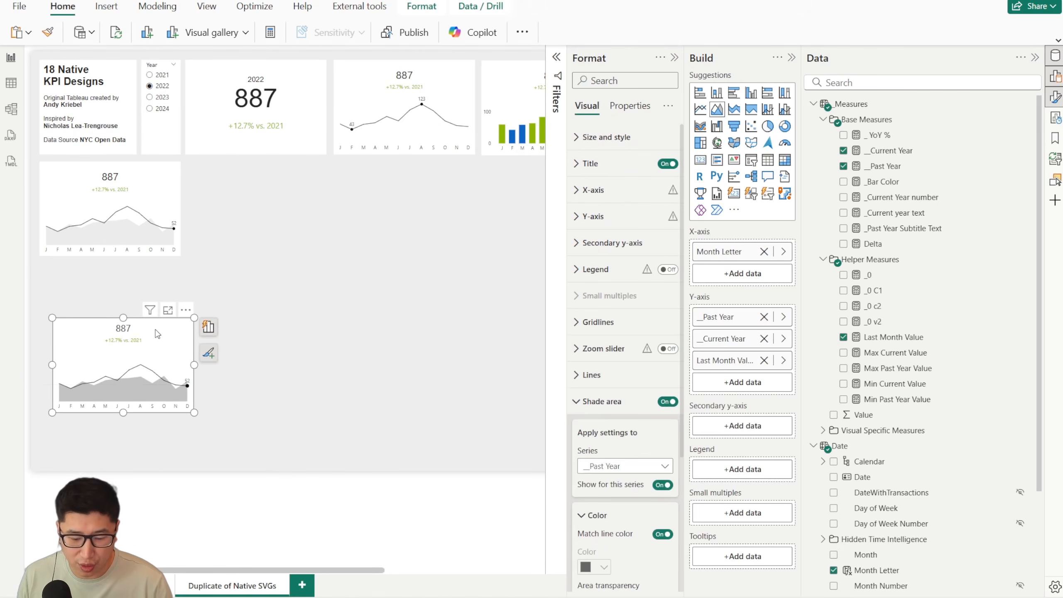
key("Delete")
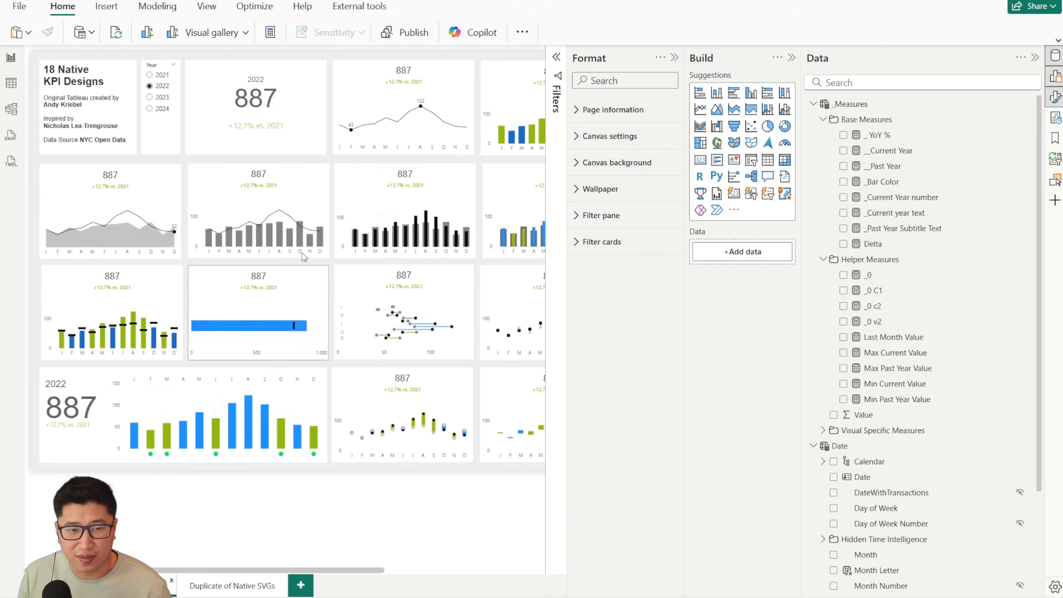
Copy the finished line-and-column KPI chart from the completed page onto this page and place it below the second row as a reference.
left_click(217, 182)
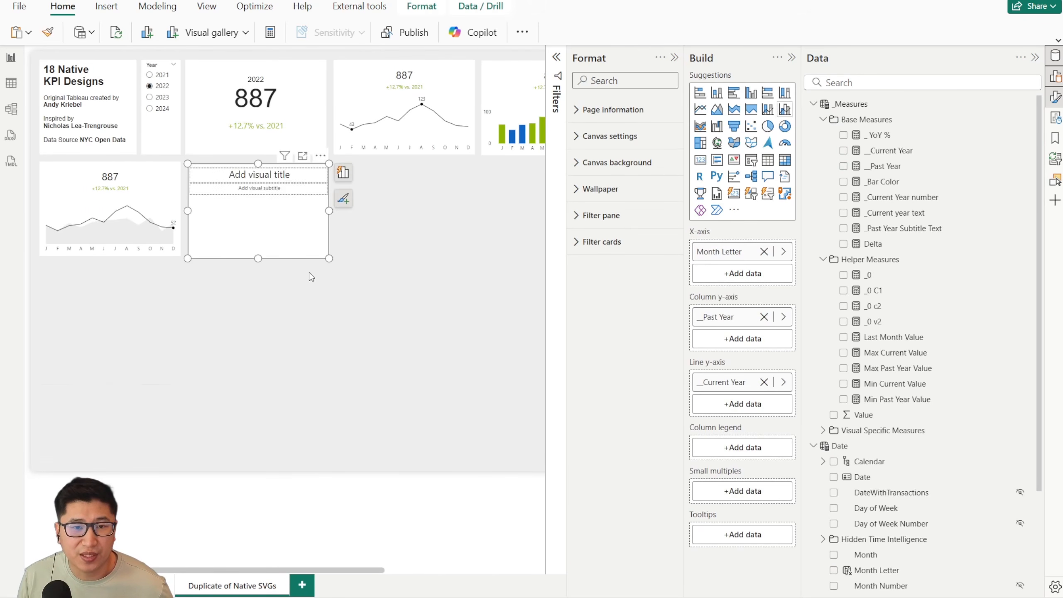
left_click_drag(268, 175, 273, 305)
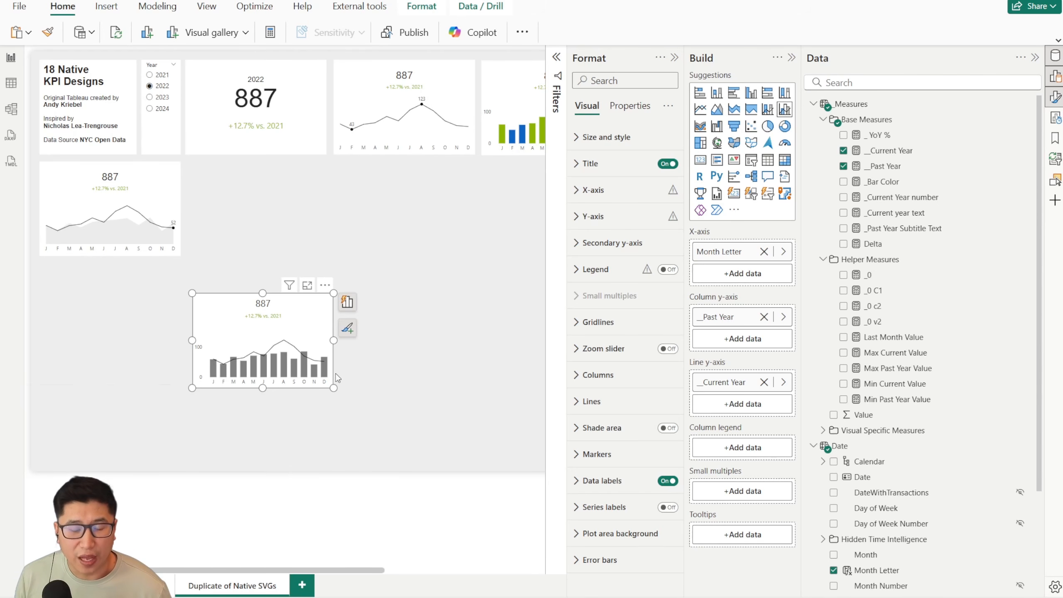
Duplicate the first-row column chart into the second row beside the area chart and convert the copy to a line and clustered column chart.
left_click(504, 98)
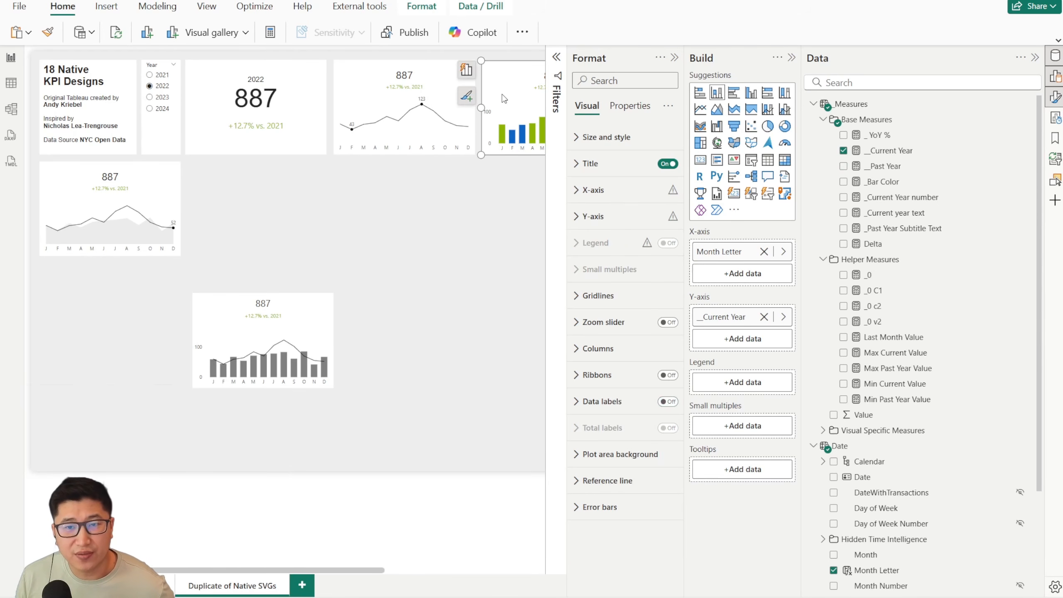
left_click_drag(356, 570, 423, 570)
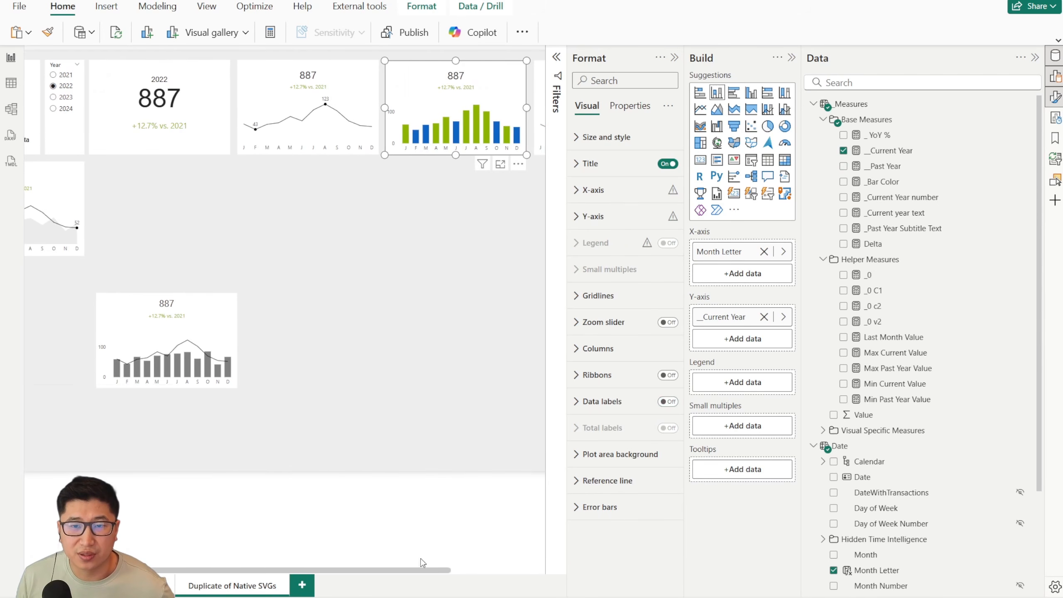
left_click_drag(413, 92, 116, 192)
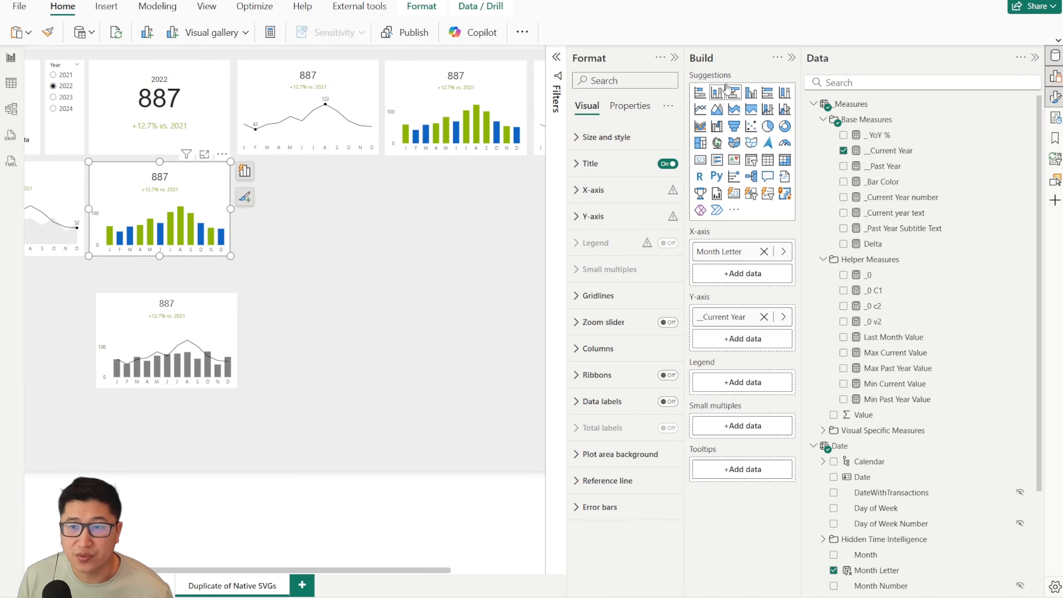
left_click(785, 112)
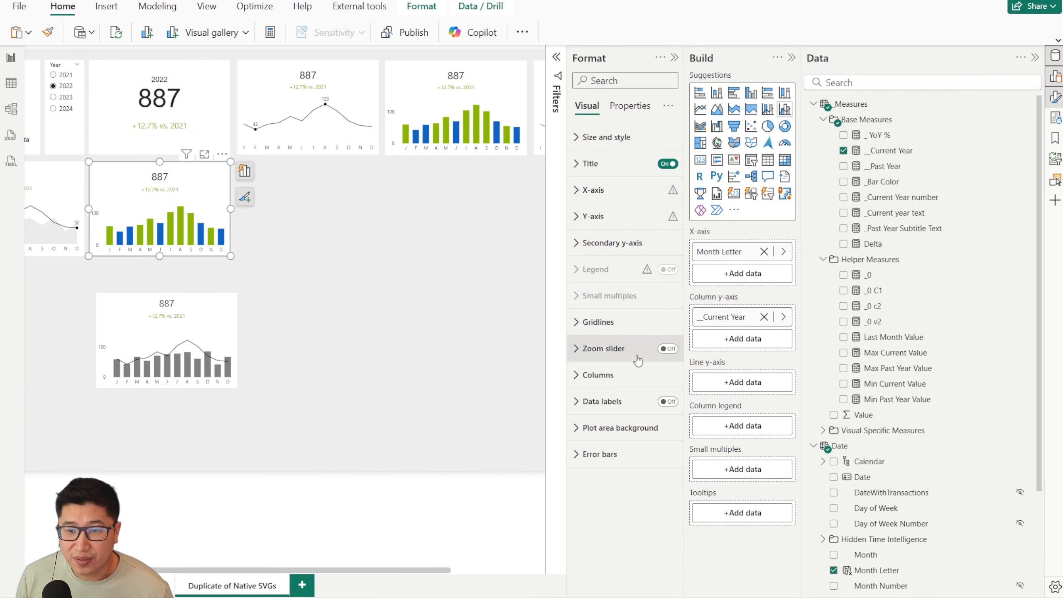
Remove the conditional formatting from the new chart's columns and colour them light gray.
left_click(599, 374)
scroll(601, 376, "down", 3)
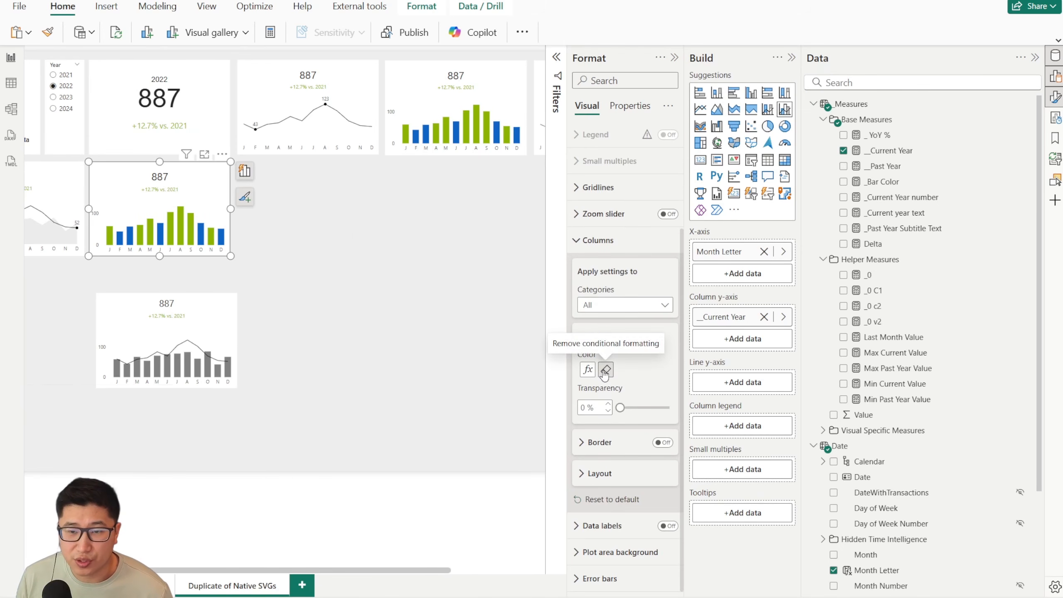
left_click(601, 376)
left_click(602, 370)
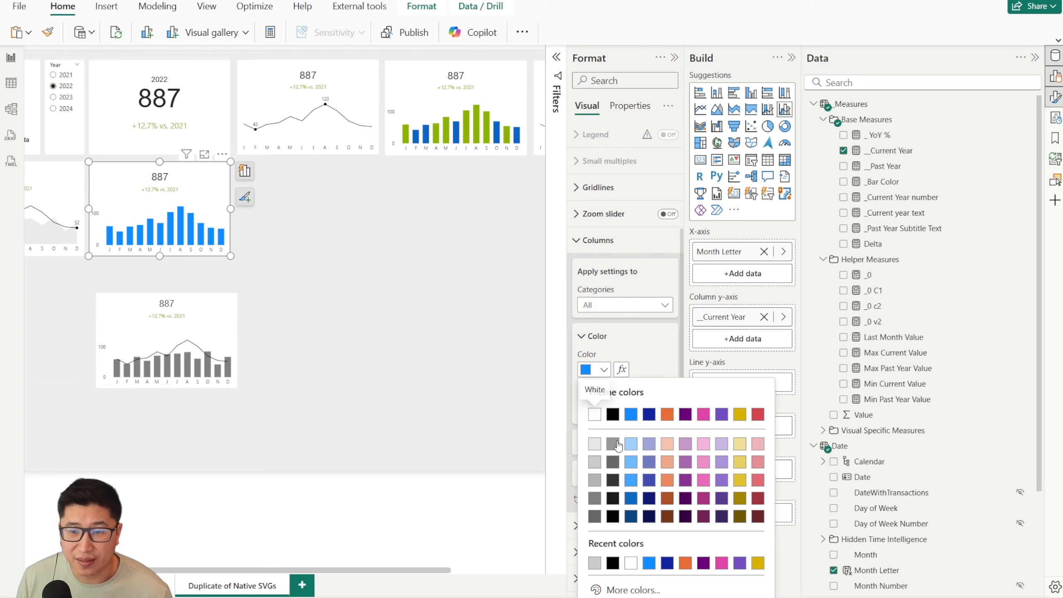
left_click(609, 450)
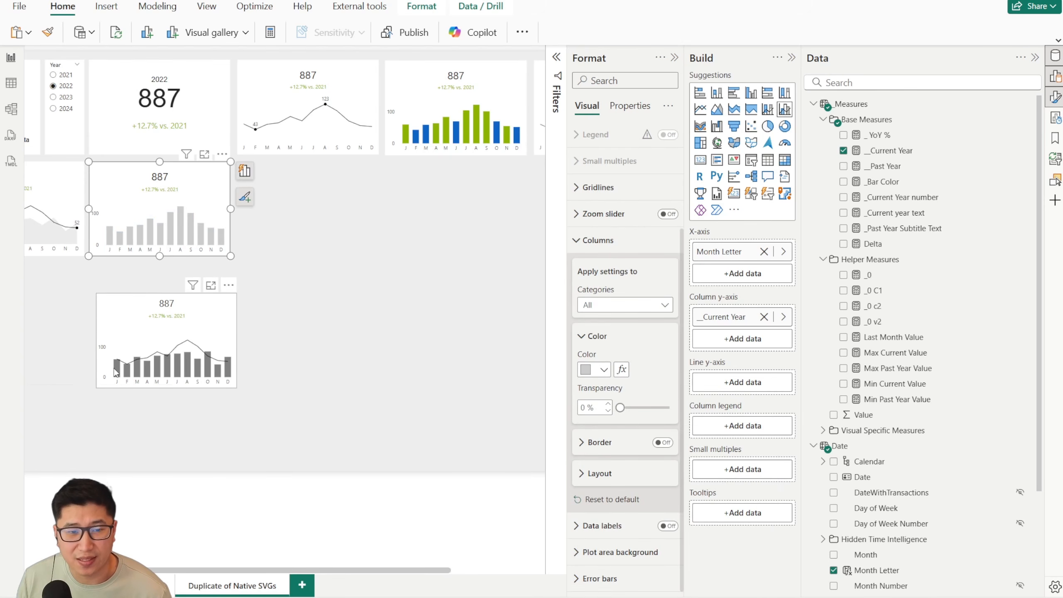
Add the __Past Year measure to the second-row combo chart's line y-axis.
left_click(86, 281)
scroll(85, 281, "up", 2)
scroll(341, 239, "down", 2)
left_click(320, 209)
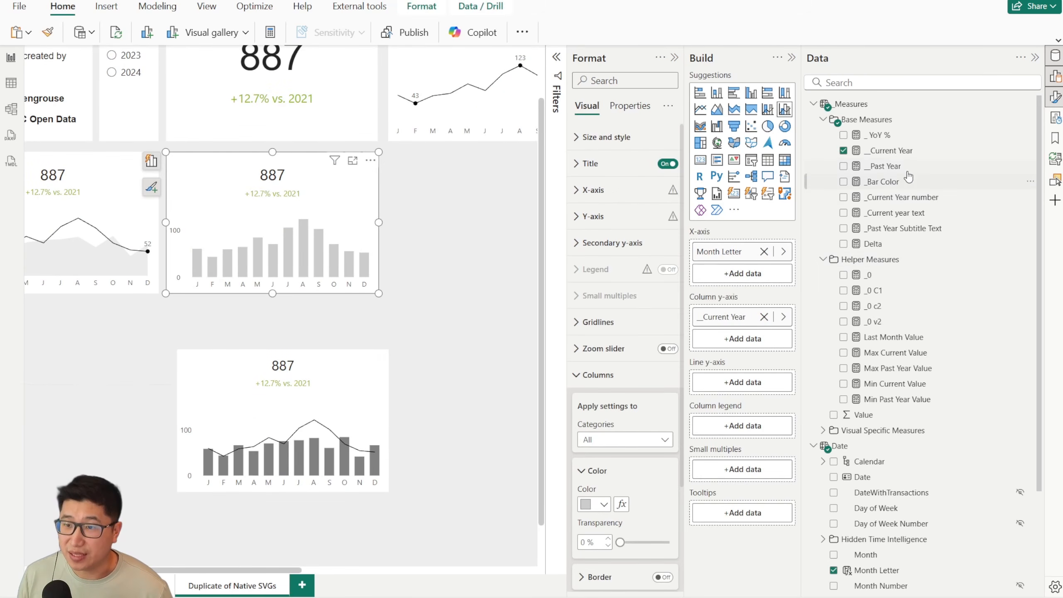
left_click_drag(908, 166, 745, 381)
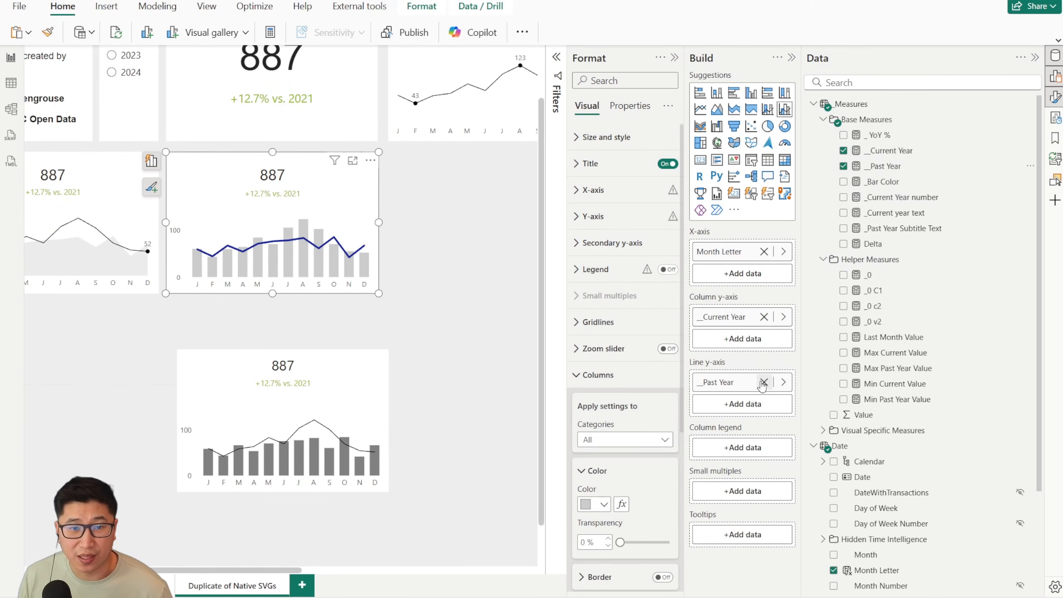
Set the combo chart's line width to 1 px.
left_click(607, 377)
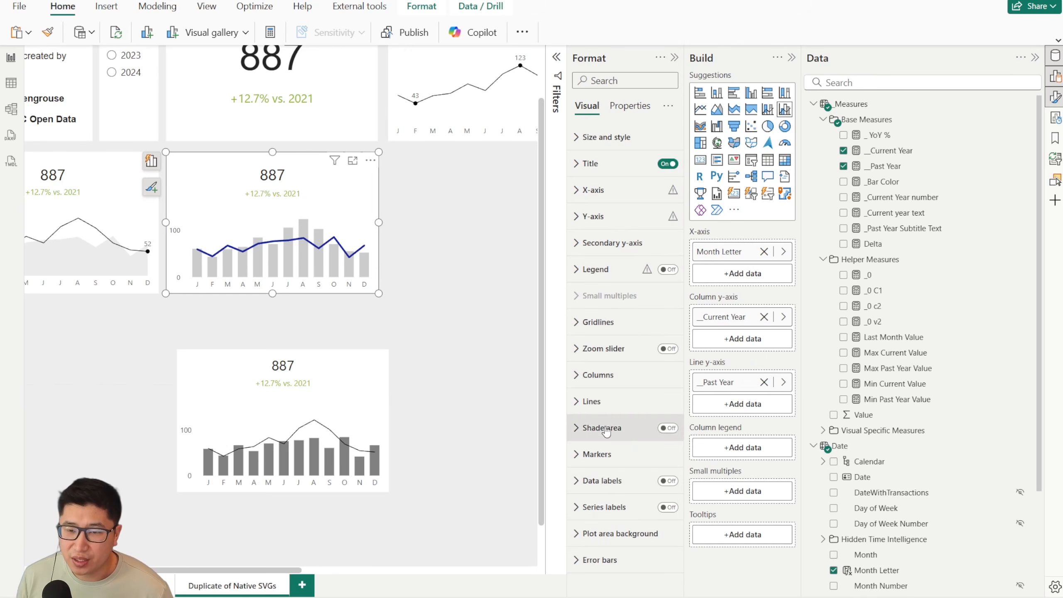
left_click(604, 402)
scroll(620, 418, "down", 5)
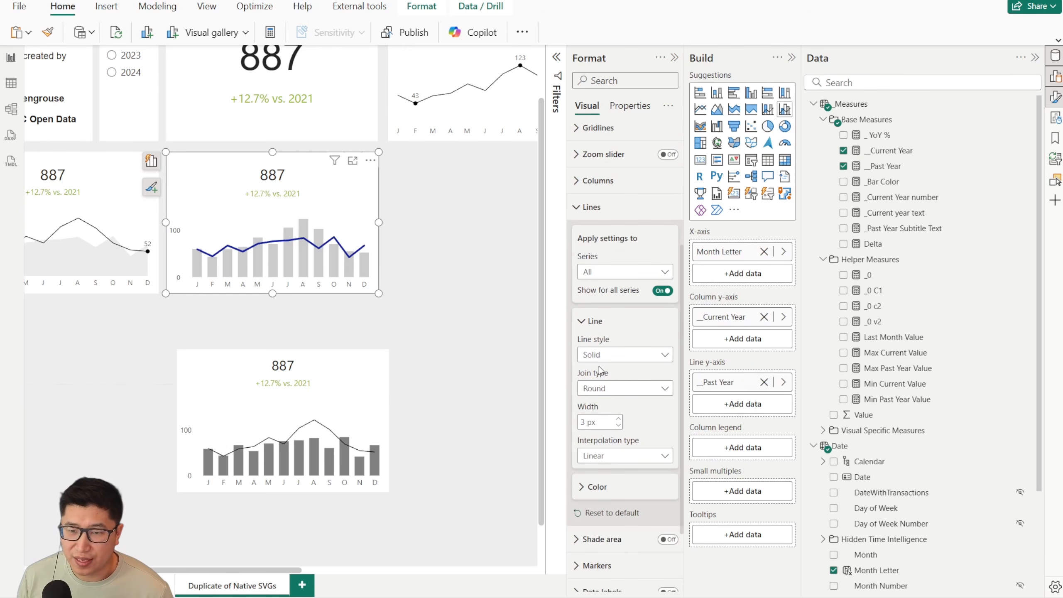
left_click(618, 425)
left_click(618, 425)
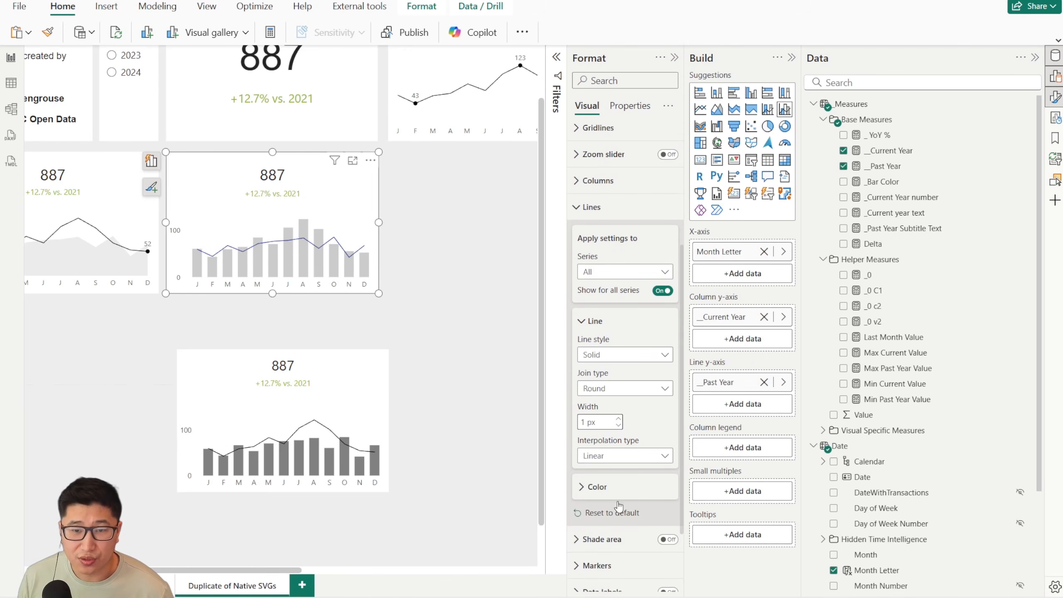
Swap the combo chart's measures so __Past Year is on the column y-axis and __Current Year on the line y-axis.
left_click(613, 494)
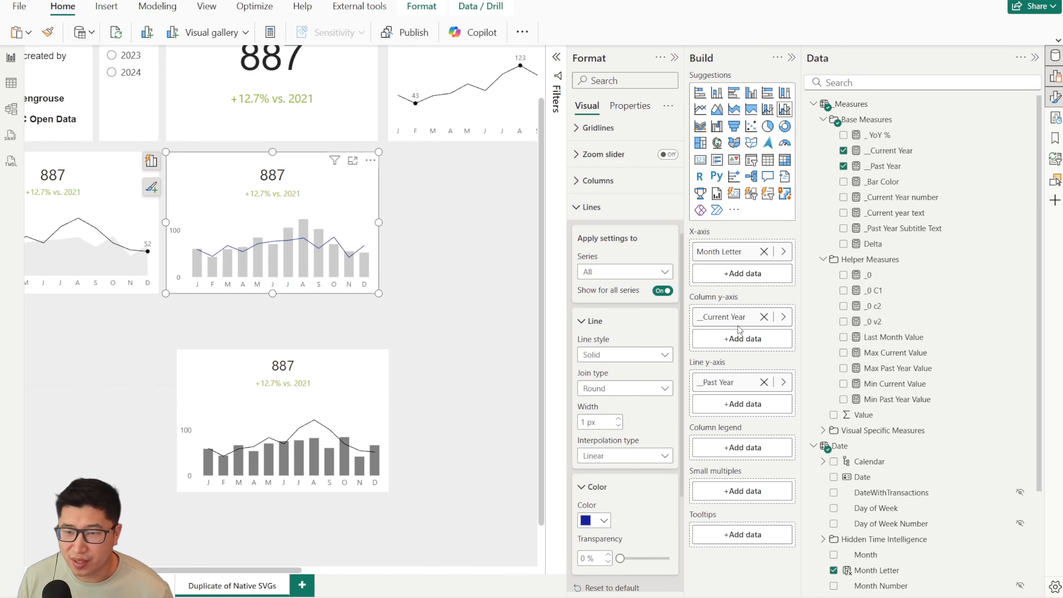
mouse_move(724, 316)
left_mouse_down()
mouse_move(726, 402)
mouse_move(734, 316)
left_mouse_up()
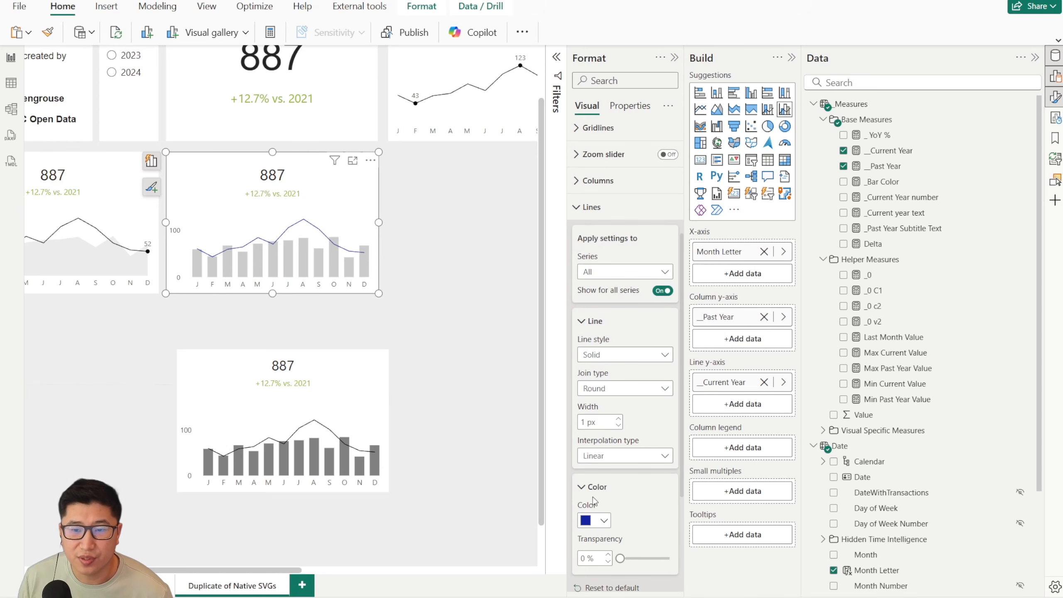
Colour the combo chart's line black and set its width to 2 px.
left_click(608, 275)
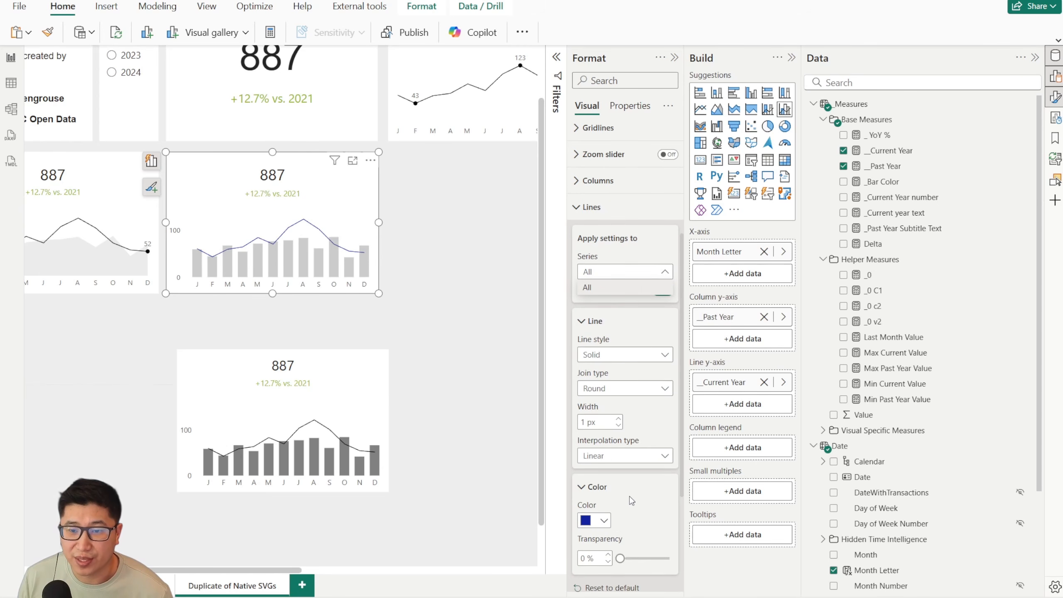
left_click(604, 520)
left_click(615, 475)
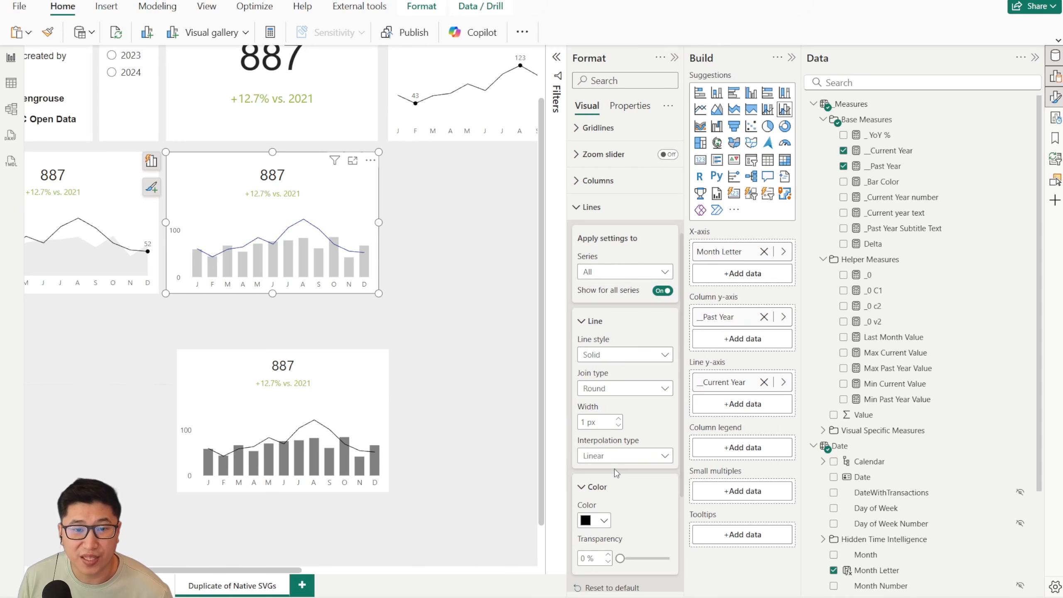
left_click(618, 418)
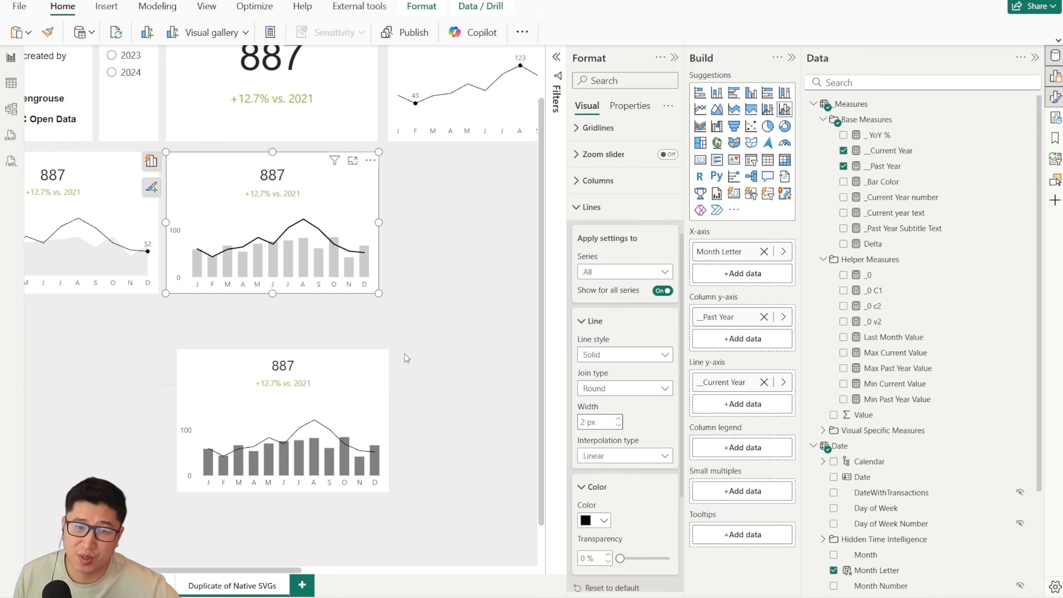
left_click(420, 254)
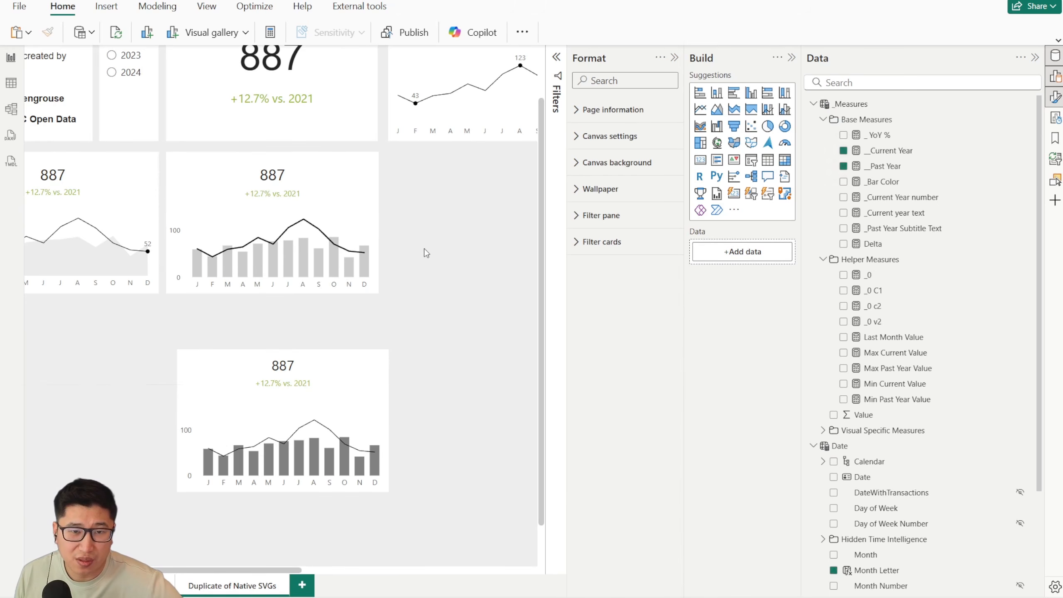
left_click(345, 198)
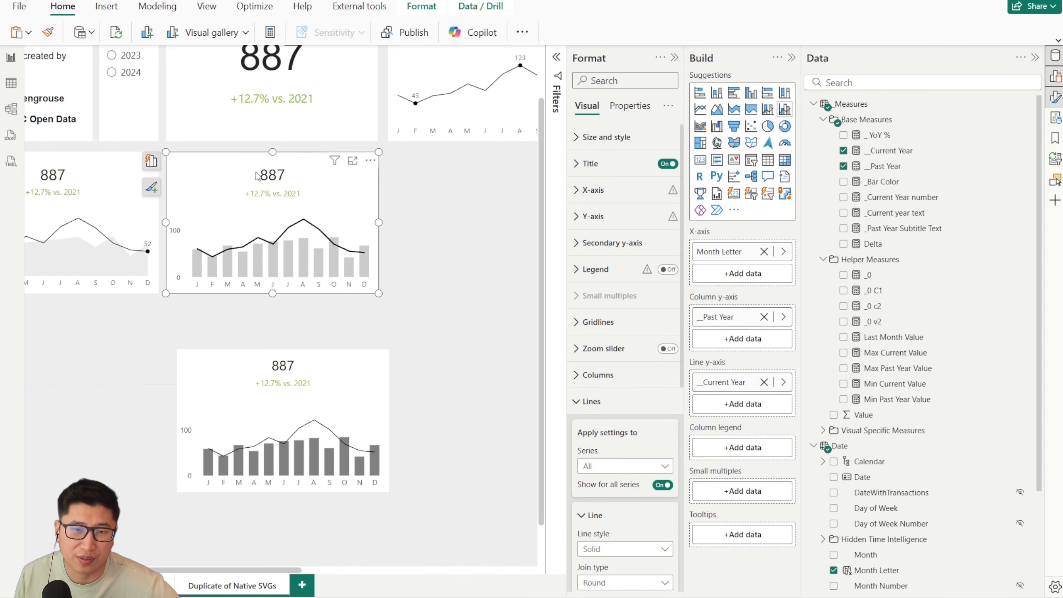
left_click(582, 164)
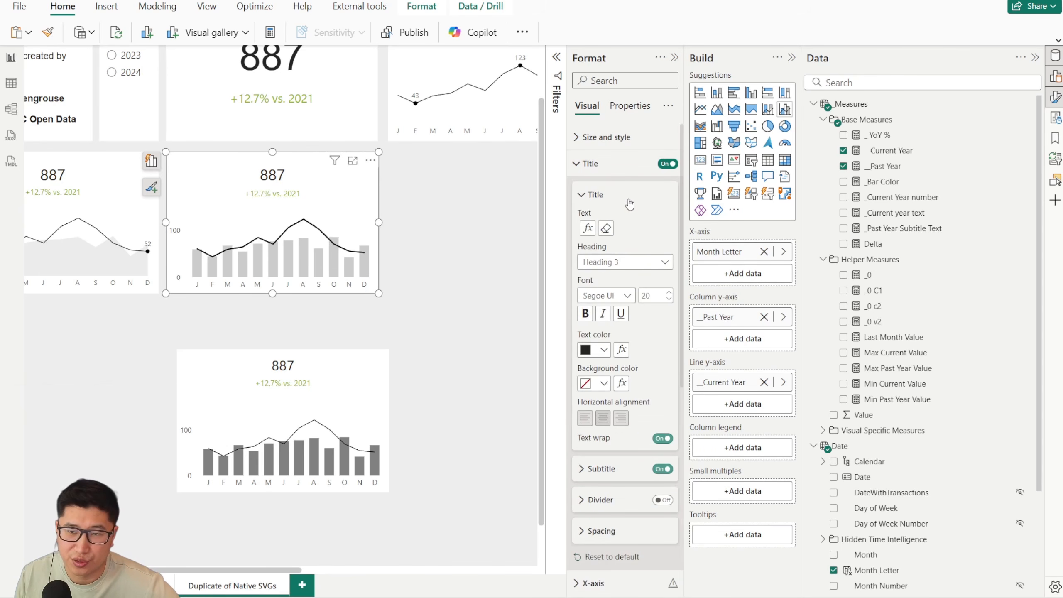
left_click(582, 164)
Delete the reference combo chart below the second row.
left_click(322, 360)
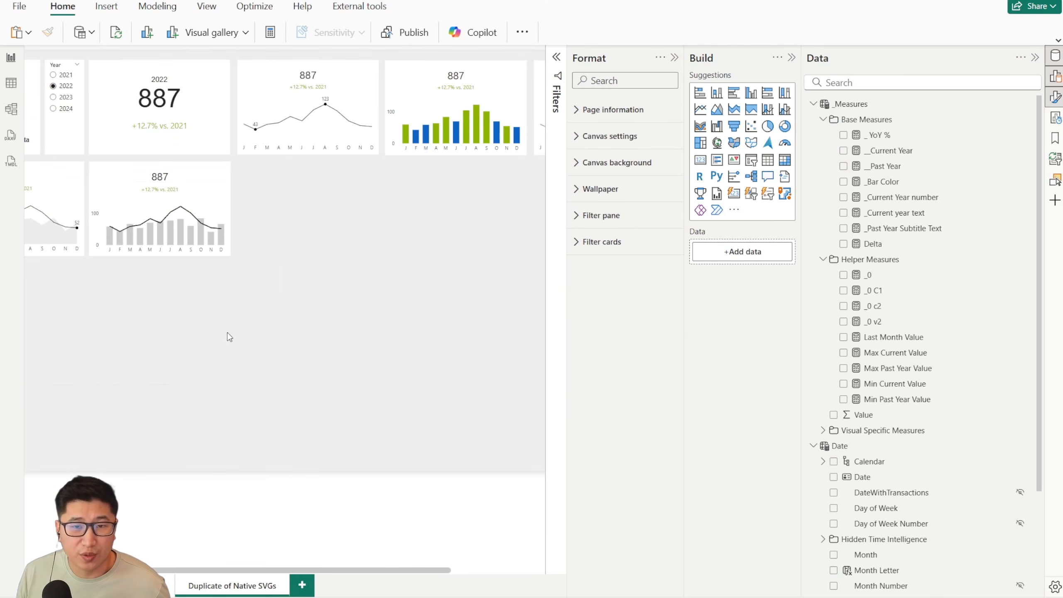
Copy the black bar-in-bar chart from the finished page onto the Duplicate of Native SVGs page, placing it below the second row.
scroll(227, 333, "down", 2)
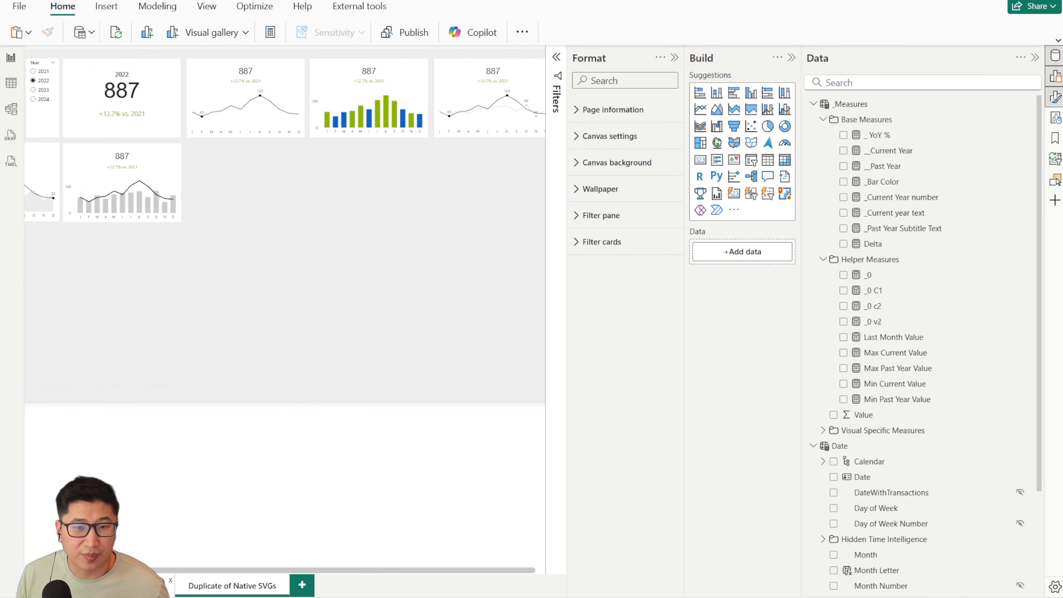
left_click(310, 164)
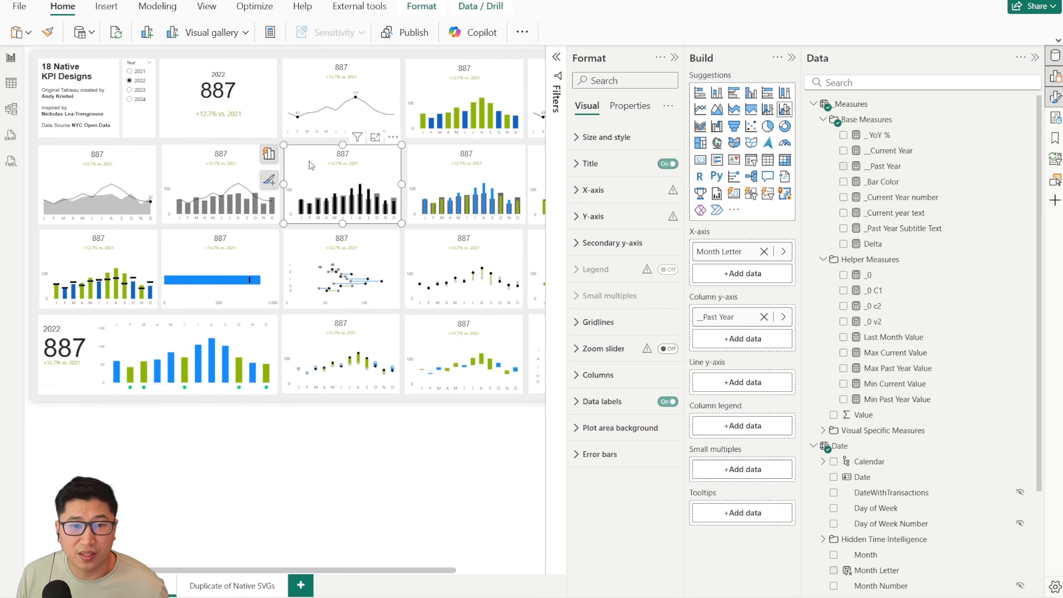
left_click(231, 586)
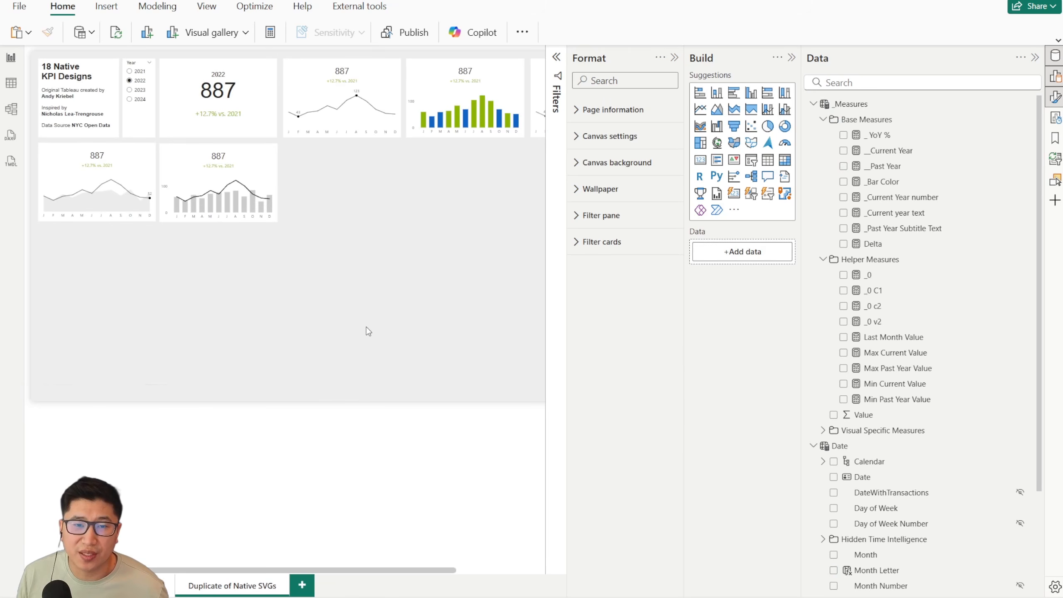
left_click_drag(349, 191, 257, 292)
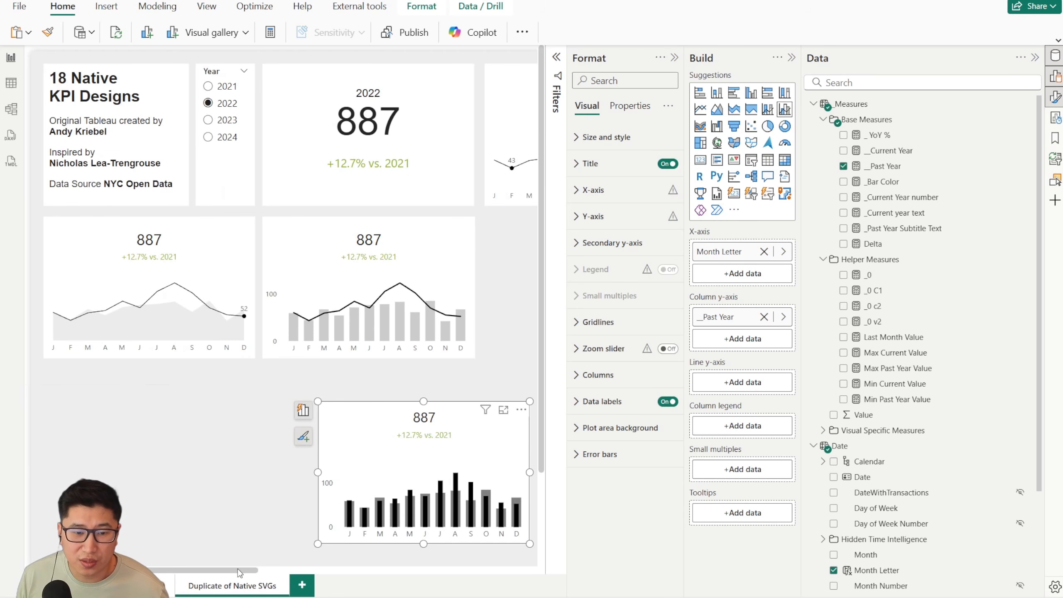
Duplicate the line-and-column combo chart and place the copy beside it in the second row.
left_click_drag(238, 568, 343, 570)
left_click(102, 240)
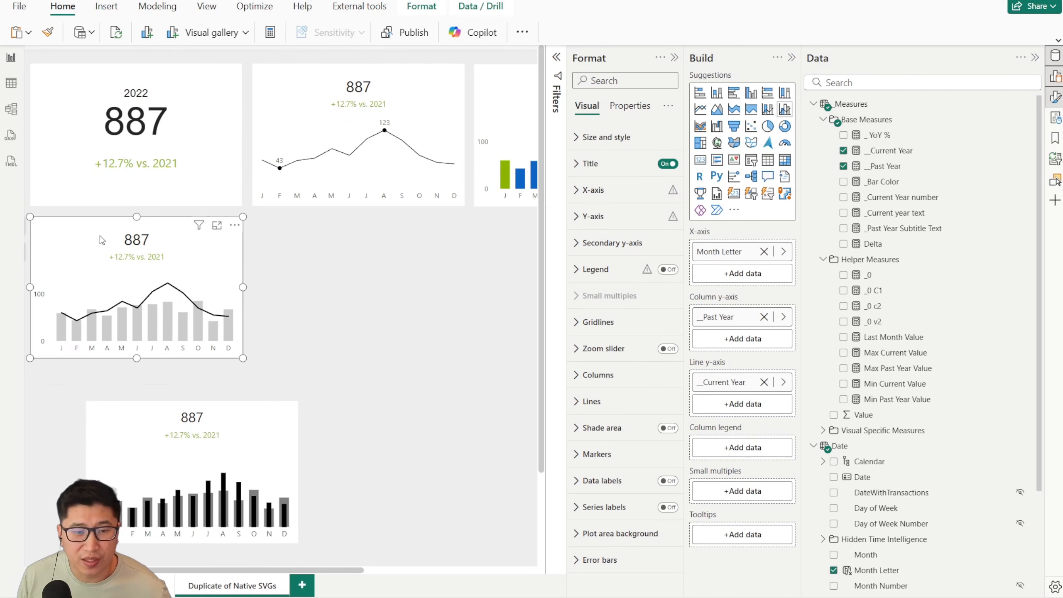
key("ctrl+c")
key("ctrl+v")
left_click_drag(102, 240, 316, 223)
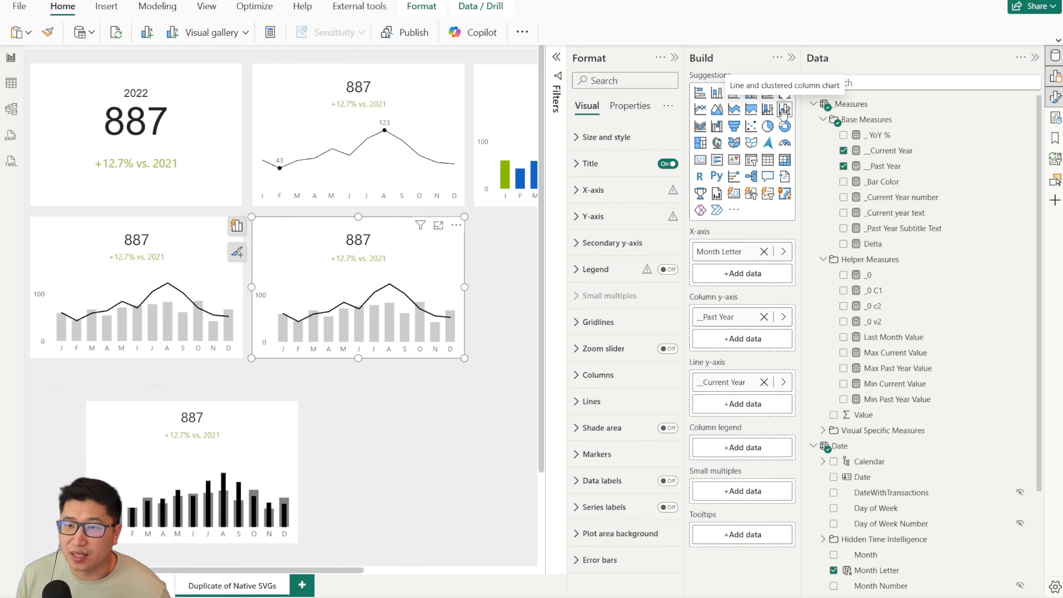
Convert the duplicated combo chart to a stacked column chart with only __Past Year on the y-axis.
left_click(716, 92)
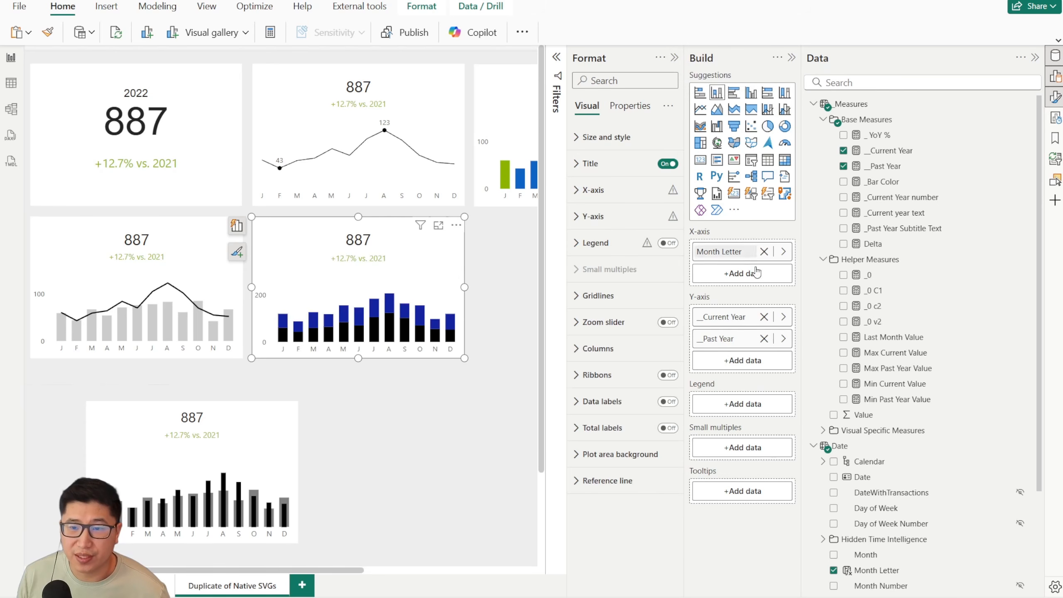
left_click(764, 340)
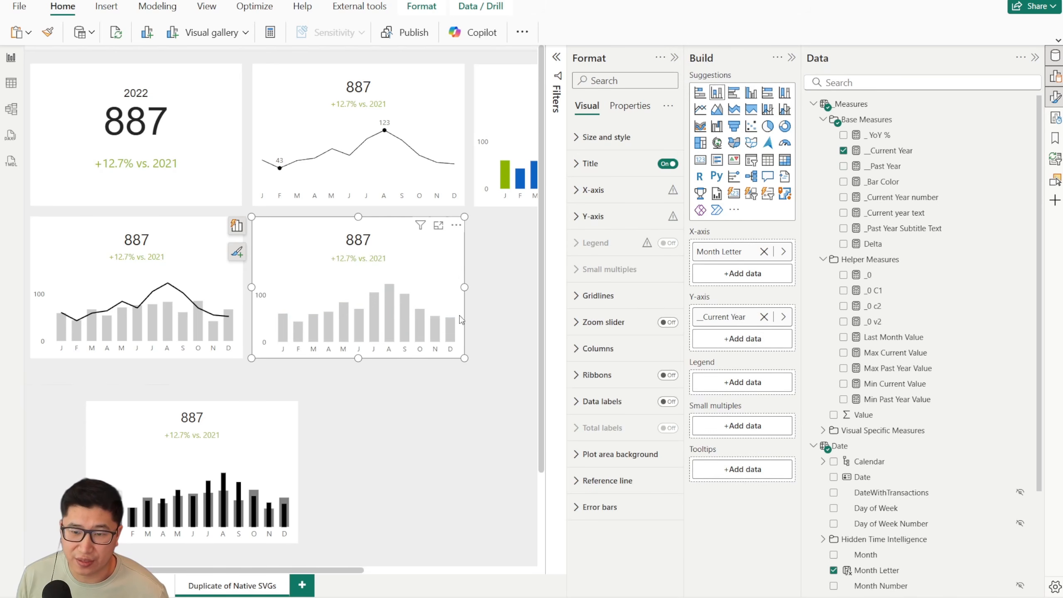
scroll(175, 495, "down", 3)
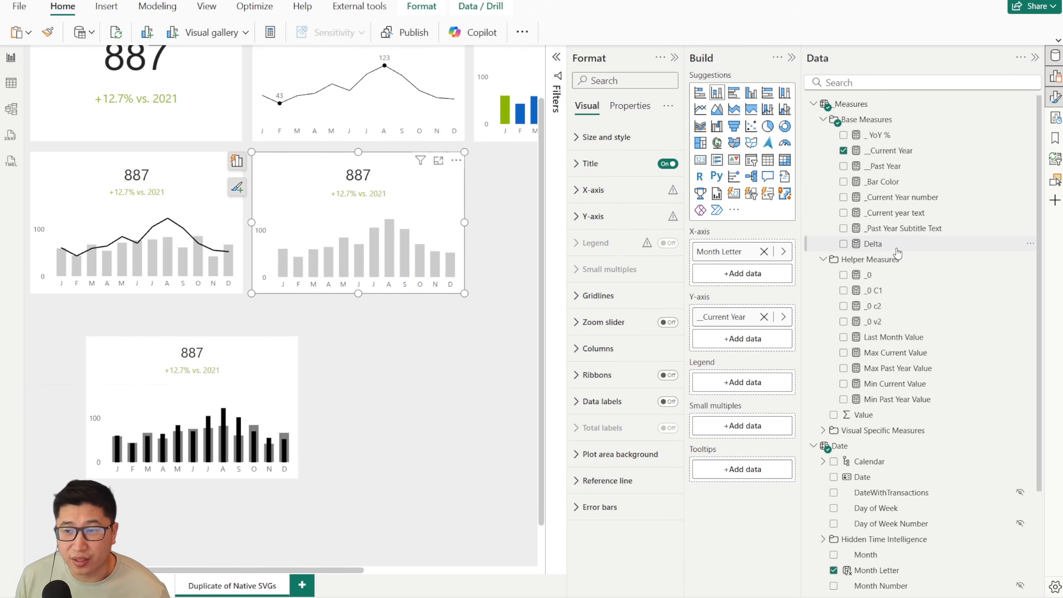
left_click_drag(884, 165, 753, 338)
left_click(763, 317)
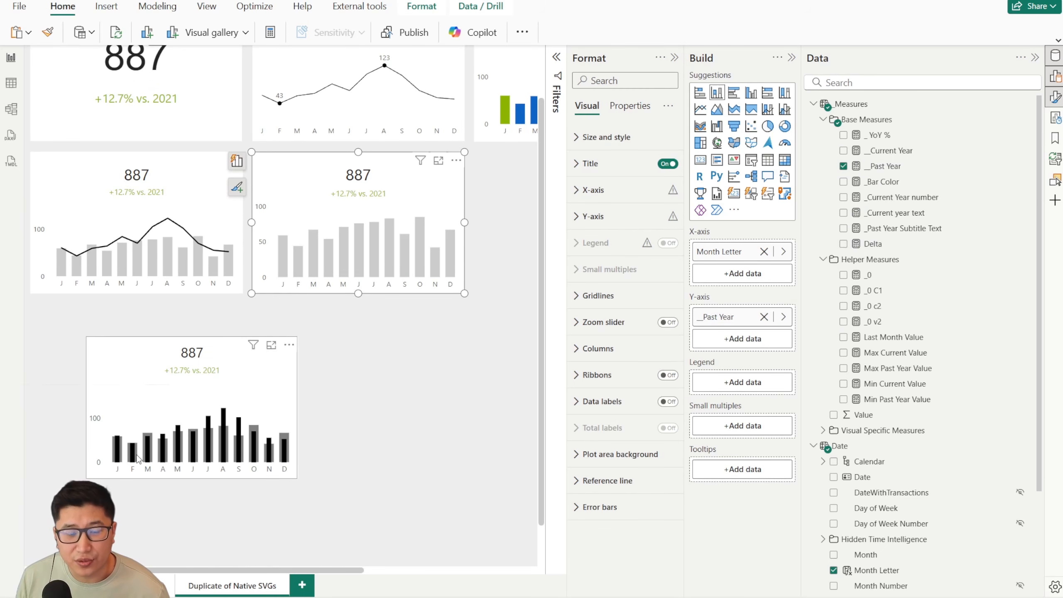
Enable error bars for the __Past Year series and use __Current Year as their upper bound.
left_click(598, 508)
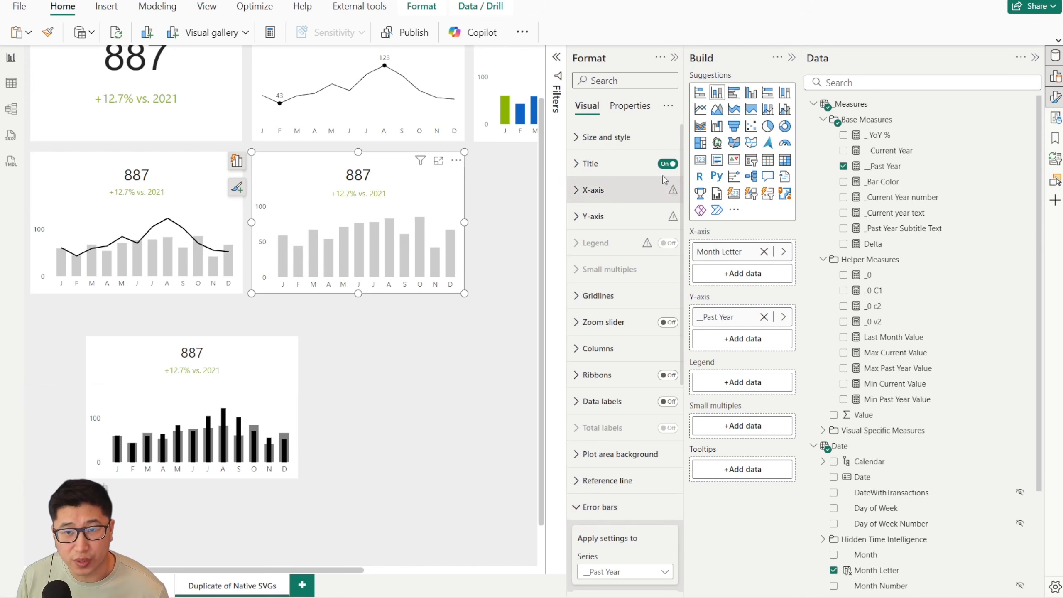
scroll(627, 121, "down", 6)
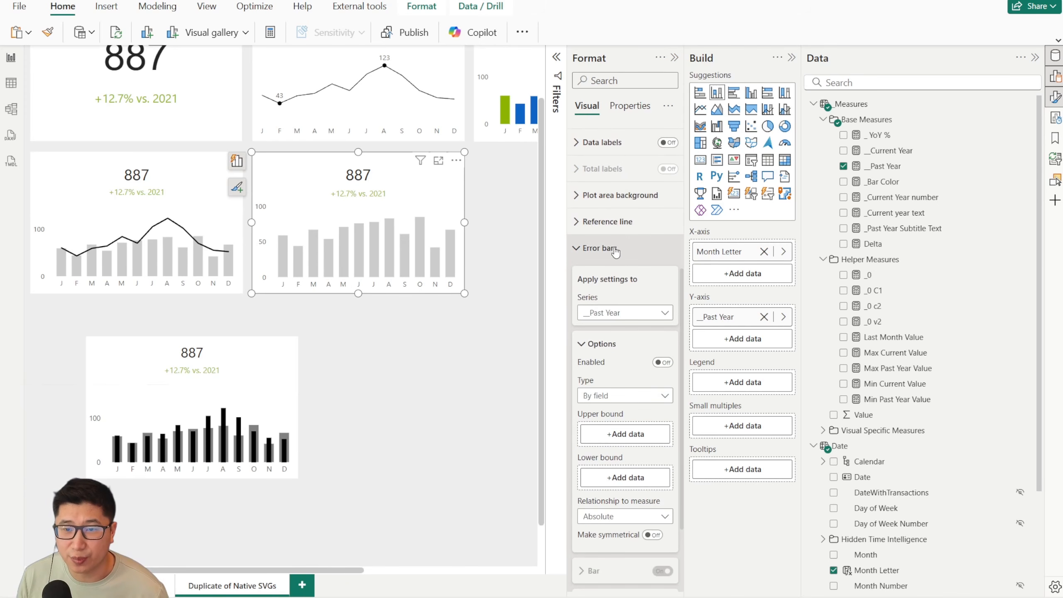
left_click(662, 362)
scroll(662, 362, "down", 1)
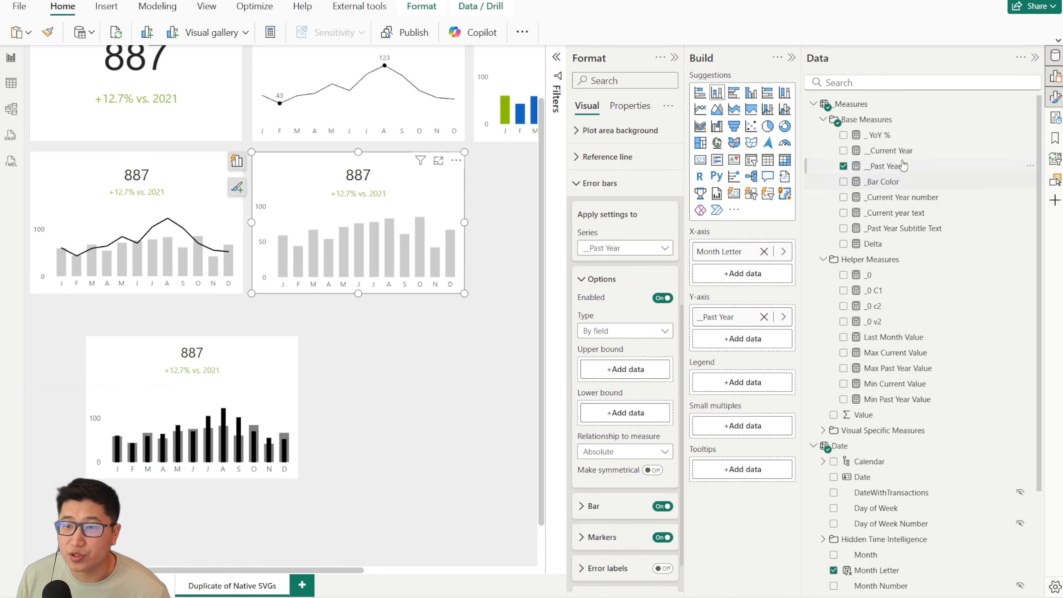
left_click_drag(903, 151, 624, 370)
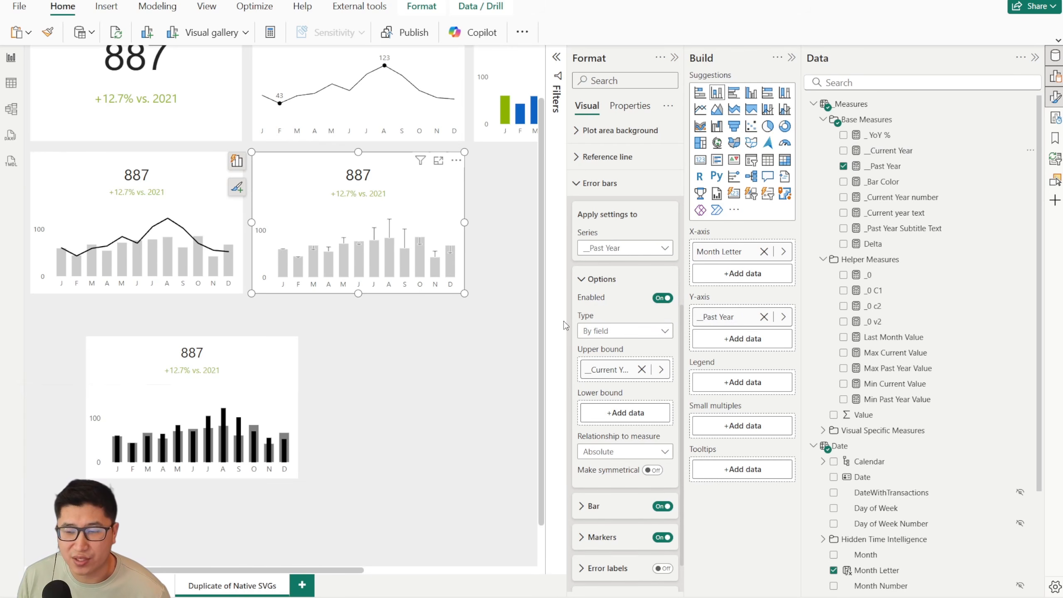
Set the _0 helper measure as the error bars' lower bound.
left_click(907, 276)
left_click(194, 58)
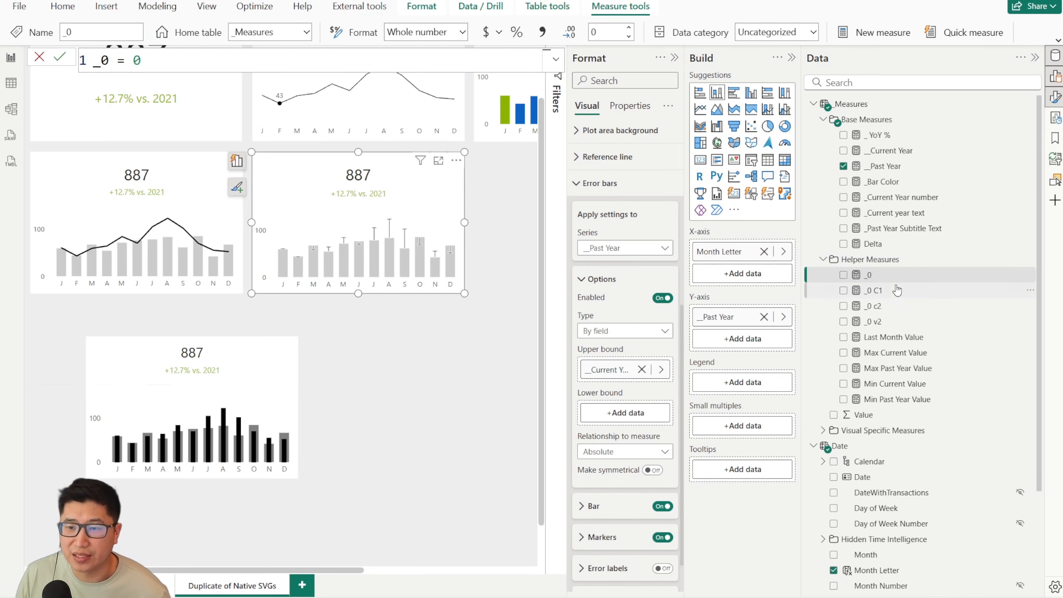
left_click_drag(891, 276, 647, 414)
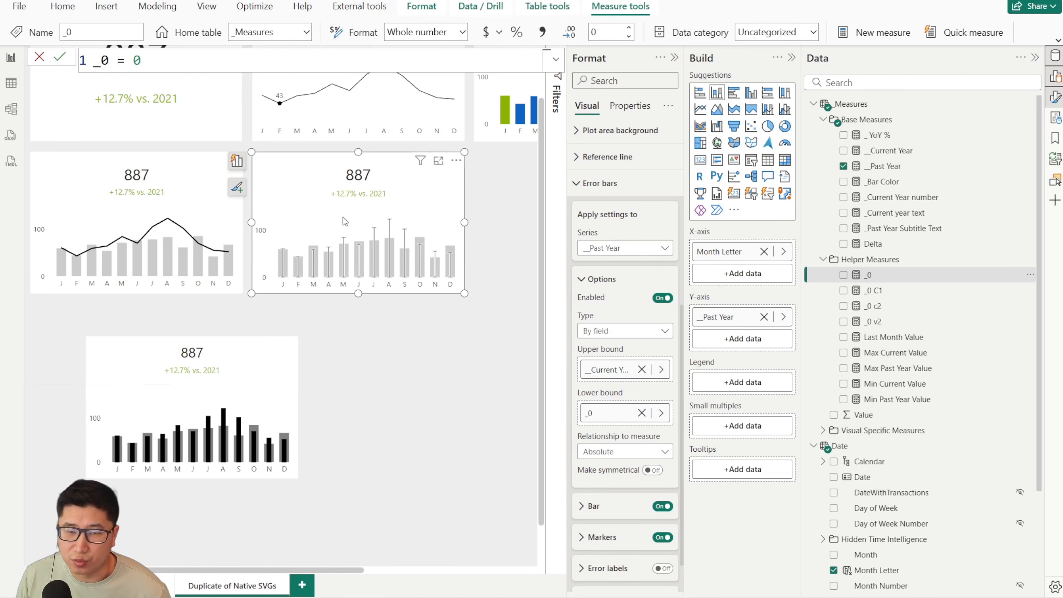
Set the width of the stacked column chart's error bars to 10.
scroll(617, 442, "down", 1)
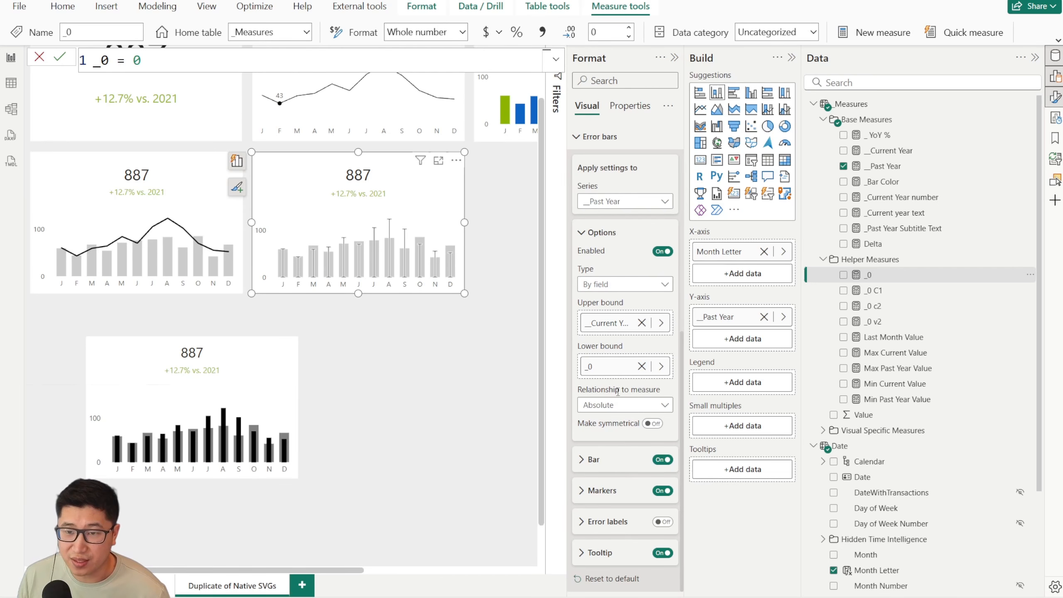
left_click(600, 460)
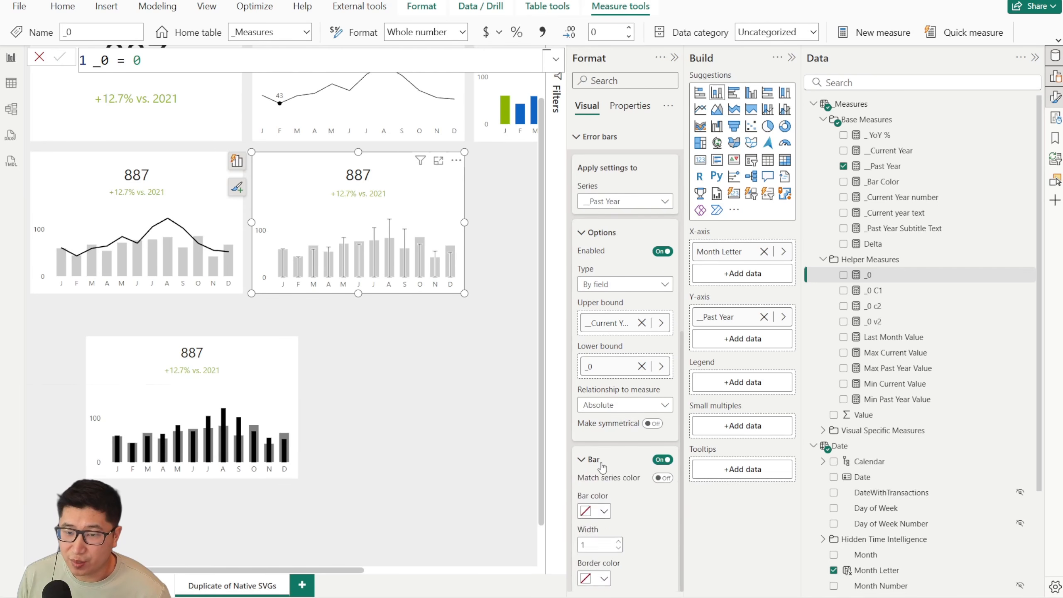
double_click(590, 390)
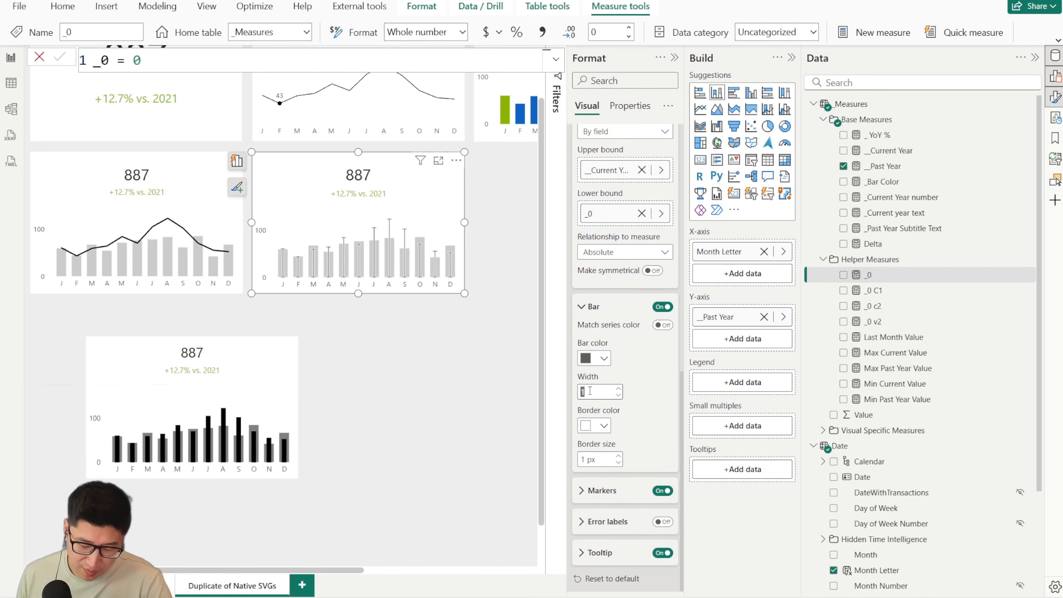
type("10")
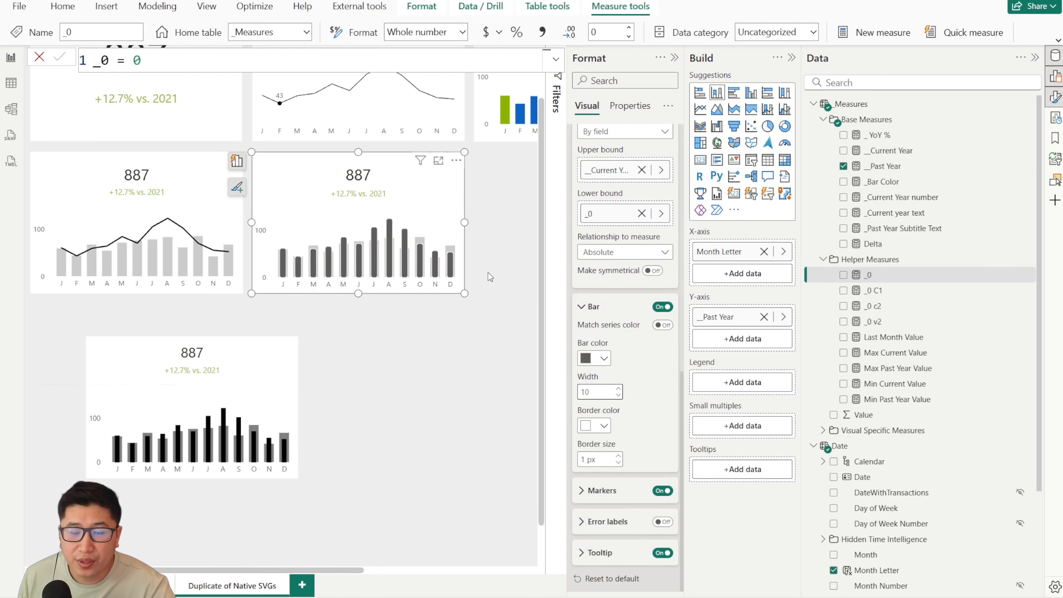
scroll(461, 261, "up", 3)
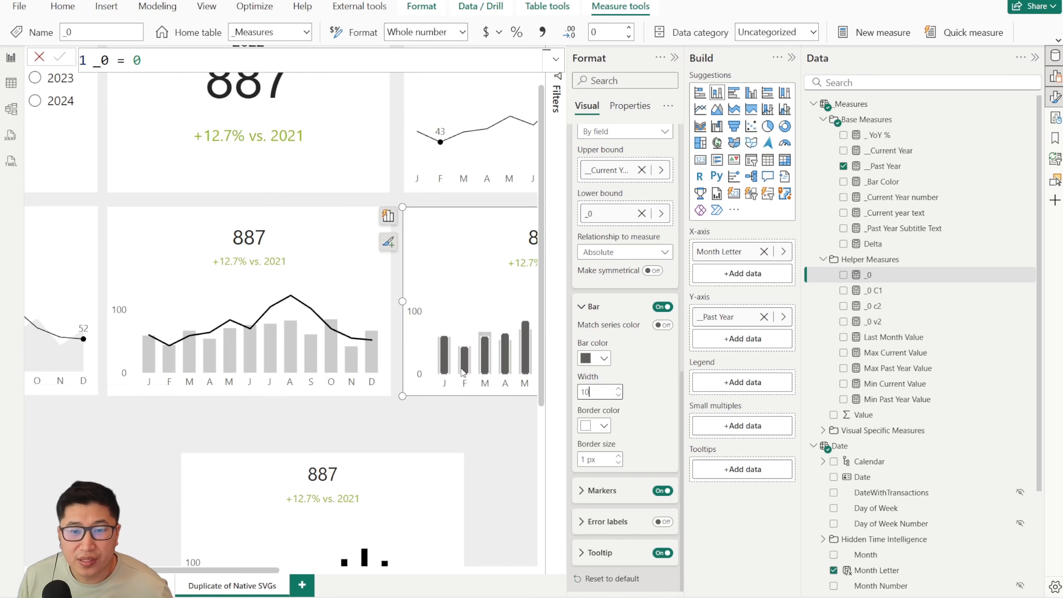
scroll(444, 420, "right", 5)
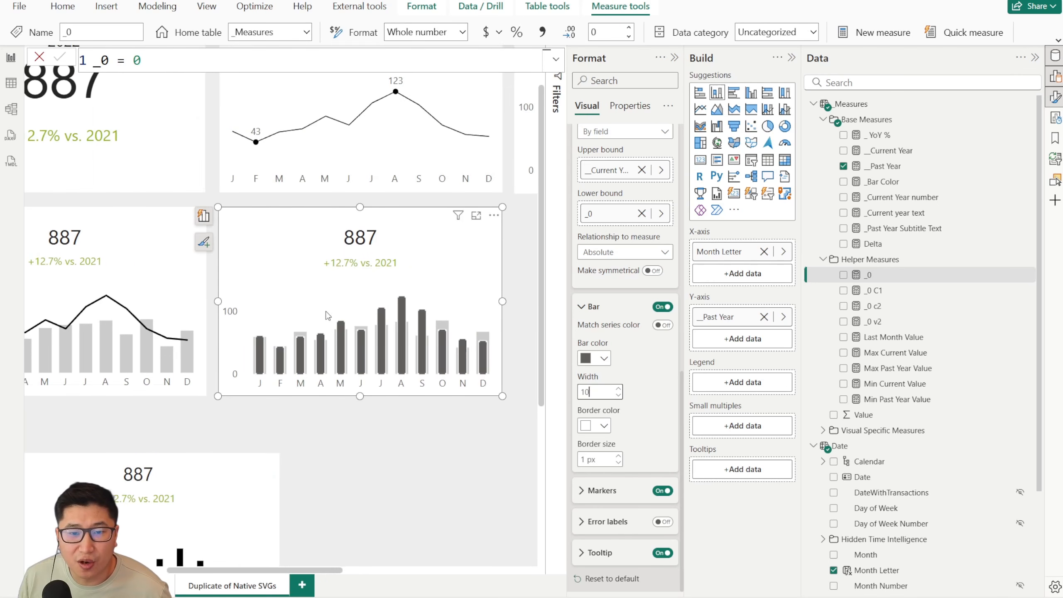
Set the error bars' border size to 0 px and reduce their width to 7.
left_click(604, 426)
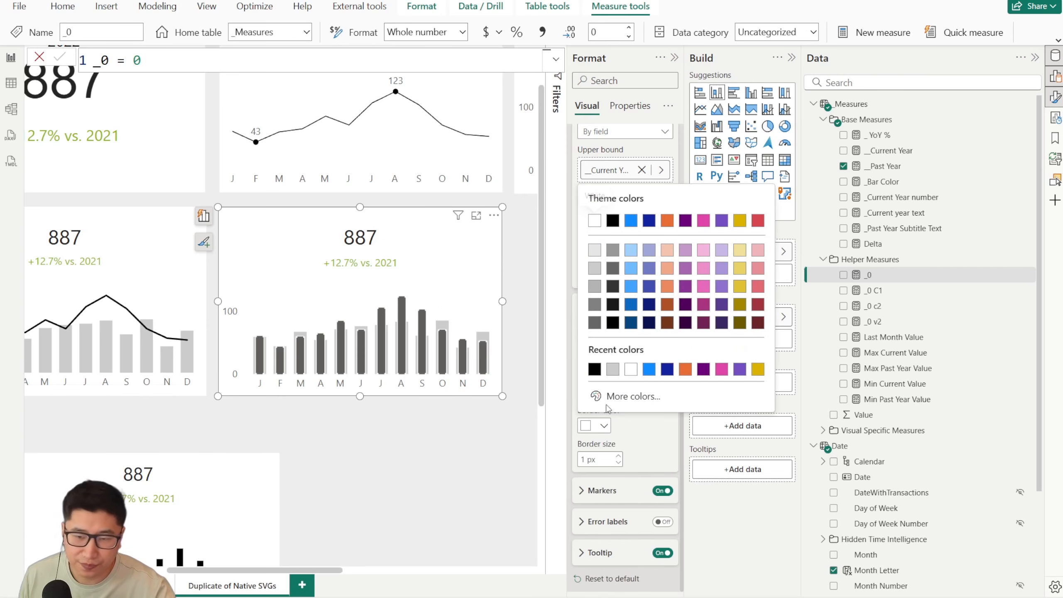
left_click(645, 453)
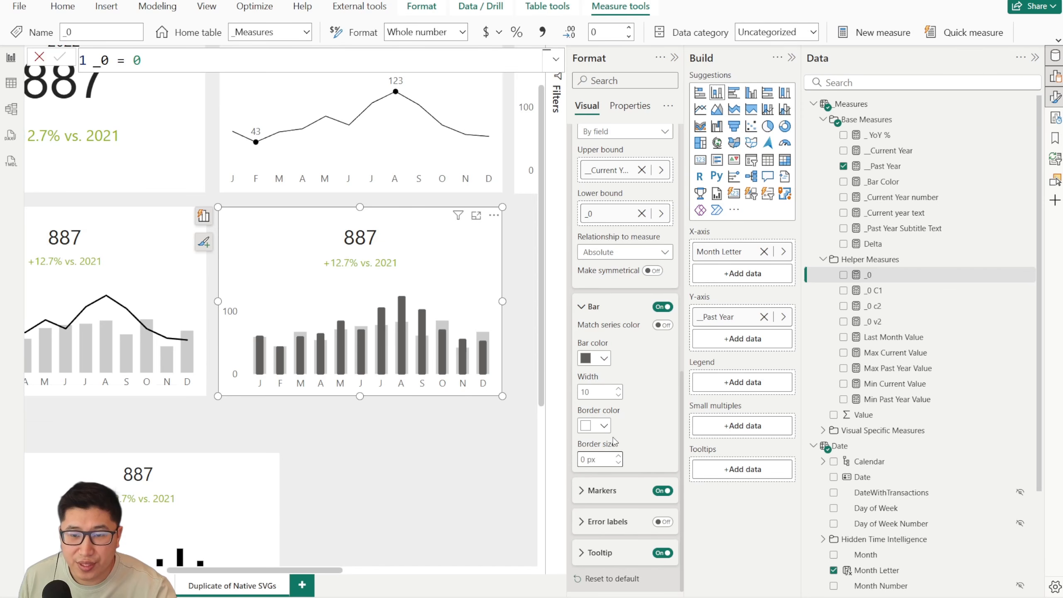
left_click(619, 395)
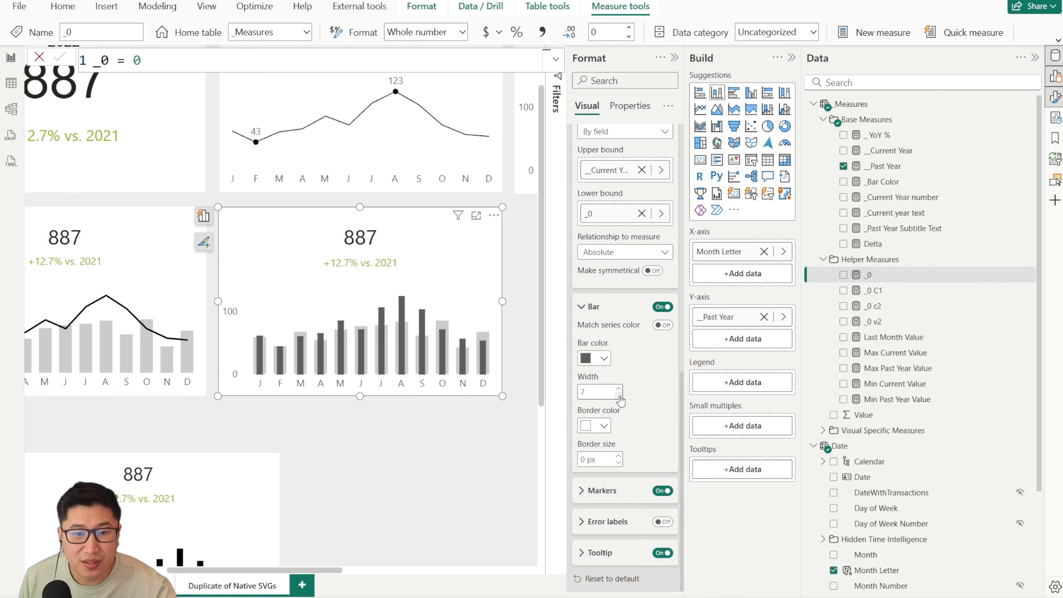
Colour the error bars black and turn off their markers.
left_click(596, 357)
left_click(613, 403)
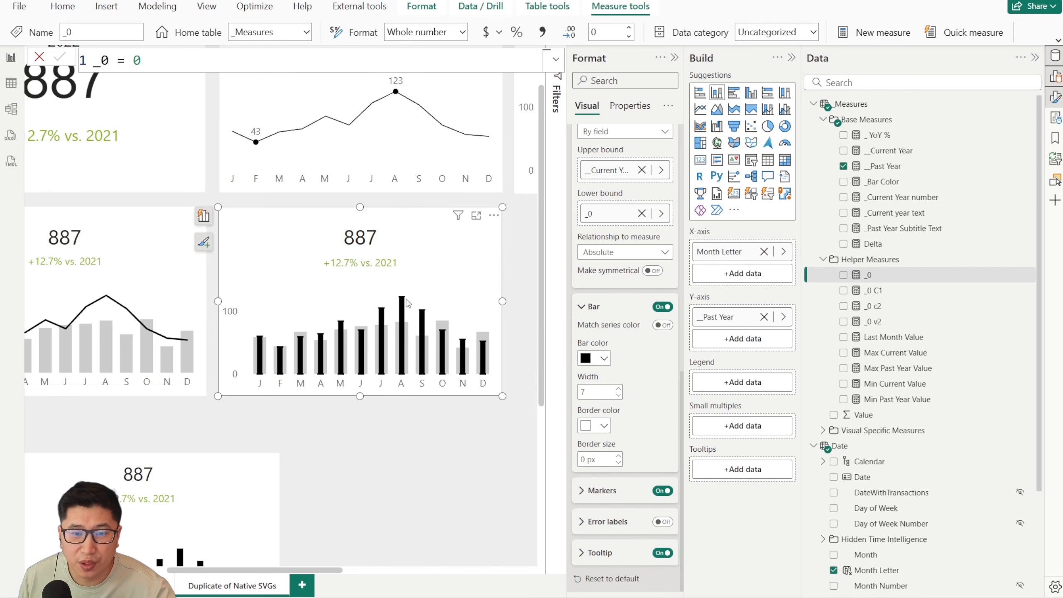
left_click(662, 491)
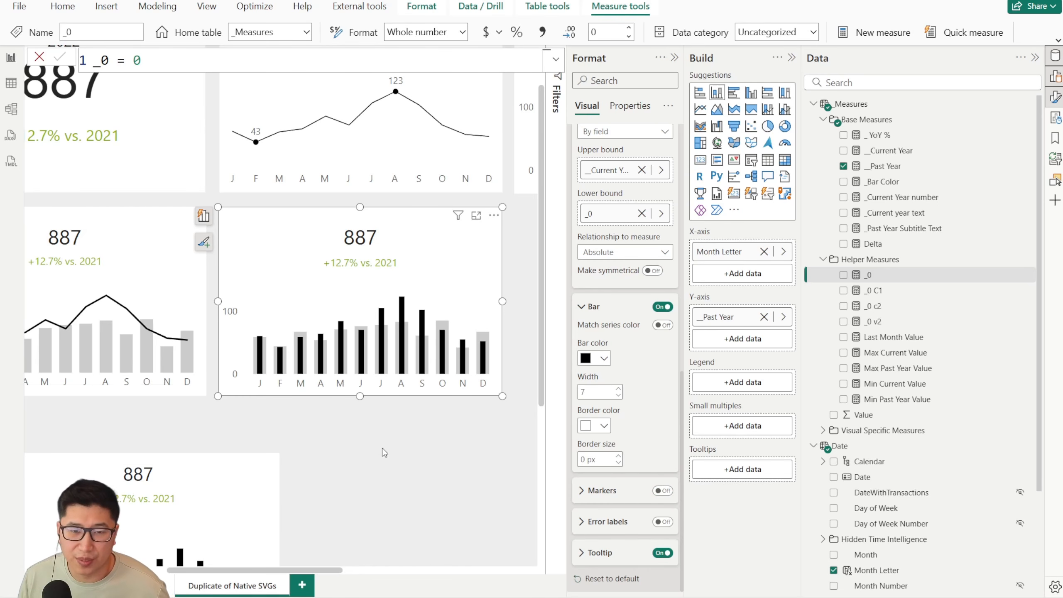
Replace the black reference chart below the second row with a copy of the finished page's blue-and-green bar-in-bar chart.
scroll(382, 448, "down", 2, "ctrl")
scroll(382, 448, "down", 1, "ctrl")
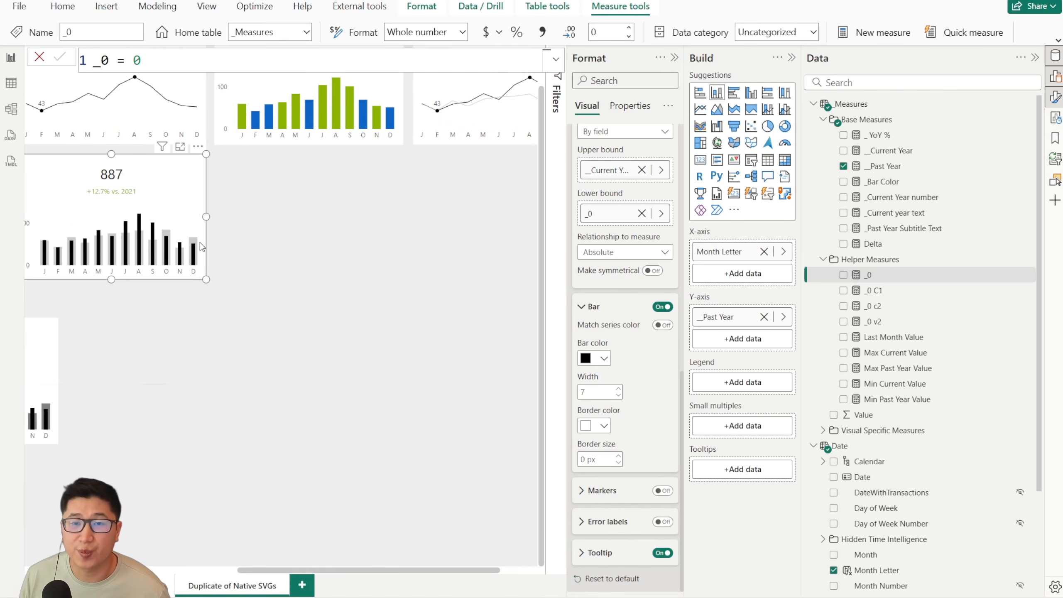
left_click(367, 332)
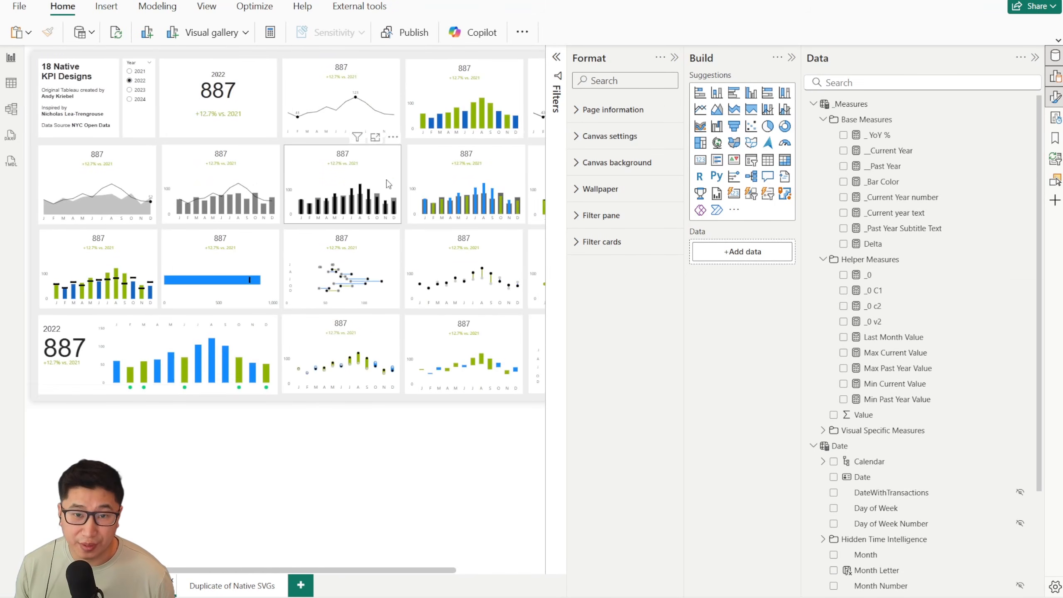
left_click(489, 163)
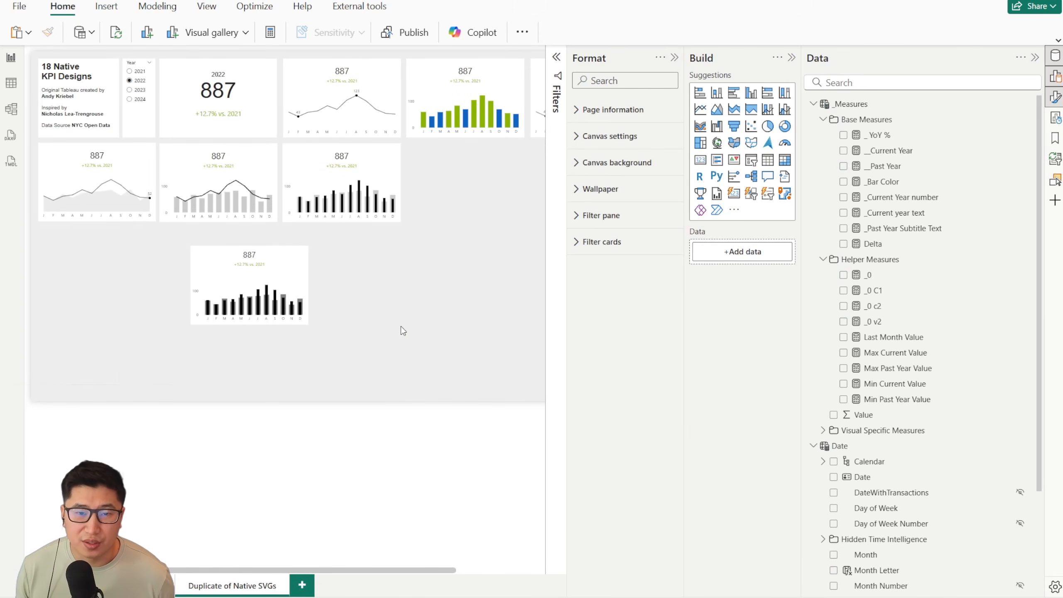
key("ctrl+v")
left_click_drag(422, 165, 379, 264)
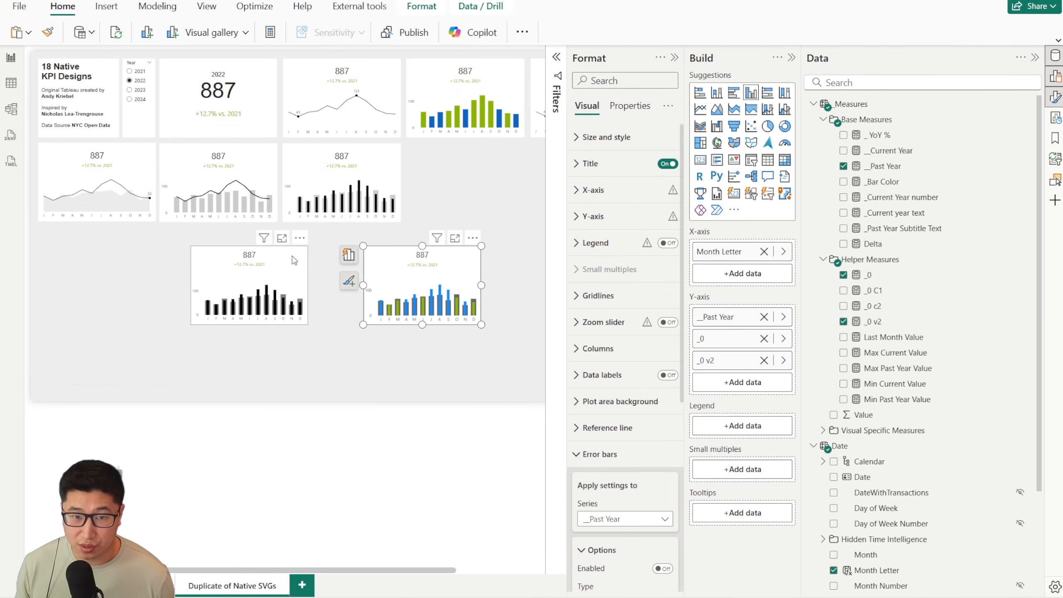
left_click(268, 262)
key("Delete")
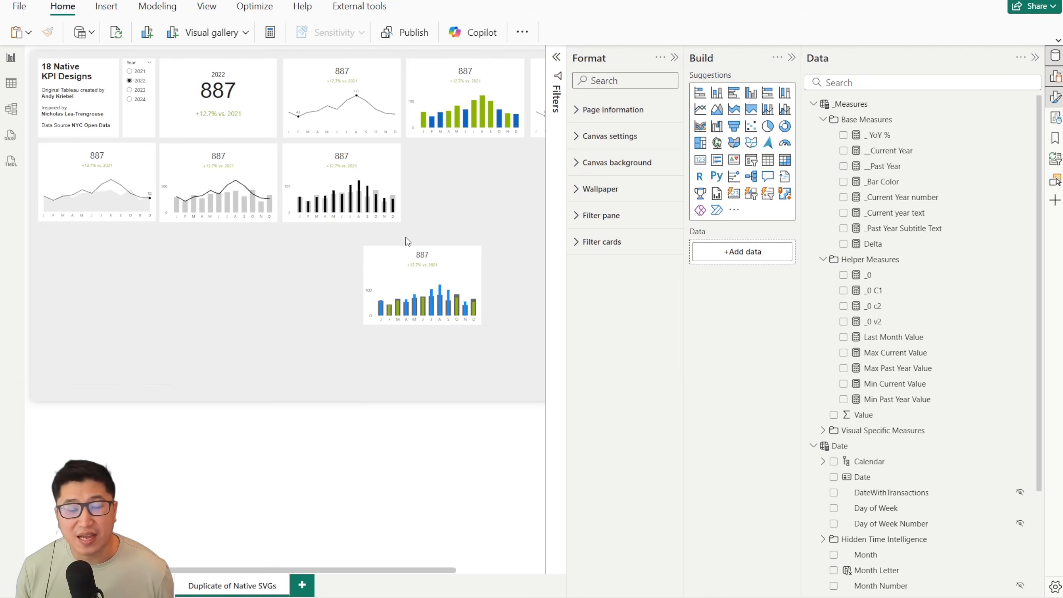
Move the blue-and-green reference chart closer beneath the black bar-in-bar chart of the second row.
scroll(200, 561, "up", 3)
left_click_drag(200, 569, 245, 568)
scroll(280, 451, "down", 5)
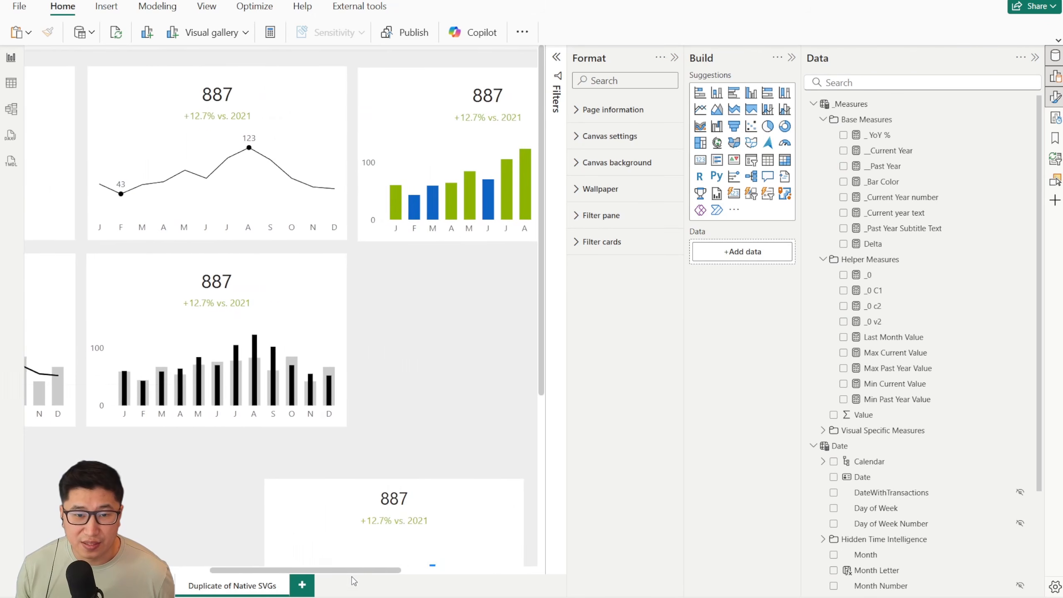
left_click_drag(291, 446, 209, 426)
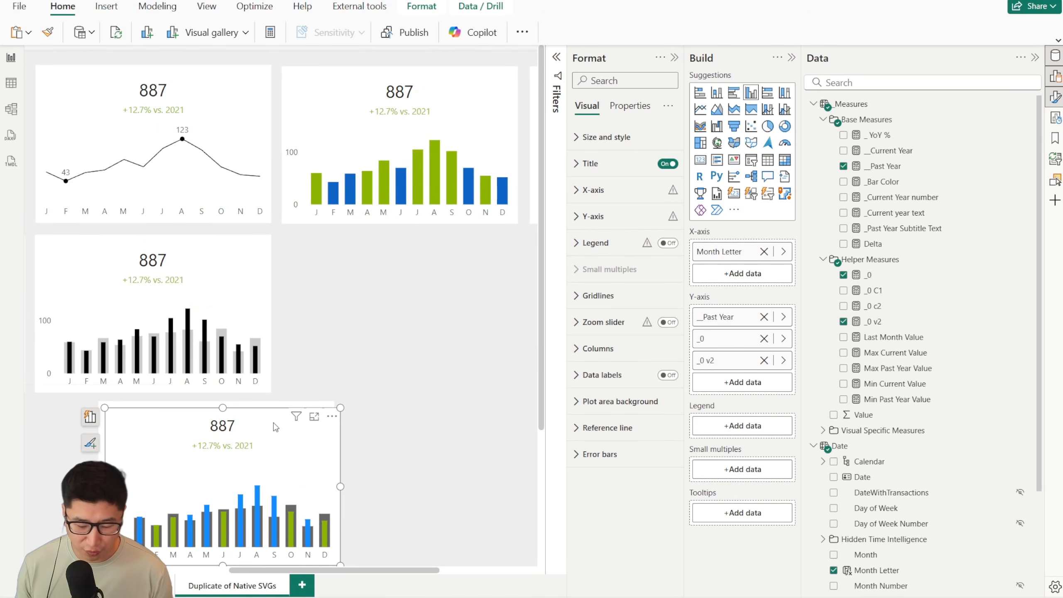
key("Escape")
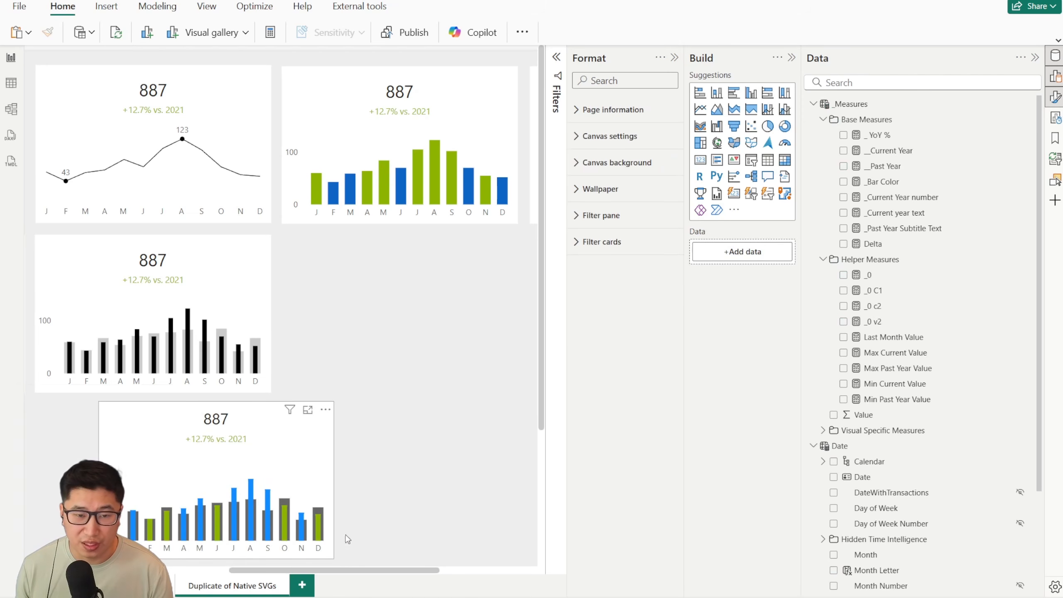
Duplicate the black bar-in-bar chart into the empty spot beside it and open the copy's error bar styling.
left_click(230, 262)
left_click_drag(229, 261, 468, 264)
left_click(644, 505)
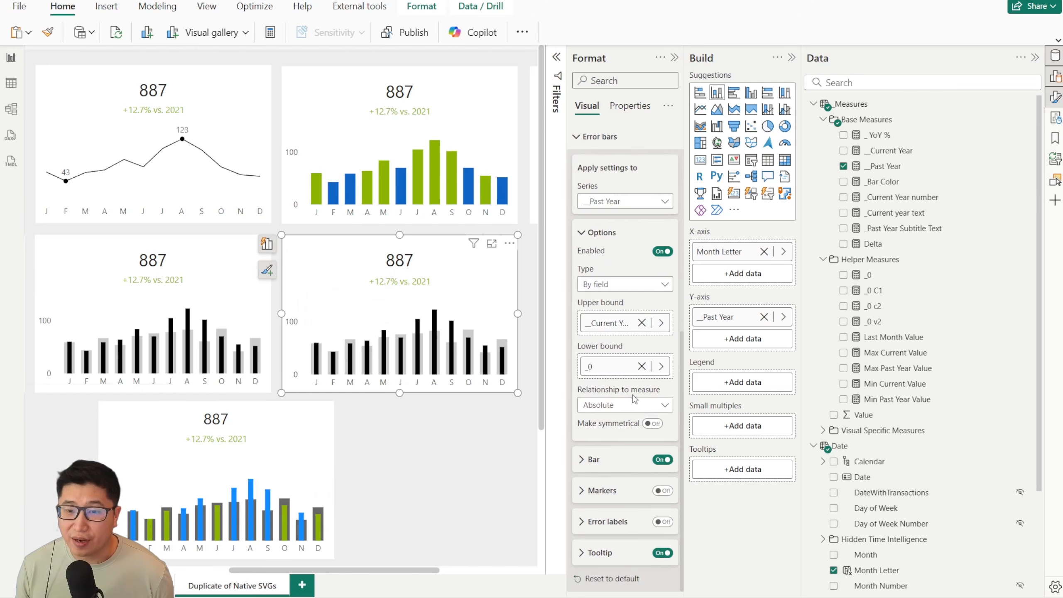
left_click(628, 460)
scroll(630, 419, "down", 3)
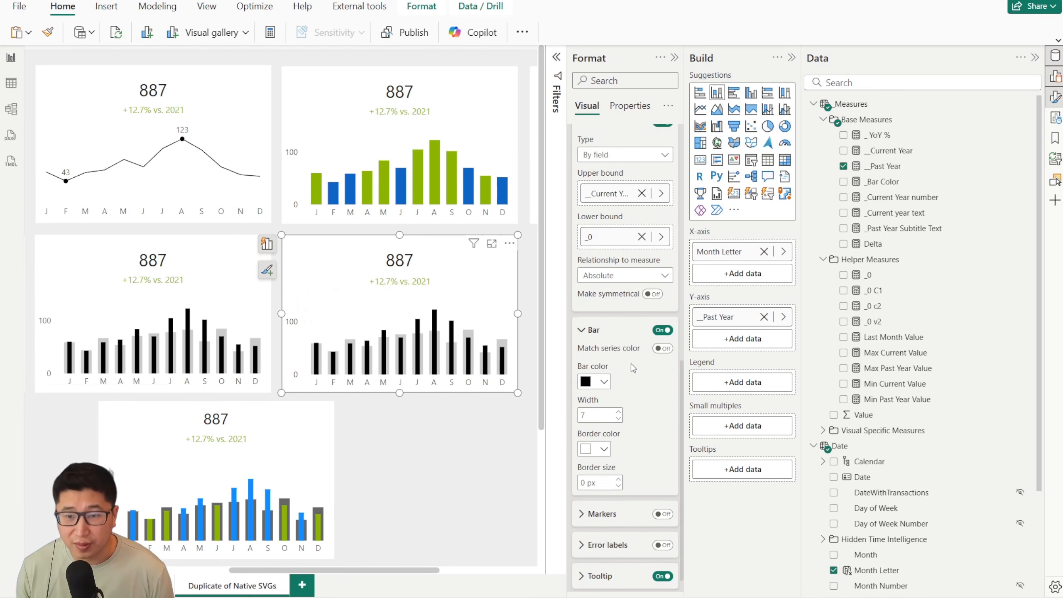
Examine the _Bar Color measure and the helper measures _0 C1, _0 c2 and _0 v2.
left_click(910, 182)
left_click(40, 57)
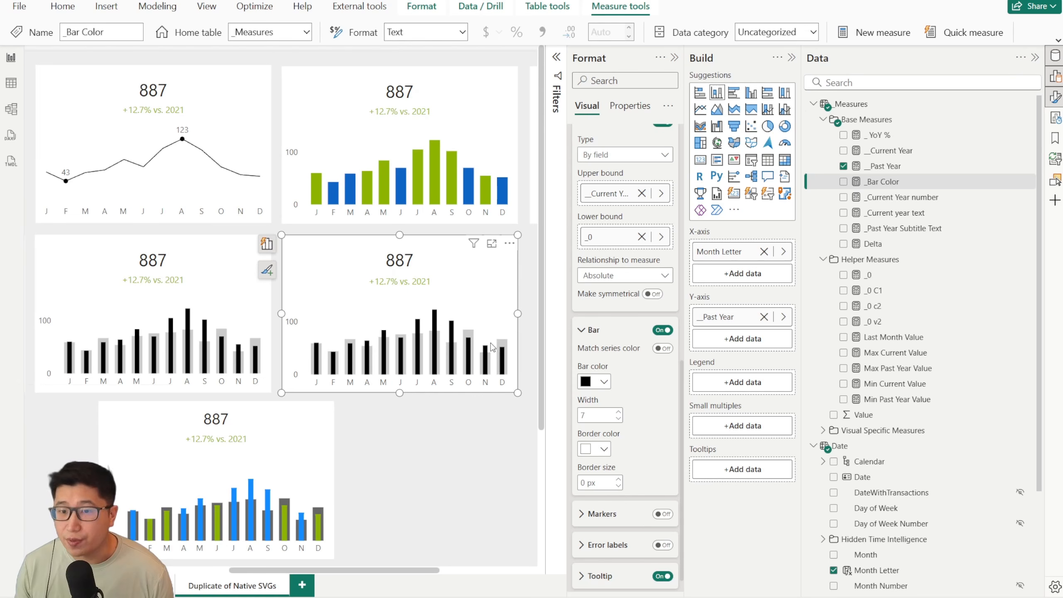
scroll(621, 380, "up", 3)
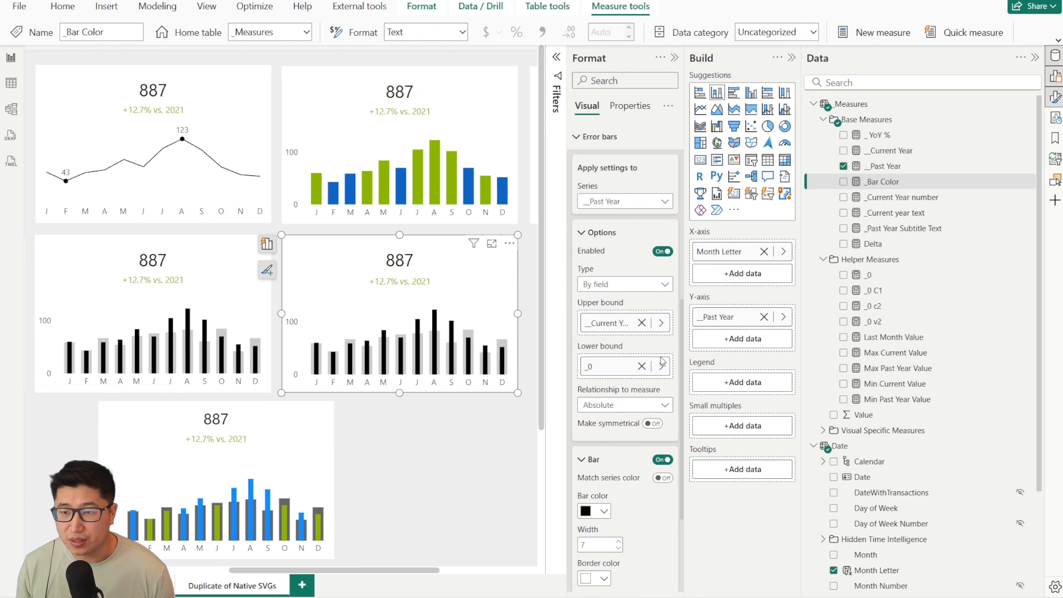
left_click(933, 289)
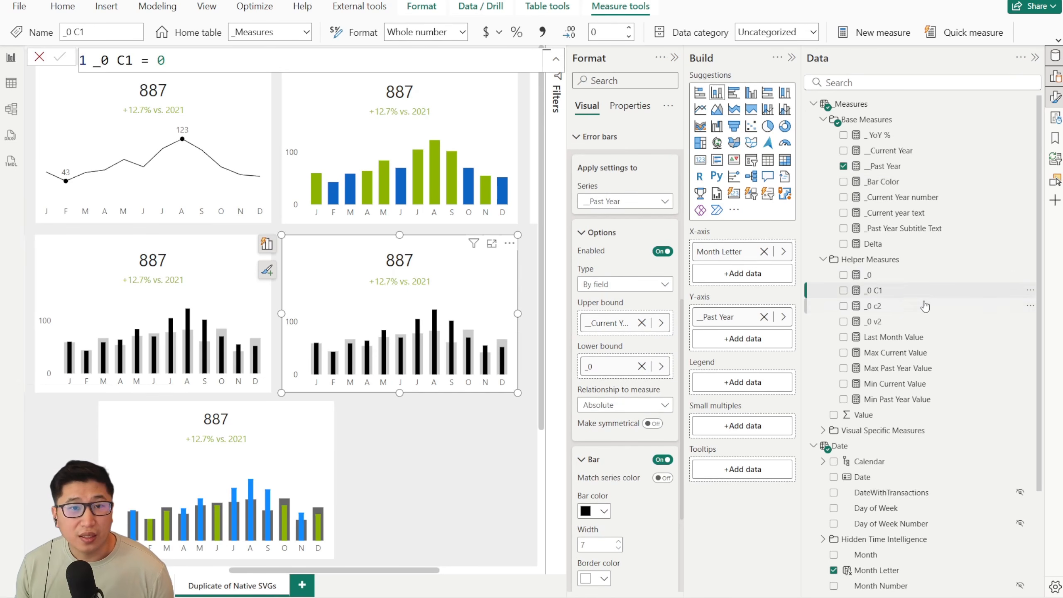
left_click(924, 310)
left_click(921, 321)
left_click(885, 291)
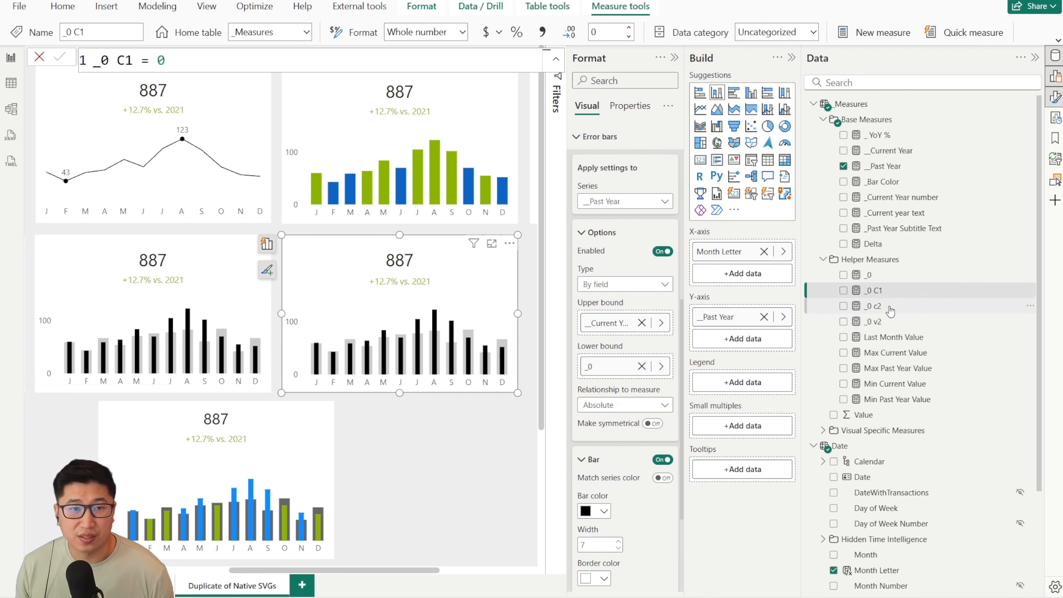
left_click(891, 306)
left_click(894, 323)
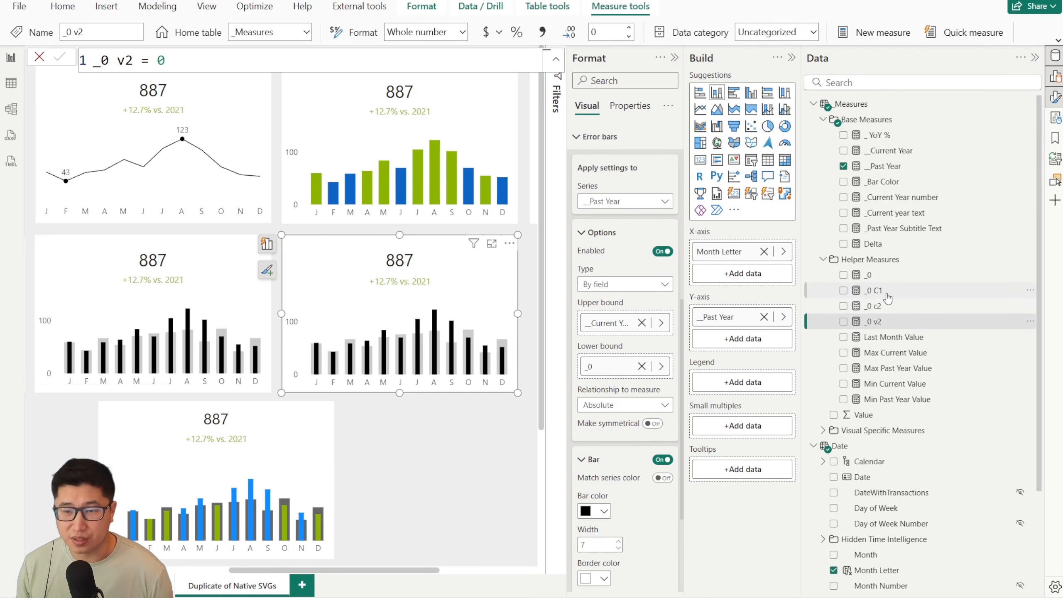
mouse_move(881, 275)
left_mouse_down()
mouse_move(762, 319)
mouse_move(753, 338)
mouse_move(874, 278)
left_mouse_up()
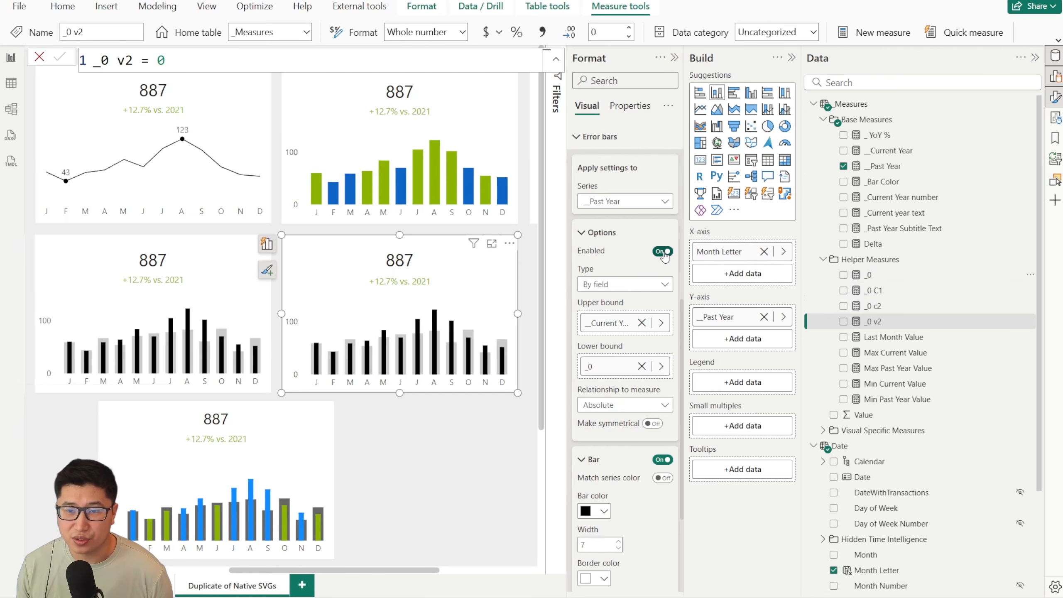
Turn off the copy's error bars and convert it to a clustered column chart with _0 as a second Y-axis measure.
left_click(664, 252)
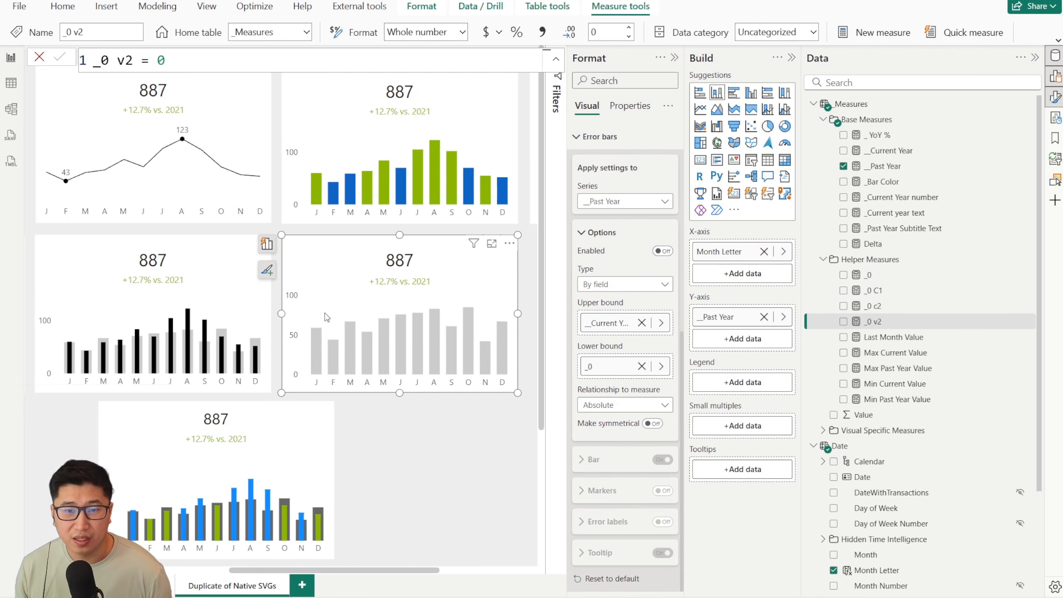
left_click(755, 96)
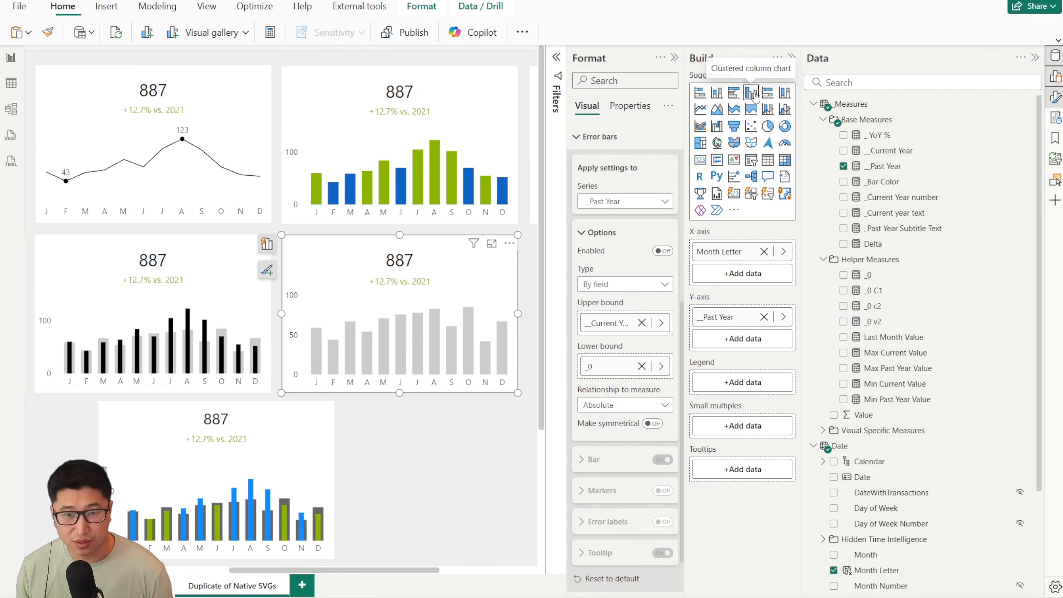
left_click_drag(890, 279, 749, 339)
left_click_drag(882, 290, 919, 287)
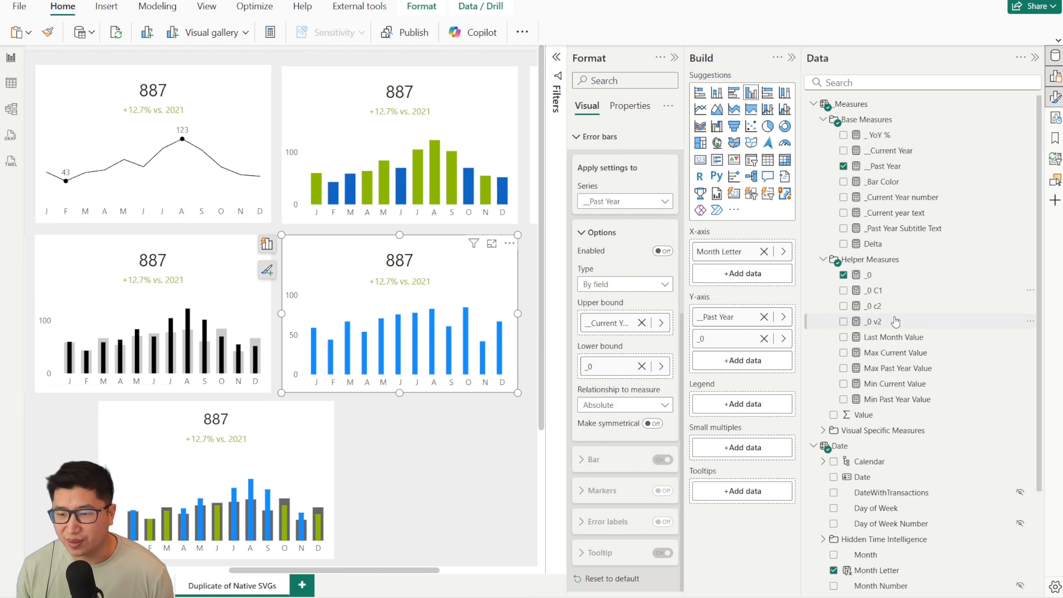
Look through the Visual Specific Measures, including Negative Delta Current Year and Negative Delta Past Year.
left_click(822, 431)
scroll(920, 377, "down", 3)
left_click(923, 382)
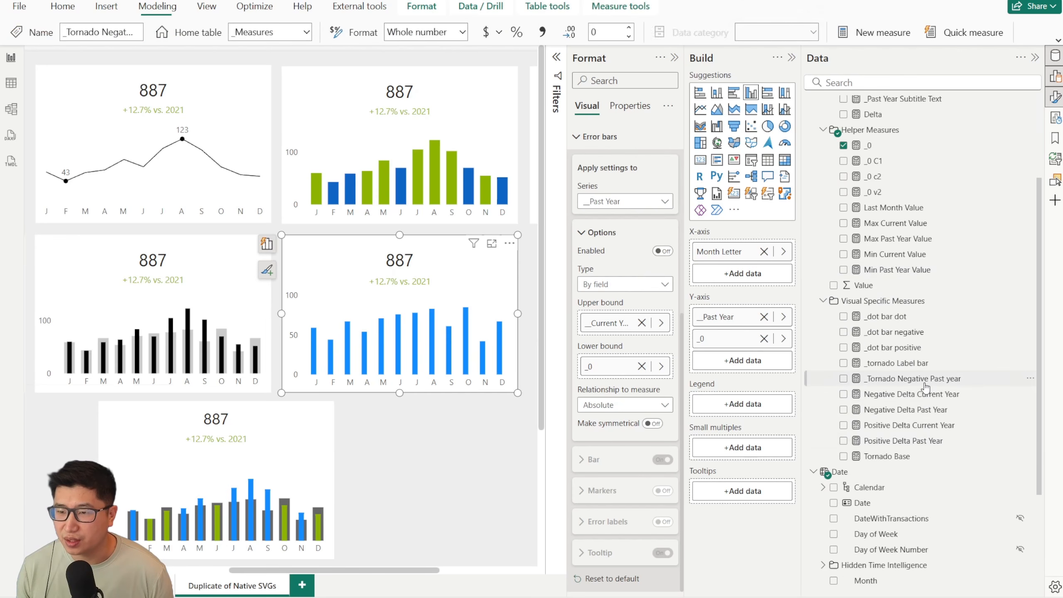
left_click(912, 394)
left_click(906, 410)
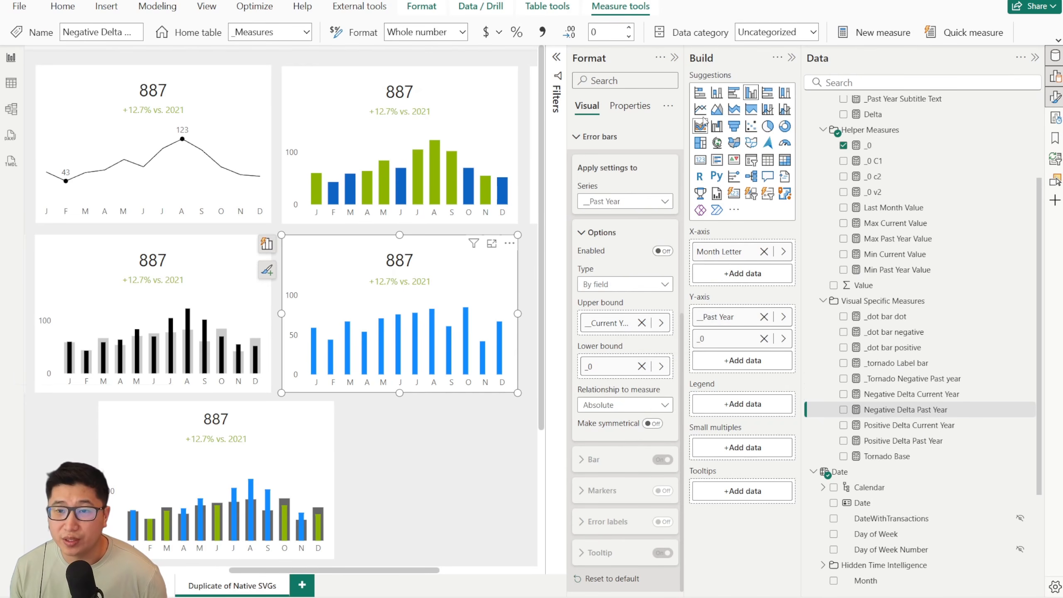
Enable overlap for the clustered columns and set the space between series to 100%.
scroll(619, 252, "up", 3)
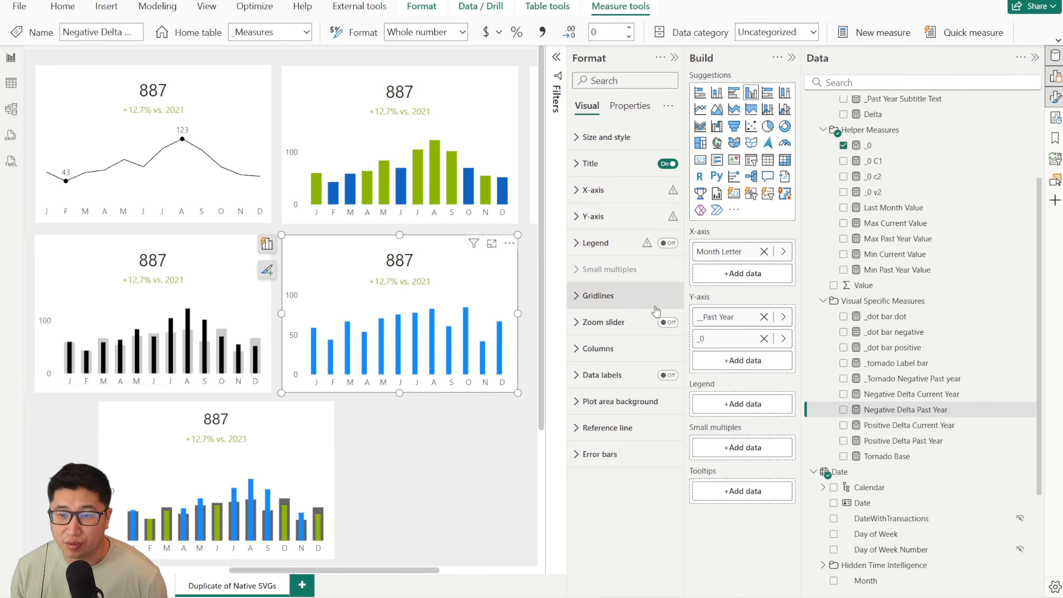
left_click(614, 353)
scroll(614, 353, "down", 3)
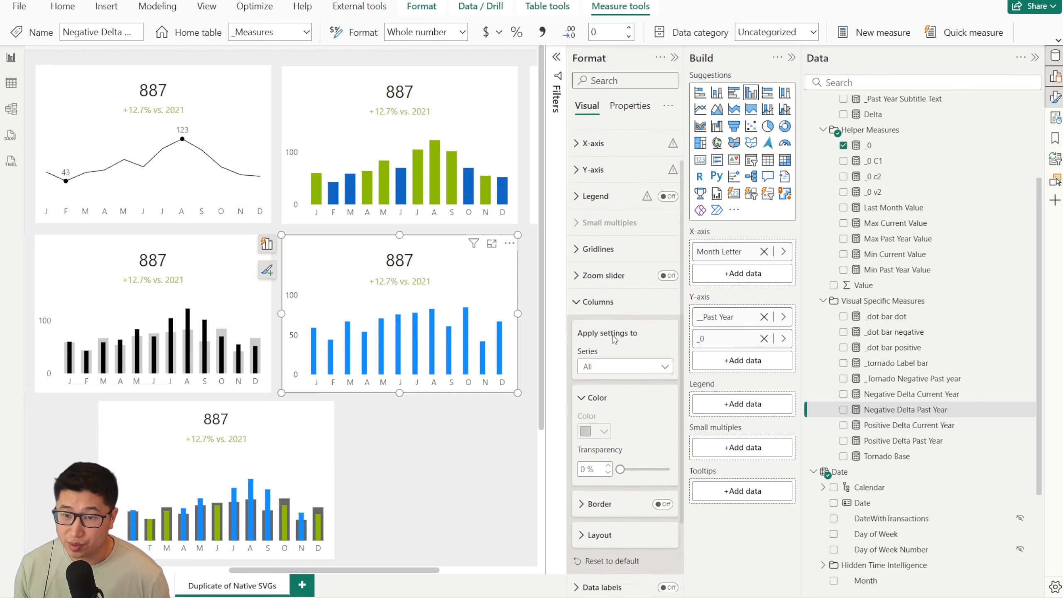
left_click(598, 437)
scroll(635, 385, "down", 3)
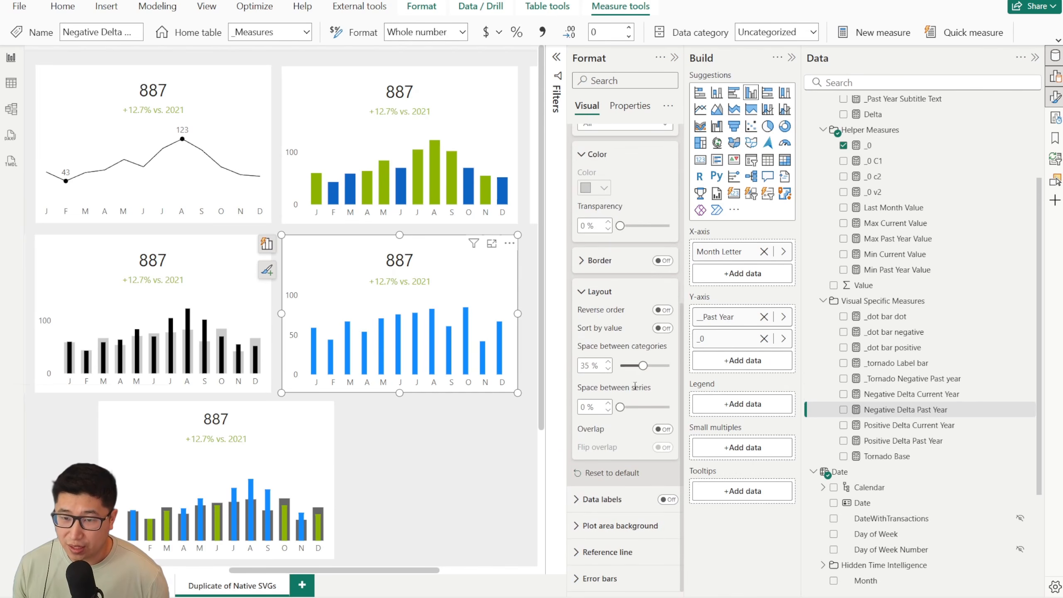
left_click(663, 429)
left_click_drag(620, 407, 680, 409)
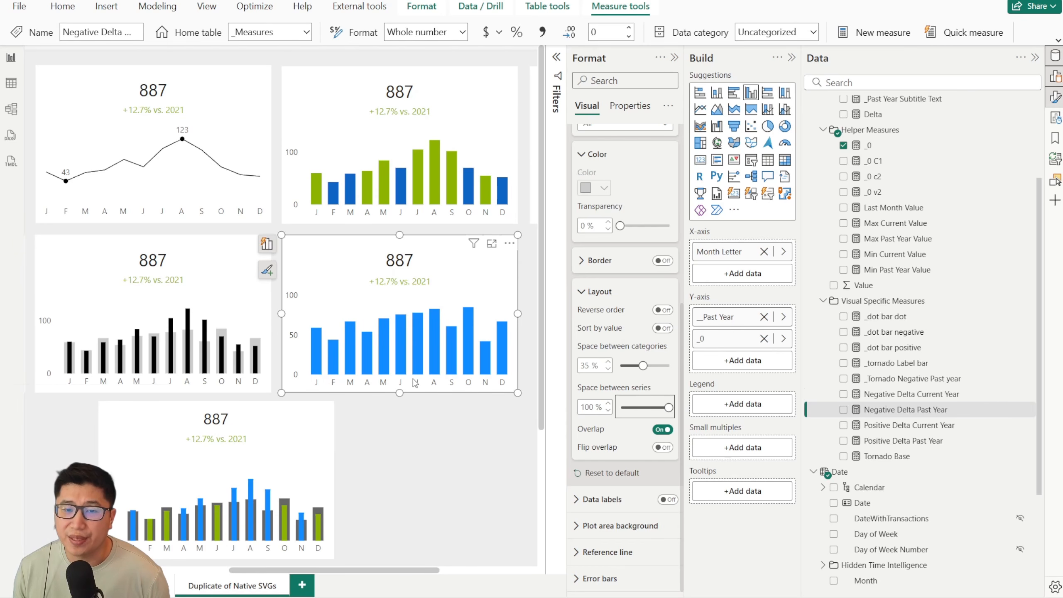
Colour the __Past Year columns light grey.
scroll(616, 359, "up", 5)
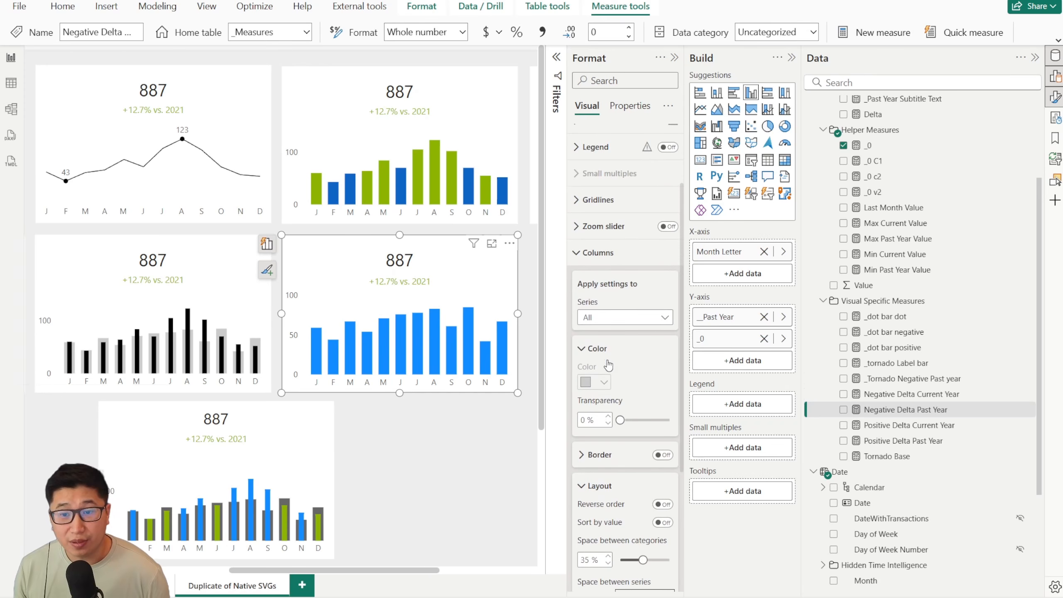
scroll(616, 359, "down", 1)
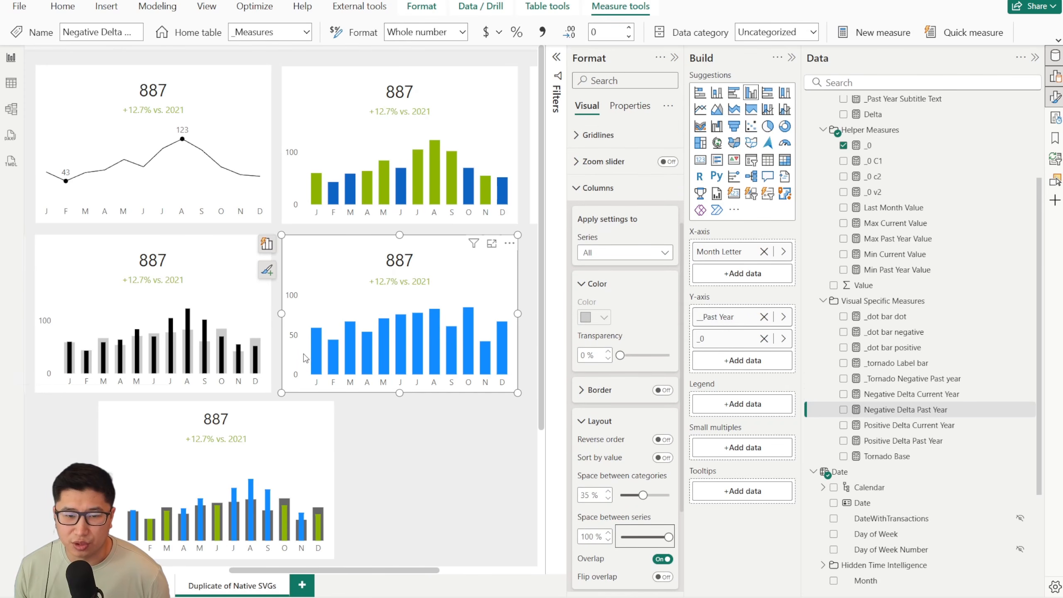
scroll(306, 358, "down", 3)
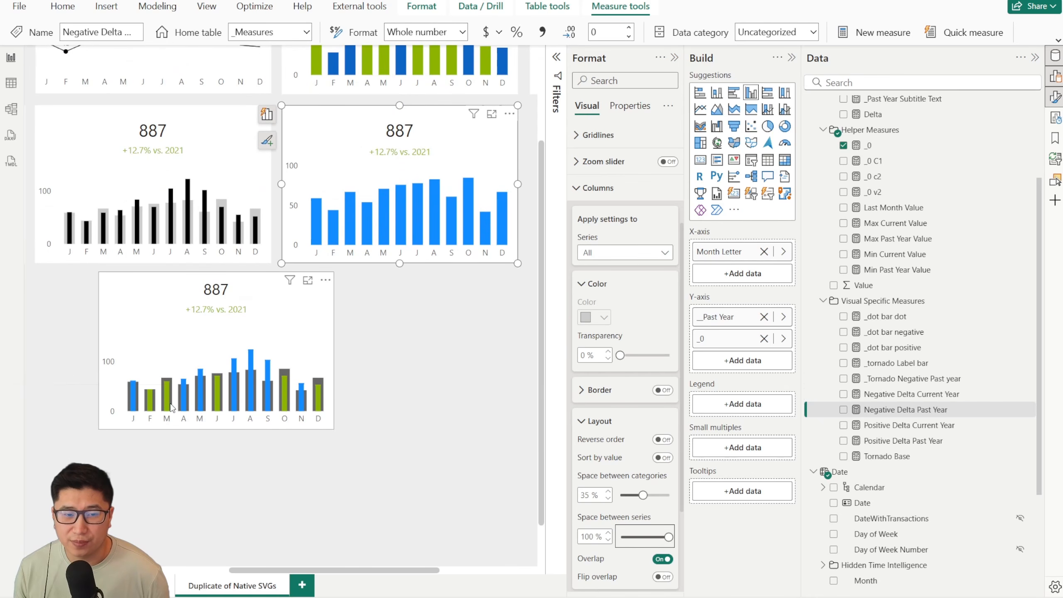
scroll(171, 408, "up", 3)
left_click(612, 253)
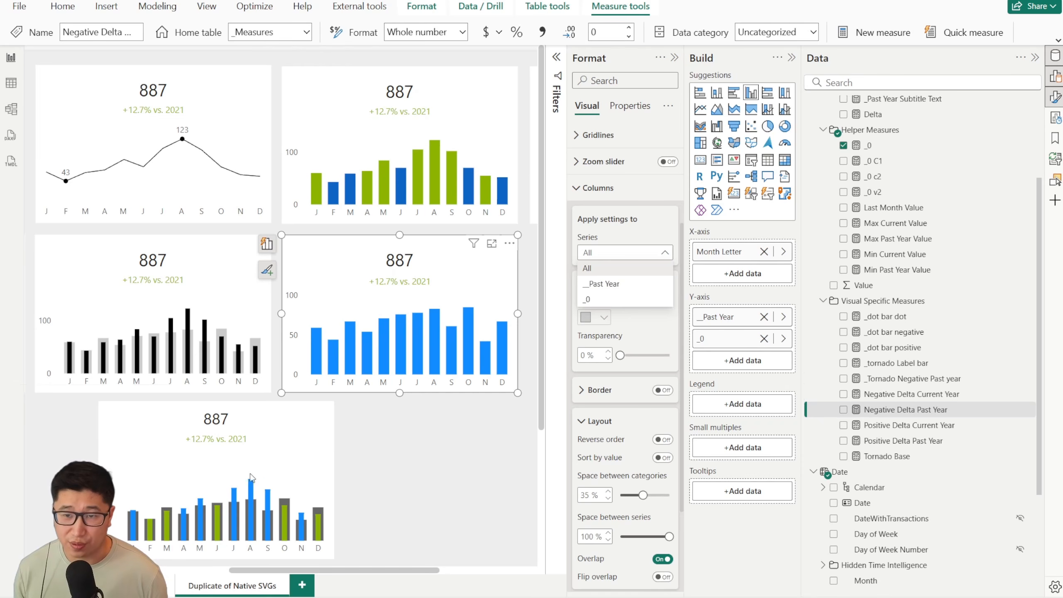
left_click(614, 284)
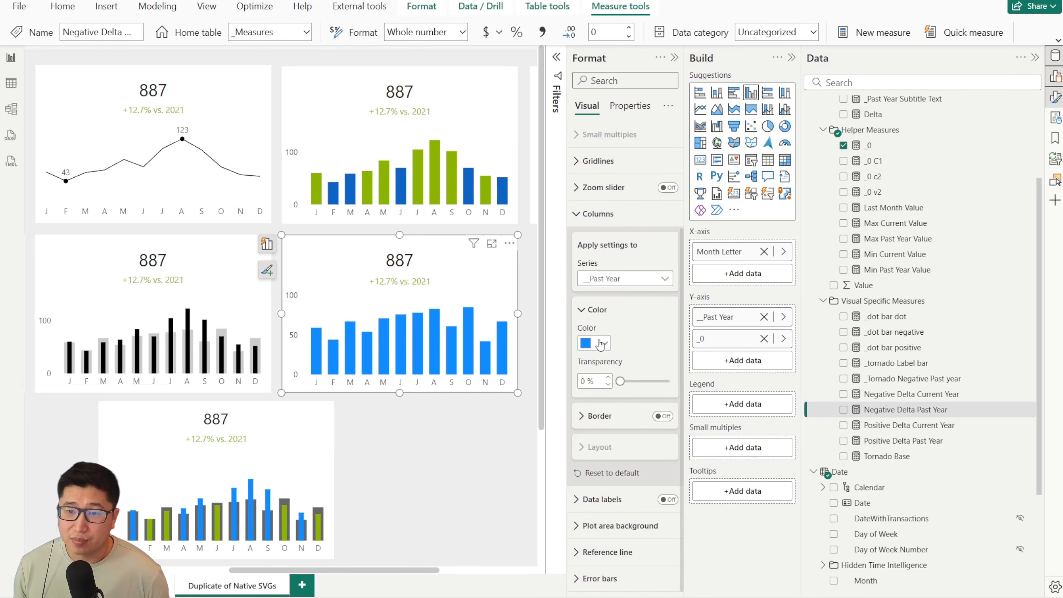
left_click(601, 343)
left_click(630, 536)
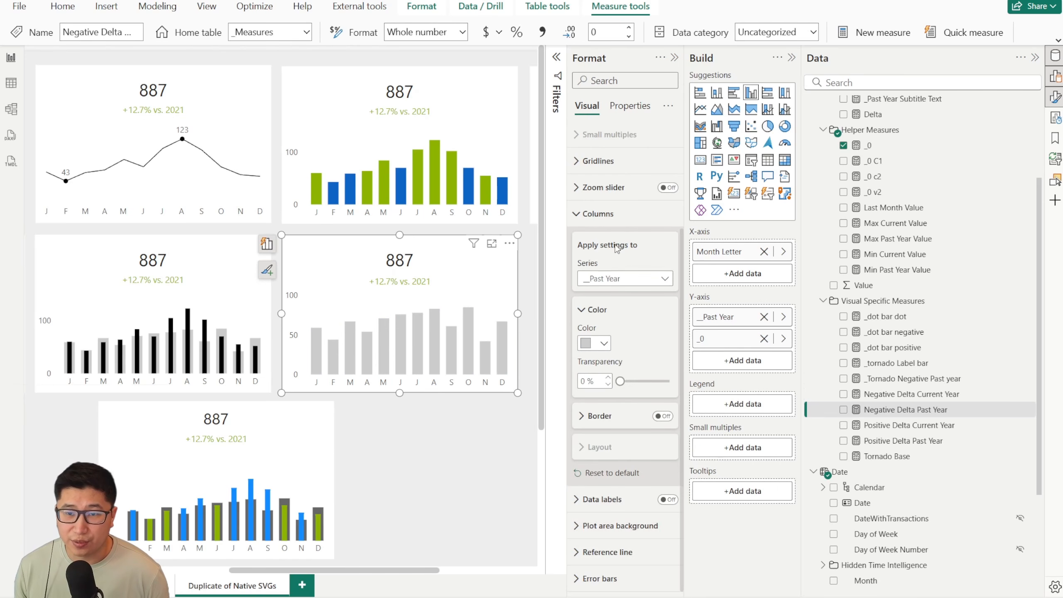
Turn the error bars of the __Past Year series back on.
left_click(612, 215)
left_click(629, 452)
scroll(617, 385, "down", 6)
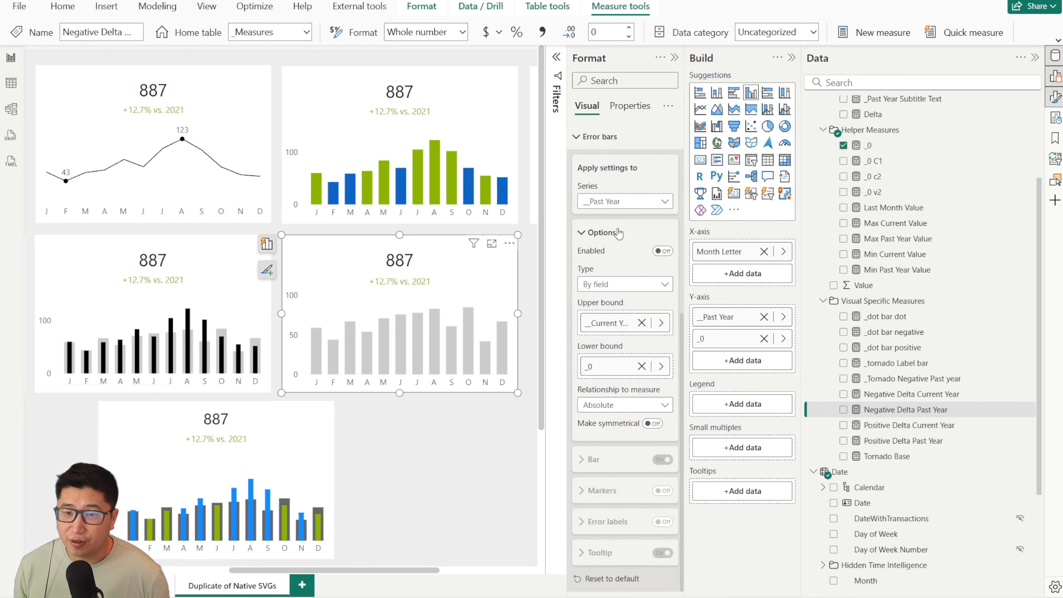
left_click(606, 201)
left_click(629, 267)
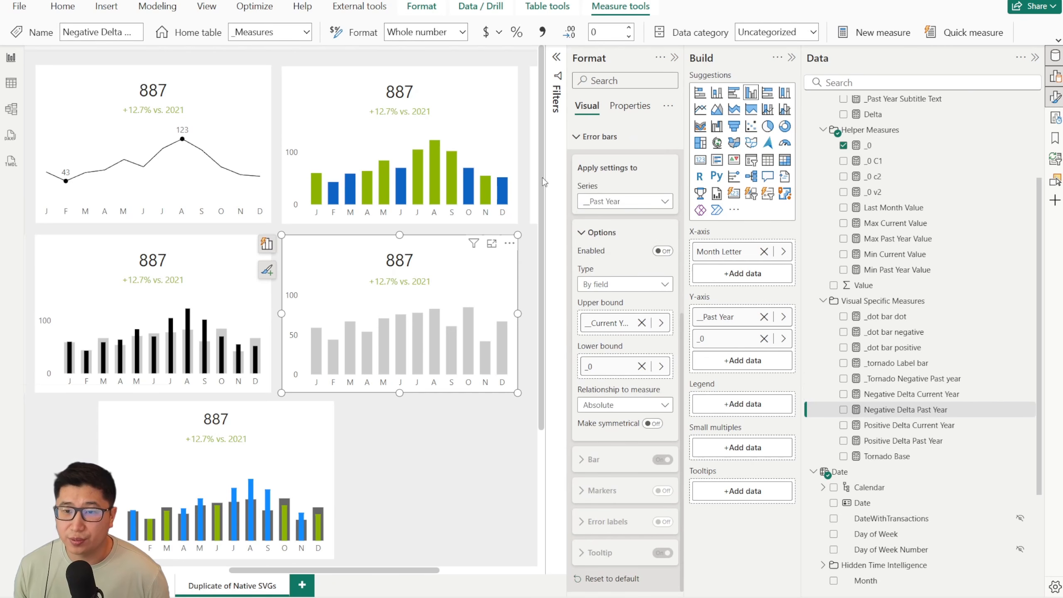
left_click(661, 250)
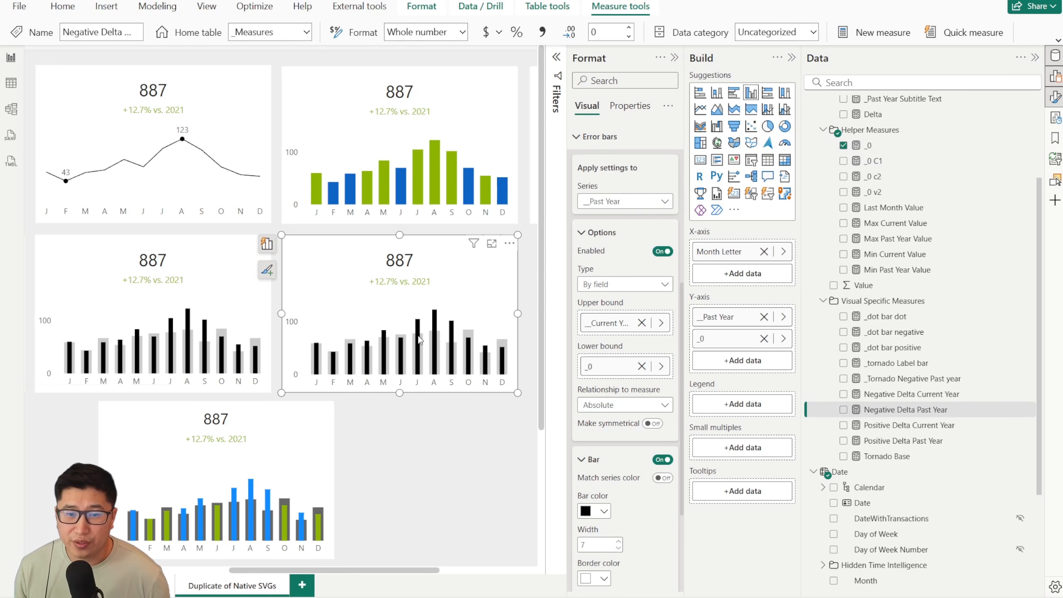
Review the Delta measures and replace the __Past Year error bars' upper bound with Negative Delta Current Year.
left_click(643, 323)
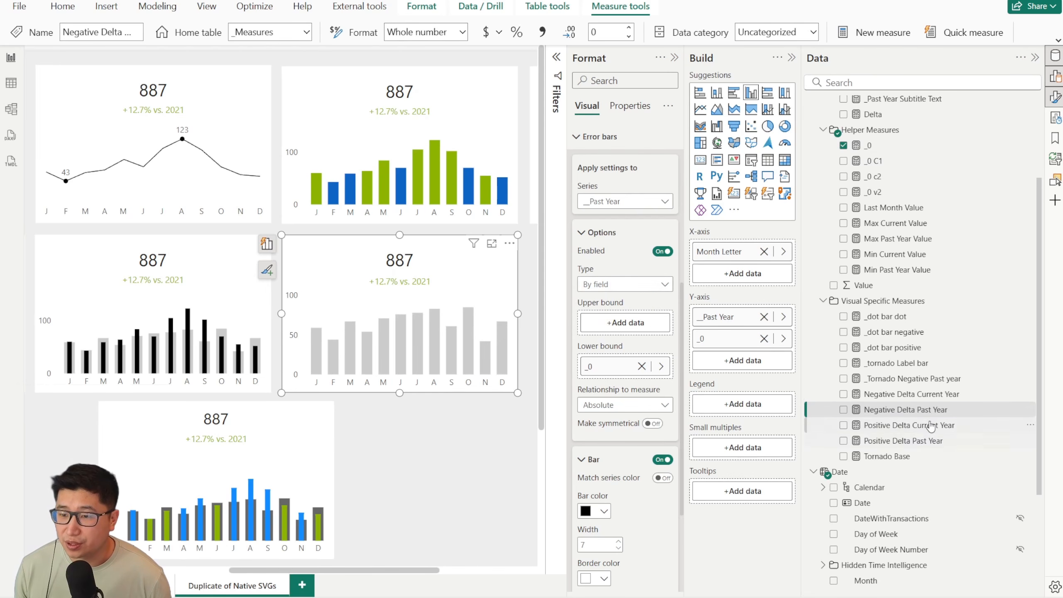
left_click(934, 395)
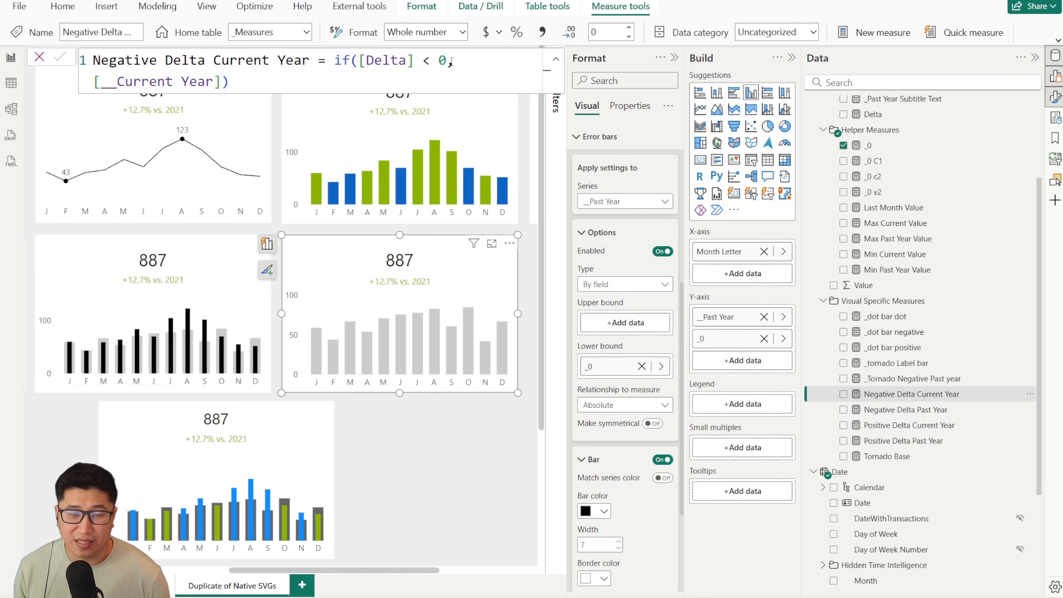
scroll(900, 218, "up", 3)
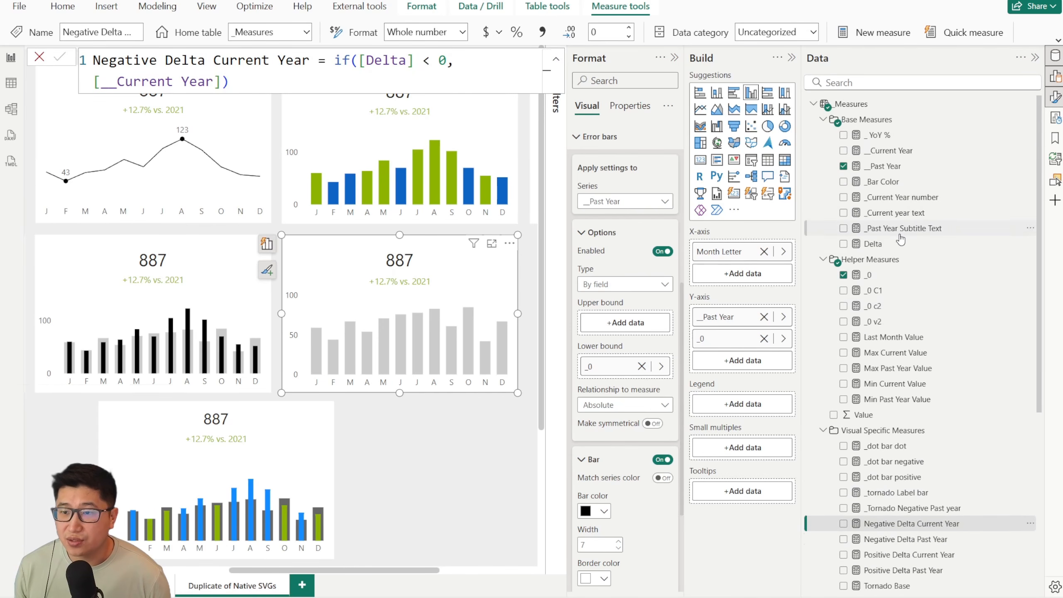
left_click(900, 245)
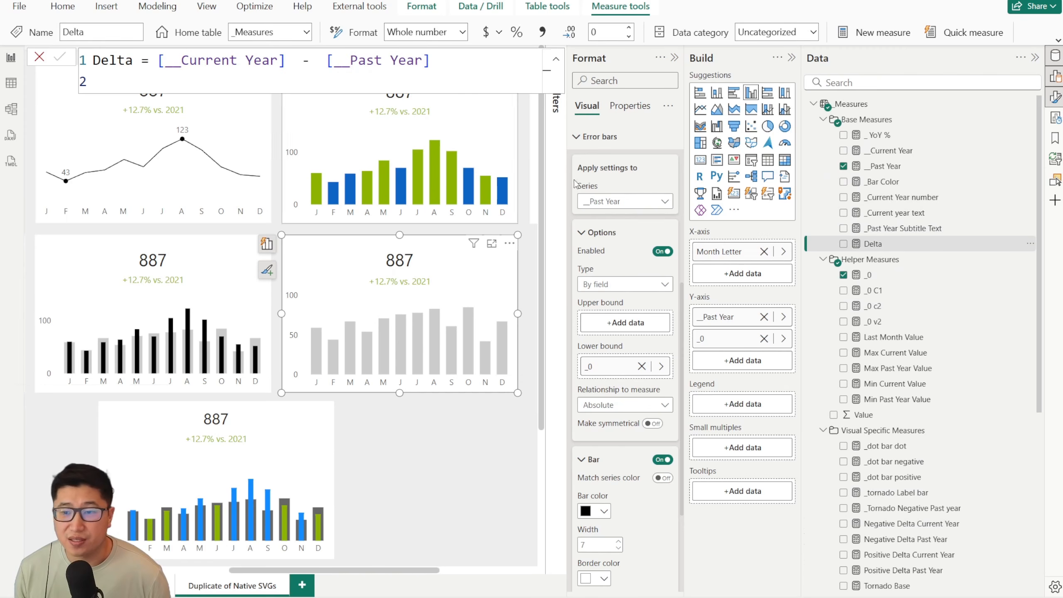
scroll(928, 414, "down", 3)
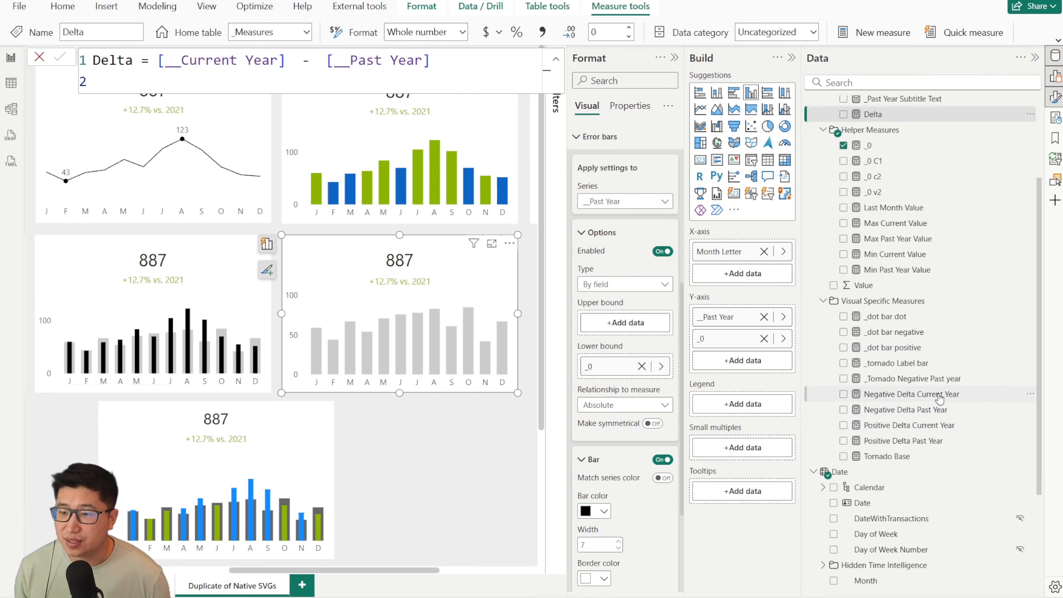
left_click(916, 394)
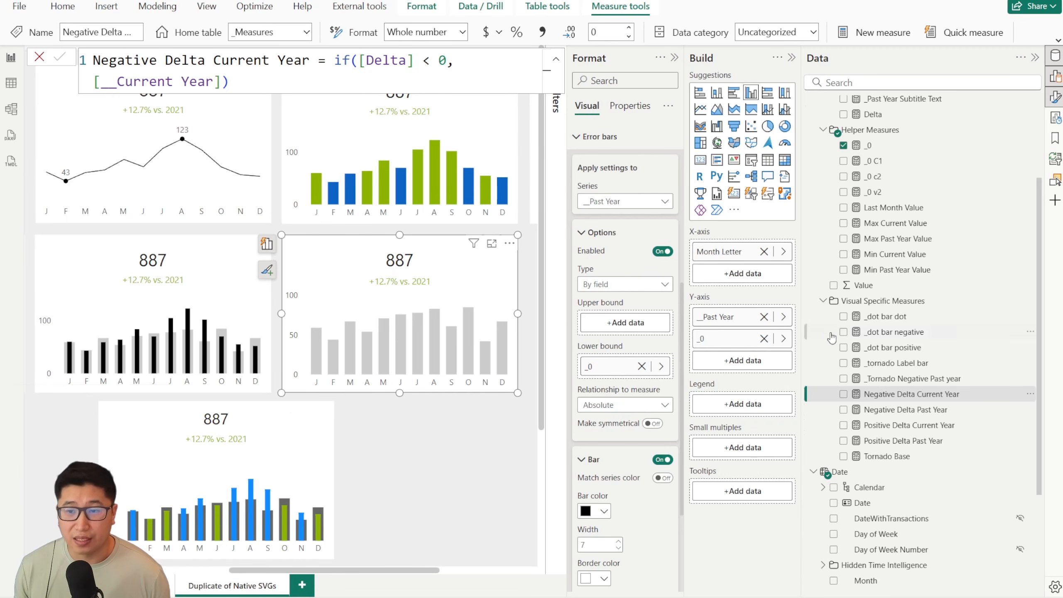
left_click_drag(919, 401, 614, 333)
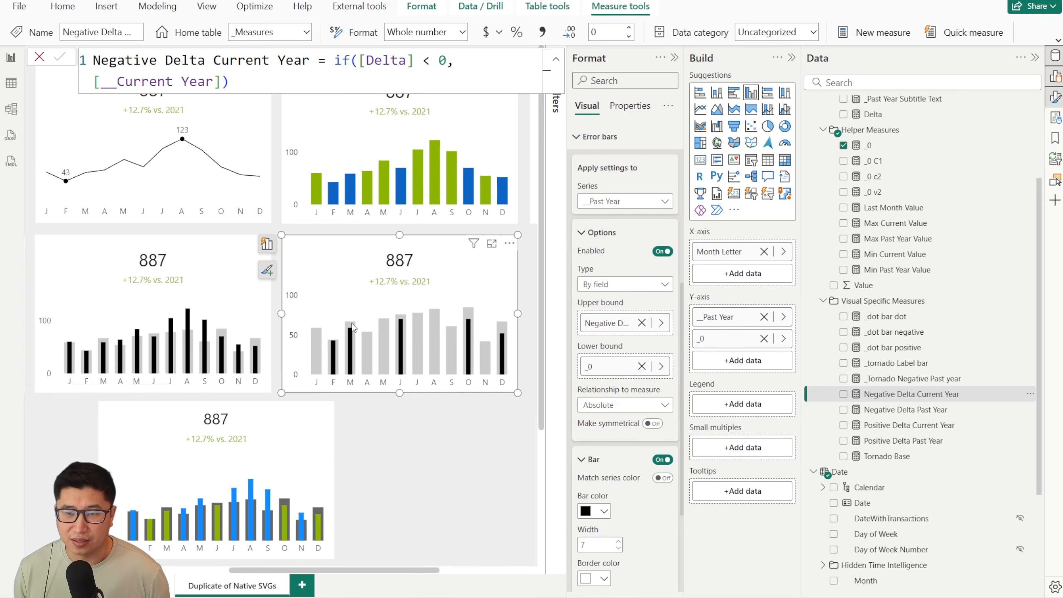
Enable error bars for the _0 series with Positive Delta Current Year as upper bound and _0 as lower bound.
left_click(602, 203)
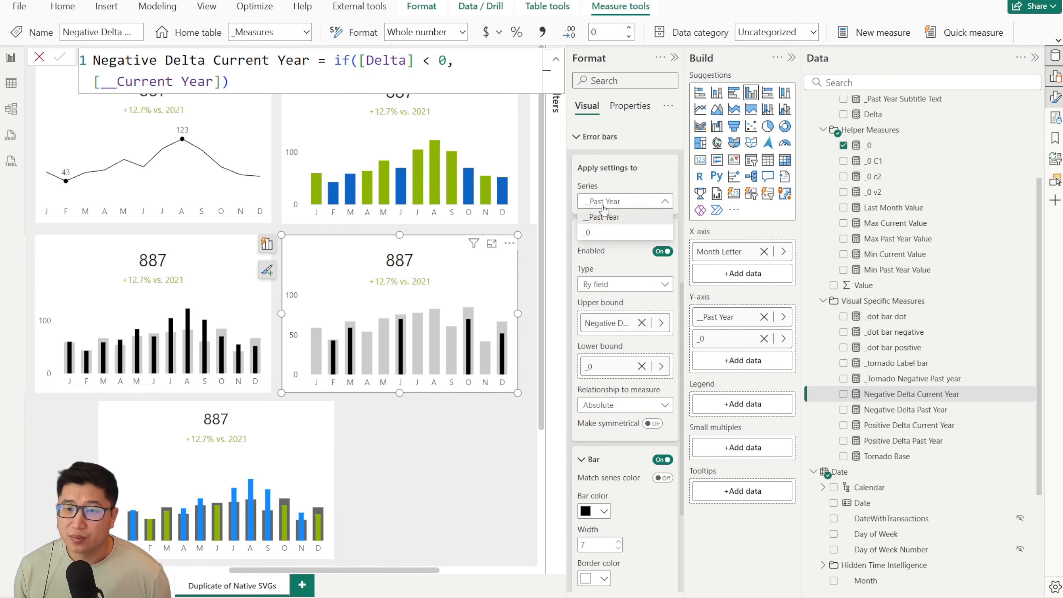
left_click(613, 233)
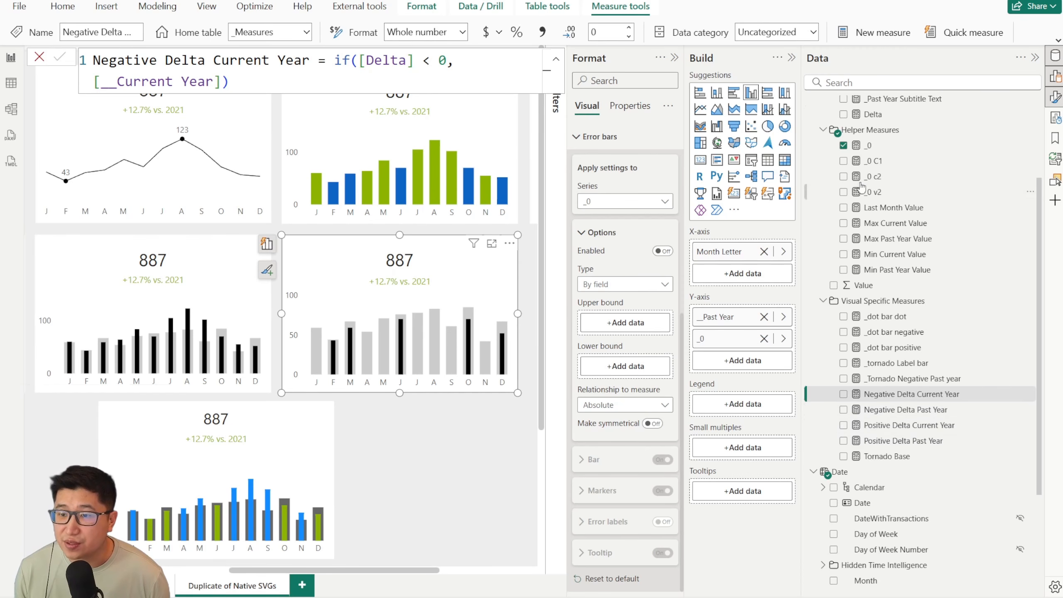
left_click_drag(880, 147, 632, 366)
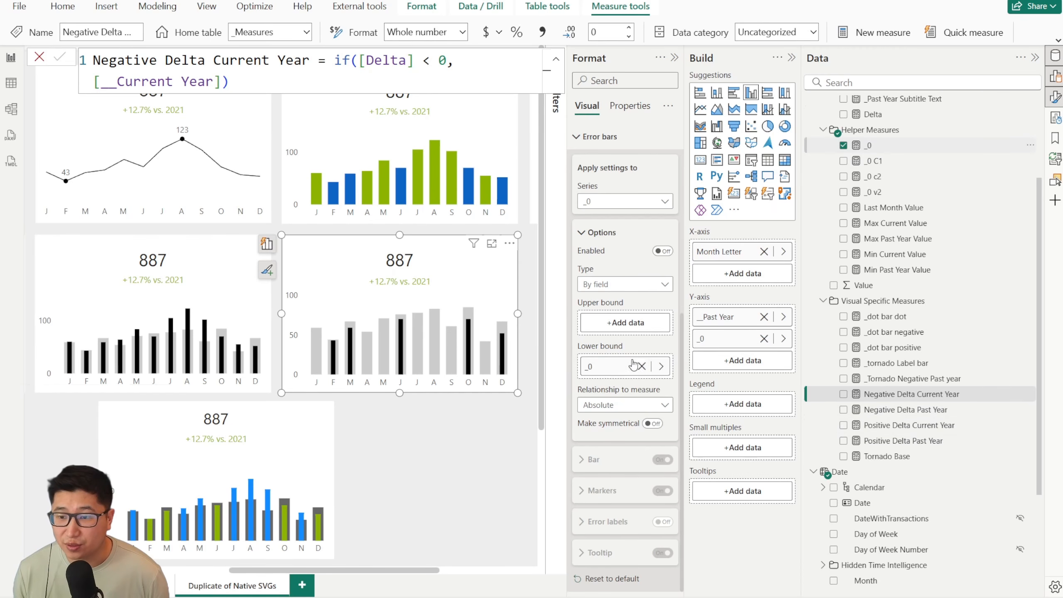
left_click(908, 431)
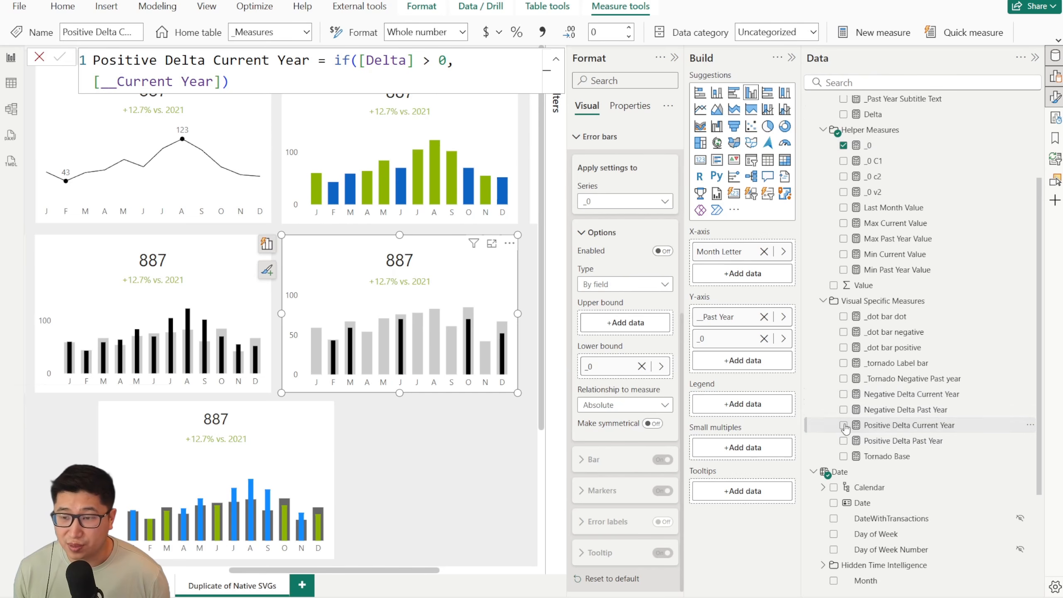
left_click_drag(878, 429, 623, 323)
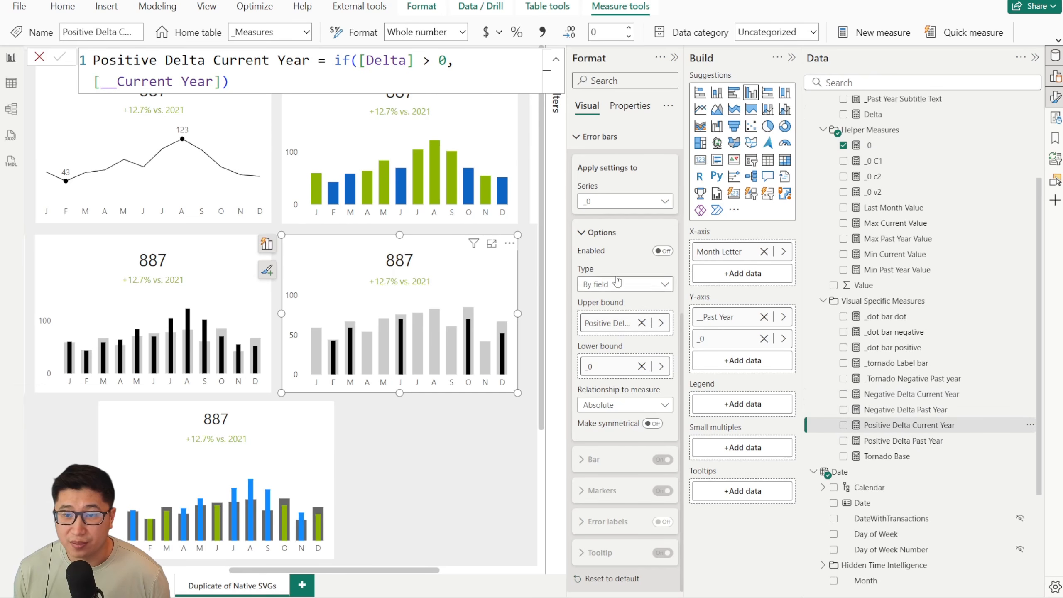
left_click(663, 251)
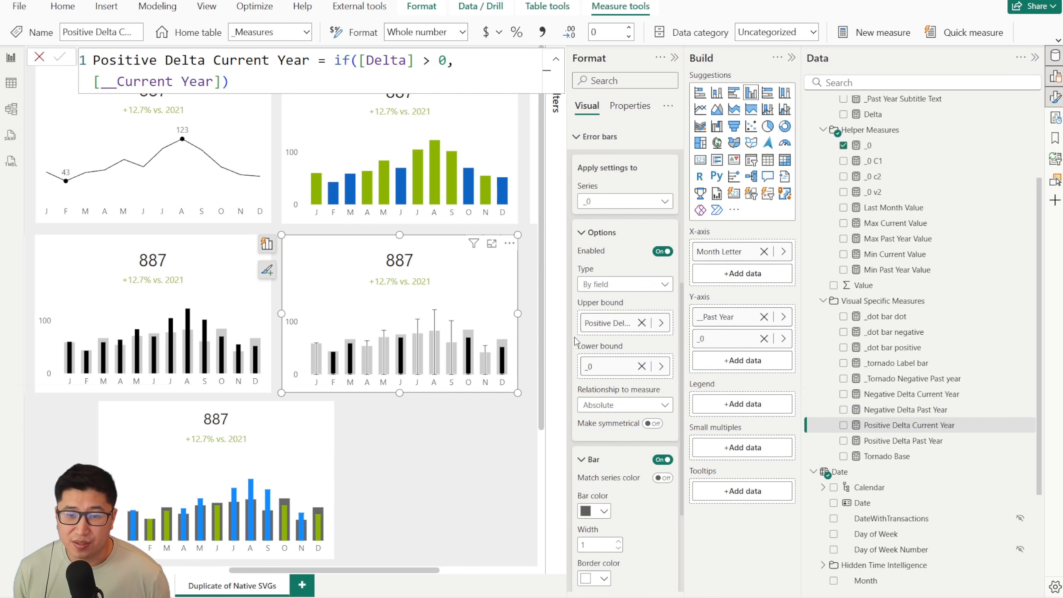
Style the _0 series' error bars as blue bars of width 7 with a 0 px border and no markers.
scroll(576, 341, "down", 3)
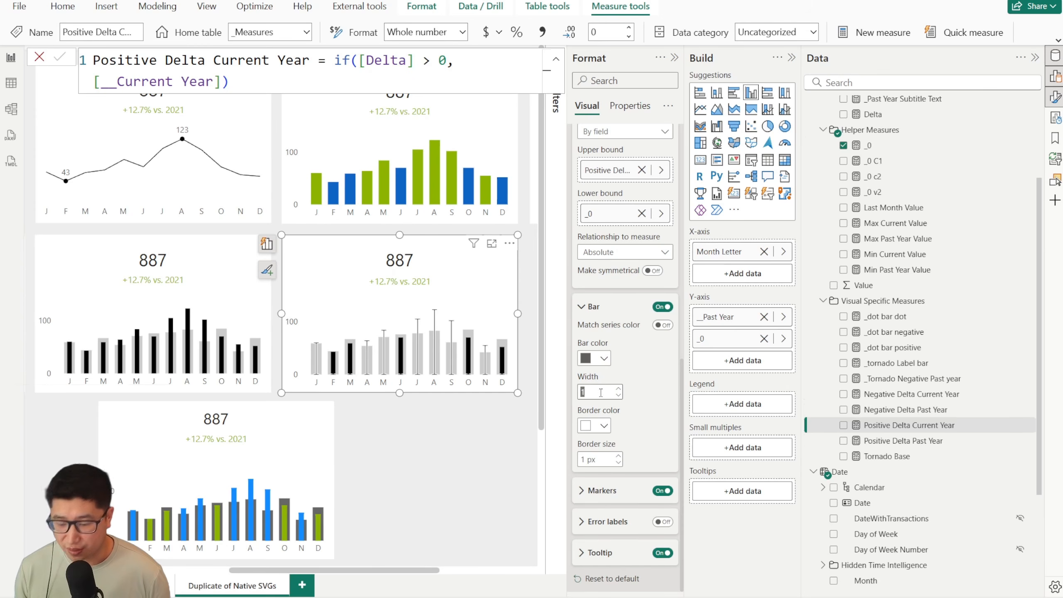
type("7")
left_click(598, 361)
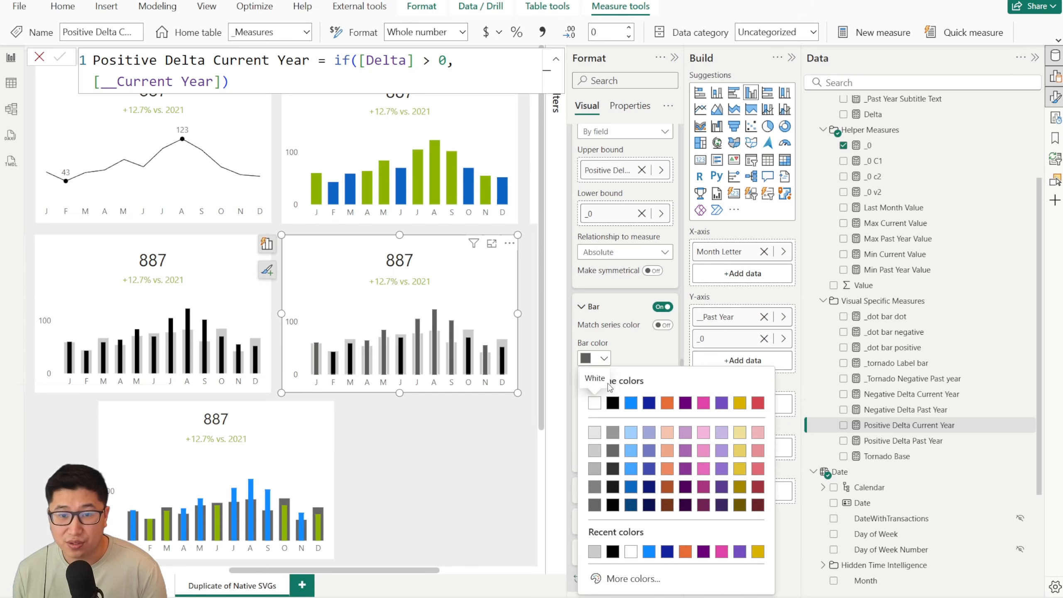
left_click(631, 403)
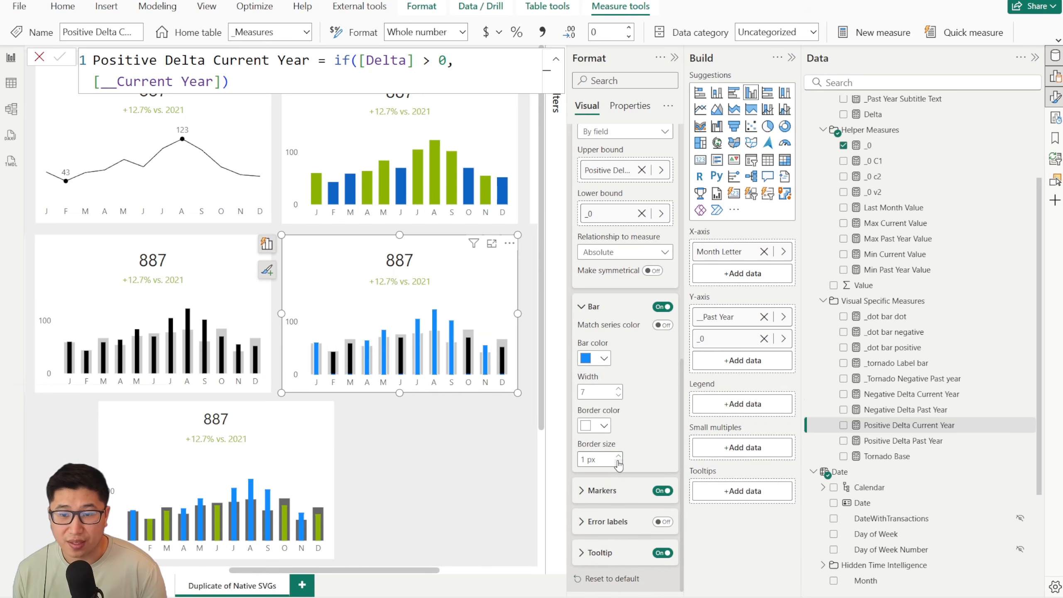
left_click(662, 490)
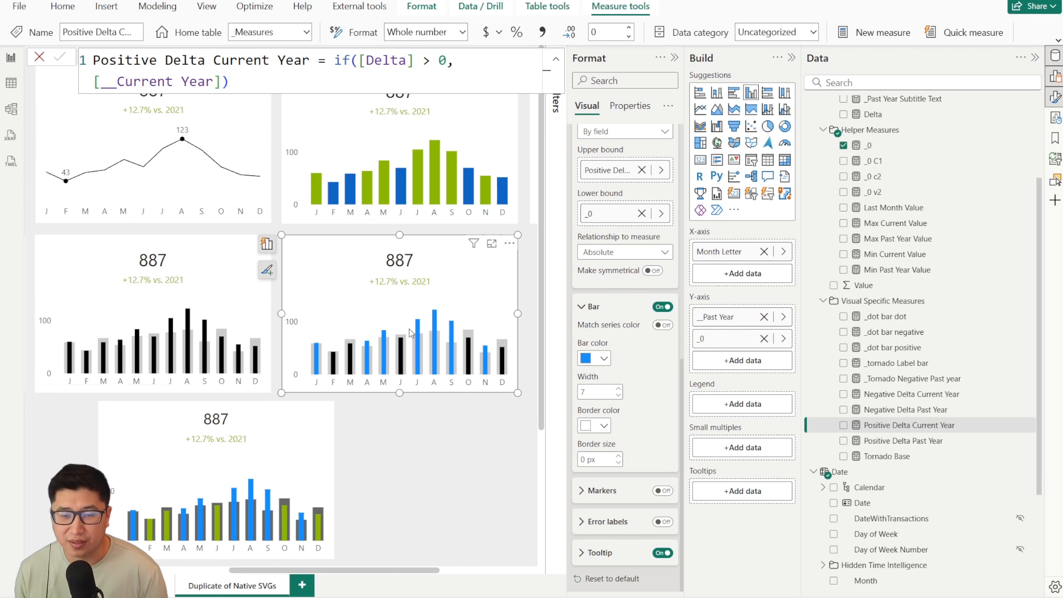
Colour the __Past Year series' error bars a custom bright green.
scroll(632, 237, "up", 3)
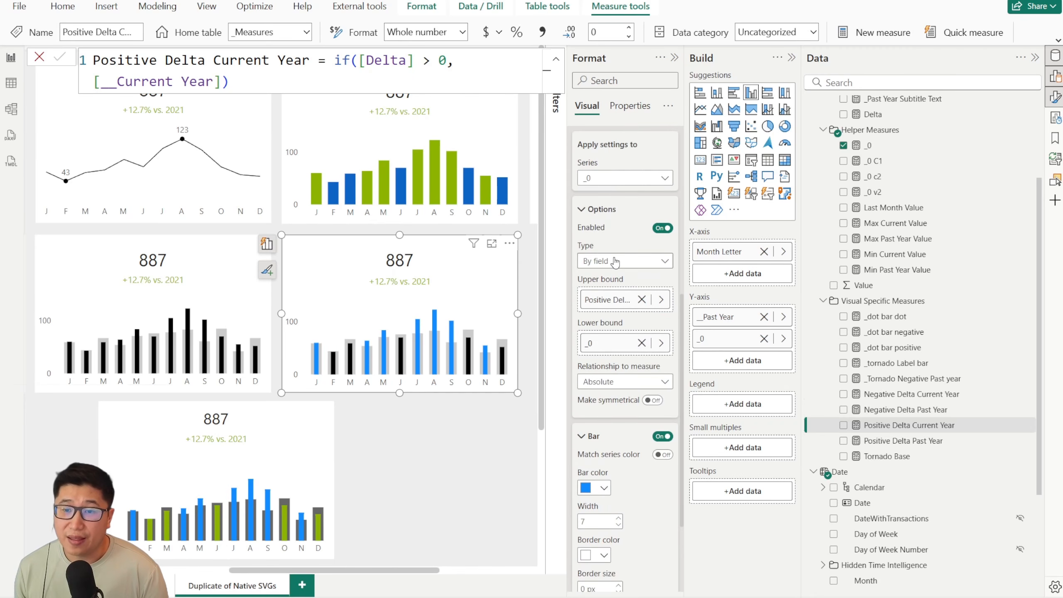
left_click(603, 179)
left_click(605, 196)
left_click(604, 487)
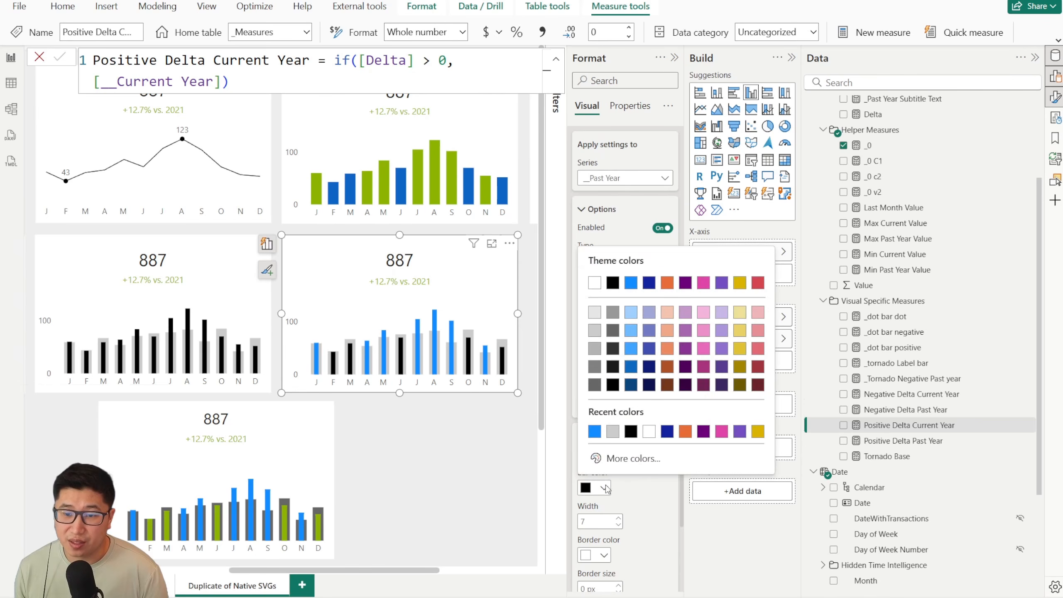
left_click(633, 457)
type("#4CC936")
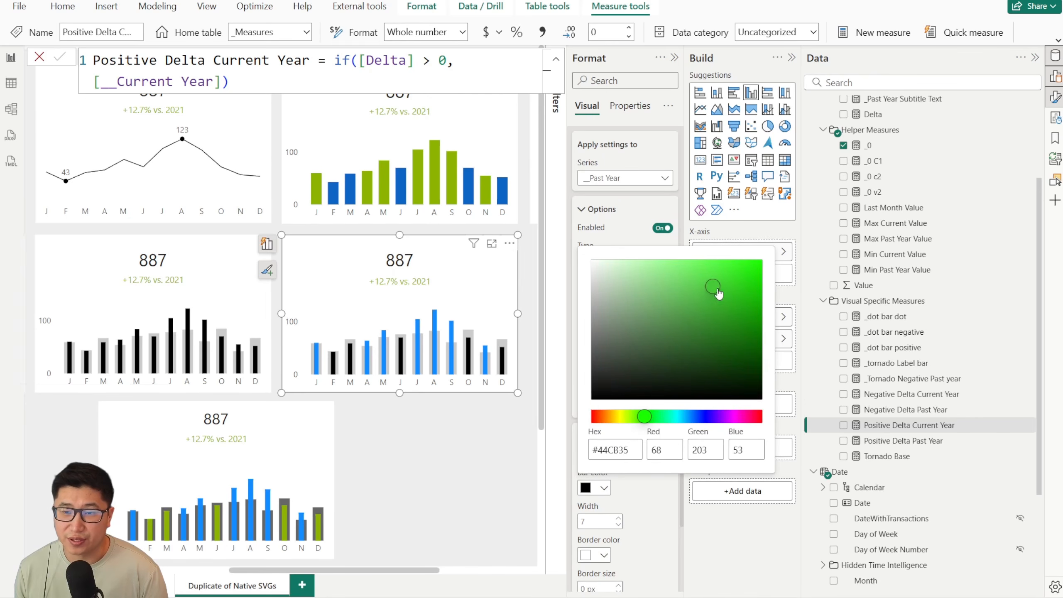
left_click(376, 347)
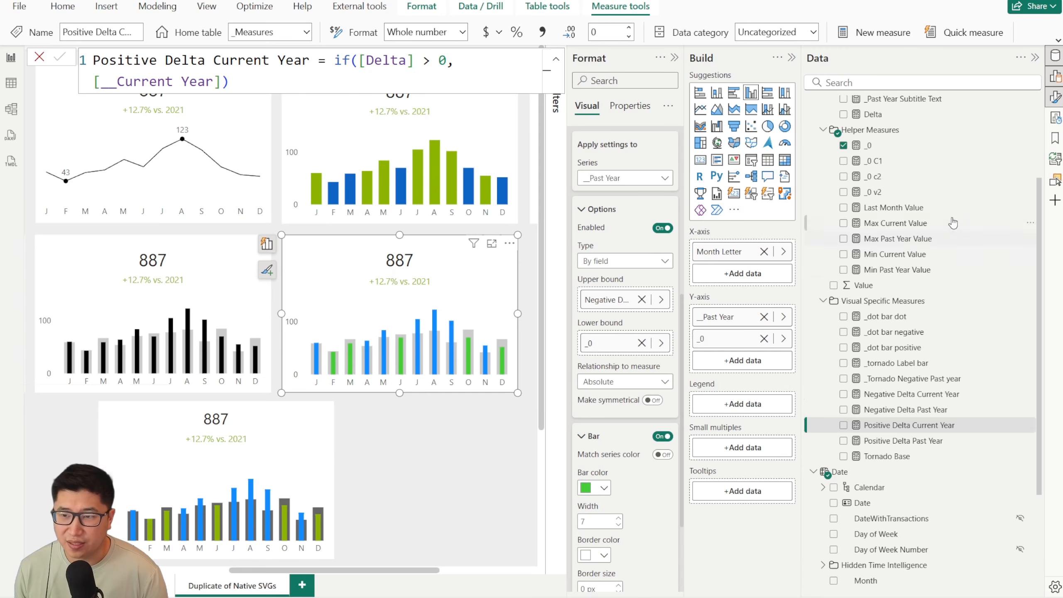
Inspect the _Bar Color measure's formula for the colour codes assigned to positive and negative changes.
scroll(910, 213, "up", 3)
left_click(899, 183)
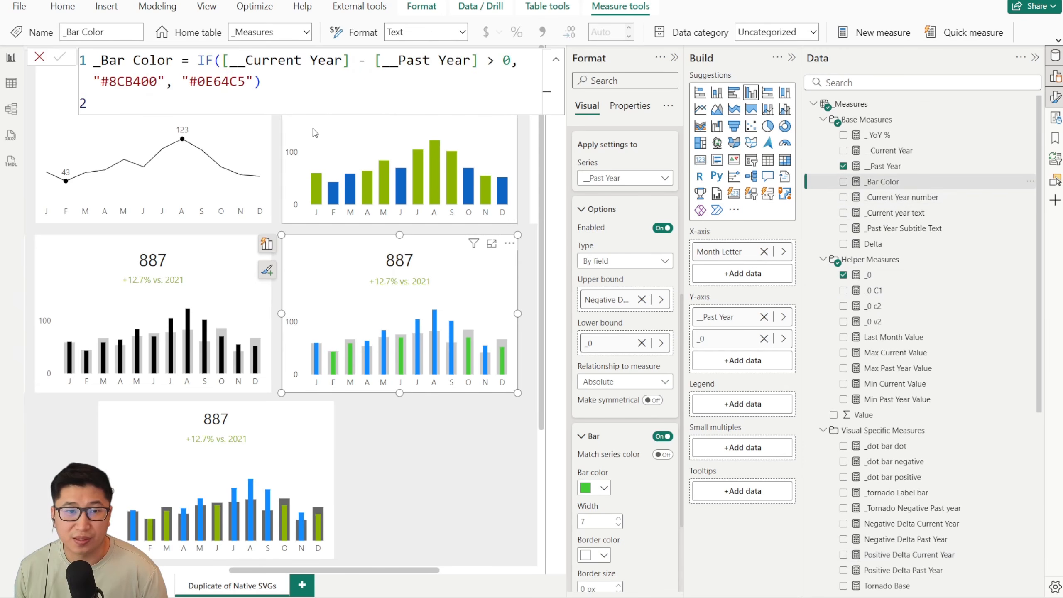
left_click_drag(652, 464, 719, 524)
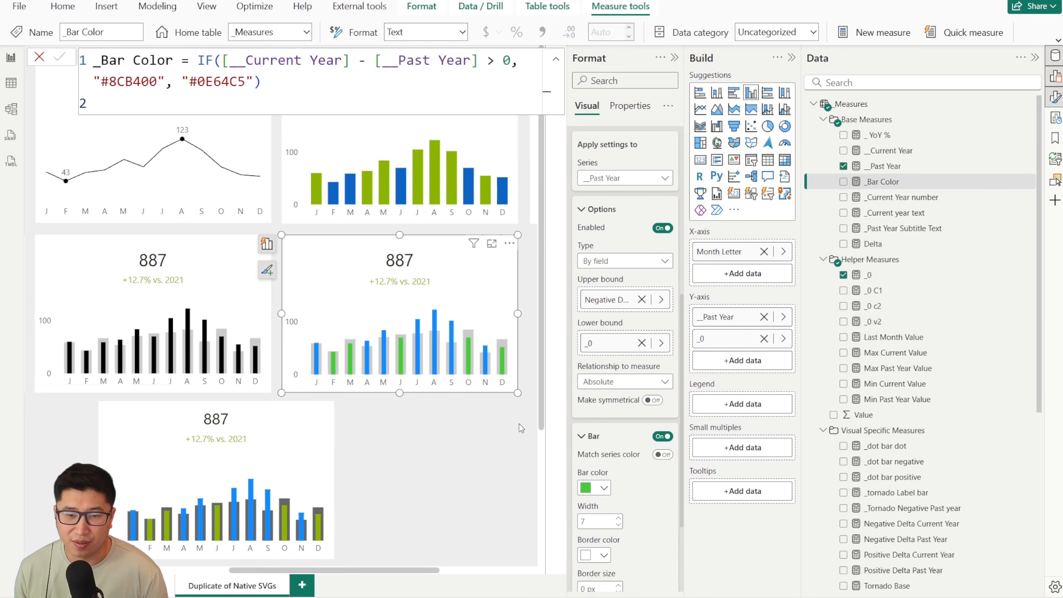
left_click(387, 325)
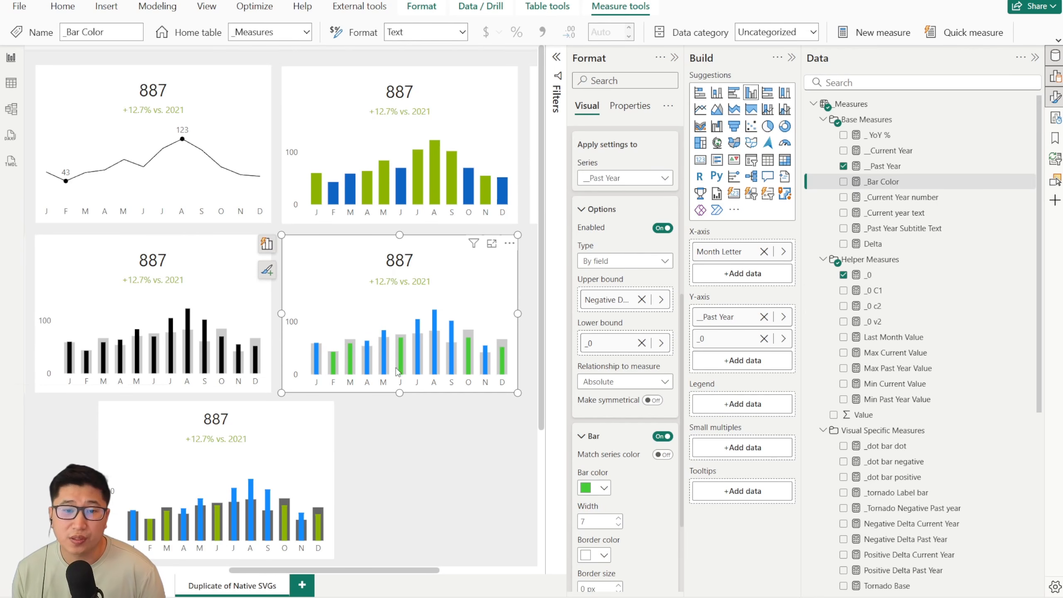
Filter the report page to the year 2023 with the Year slicer.
scroll(431, 444, "down", 2)
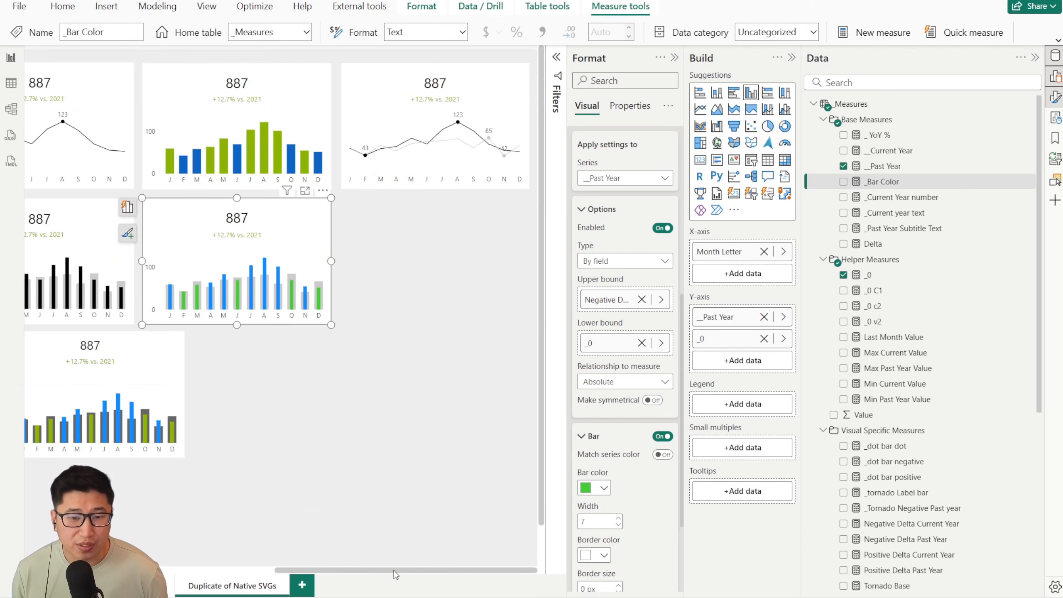
left_click_drag(393, 570, 289, 565)
scroll(321, 572, "down", 2)
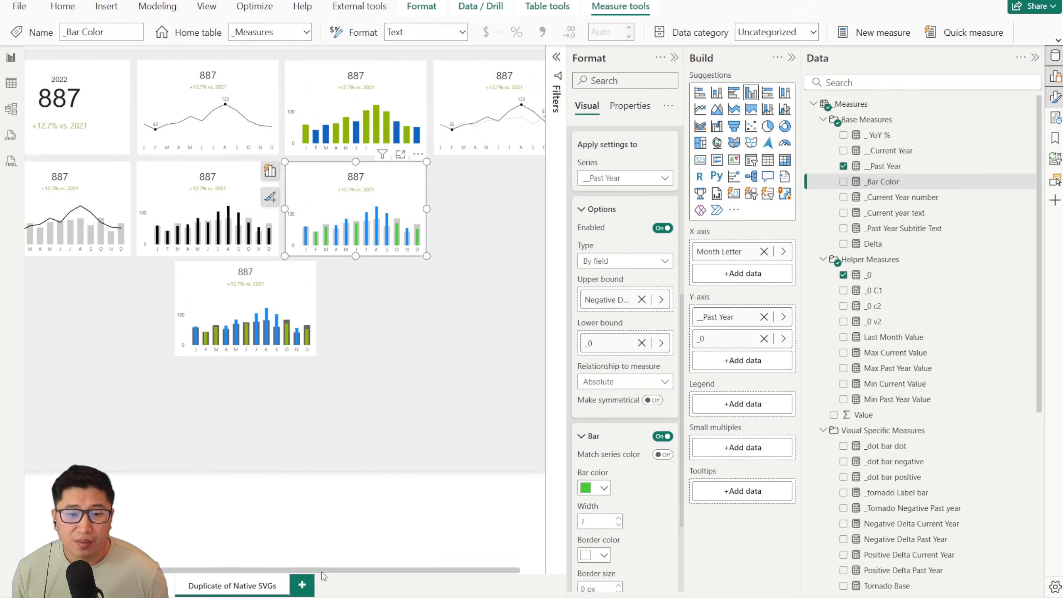
scroll(322, 575, "left", 3)
left_click(90, 111)
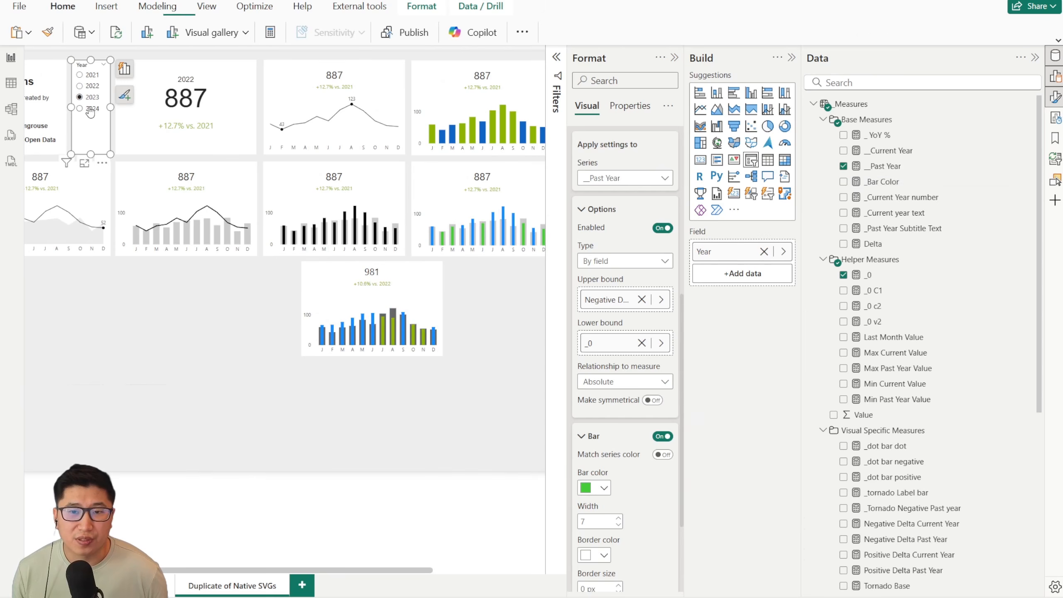
left_click(90, 109)
left_click(91, 96)
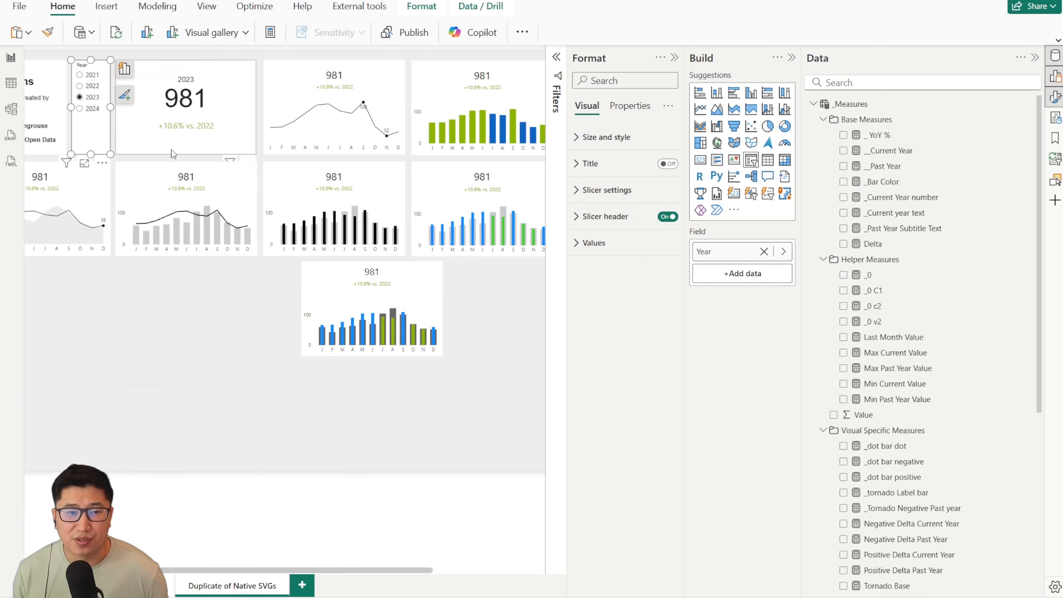
Delete the reference bar-in-bar chart sitting below the finished row of KPI visuals.
left_click(456, 193)
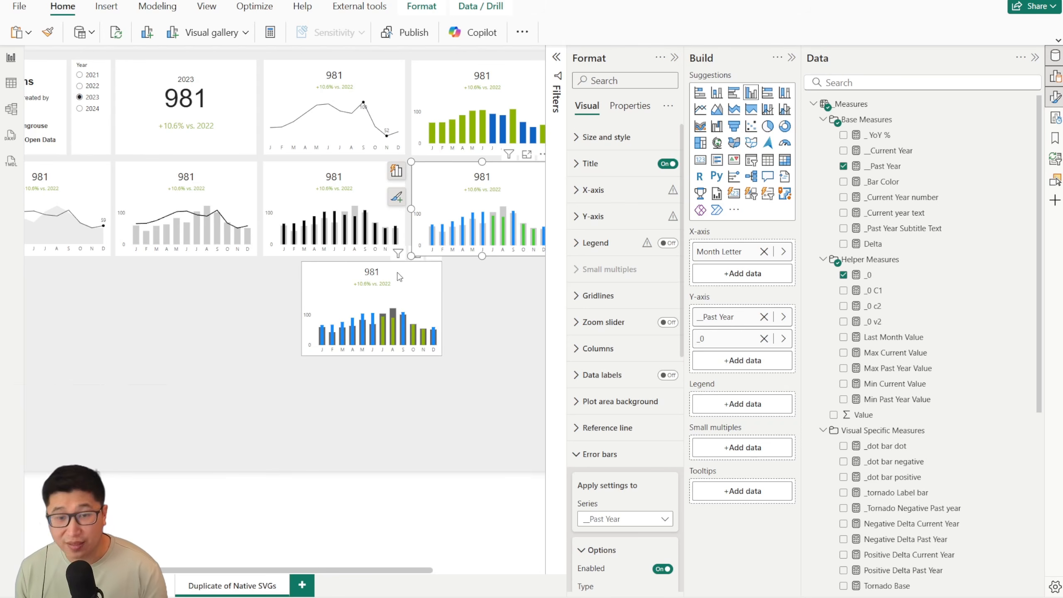
left_click(413, 281)
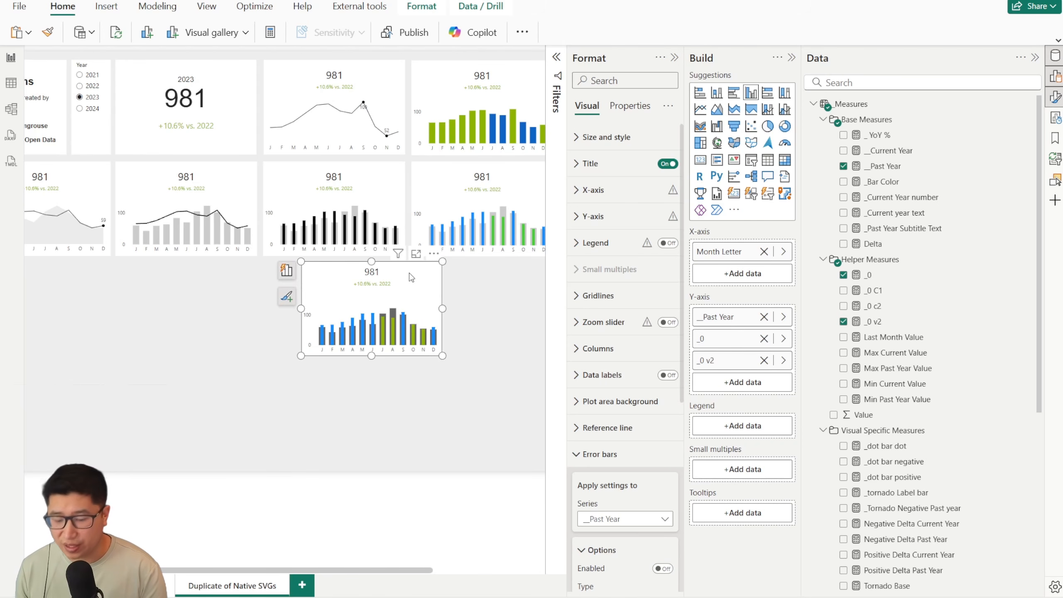
scroll(646, 482, "down", 5)
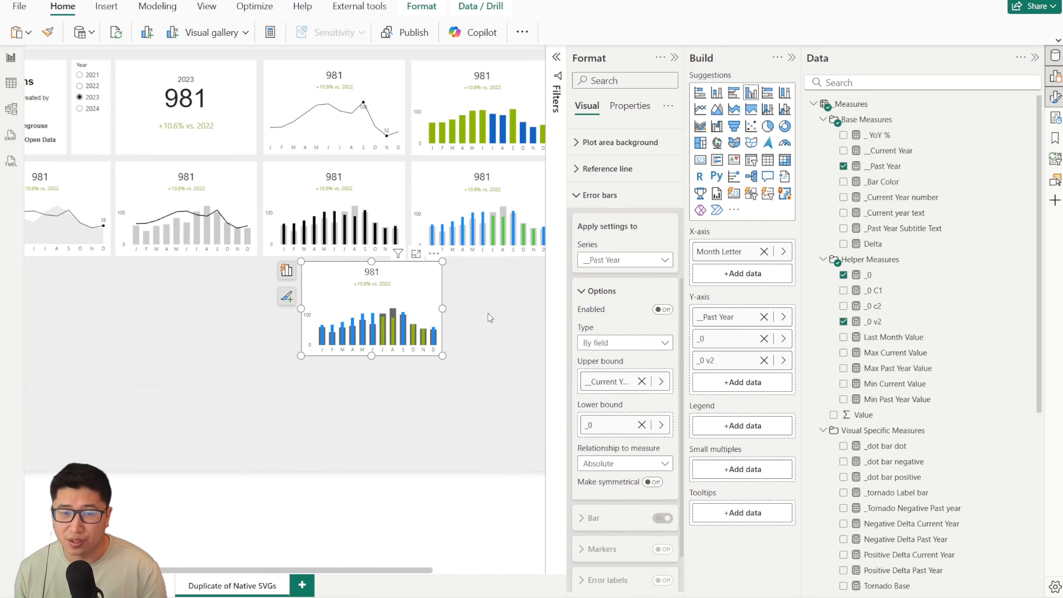
key("Delete")
Copy the column chart with black target markers from the original page and place it below the second row of the duplicate page.
left_click_drag(379, 574, 523, 572)
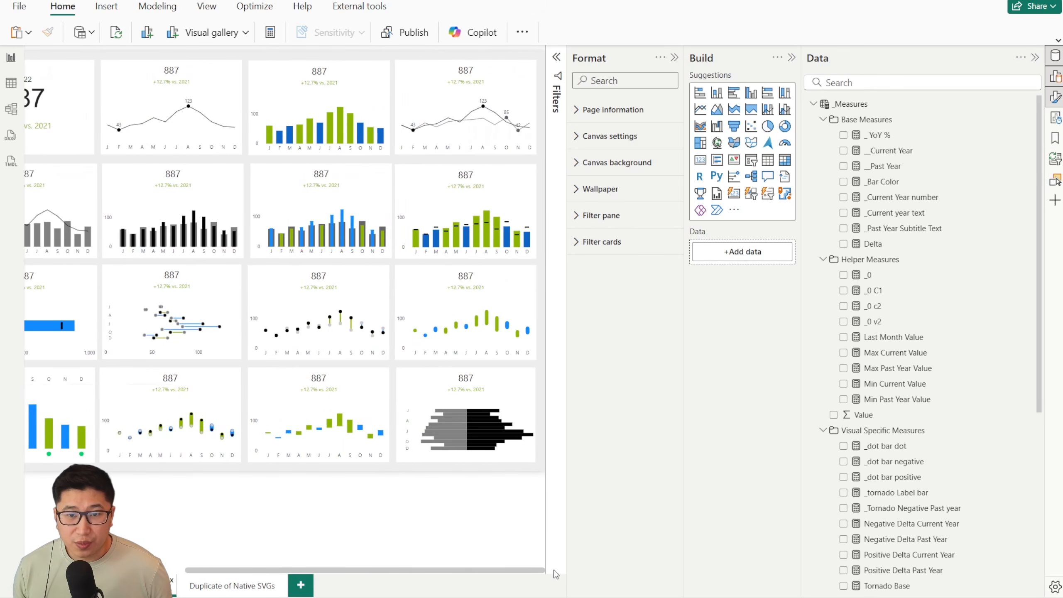
left_click(423, 190)
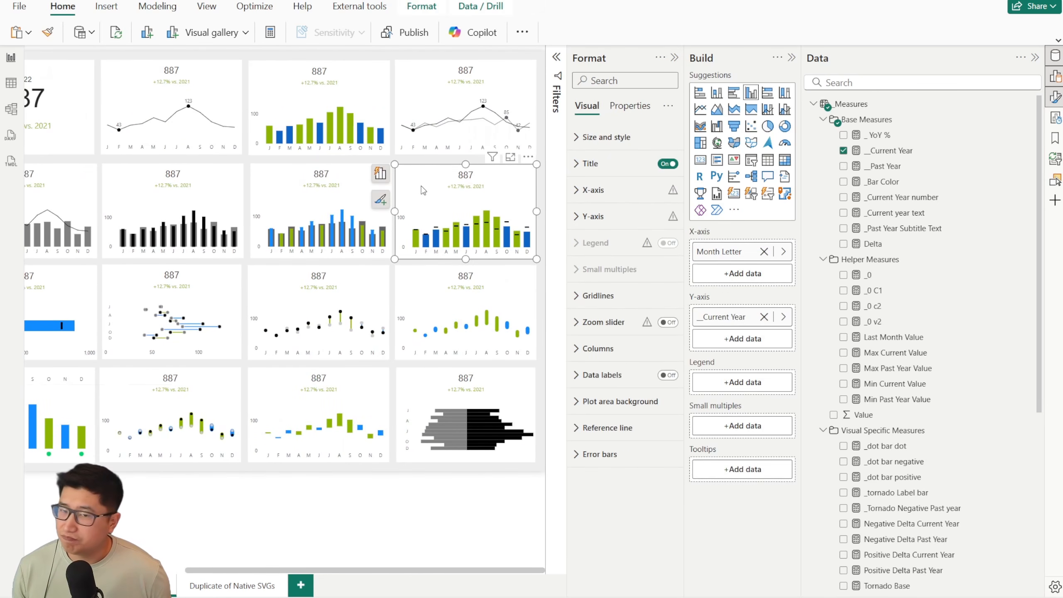
left_click(248, 586)
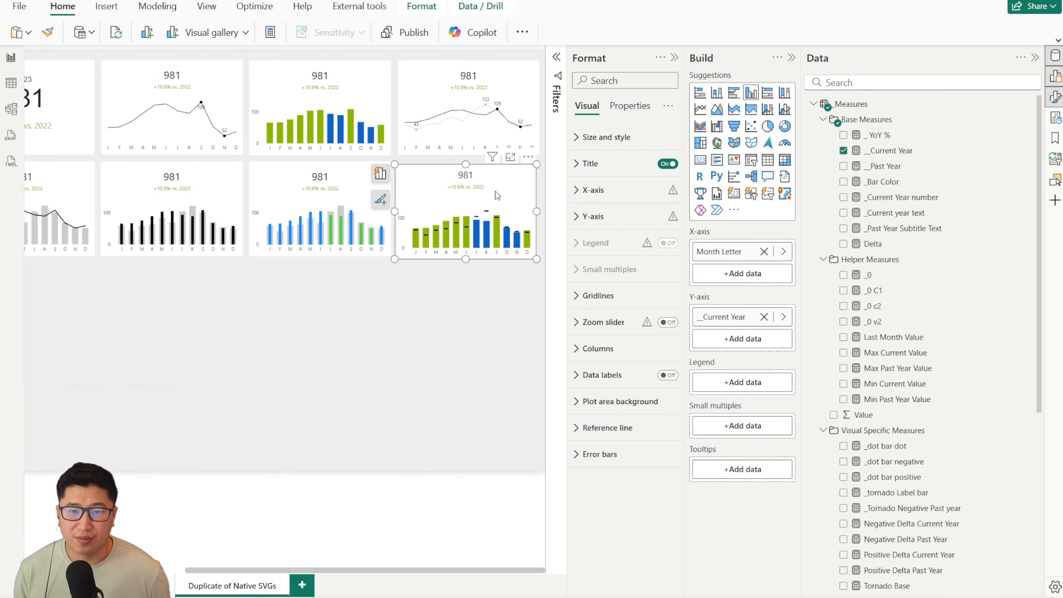
left_click_drag(496, 195, 358, 345)
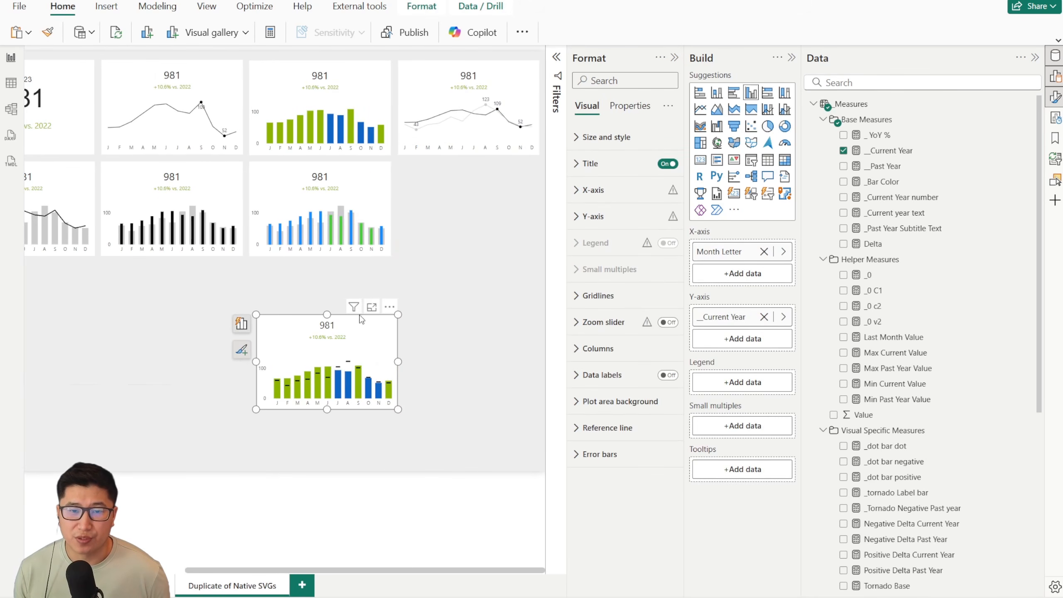
Duplicate the green-and-blue current-year column chart and place the copy in the empty last slot of the second row.
left_click(69, 198)
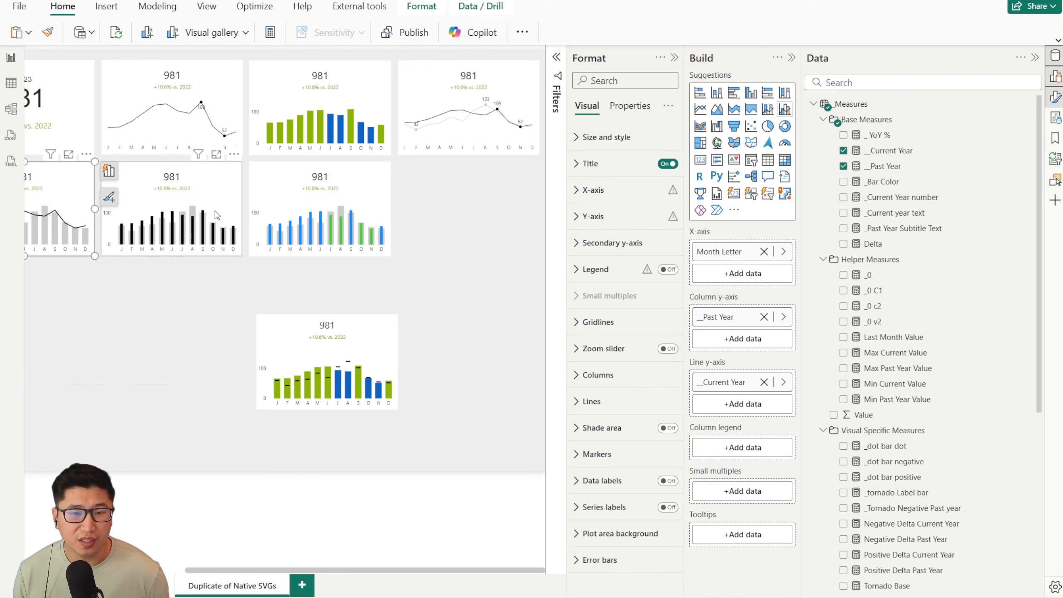
left_click(318, 196)
left_click(369, 105)
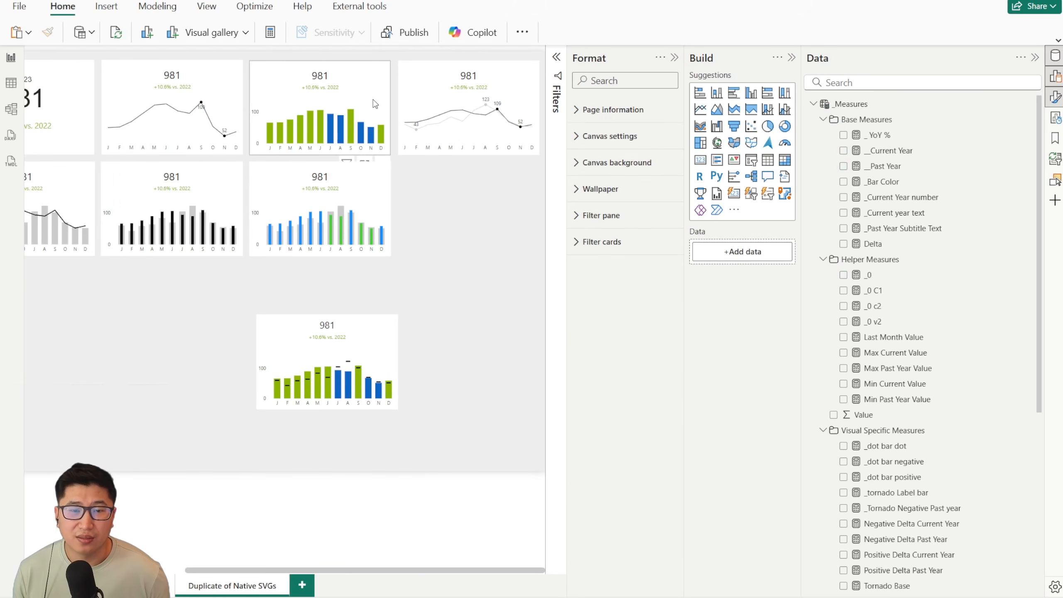
key("ctrl+c")
key("ctrl+v")
left_click_drag(370, 104, 510, 183)
Enable error bars on the copied column chart's __Current Year series and assign __Past Year as the upper bound.
scroll(462, 310, "up", 3, "ctrl")
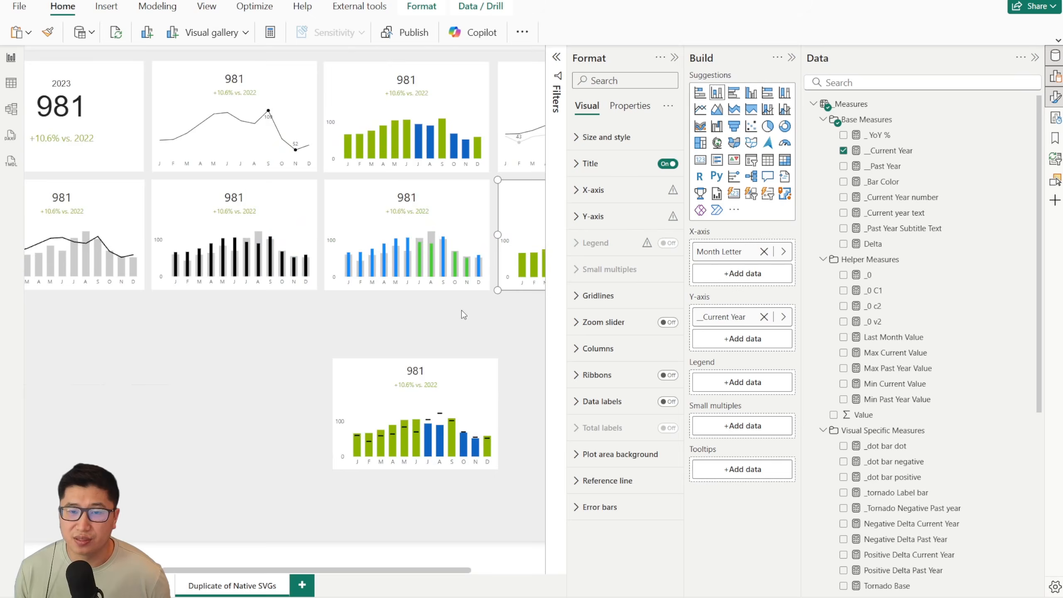
left_click_drag(374, 574, 510, 576)
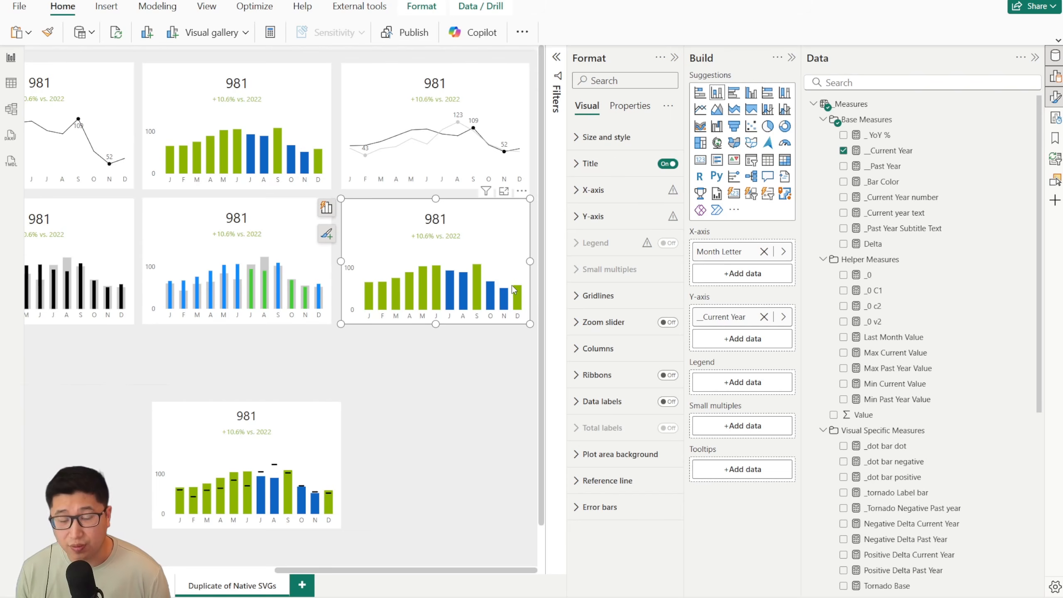
left_click(622, 508)
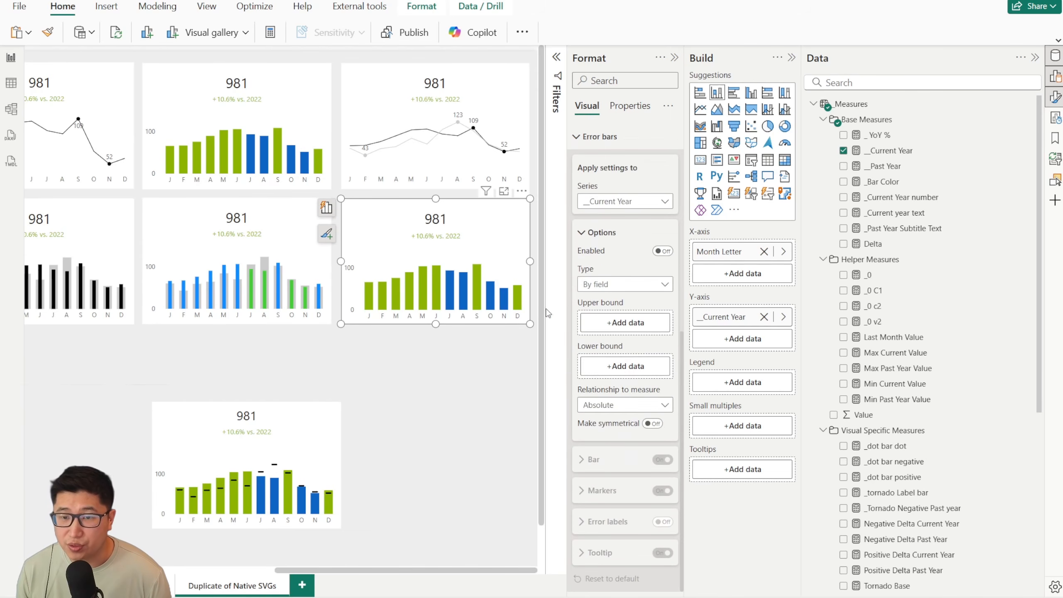
left_click(662, 251)
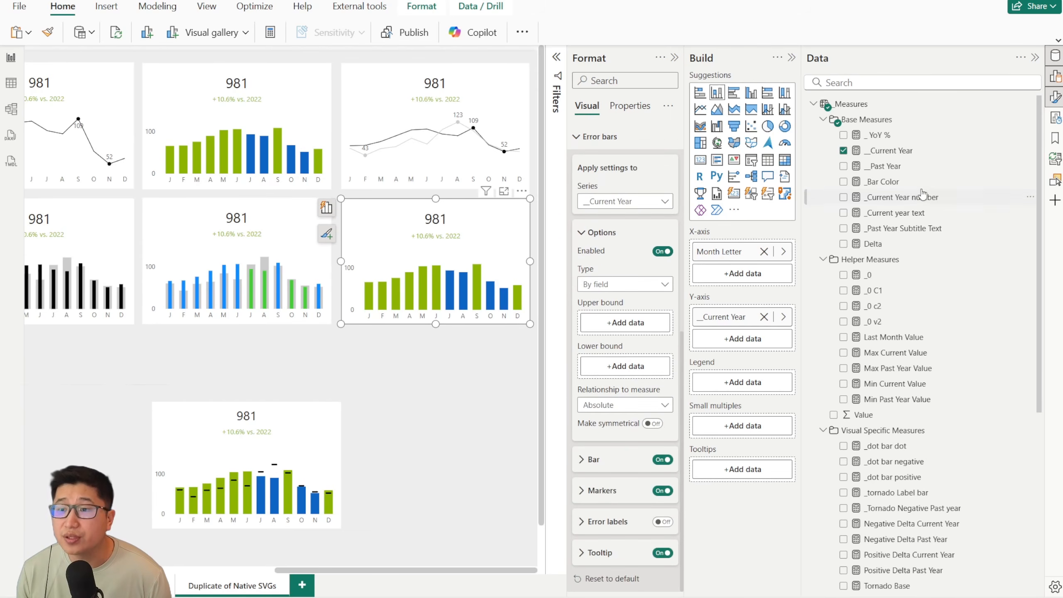
left_click_drag(912, 172, 625, 322)
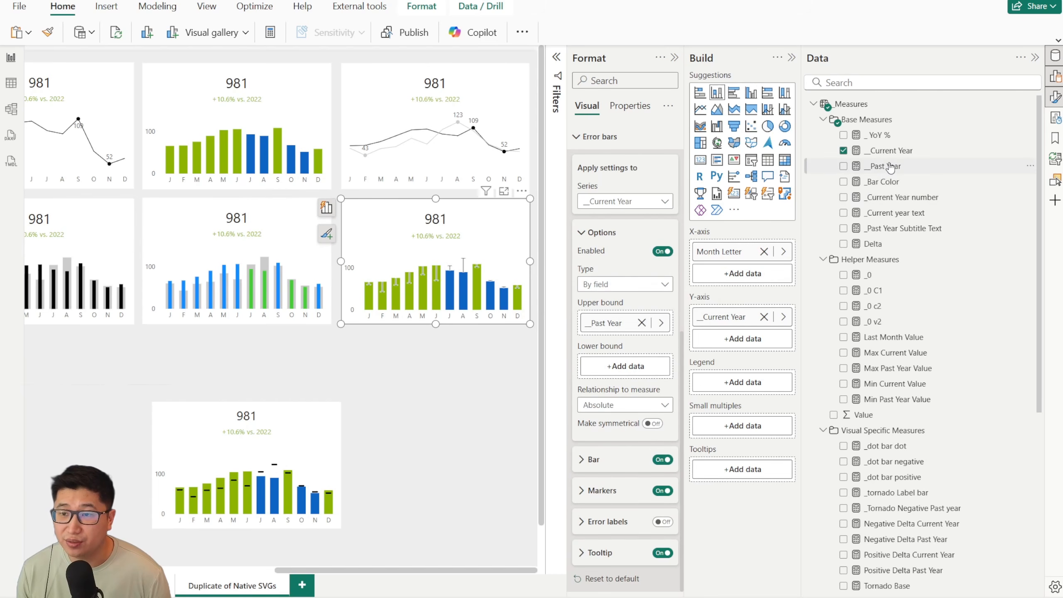
Assign __Past Year as the error bars' lower bound as well and turn off the error bar markers.
left_click_drag(889, 166, 655, 363)
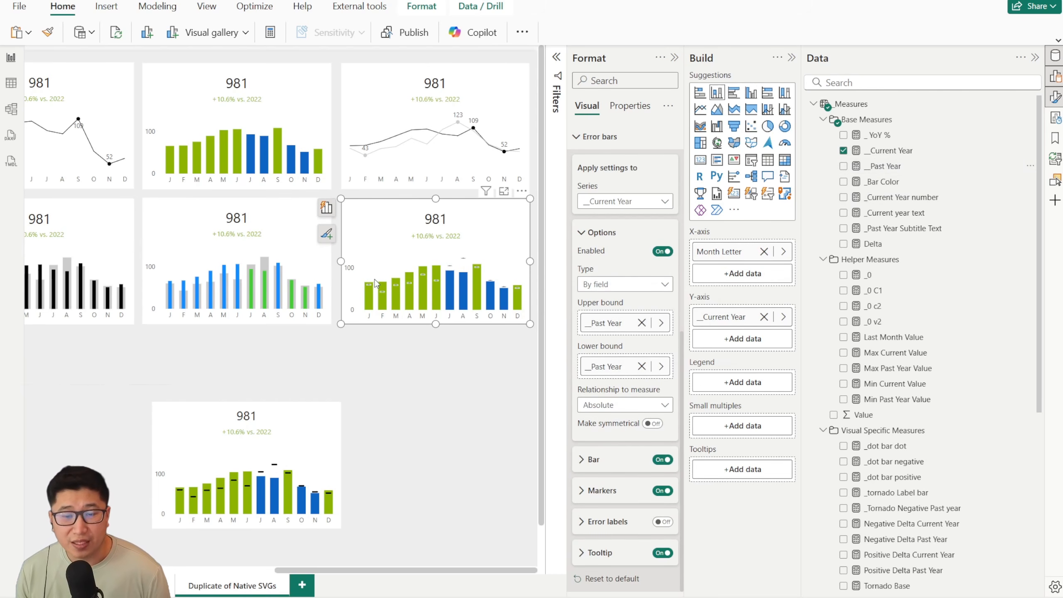
left_click(662, 490)
Format the error bars with a width of 10, a black bar colour and a black 2 px border.
left_click(588, 460)
scroll(590, 460, "down", 3)
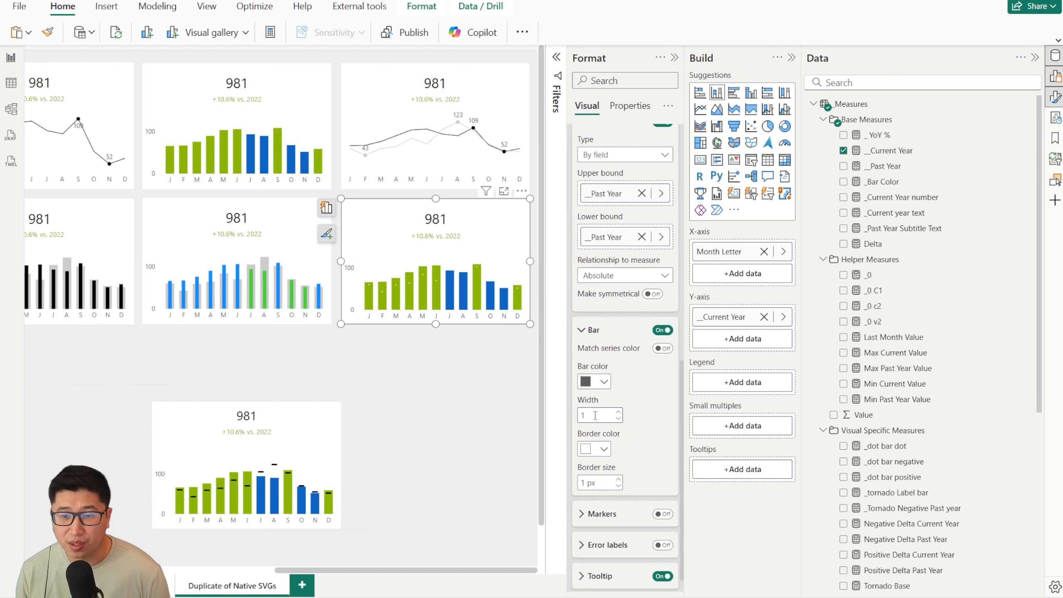
type("10")
left_click(594, 386)
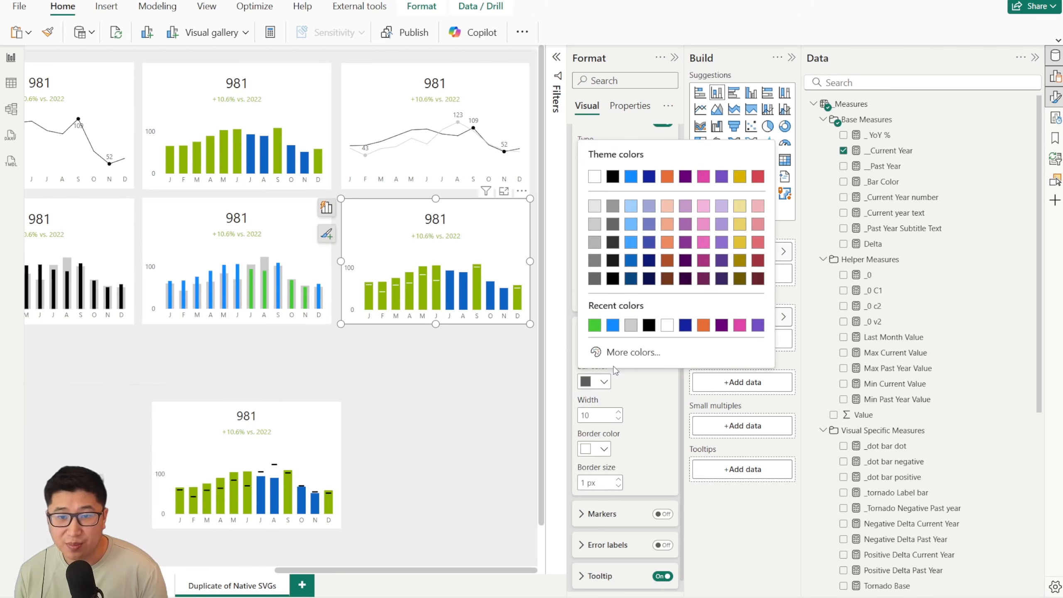
left_click(653, 325)
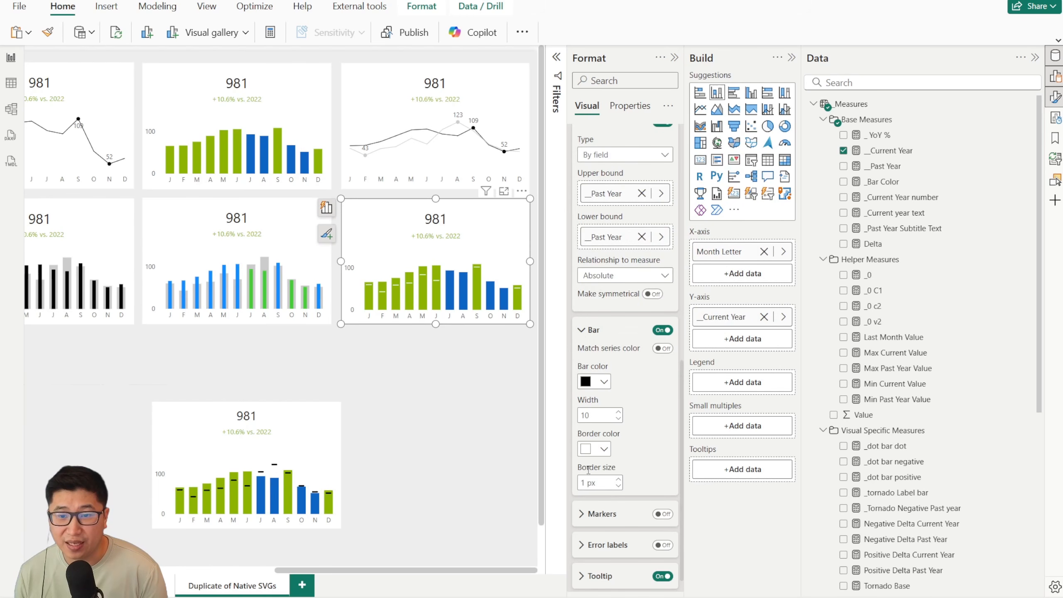
left_click(596, 449)
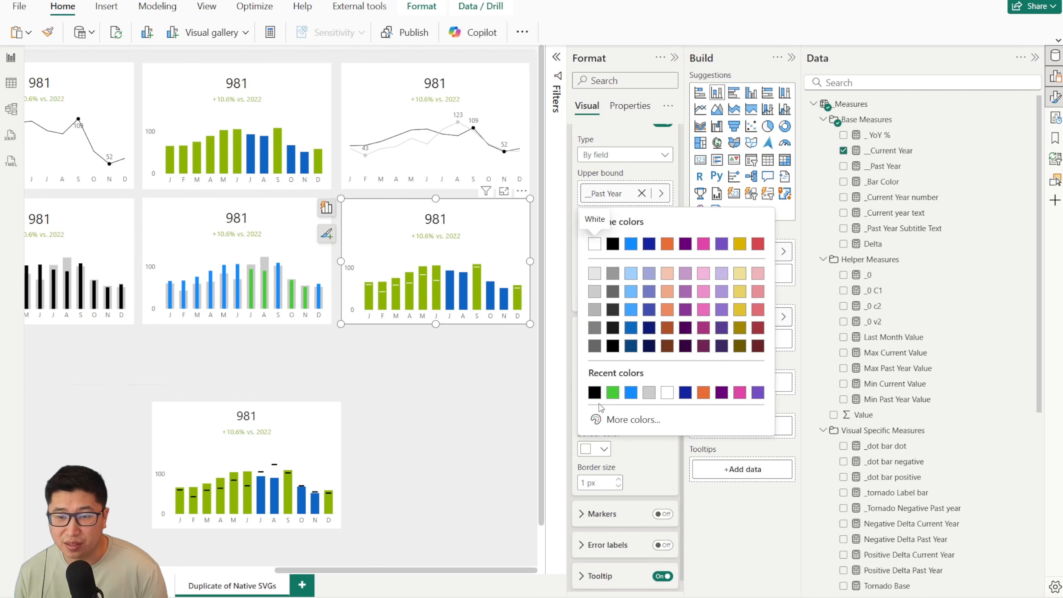
left_click(594, 393)
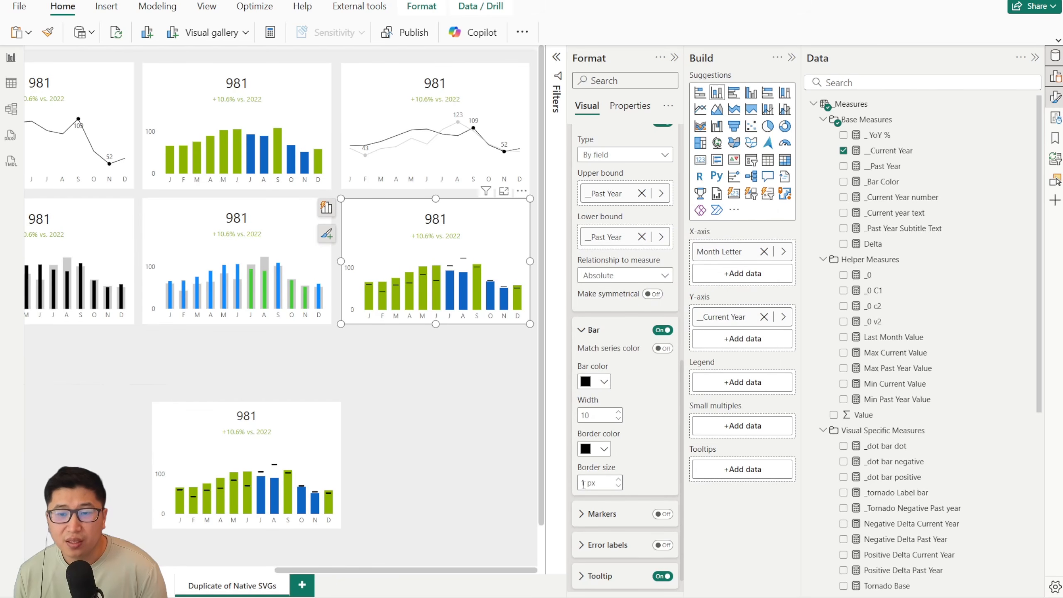
left_click_drag(587, 483, 567, 483)
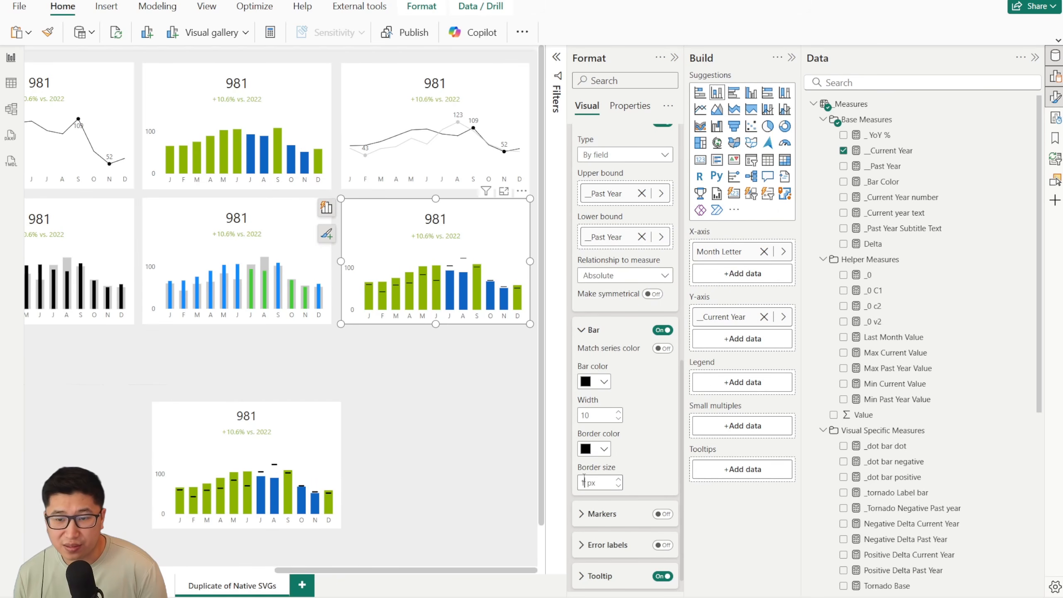
type("2")
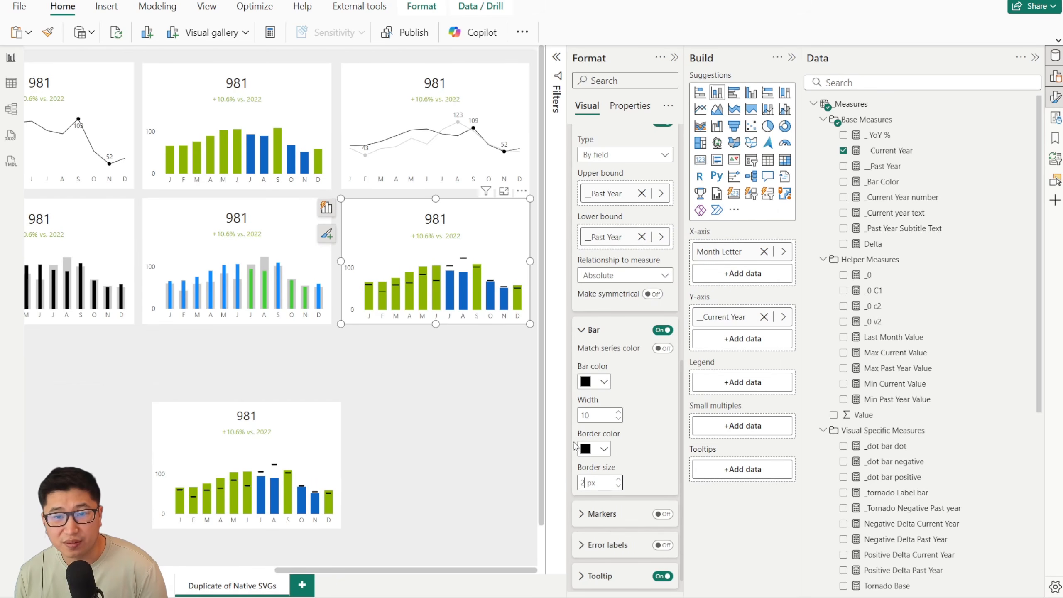
left_click(632, 451)
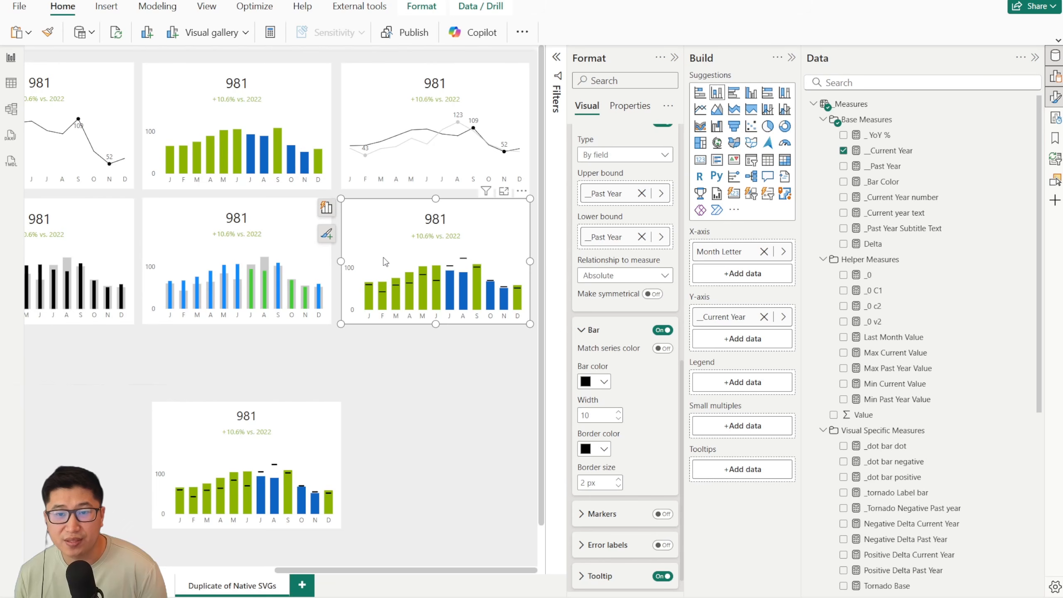
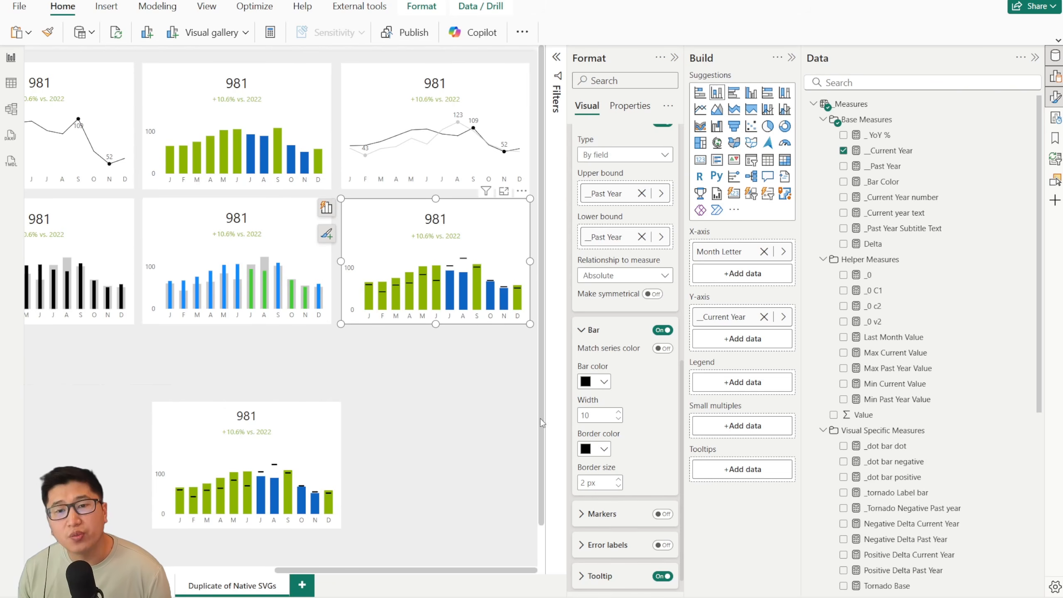
Try light grey for the error bars' bar colour and border colour.
left_click(598, 389)
left_click(646, 333)
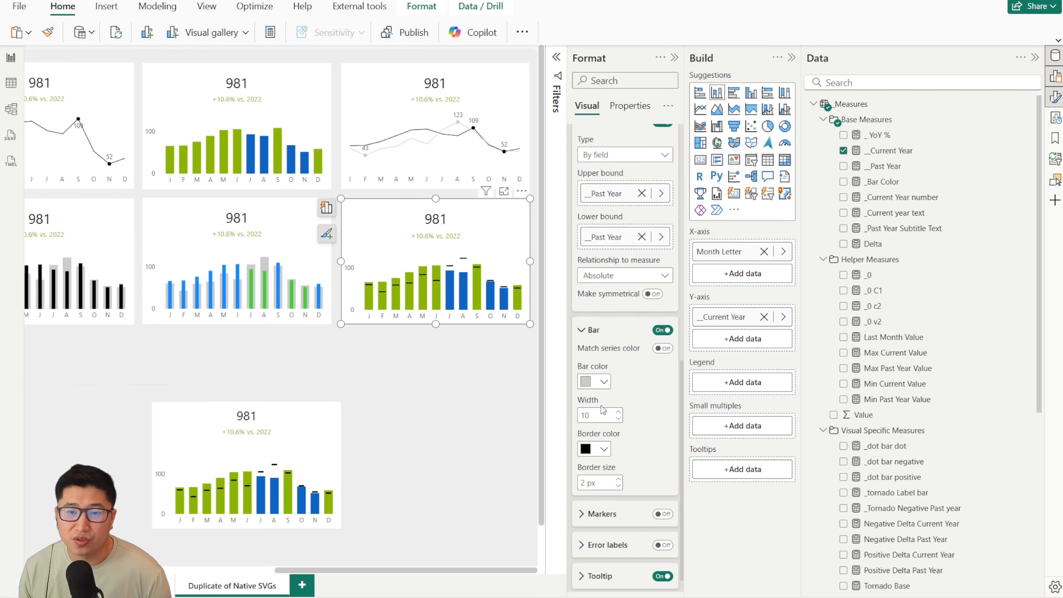
left_click(594, 449)
left_click(604, 397)
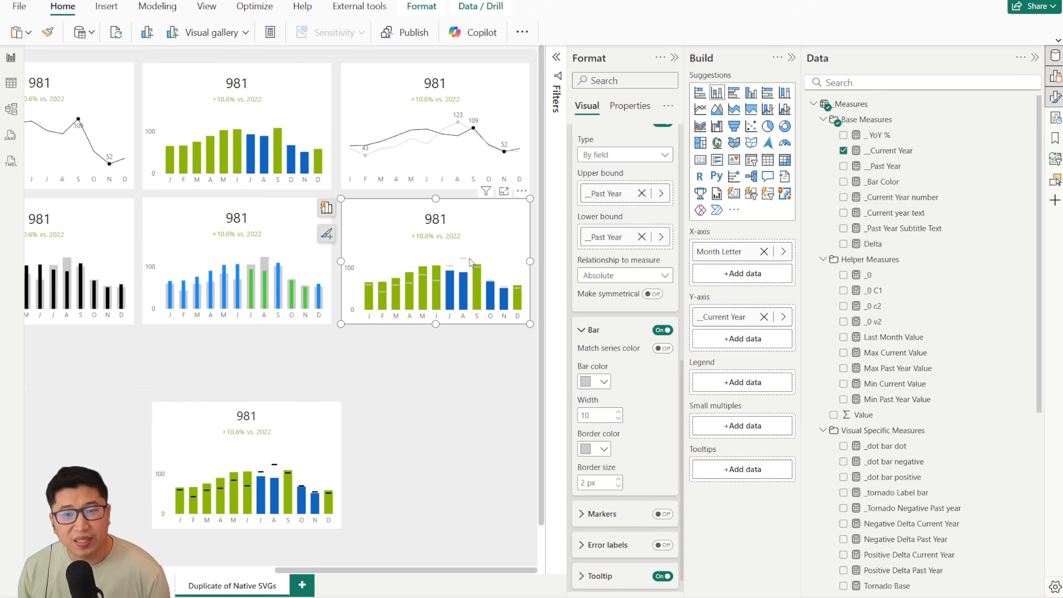
Restore black as both the bar colour and the border colour of the error bars.
left_click(599, 381)
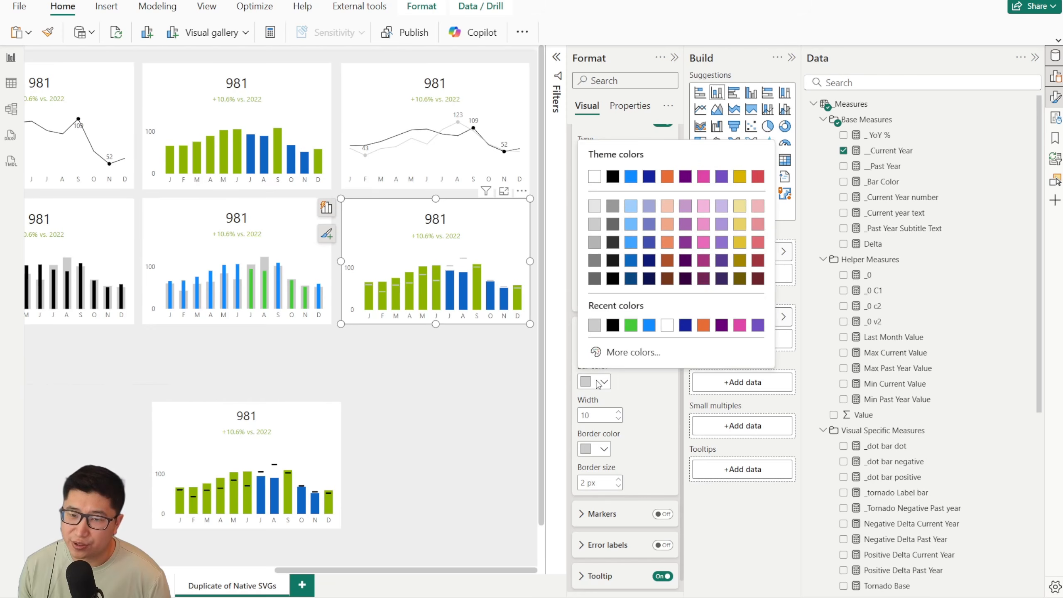
left_click(615, 173)
left_click(596, 452)
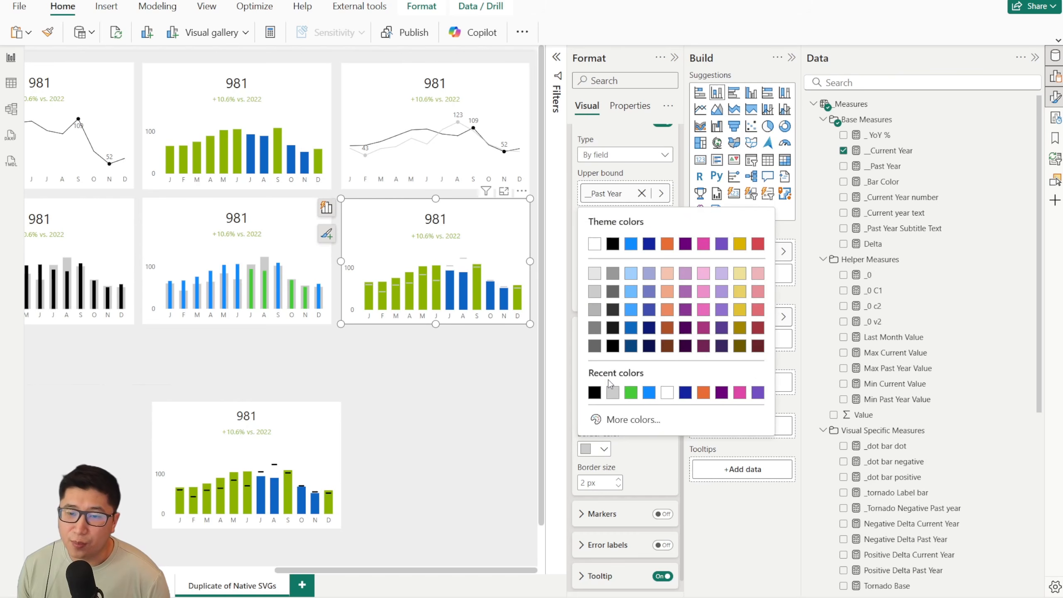
left_click(597, 392)
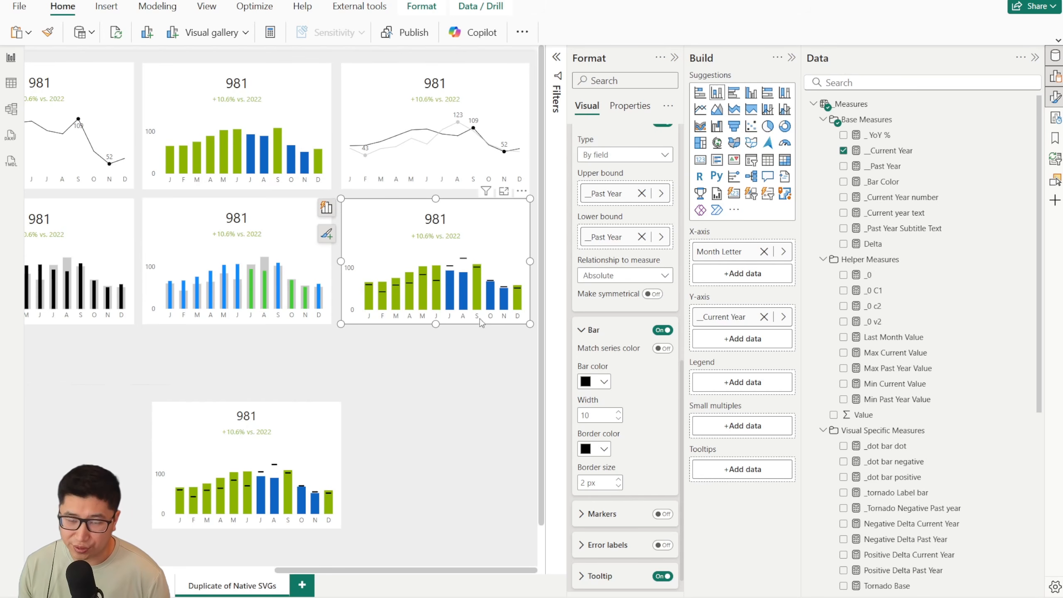
Delete the reference column chart with target markers sitting below the second row of KPI visuals.
left_click(318, 439)
key("Delete")
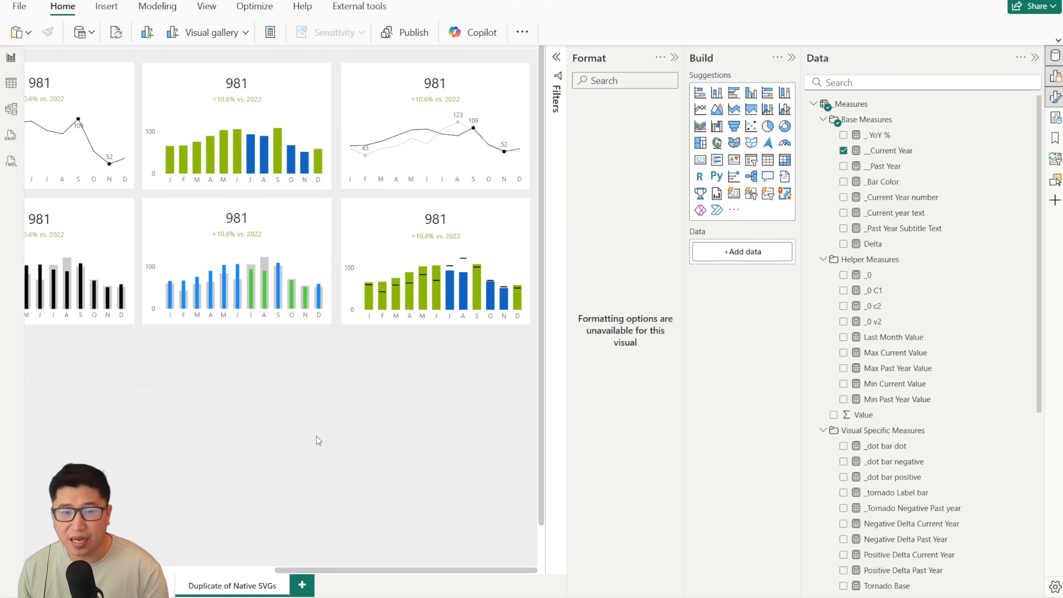
Copy the third row's column chart with thick black target markers from the original page and place it below the second row of the duplicate page.
scroll(353, 564, "left", 3)
scroll(193, 487, "down", 3)
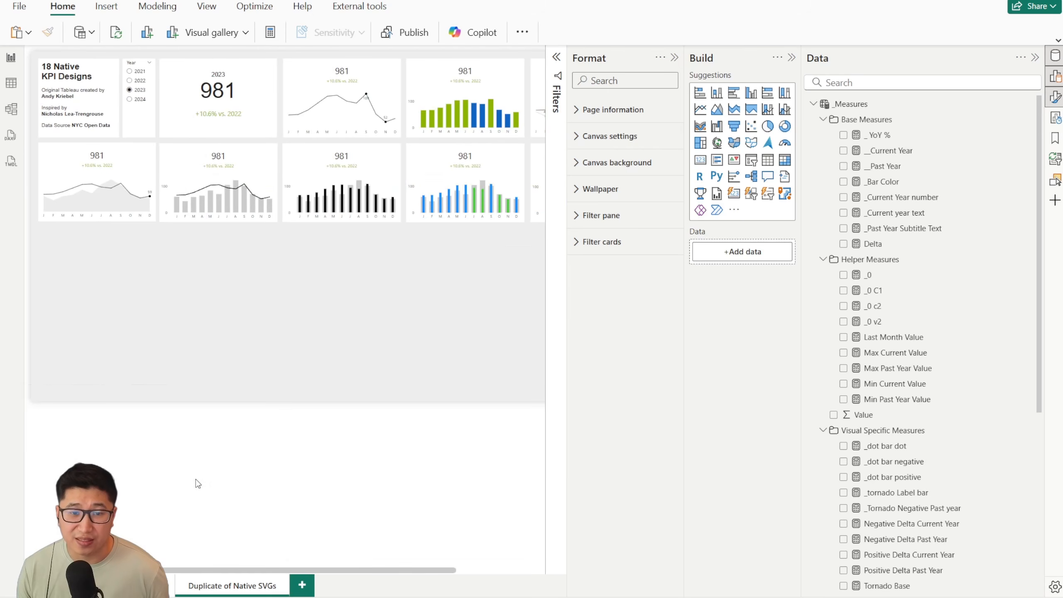
left_click(138, 586)
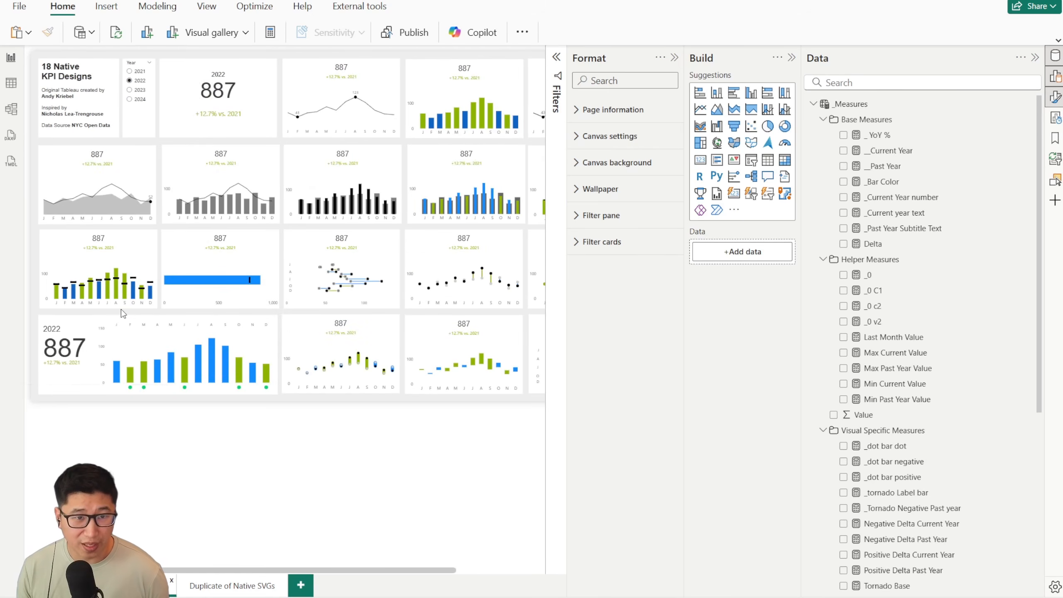
left_click(140, 256)
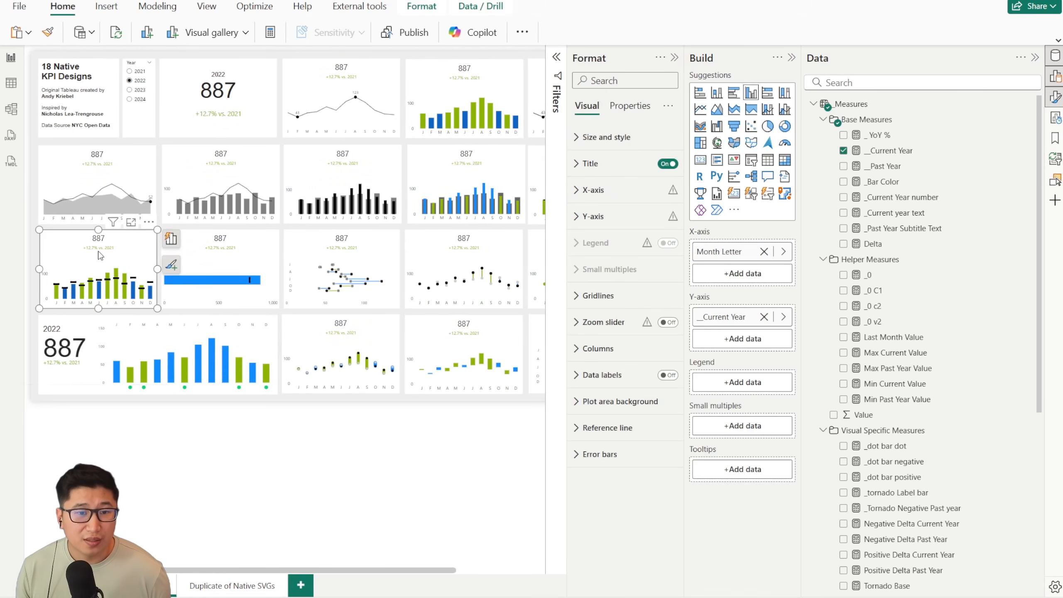
left_click(230, 586)
key("ctrl+v")
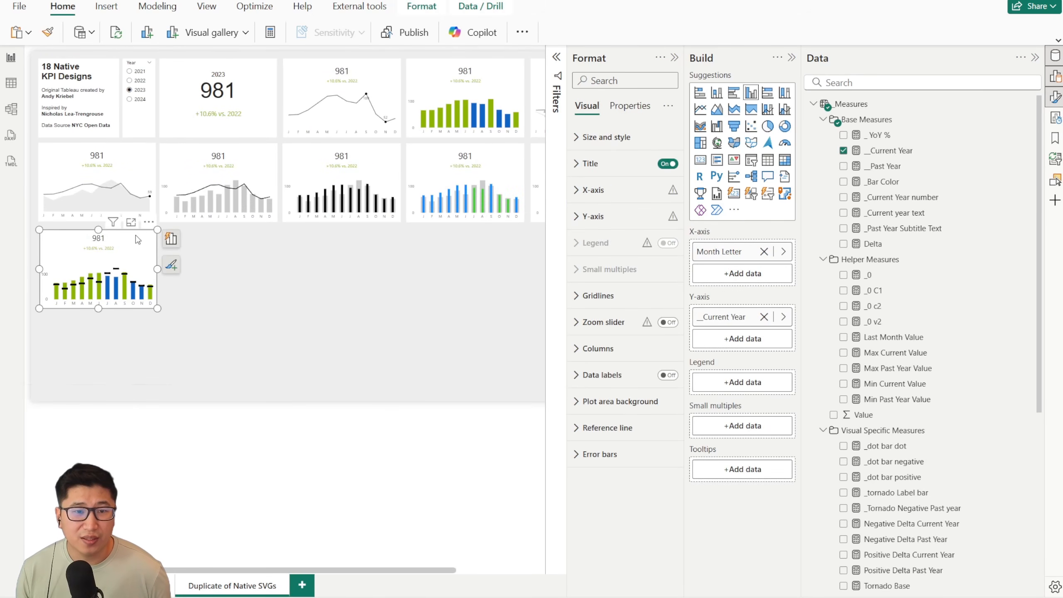
left_click_drag(101, 266, 284, 353)
Duplicate the finished target-marker column chart at the end of the second row and place the copy in the third row's first slot.
left_click(537, 159)
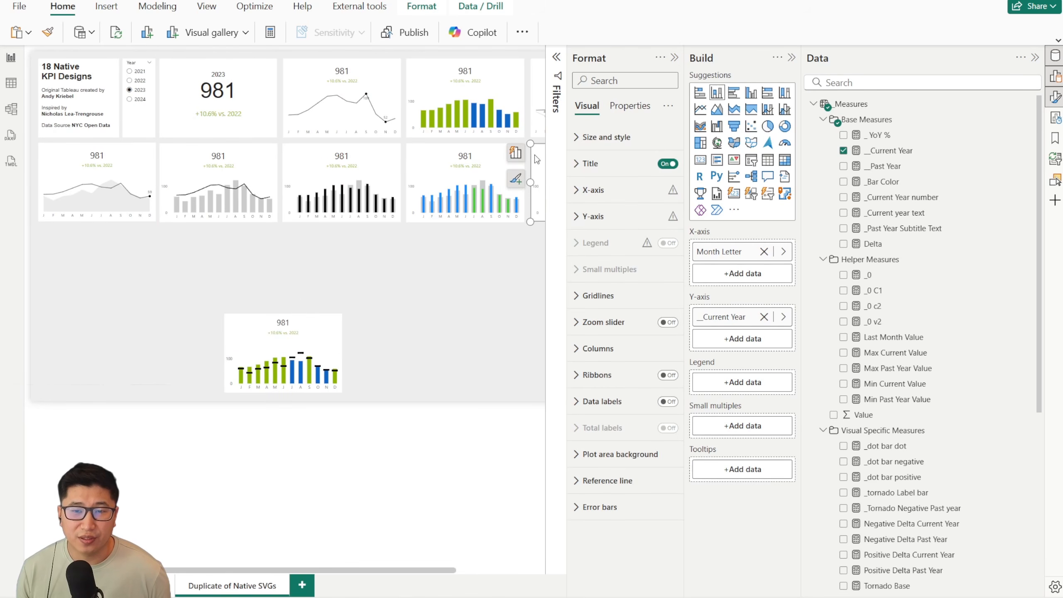
key("ctrl+c")
key("ctrl+v")
left_click_drag(535, 155, 43, 233)
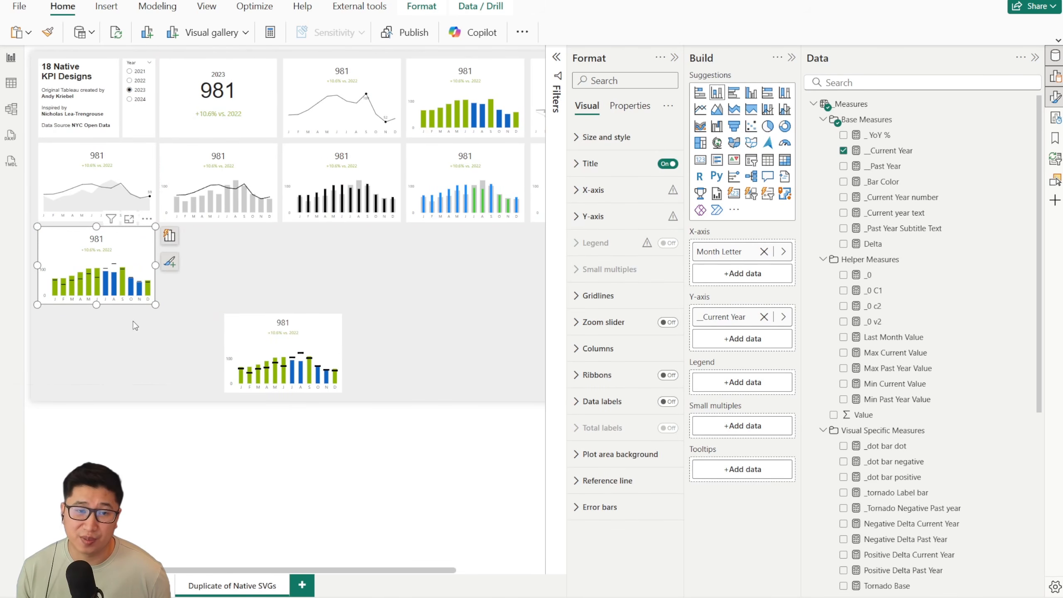
Narrow the copied chart's columns by setting the space between categories to 55 %.
scroll(135, 326, "up", 5, "ctrl")
scroll(352, 379, "down", 3)
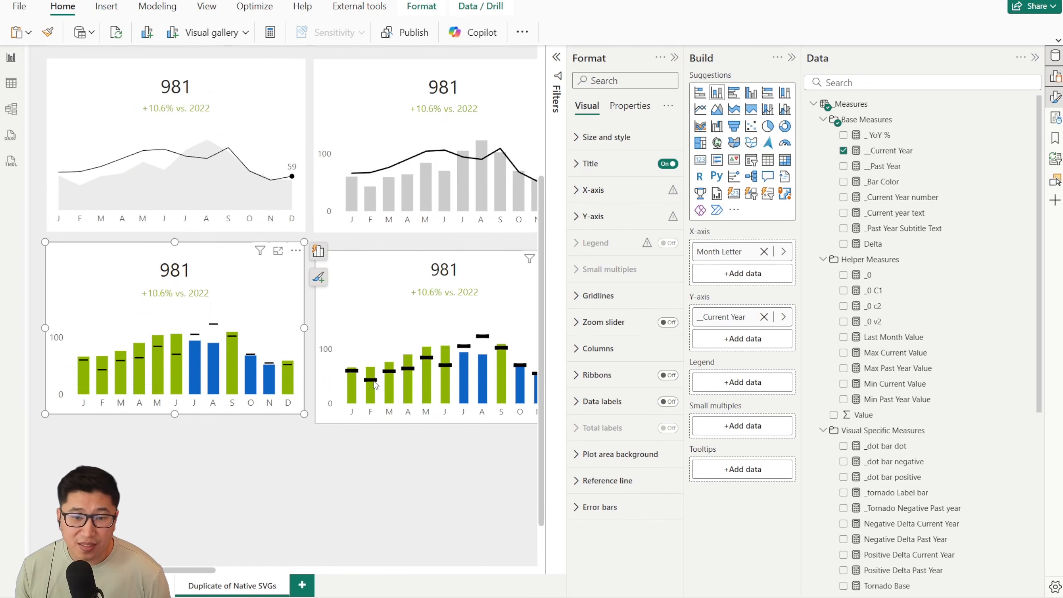
left_click(660, 348)
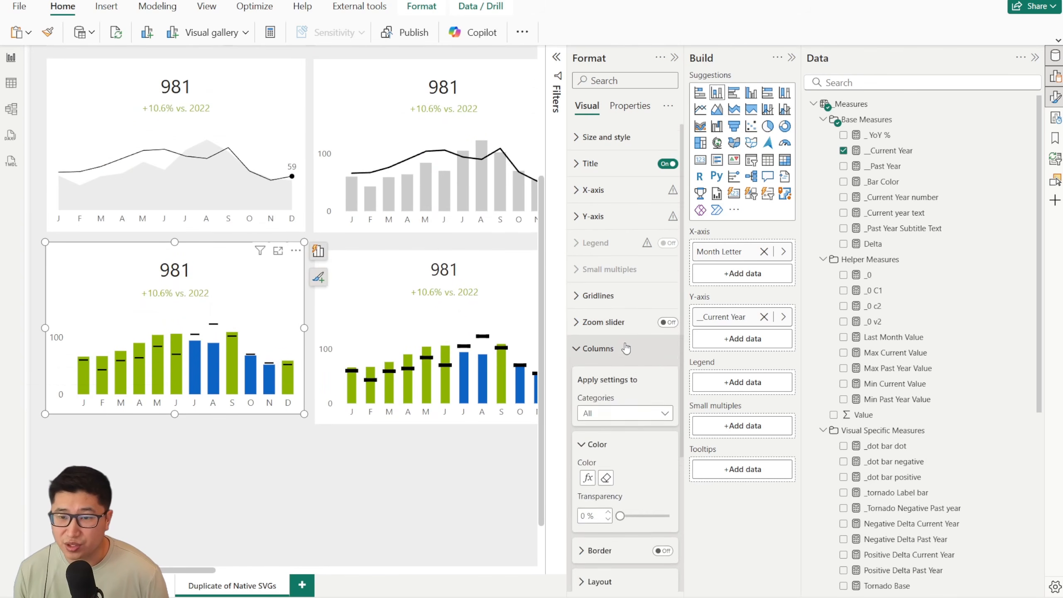
scroll(663, 377, "down", 4)
left_click(666, 403)
scroll(665, 377, "down", 2)
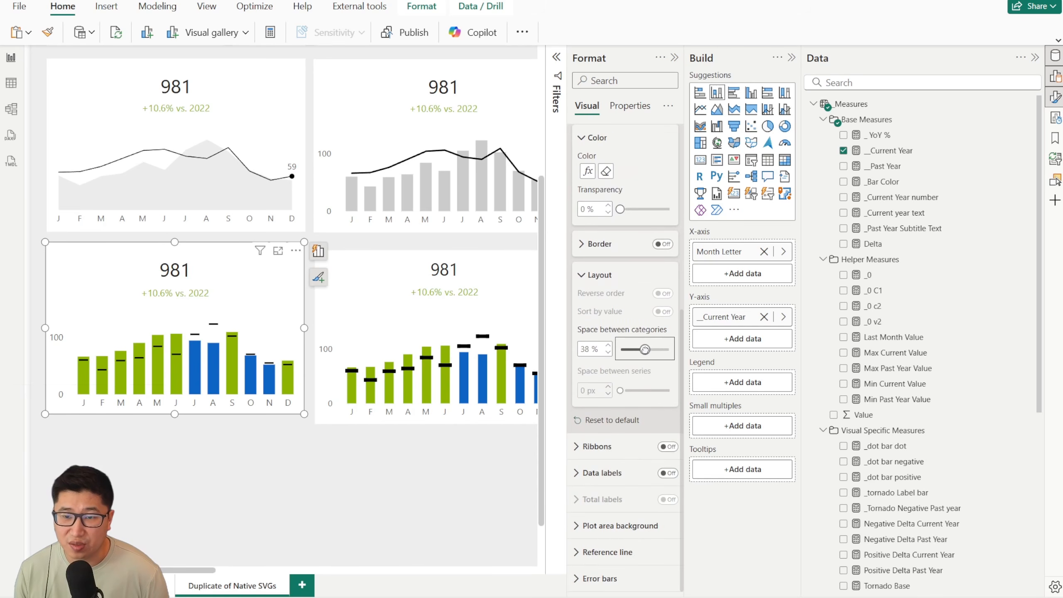
left_click_drag(643, 348, 654, 349)
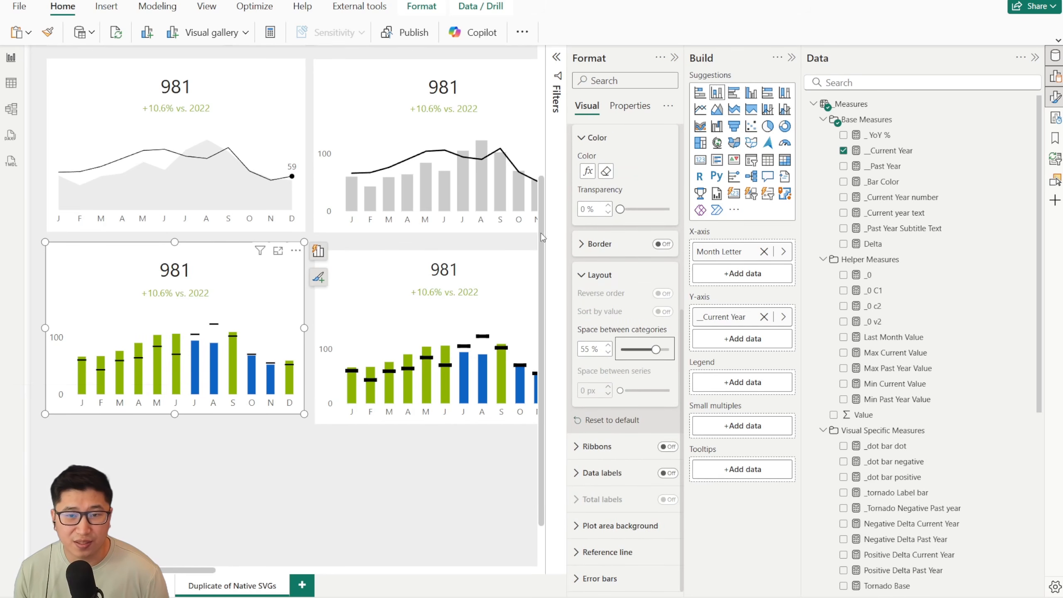
Turn on the markers of the copied chart's error bars and set their size to 10 px.
scroll(613, 279, "up", 2)
left_click(598, 170)
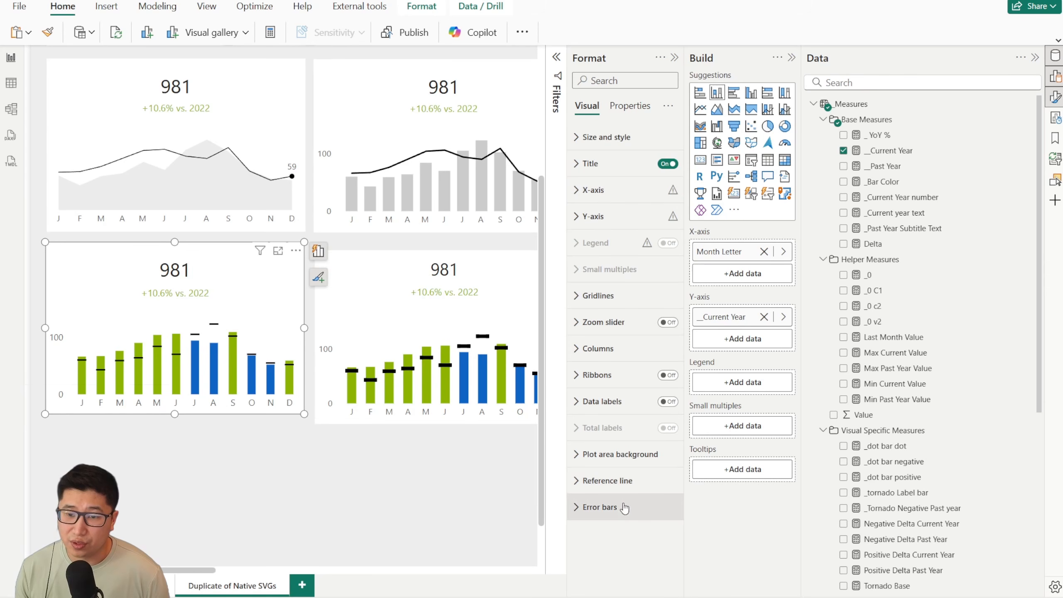
left_click(599, 507)
scroll(640, 440, "down", 6)
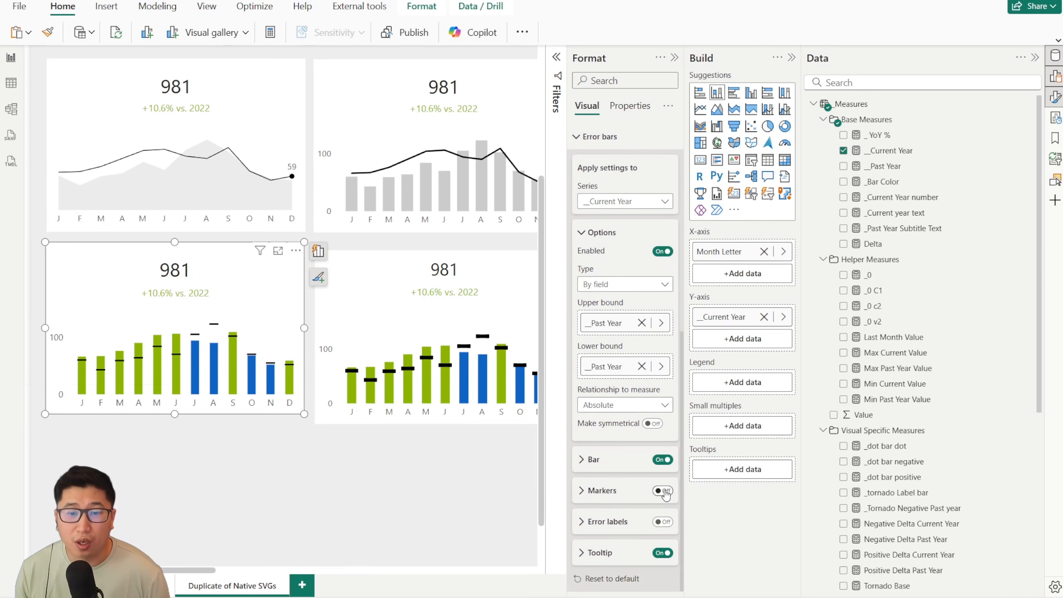
left_click(664, 491)
left_click(603, 490)
scroll(607, 461, "down", 2)
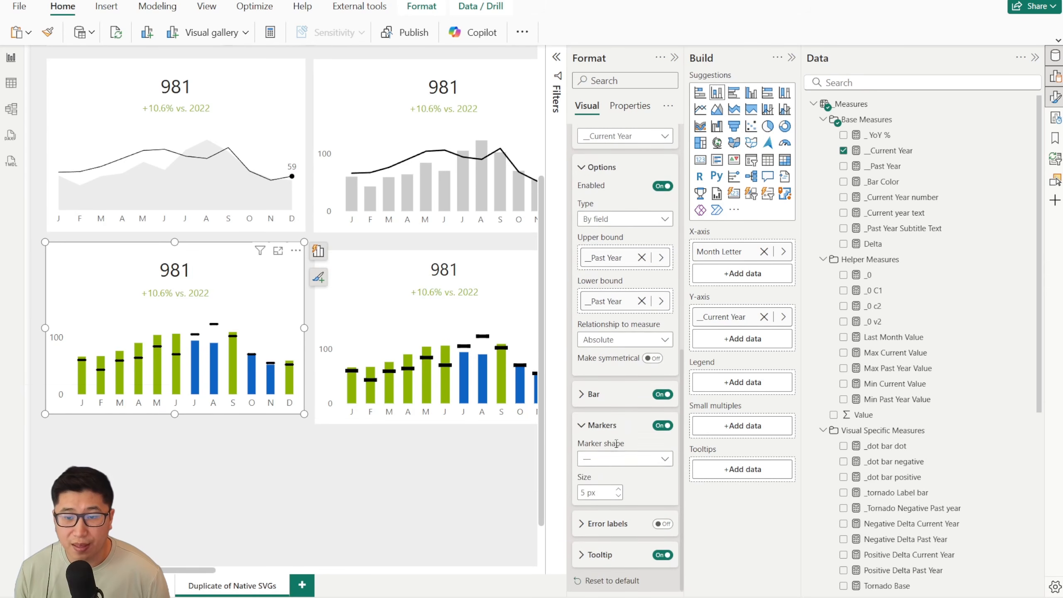
left_click(586, 489)
type("0")
left_click(585, 489)
type("1")
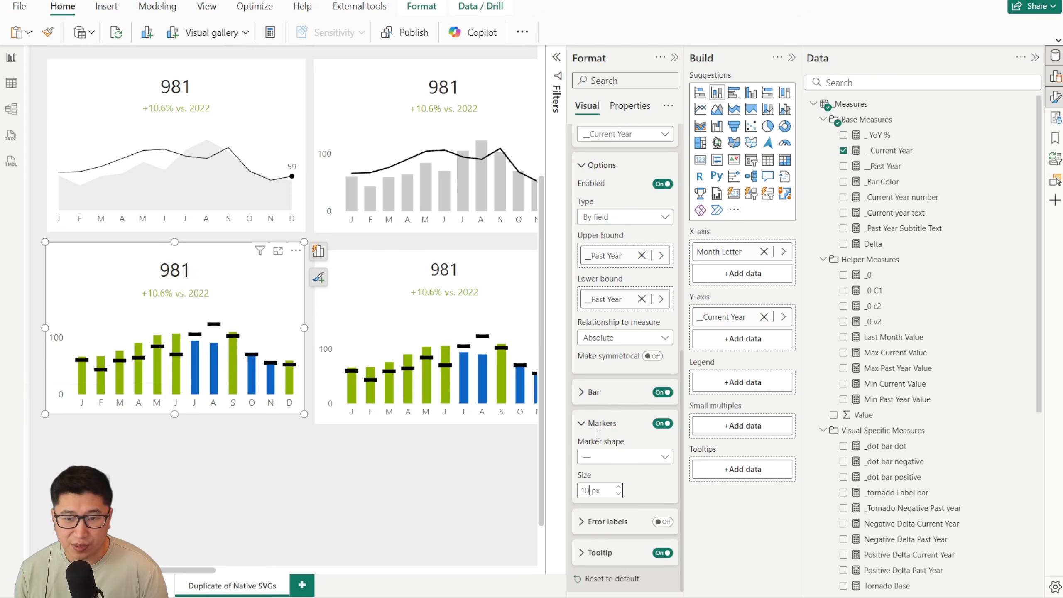
left_click(593, 392)
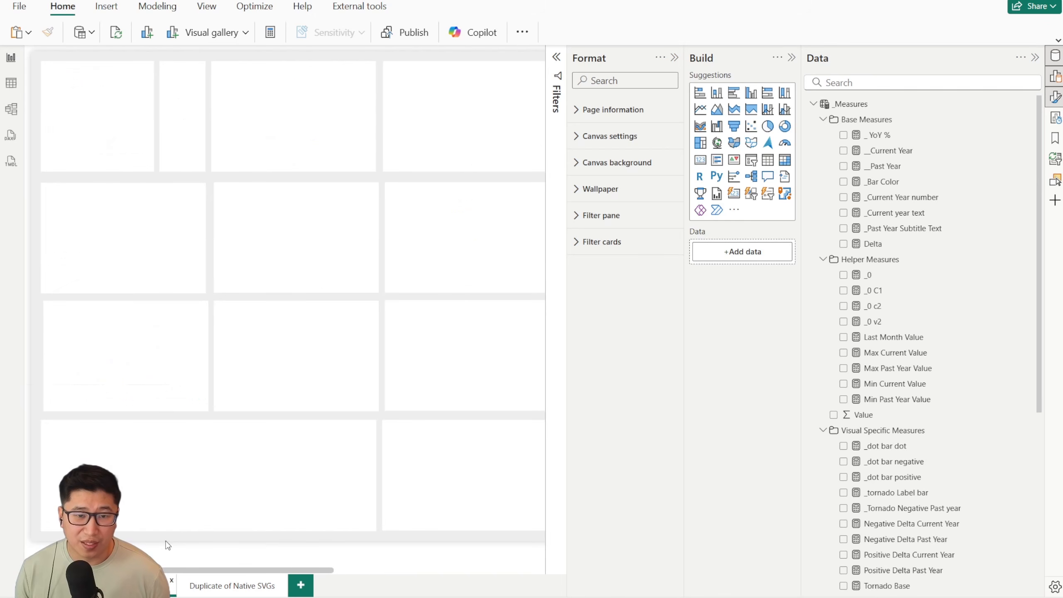
Copy the horizontal blue bar chart with its black target marker from the original page and place it below the duplicate page's third row.
left_click(347, 342)
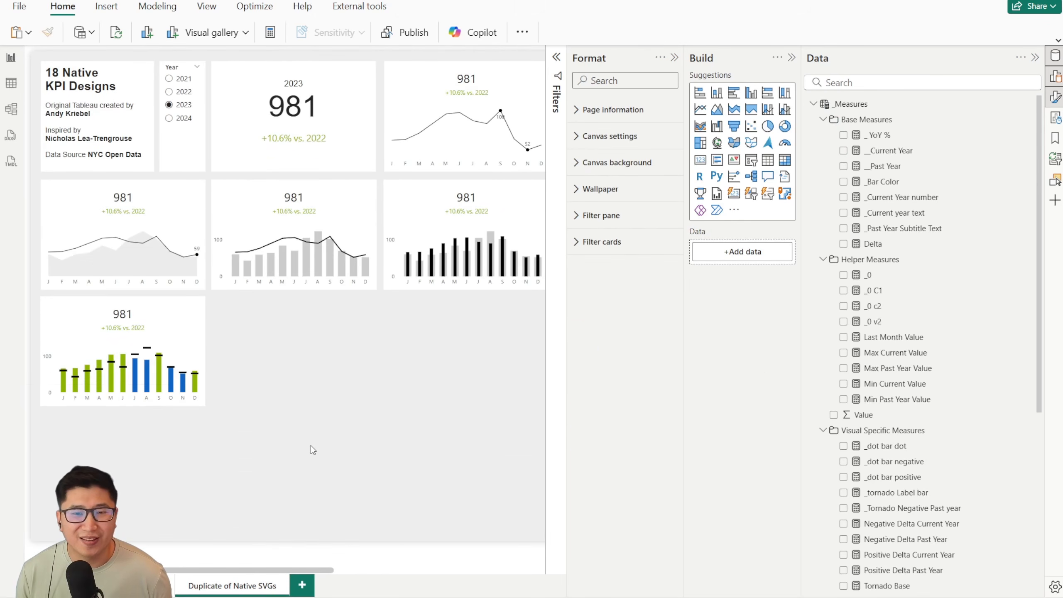
key("ctrl+v")
left_click_drag(334, 323, 348, 448)
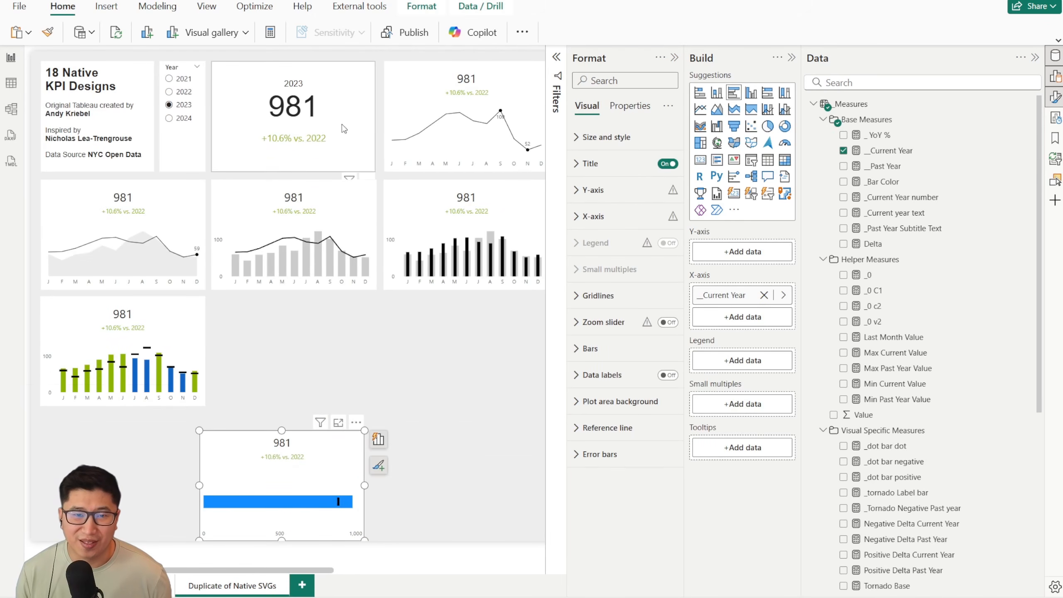
Duplicate the first row's current-year line chart and place the copy in the second slot of the third row.
left_click(453, 86)
key("ctrl+c")
key("ctrl+v")
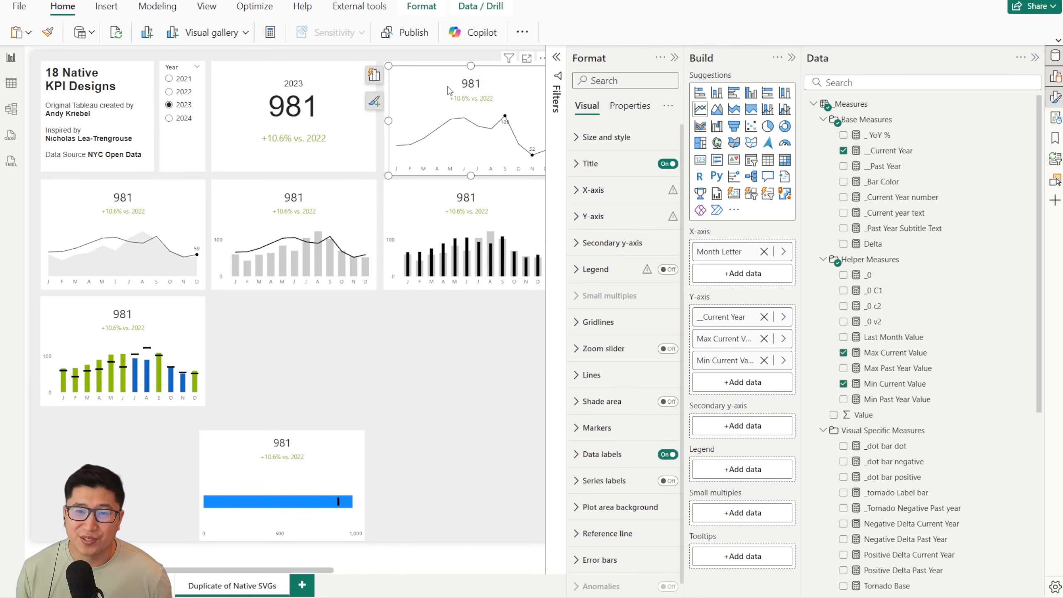
left_click_drag(452, 86, 273, 320)
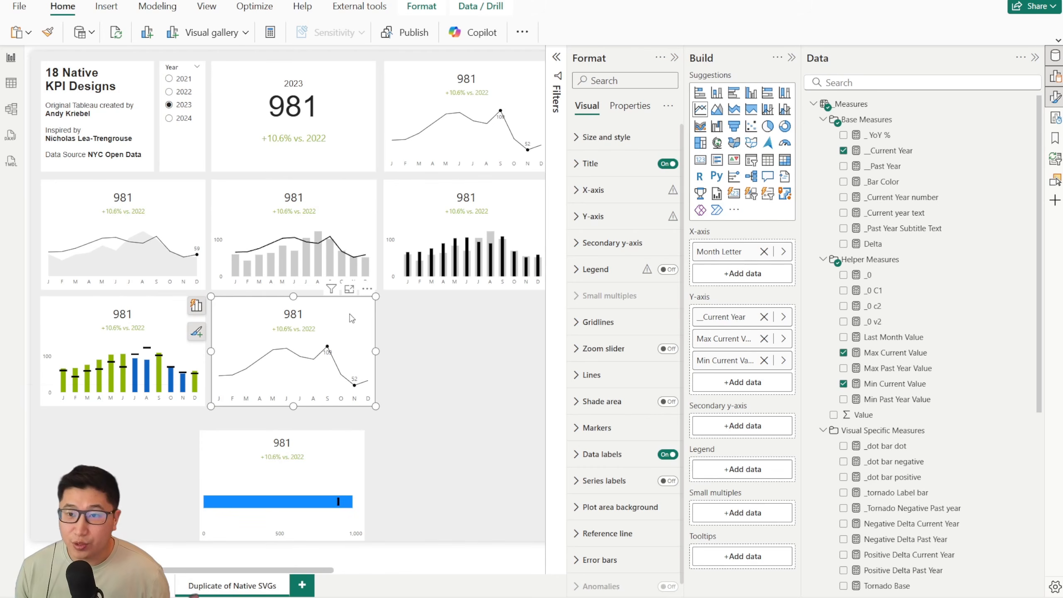
Convert the copied line chart to a stacked bar chart and remove every field except __Current Year.
left_click(702, 94)
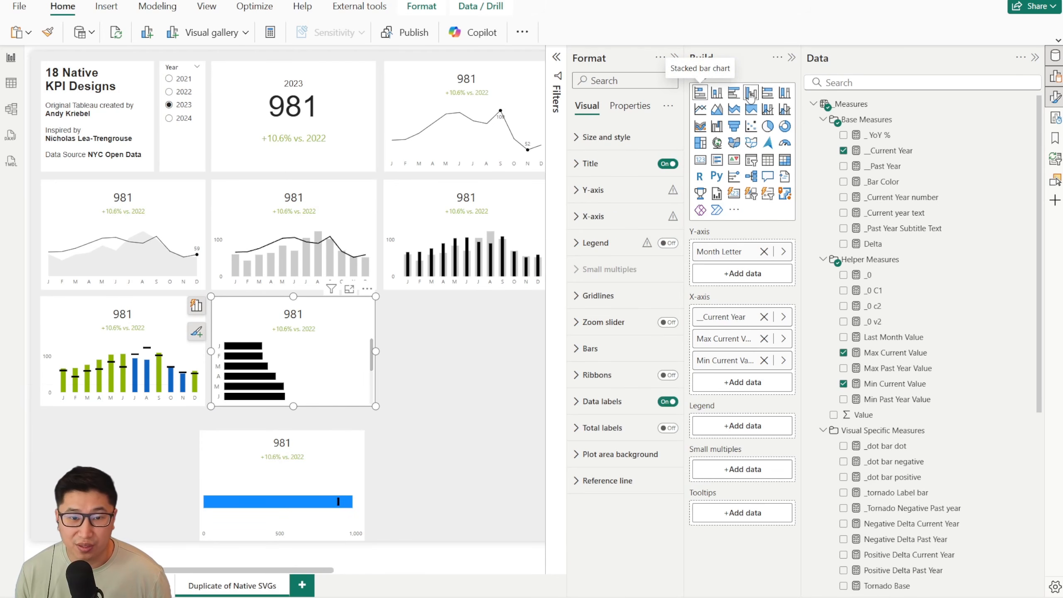
left_click(764, 252)
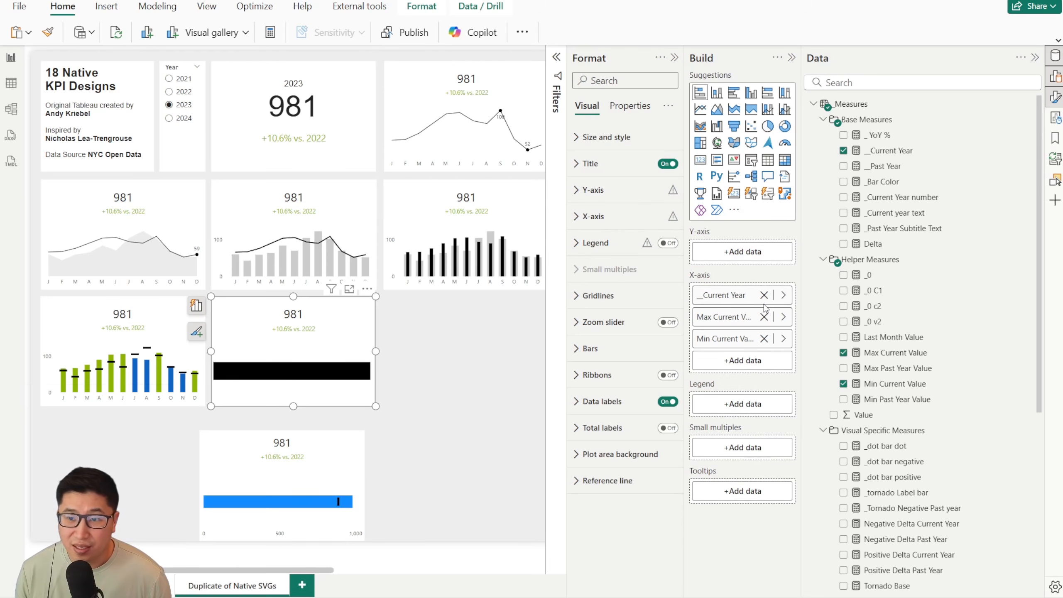
left_click(764, 317)
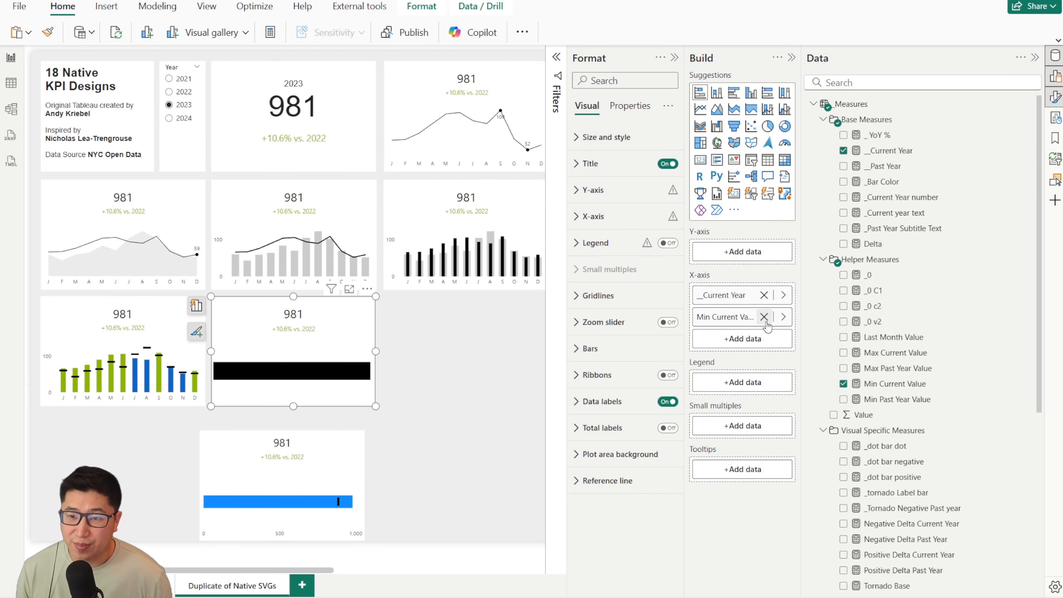
left_click(764, 317)
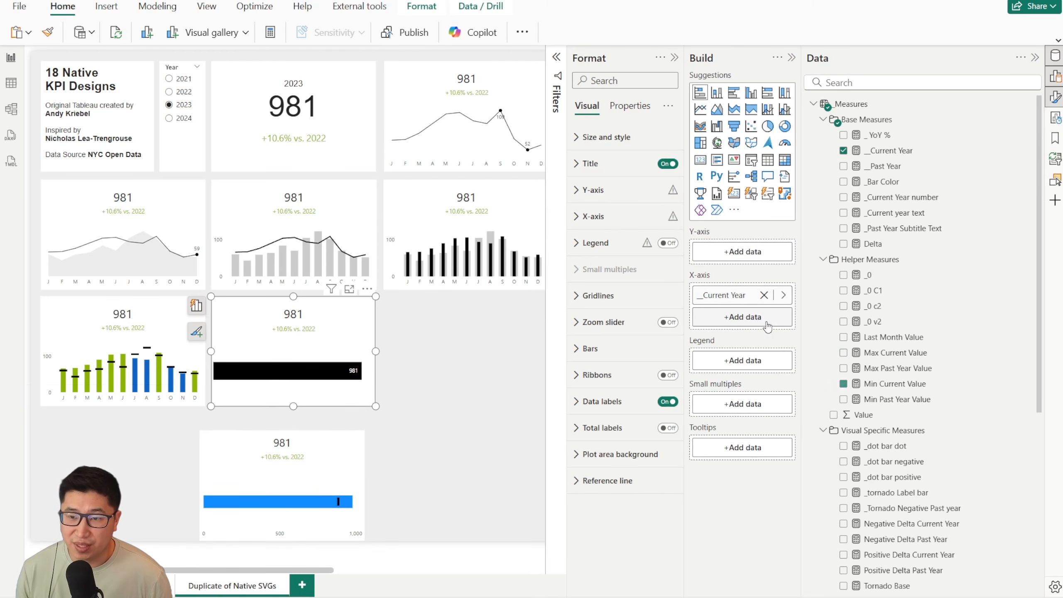
Format the bar colour by field value, basing it on a measure from the _Measures table.
left_click(608, 352)
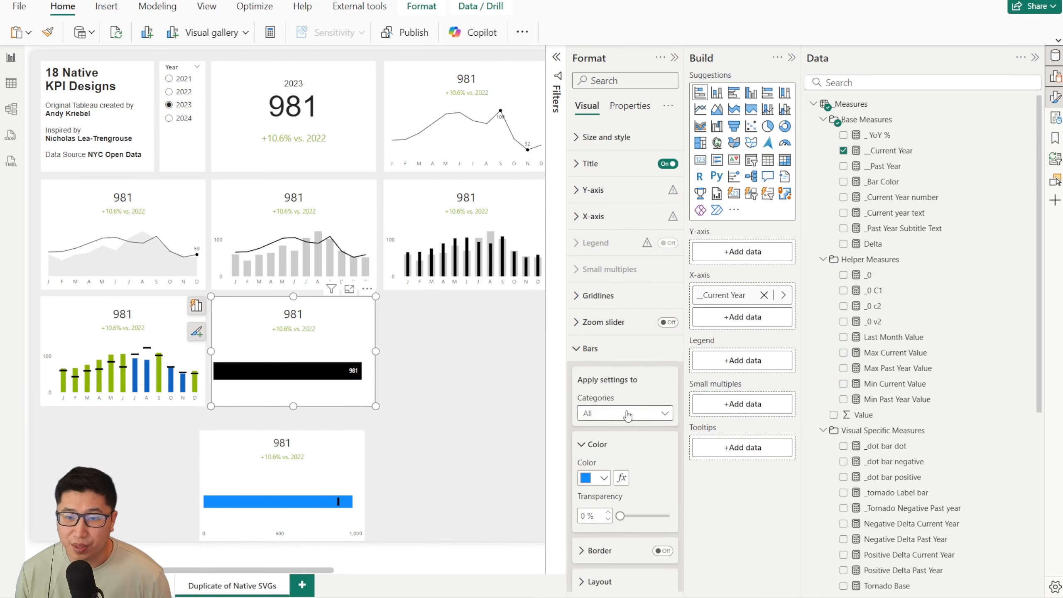
left_click(621, 477)
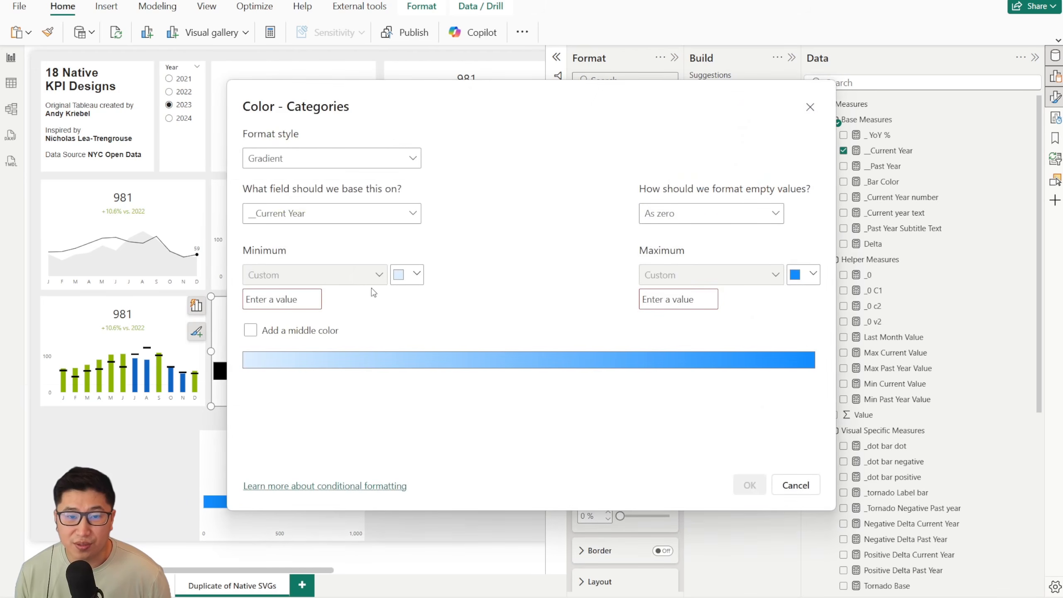
left_click(344, 161)
left_click(292, 220)
left_click(293, 216)
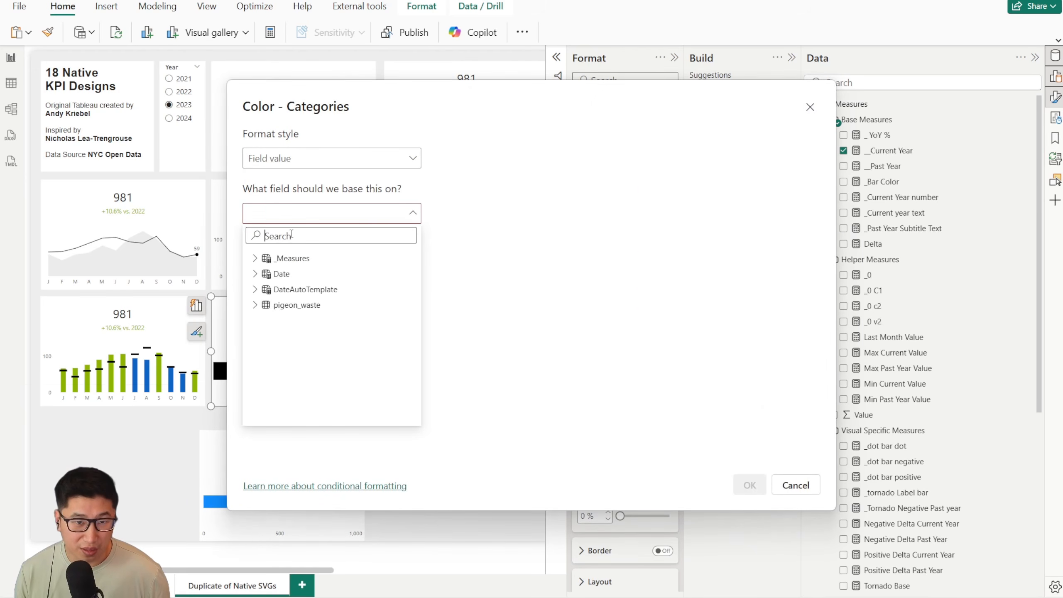
left_click(255, 258)
left_click(306, 336)
left_click(749, 485)
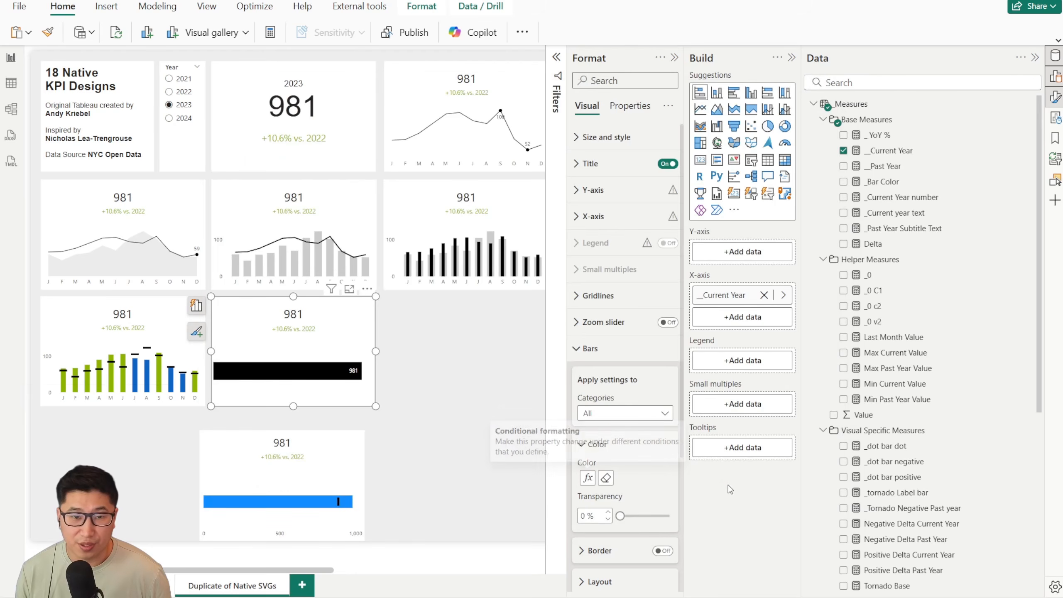
Enable error bars for the __Current Year series with __Past Year as both upper and lower bound.
scroll(626, 457, "down", 1)
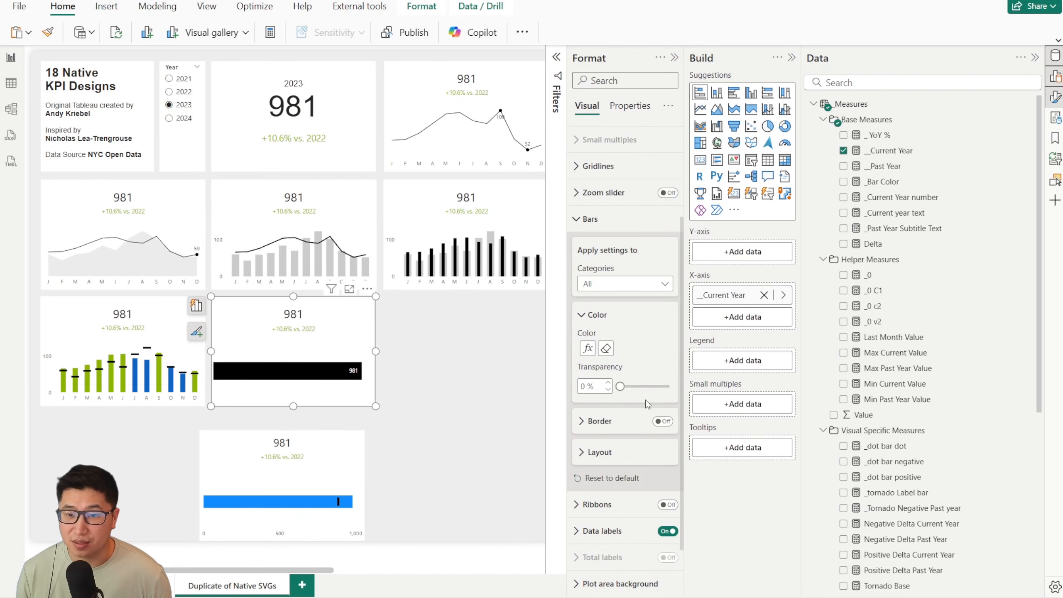
scroll(632, 446, "down", 2)
left_click(605, 573)
scroll(628, 482, "down", 4)
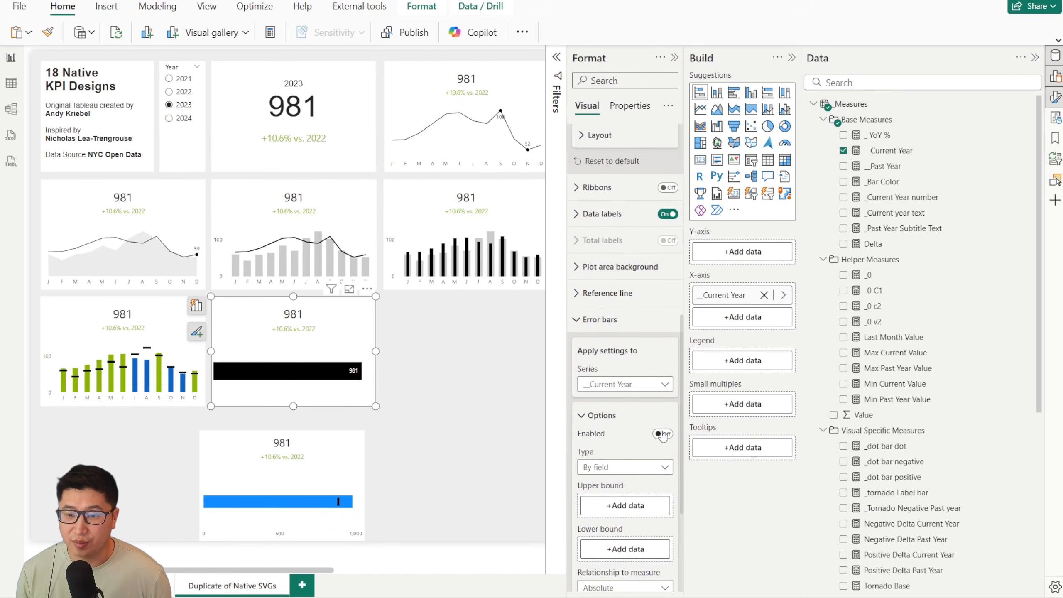
left_click(662, 434)
scroll(663, 434, "down", 5)
left_click_drag(885, 165, 600, 325)
left_click_drag(885, 165, 626, 365)
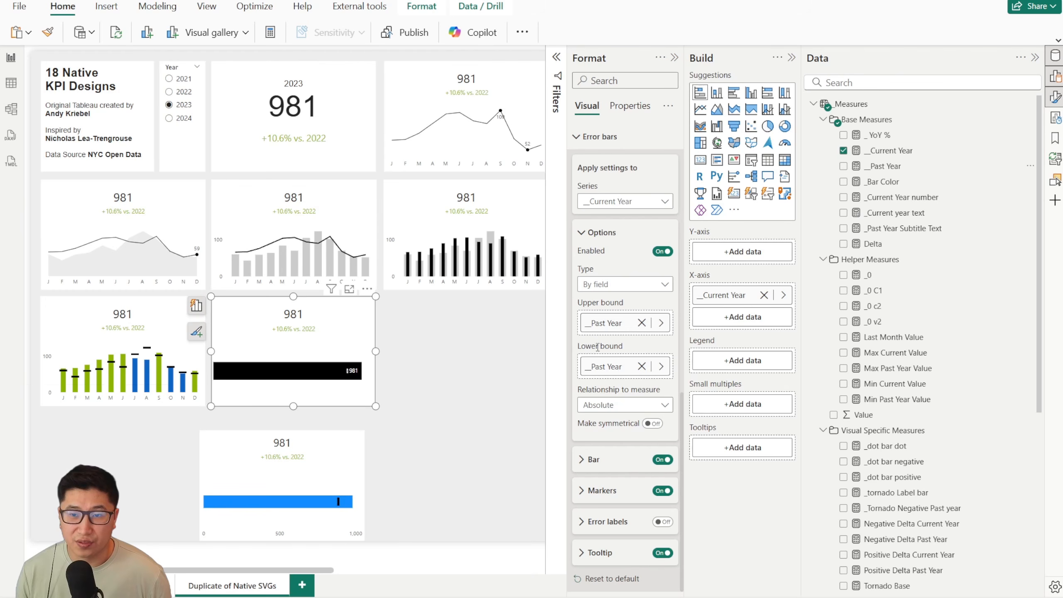
Turn off the data labels of the horizontal bar chart.
scroll(597, 346, "up", 5)
left_click(668, 293)
left_click(602, 398)
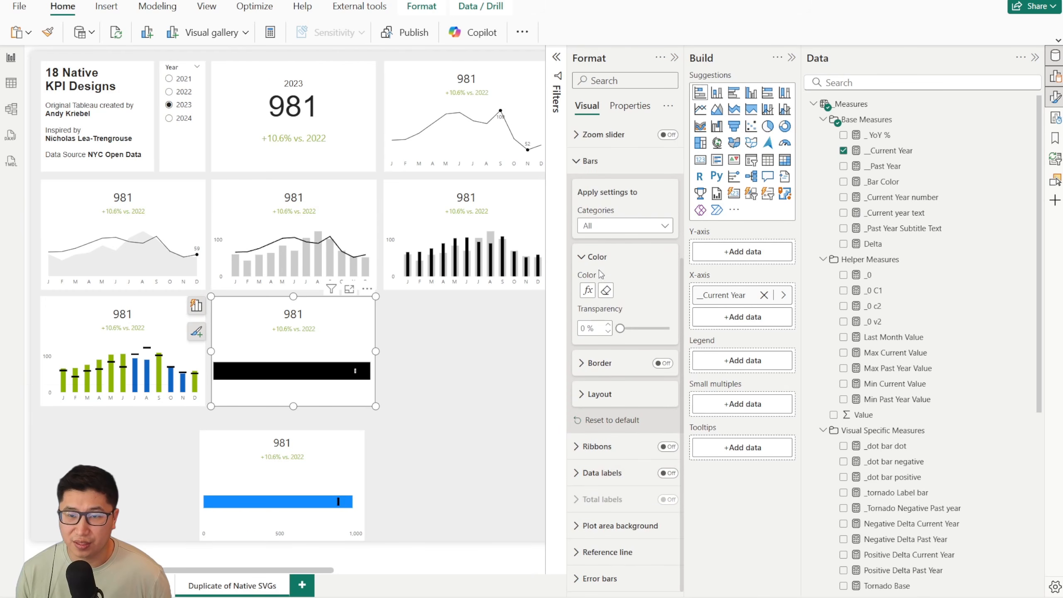
left_click(603, 162)
Set the error bars' marker size to 10 px and their bar width to 10.
left_click(626, 516)
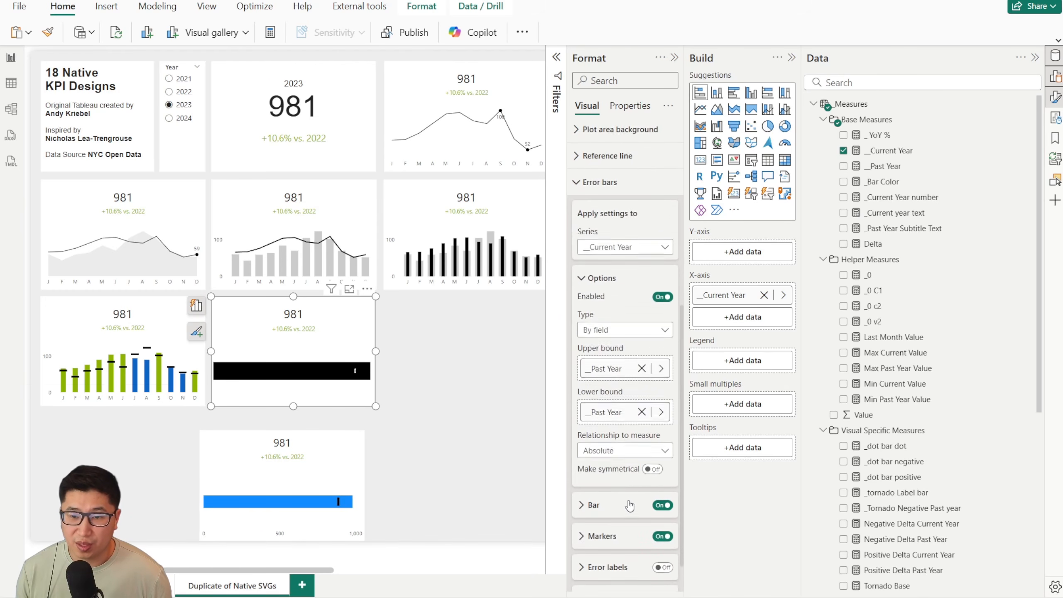
left_click(601, 490)
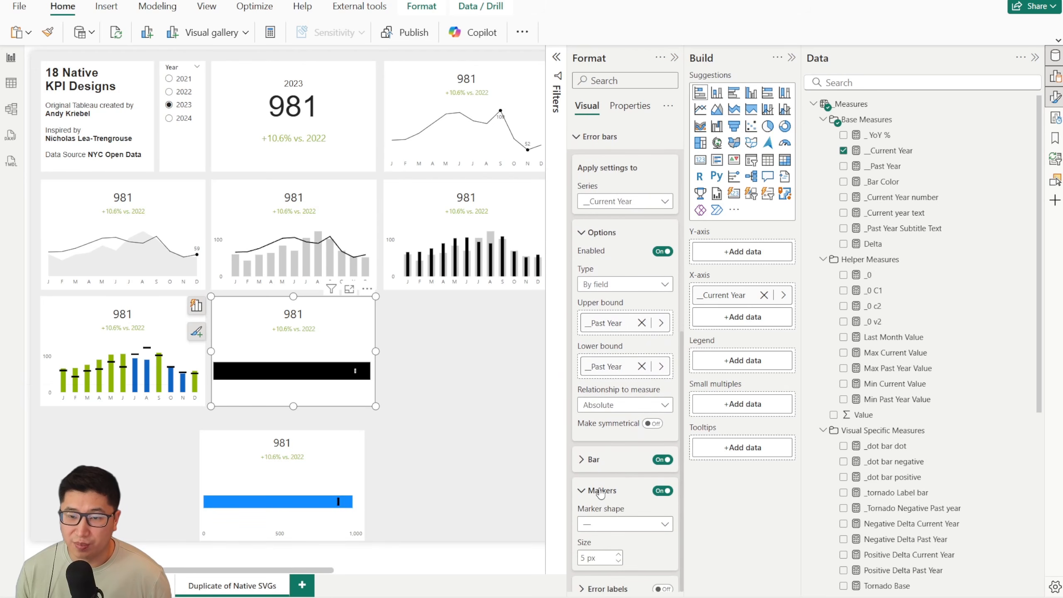
type("10")
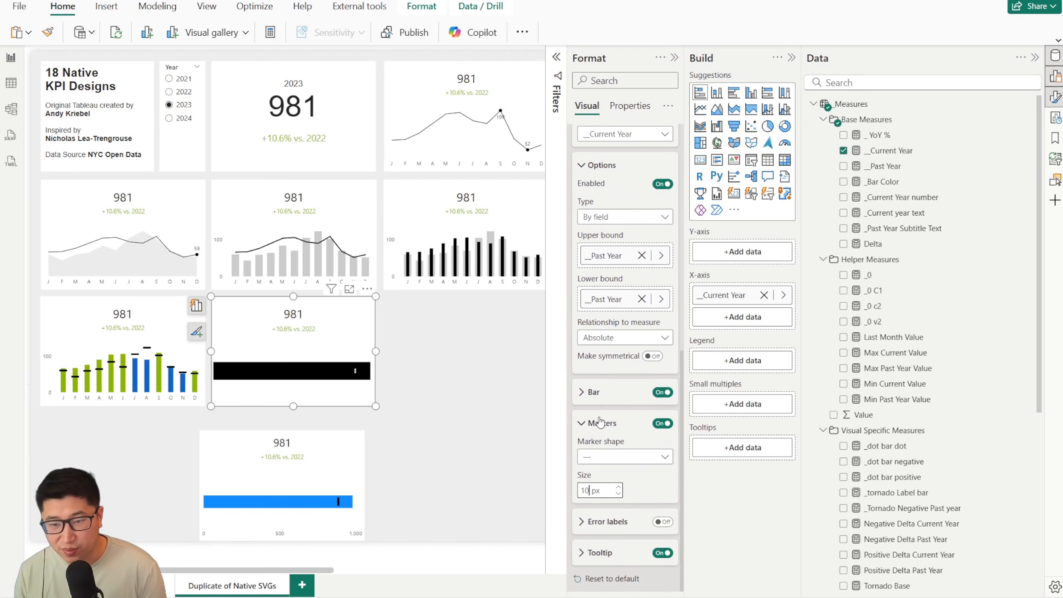
left_click(594, 393)
type("10")
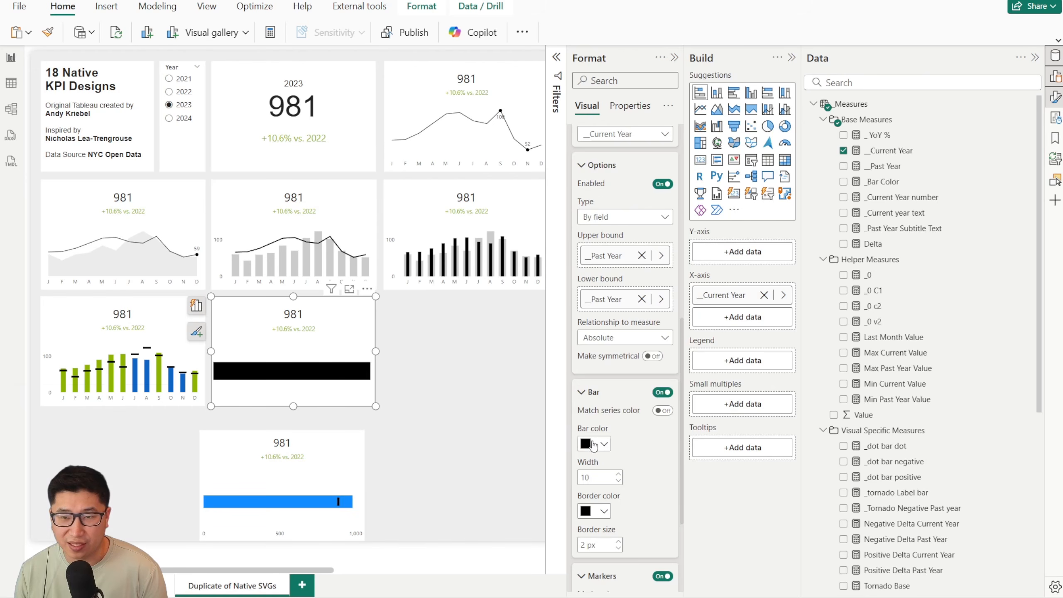
Clear the bars' conditional colour and try a fixed dark theme colour.
scroll(619, 377, "up", 10)
left_click(590, 299)
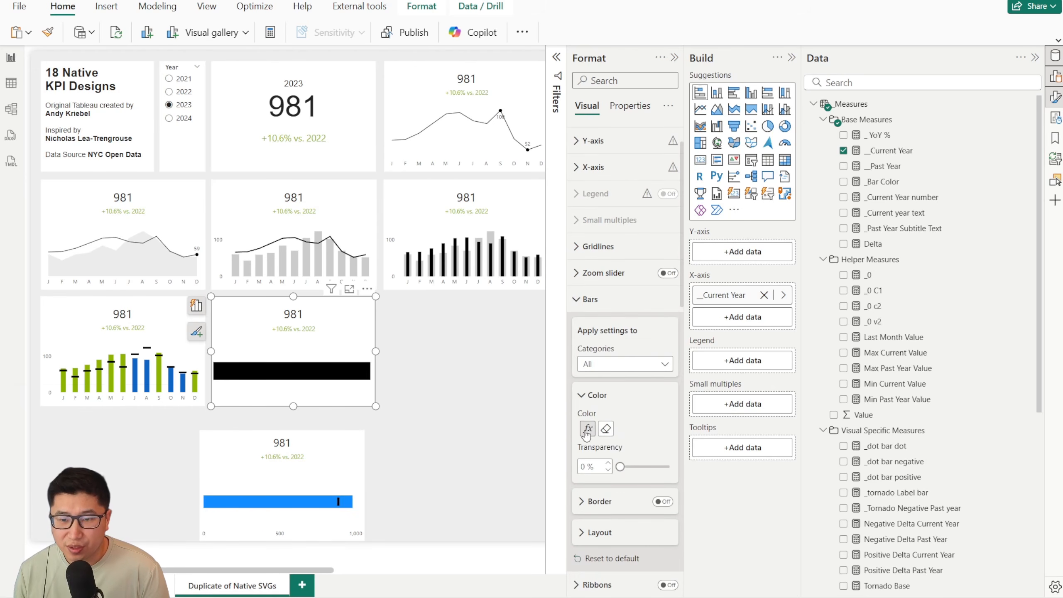
left_click(640, 364)
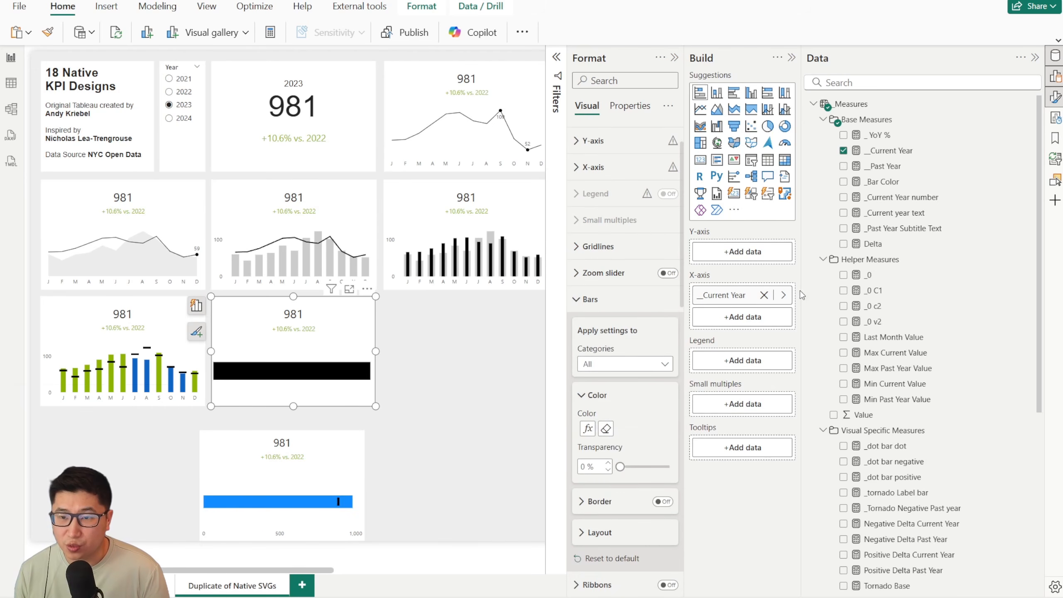
left_click(605, 428)
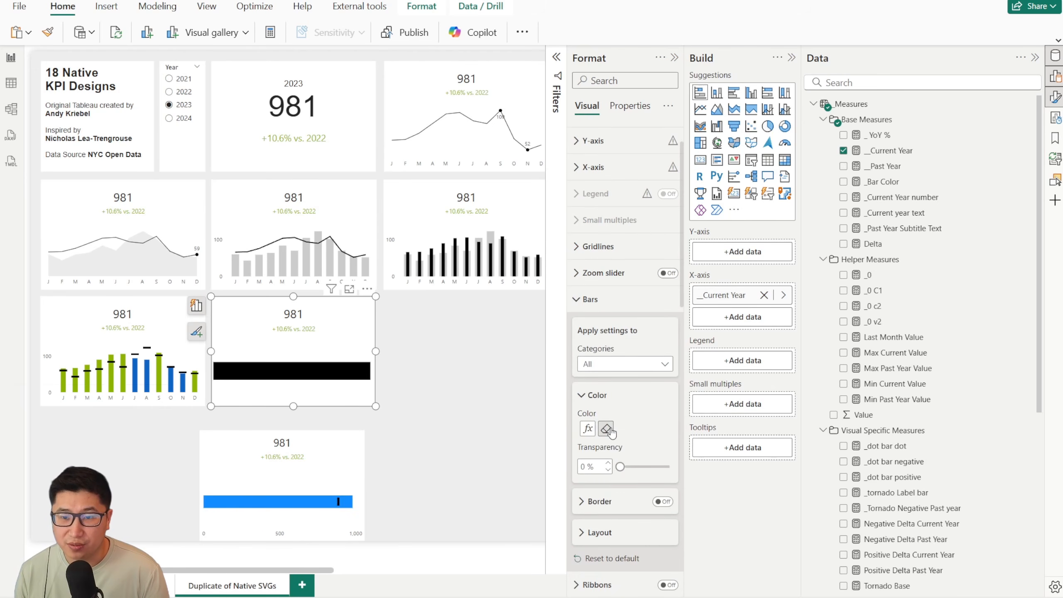
left_click(590, 428)
left_click(593, 298)
left_click(603, 428)
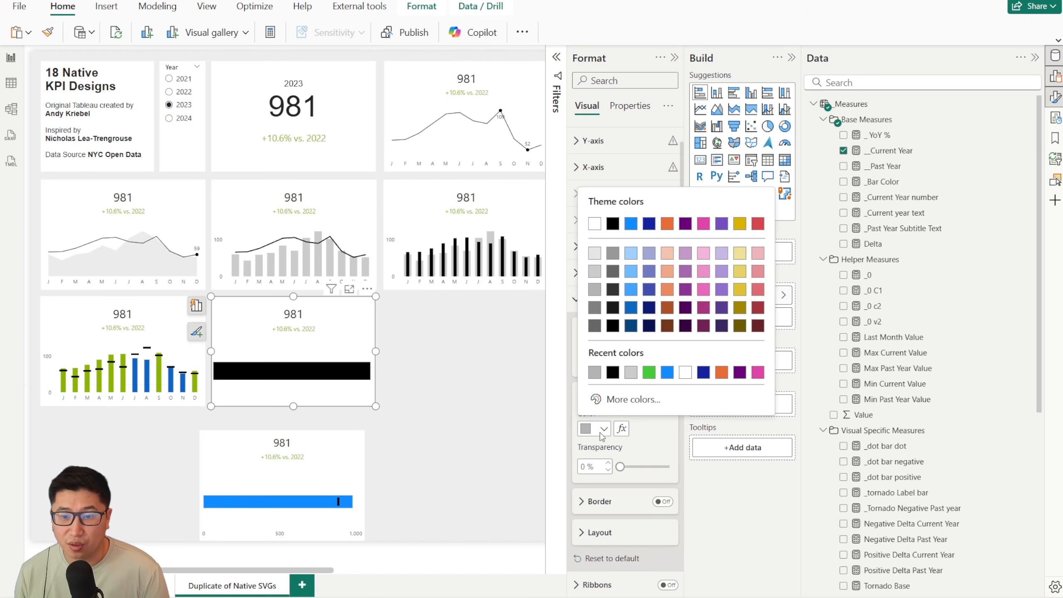
left_click(613, 221)
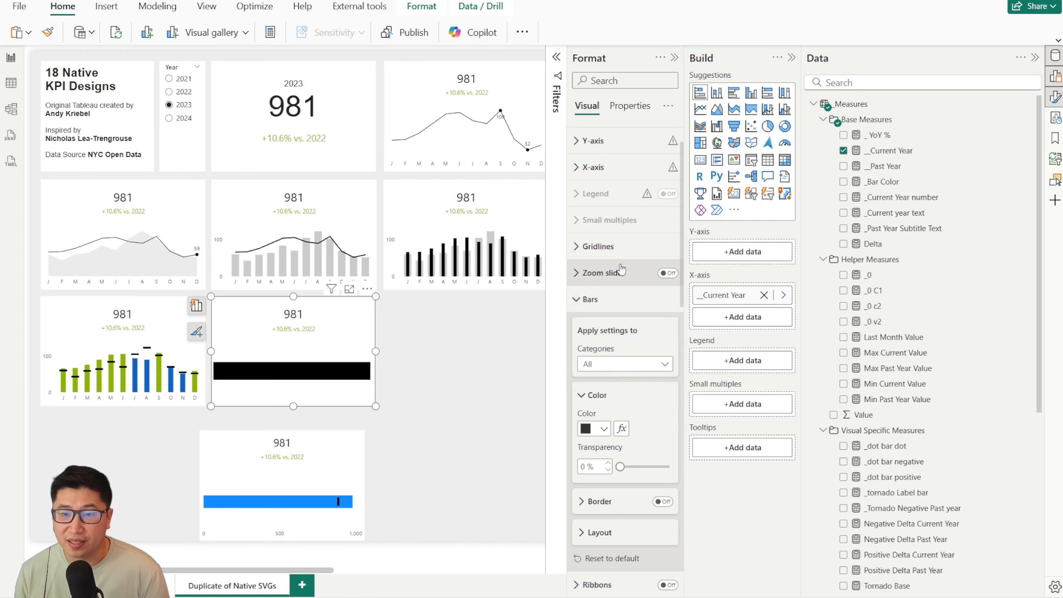
Switch the visual to a clustered bar chart and set its bar colour to light blue.
left_click(733, 93)
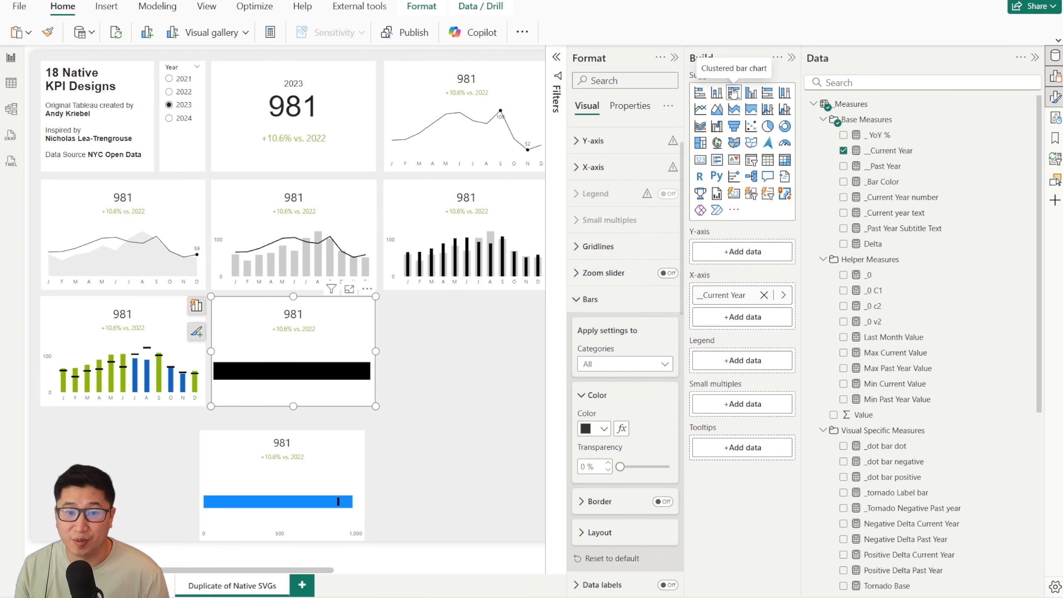
left_click(603, 429)
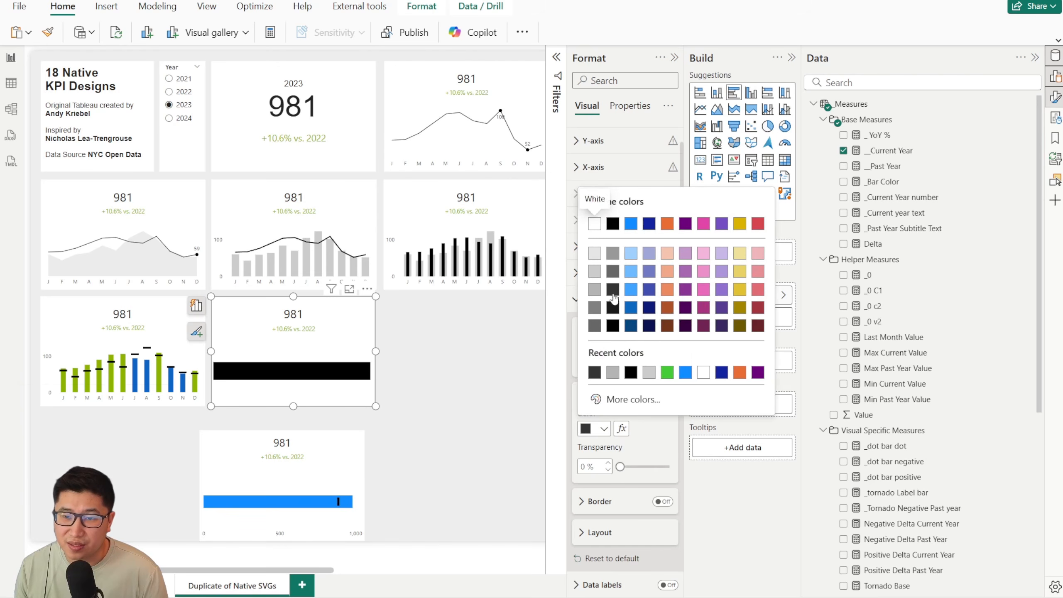
left_click(631, 289)
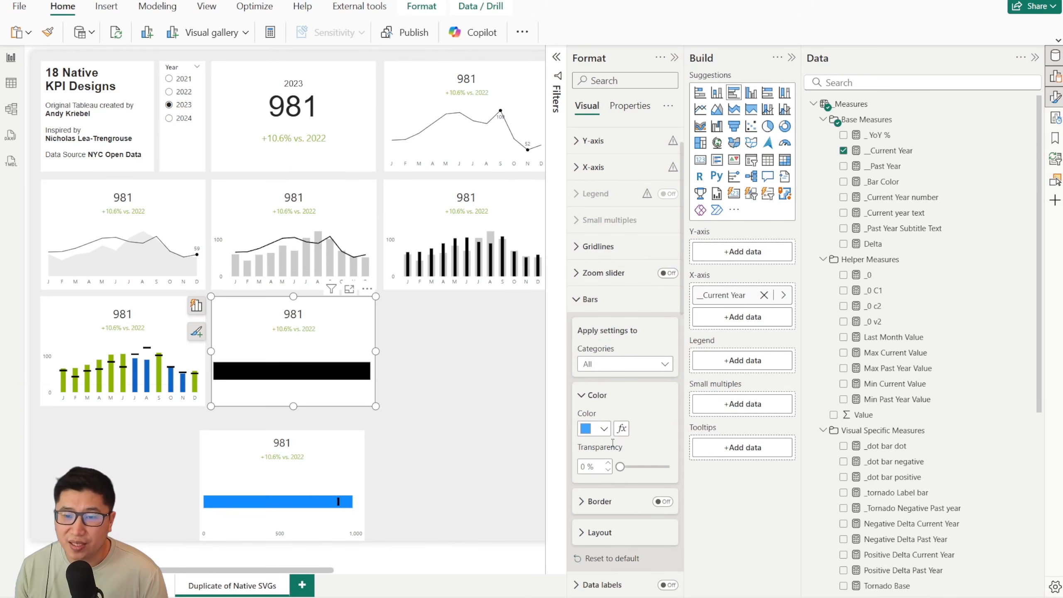
left_click(599, 365)
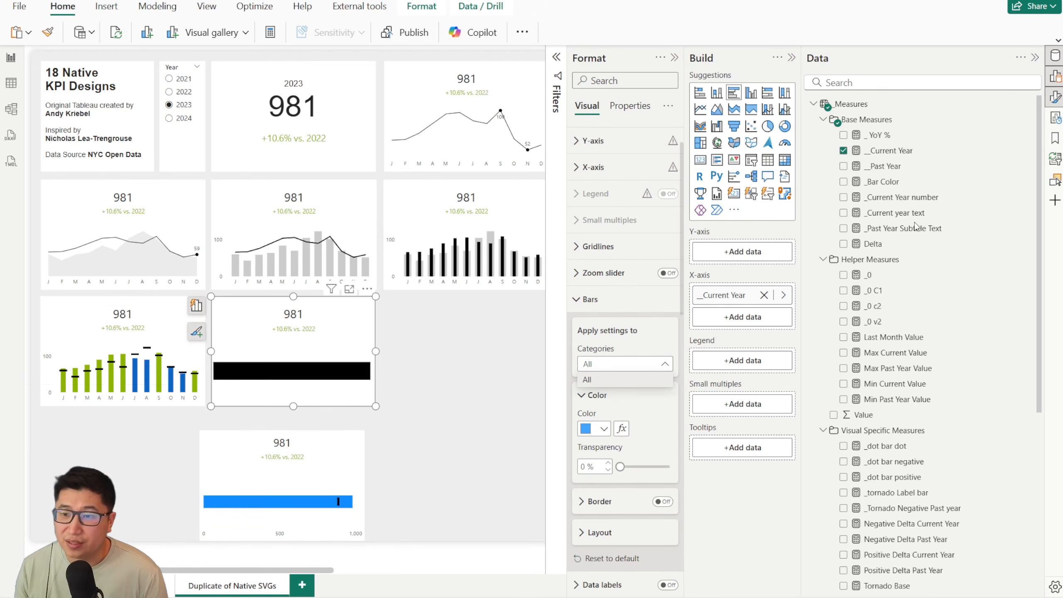
Temporarily add __Past Year to the X-axis to recolour the __Current Year series light blue.
left_click_drag(884, 166, 737, 318)
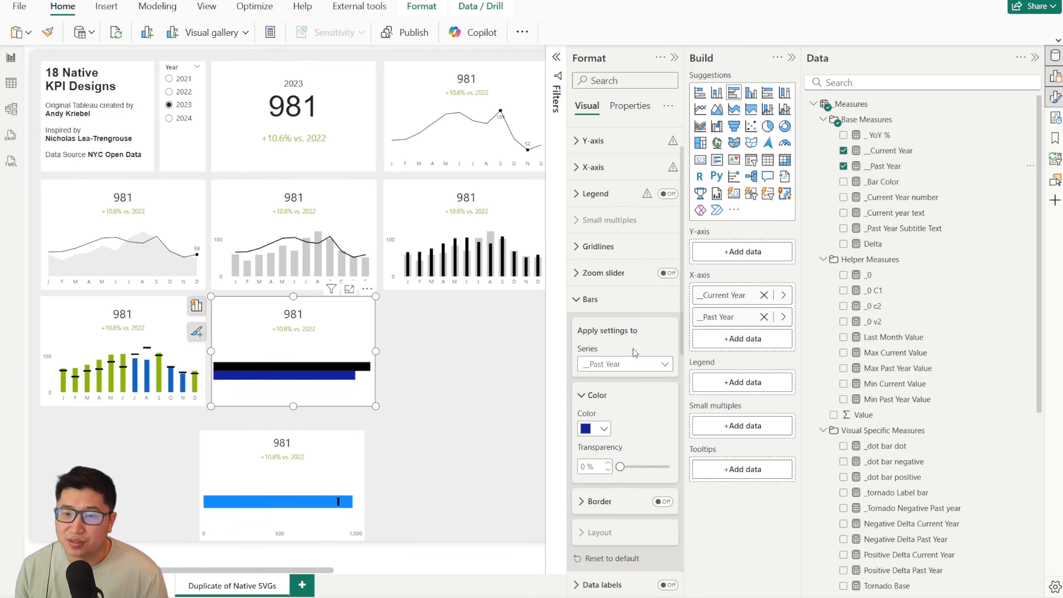
left_click(623, 364)
left_click(609, 395)
left_click(602, 428)
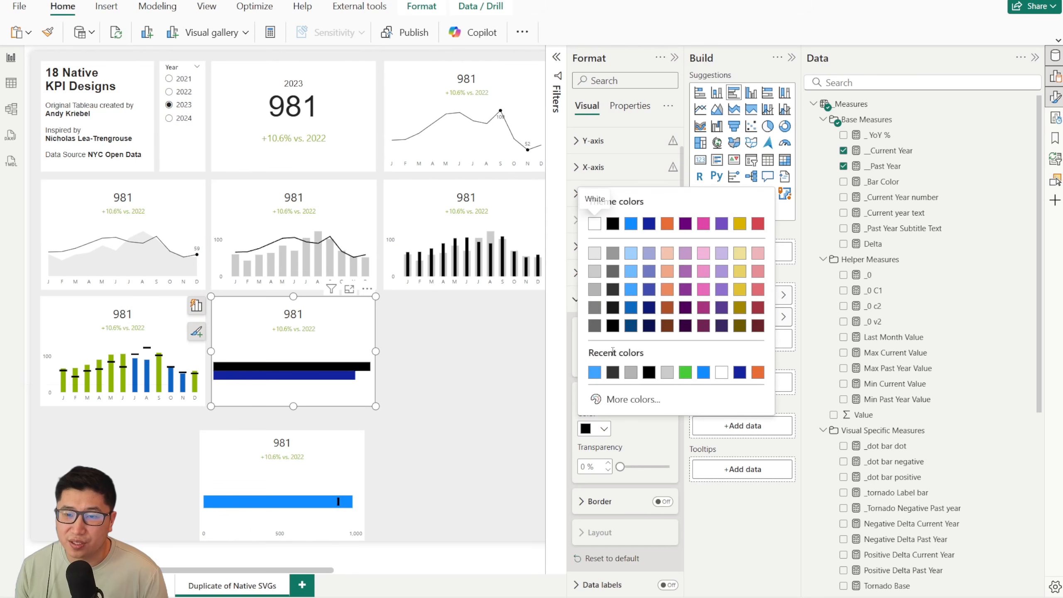
left_click(631, 290)
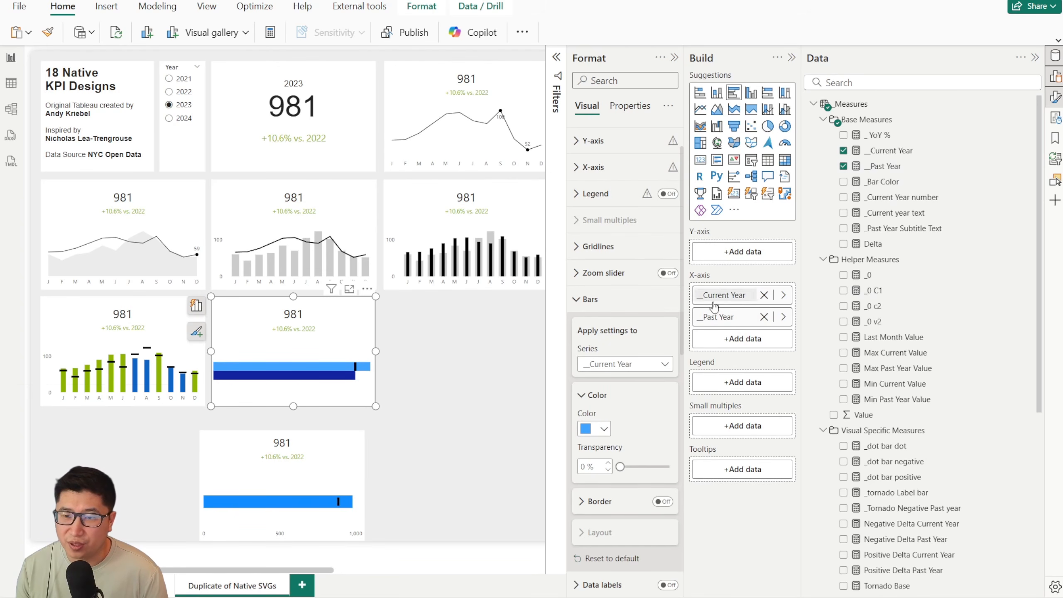
left_click(763, 316)
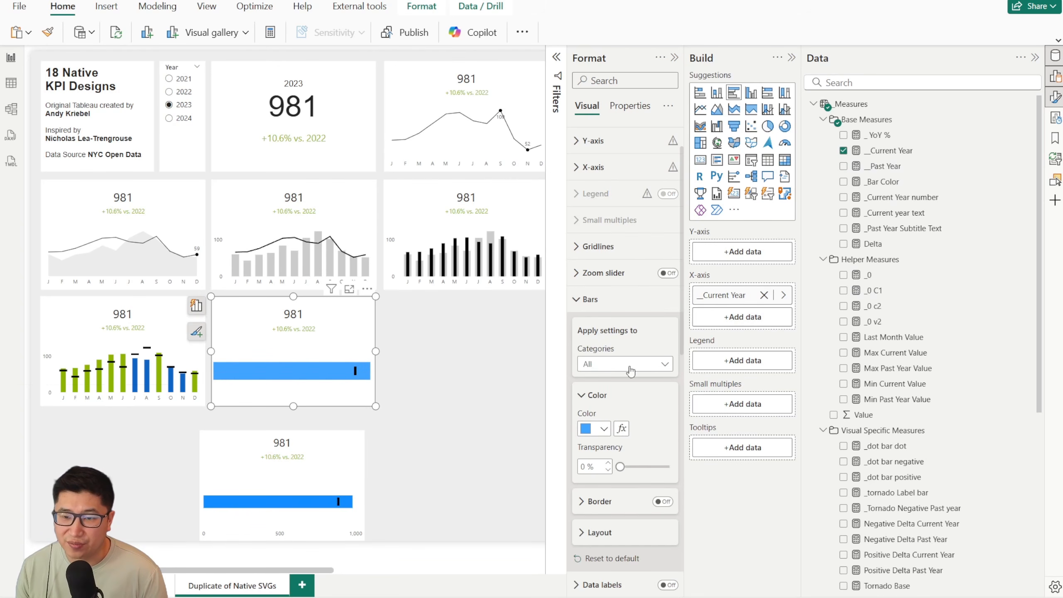
Set the bar colour's conditional formatting style to Field value and choose the measure to base it on.
left_click(622, 428)
left_click(331, 161)
left_click(295, 220)
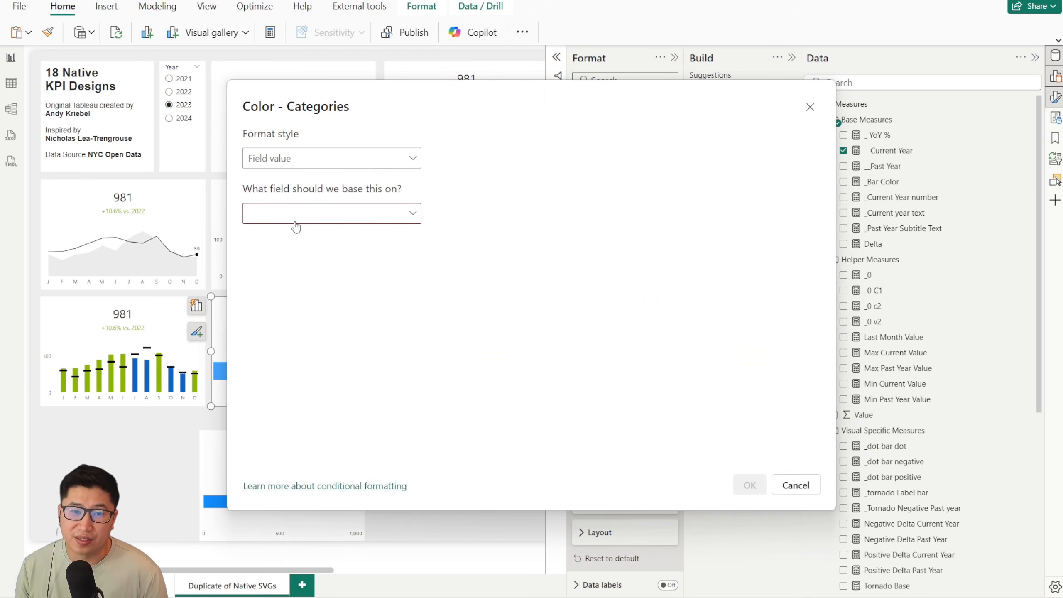
left_click(296, 217)
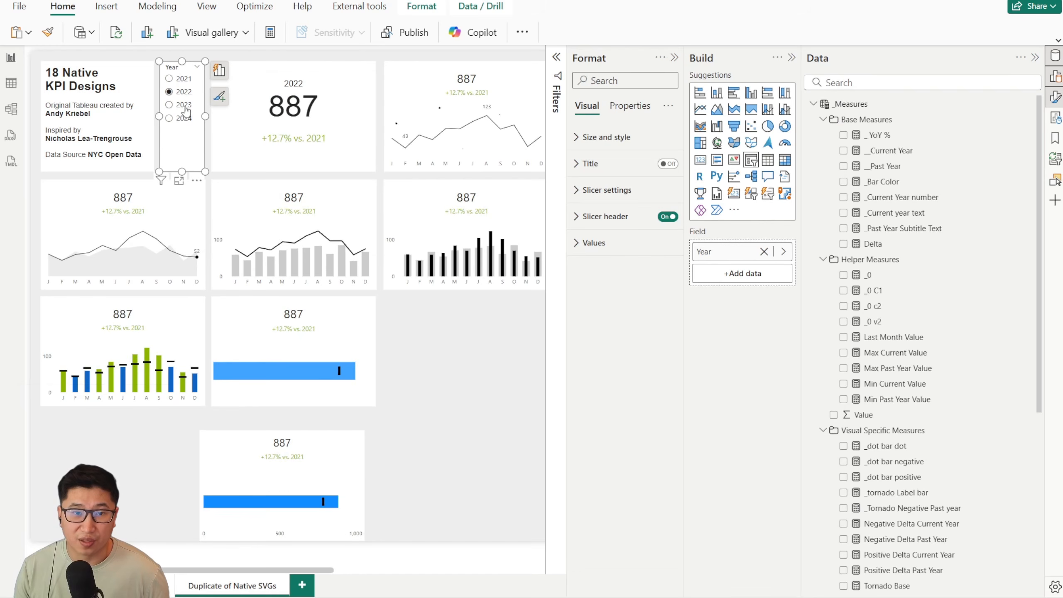
Switch the Year slicer between years to compare the new bar with the reference, ending on 2023 with the new bar selected.
left_click(183, 117)
left_click(181, 105)
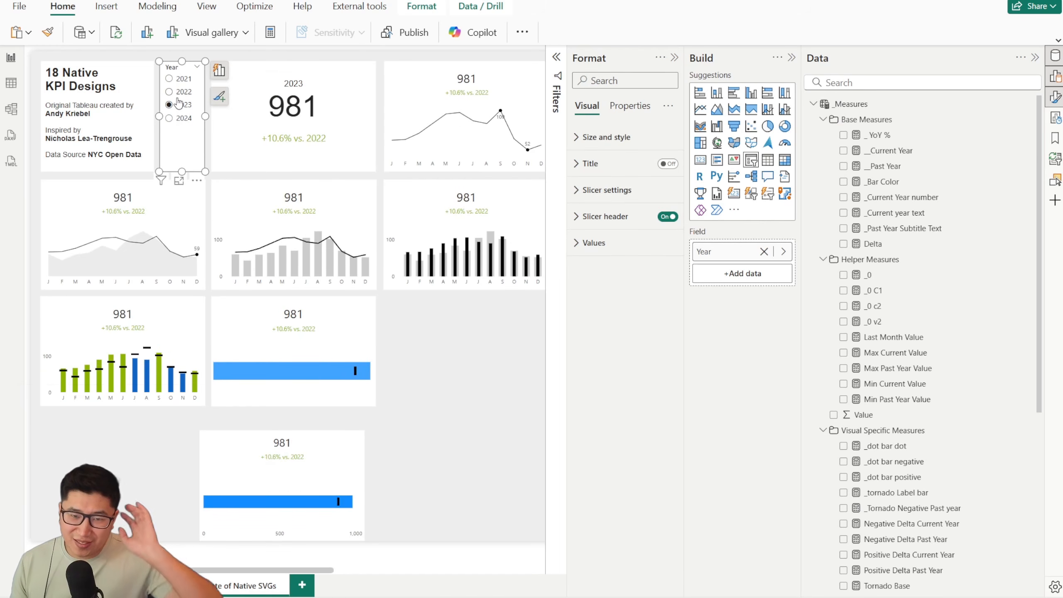
left_click(169, 91)
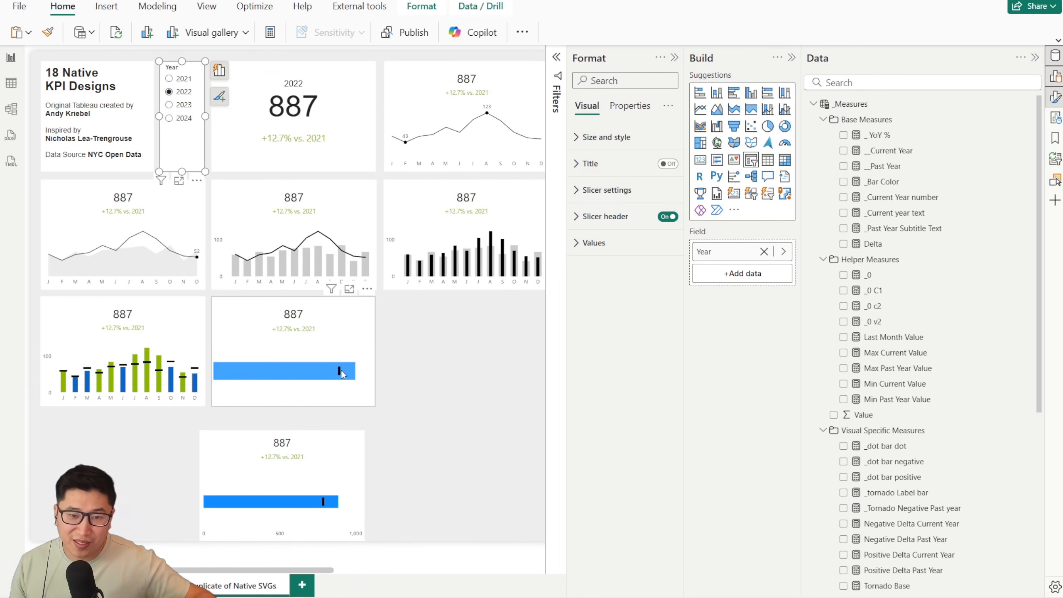
left_click(178, 120)
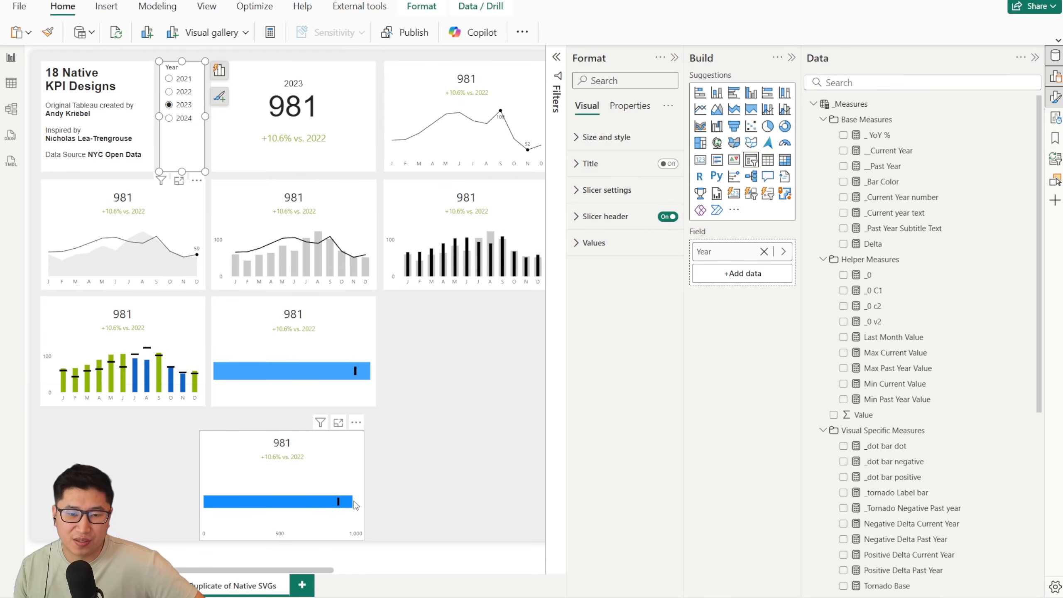
left_click(346, 354)
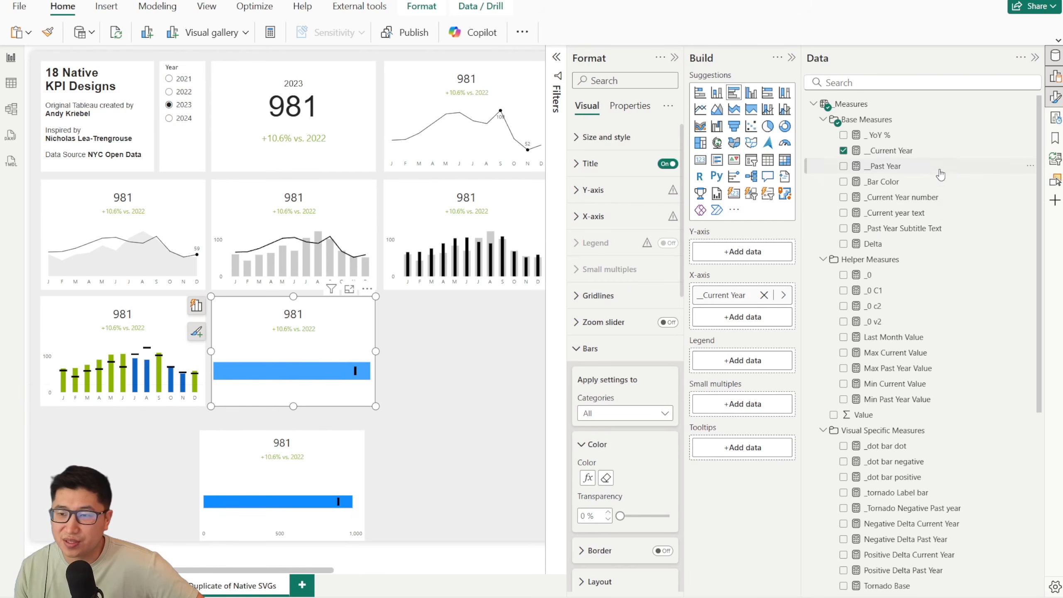
Open the _Bar Color measure and examine the two hex colours its formula assigns.
left_click(897, 183)
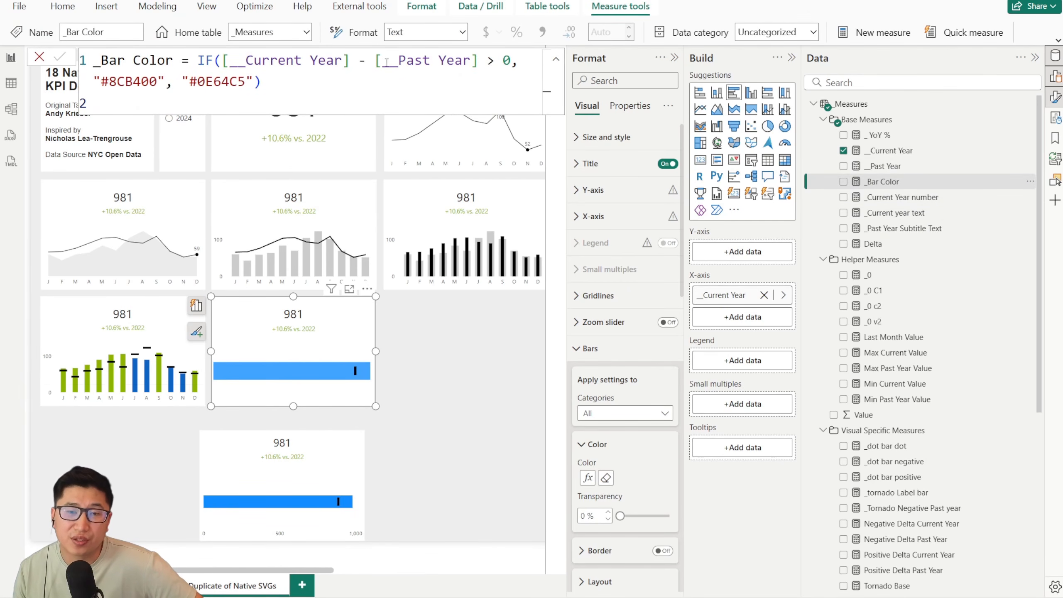
double_click(122, 79)
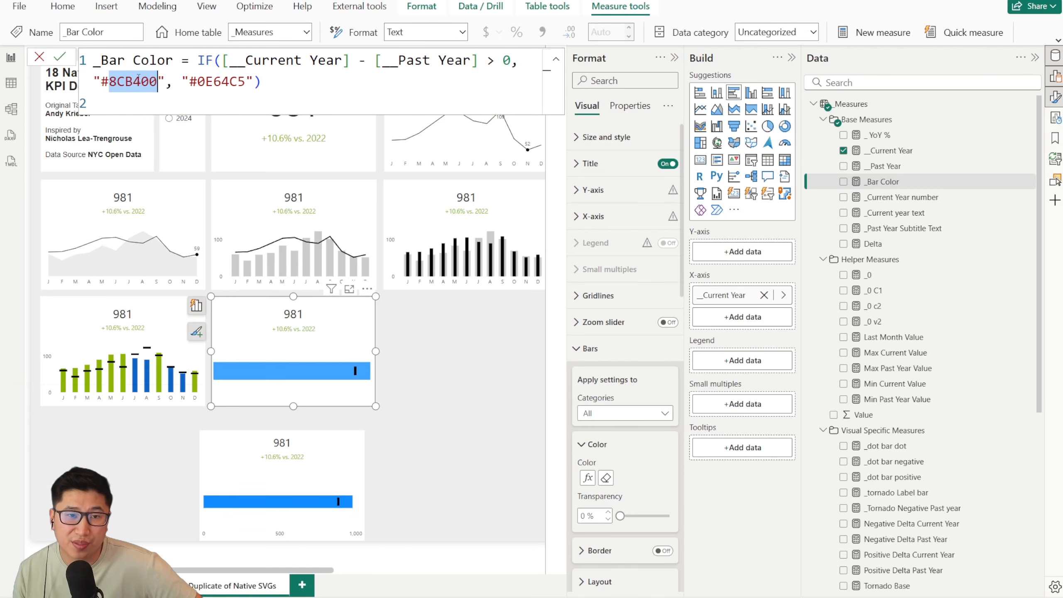
double_click(221, 81)
left_click(39, 58)
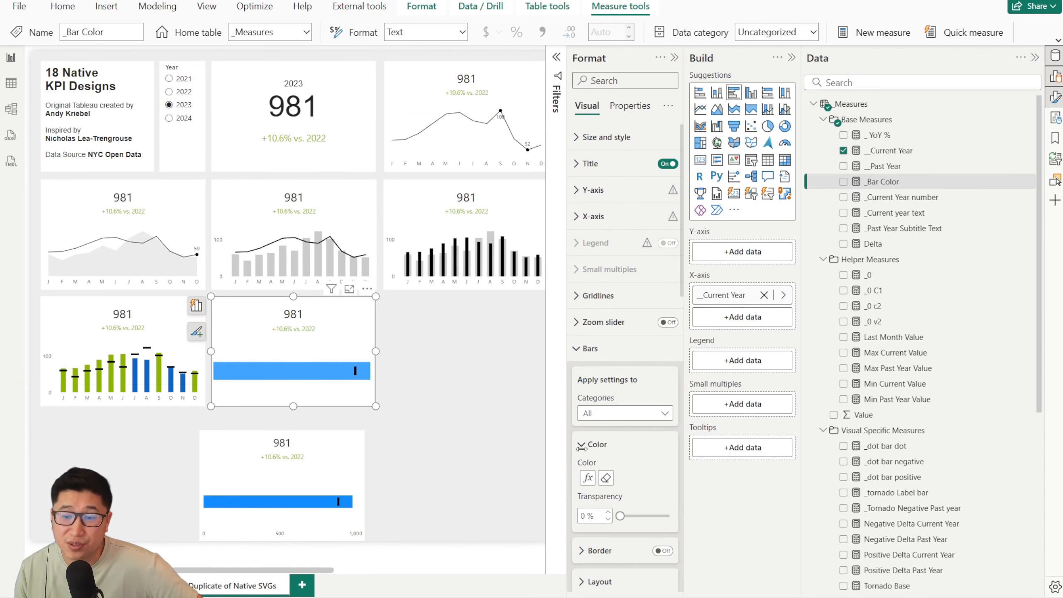
Add a clustered bar chart with __Current Year on the X-axis in the free third-row slot.
left_click(415, 326)
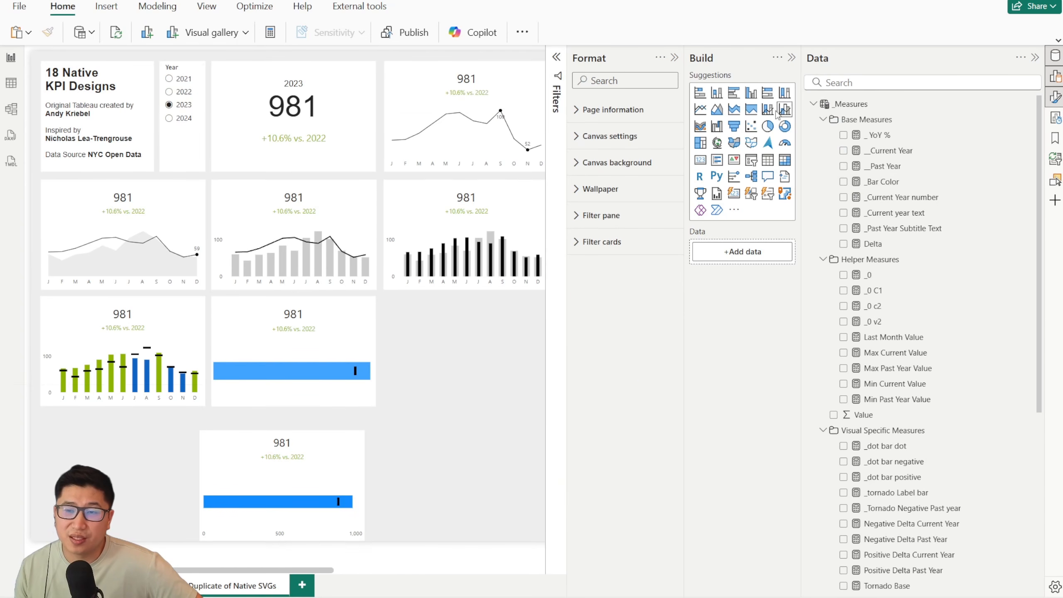
left_click(734, 92)
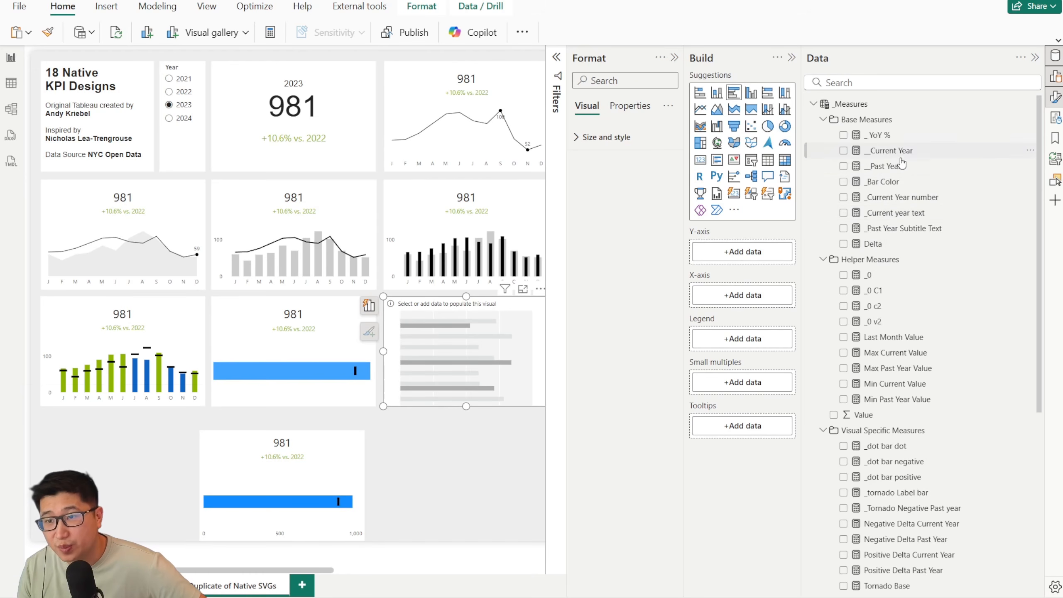
left_click_drag(892, 151, 726, 302)
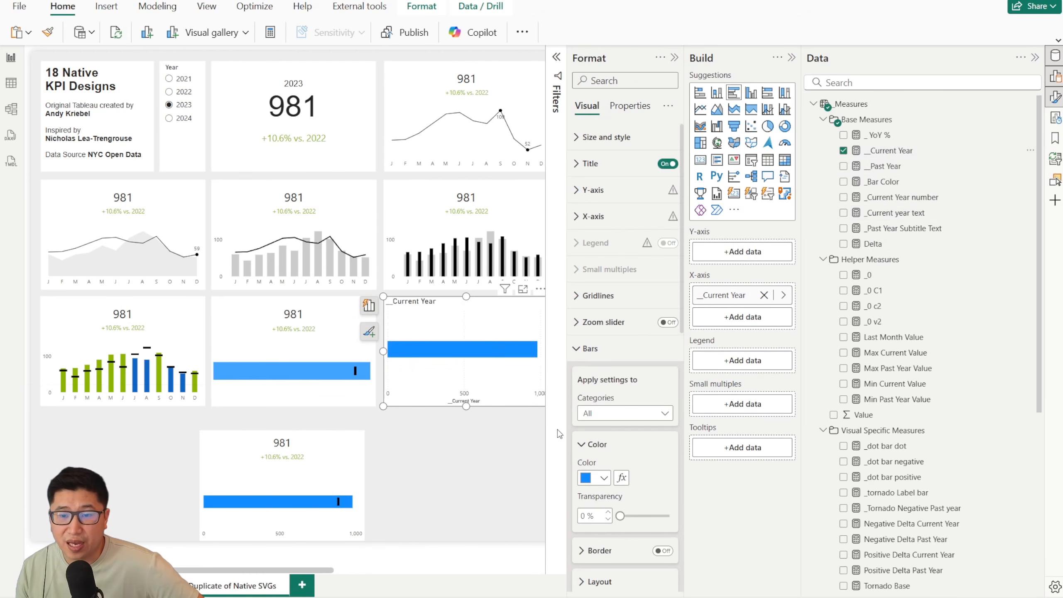
Try basing the new chart's bar colour on the _Bar Color field value, and clear that conditional formatting.
left_click(622, 478)
left_click(273, 164)
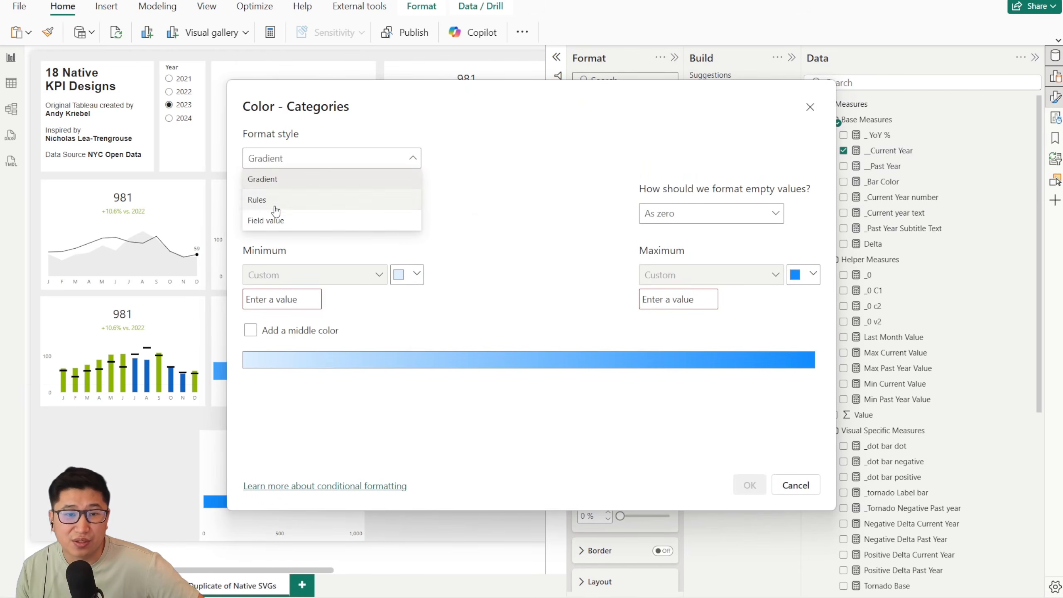
left_click(275, 216)
left_click(287, 216)
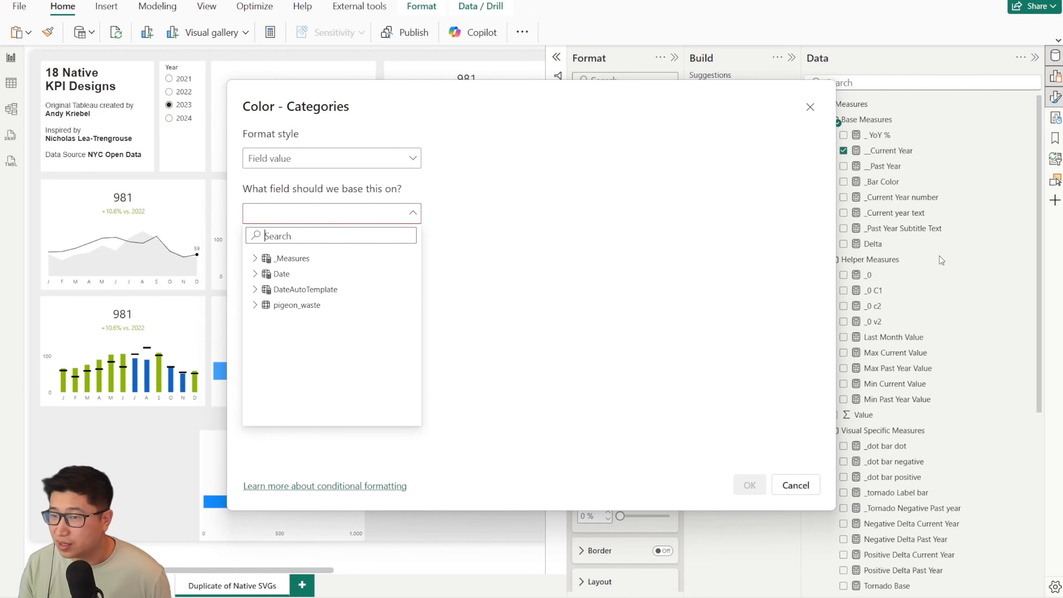
left_click(376, 321)
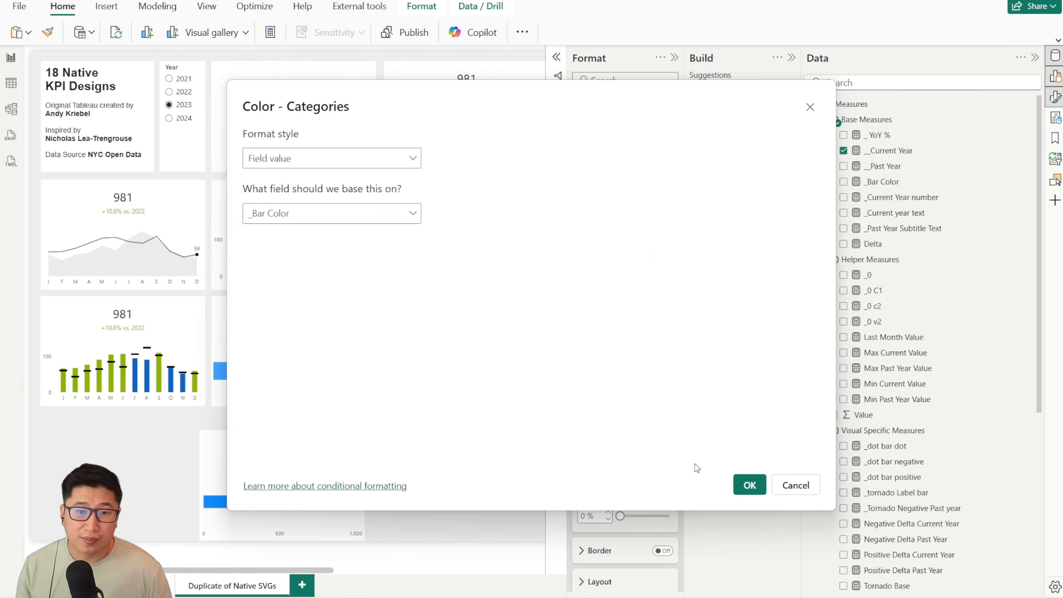
left_click(749, 485)
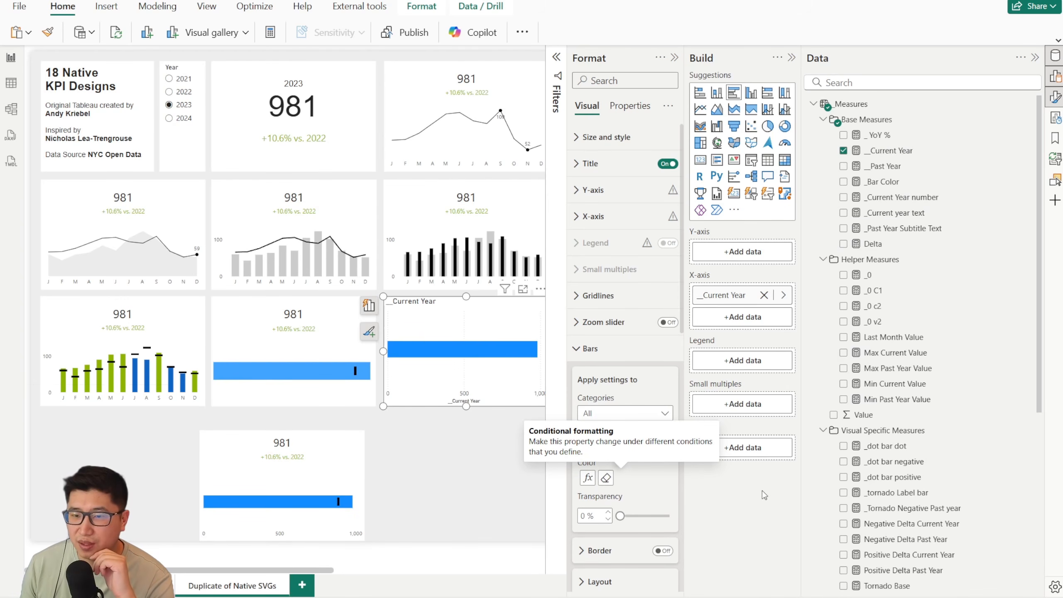
scroll(624, 418, "down", 2)
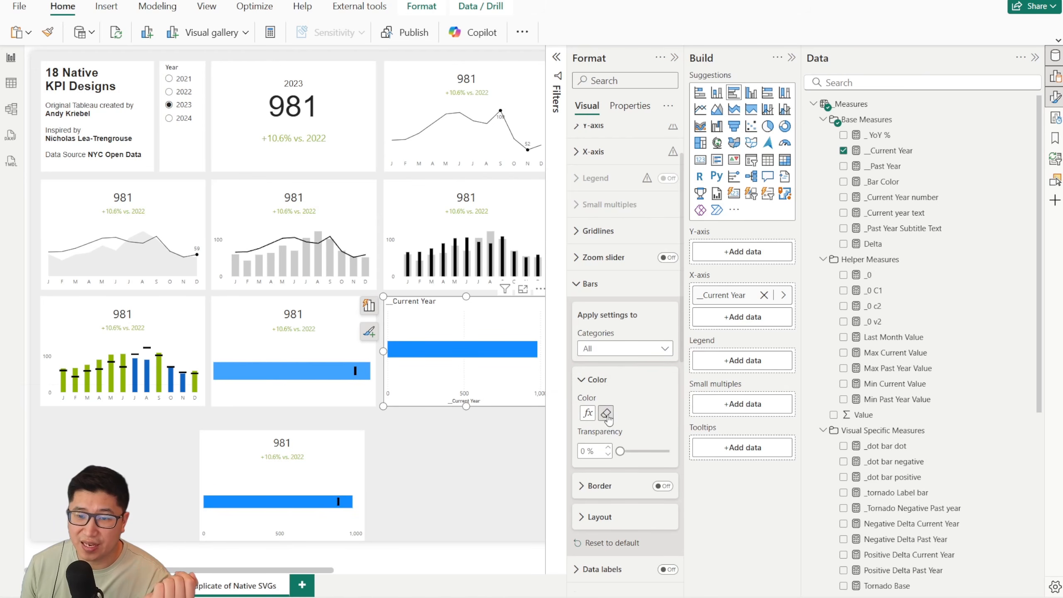
left_click(606, 414)
Try to recolour the third row's horizontal bar with the past-year marker to a light grey theme colour.
left_click(333, 343)
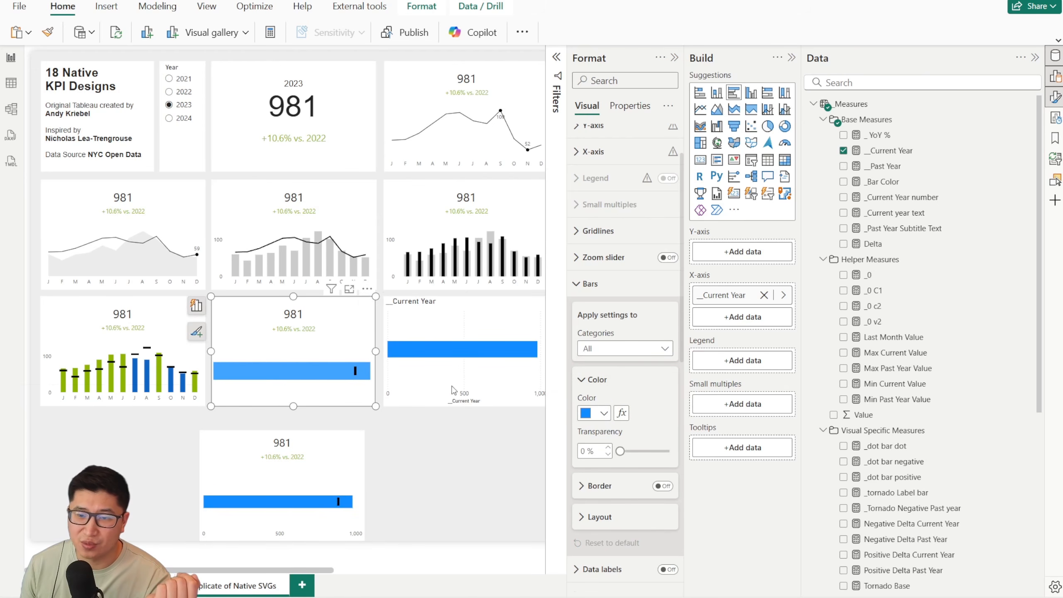
left_click(605, 413)
left_click(602, 413)
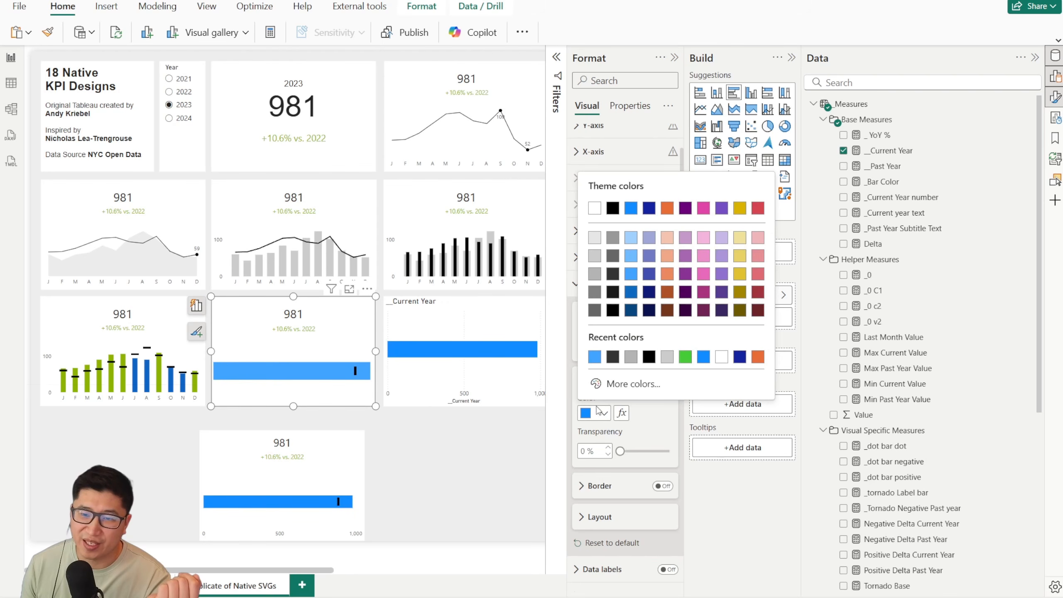
left_click(590, 261)
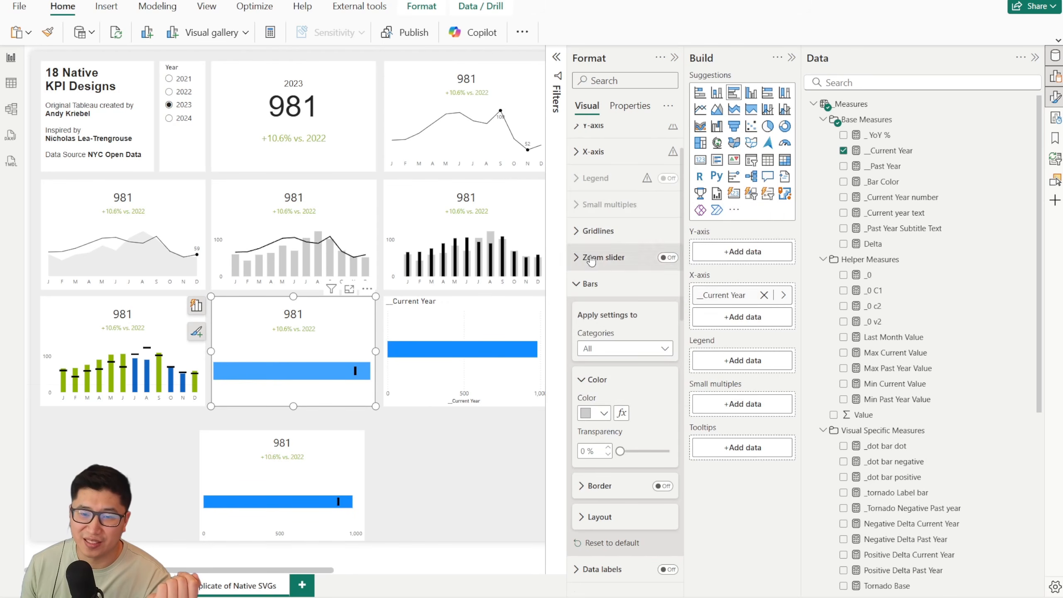
left_click(594, 413)
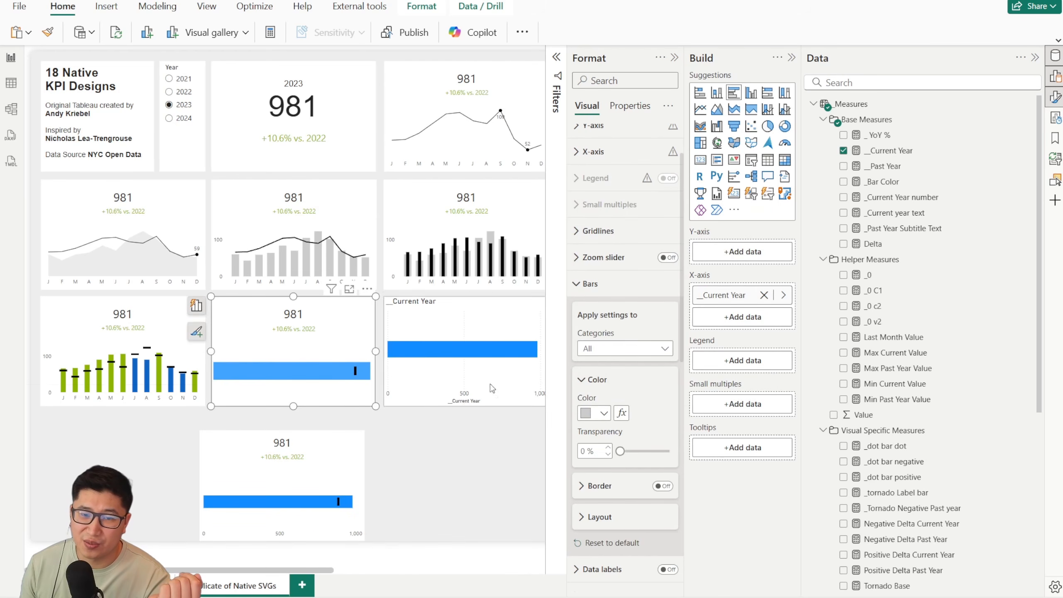
left_click(599, 413)
left_click(596, 238)
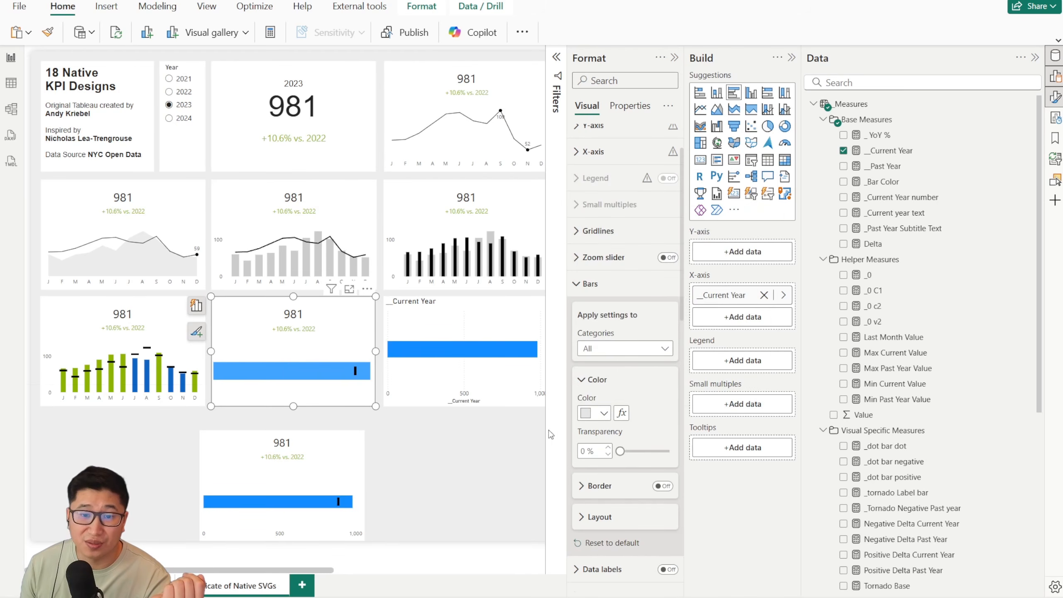
left_click(603, 413)
left_click(608, 411)
Set the test __Current Year chart's bars to light grey and move the chart below the third row.
left_click(475, 335)
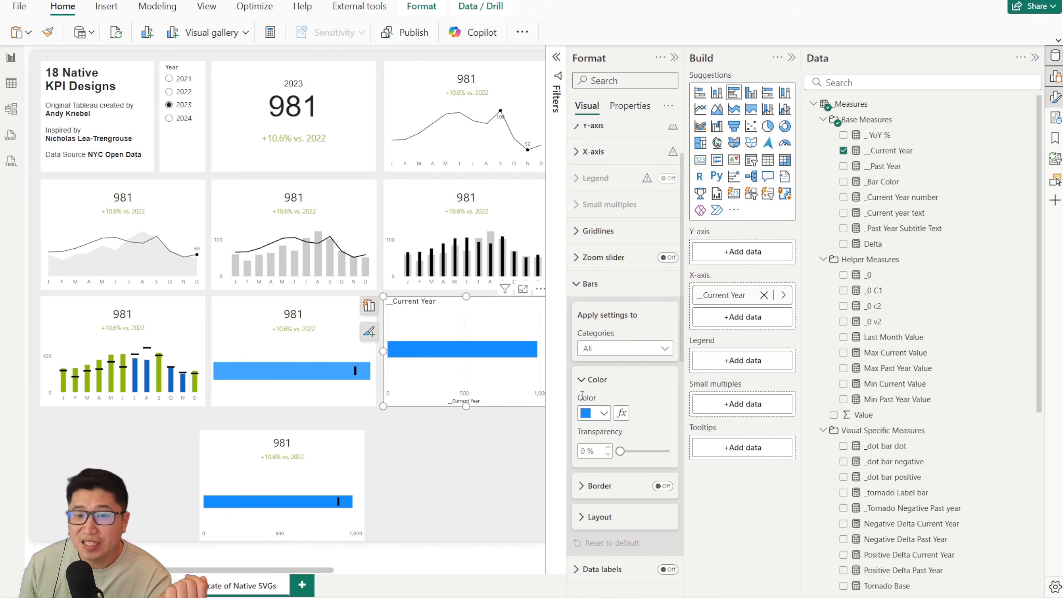
left_click(598, 414)
left_click(596, 242)
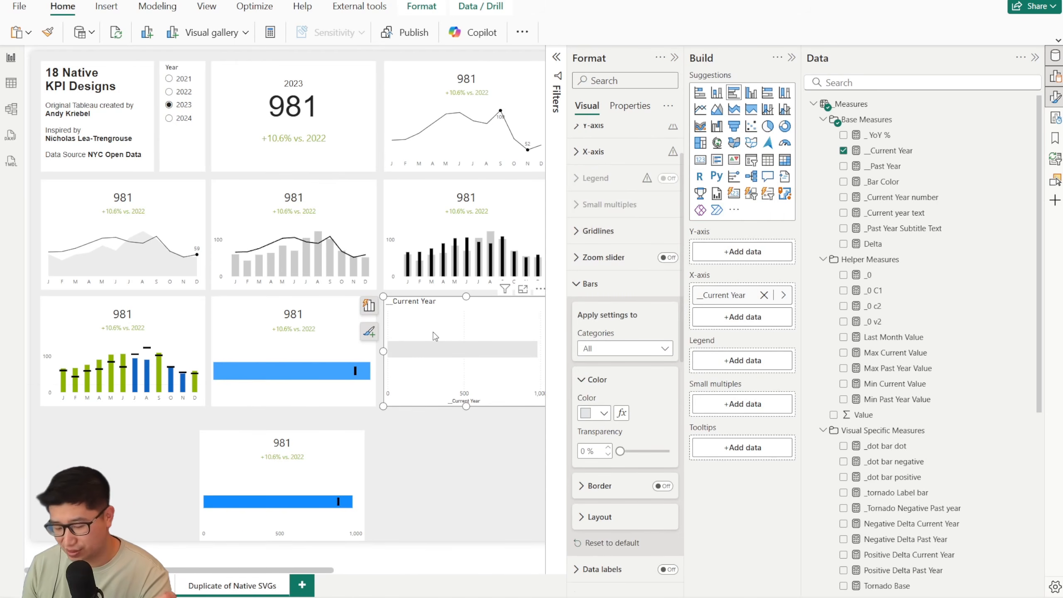
left_click_drag(452, 334, 385, 436)
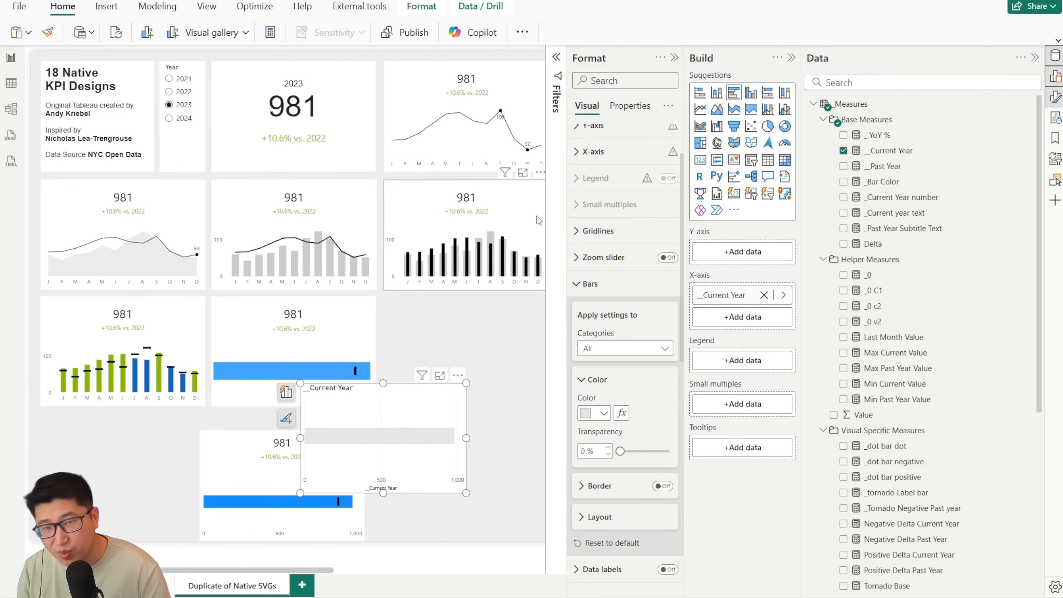
Delete the test __Current Year chart and the reference copy of the horizontal bar below the third row.
left_click(472, 112)
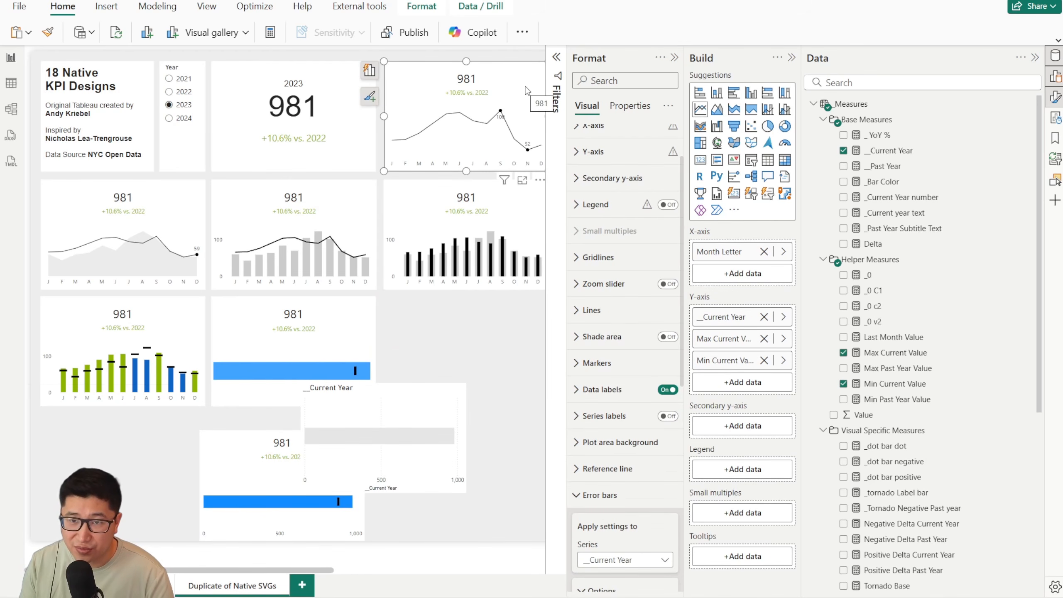
left_click(230, 318)
left_click(428, 408)
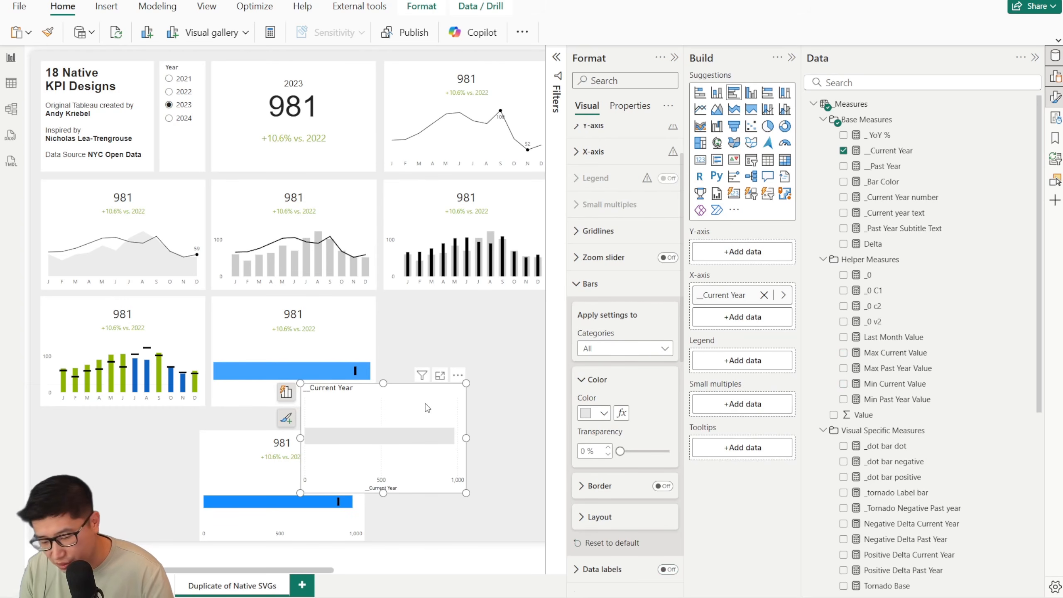
key("Delete")
left_click(353, 473)
key("Delete")
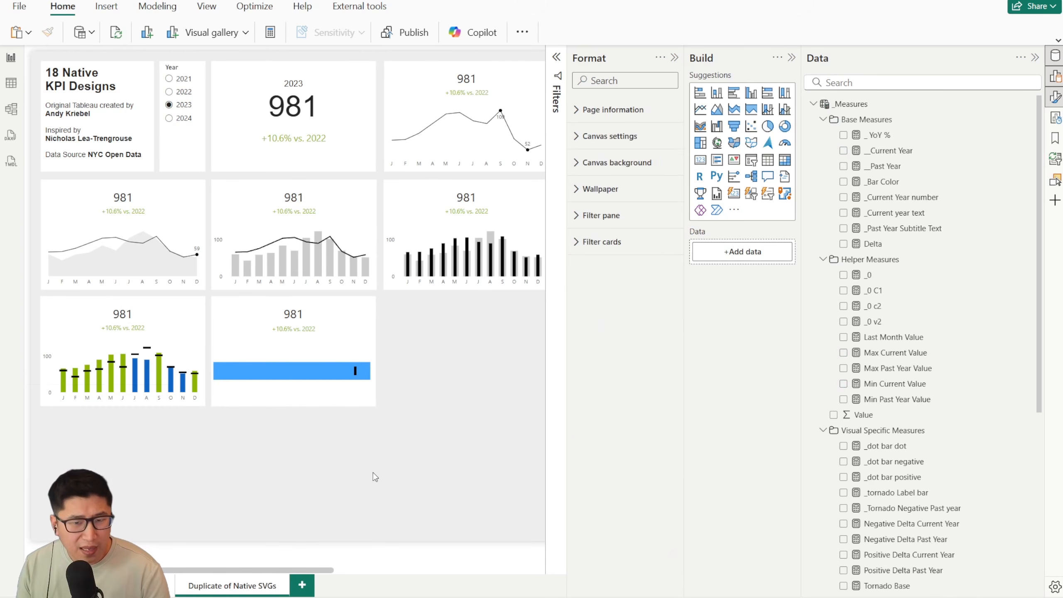
Copy the dumbbell chart from the original KPI page into the duplicate page and place it below the third row.
scroll(352, 497, "down", 2)
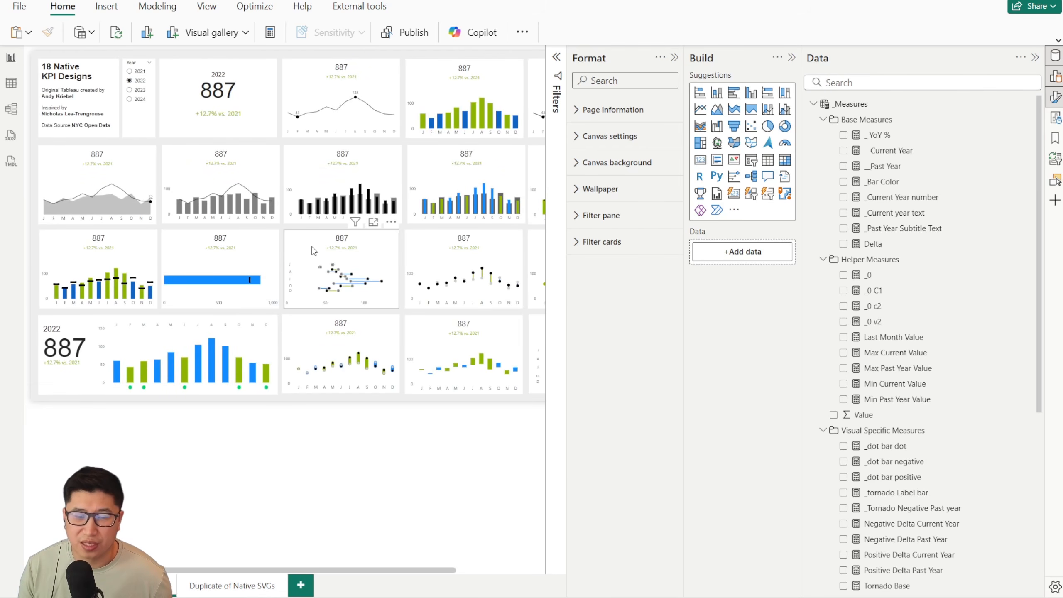
left_click(314, 250)
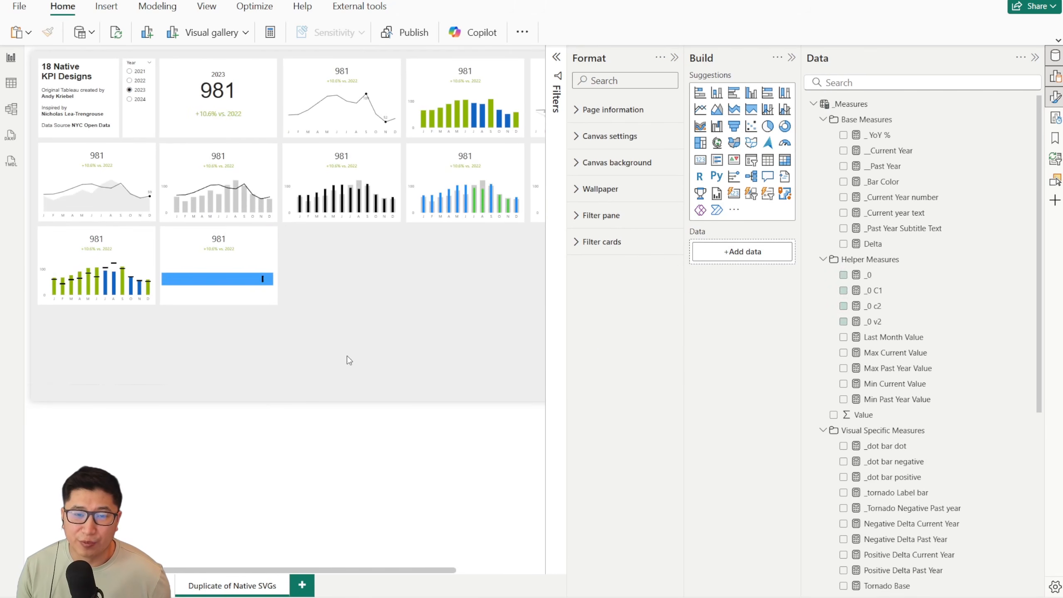
key("ctrl+v")
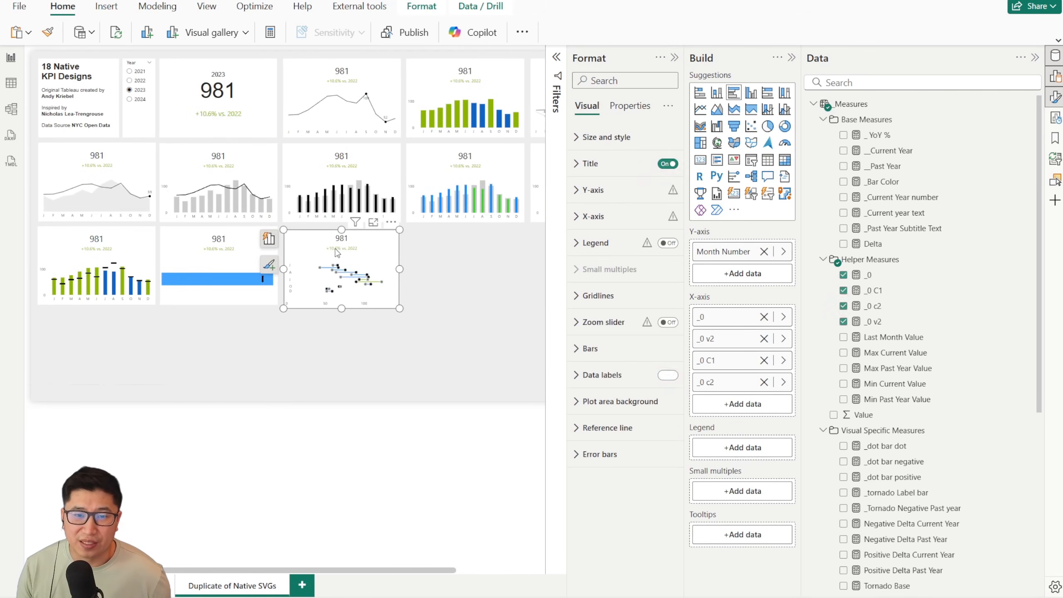
left_click_drag(316, 239, 189, 332)
scroll(310, 307, "up", 3)
scroll(353, 412, "down", 3)
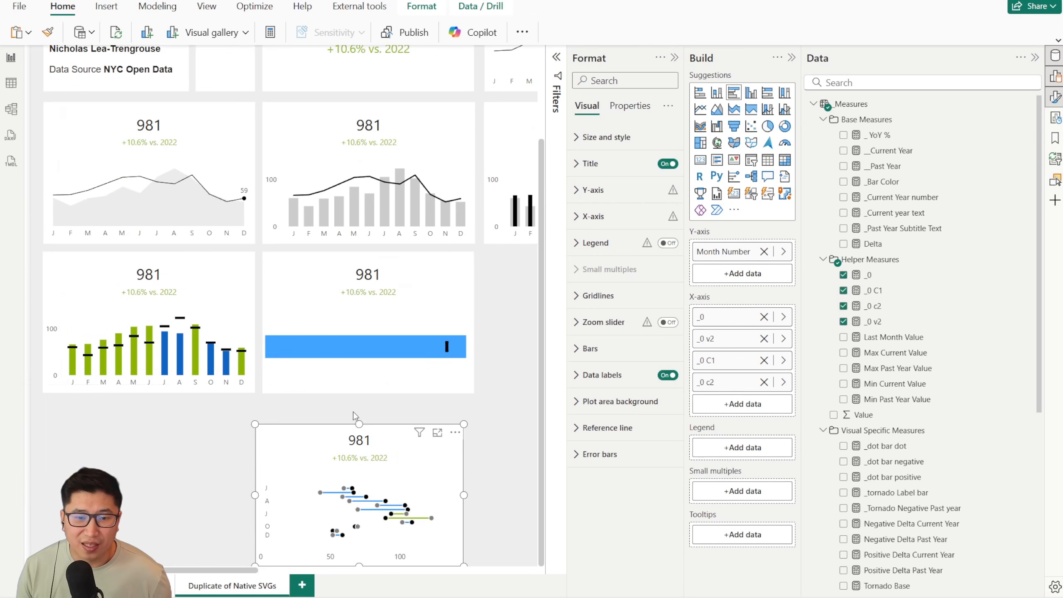
Enlarge the dumbbell reference chart enough to show every month label and place it in the empty bottom area, clear of the third row.
left_click_drag(250, 571, 337, 585)
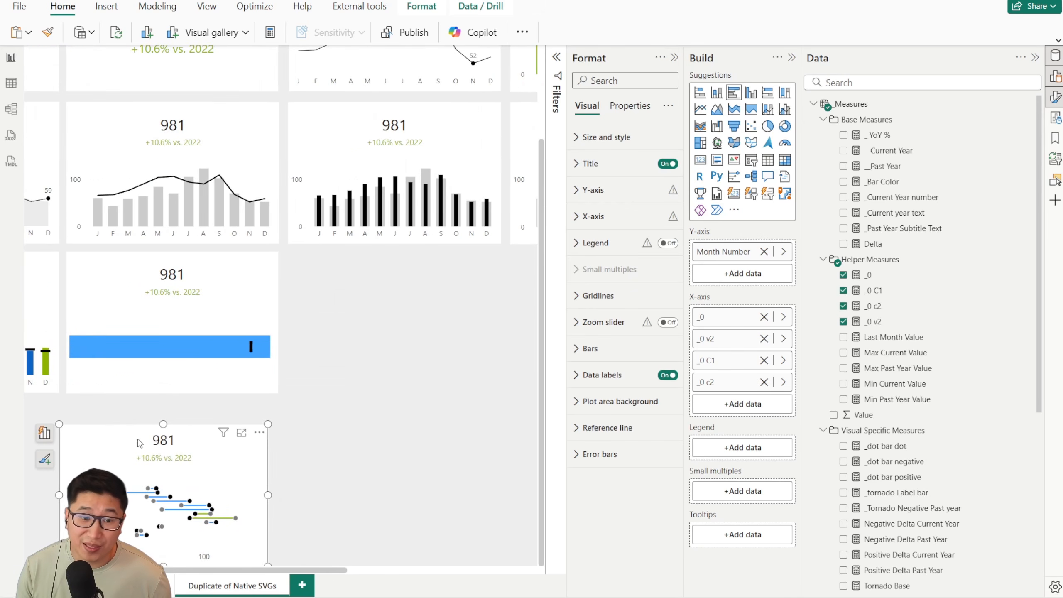
left_click_drag(140, 443, 189, 421)
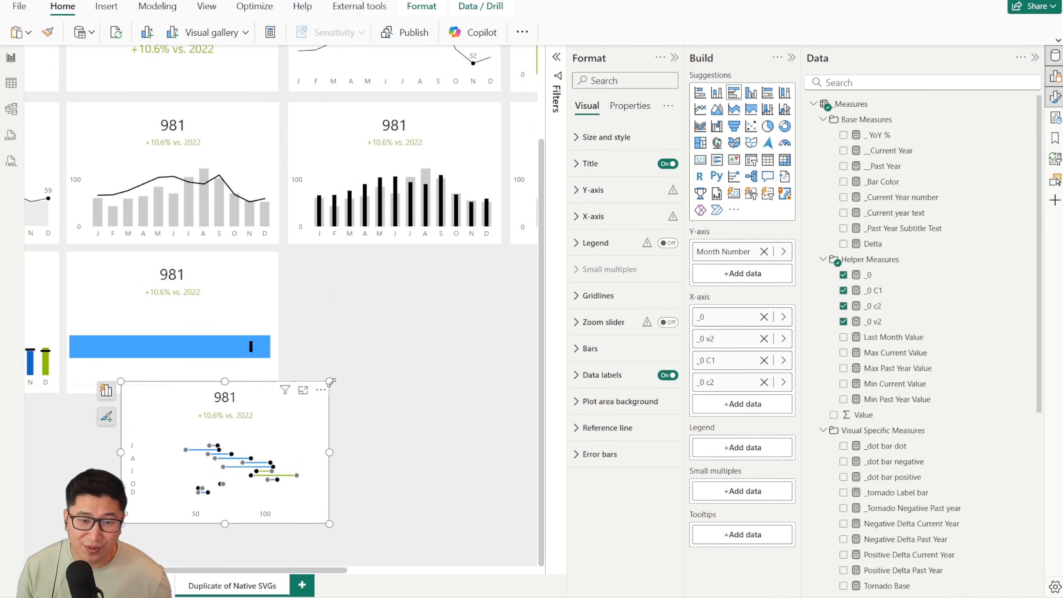
left_click_drag(330, 381, 487, 160)
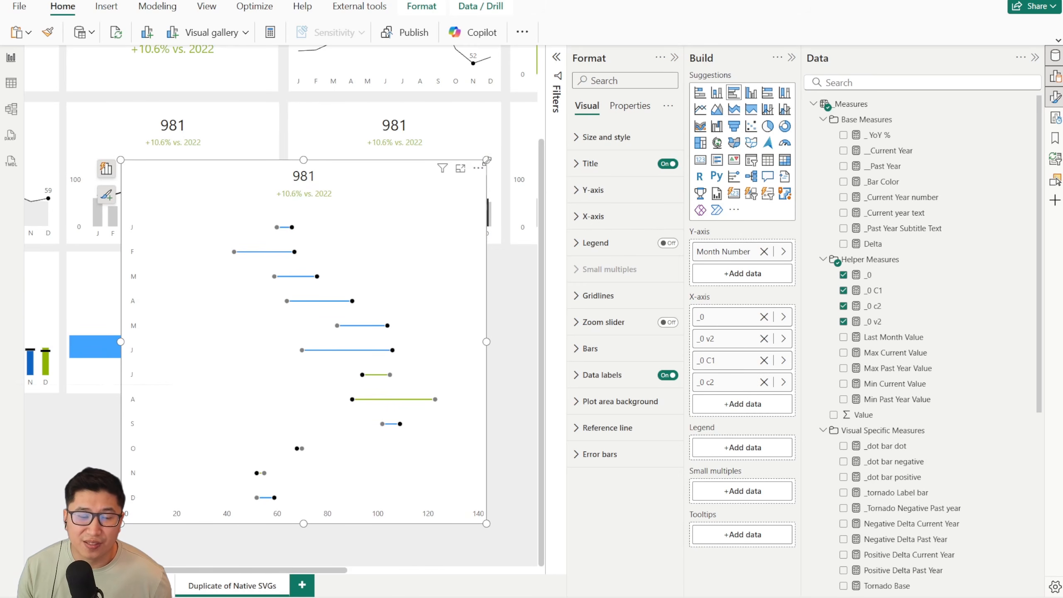
left_click_drag(486, 167, 374, 364)
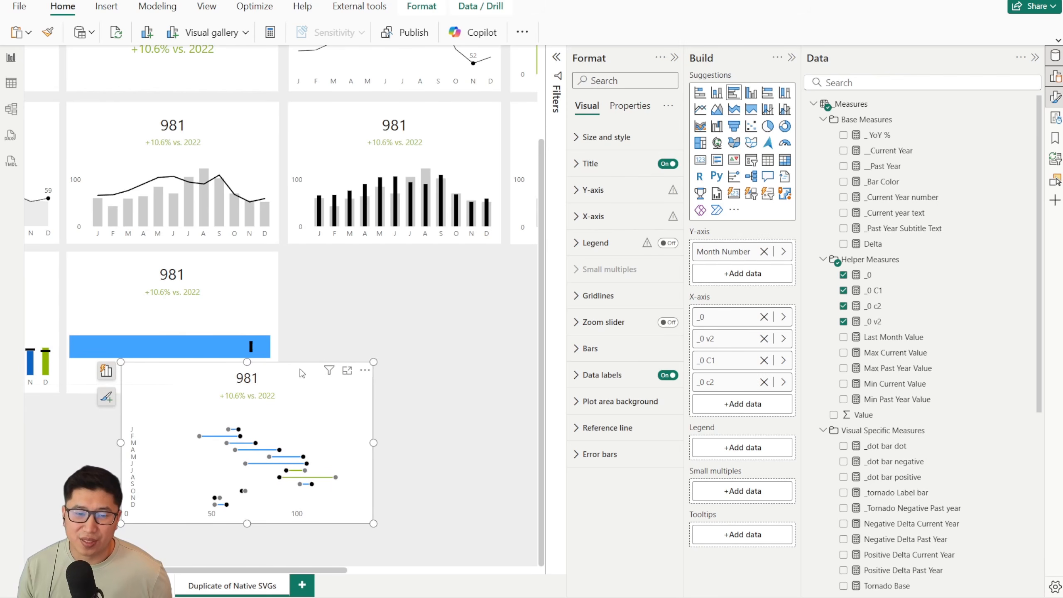
left_click_drag(278, 369, 203, 366)
scroll(373, 340, "down", 2)
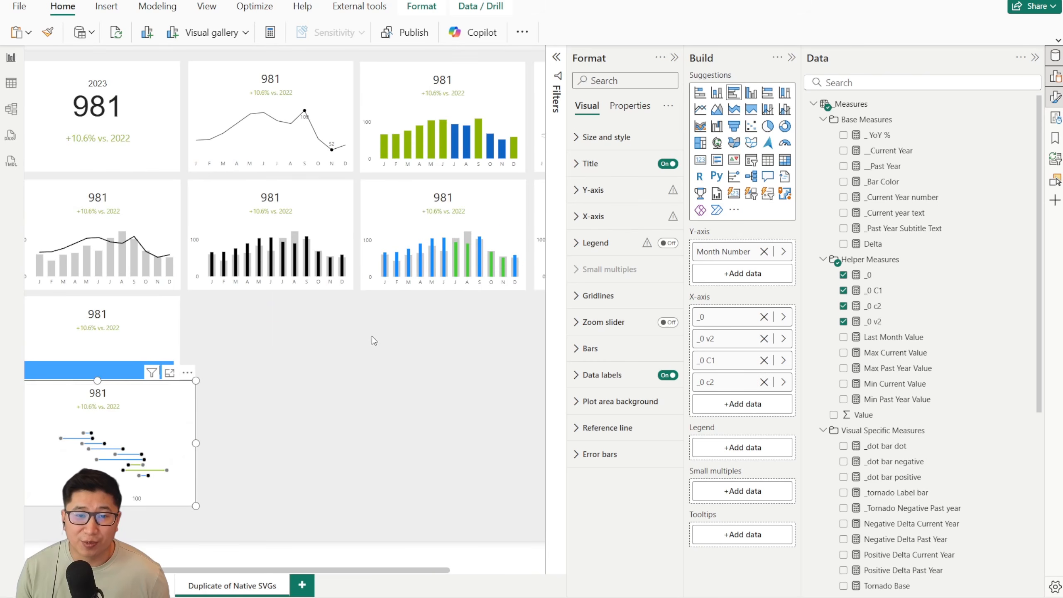
left_click_drag(135, 398, 489, 433)
Duplicate the first-row line chart and place the copy in the third row beside the horizontal bar.
left_click(314, 82)
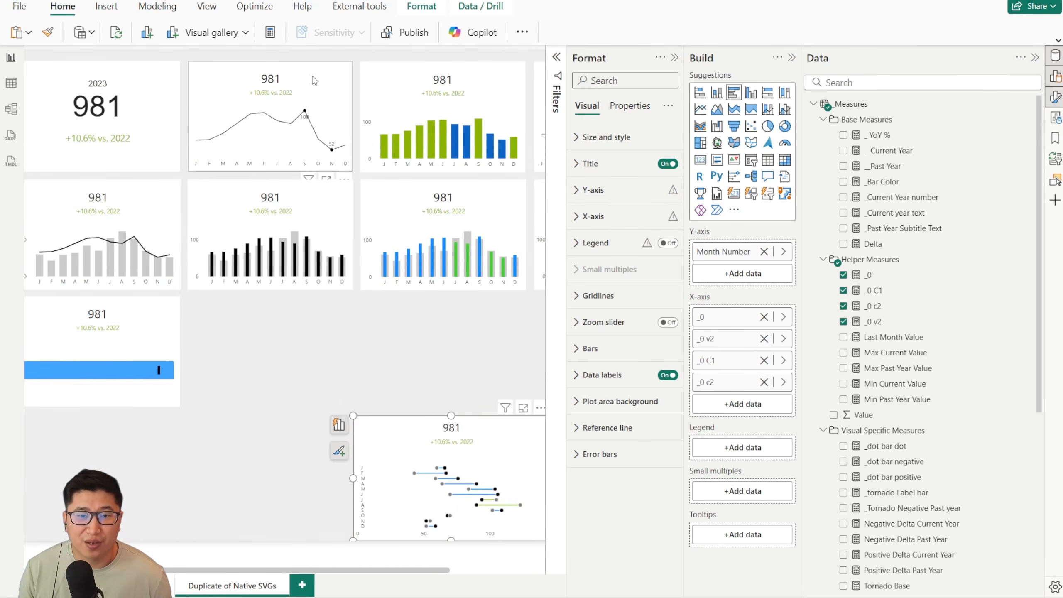
key("ctrl+c")
key("ctrl+v")
left_click_drag(315, 81, 309, 310)
Remove all Y-axis and X-axis fields from the copied line chart and select the dumbbell reference chart.
left_click(764, 317)
left_click(763, 316)
left_click(764, 316)
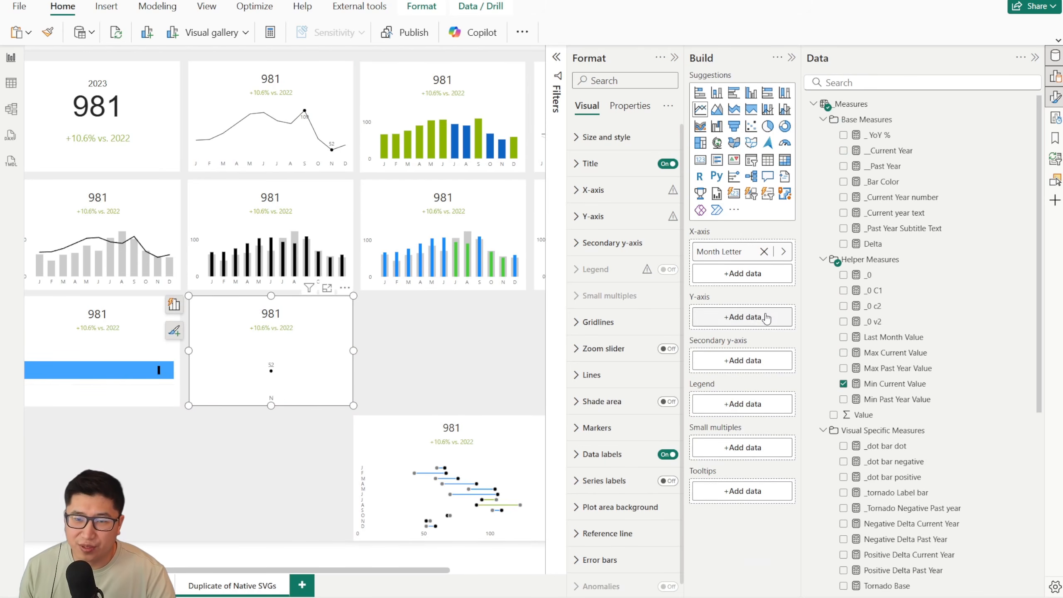
left_click(763, 253)
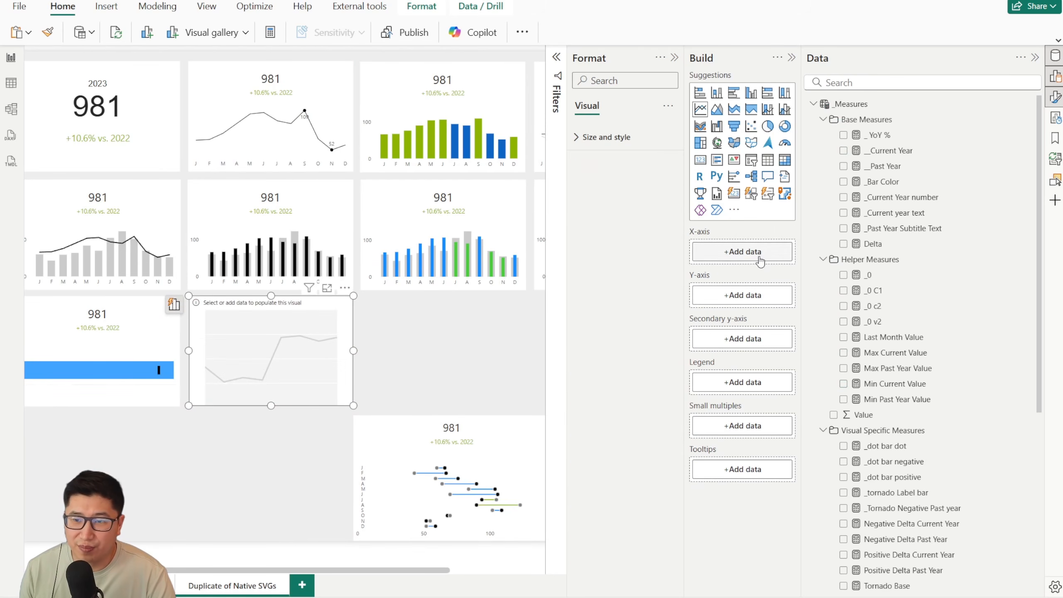
left_click(435, 458)
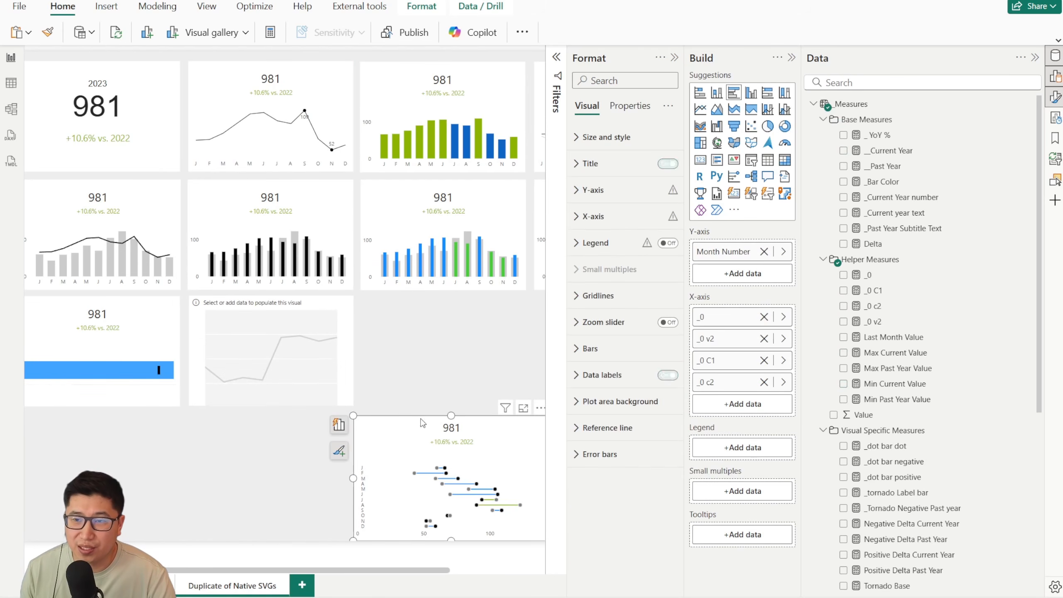
Convert the empty third-row visual to a clustered bar chart with Month Letter on the Y-axis and __Current Year on the X-axis.
left_click(342, 340)
left_click(733, 95)
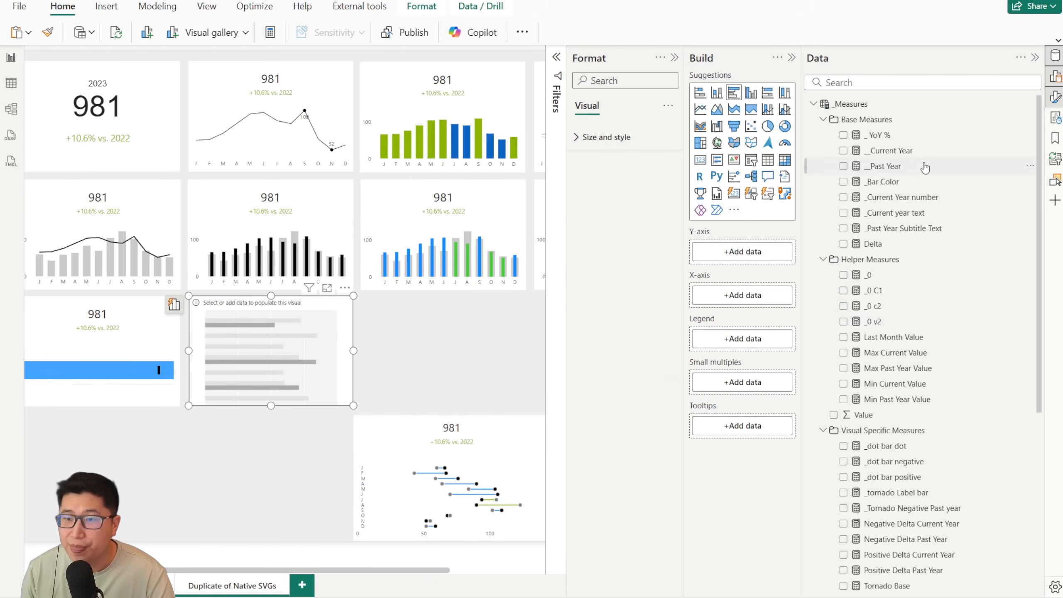
scroll(902, 372, "down", 6)
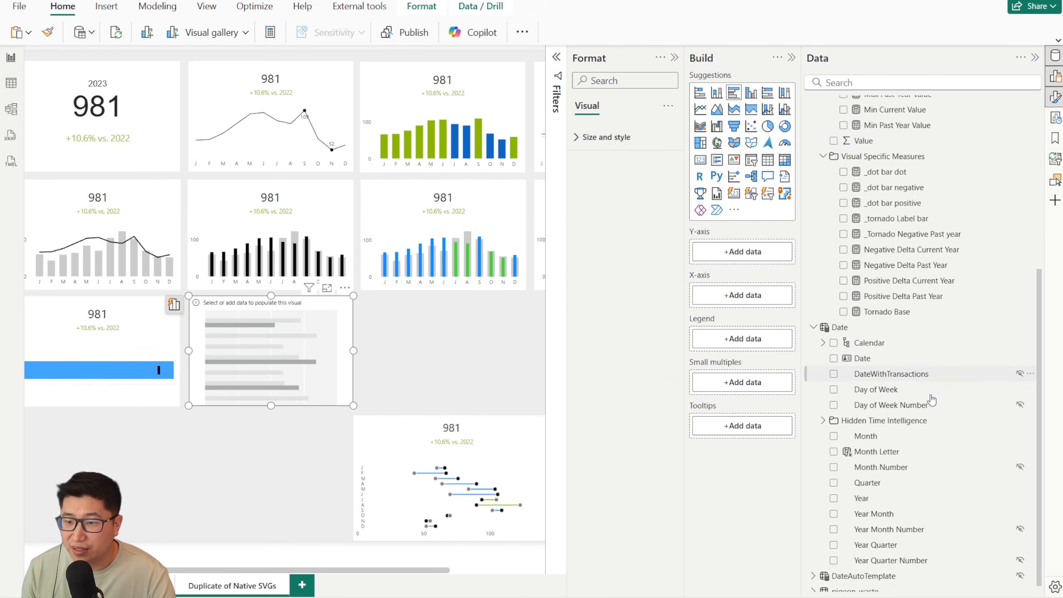
left_click_drag(876, 443, 755, 254)
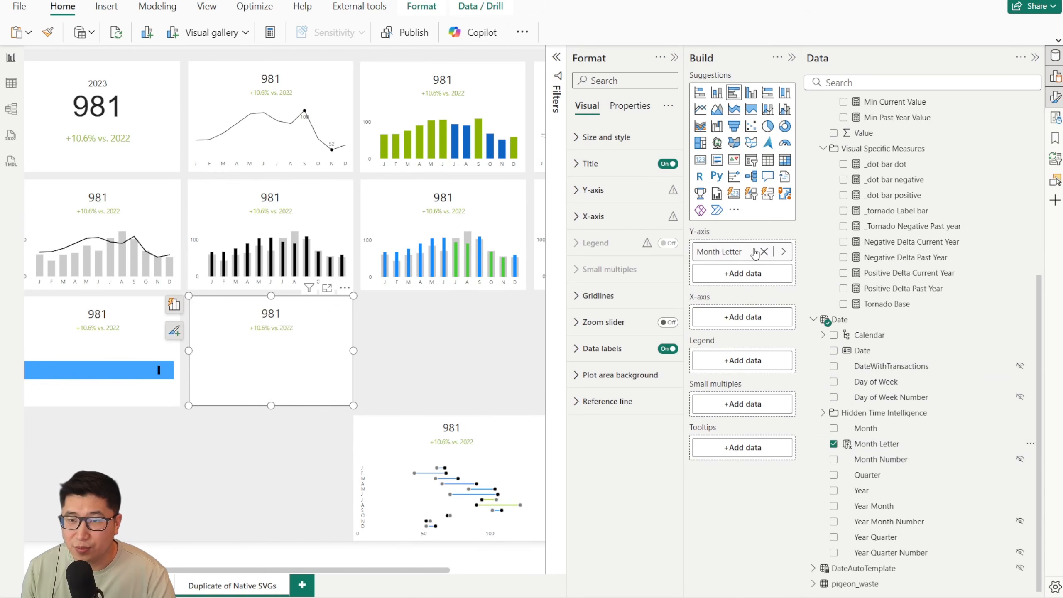
scroll(921, 251, "up", 6)
left_click_drag(904, 153, 740, 317)
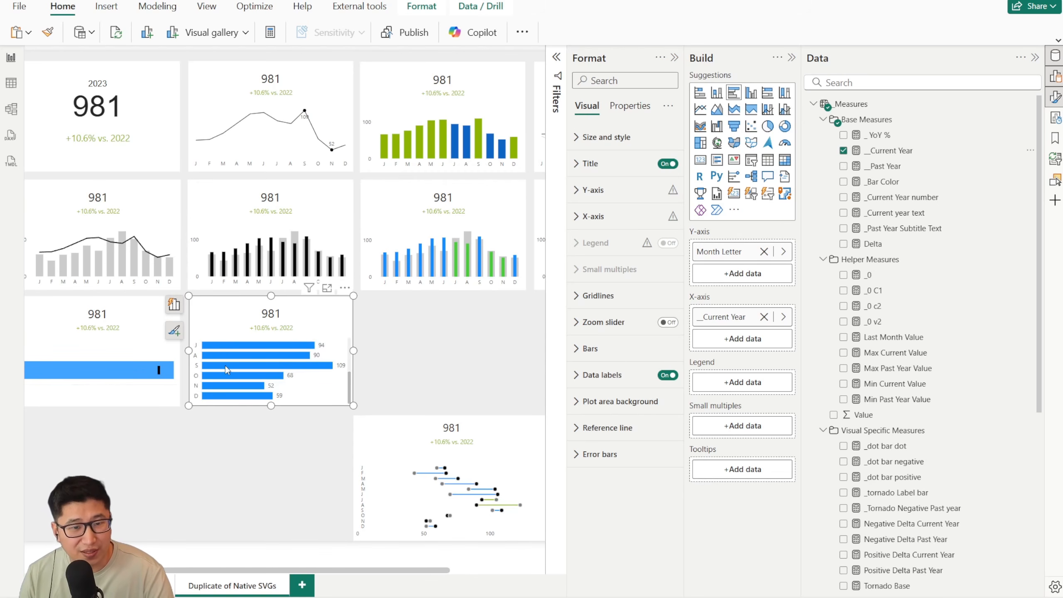
scroll(206, 352, "down", 3)
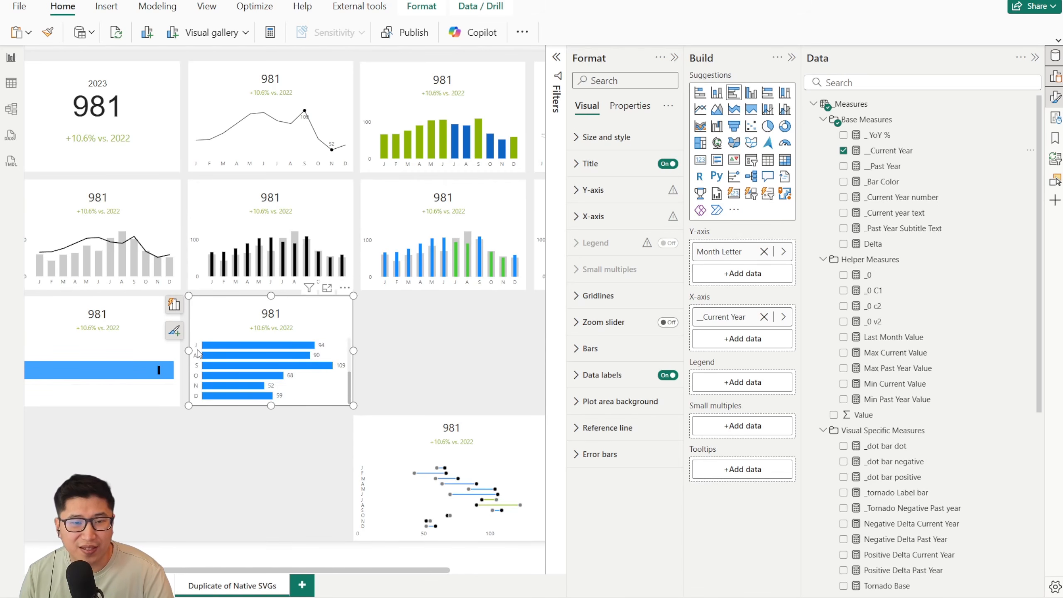
scroll(198, 400, "up", 3)
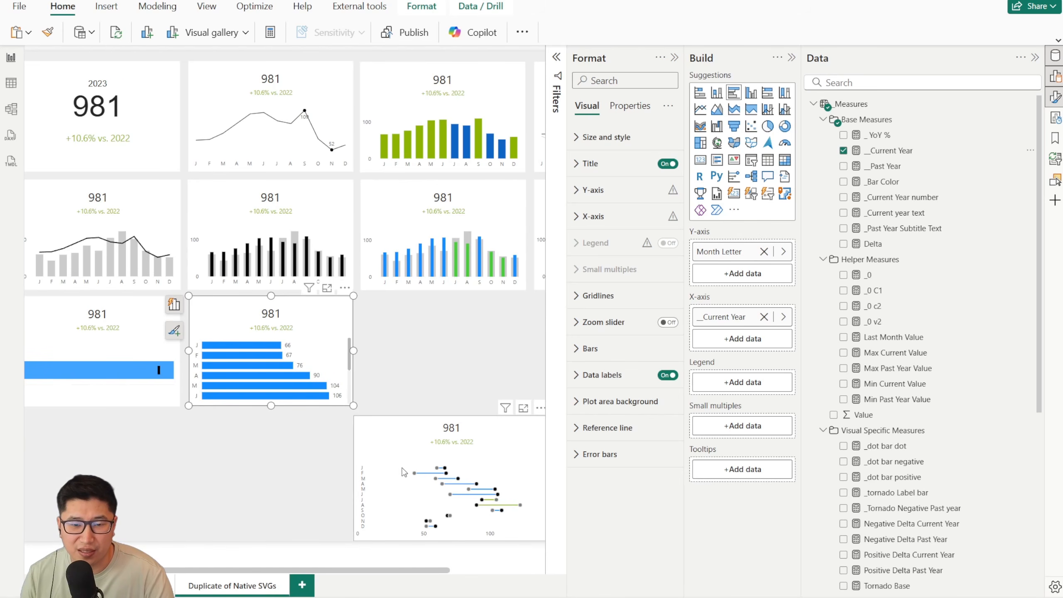
Shorten and reposition the dumbbell reference chart below the third row and inspect its Month Number field.
left_click_drag(411, 444, 243, 445)
left_click_drag(384, 416, 379, 440)
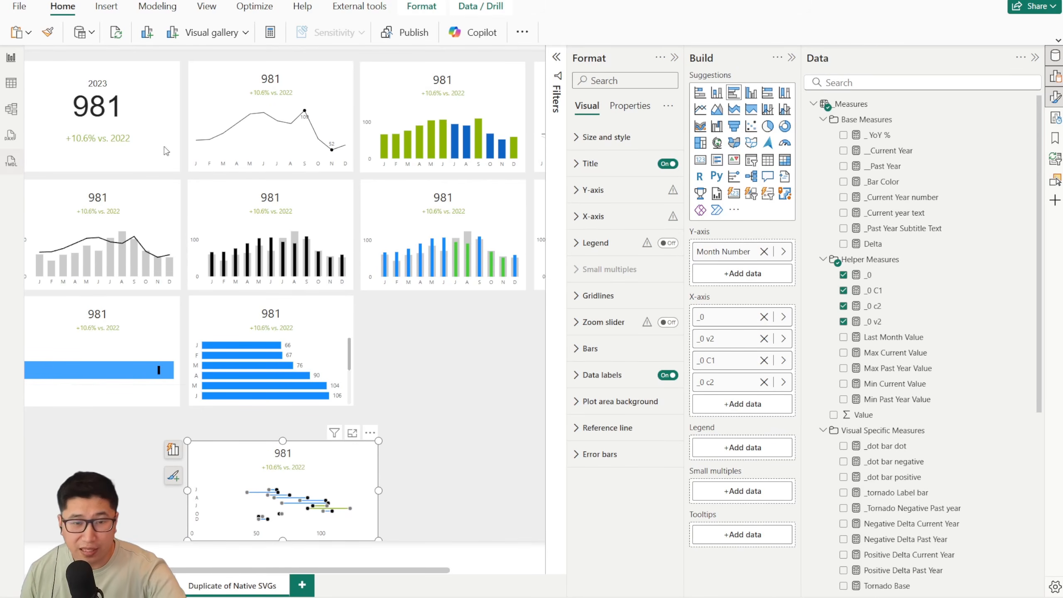
scroll(938, 430, "down", 6)
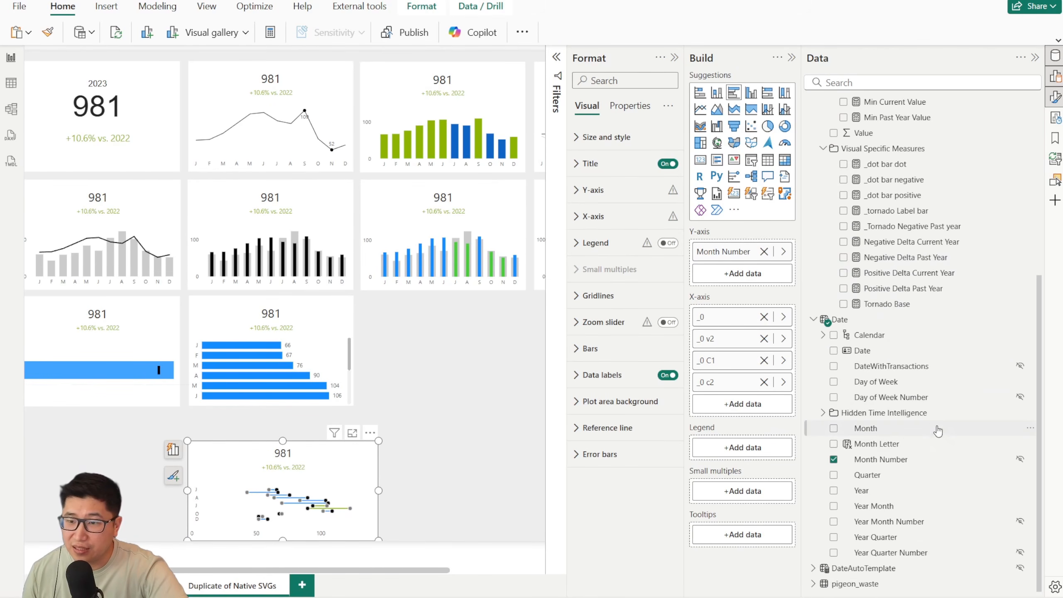
left_click(883, 460)
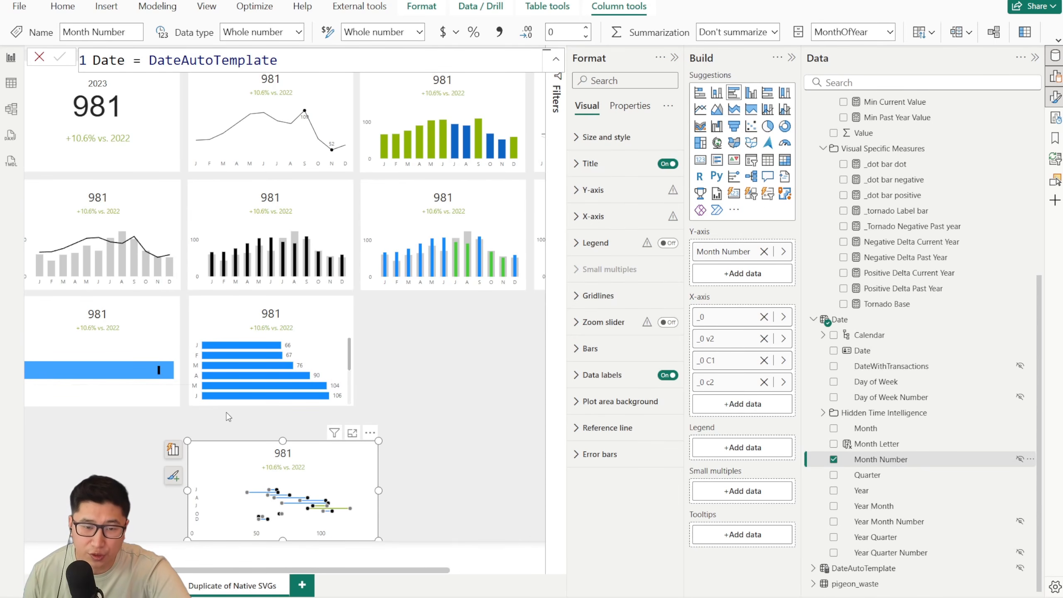
left_click_drag(222, 461, 105, 441)
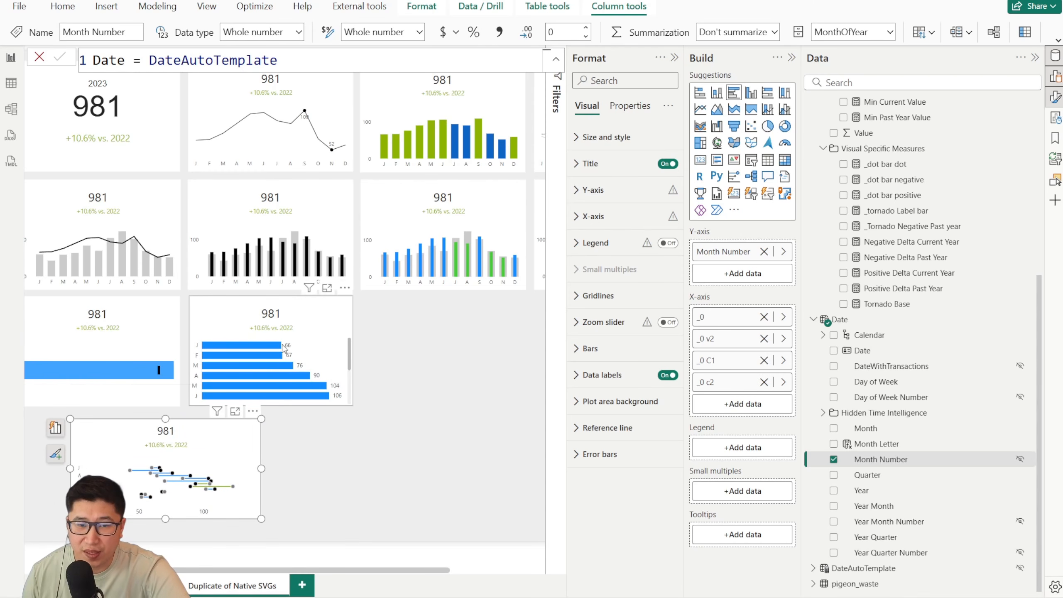
Replace Month Letter with Month Number on the Y-axis of the third-row bar chart.
left_click(323, 315)
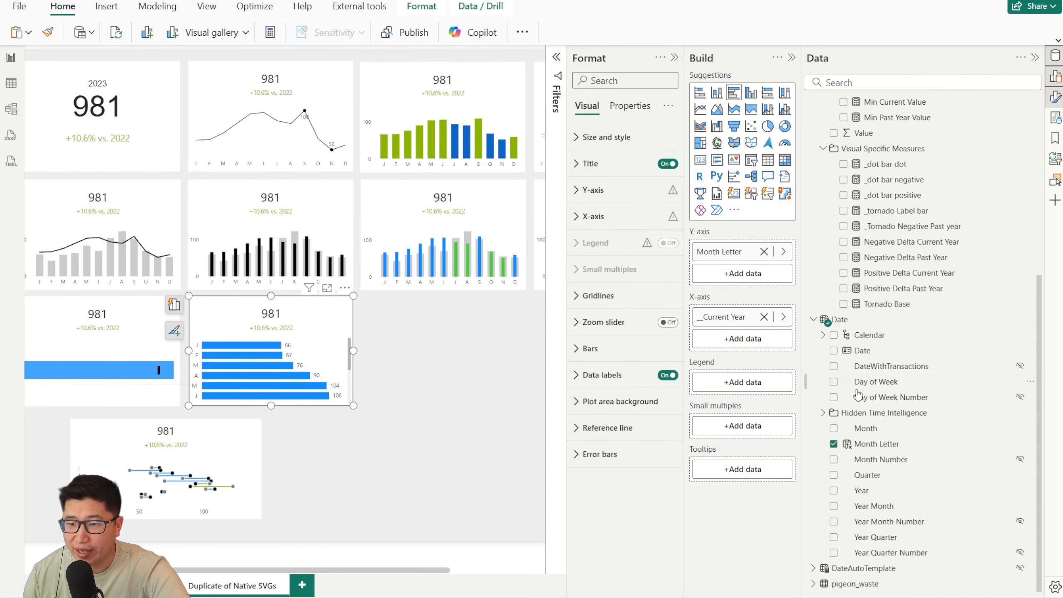
left_click_drag(879, 459, 741, 272)
left_click(764, 252)
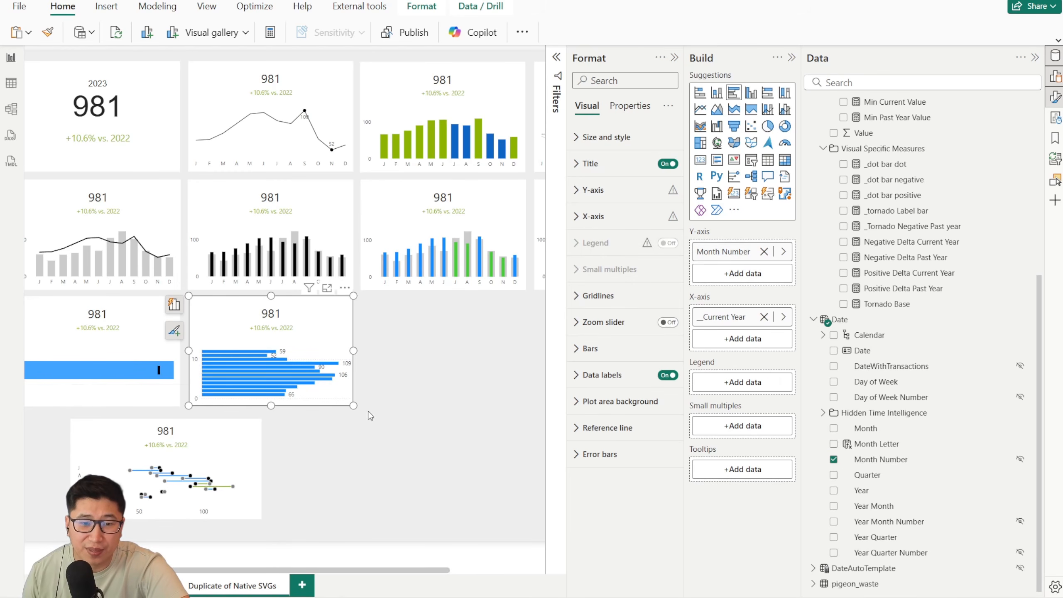
Resize the bar chart and the dumbbell reference chart to compare how their month rows adapt to the available space.
left_click_drag(354, 406, 374, 366)
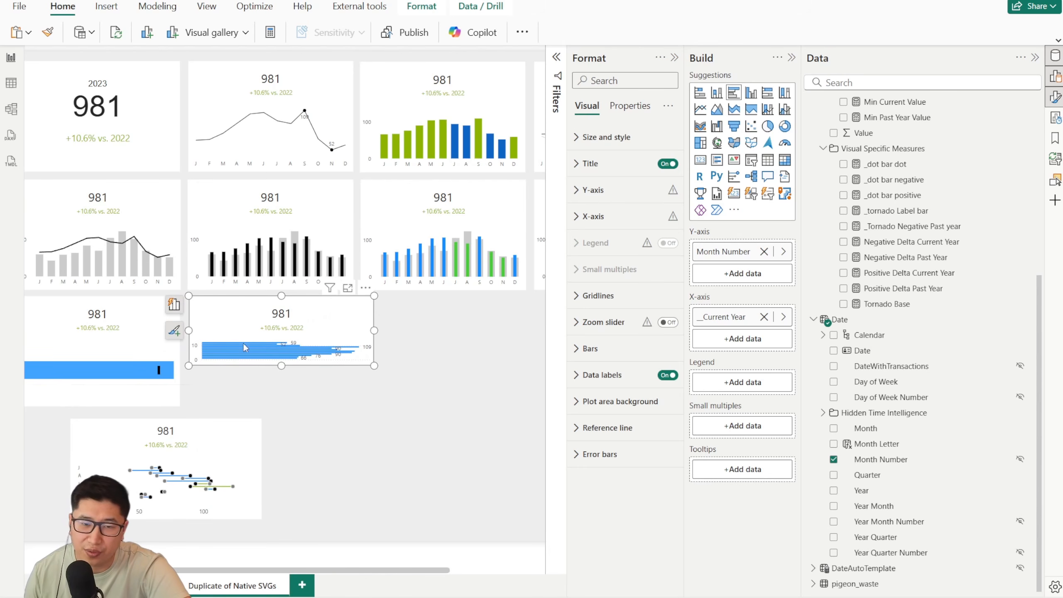
left_click_drag(375, 366, 354, 406)
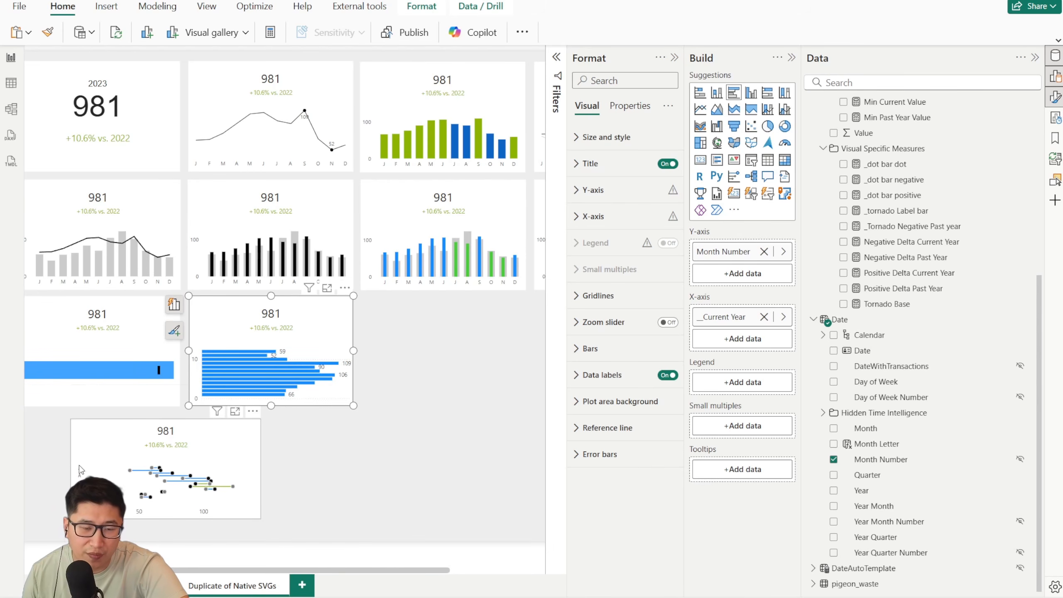
left_click(261, 420)
mouse_move(261, 419)
left_mouse_down()
mouse_move(281, 377)
mouse_move(255, 420)
left_mouse_up()
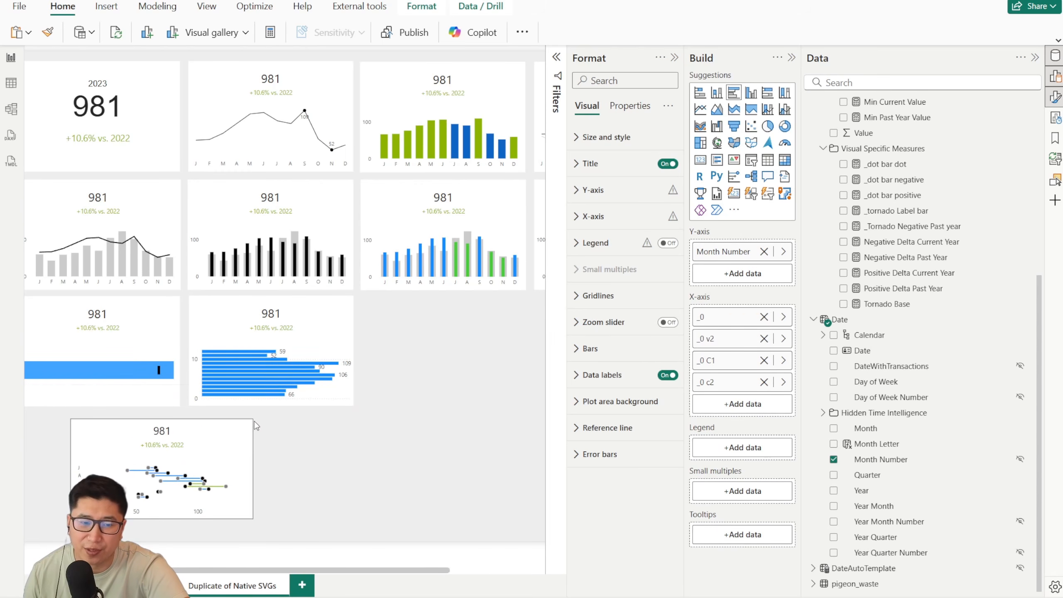
Replace __Current Year with the helper measure _0 on the X-axis of the third-row bar chart.
left_click(313, 319)
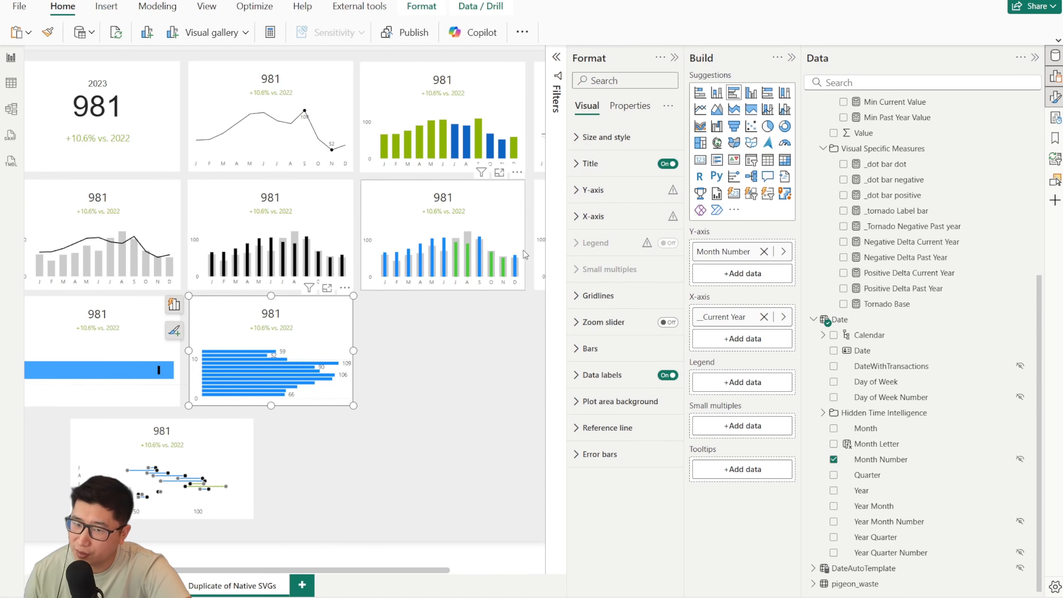
left_click(764, 317)
scroll(939, 302, "up", 5)
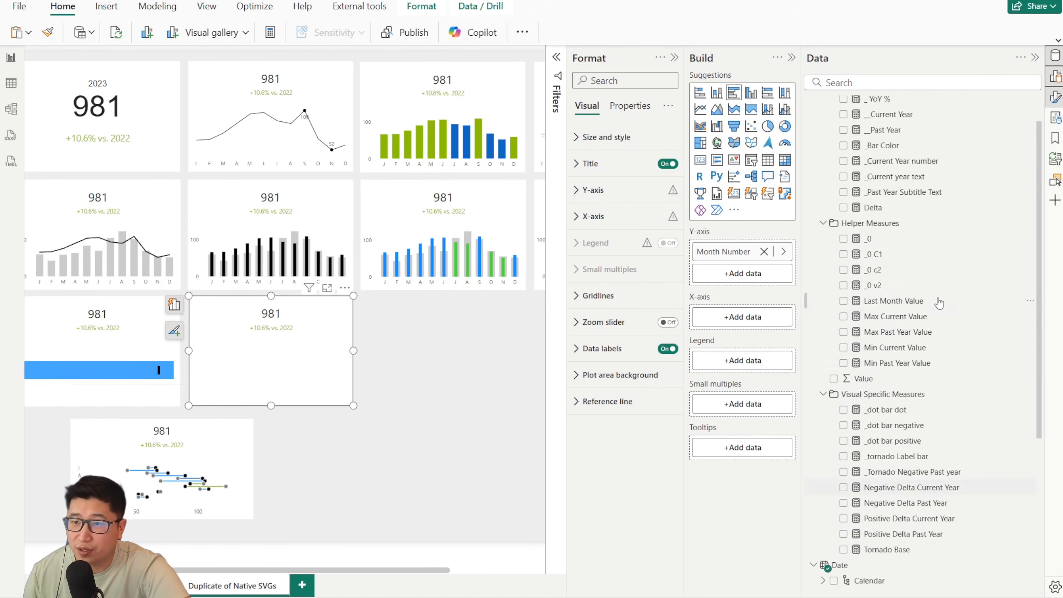
scroll(939, 302, "up", 2)
mouse_move(871, 275)
left_mouse_down()
mouse_move(776, 328)
mouse_move(737, 316)
left_mouse_up()
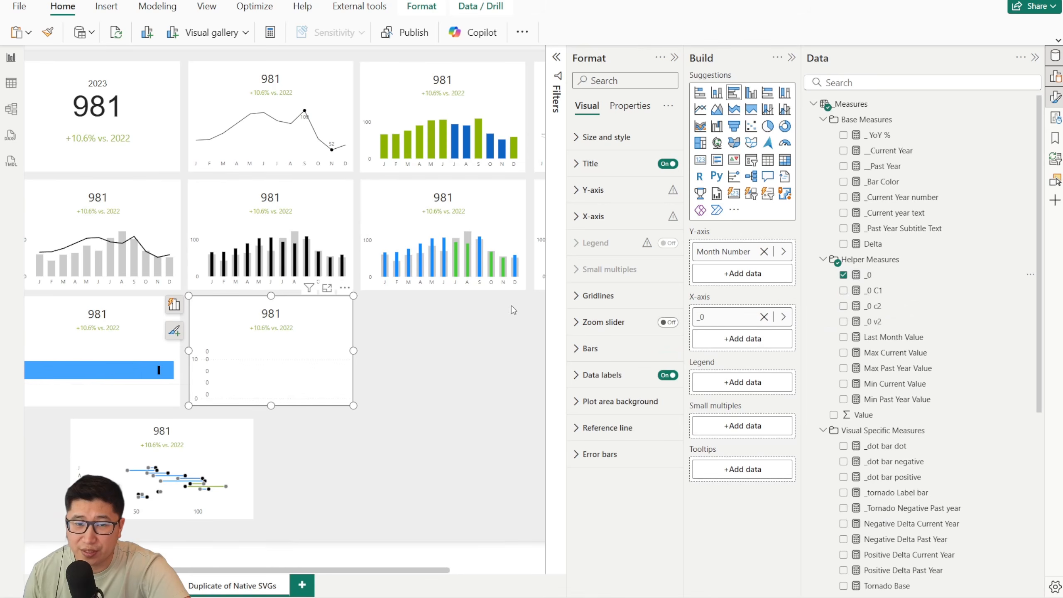
Check the other zero helper measures and add them to the X-axis after _0 in the order _0 v2, _0 C1, _0 c2.
left_click(909, 291)
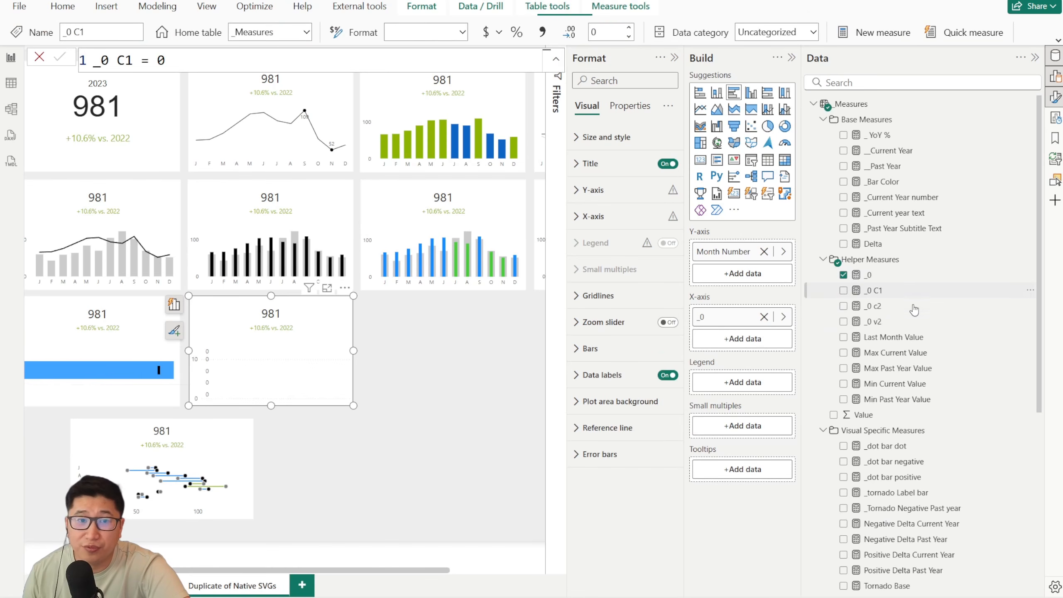
left_click(909, 308)
left_click(904, 322)
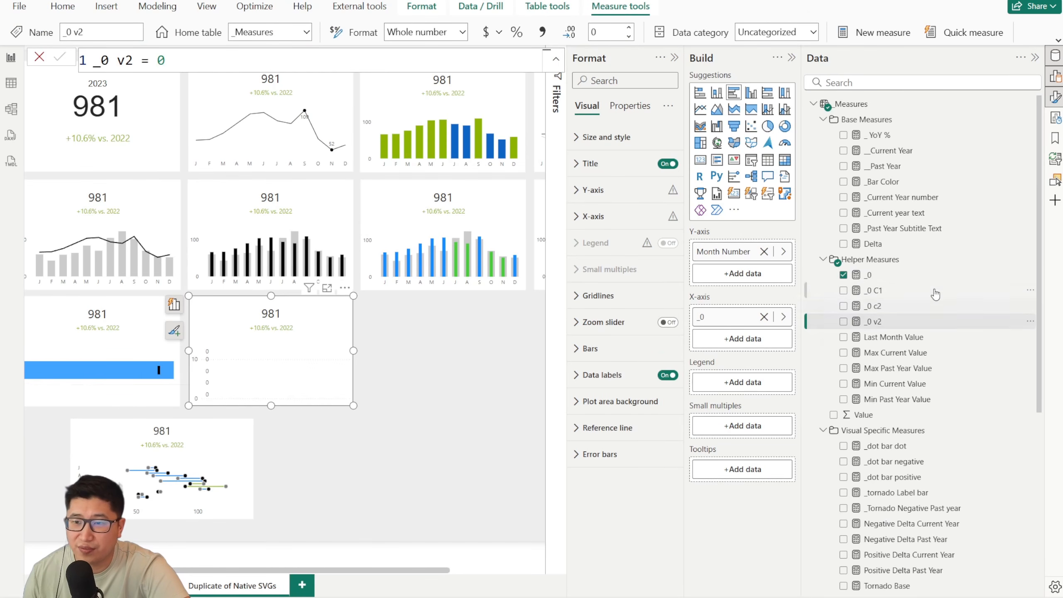
left_click_drag(911, 291, 736, 338)
left_click_drag(875, 306, 738, 361)
left_click_drag(896, 322, 736, 330)
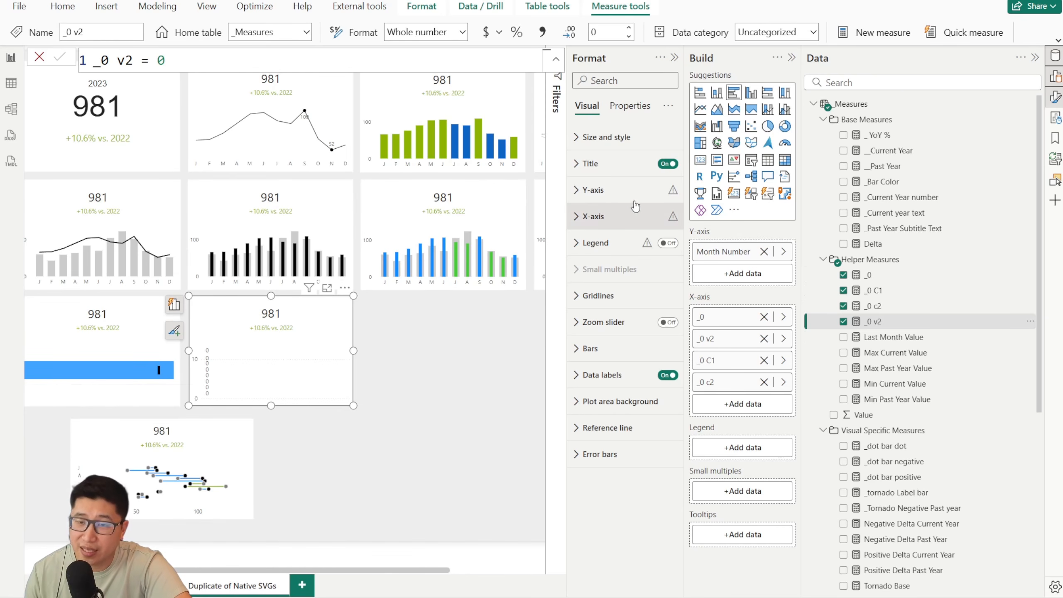
Invert the Y-axis range of the third-row bar chart.
left_click(614, 192)
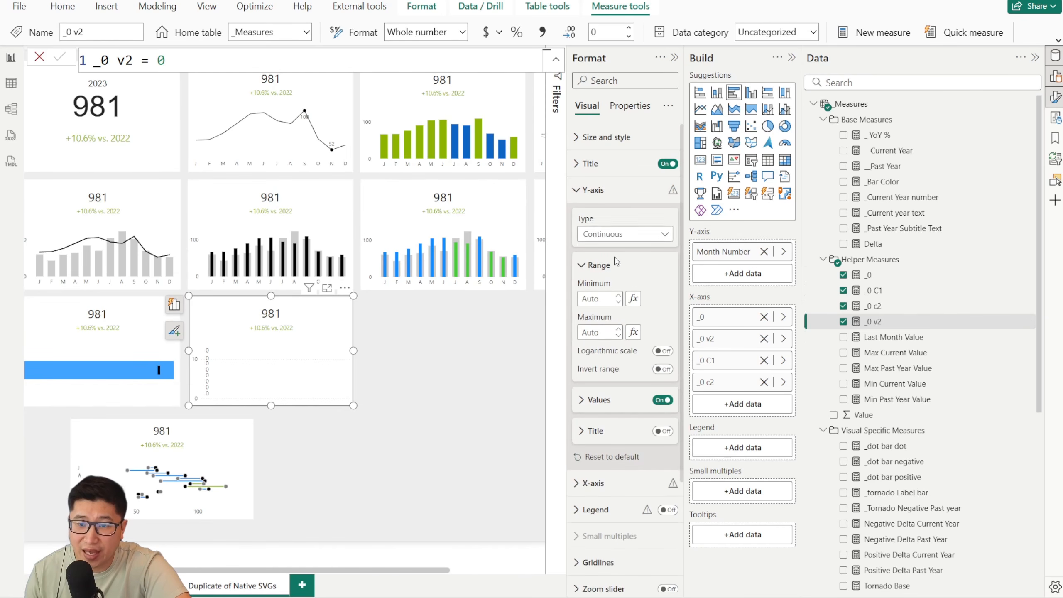
left_click(665, 369)
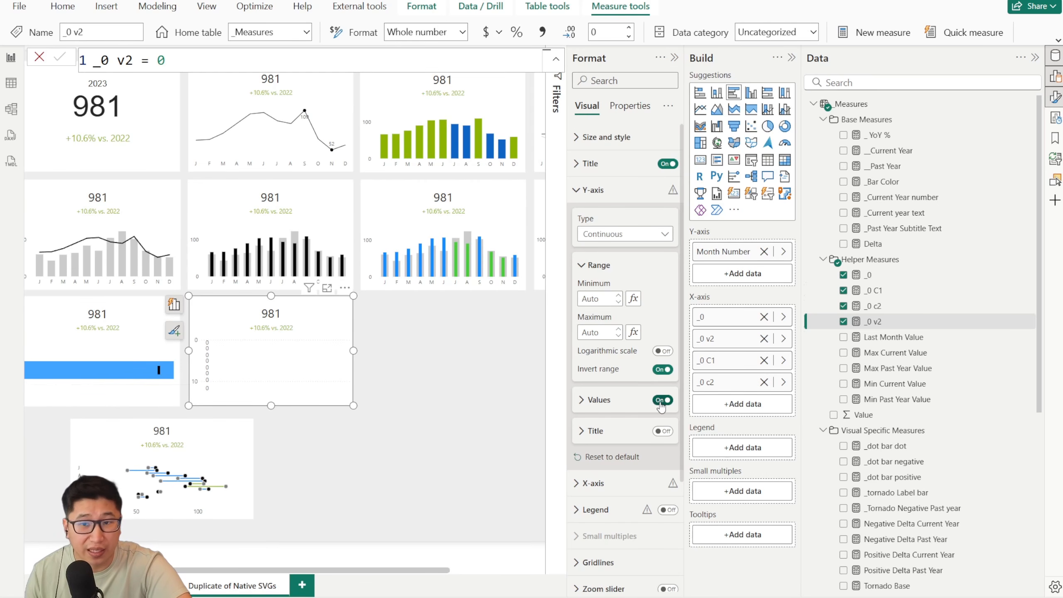
Try the Categorical type for the chart's Y-axis and set it back to Continuous.
left_click(613, 238)
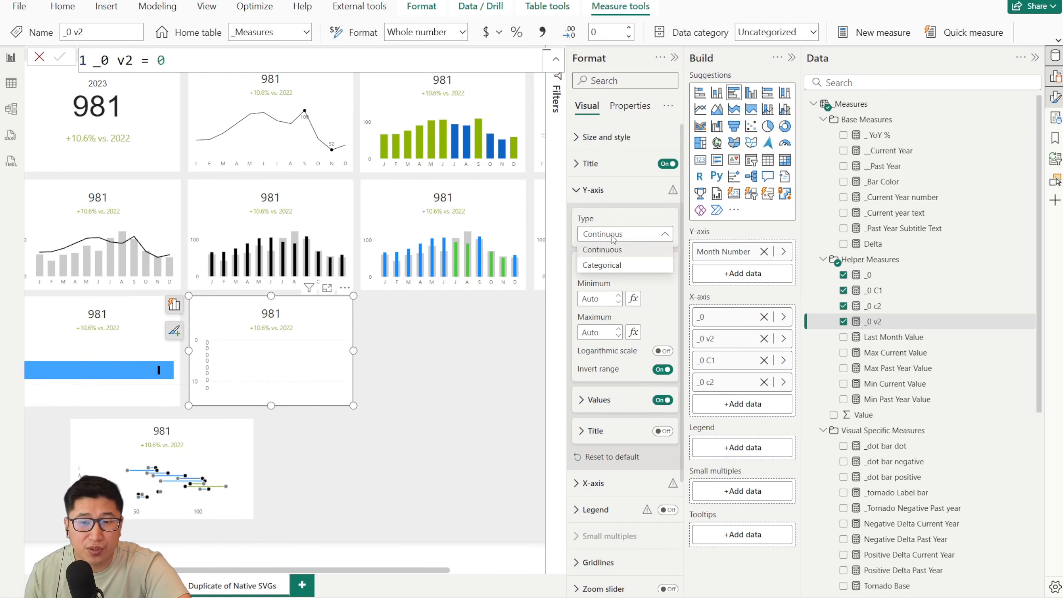
left_click(632, 266)
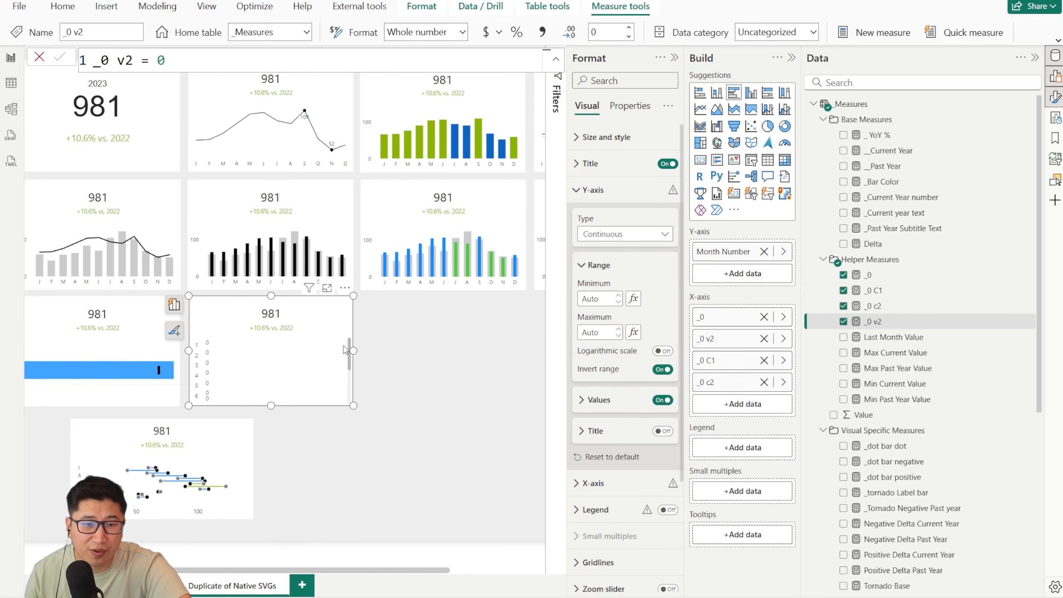
scroll(208, 351, "up", 3)
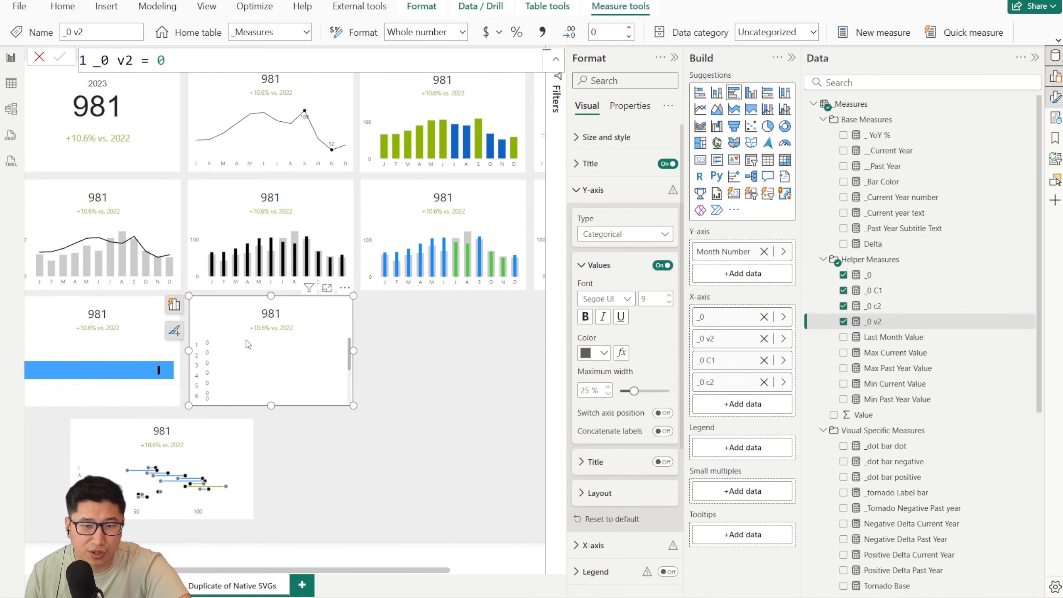
left_click(598, 238)
left_click(616, 251)
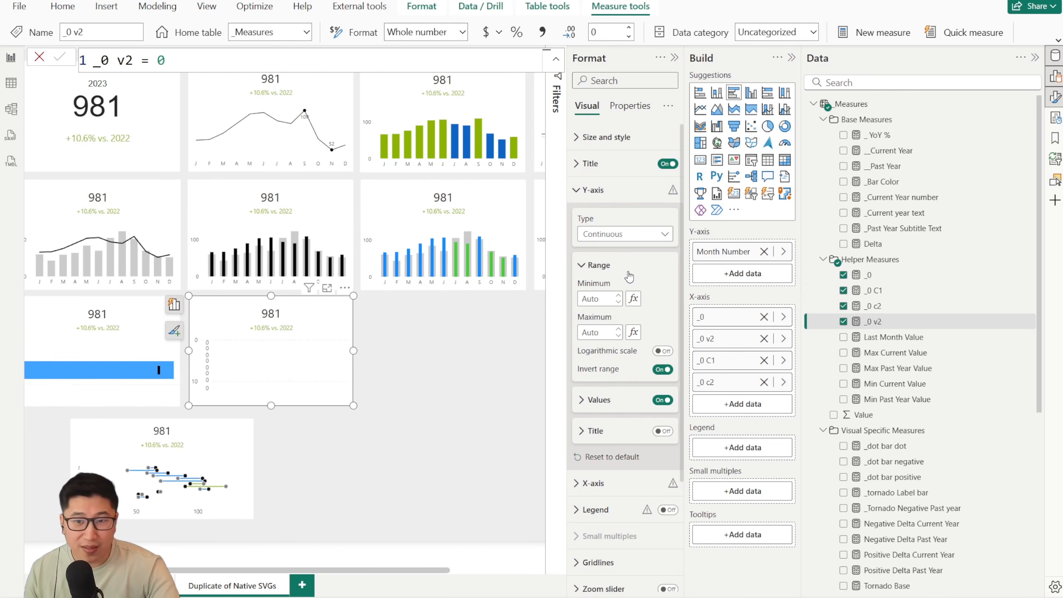
Turn off the Y-axis values of the third-row bar chart.
left_click(663, 401)
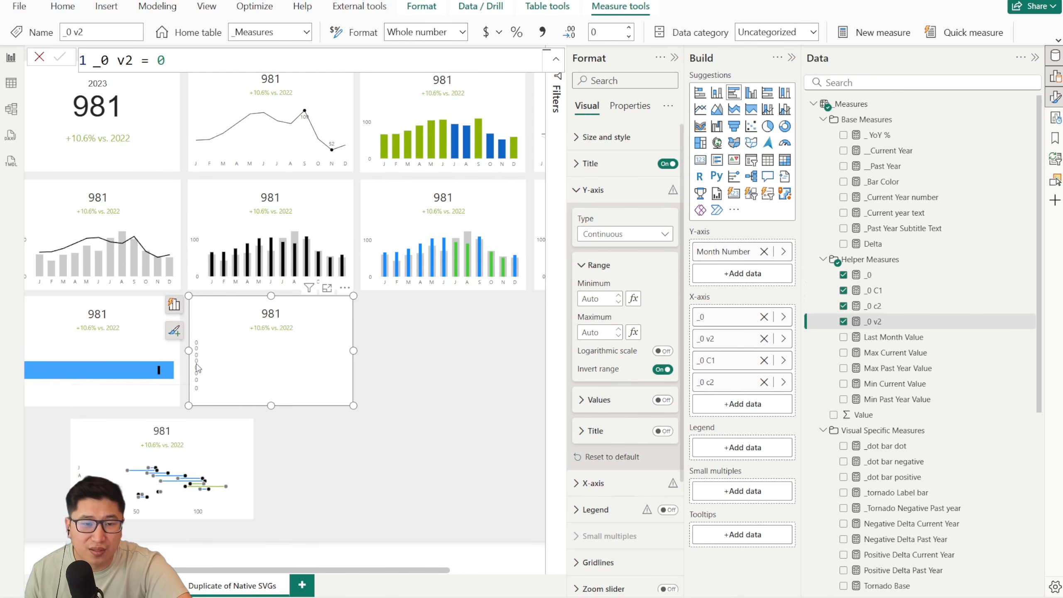
left_click(593, 190)
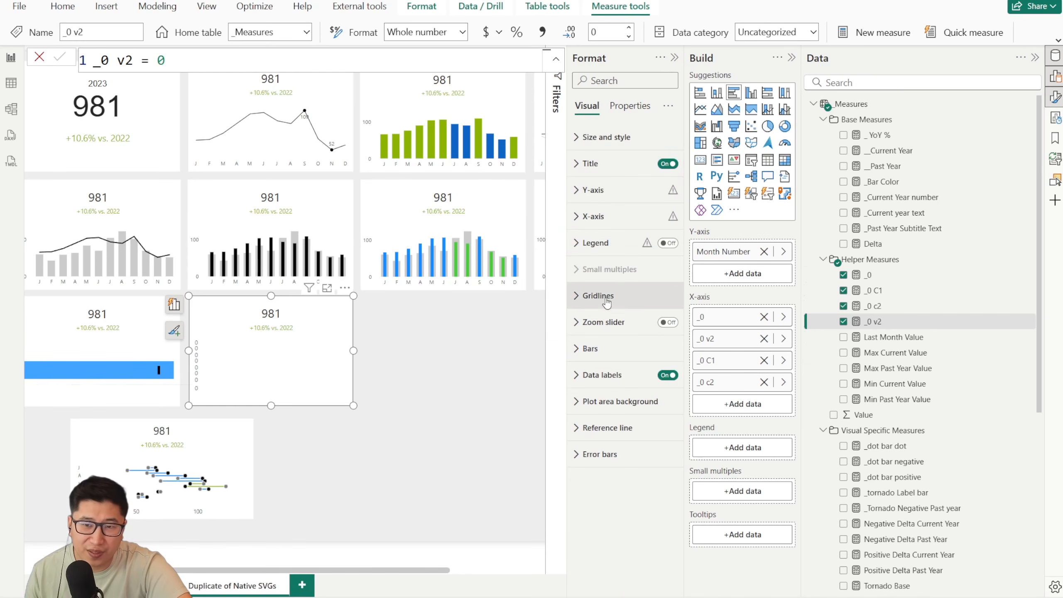
Set the data label value of series _0 in the third-row bar chart to the Month Letter field.
left_click(606, 377)
left_click(611, 251)
left_click(602, 275)
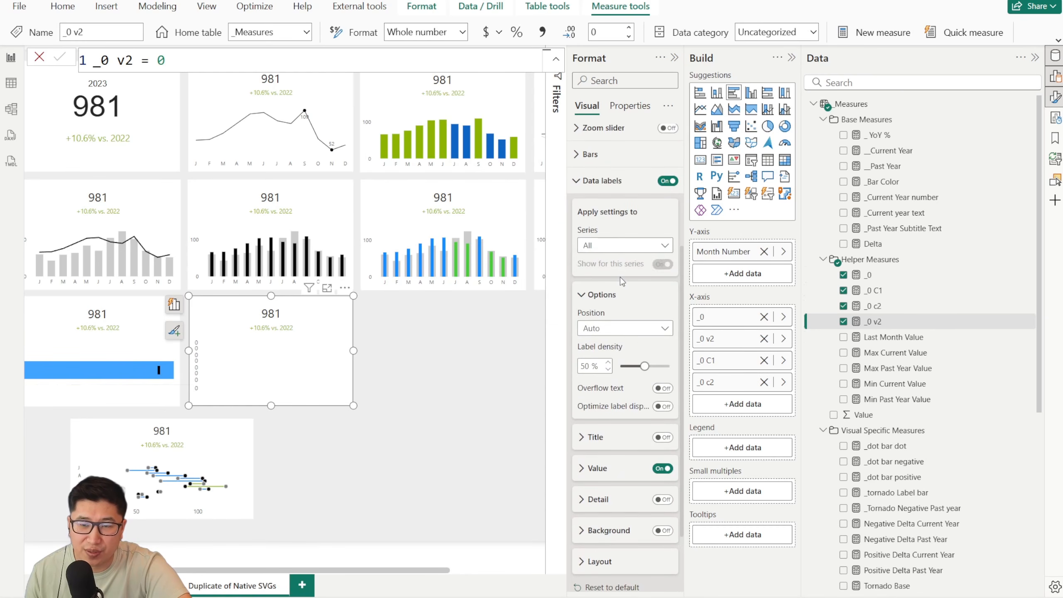
scroll(625, 364, "down", 2)
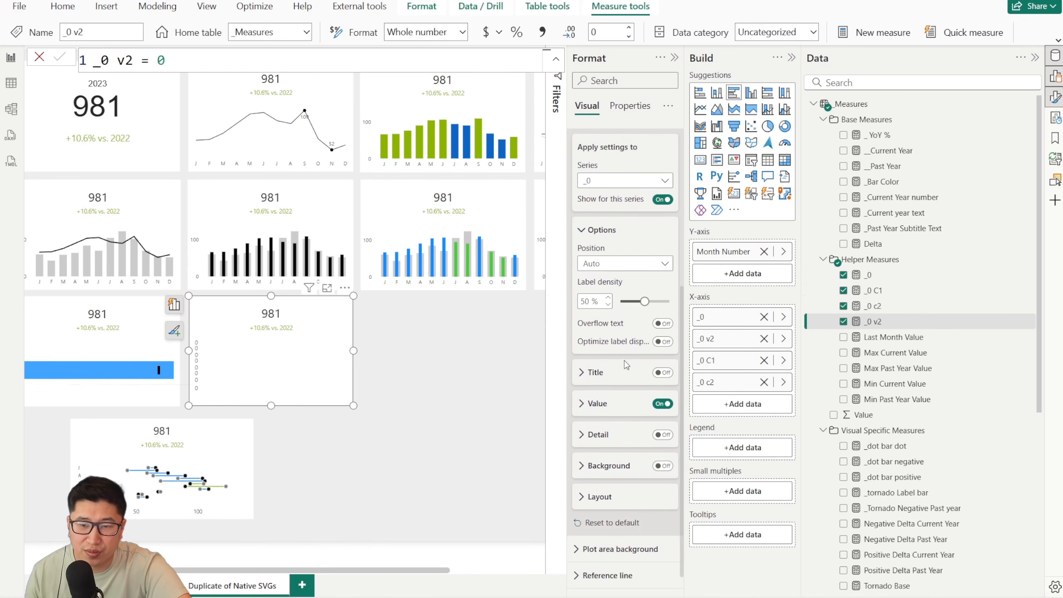
left_click(598, 403)
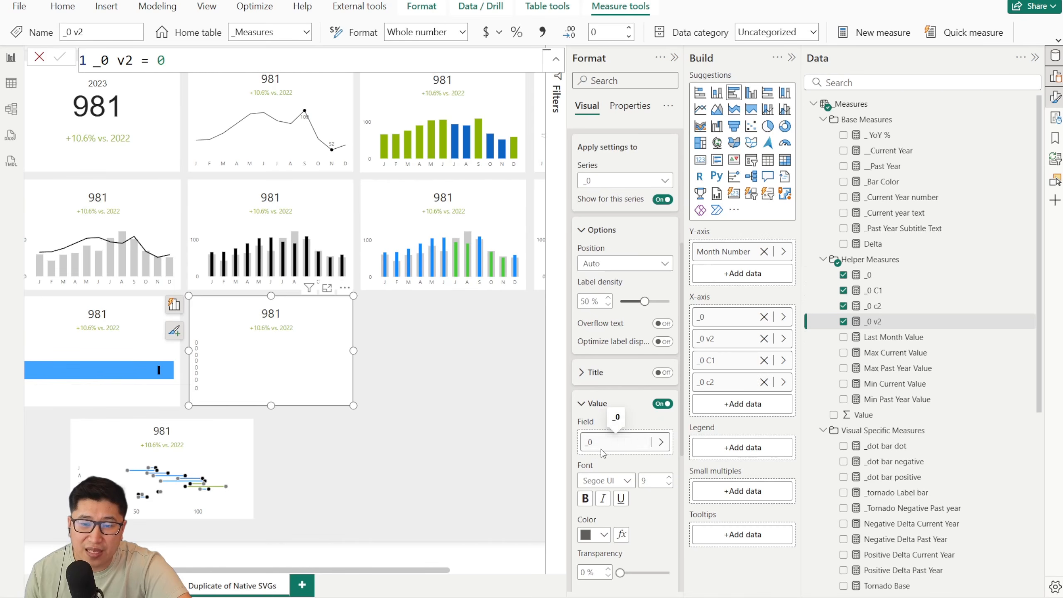
scroll(649, 358, "down", 2)
scroll(649, 359, "up", 4)
scroll(651, 364, "down", 4)
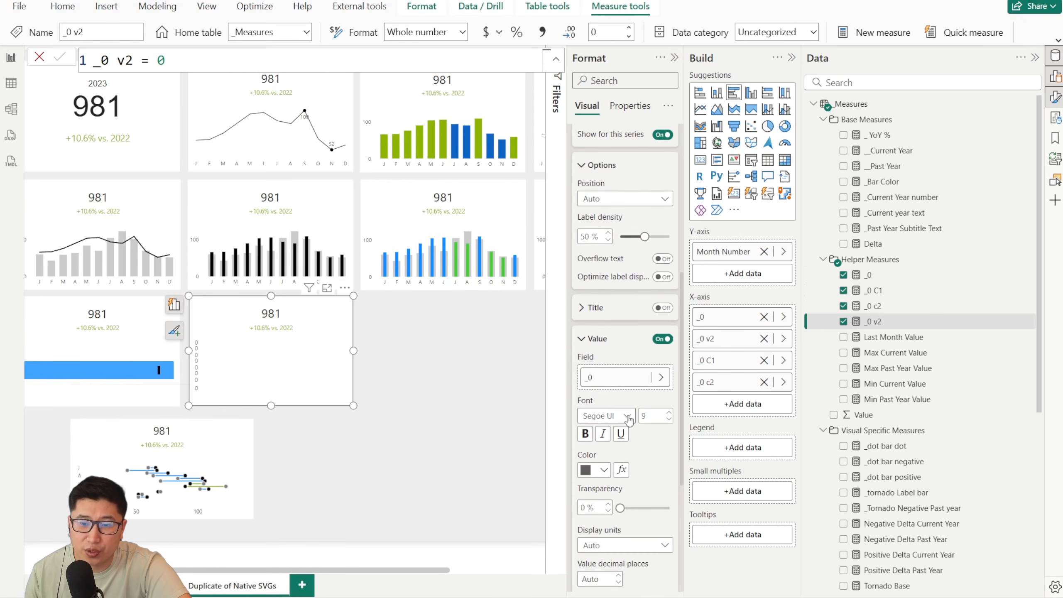
left_click(660, 379)
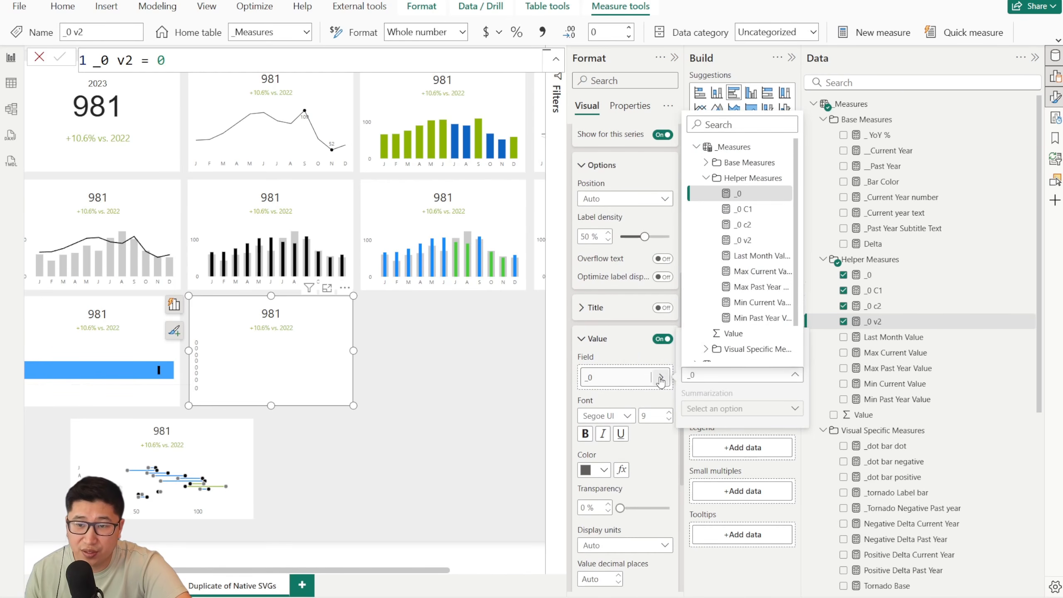
scroll(740, 293, "down", 5)
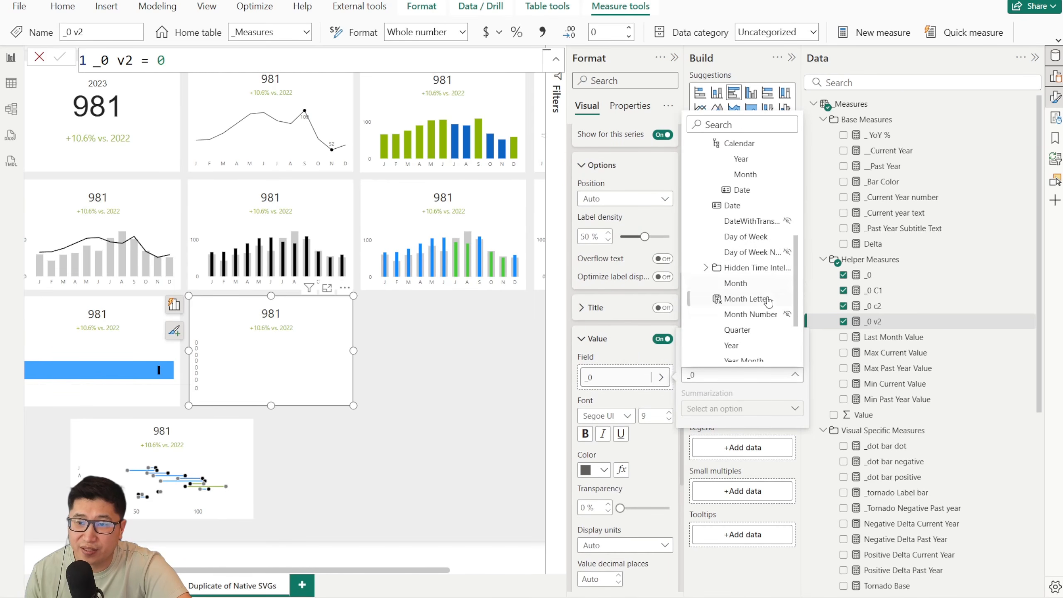
left_click(745, 314)
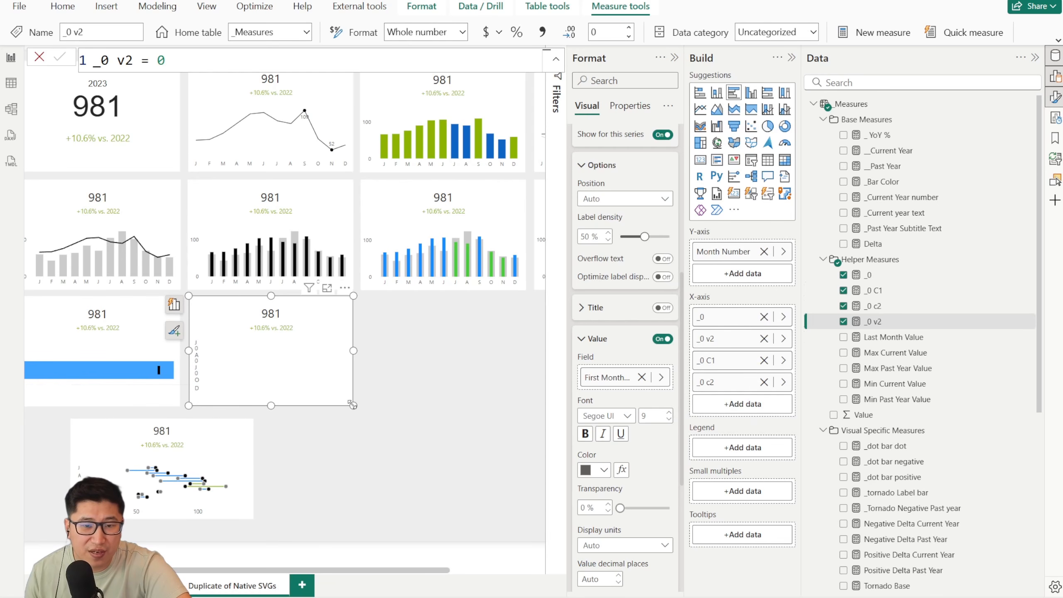
mouse_move(353, 404)
left_mouse_down()
mouse_move(506, 534)
mouse_move(400, 399)
mouse_move(358, 411)
left_mouse_up()
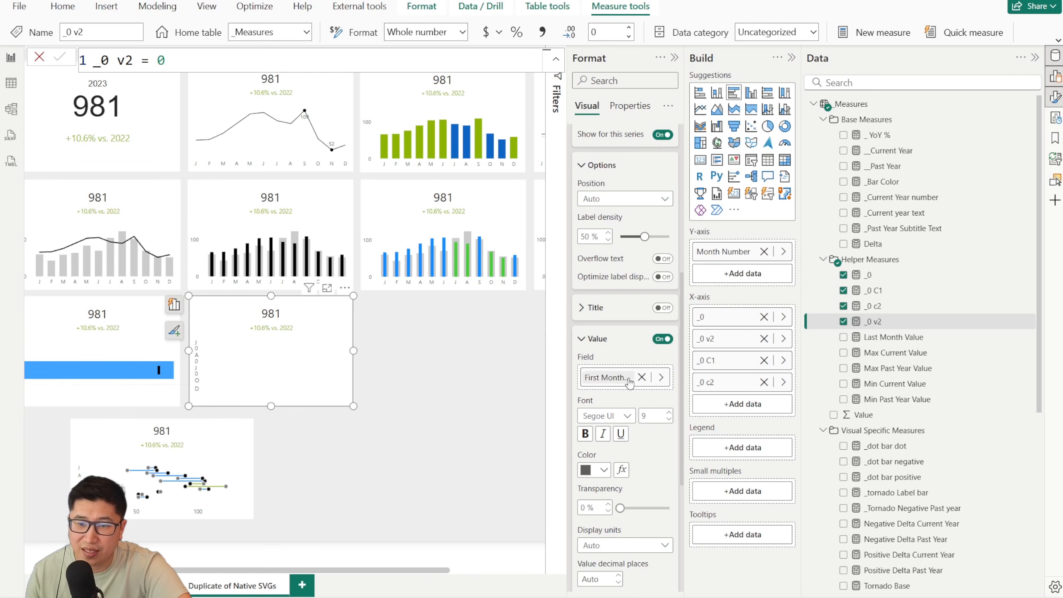
Hide the data labels for series _0 v2, _0 C1 and _0 c2 in the third-row bar chart.
left_click(595, 340)
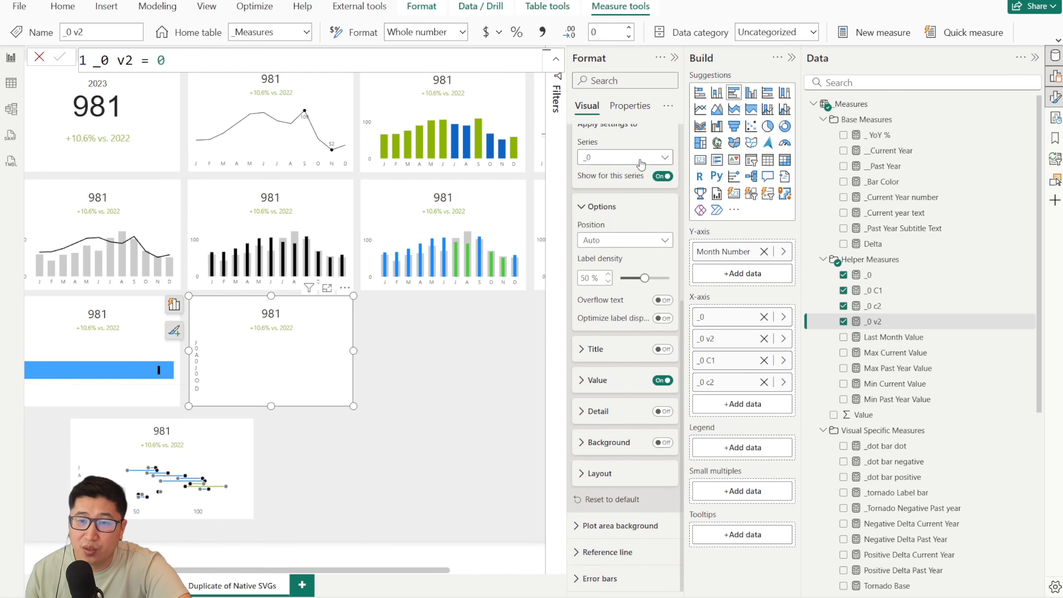
scroll(628, 260, "up", 4)
left_click(628, 288)
left_click(622, 333)
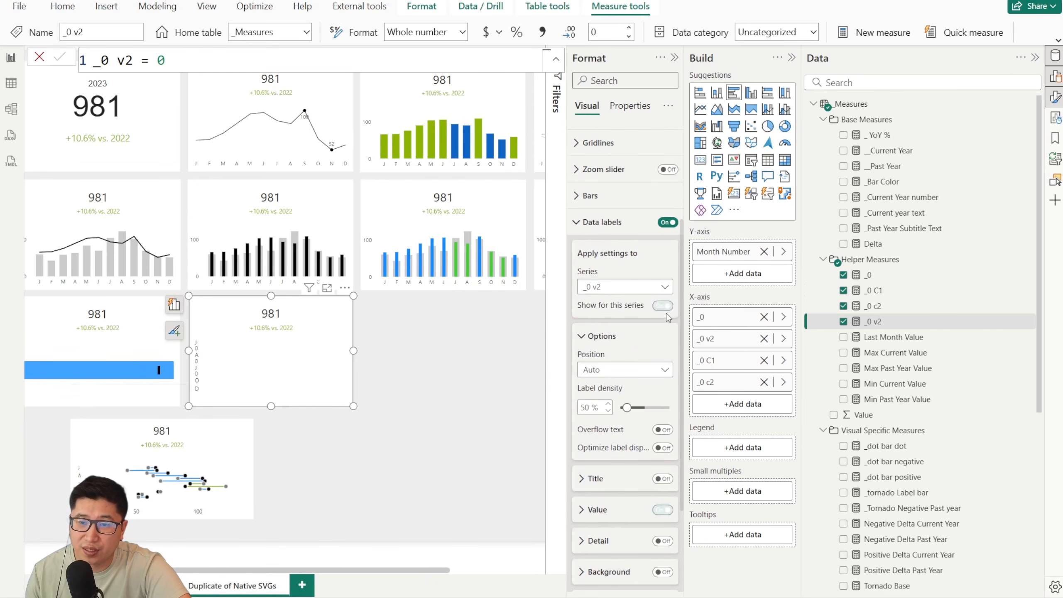
left_click(630, 291)
left_click(615, 349)
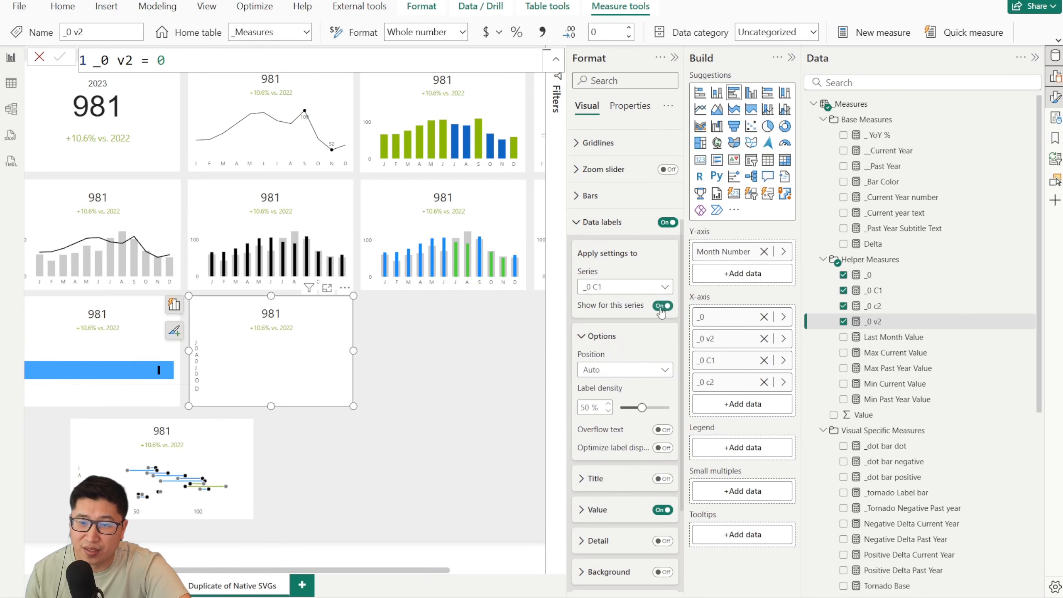
left_click(641, 289)
left_click(615, 364)
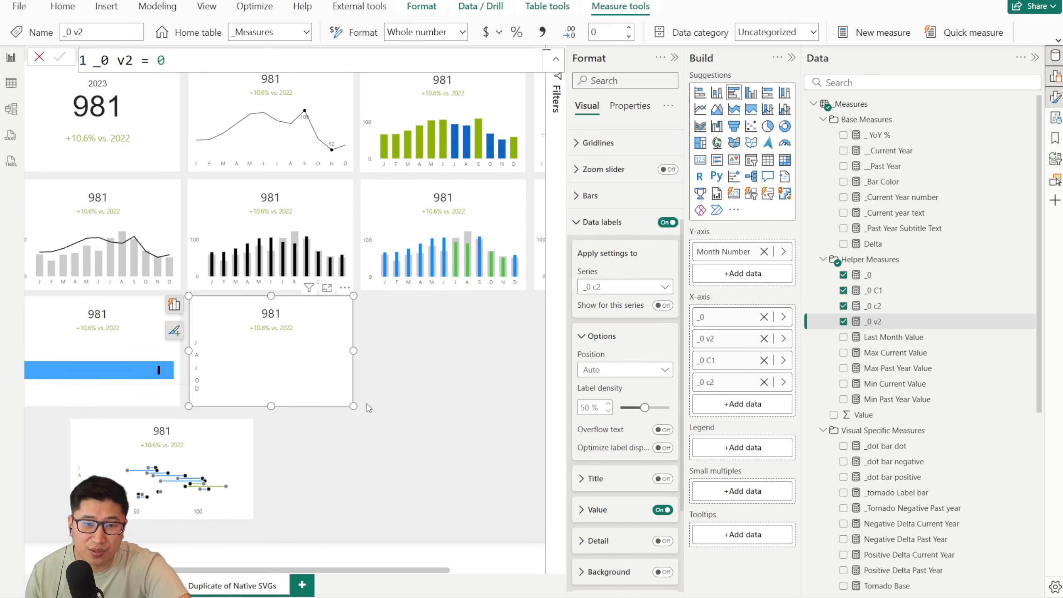
Enlarge the third-row bar chart to check its month labels and shrink it back to card size.
left_click_drag(354, 406, 510, 536)
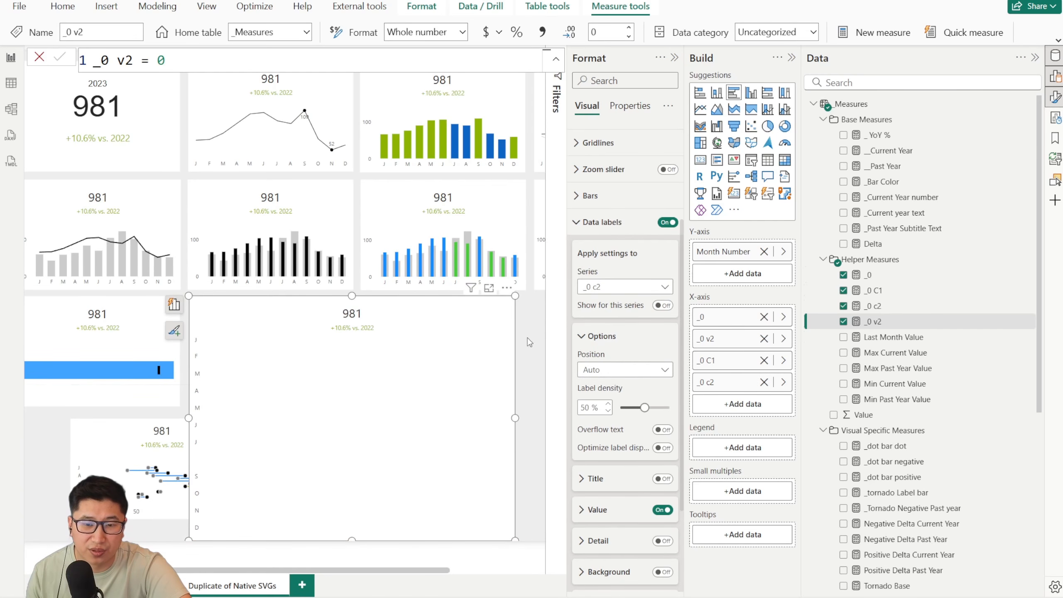
mouse_move(518, 296)
left_mouse_down()
mouse_move(515, 275)
mouse_move(515, 327)
mouse_move(514, 300)
left_mouse_up()
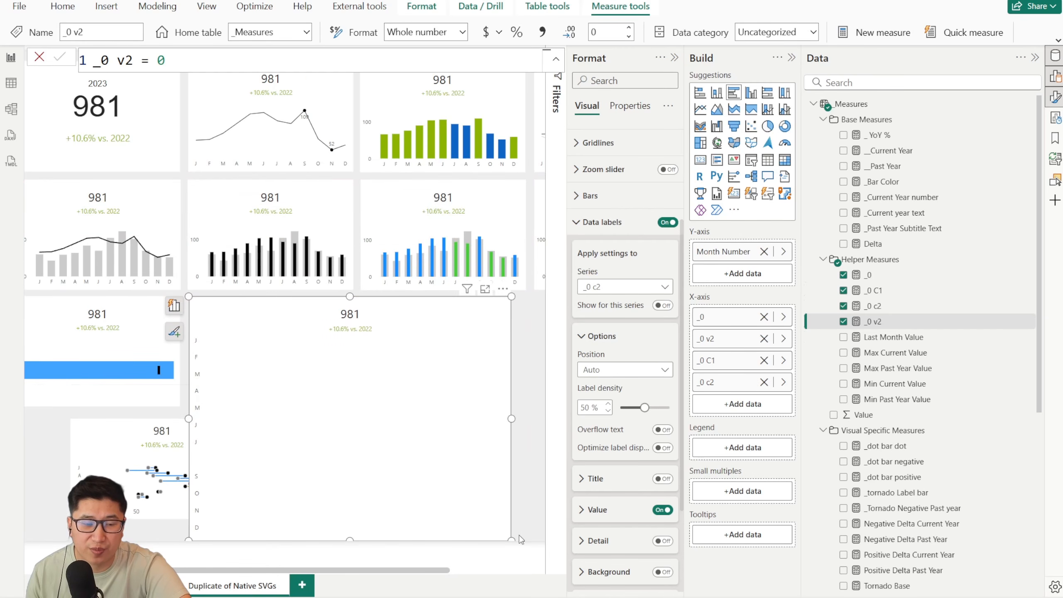
left_click_drag(510, 540, 352, 405)
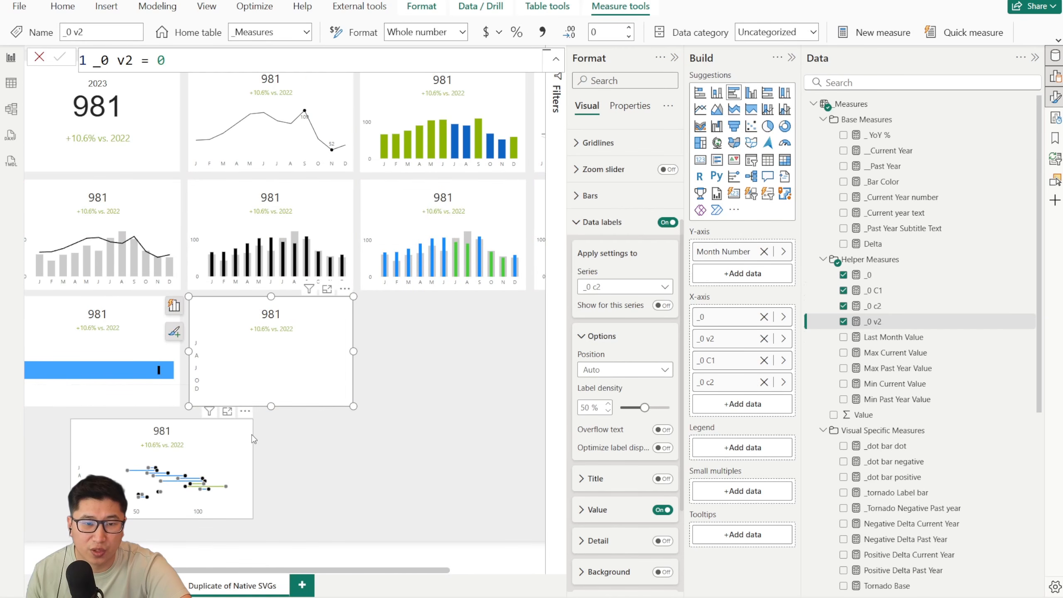
Enlarge the reference dumbbell chart below to examine its dots and connecting lines, shrink it, and reselect the third-row bar chart.
left_click(251, 421)
left_click_drag(253, 419, 277, 428)
left_click(269, 328)
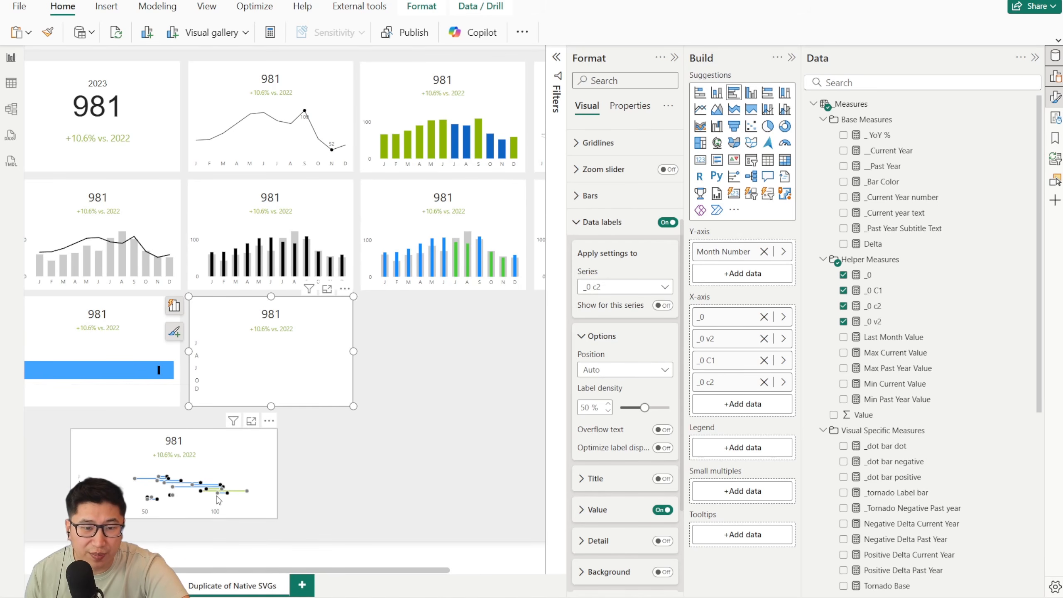
left_click(272, 440)
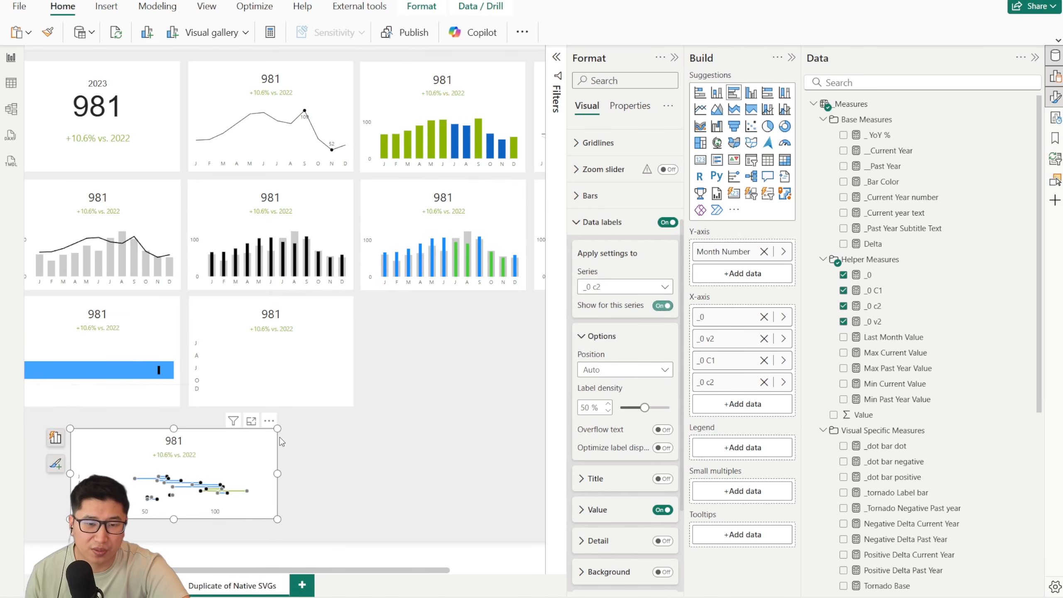
left_click_drag(277, 430, 450, 247)
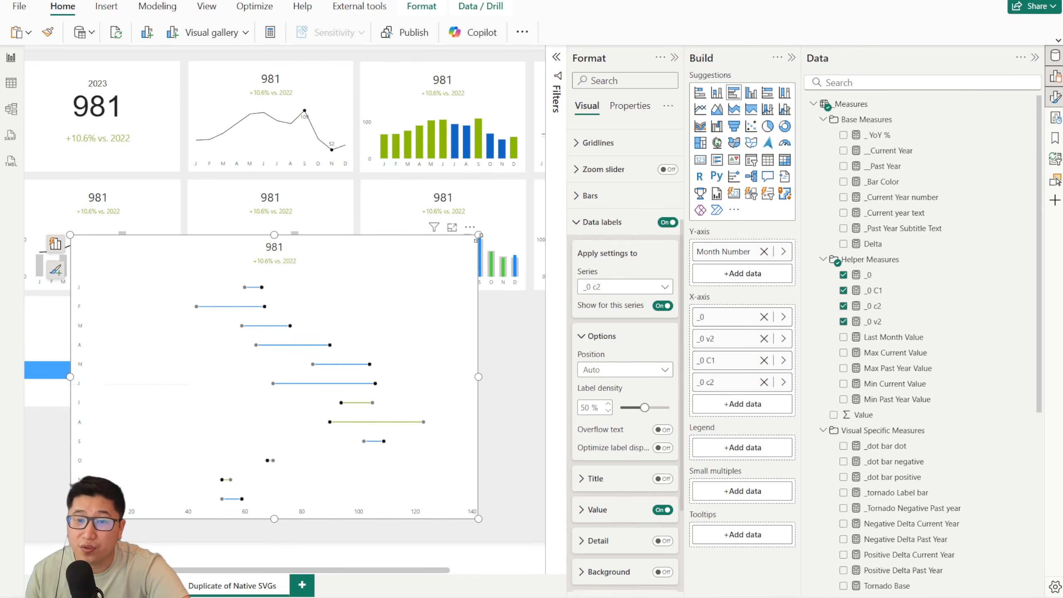
left_click_drag(478, 235, 340, 440)
left_click(341, 322)
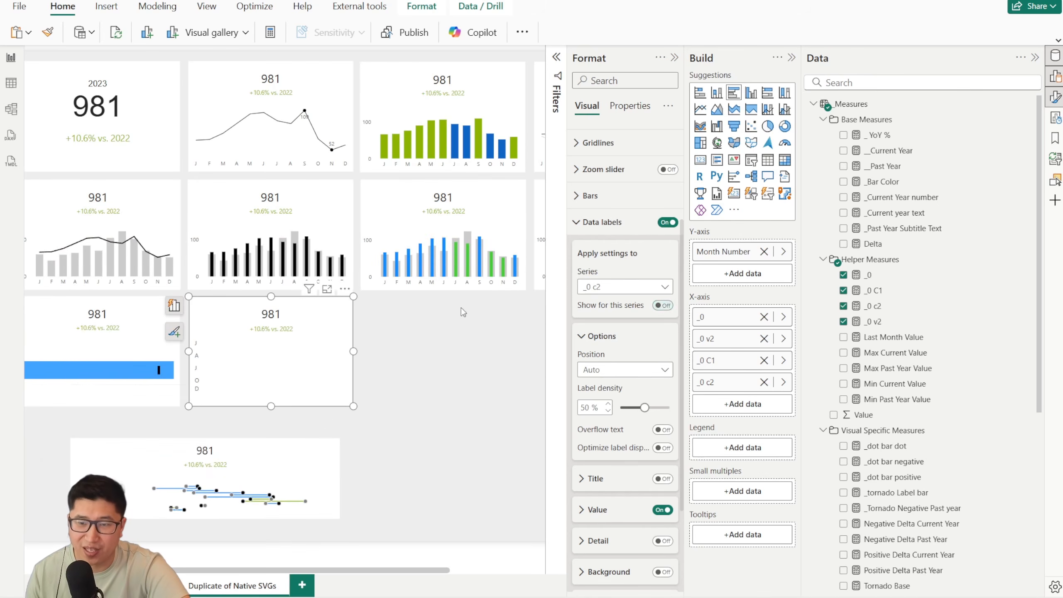
Set the space between series to 100% and turn on Overlap for the third-row chart's bars.
left_click(602, 195)
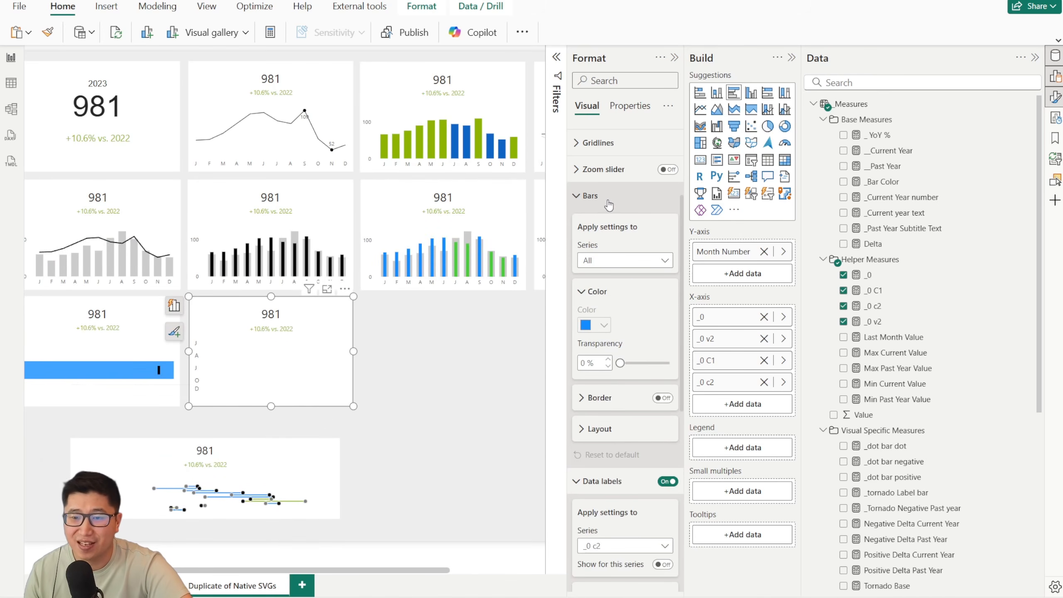
left_click(633, 432)
scroll(633, 432, "down", 3)
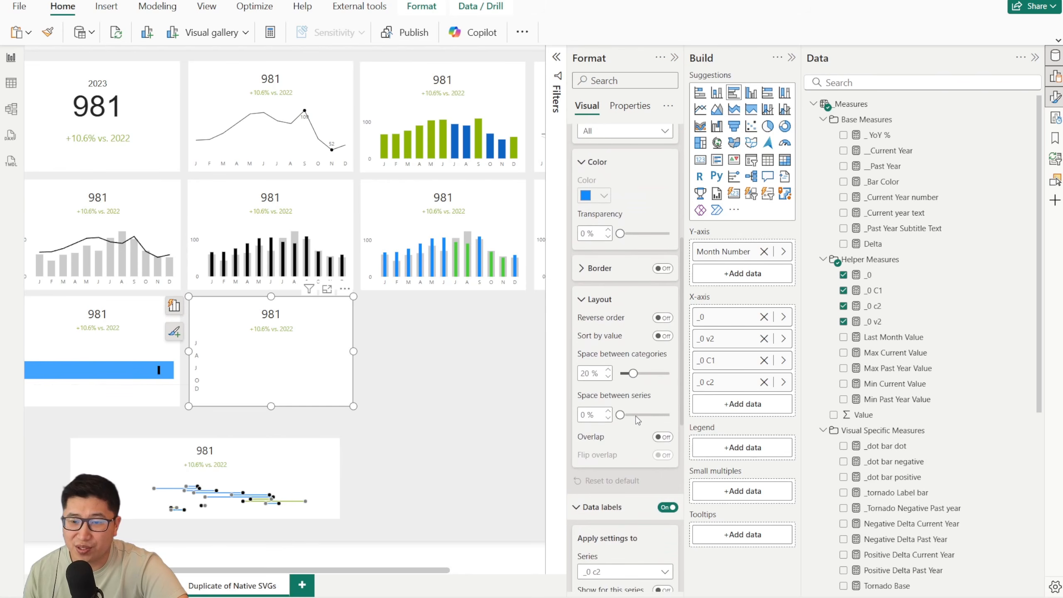
left_click_drag(620, 415, 669, 415)
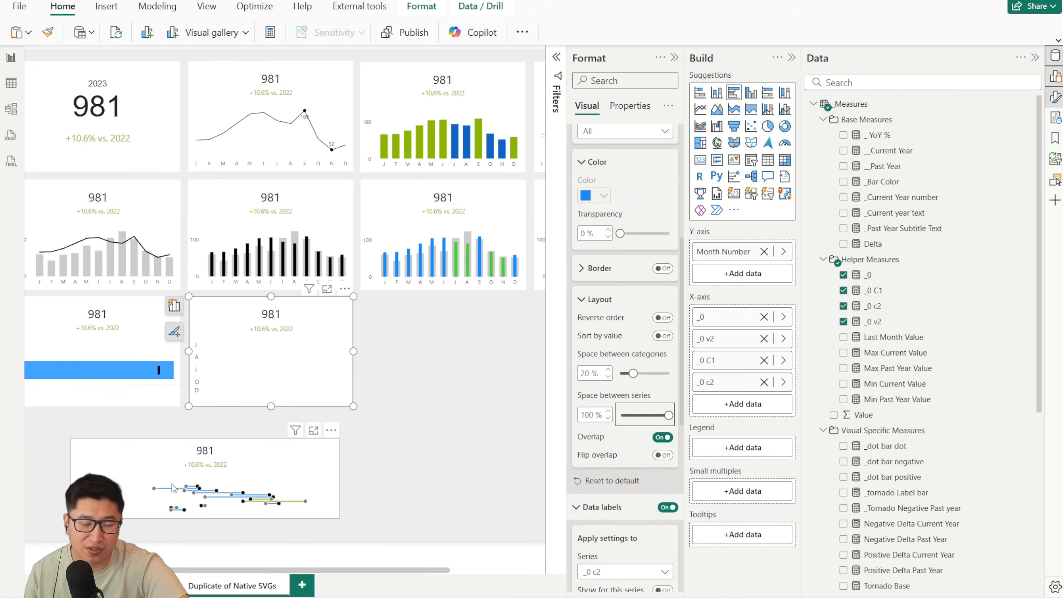
scroll(619, 255, "up", 5)
left_click(586, 268)
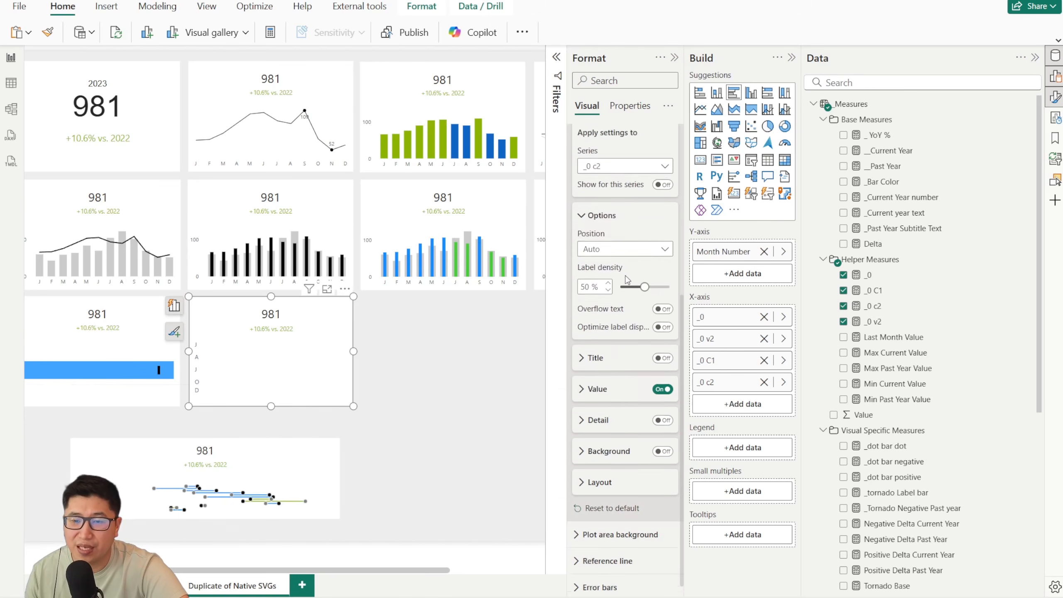
scroll(590, 251, "up", 5)
left_click(592, 221)
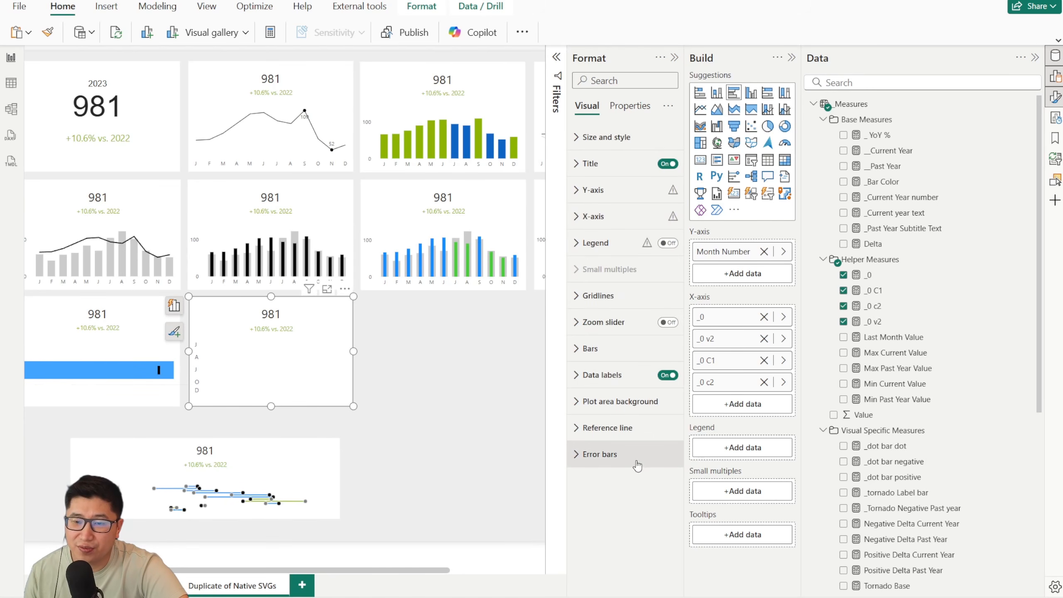
Add error bars to series _0 with __Past Year as both the upper and lower bound.
left_click(599, 454)
scroll(607, 309, "down", 4)
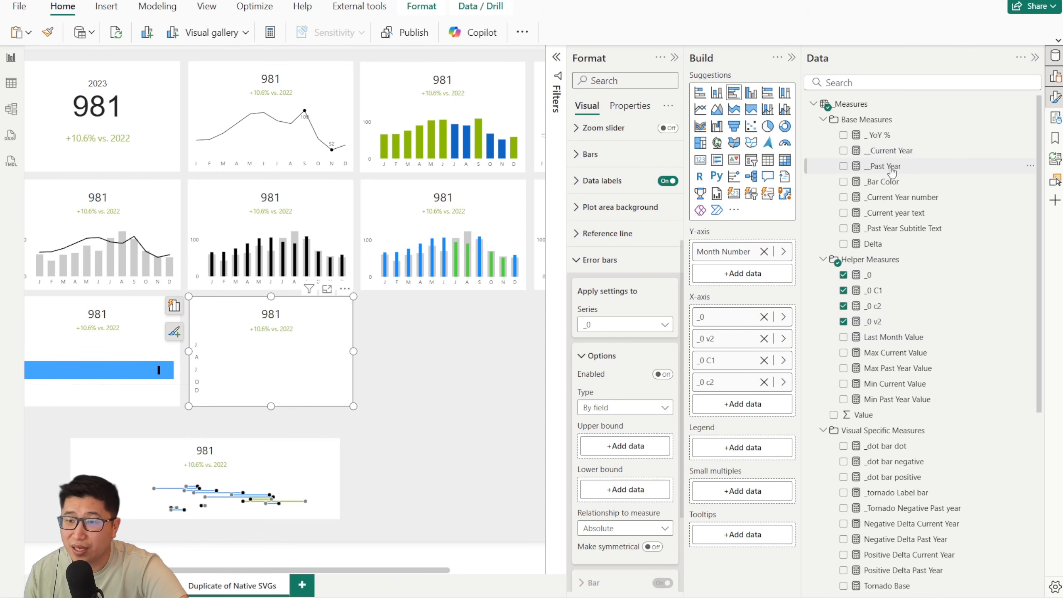
mouse_move(885, 166)
left_mouse_down()
mouse_move(605, 446)
mouse_move(625, 445)
mouse_move(641, 486)
left_mouse_up()
scroll(639, 472, "down", 3)
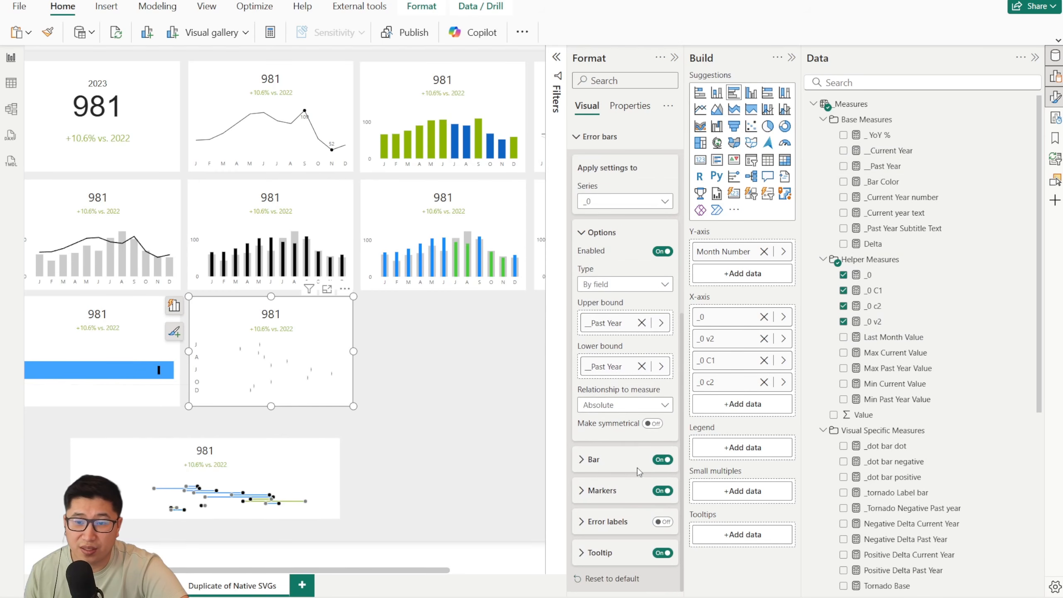
Give the error bars of series _0 round markers and a light grey bar colour.
left_click(601, 491)
scroll(611, 468, "down", 2)
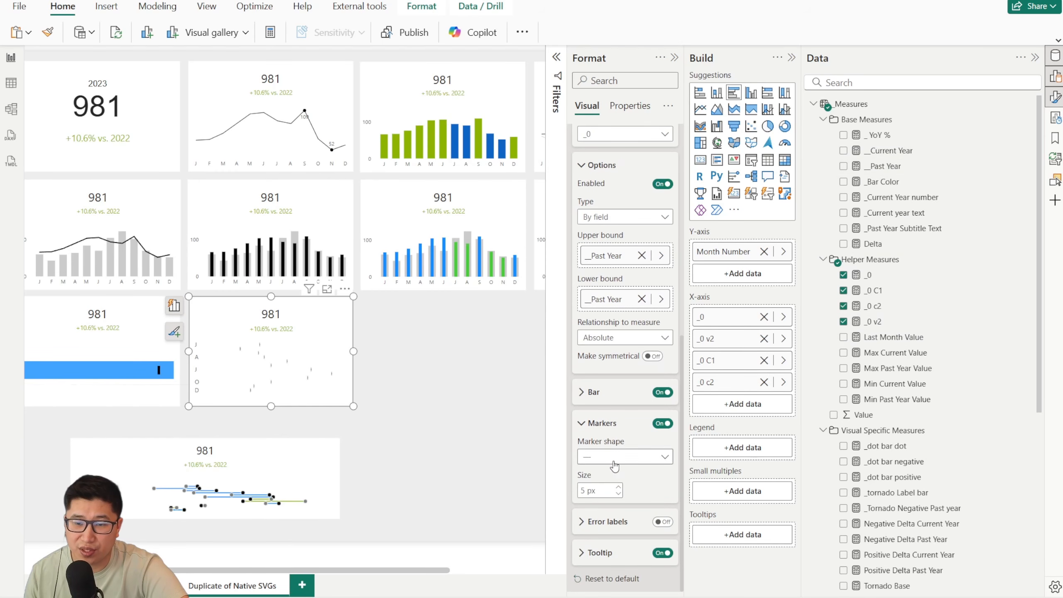
left_click(614, 459)
left_click(593, 477)
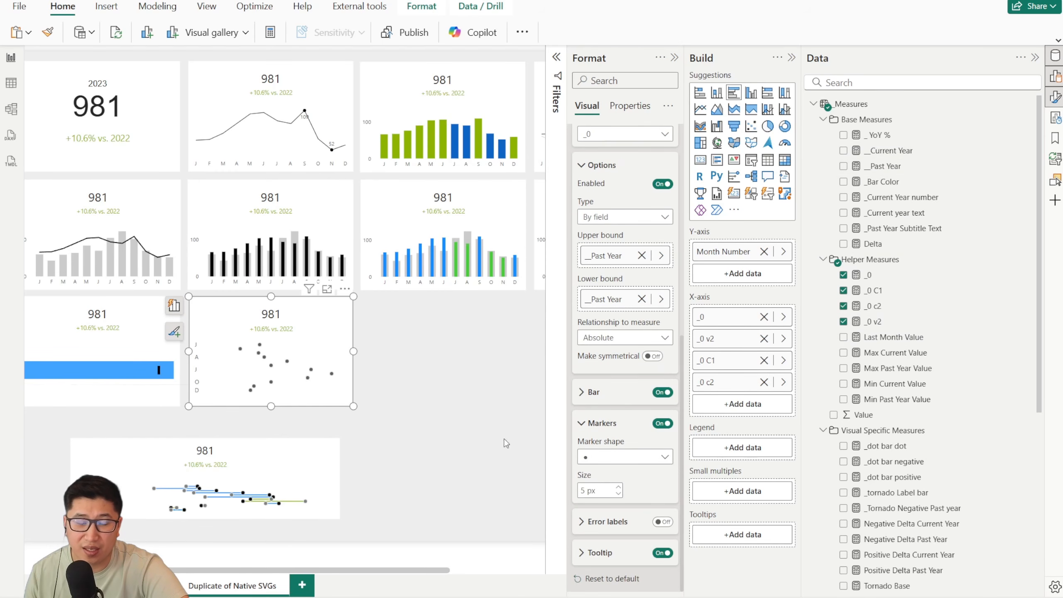
left_click(598, 395)
left_click(602, 444)
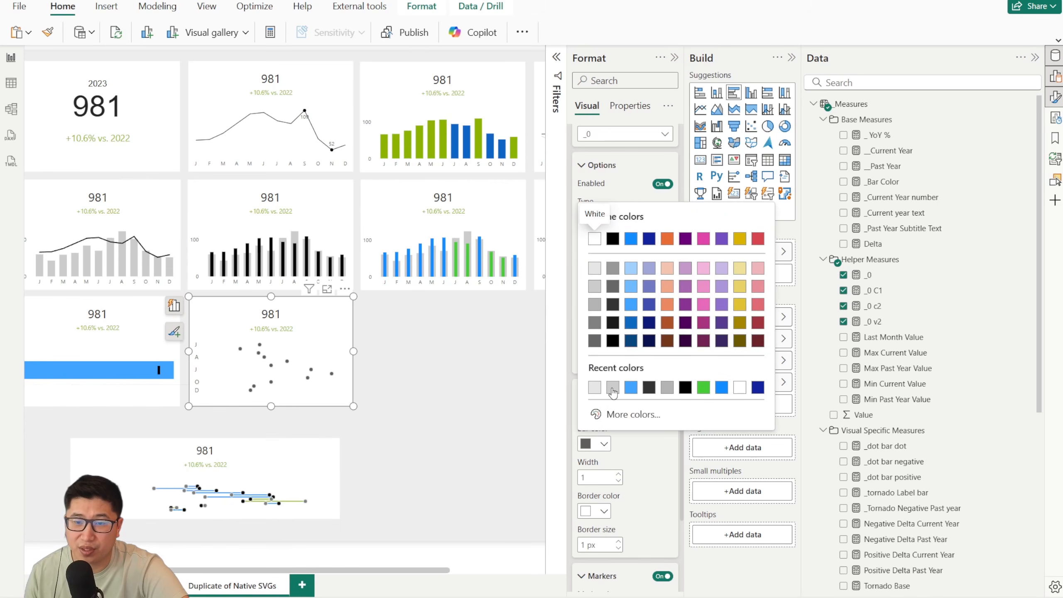
left_click(594, 393)
left_click(602, 444)
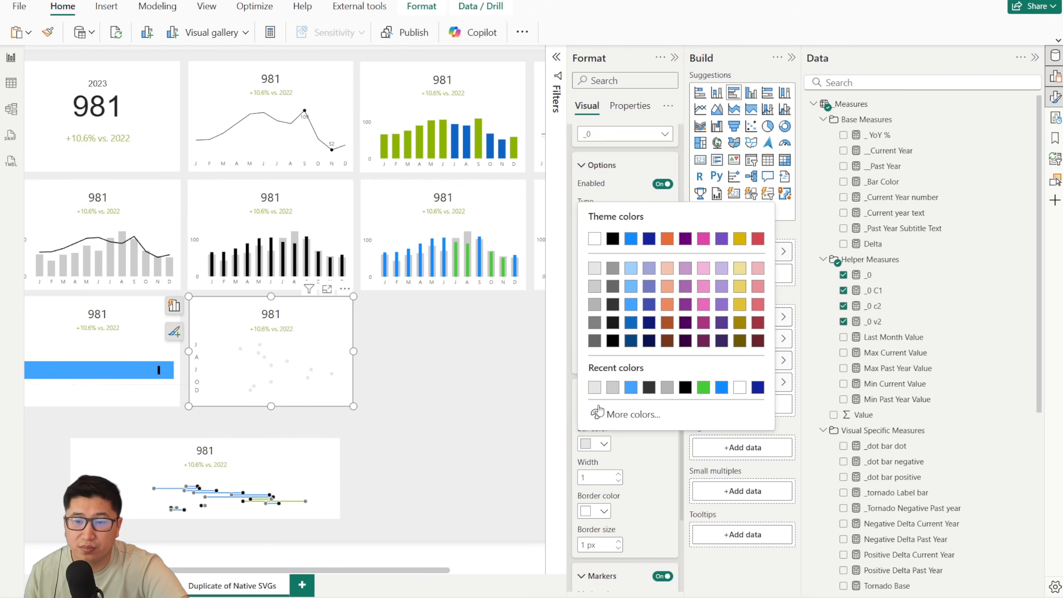
left_click(605, 392)
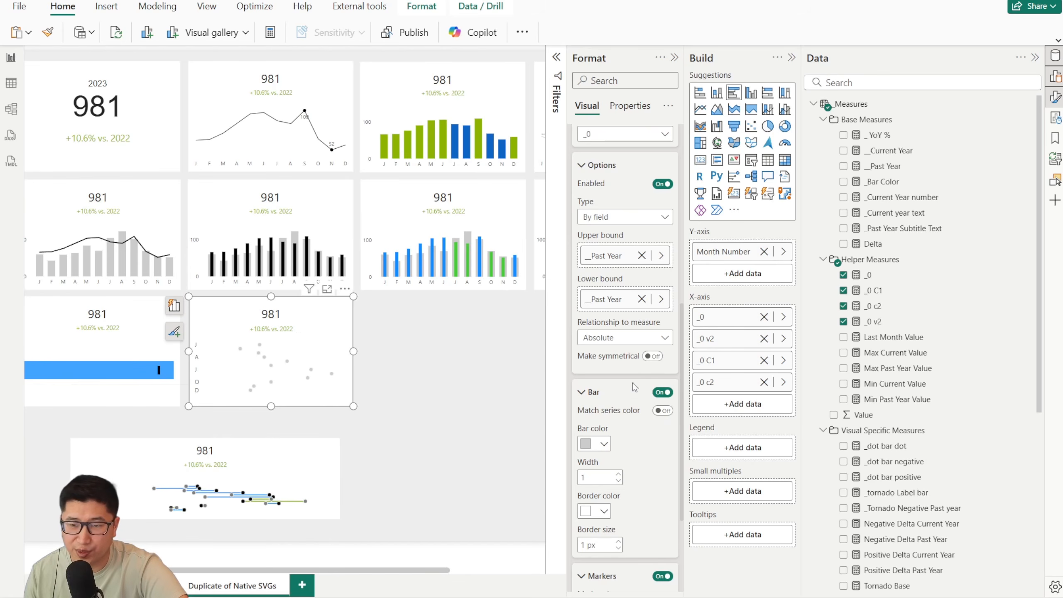
Enable error bars for series _0 v2 with __Current Year as both the upper and lower bound.
scroll(624, 293, "up", 3)
left_click(618, 263)
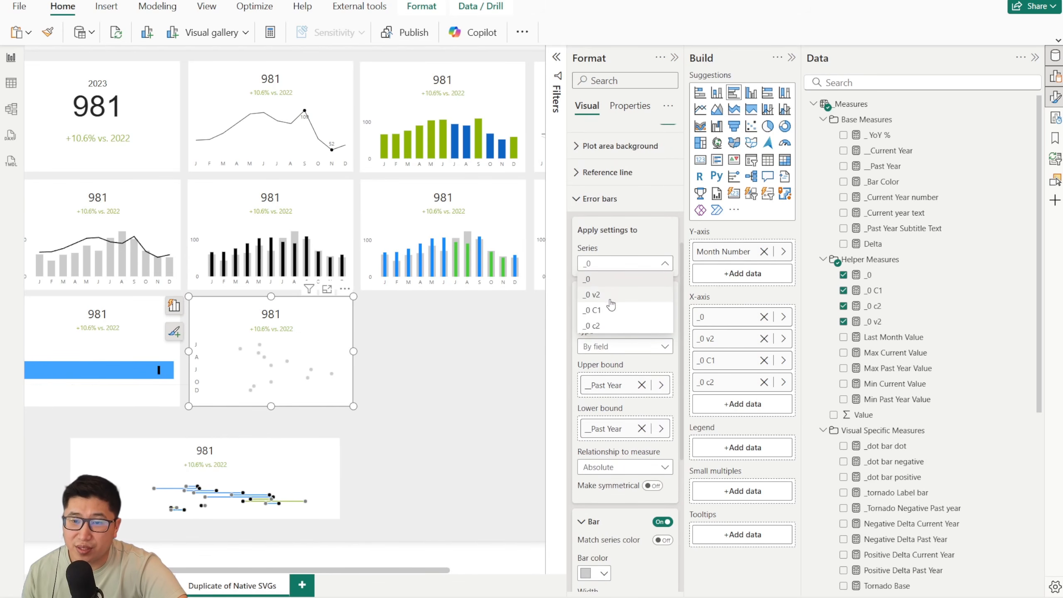
left_click(610, 298)
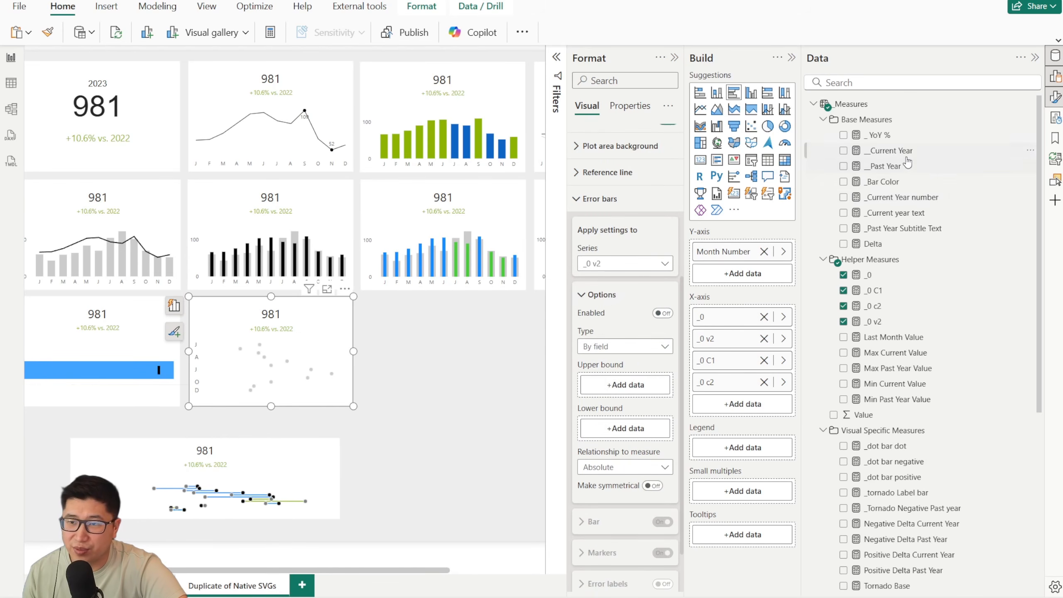
left_click_drag(907, 163, 663, 363)
left_click_drag(896, 163, 625, 428)
left_click(662, 313)
scroll(634, 354, "down", 4)
scroll(634, 354, "down", 1)
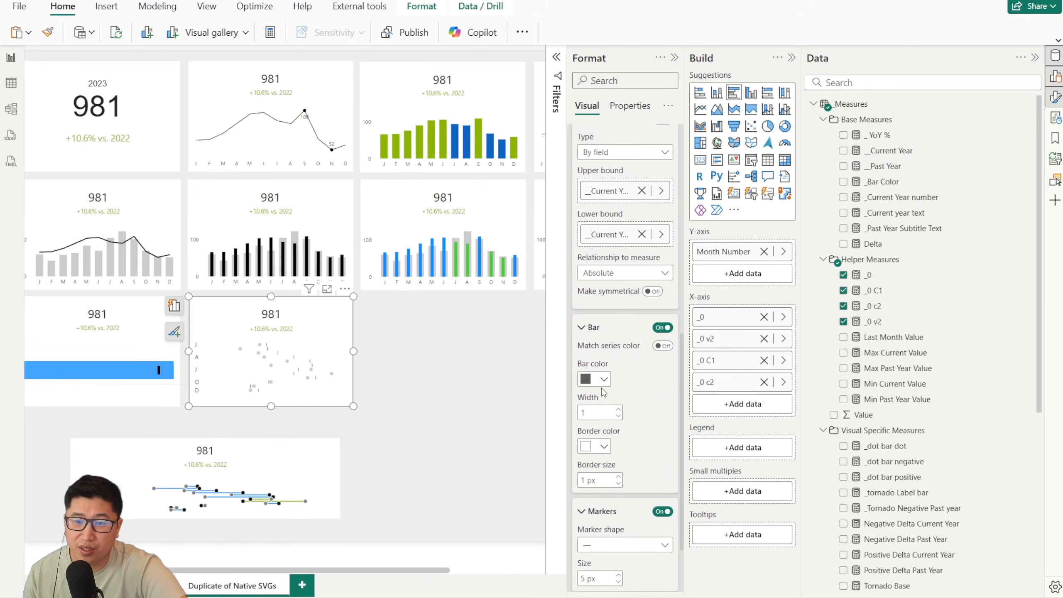
Set the error bar colour of series _0 v2 to dark grey.
left_click(603, 383)
left_click(648, 323)
scroll(641, 468, "down", 2)
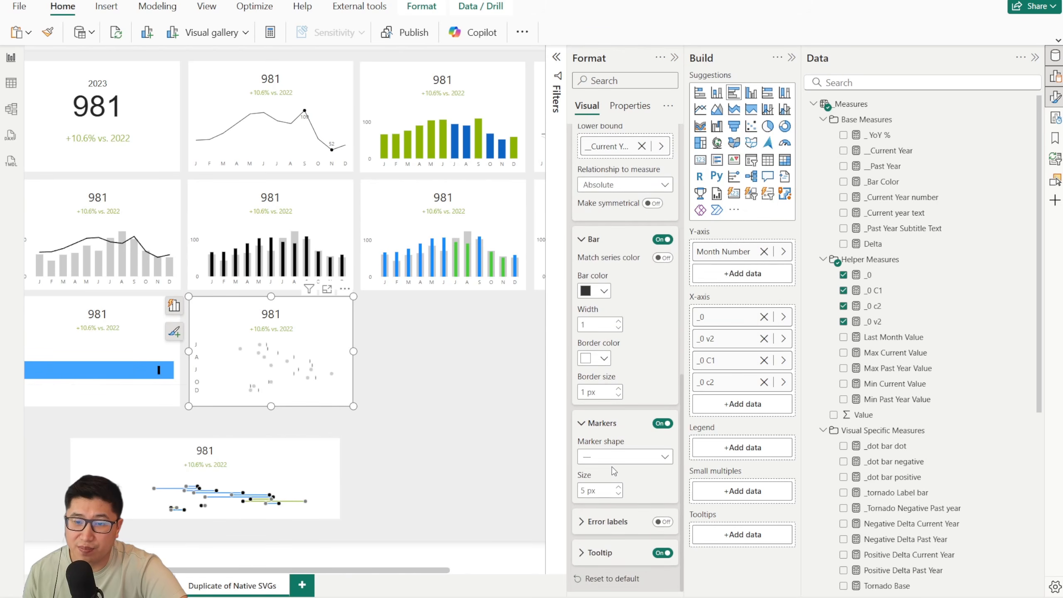
Give the error bars of series _0 v2 round markers.
left_click(625, 457)
left_click(599, 475)
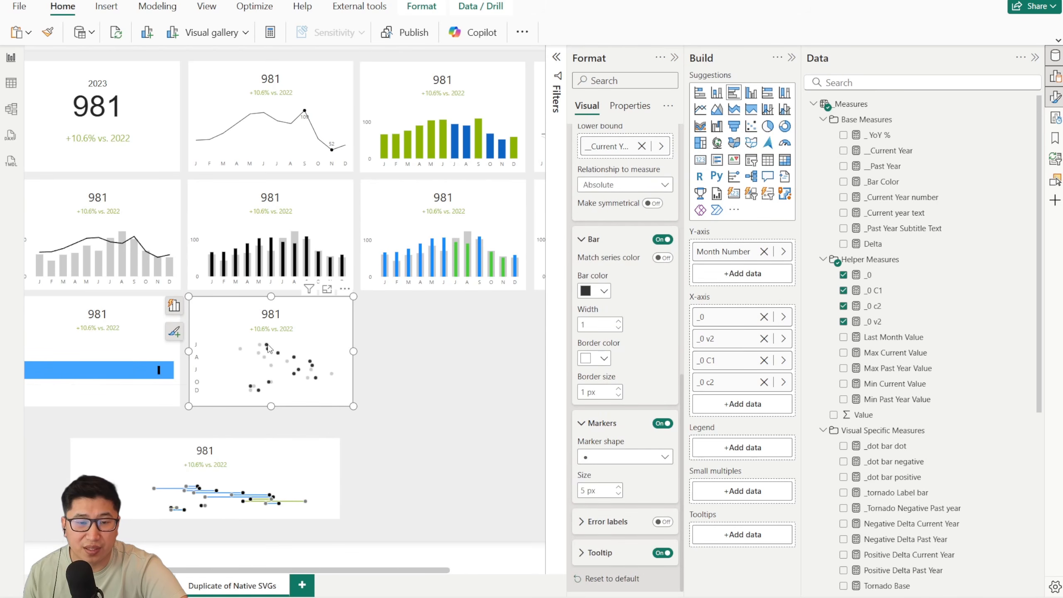
Enable error bars for series _0 C1 with Negative Delta Current Year as upper bound and Negative Delta Past Year as lower bound.
scroll(597, 291, "up", 7)
left_click(625, 239)
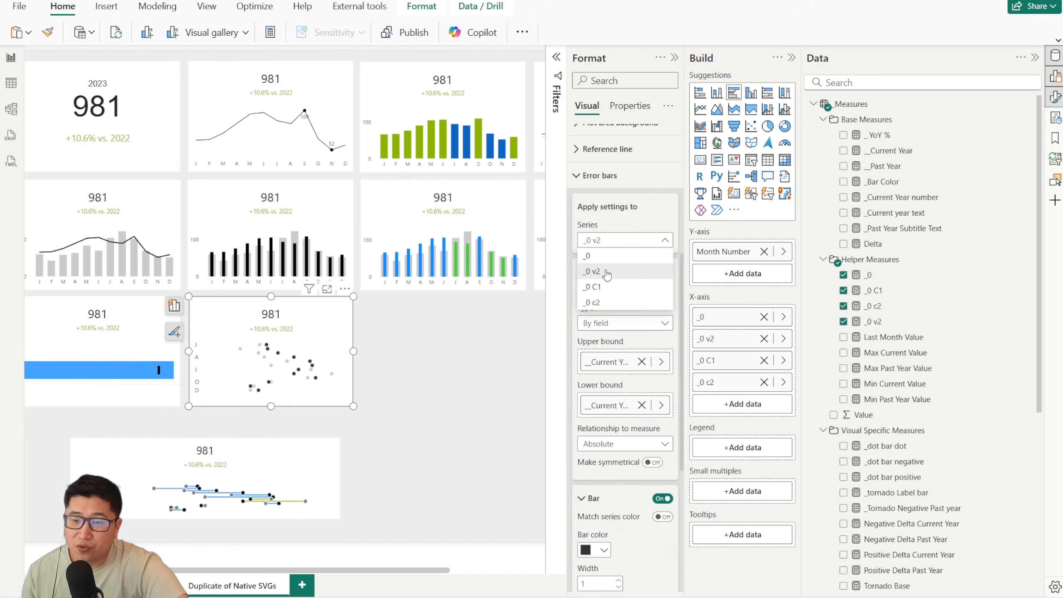
left_click(598, 285)
scroll(632, 339, "down", 1)
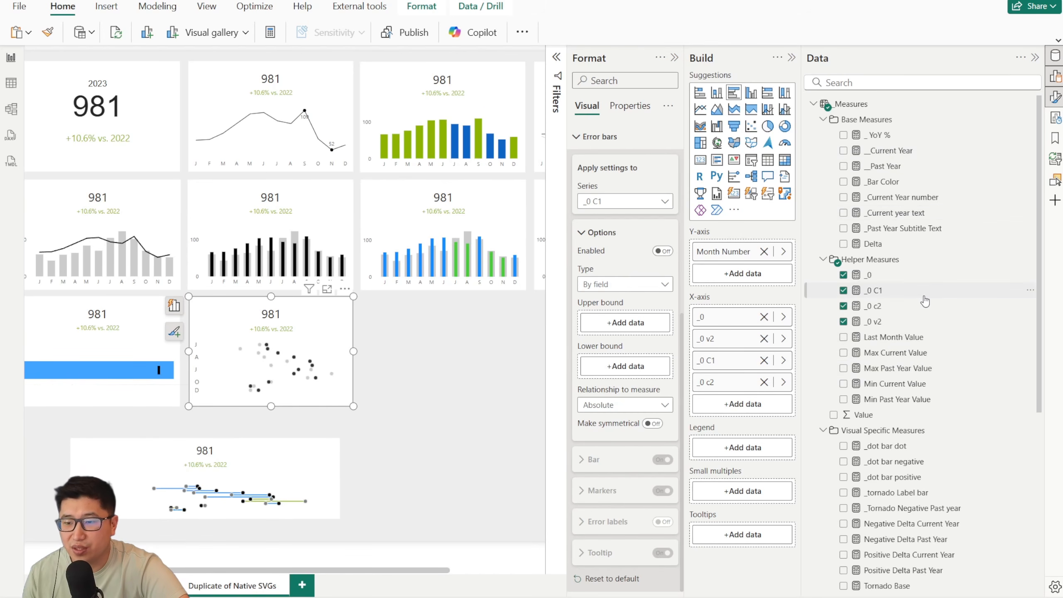
scroll(926, 295, "down", 3)
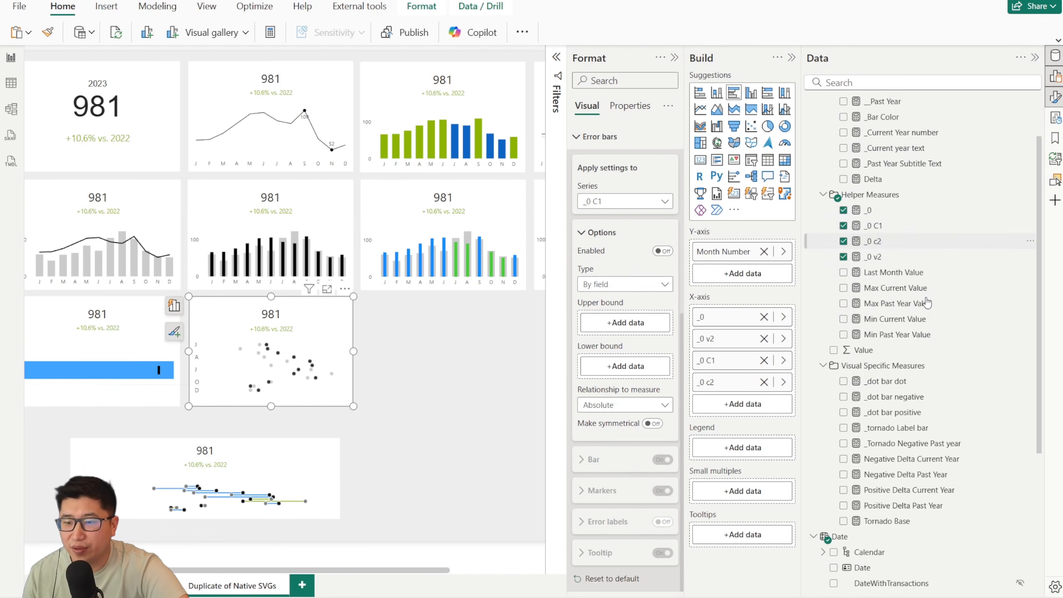
left_click(920, 460)
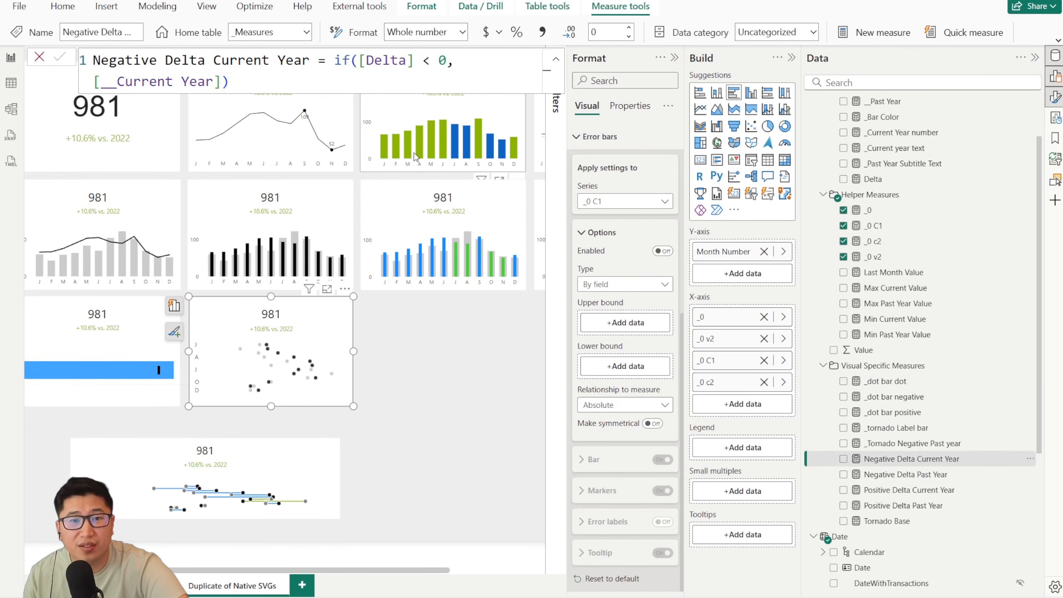
left_click_drag(347, 65, 456, 63)
left_click(476, 69)
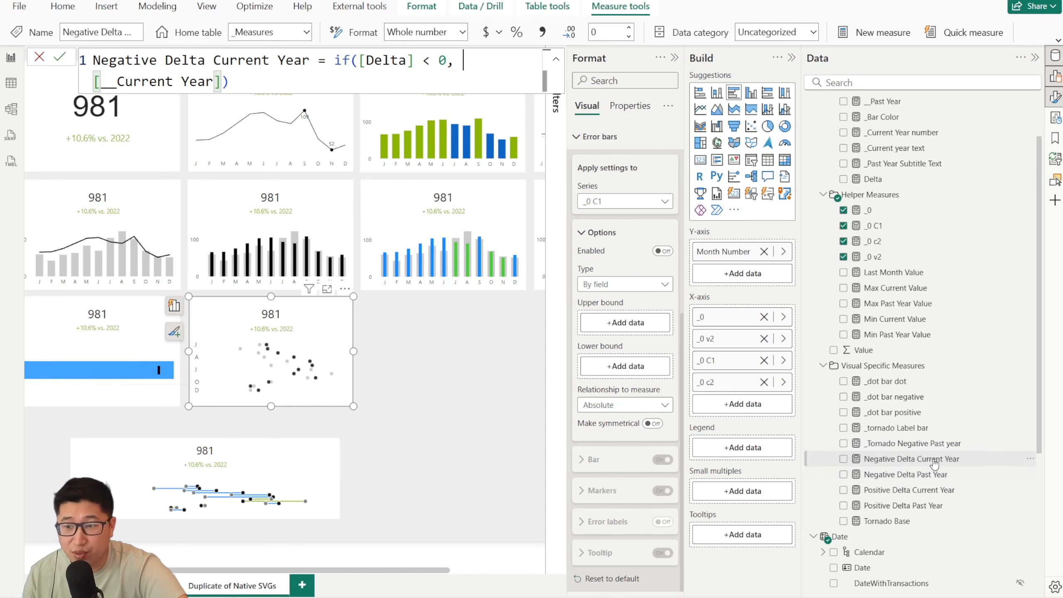
left_click(928, 475)
left_click_drag(916, 462, 625, 323)
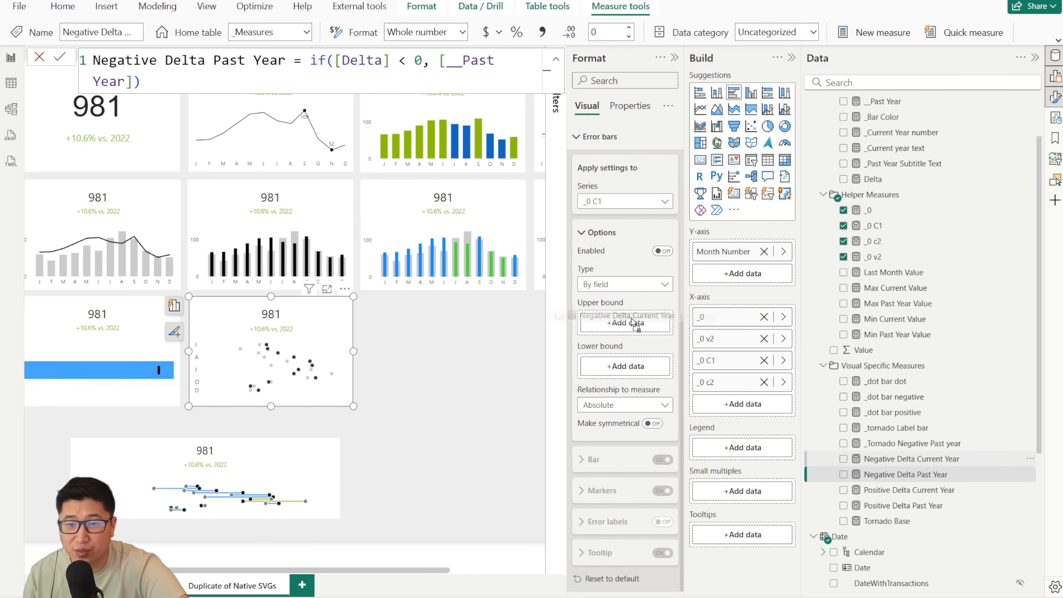
left_click_drag(938, 477, 611, 355)
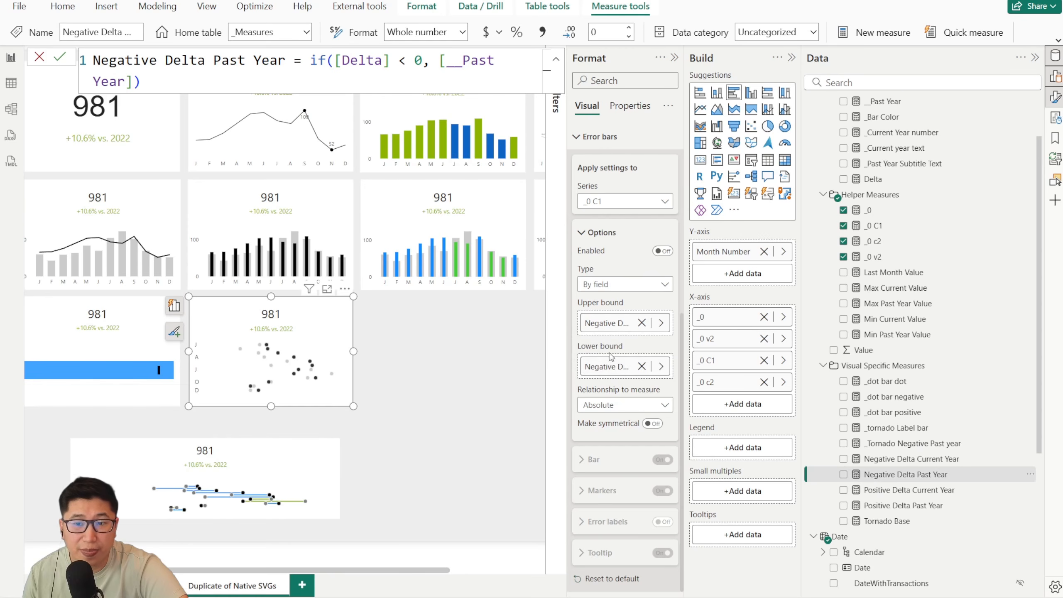
left_click(661, 253)
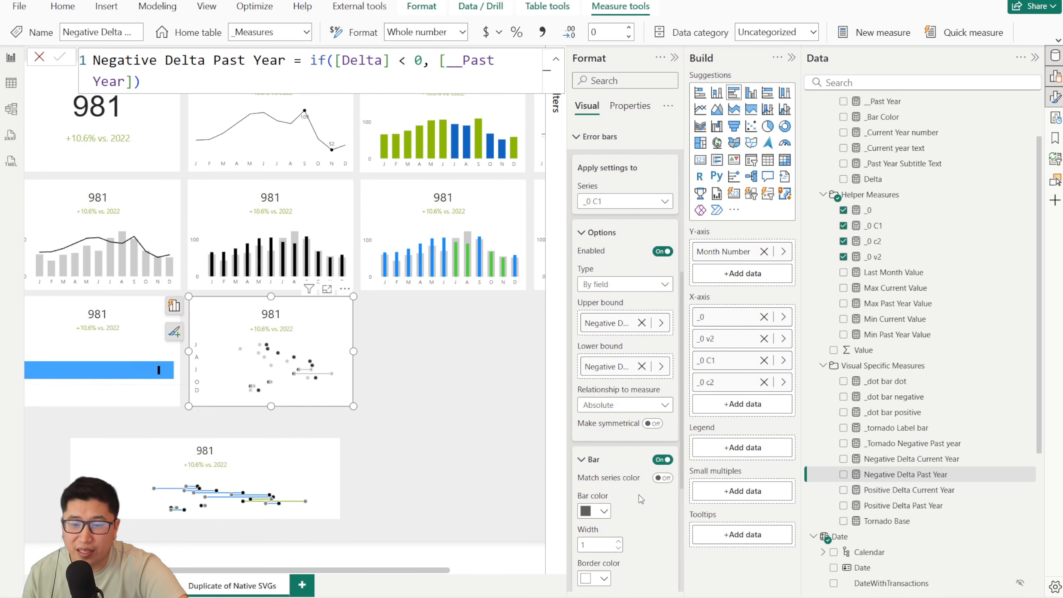
Colour the error bars of series _0 C1 green and turn off their markers.
scroll(642, 494, "down", 3)
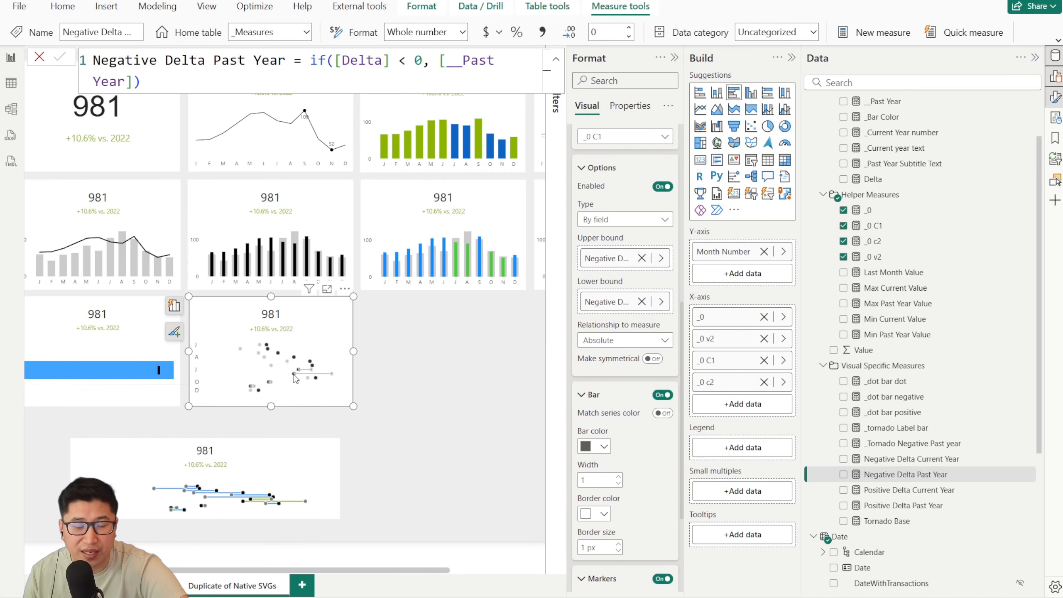
left_click(603, 446)
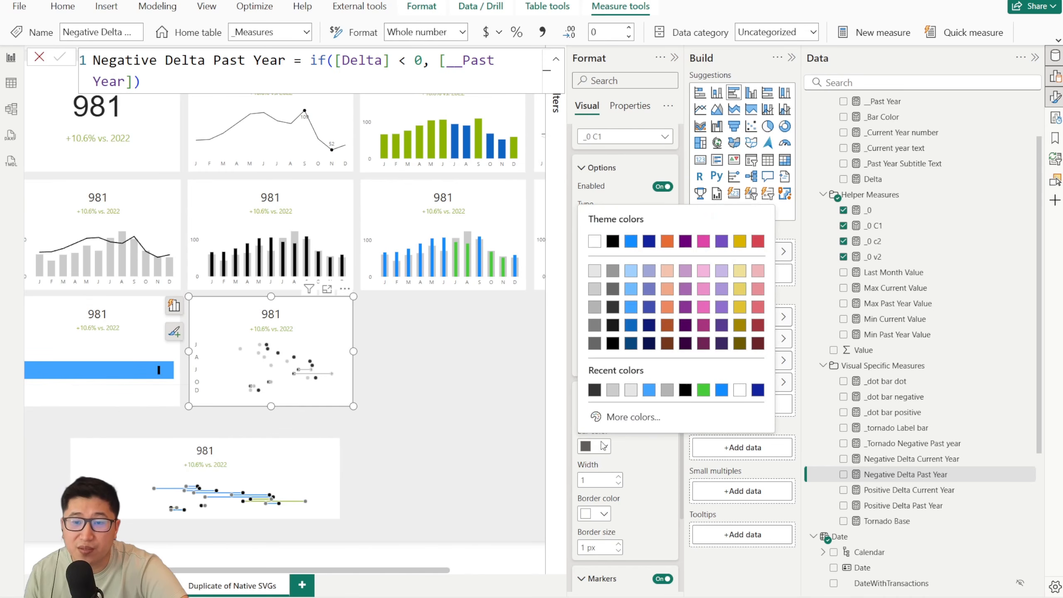
left_click(701, 400)
scroll(640, 473, "down", 5)
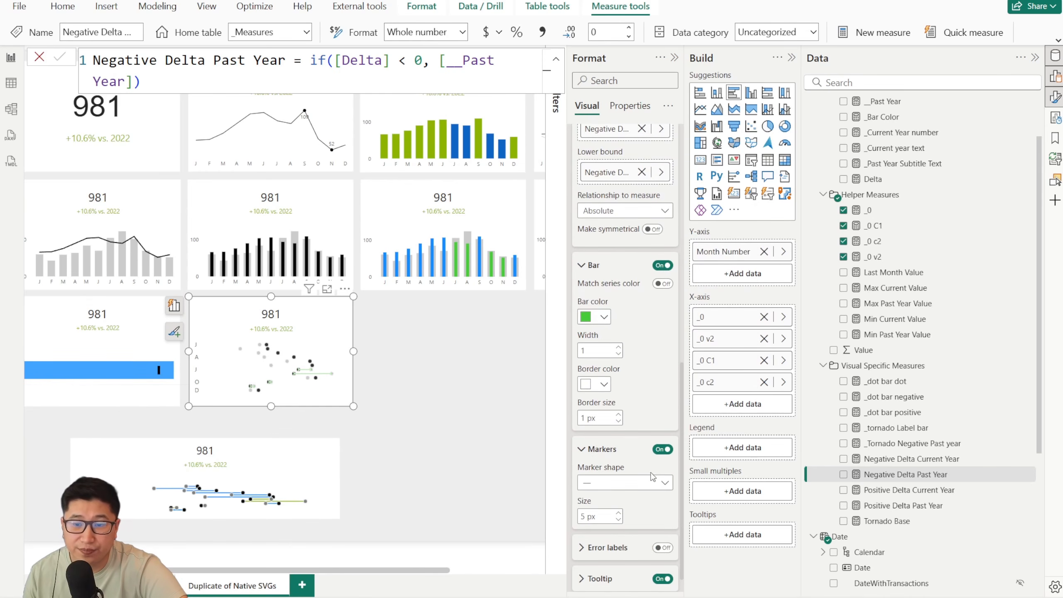
left_click(663, 450)
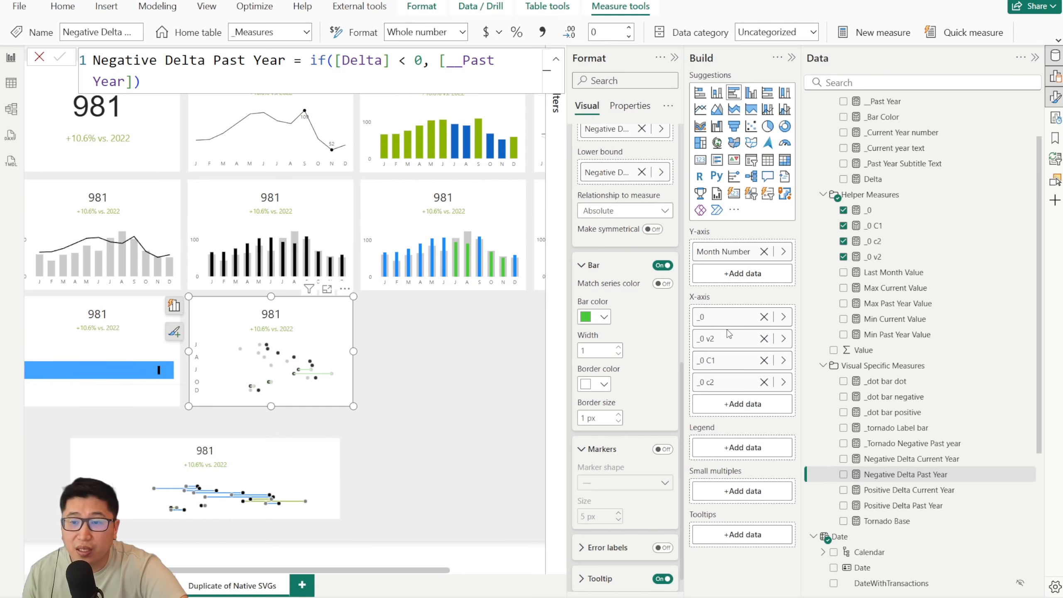
Reorder the X-axis measures so that _0 and _0 v2 come after _0 C1 and _0 c2.
left_click_drag(707, 334, 734, 404)
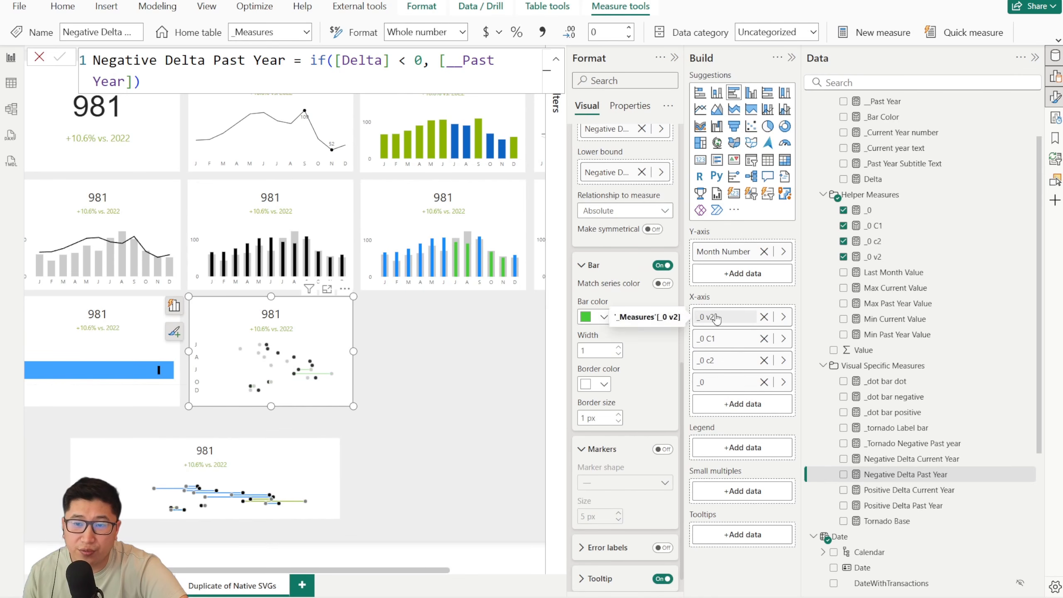
left_click_drag(715, 316, 708, 403)
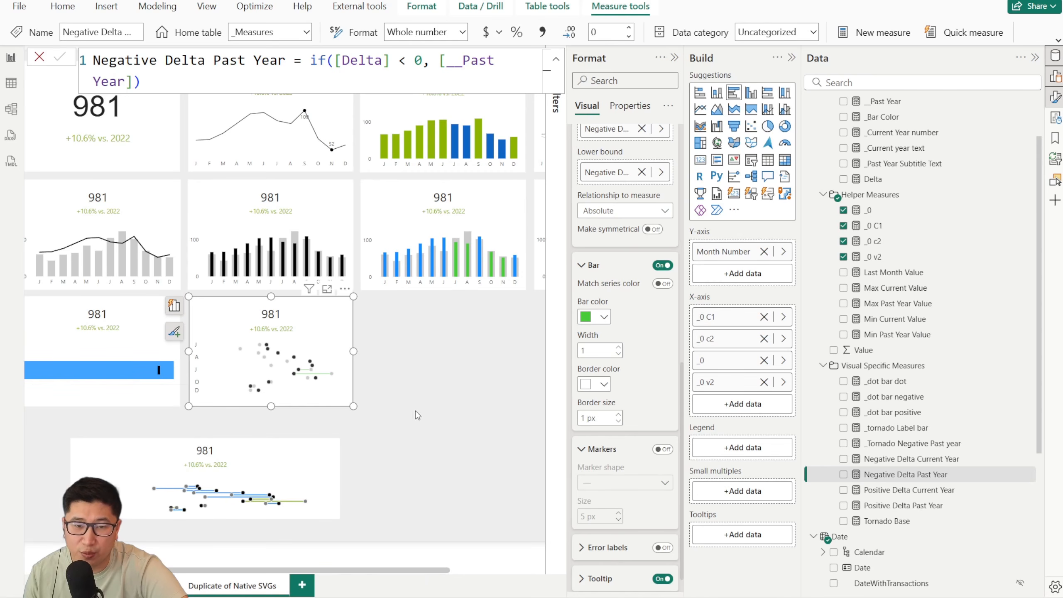
scroll(432, 437, "up", 5)
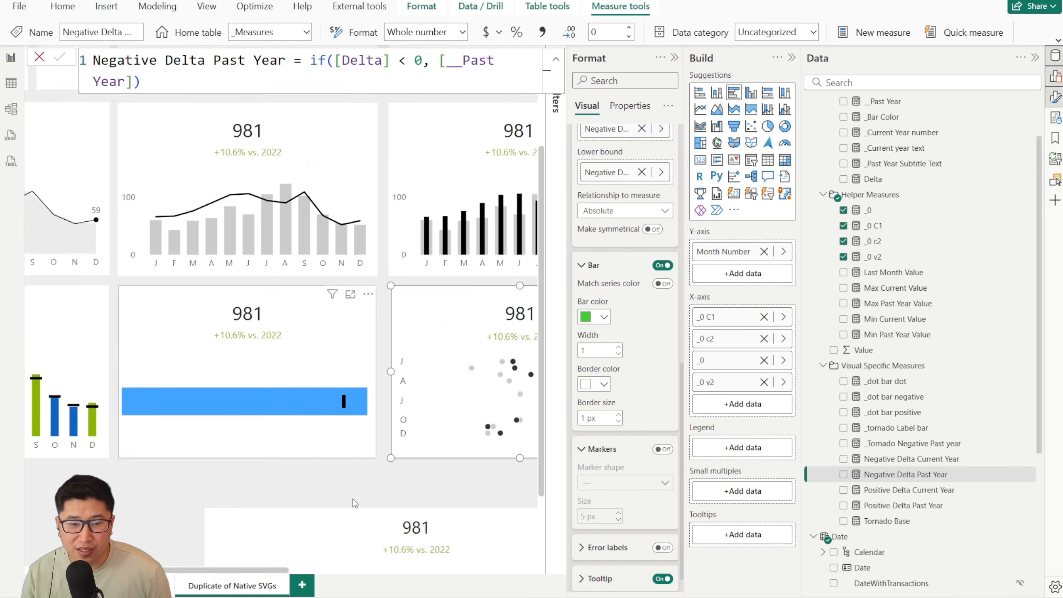
left_click_drag(276, 571, 354, 559)
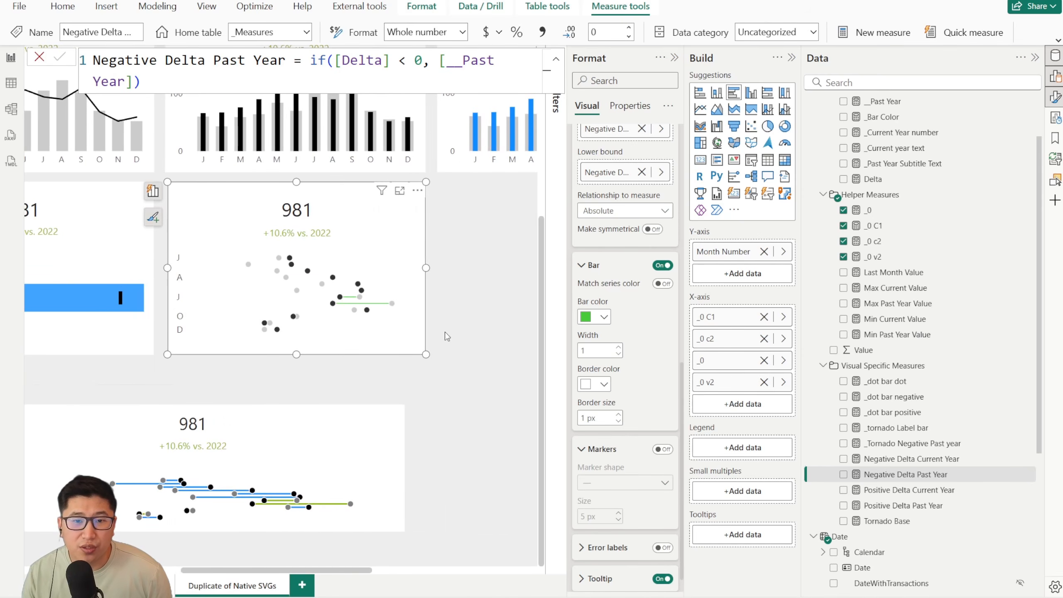
Try reordering the _0 C1, _0 c2, _0 and _0 v2 measures in the dot chart's X-axis.
scroll(408, 465, "down", 3)
scroll(408, 465, "down", 2)
scroll(481, 456, "right", 5)
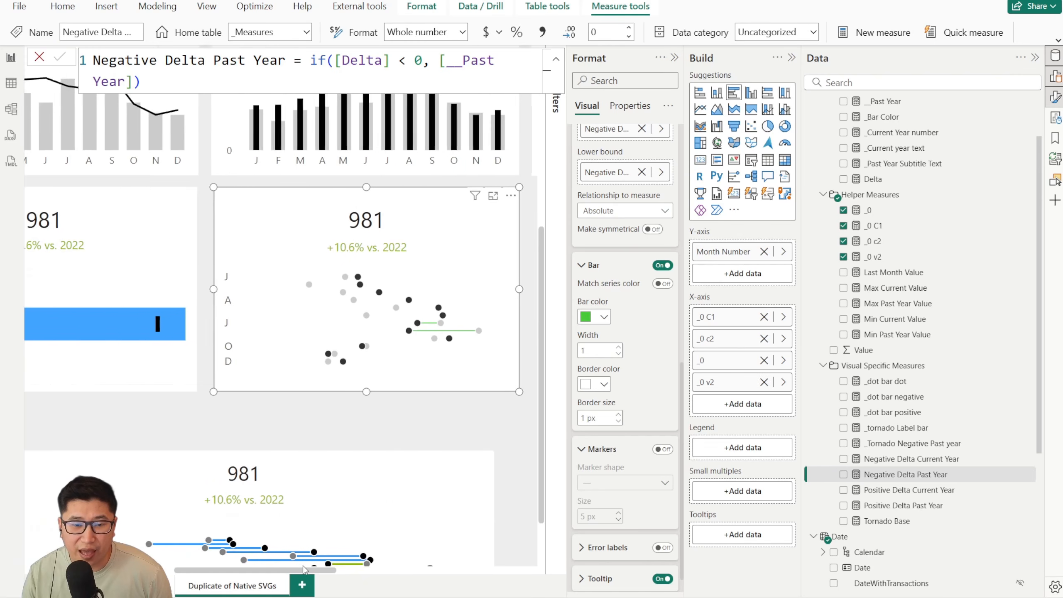
left_click_drag(720, 363, 721, 314)
left_click_drag(722, 382, 722, 330)
left_click_drag(724, 361, 732, 403)
left_click_drag(728, 318, 731, 402)
left_click_drag(728, 361, 729, 403)
left_click_drag(711, 317, 724, 407)
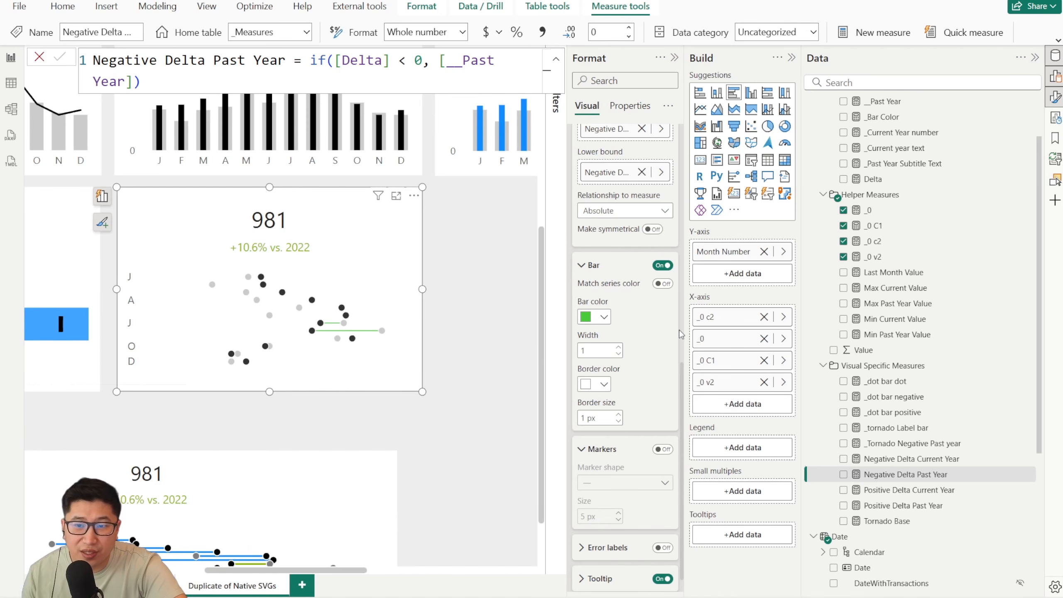
left_click_drag(712, 316, 728, 403)
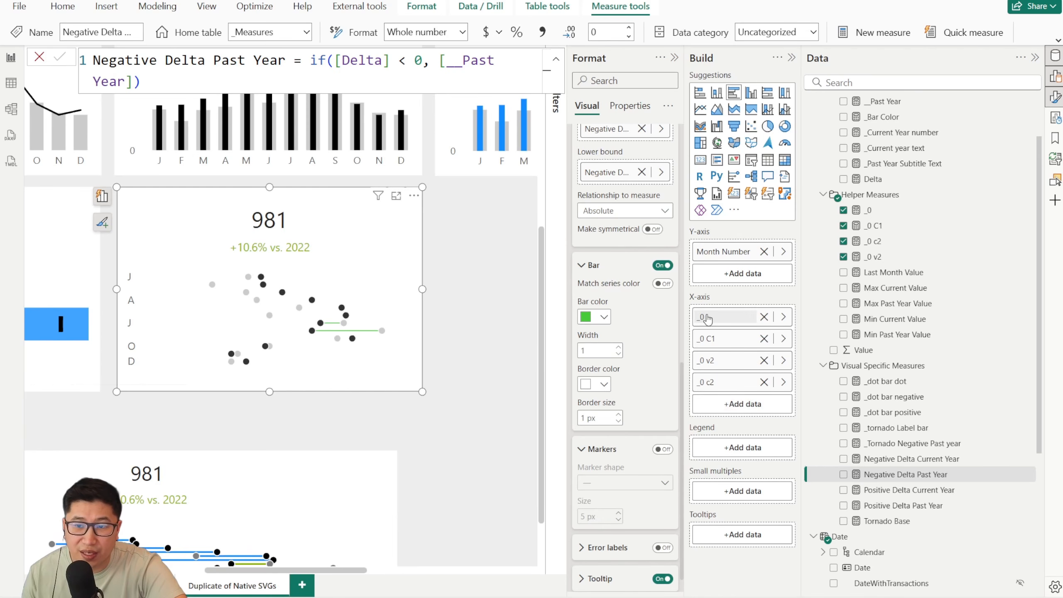
left_click_drag(706, 319, 712, 403)
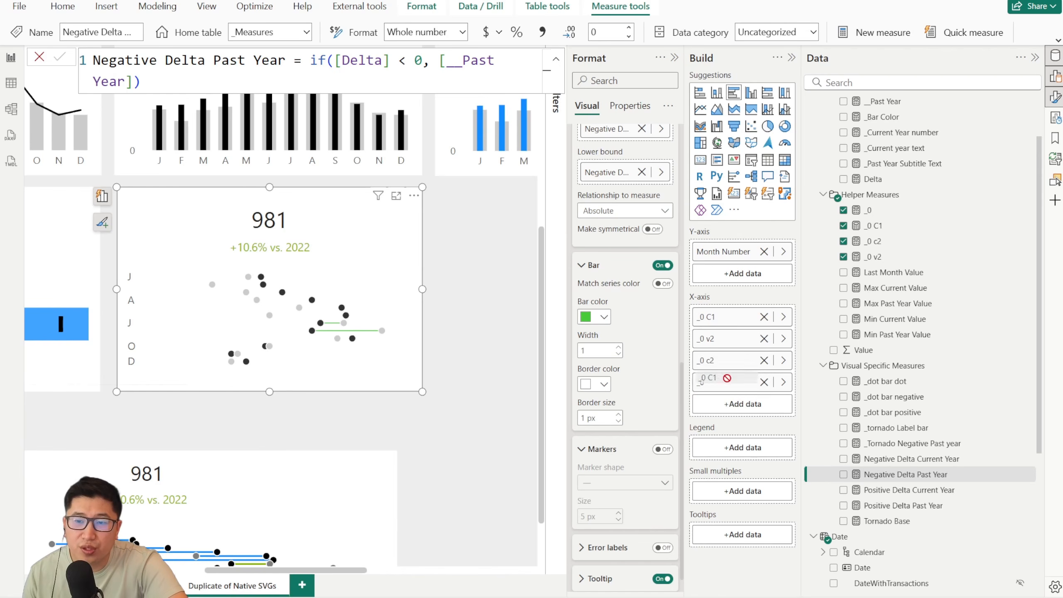
left_click_drag(730, 343, 732, 404)
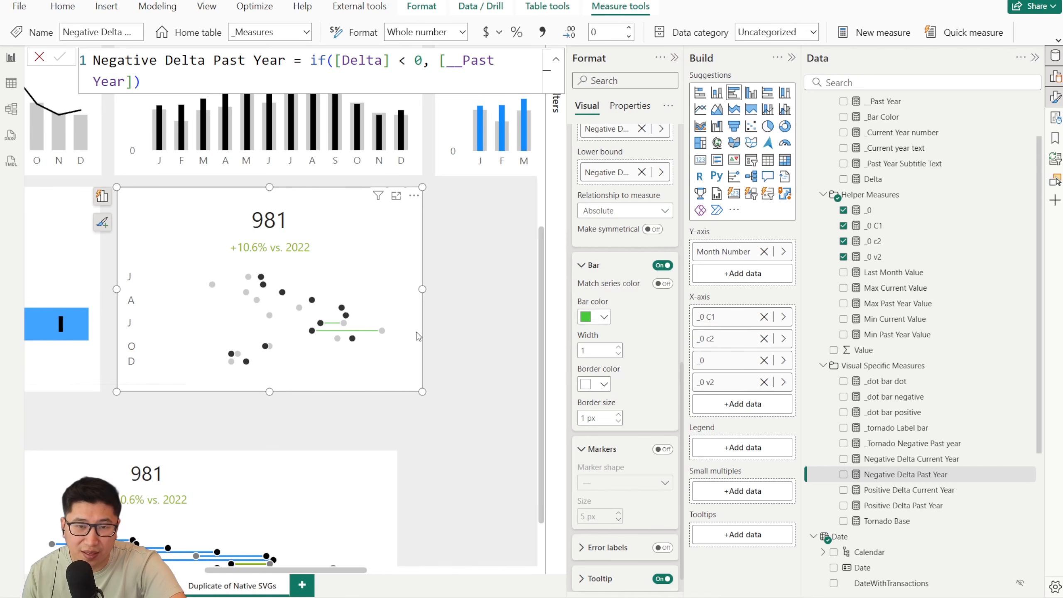
mouse_move(716, 327)
left_mouse_down()
mouse_move(731, 405)
mouse_move(732, 313)
left_mouse_up()
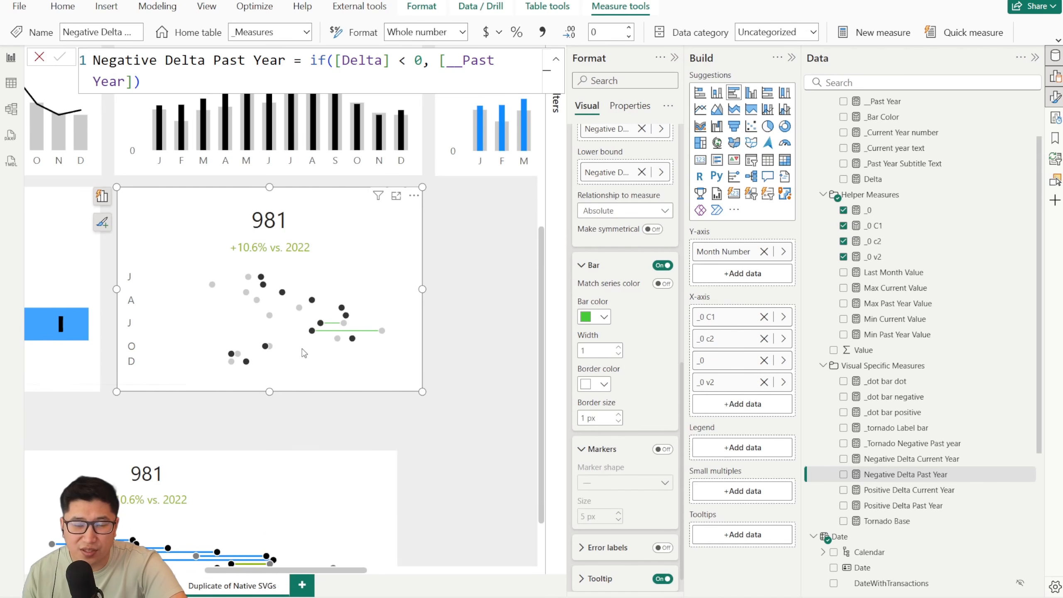
Enable error bars for the _0 c2 series, with Positive Delta Current Year as upper bound and Positive Delta Past Year as lower bound.
scroll(620, 253, "up", 5)
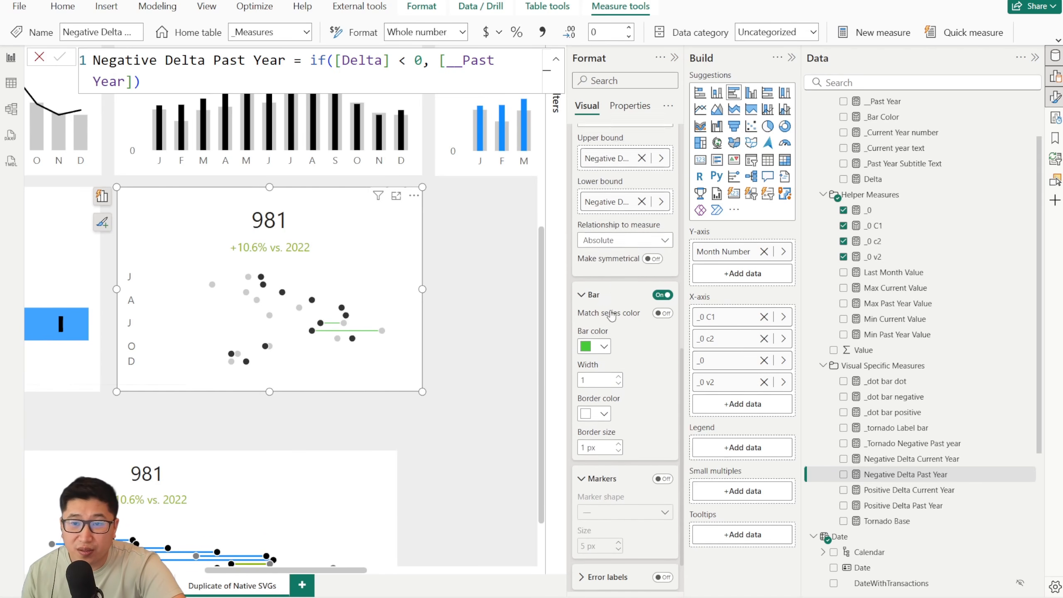
left_click(624, 266)
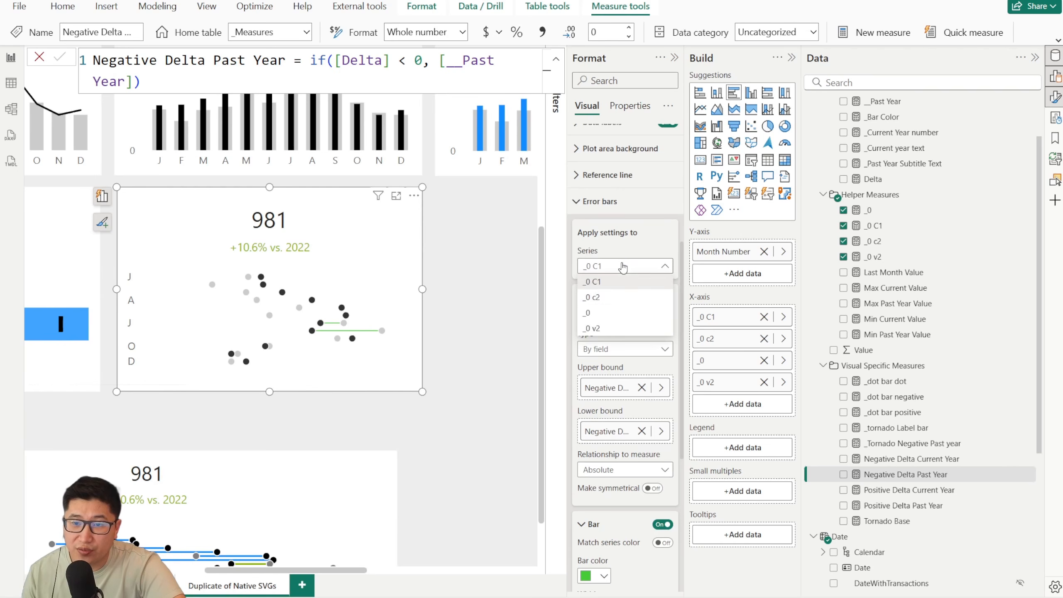
left_click(628, 297)
left_click(662, 315)
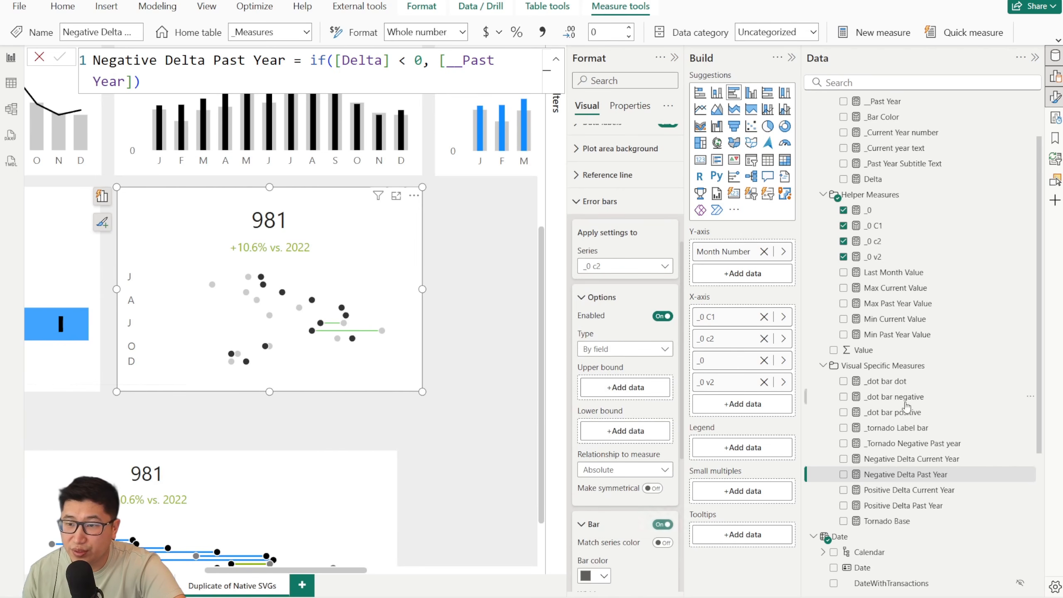
left_click_drag(912, 490, 625, 388)
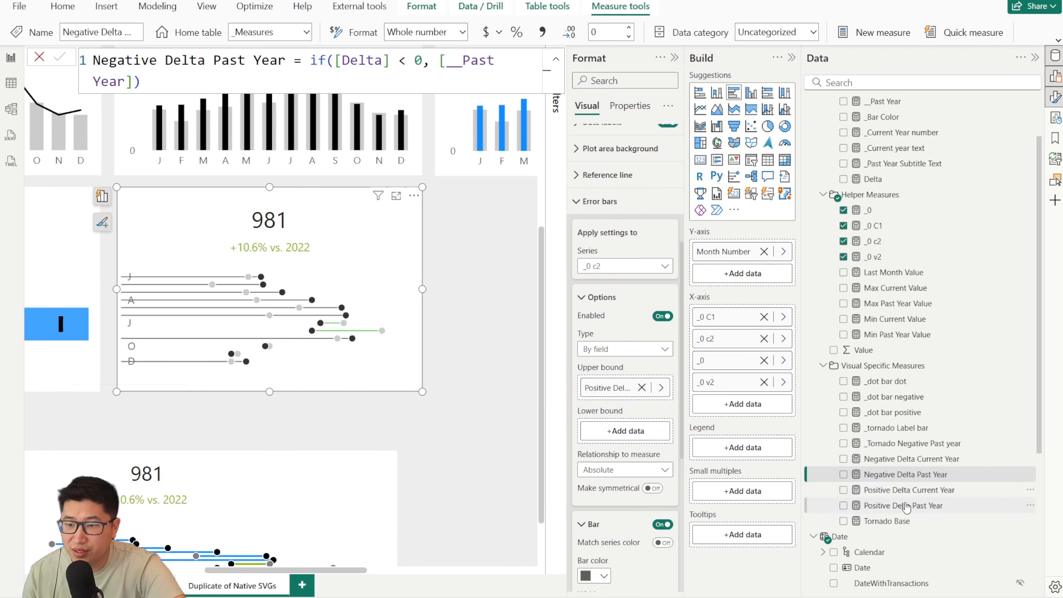
left_click_drag(903, 505, 627, 431)
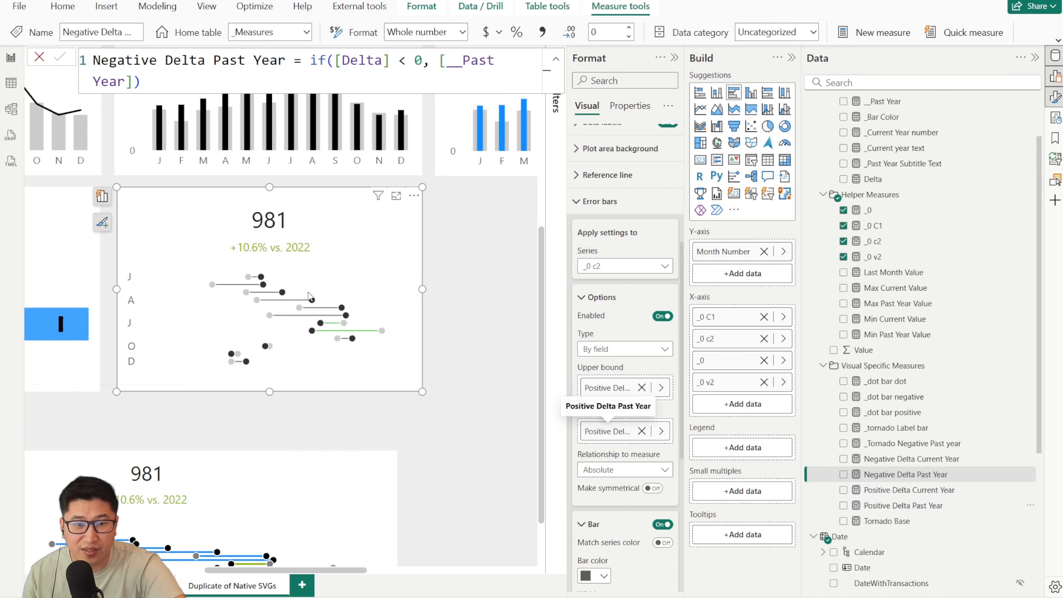
Color the _0 c2 series' error bars with the recently used light blue.
scroll(626, 431, "down", 3)
left_click(598, 446)
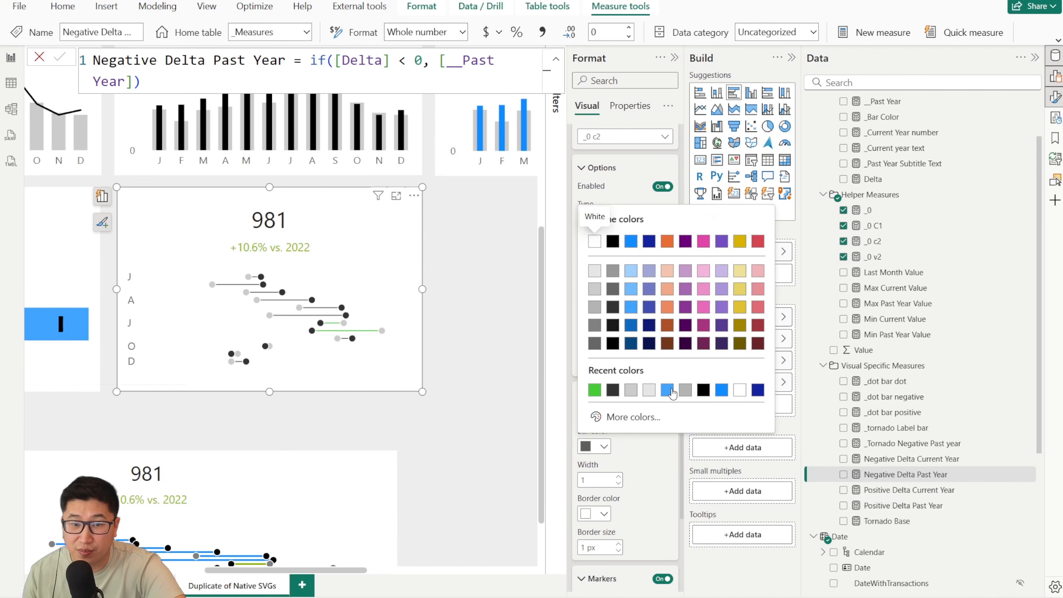
left_click(670, 391)
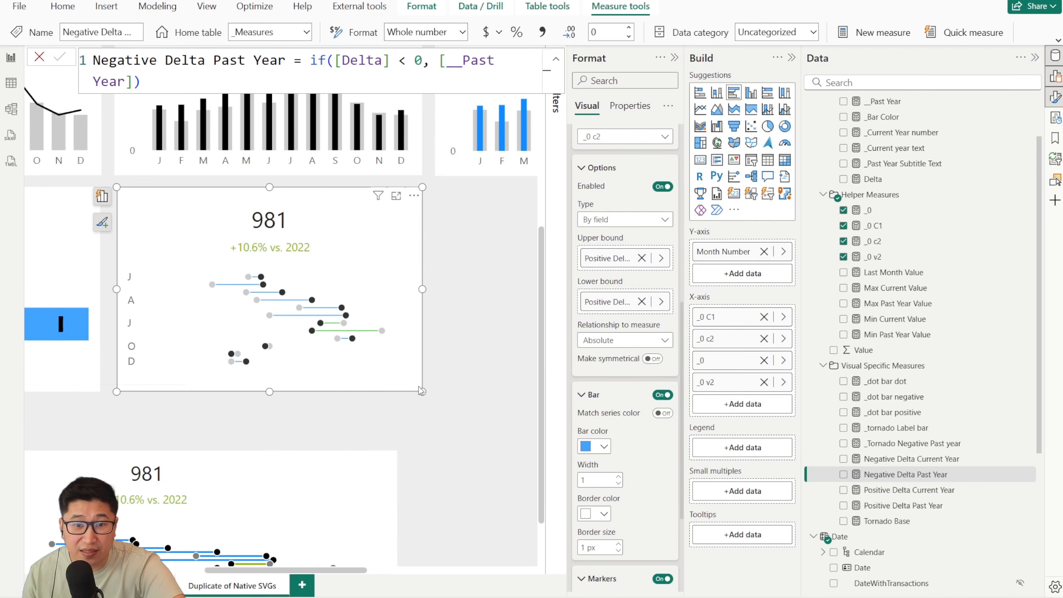
Enlarge the dot chart over the neighbouring cards until every month has its own labelled row.
left_click_drag(422, 391, 494, 509)
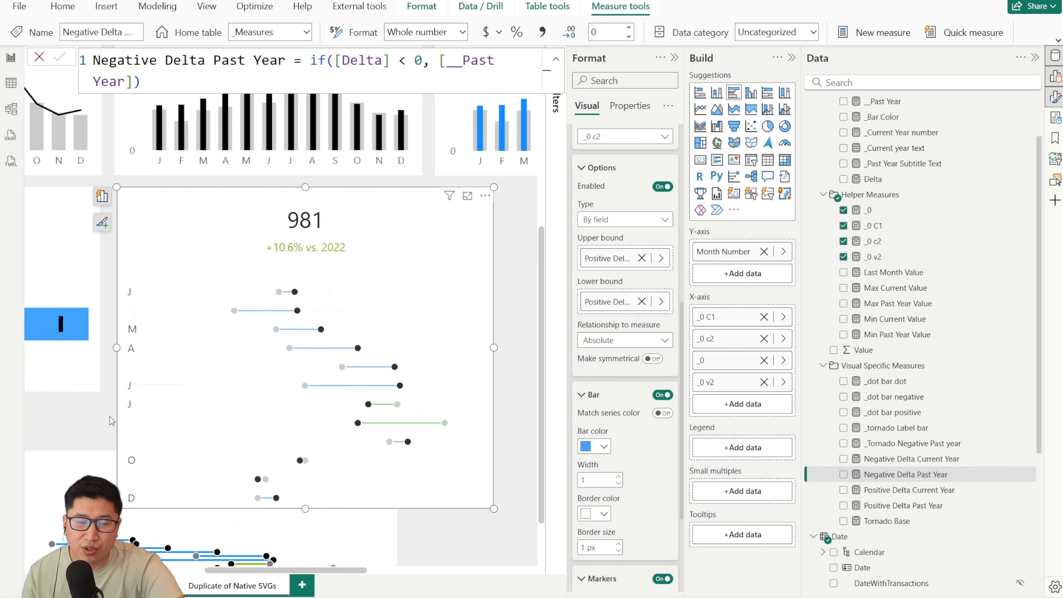
scroll(377, 450, "down", 3)
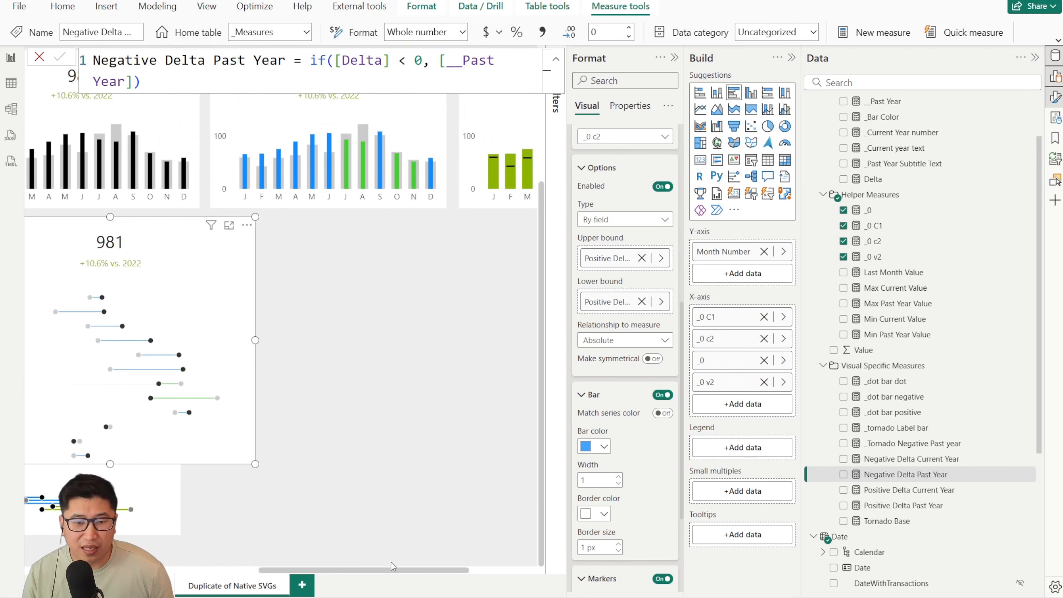
scroll(302, 560, "down", 2)
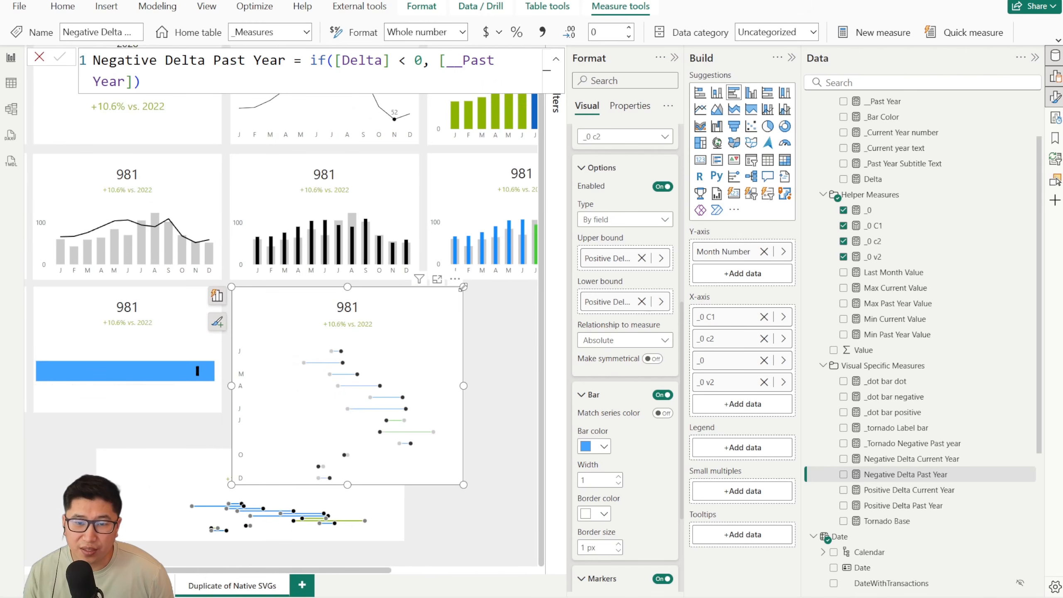
left_click_drag(463, 287, 539, 159)
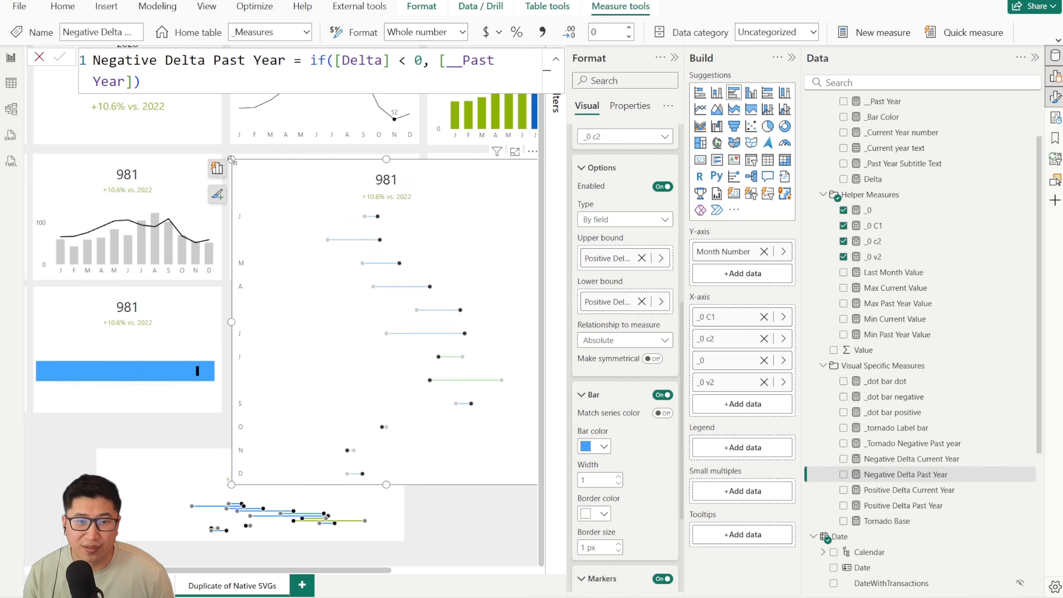
left_click_drag(231, 159, 113, 93)
Show the dot chart's Y-axis values, switch the axis type to Categorical and set its maximum width to 15%.
scroll(606, 298, "up", 10)
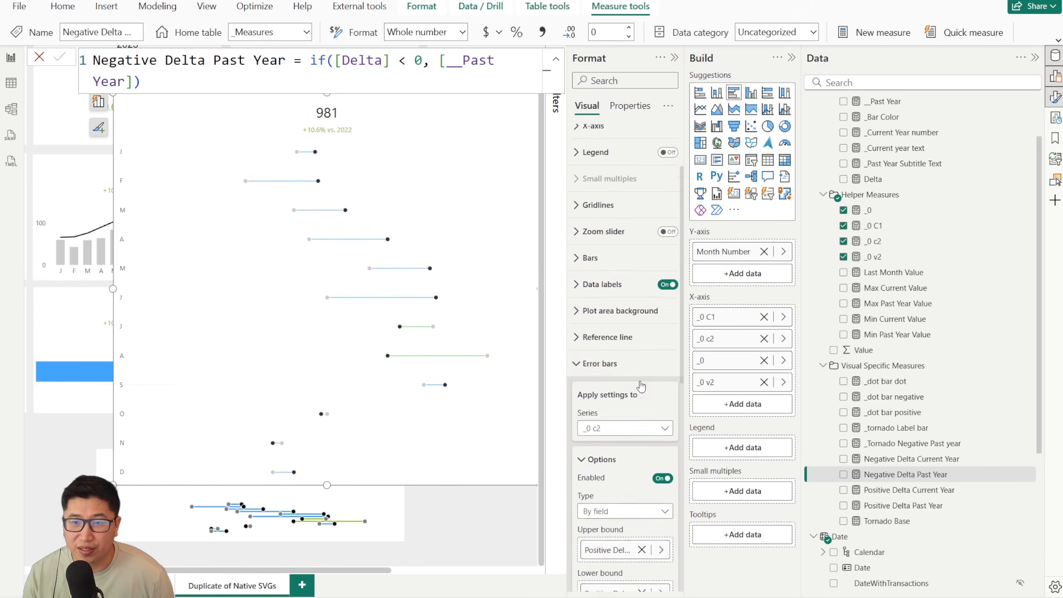
left_click(605, 454)
left_click(594, 190)
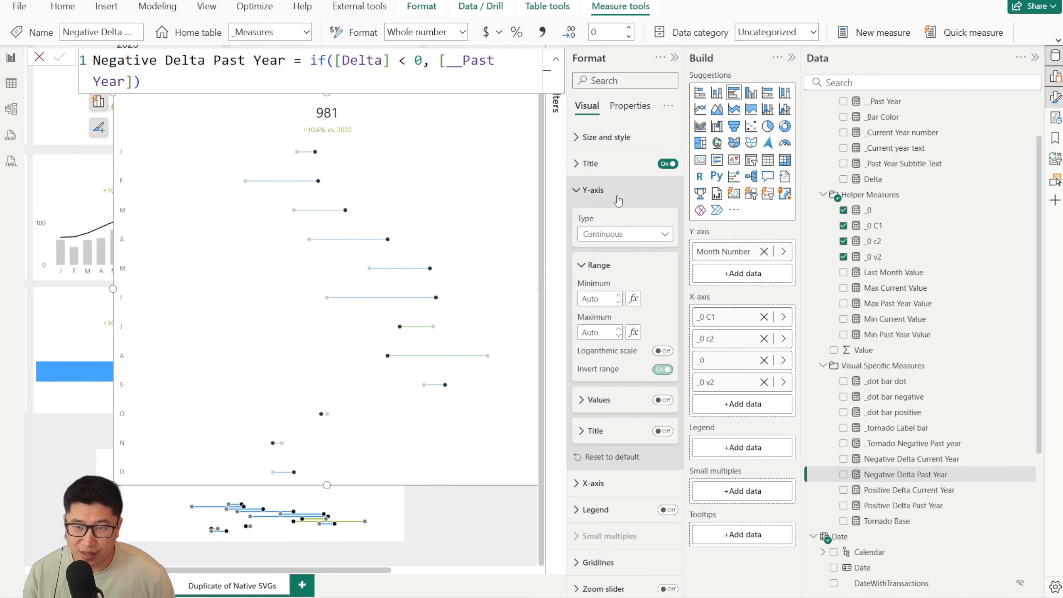
left_click(663, 400)
left_click(598, 400)
scroll(602, 404, "down", 2)
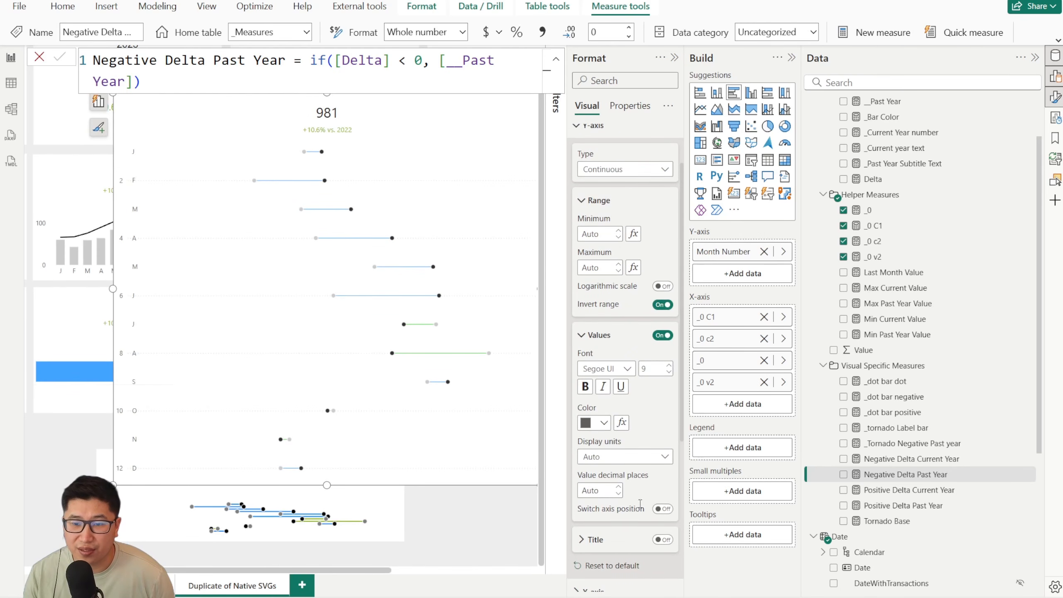
scroll(622, 464, "up", 3)
left_click(618, 234)
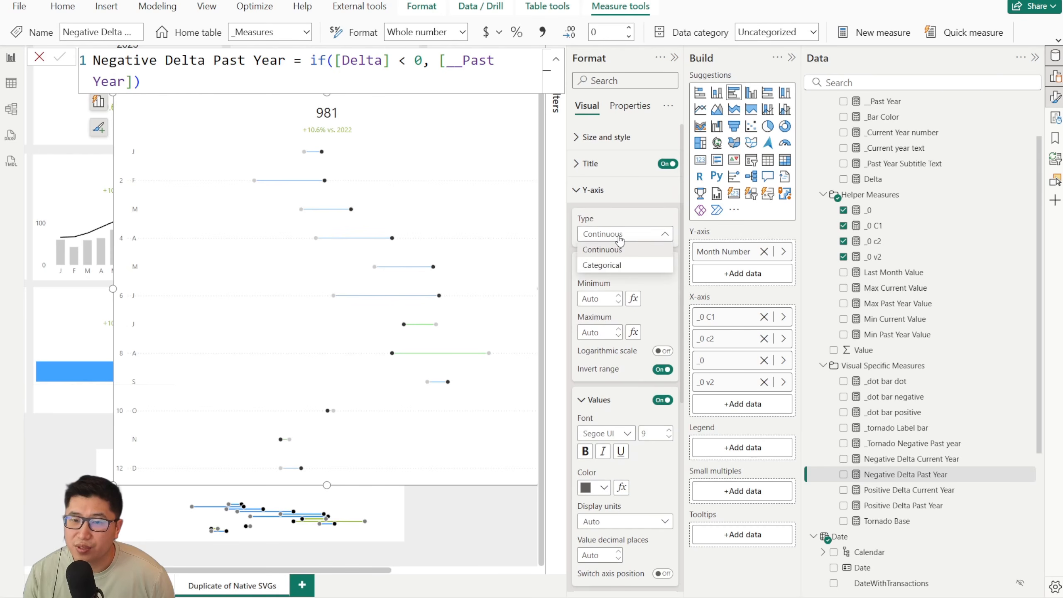
left_click(619, 264)
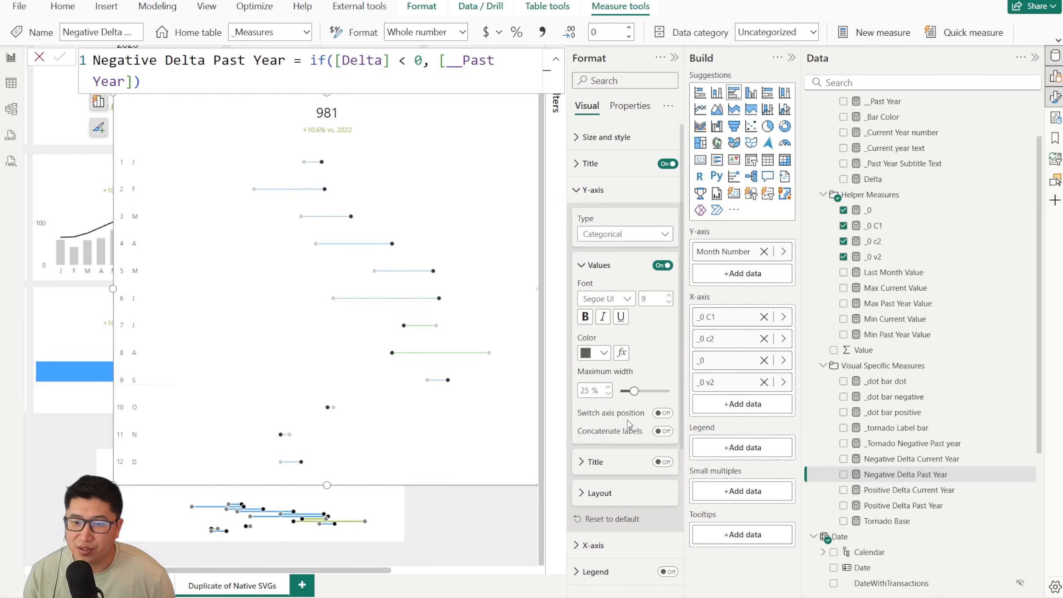
left_click_drag(634, 391, 614, 393)
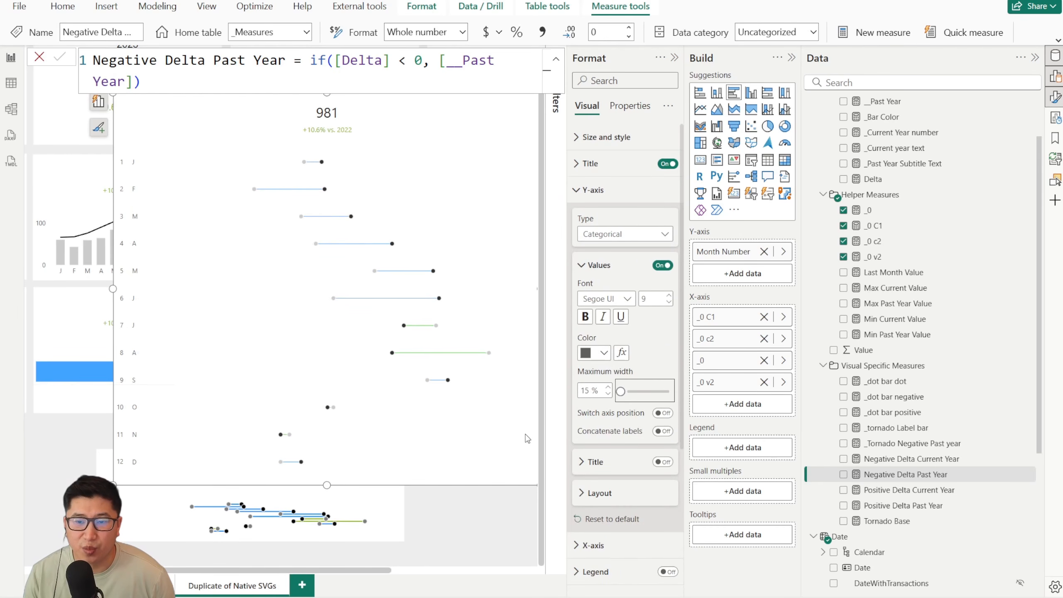
Return the dot chart's Y-axis type to Continuous and turn its values off.
left_click(617, 234)
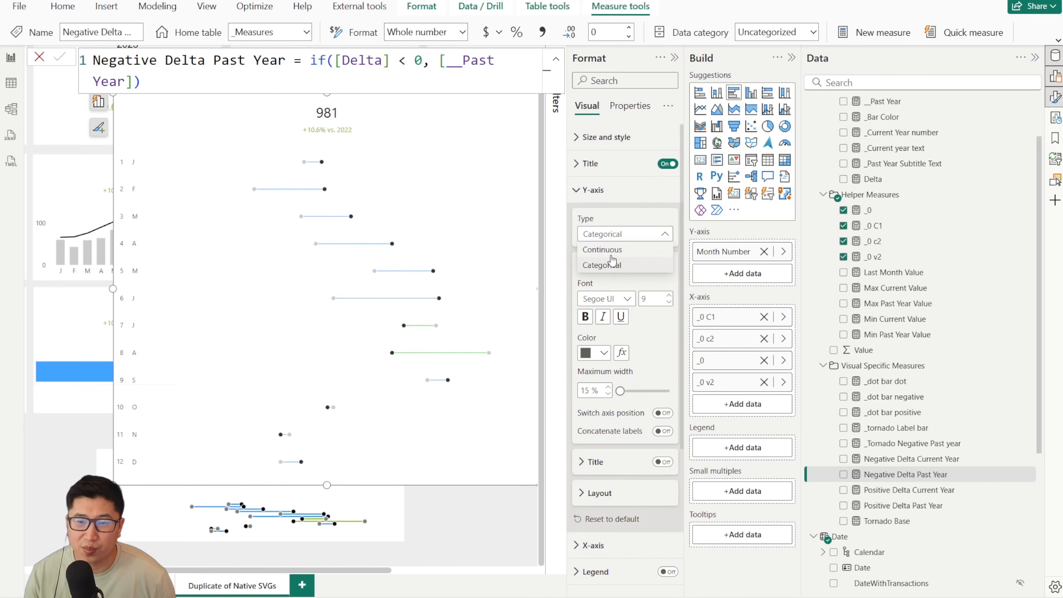
left_click(610, 250)
left_click(662, 400)
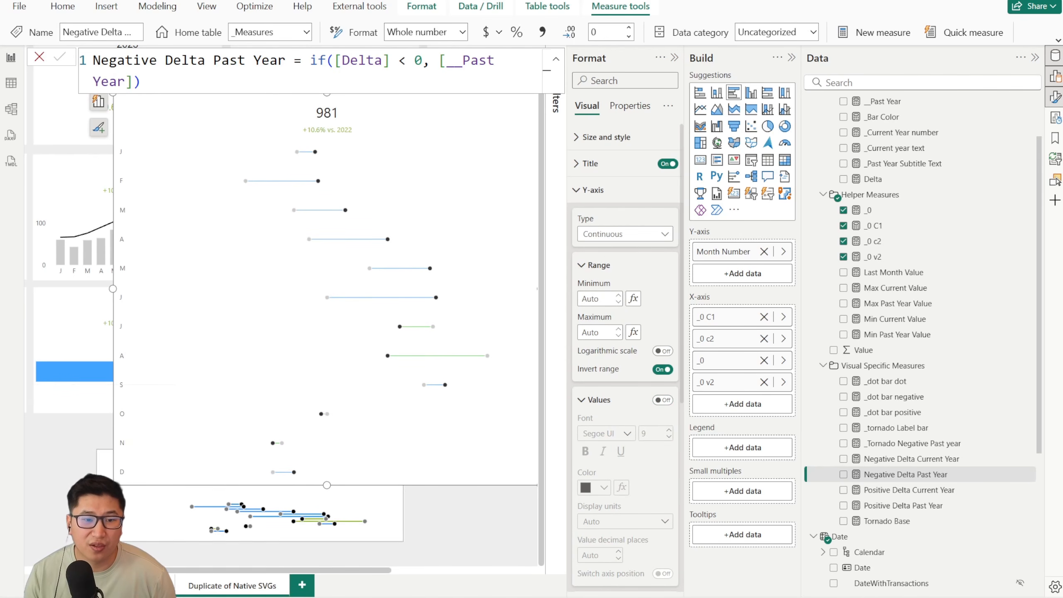
Shrink the dot chart to card size and place it in the third row beside the blue bullet bar card.
left_click_drag(113, 484, 127, 419)
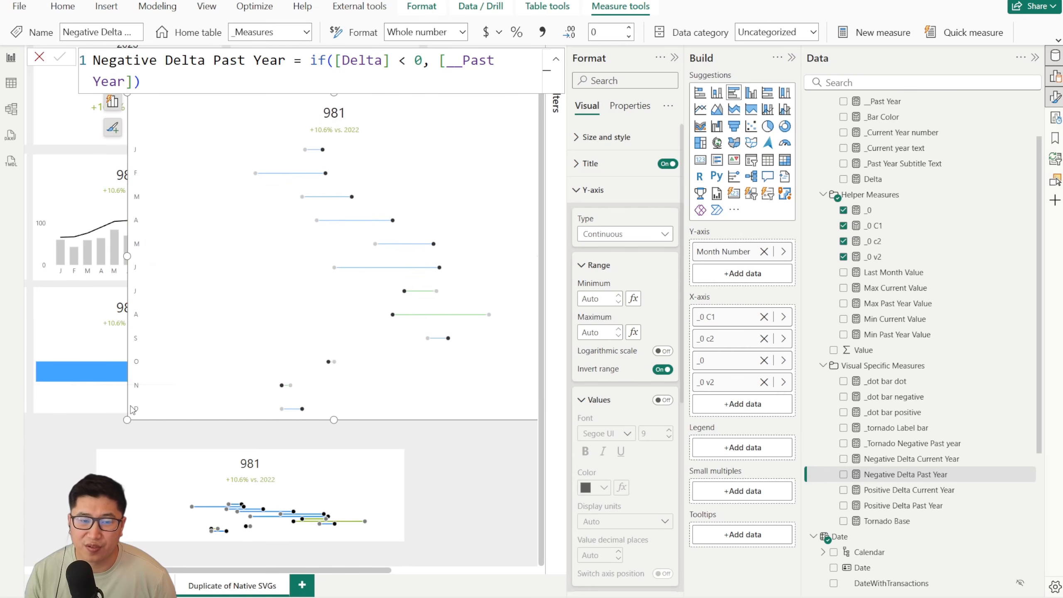
left_click_drag(125, 420, 289, 167)
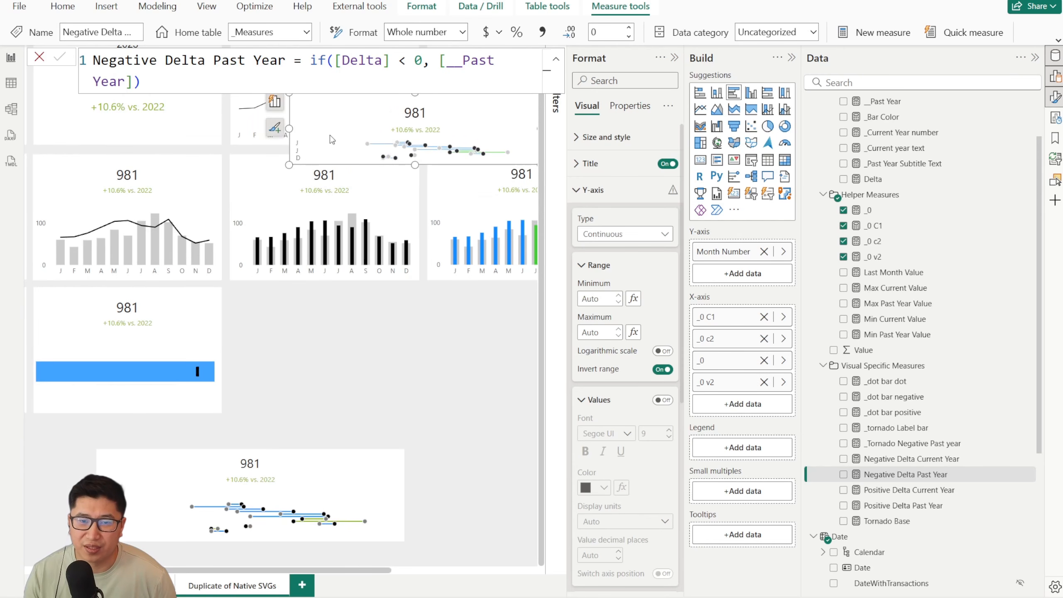
left_click_drag(341, 130, 283, 323)
left_click_drag(482, 360, 402, 398)
left_click(372, 456)
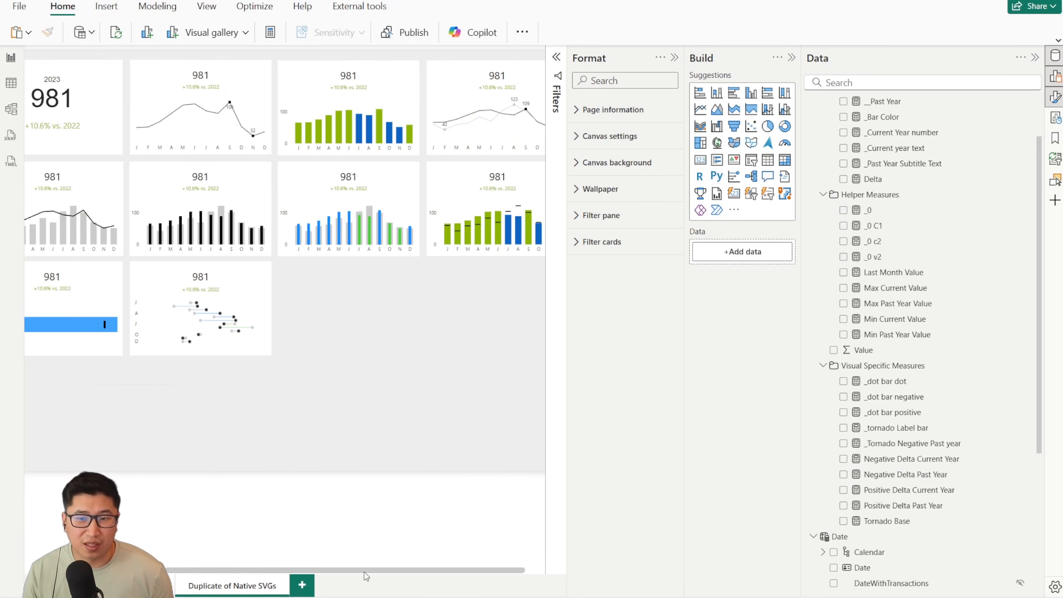
Duplicate the gray-column and black-line chart card and place the copy beside the dot chart in the third row.
left_click_drag(364, 572, 233, 561)
left_click(413, 291)
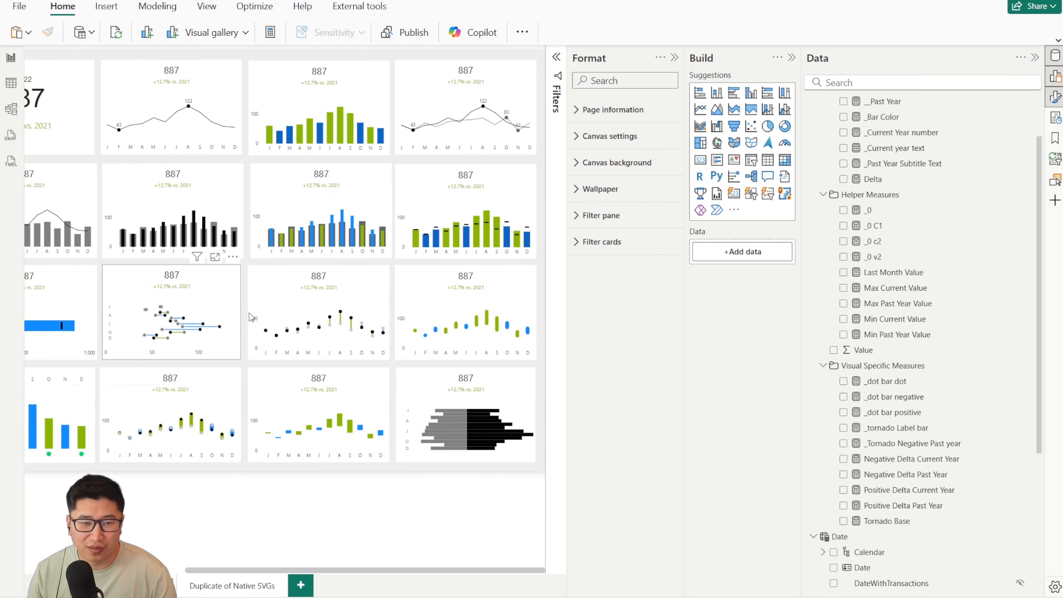
left_click(252, 592)
left_click_drag(351, 567, 467, 574)
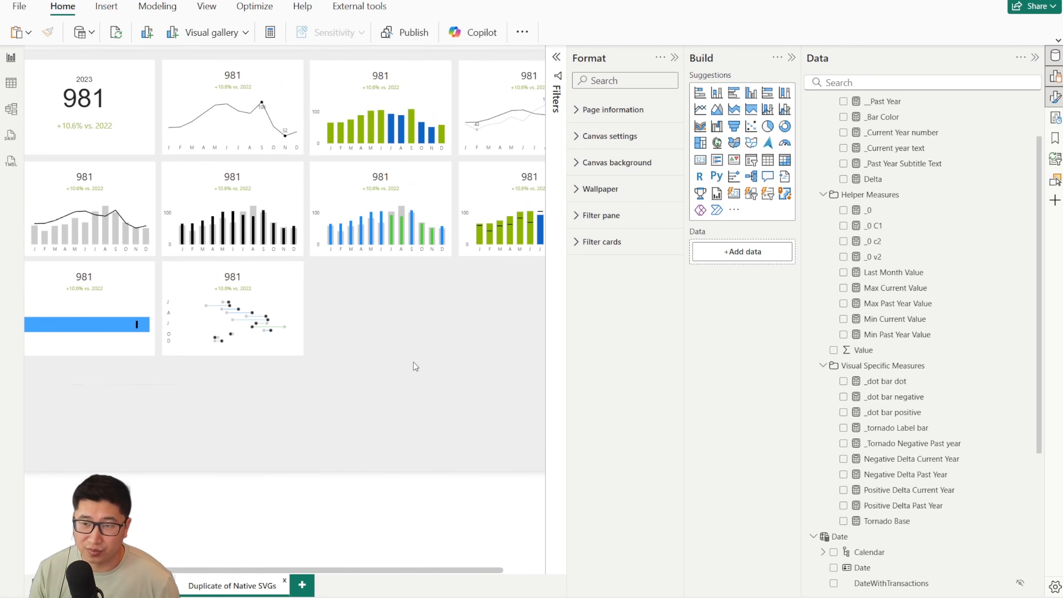
left_click_drag(411, 569, 265, 552)
left_click(292, 188)
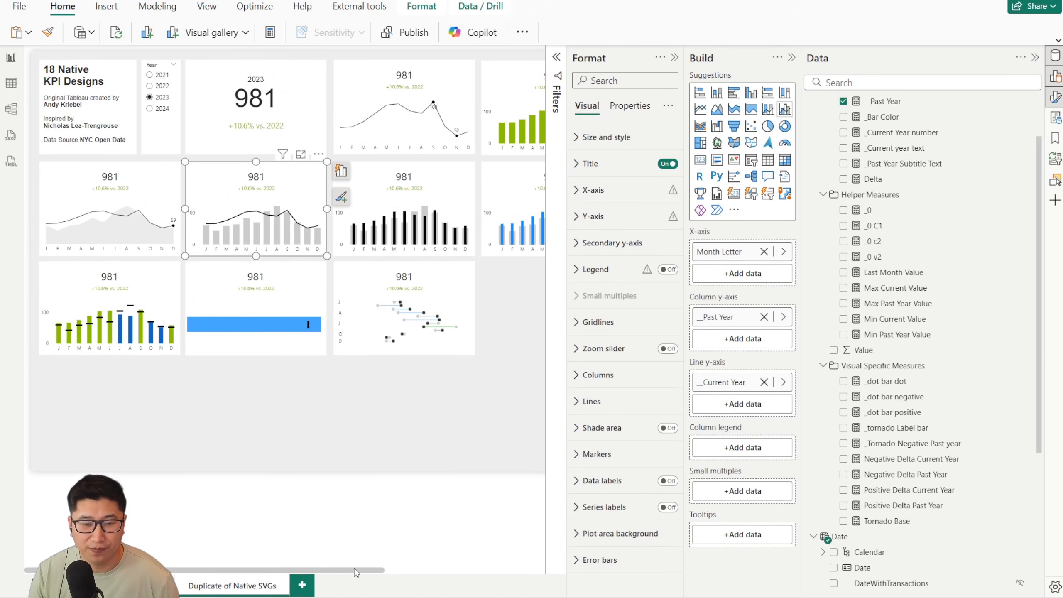
key("ctrl+c")
key("ctrl+v")
scroll(354, 570, "right", 5)
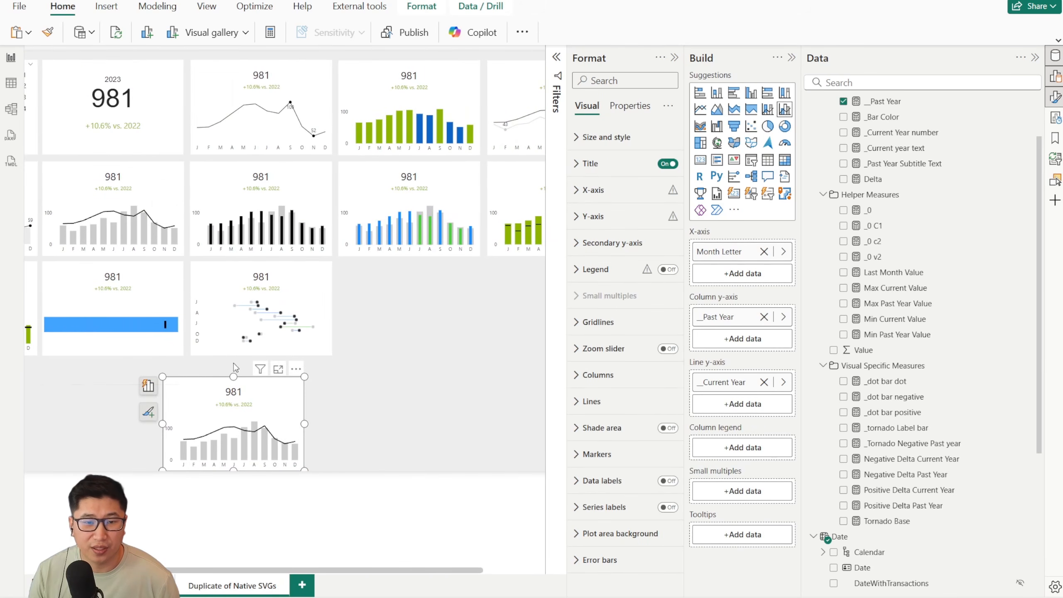
left_click_drag(253, 392, 431, 278)
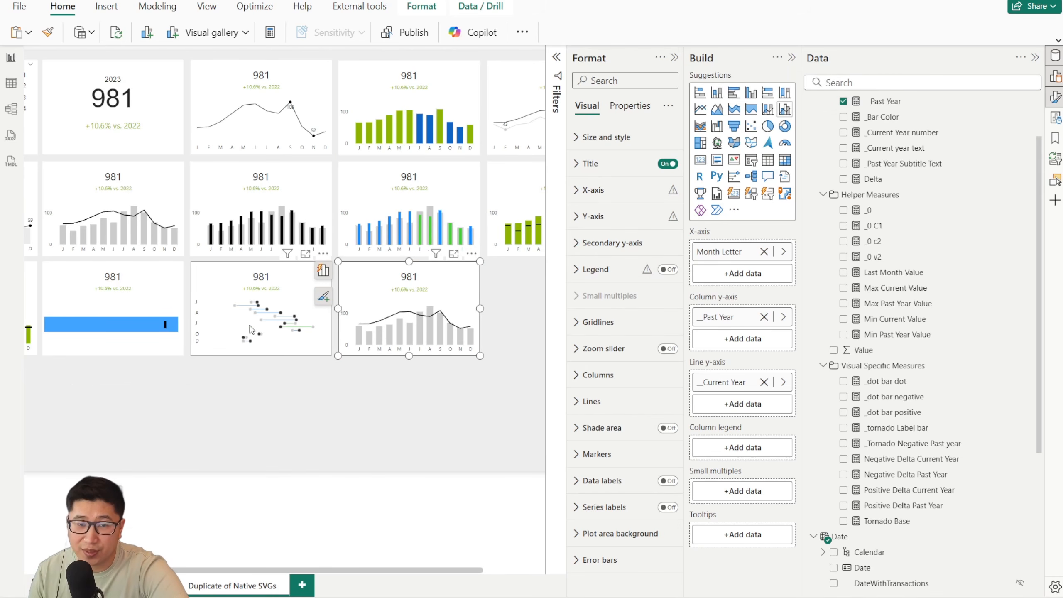
Remove __Past Year from the copied card's columns and set the line transparency to 100%.
left_click(764, 316)
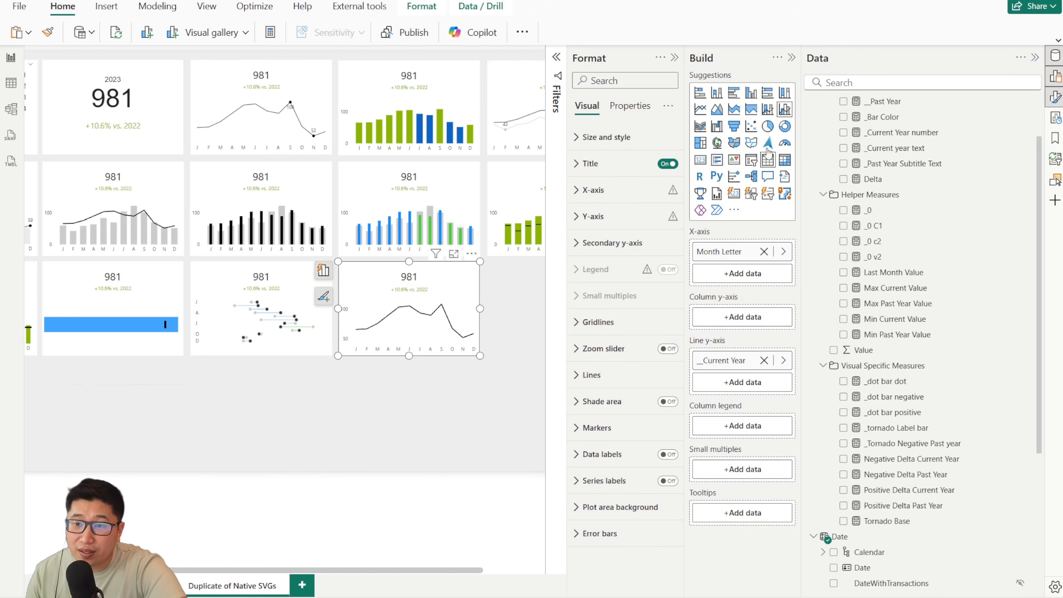
left_click(612, 376)
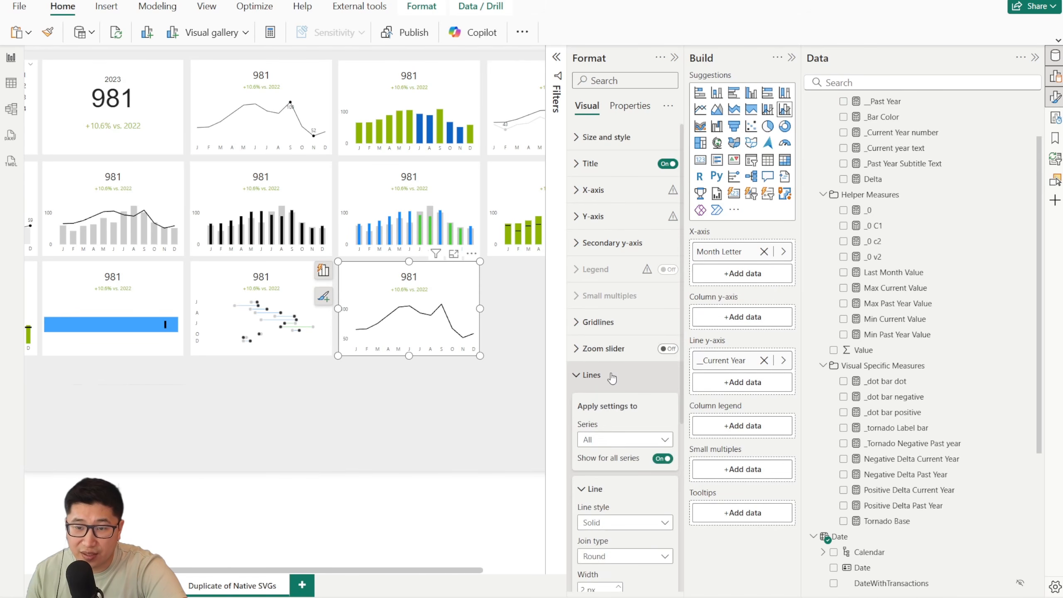
left_click(612, 376)
left_click(612, 376)
scroll(623, 494, "down", 5)
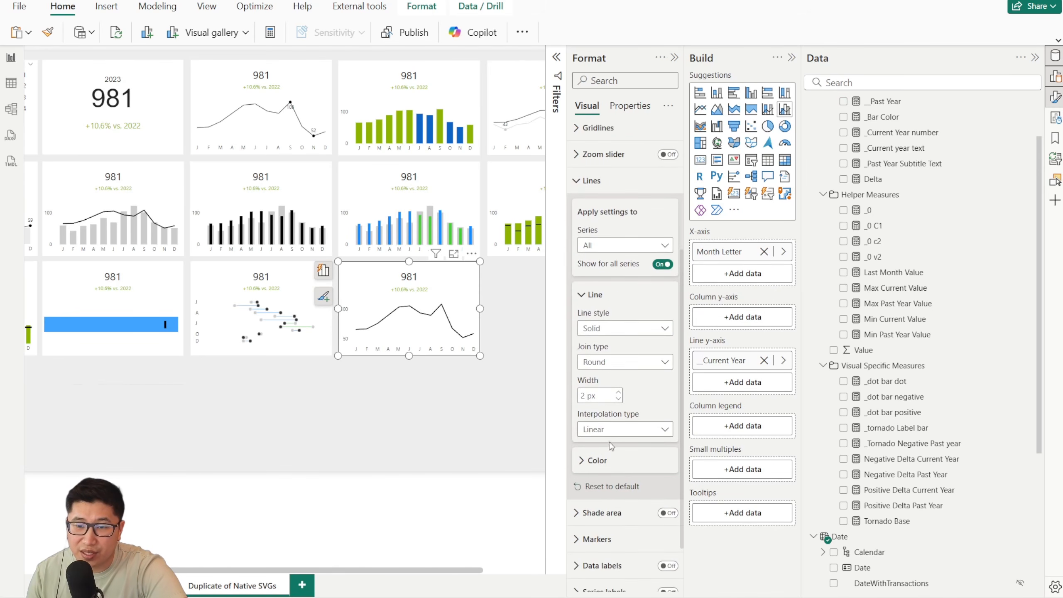
left_click(602, 460)
scroll(619, 377, "down", 3)
left_click_drag(621, 402, 671, 402)
scroll(636, 364, "up", 7)
left_click(621, 377)
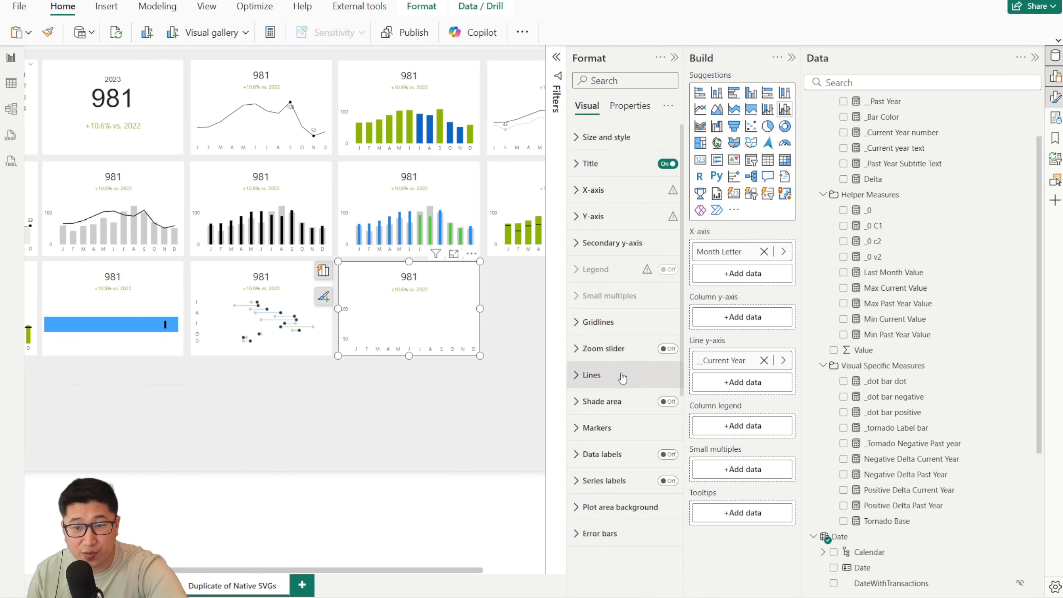
Show markers for all series and add __Past Year to the chart's line values.
left_click(665, 426)
scroll(661, 415, "down", 3)
left_click(662, 381)
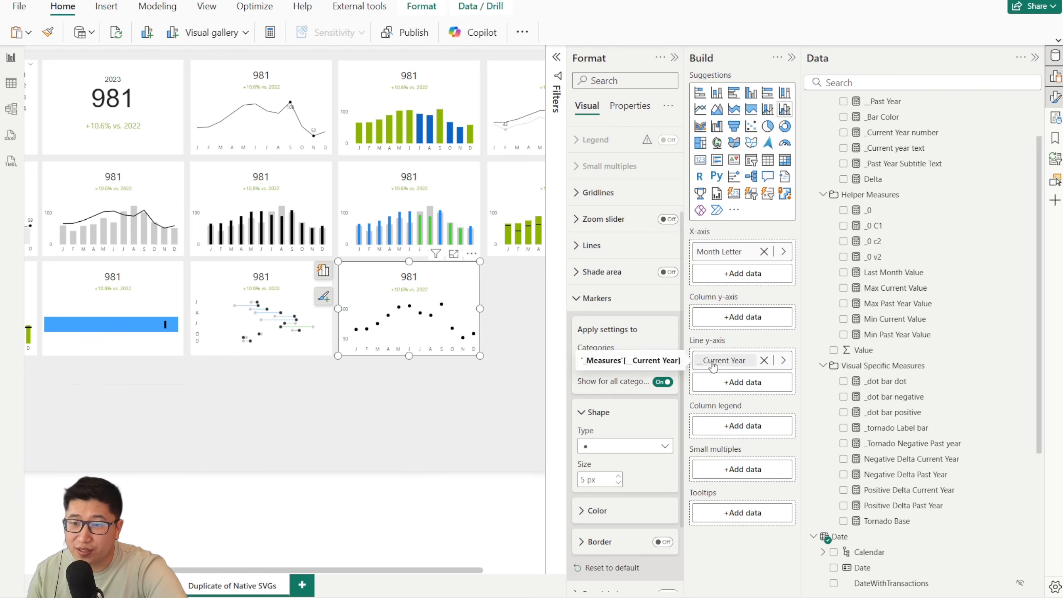
scroll(889, 167, "up", 2)
left_click(889, 166)
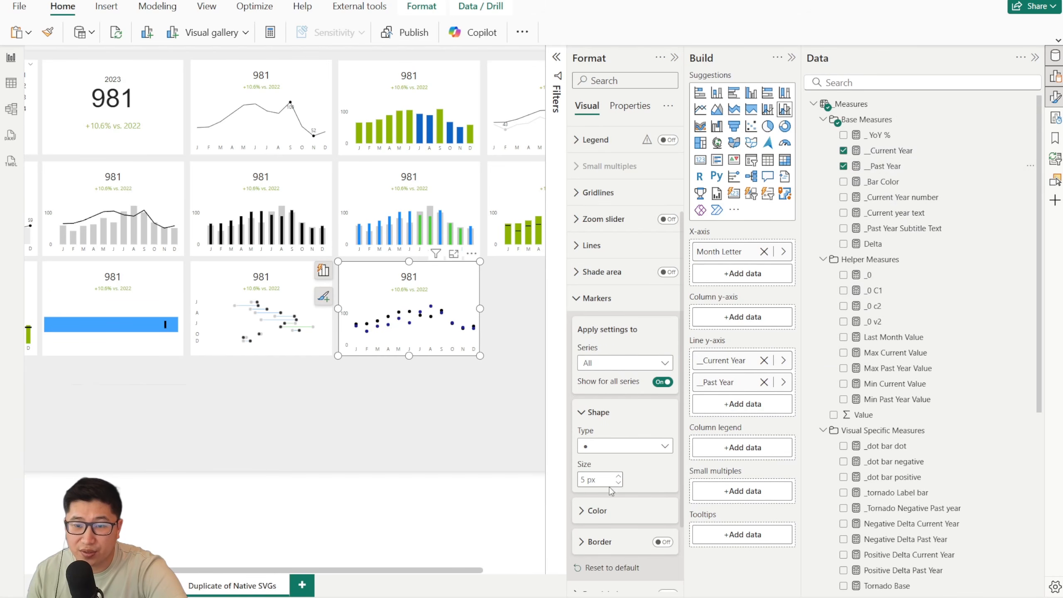
Color the __Past Year series light gray and move it ahead of __Current Year in the line values.
left_click(606, 309)
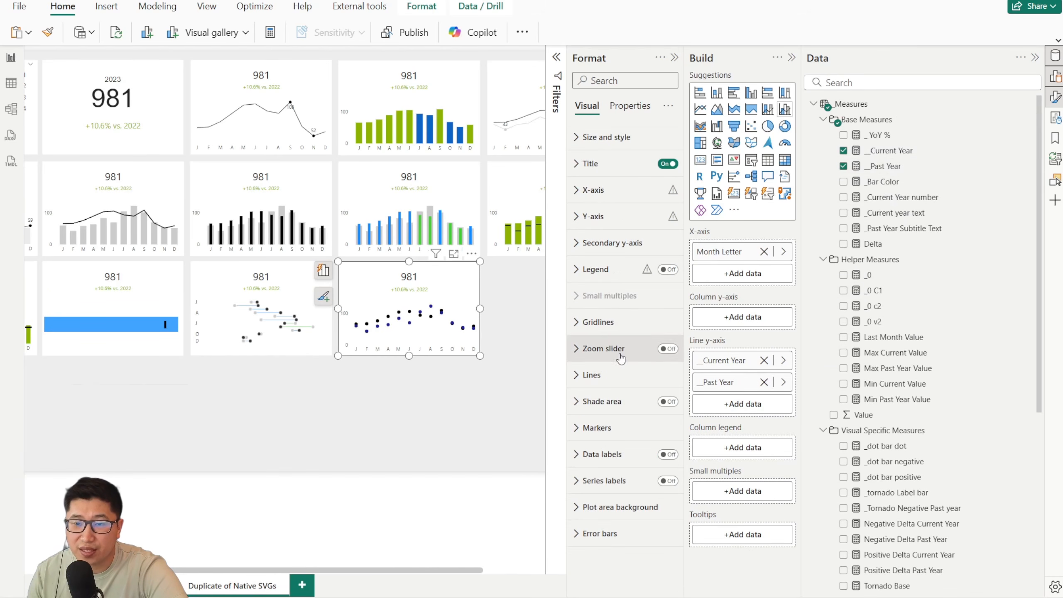
left_click(617, 376)
left_click(592, 490)
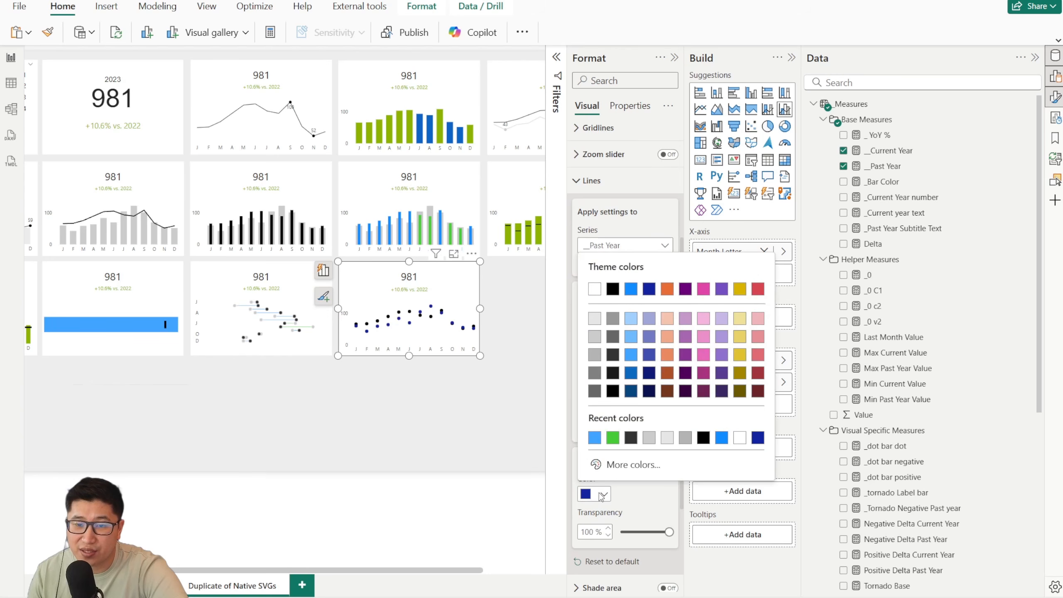
left_click(652, 440)
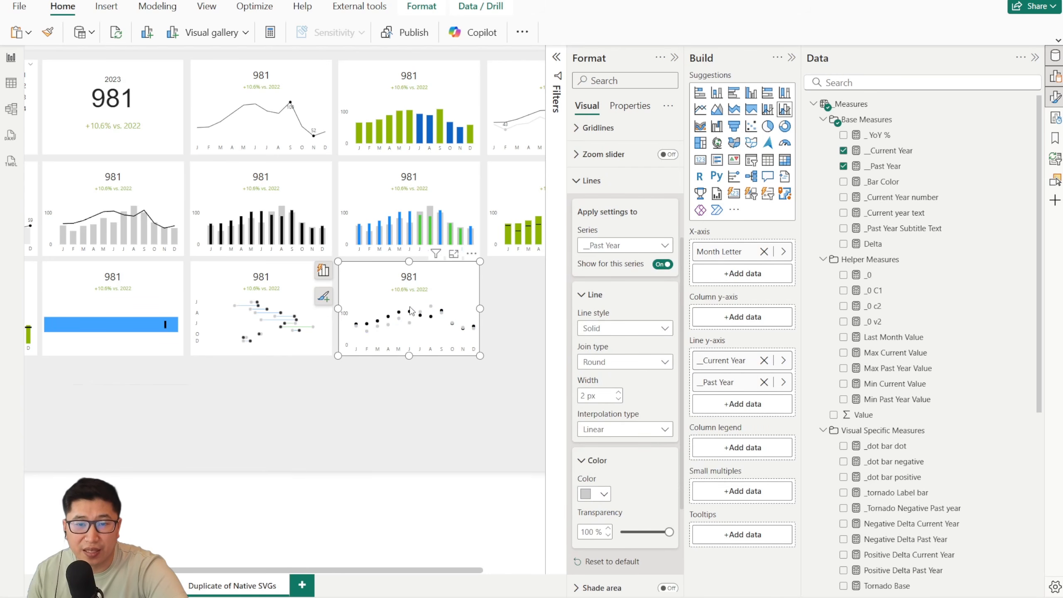
left_click_drag(725, 360, 736, 401)
Enable error bars for the __Past Year series and set Negative Delta Current Year as their upper bound.
scroll(607, 294, "up", 2)
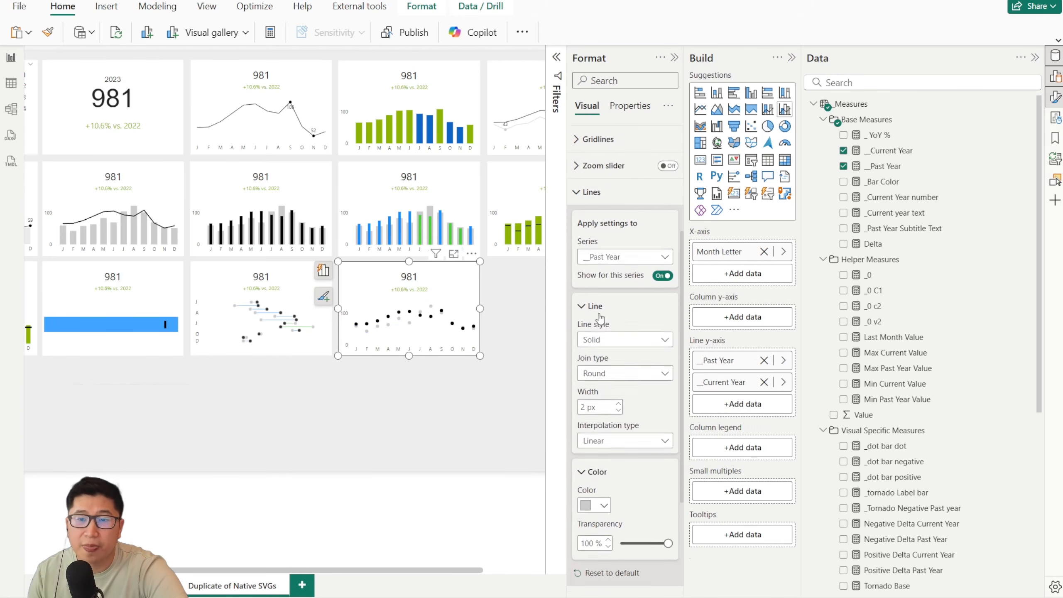
left_click(589, 259)
left_click(599, 531)
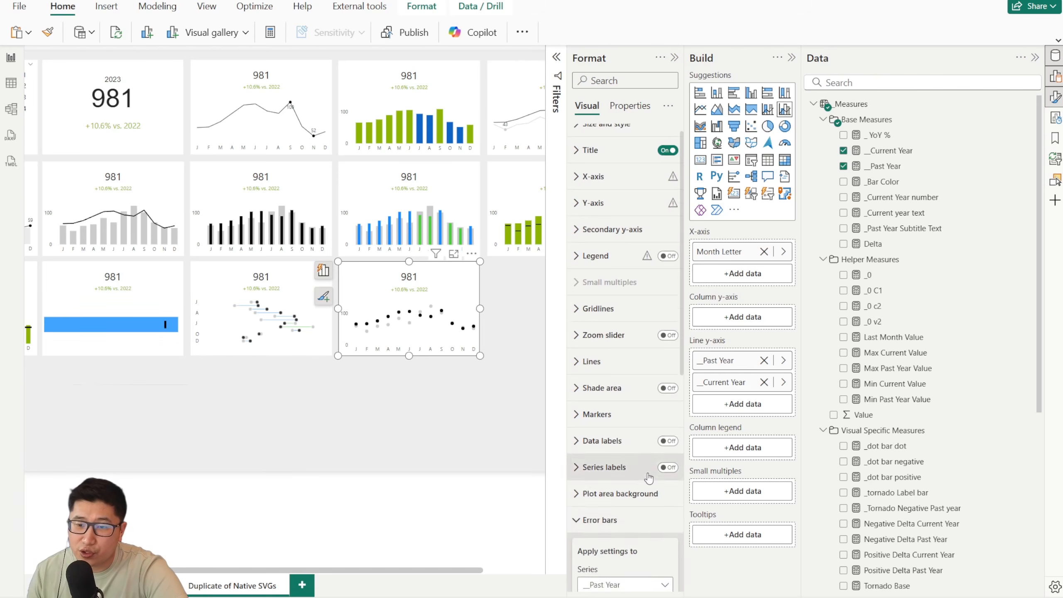
scroll(619, 418, "down", 5)
scroll(597, 259, "down", 1)
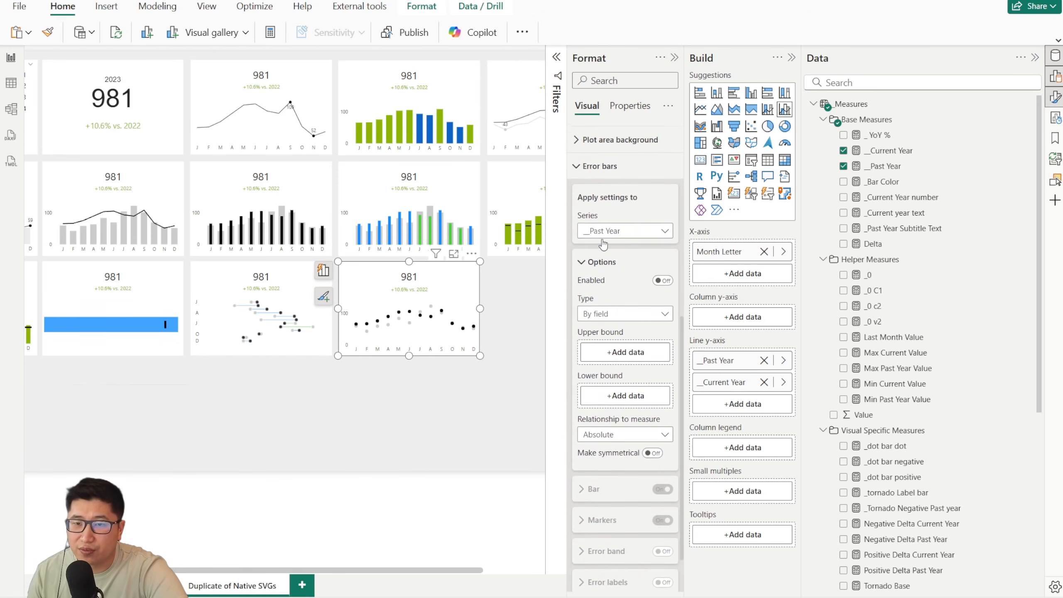
left_click(662, 285)
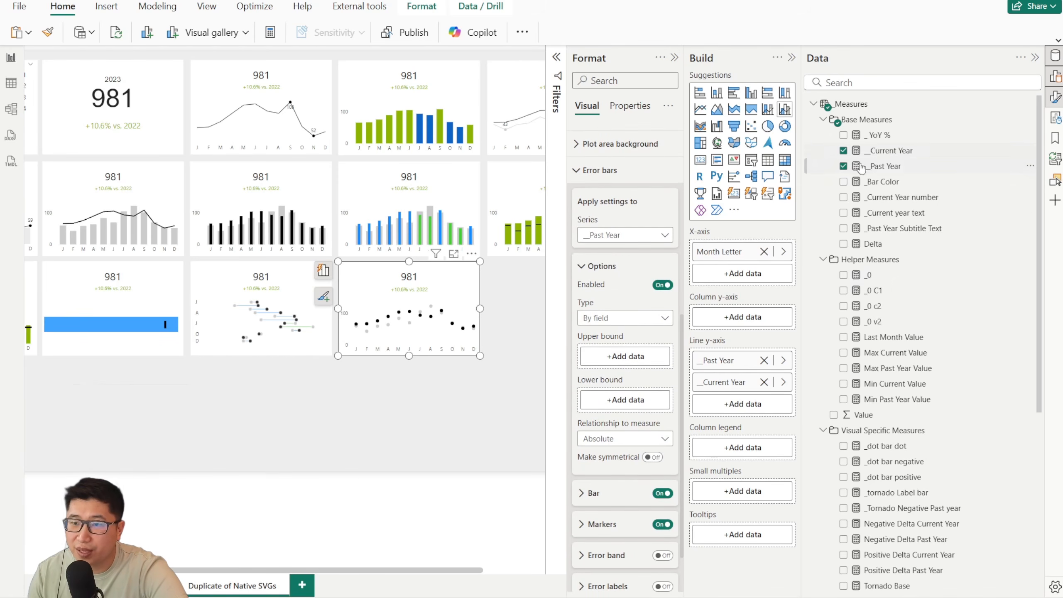
scroll(910, 419, "down", 2)
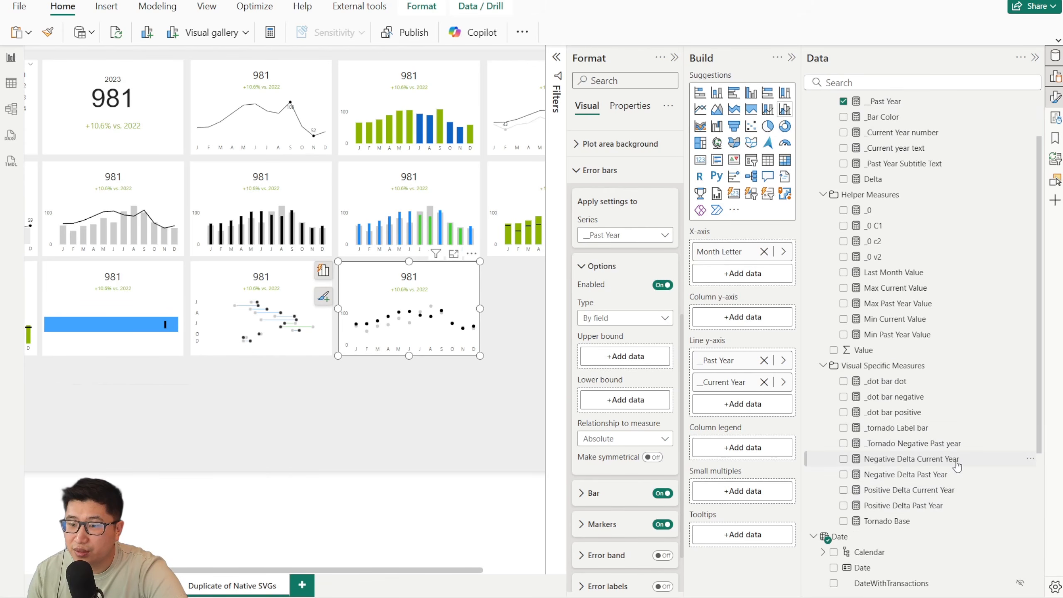
left_click_drag(957, 465, 625, 357)
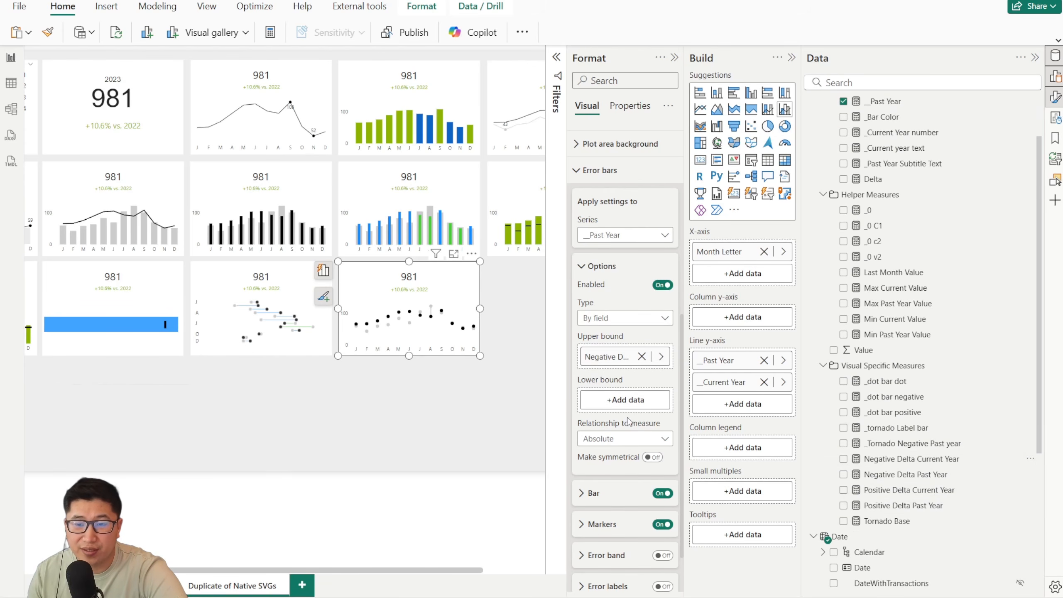
scroll(627, 420, "down", 2)
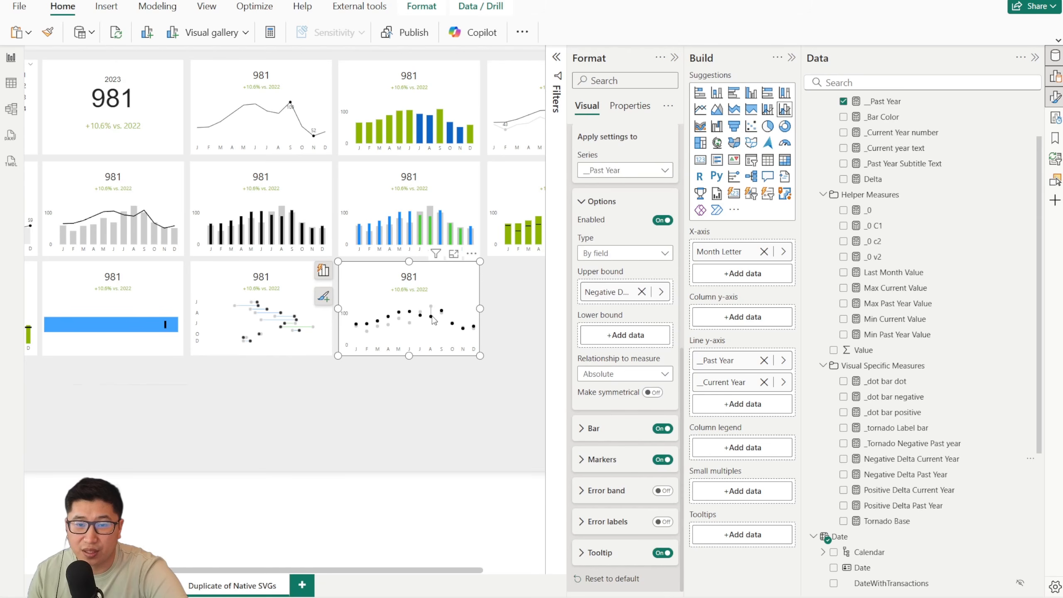
Color the __Past Year error bars green and turn off their markers.
left_click(611, 437)
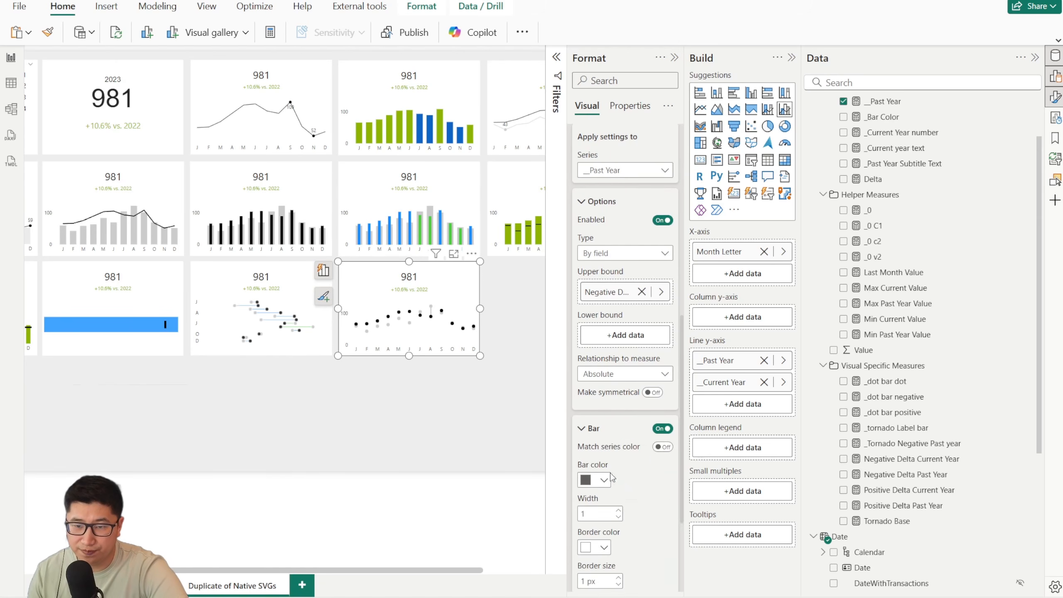
left_click(599, 480)
left_click(631, 424)
scroll(631, 424, "down", 4)
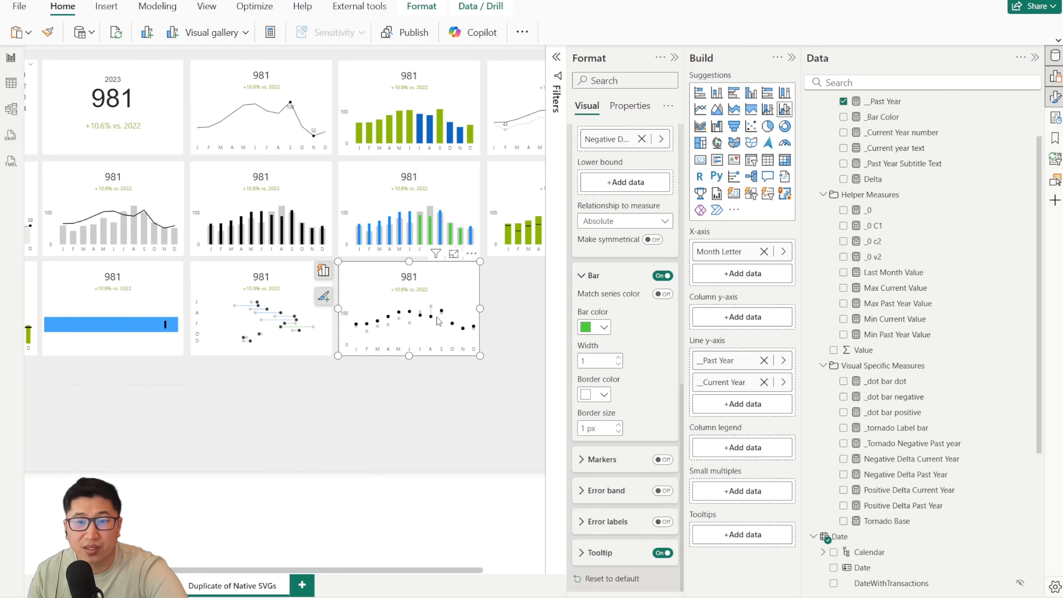
Enable error bars for the __Current Year series with Positive Delta Past Year as their upper bound.
scroll(621, 324, "up", 5)
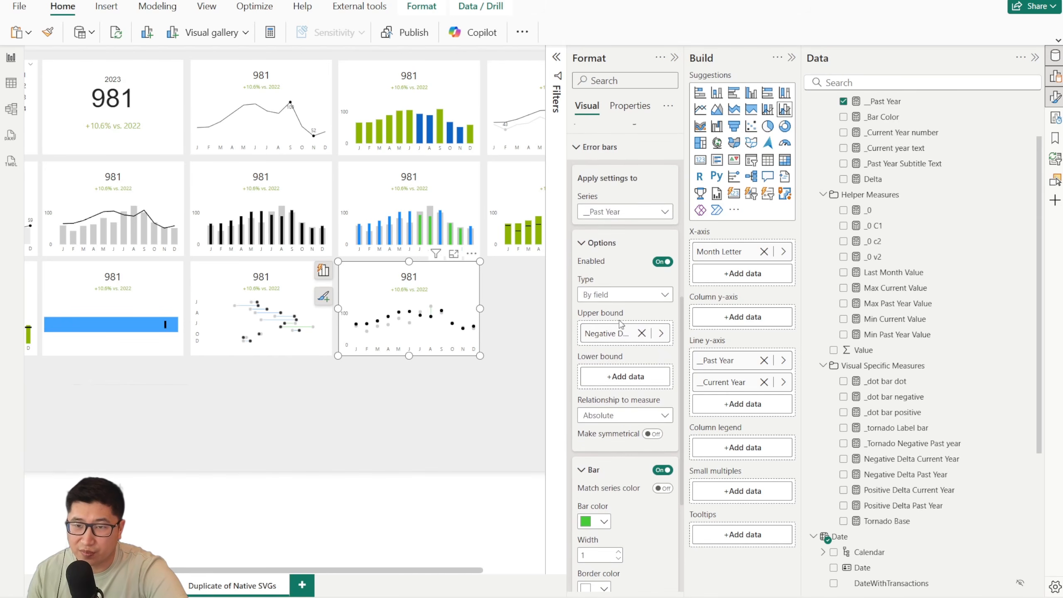
left_click(614, 212)
left_click(617, 244)
scroll(625, 302, "down", 1)
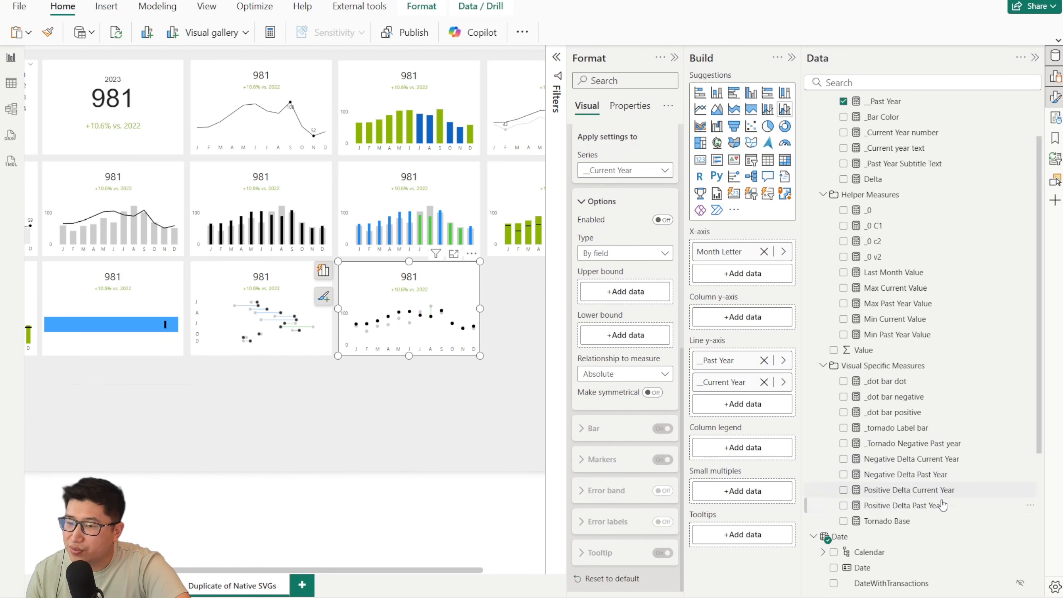
left_click_drag(943, 506, 639, 335)
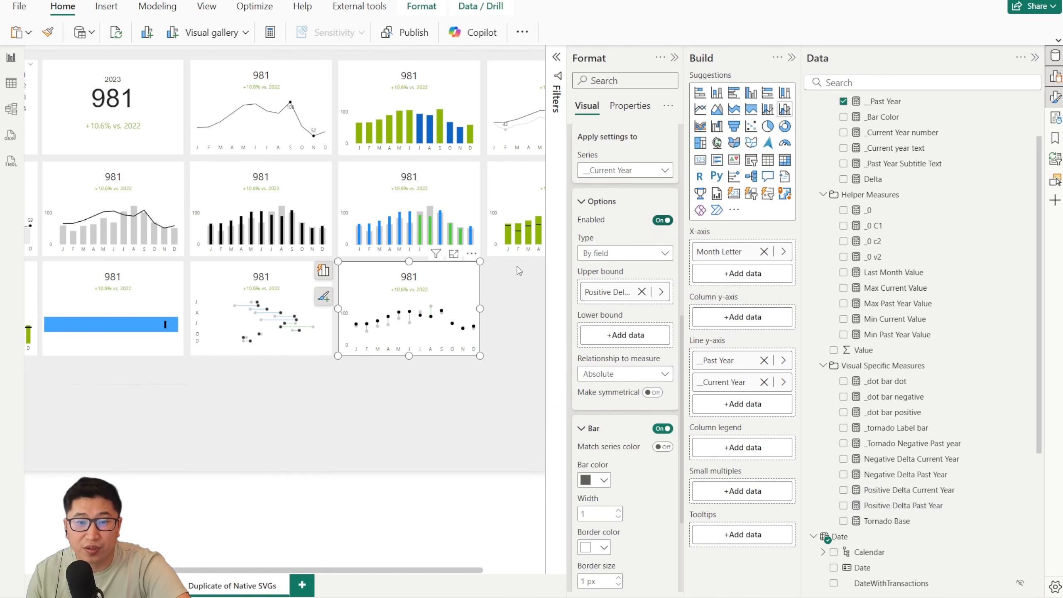
Color the __Current Year error bars blue and set their width to 3.
left_click(604, 480)
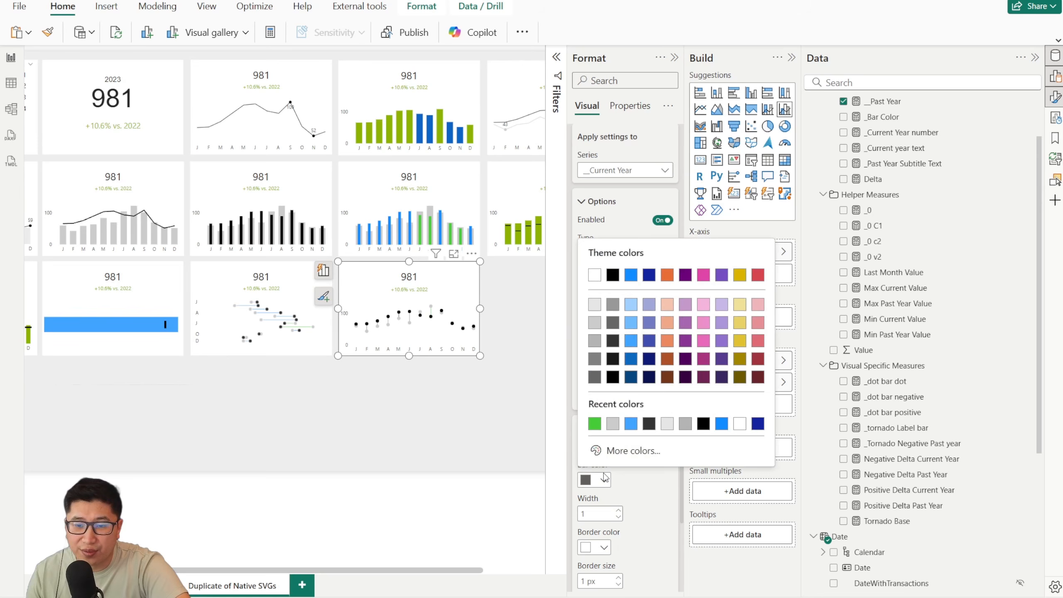
left_click(721, 424)
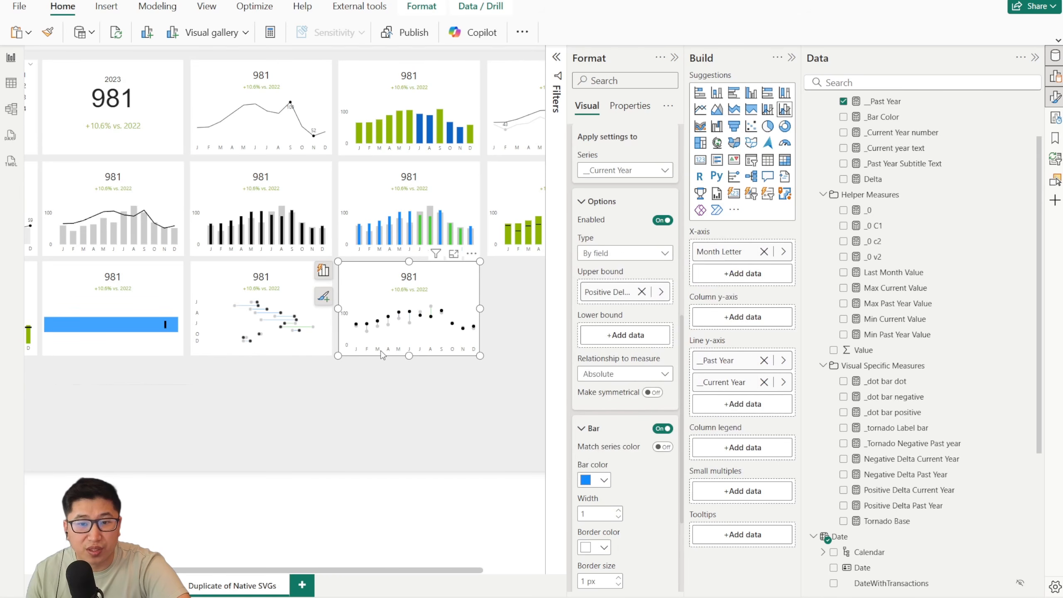
scroll(614, 481, "down", 3)
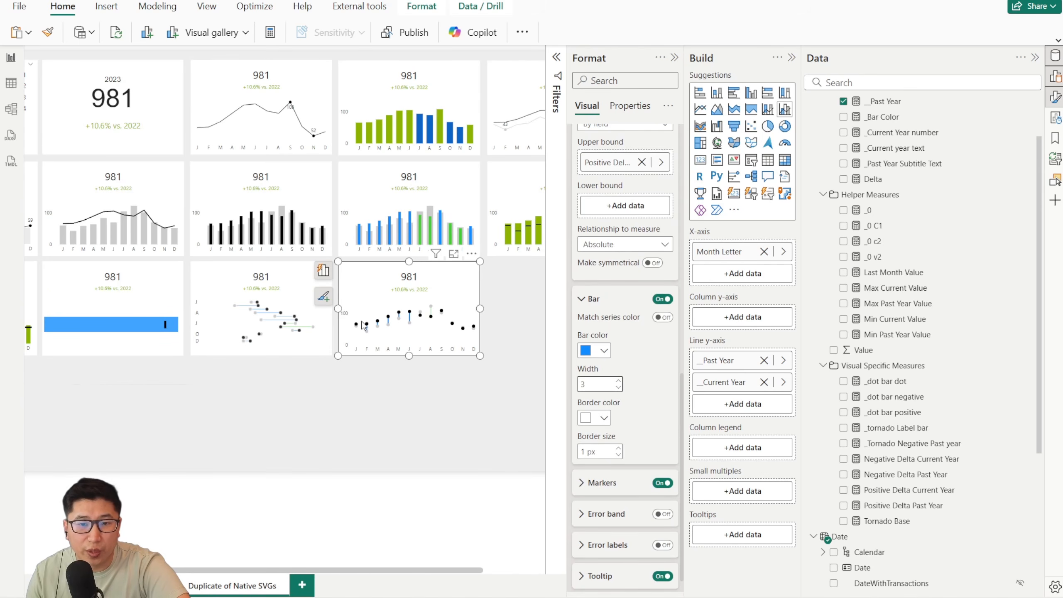
scroll(623, 293, "up", 3)
Widen the green __Past Year error bars to match the blue __Current Year ones.
left_click(611, 171)
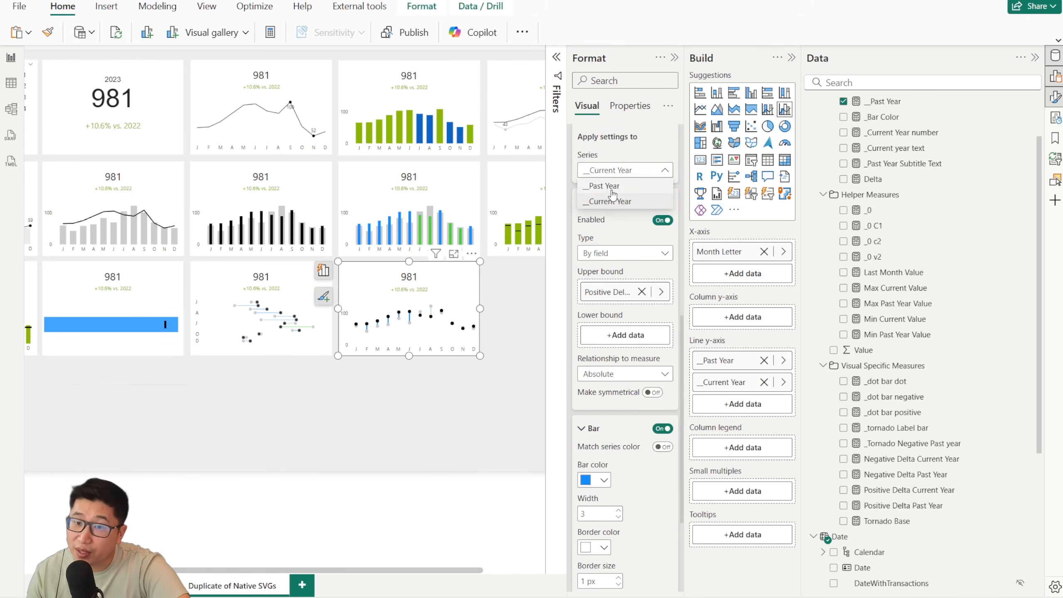
left_click(608, 200)
left_click(616, 171)
left_click(606, 187)
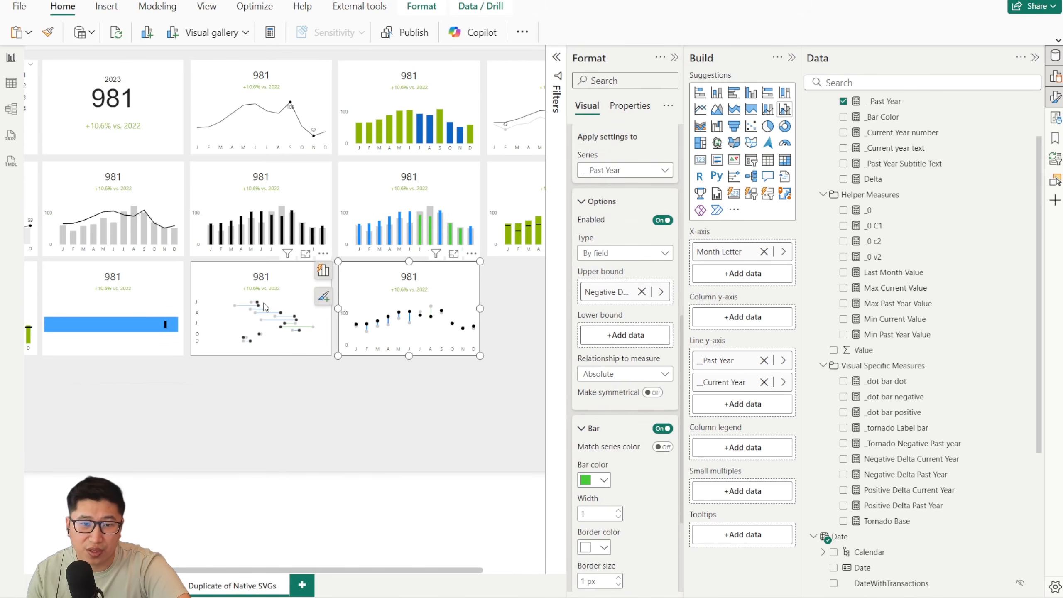
left_click(618, 510)
left_click(618, 510)
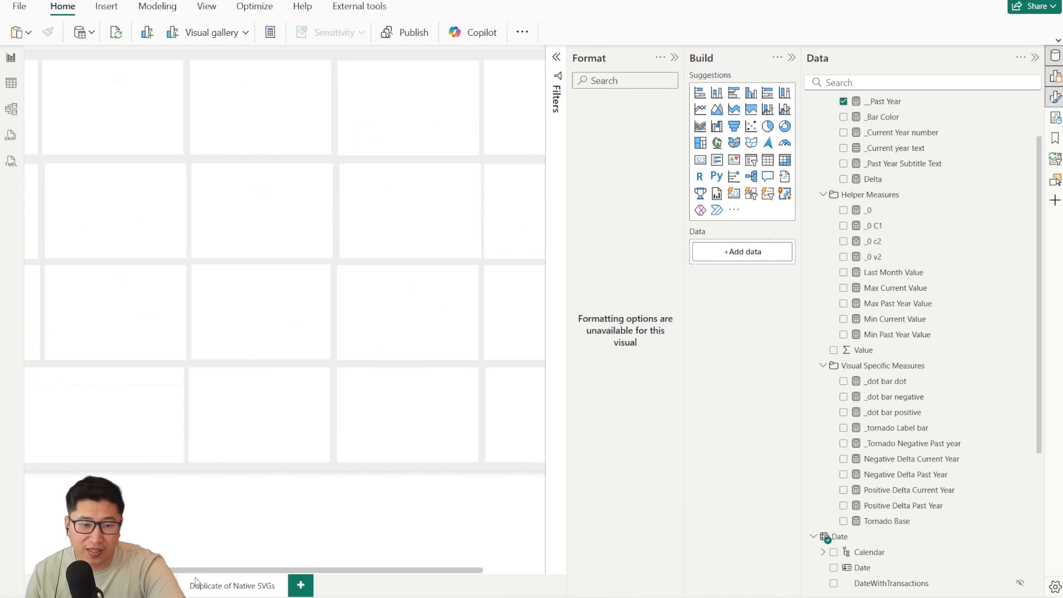
Copy the green-and-blue floating bar card from the original report page into the empty fourth row of the Duplicate of Native SVGs page.
scroll(427, 356, "right", 3)
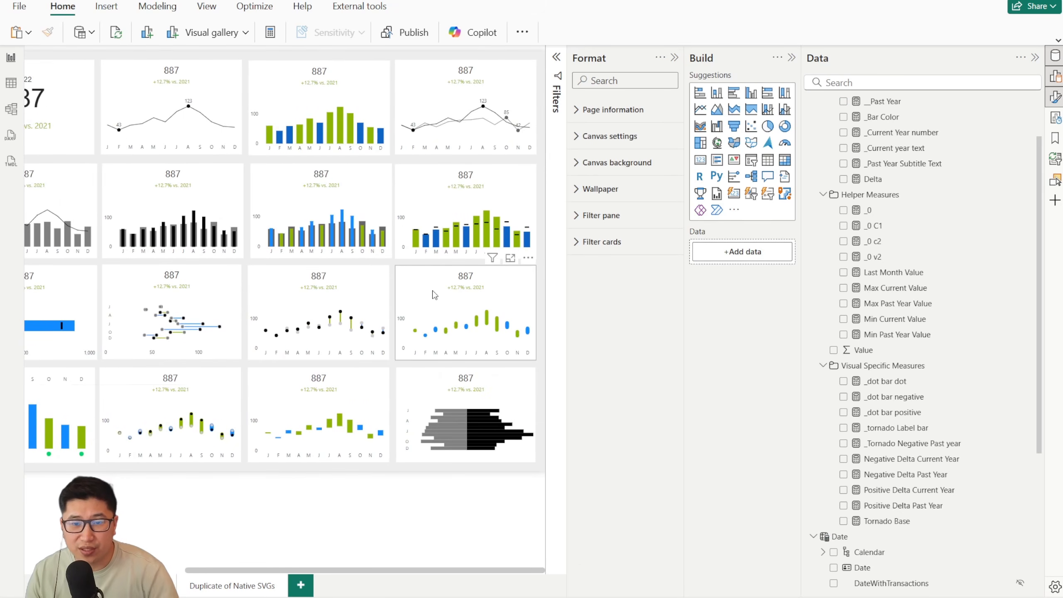
left_click(435, 324)
scroll(330, 490, "down", 5)
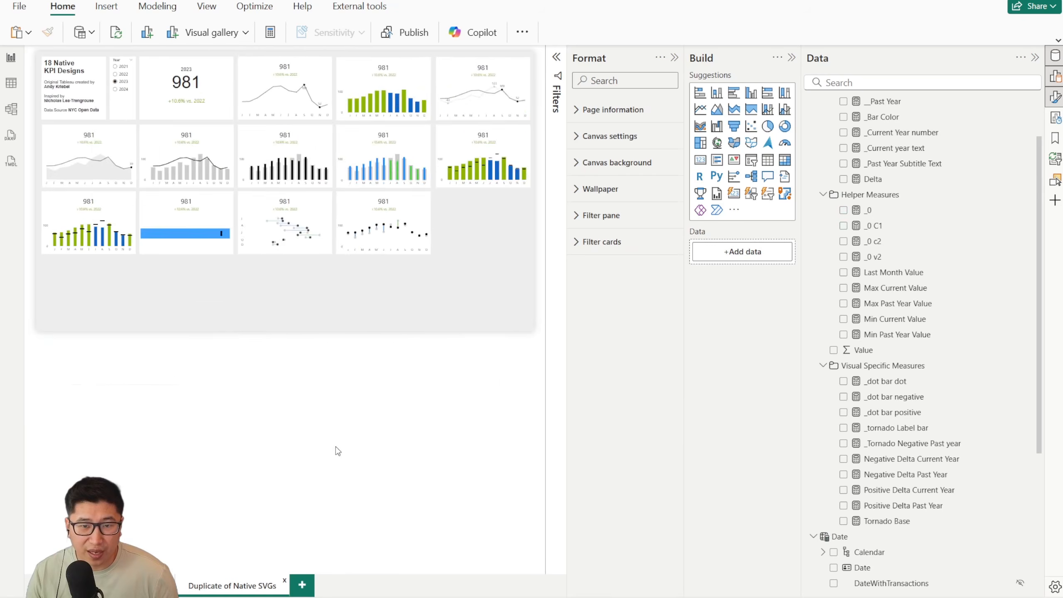
left_click_drag(451, 166, 342, 222)
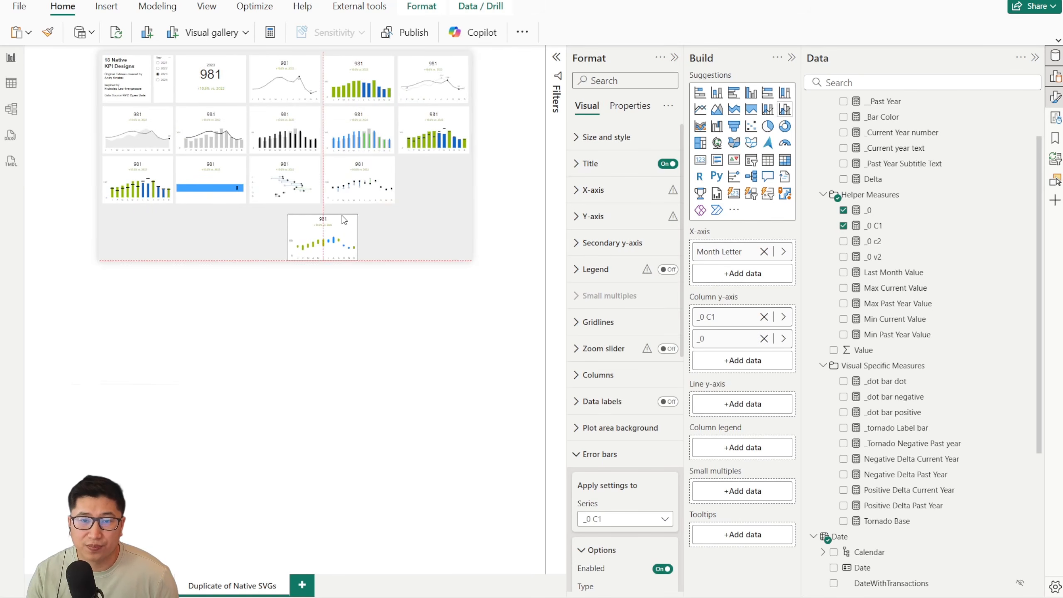
Align the pasted floating bar card directly beneath the vertical dot chart card.
scroll(328, 498, "up", 3)
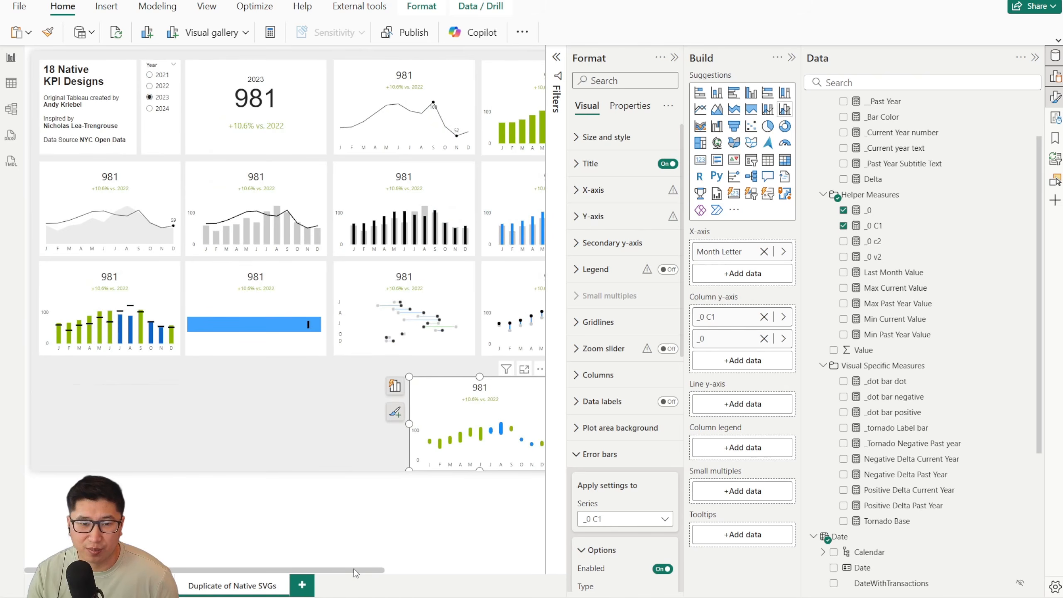
scroll(360, 574, "right", 3)
scroll(499, 424, "up", 1)
scroll(364, 570, "up", 1)
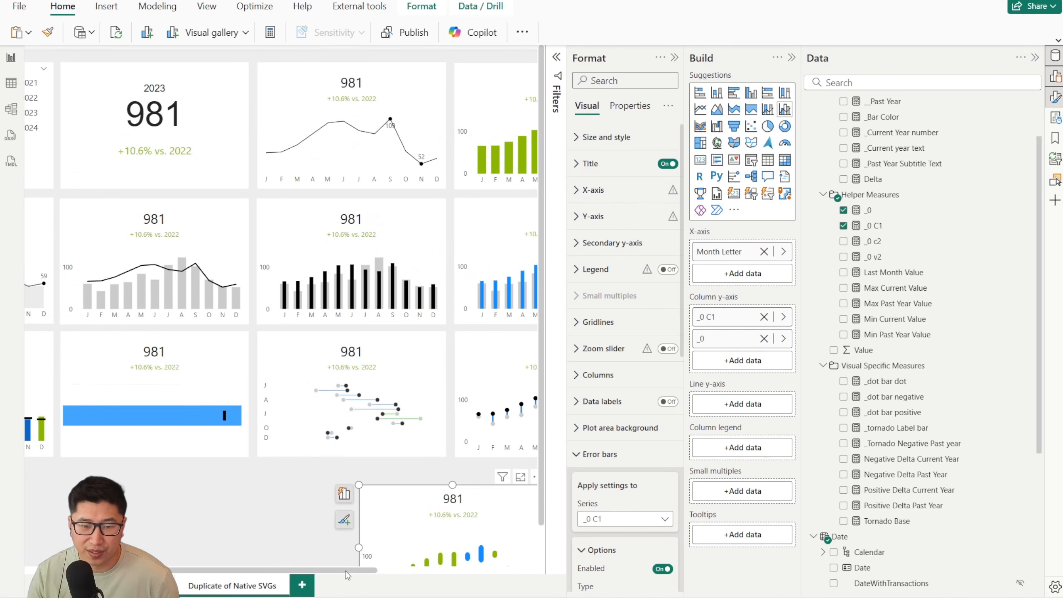
left_click_drag(345, 571, 505, 571)
scroll(477, 475, "down", 1)
left_click_drag(188, 453, 282, 453)
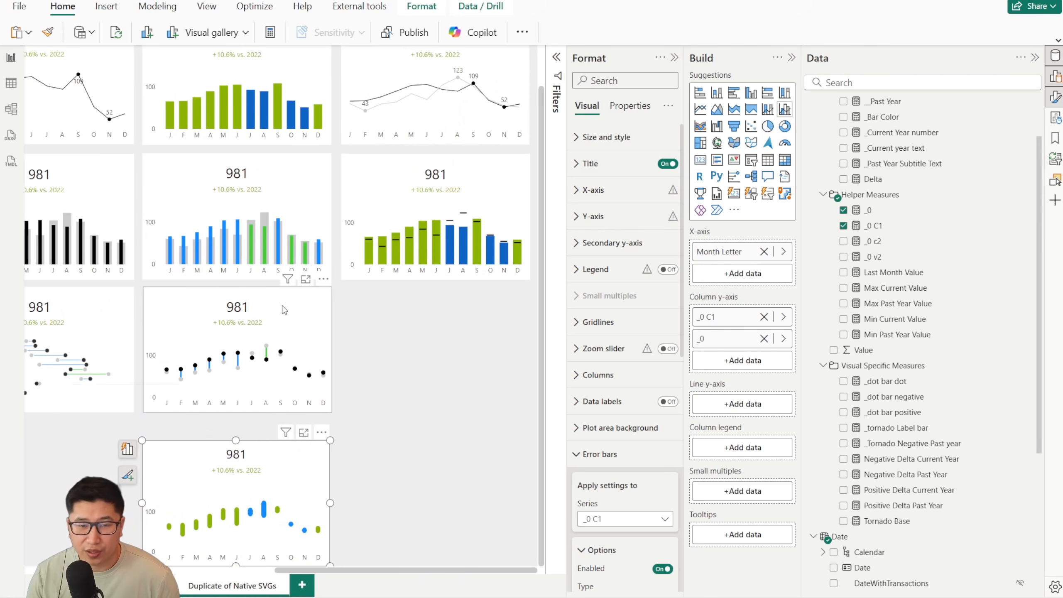
Duplicate the vertical dot chart card into the last slot of the third row, then select the floating bar reference card.
left_click(284, 310)
key("ctrl+v")
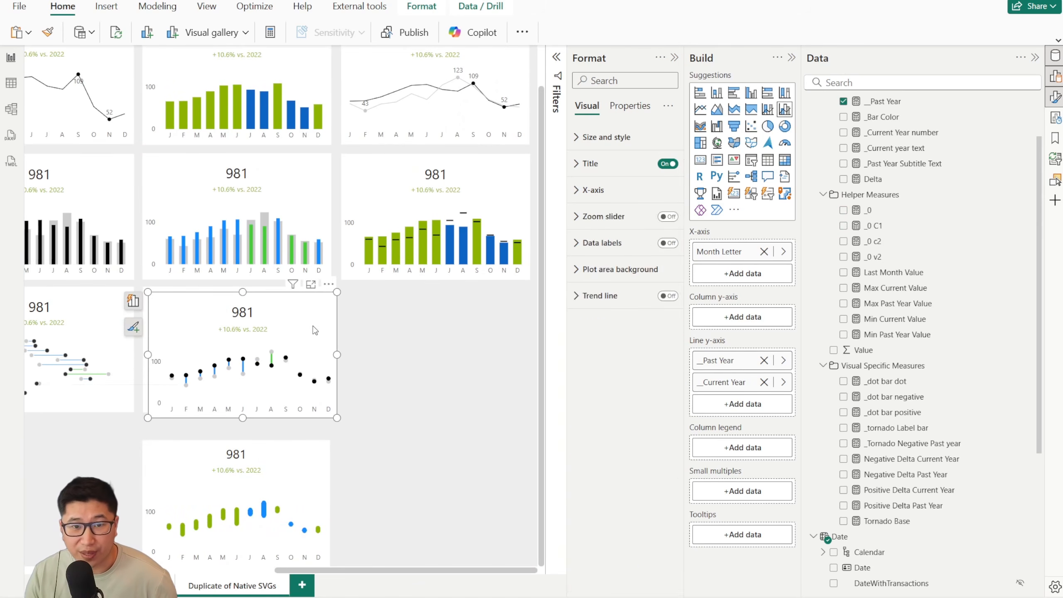
left_click_drag(295, 307, 486, 300)
left_click(257, 442)
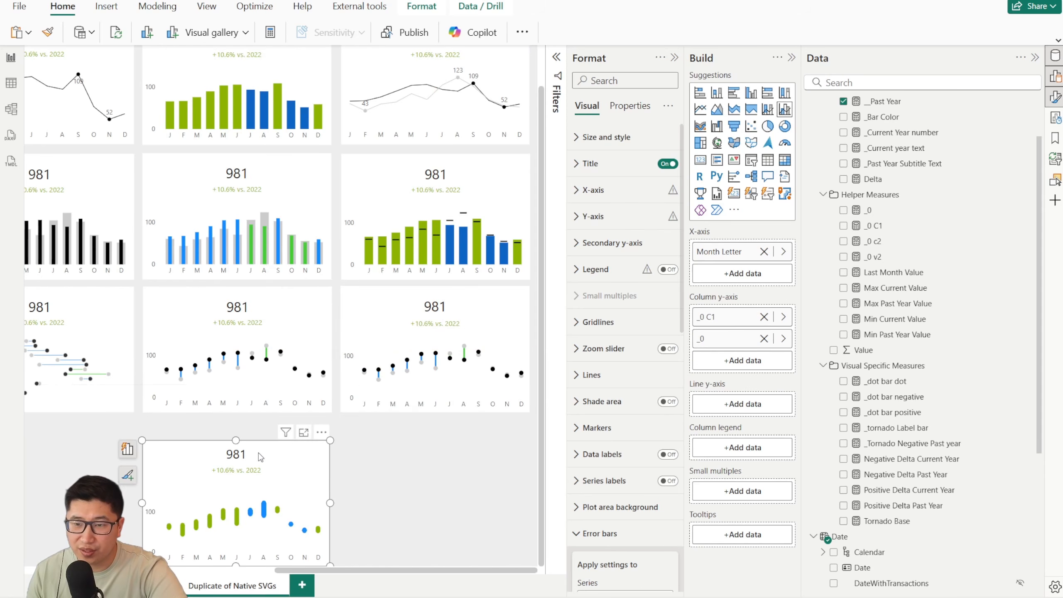
Replace the line measures in the duplicated third-row card with _0 and _0 C1 as its column values.
left_click(411, 301)
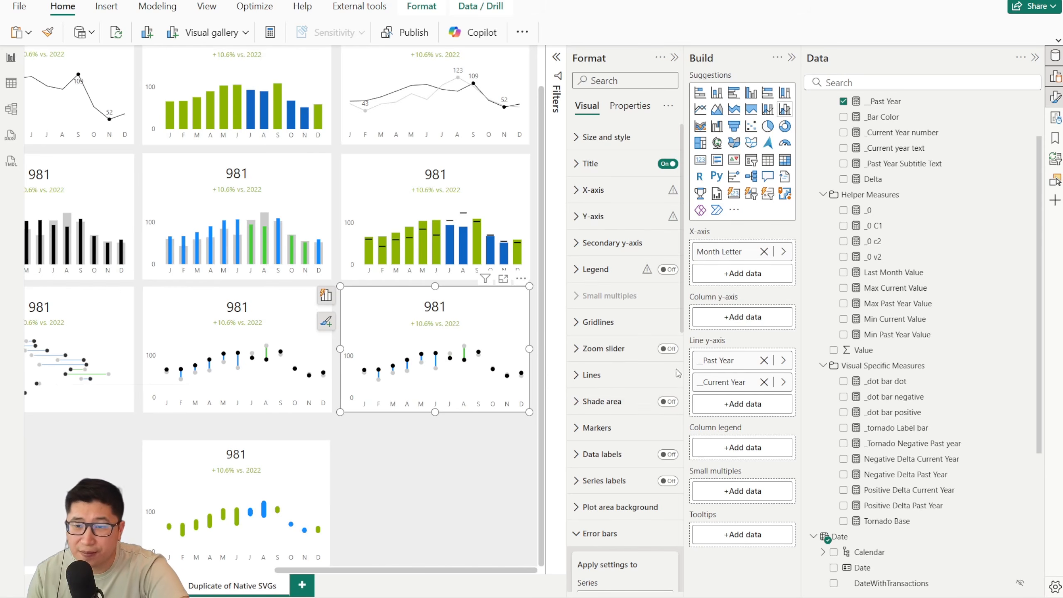
scroll(621, 335, "down", 5)
scroll(621, 335, "up", 1)
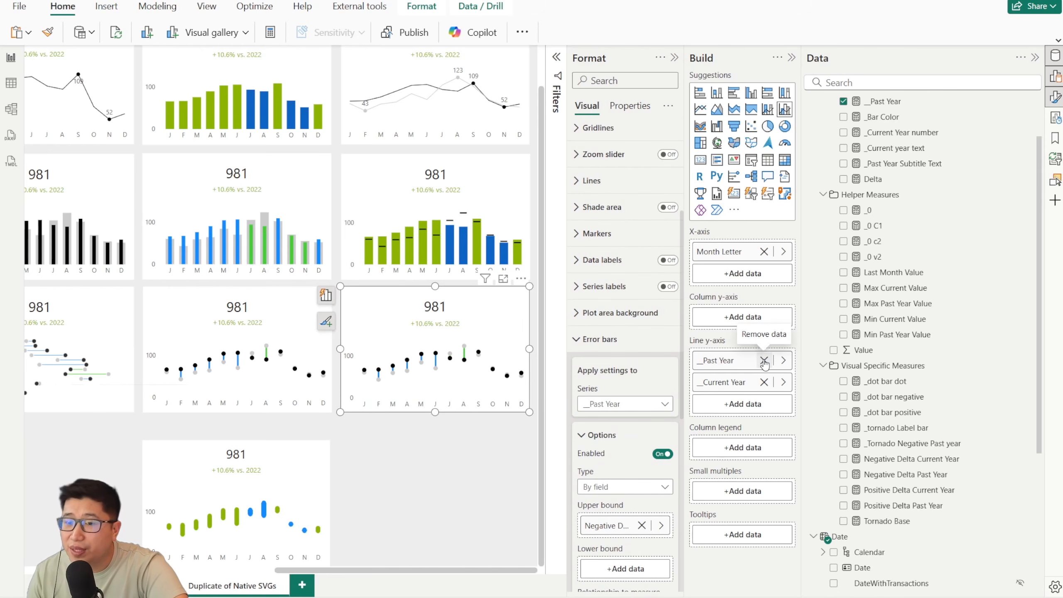
left_click(763, 360)
left_click(764, 360)
scroll(879, 211, "up", 2)
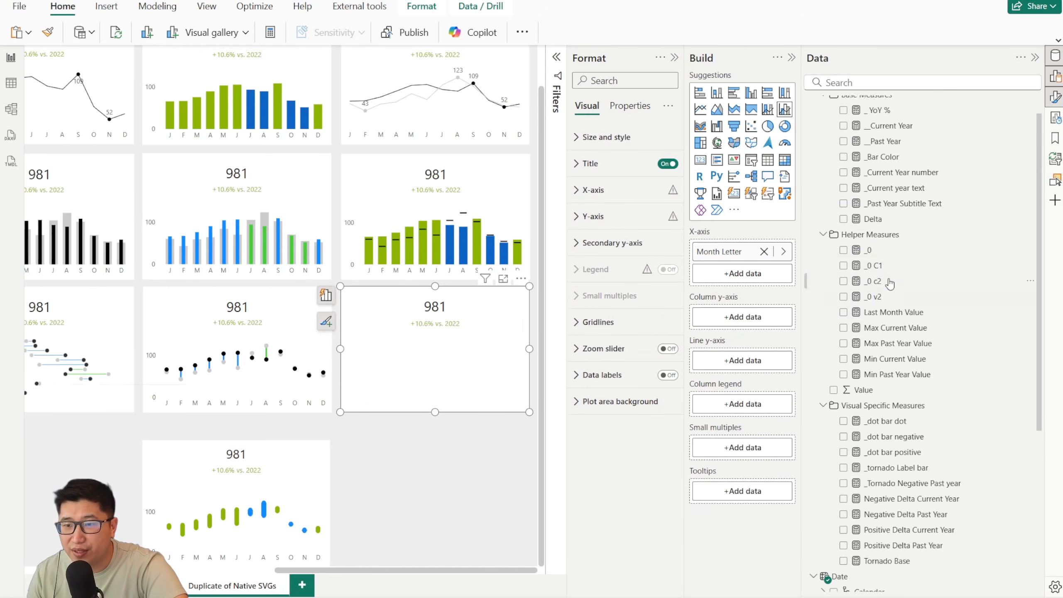
left_click_drag(888, 276, 737, 342)
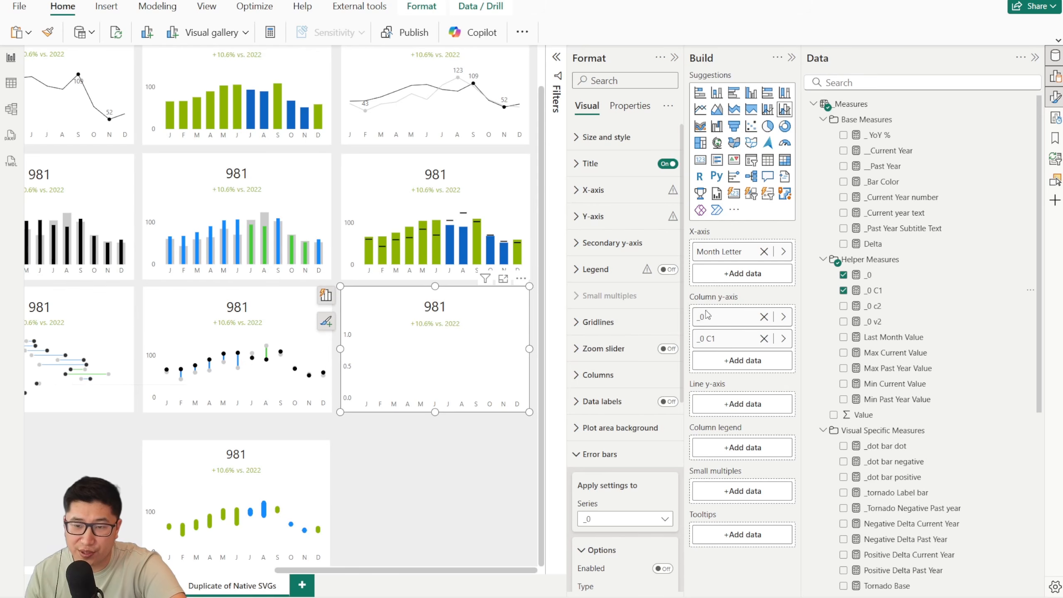
Enable error bars for the _0 series with Negative Delta Current Year as upper bound and Negative Delta Past Year as lower bound.
scroll(640, 435, "down", 5)
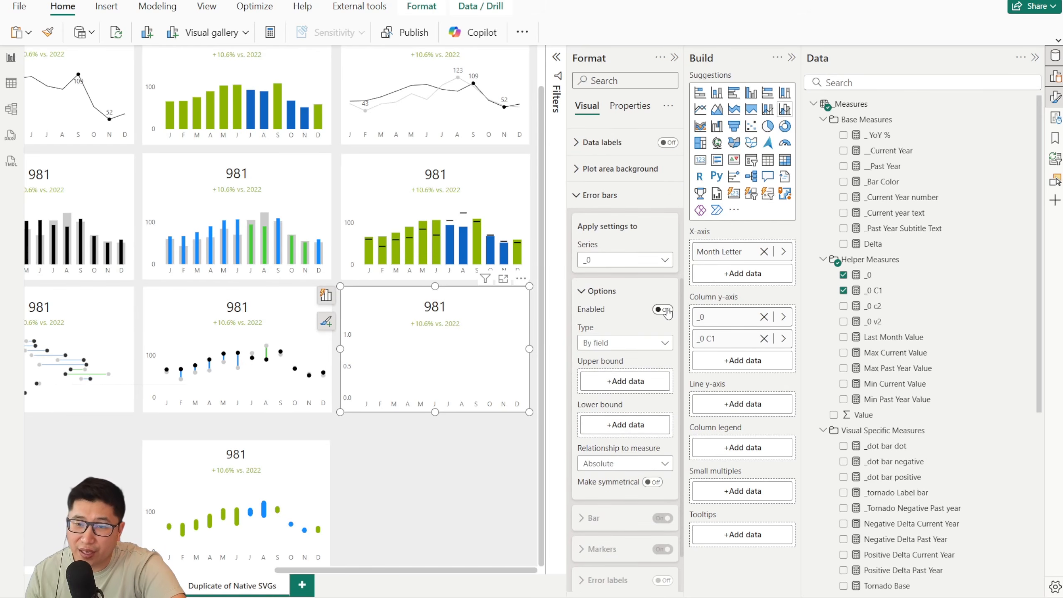
left_click(665, 310)
scroll(667, 313, "down", 1)
scroll(886, 454, "down", 1)
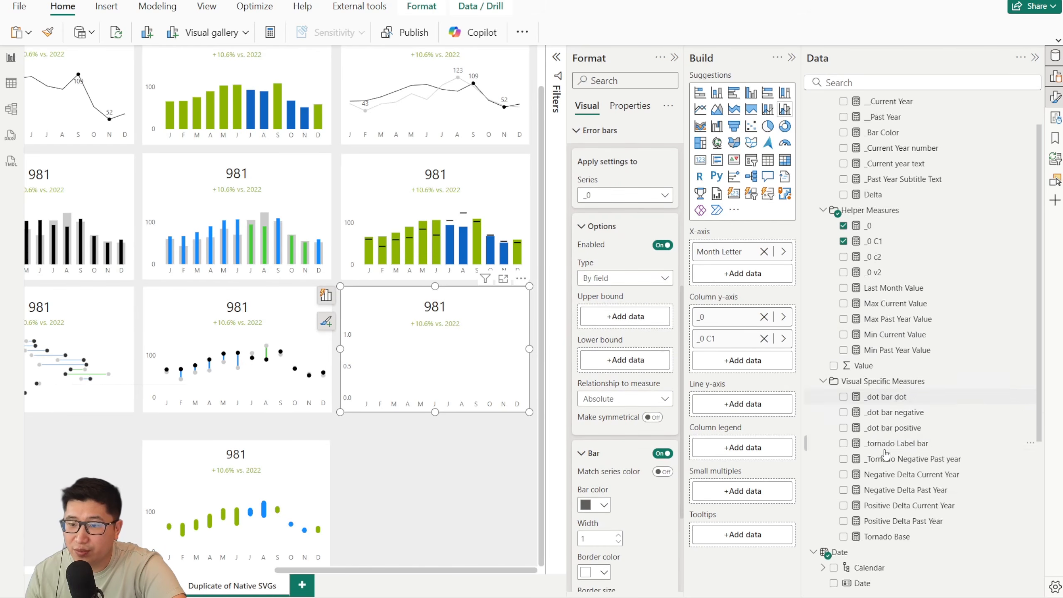
scroll(886, 455, "down", 3)
left_click_drag(905, 330, 626, 316)
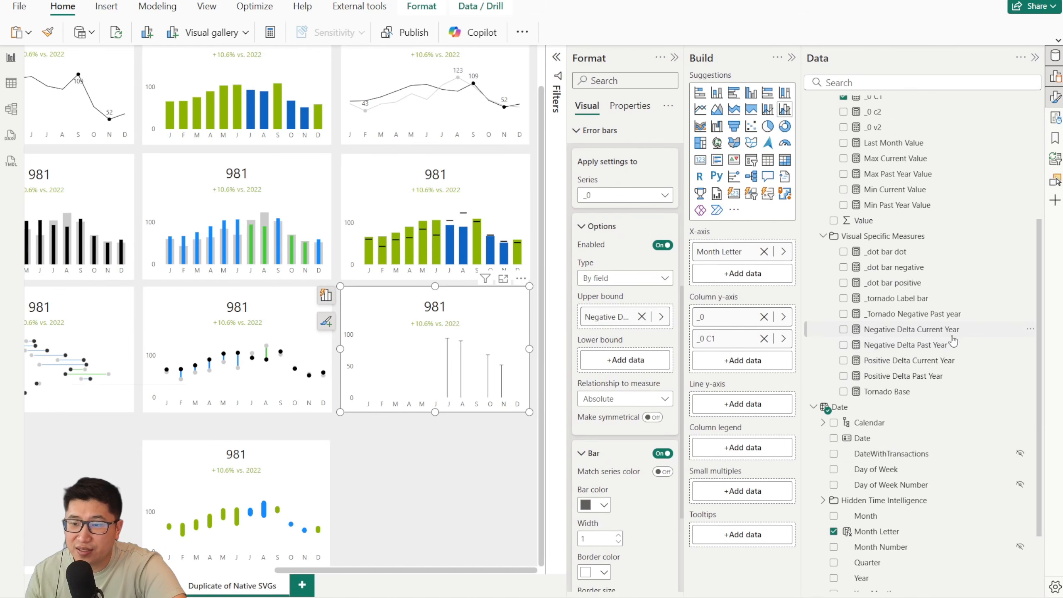
left_click_drag(953, 341, 626, 359)
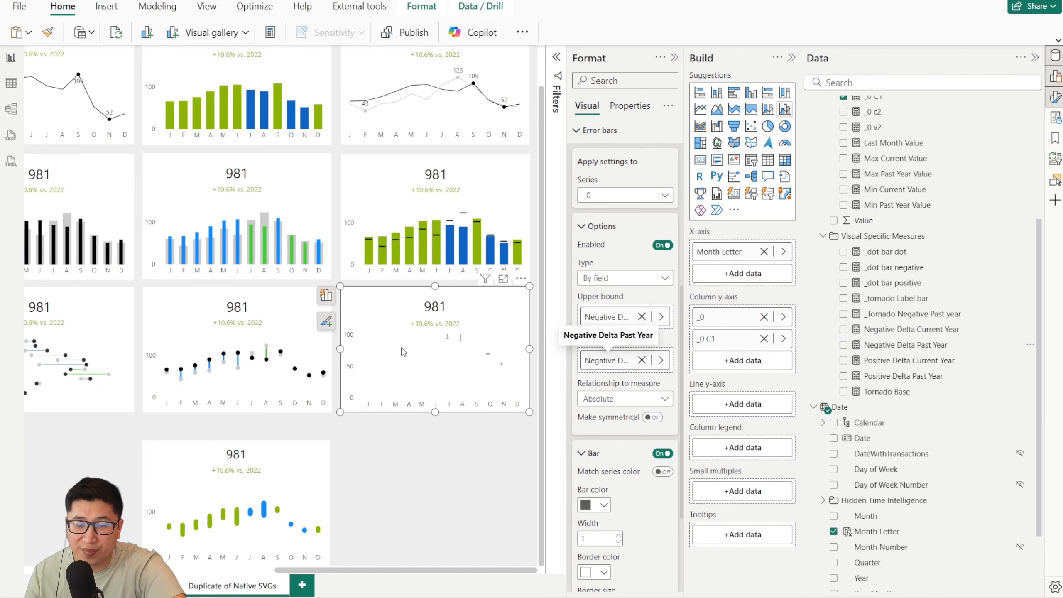
Color the _0 error bars green and set their width to 10 and border size to 0 px.
left_click(596, 505)
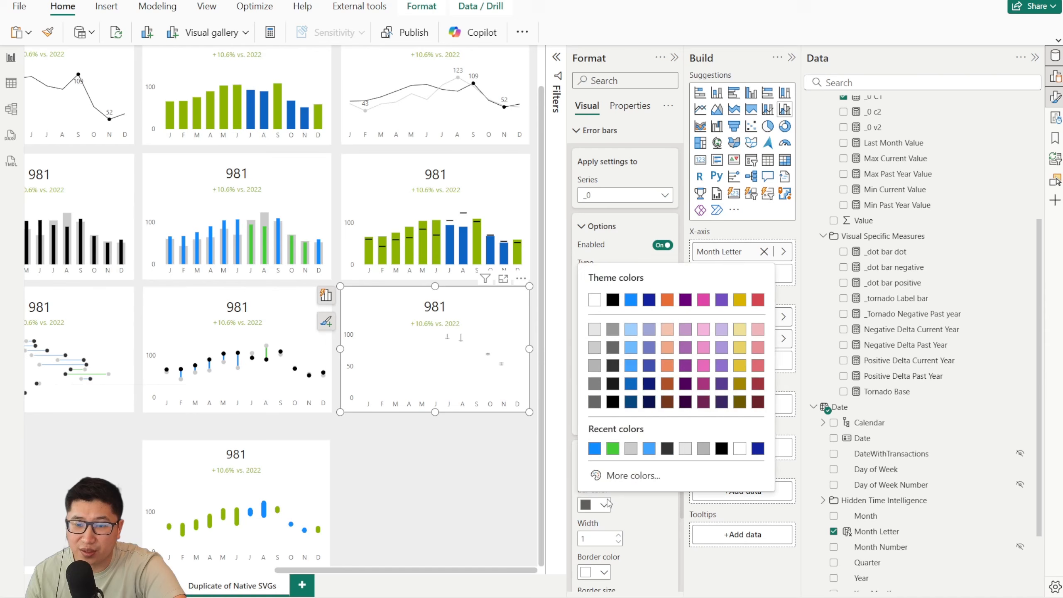
left_click(615, 446)
scroll(606, 444, "down", 2)
scroll(606, 443, "down", 1)
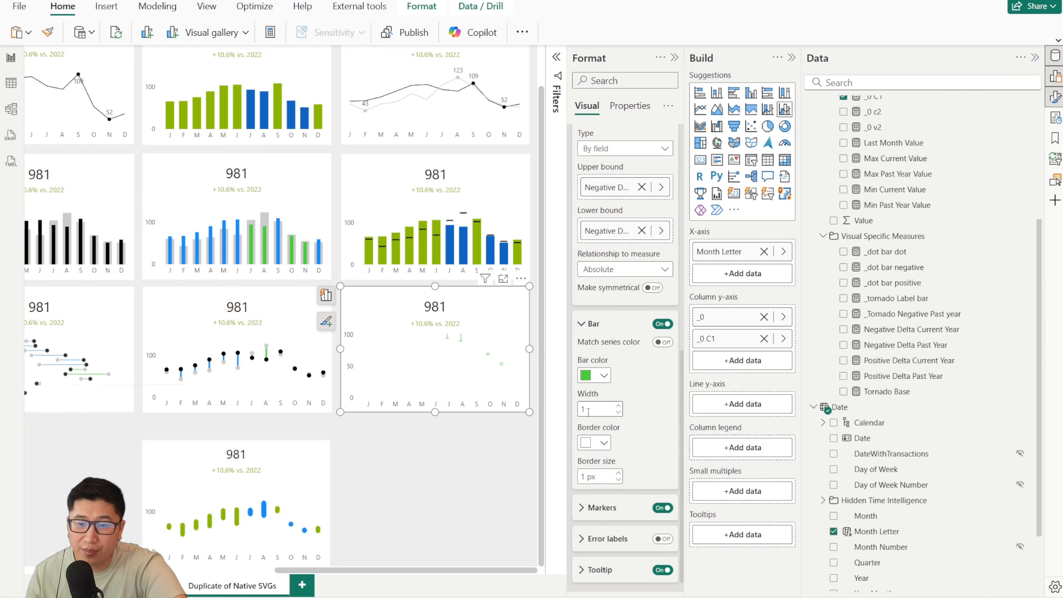
double_click(582, 408)
type("10")
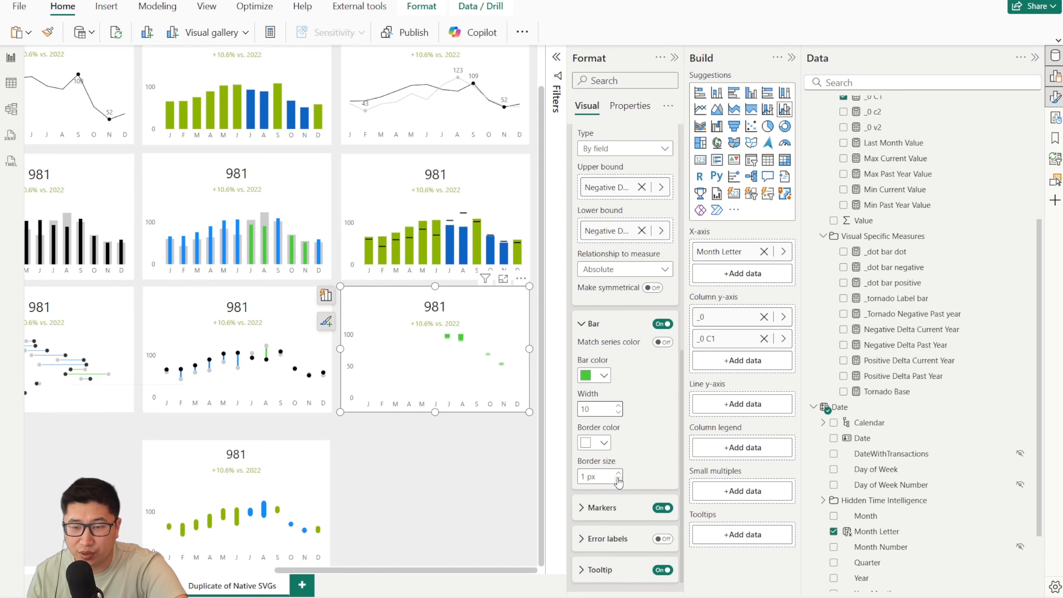
left_click(619, 481)
Change the marker shape of the _0 error bars to a circle so the bar ends are rounded.
left_click(622, 509)
scroll(621, 508, "down", 2)
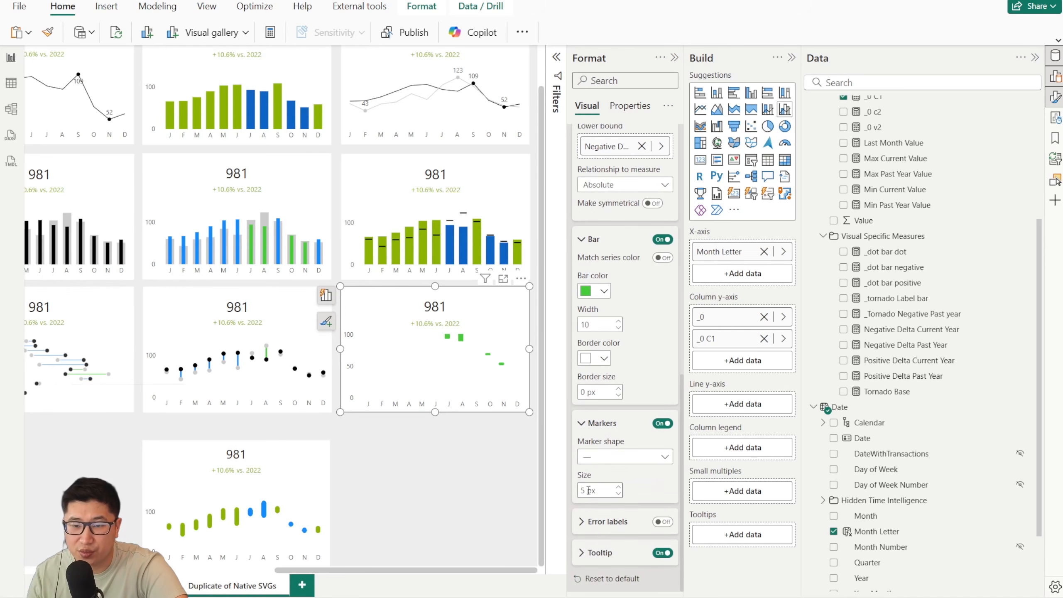
left_click(603, 457)
left_click(590, 473)
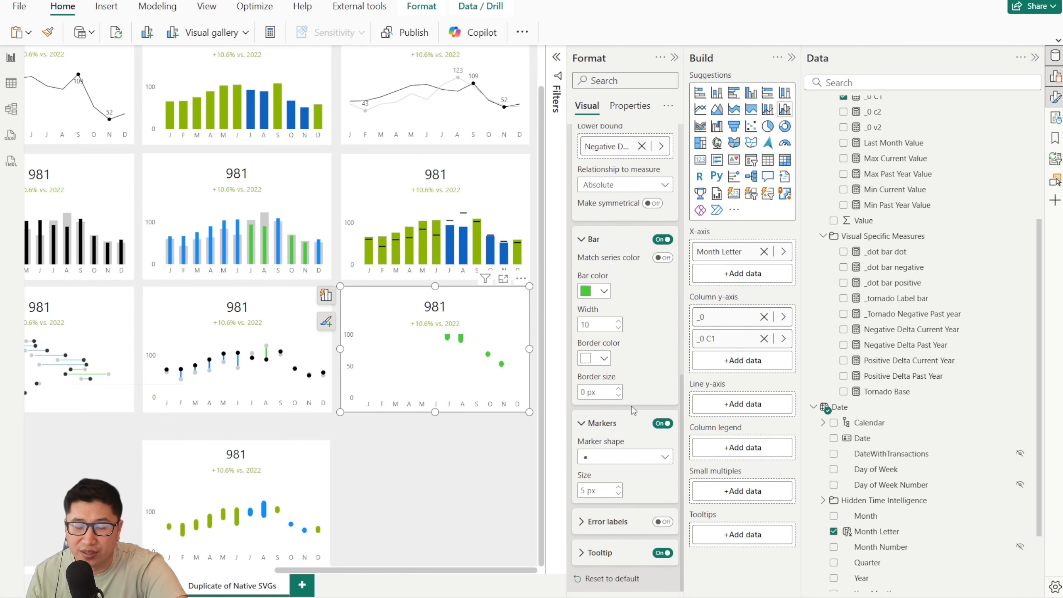
Enable error bars for the _0 C1 series, using the Positive Delta Current Year and Positive Delta Past Year measures as its bounds.
scroll(633, 410, "up", 3)
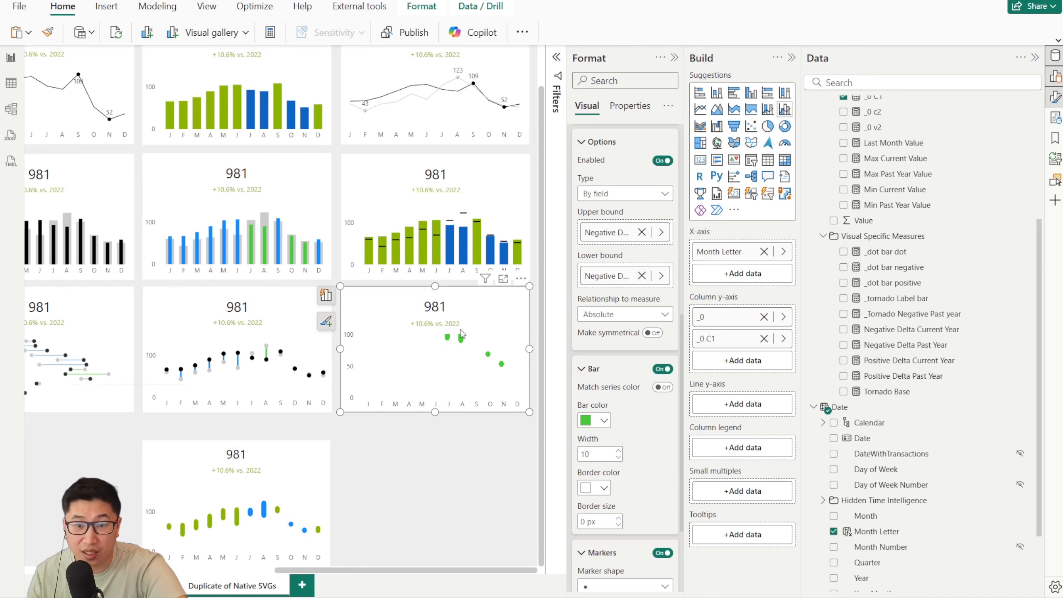
scroll(615, 333, "up", 2)
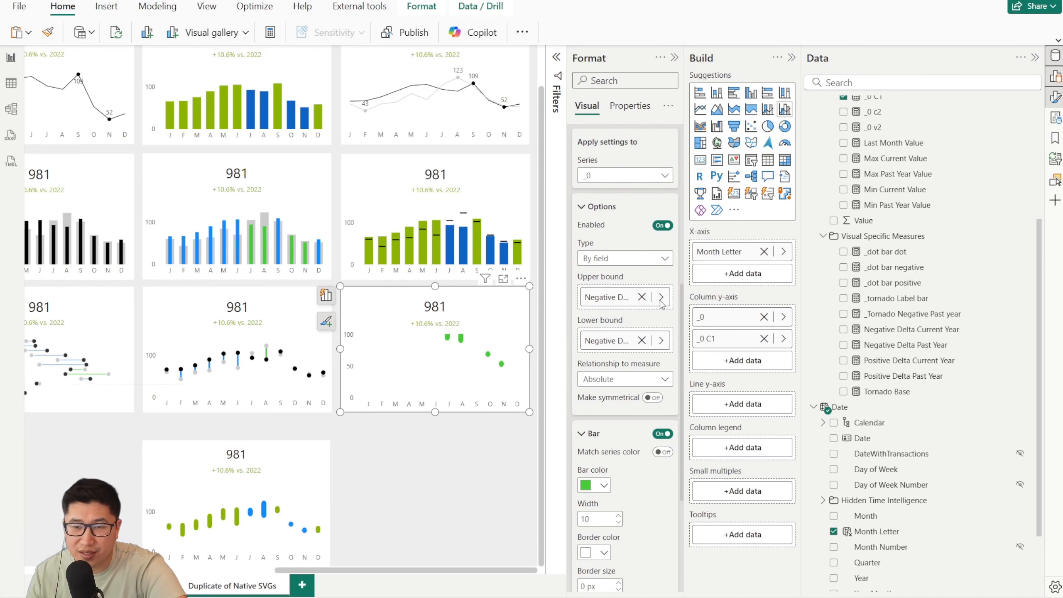
left_click(617, 177)
left_click(612, 209)
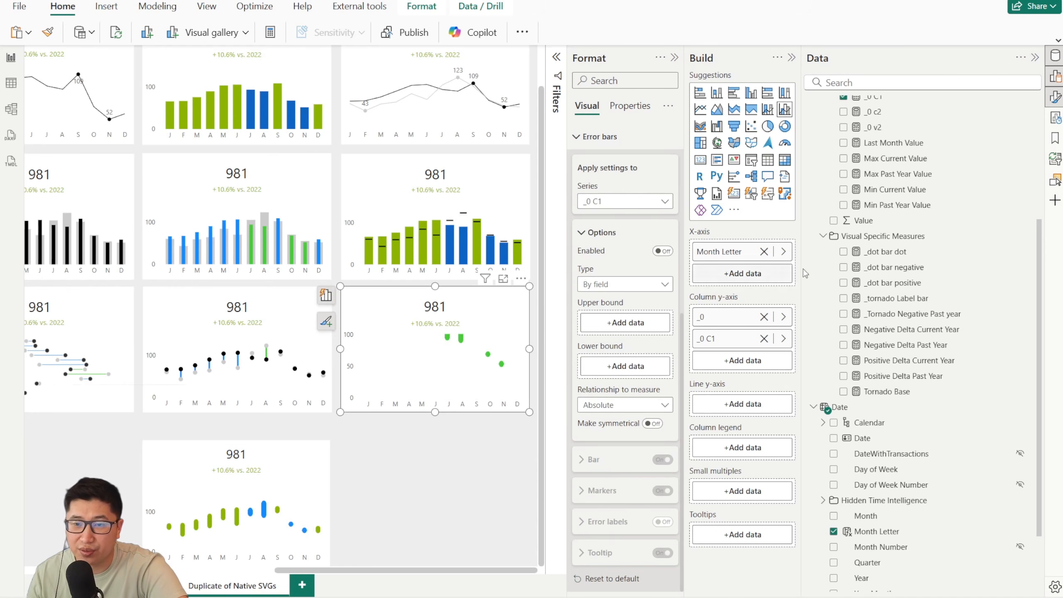
scroll(898, 381, "down", 2)
mouse_move(900, 275)
left_mouse_down()
mouse_move(711, 296)
mouse_move(629, 322)
mouse_move(624, 367)
left_mouse_up()
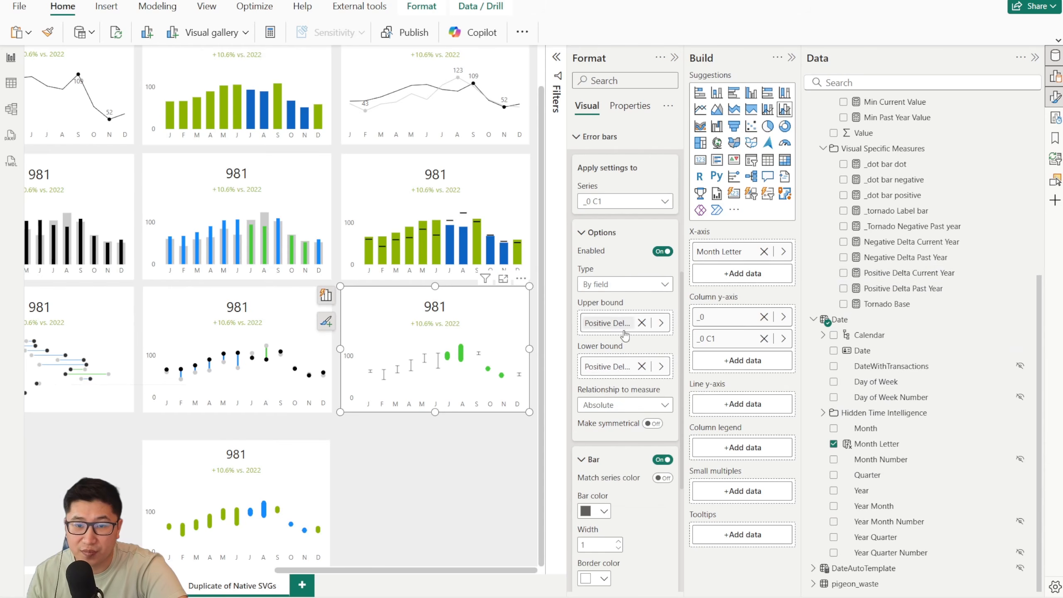
Set the _0 C1 error bars to width 10 with a border size of 0 px.
scroll(628, 482, "down", 1)
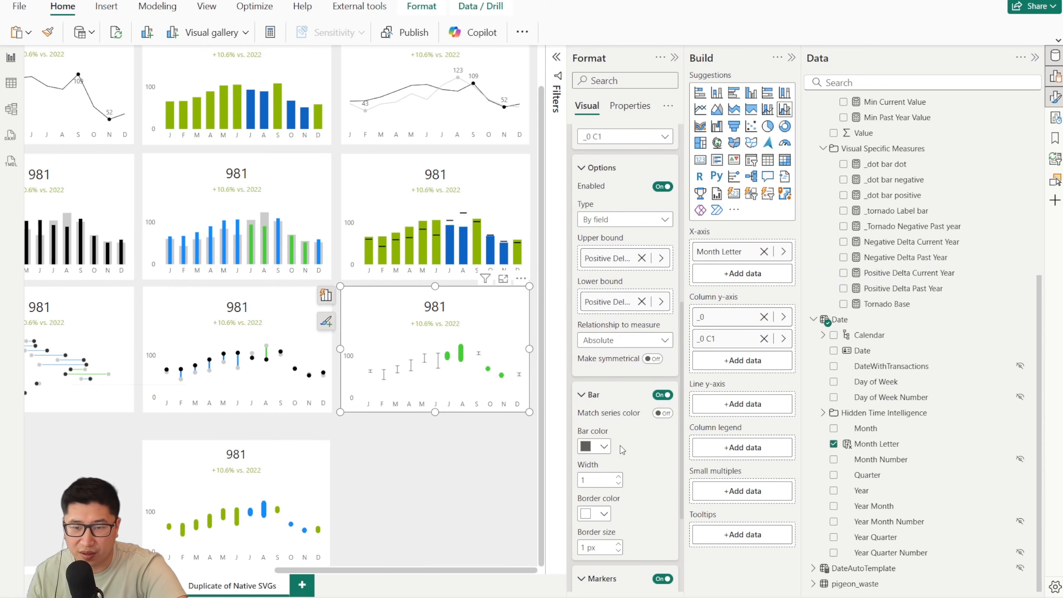
scroll(623, 449, "down", 4)
left_click(587, 351)
type("0")
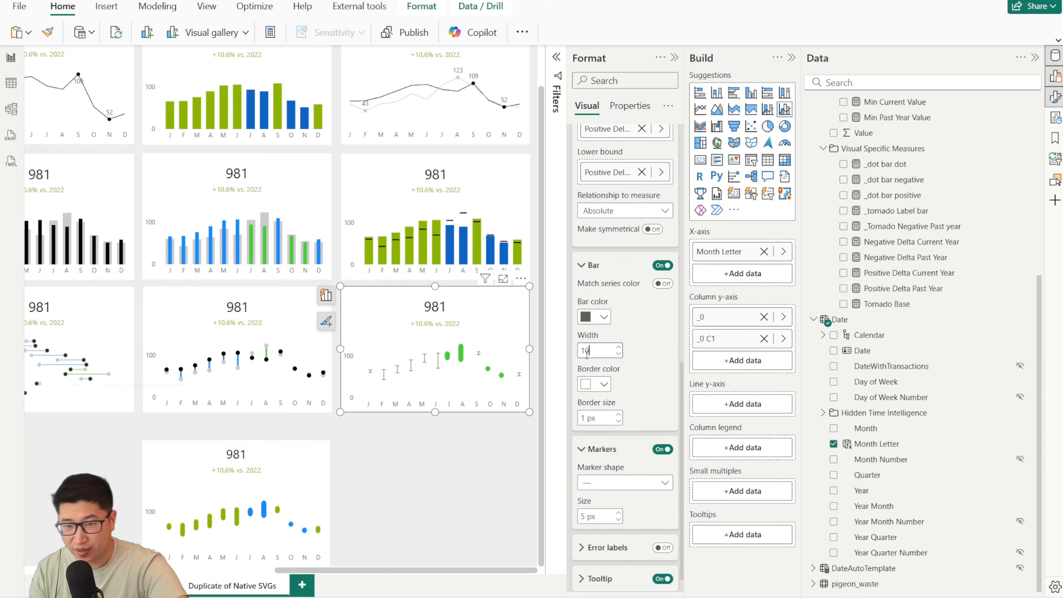
left_click(618, 421)
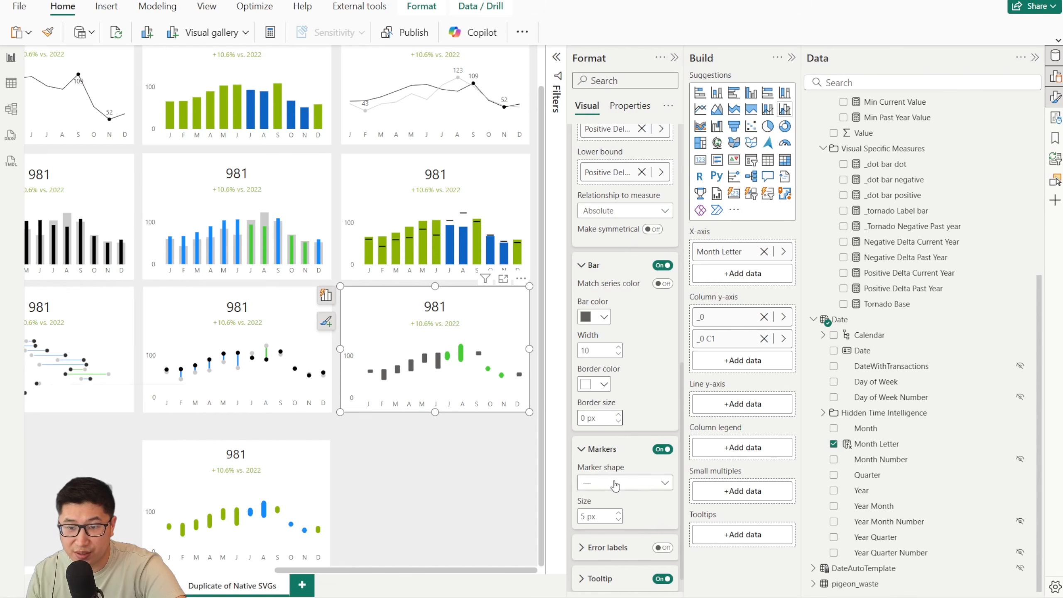
Give the _0 C1 error bars circular markers and a blue bar color.
left_click(615, 485)
left_click(595, 424)
left_click(598, 317)
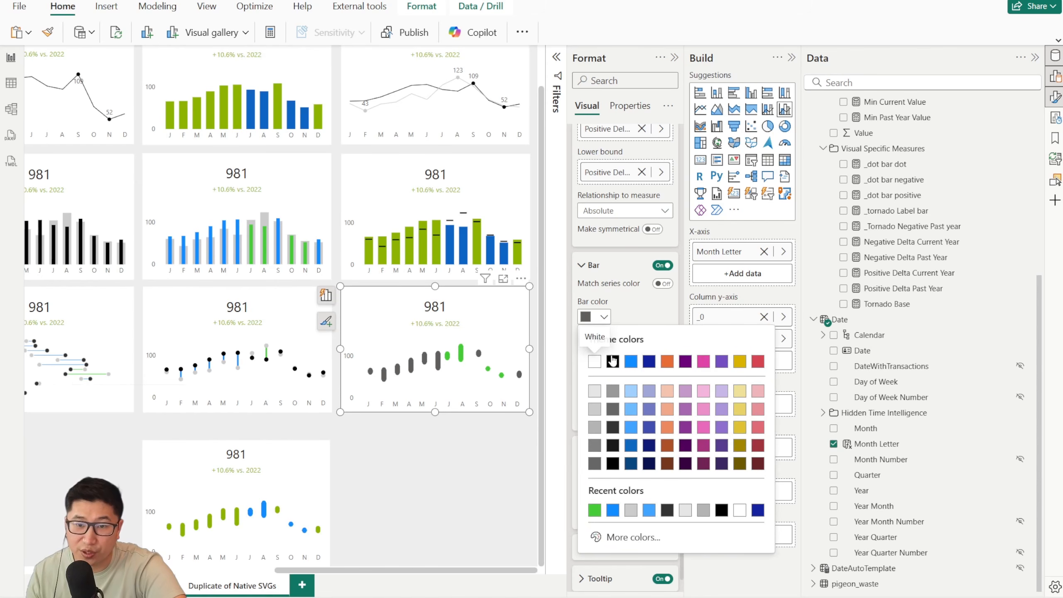
left_click(631, 362)
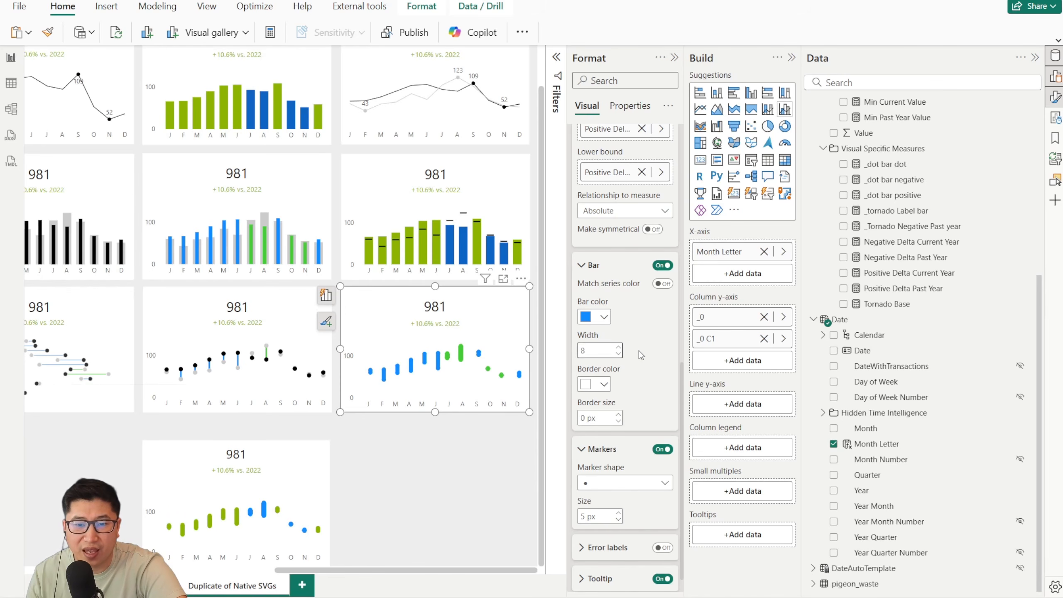
Set the error bar width to 9 for both the _0 C1 and _0 series.
left_click(618, 348)
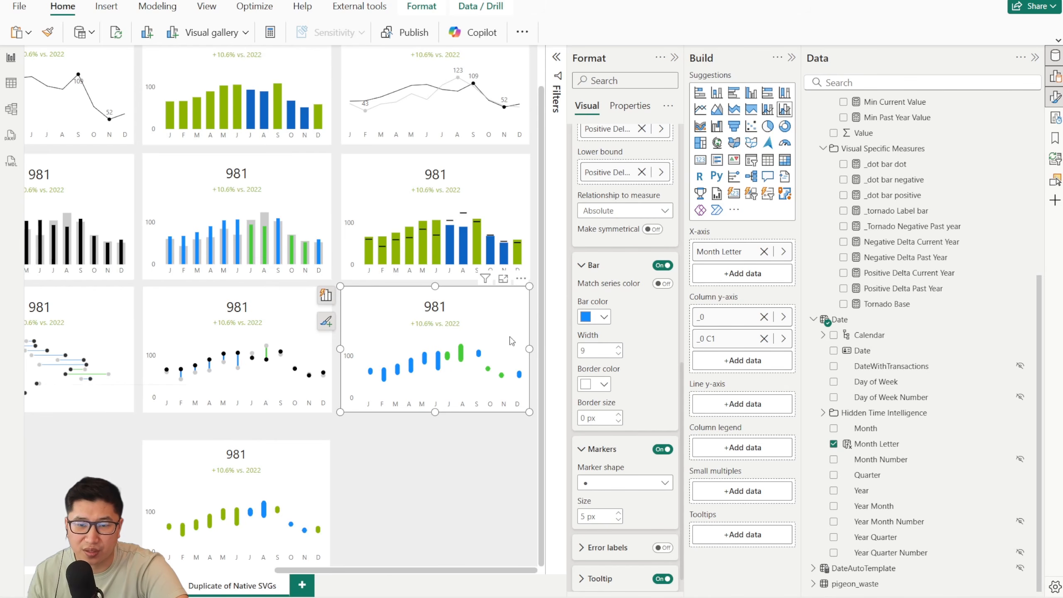
scroll(634, 228, "up", 3)
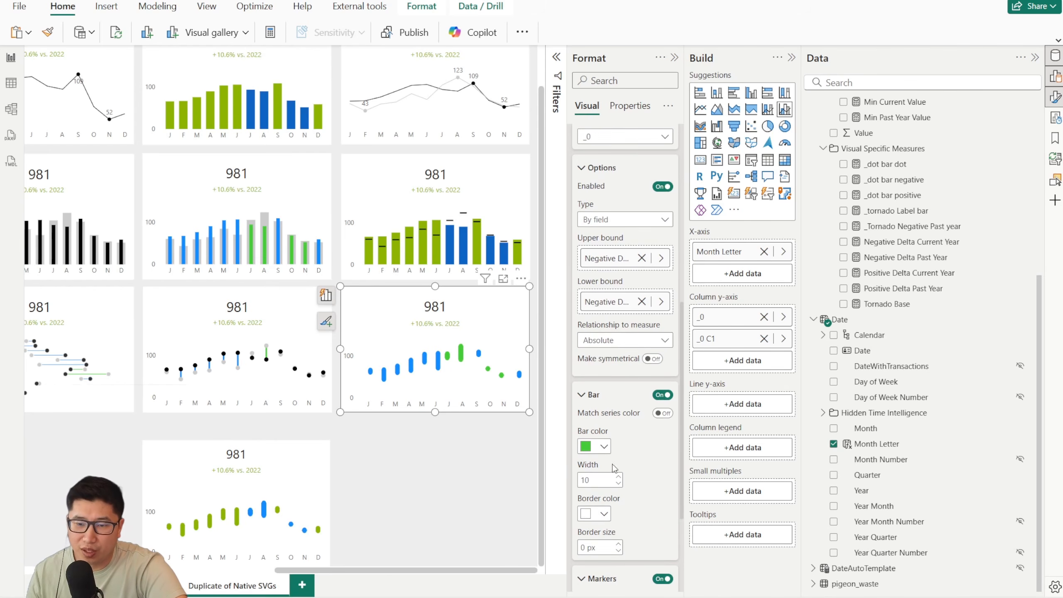
left_click(619, 483)
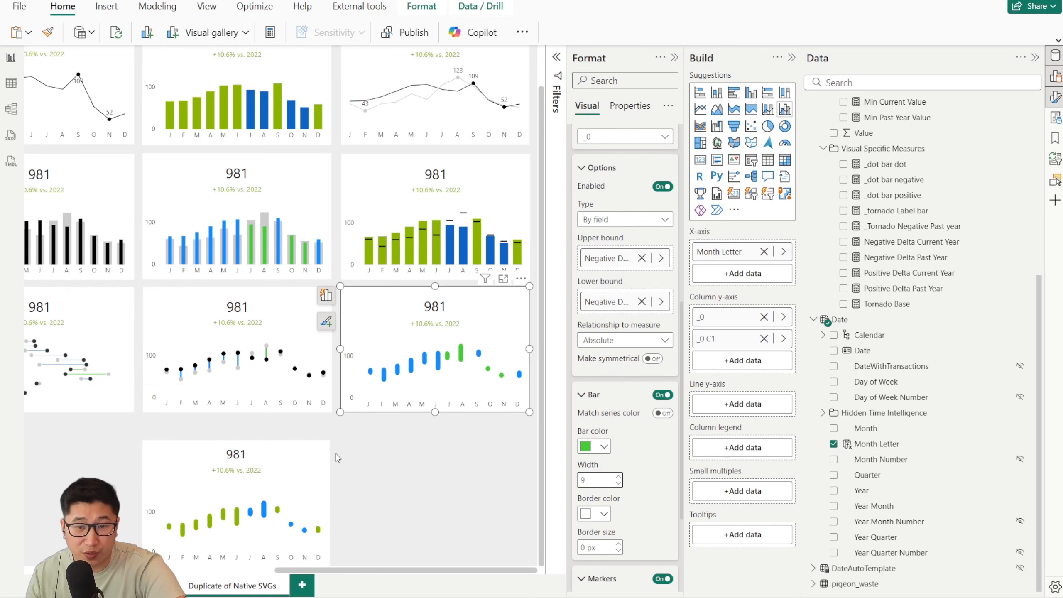
Delete the floating bar reference card from the fourth row and check the bottom-row design on the original report page.
left_click(303, 468)
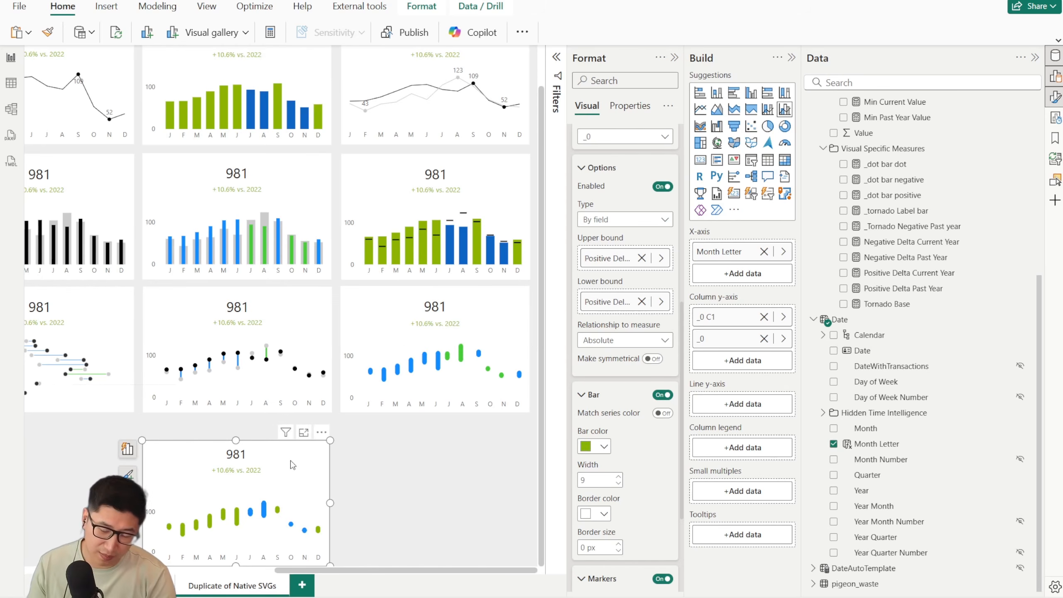
key("Delete")
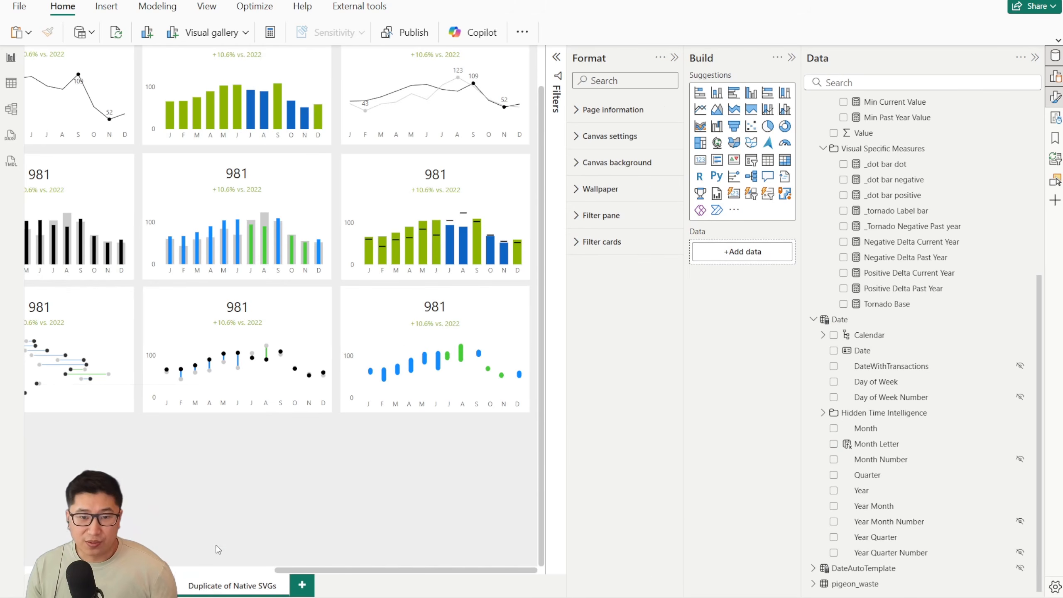
left_click(161, 585)
scroll(257, 436, "down", 1)
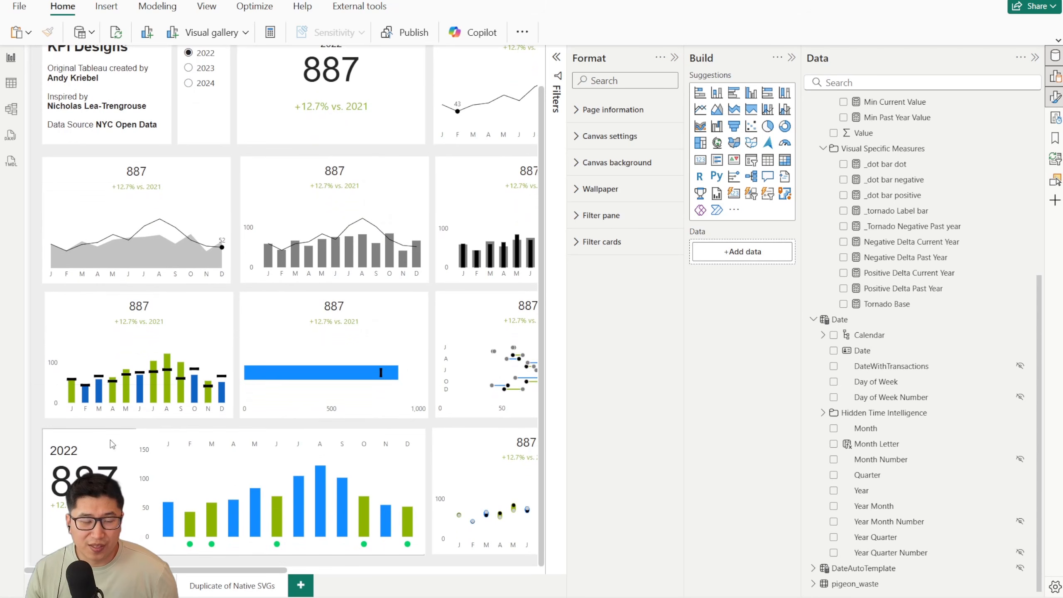
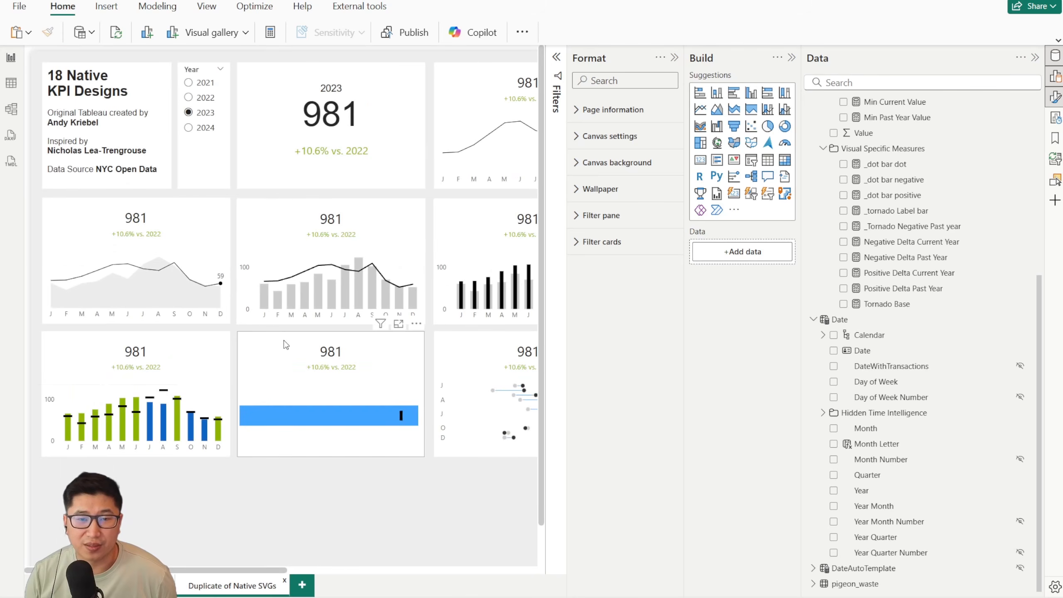
Place a narrowed copy of the large yearly KPI card at the start of the empty fourth row.
scroll(284, 344, "down", 3)
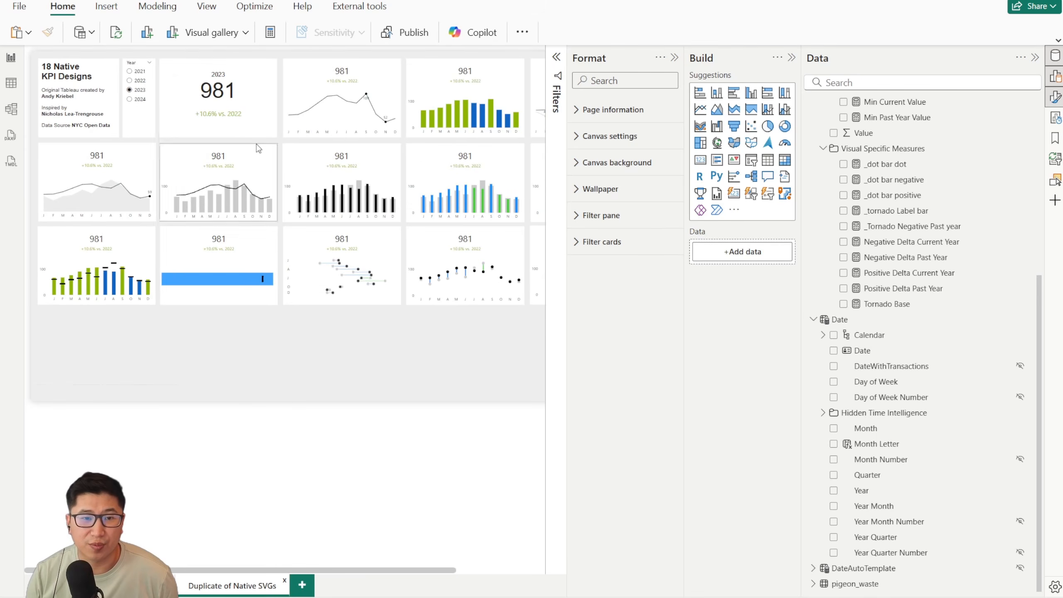
left_click(248, 105)
left_click_drag(262, 105, 90, 356)
left_click(188, 357)
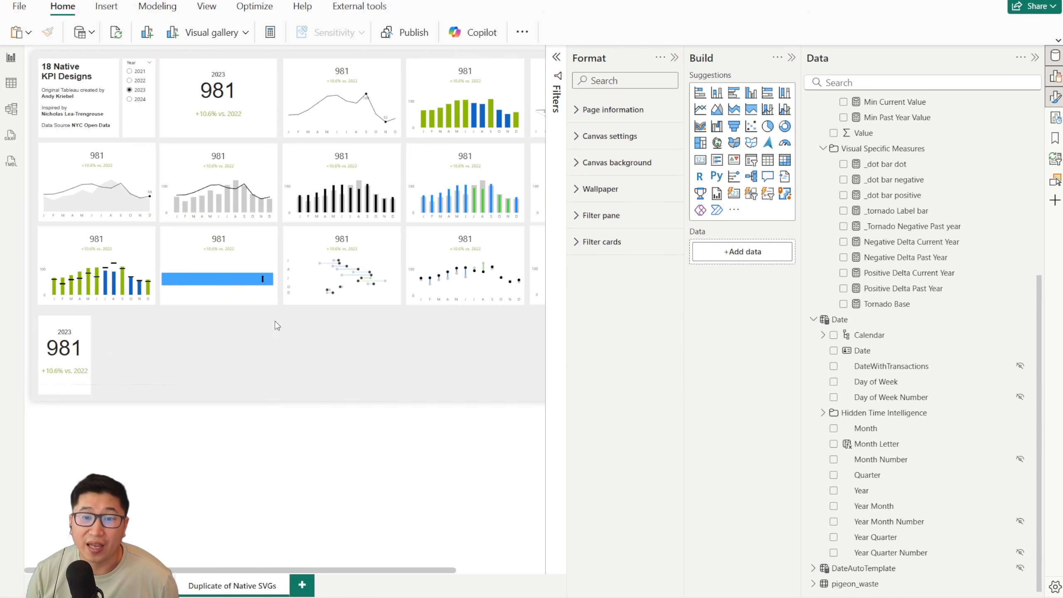
Duplicate the first-row green-and-blue column chart beside the narrow KPI card in the fourth row and turn off its title.
left_click(508, 79)
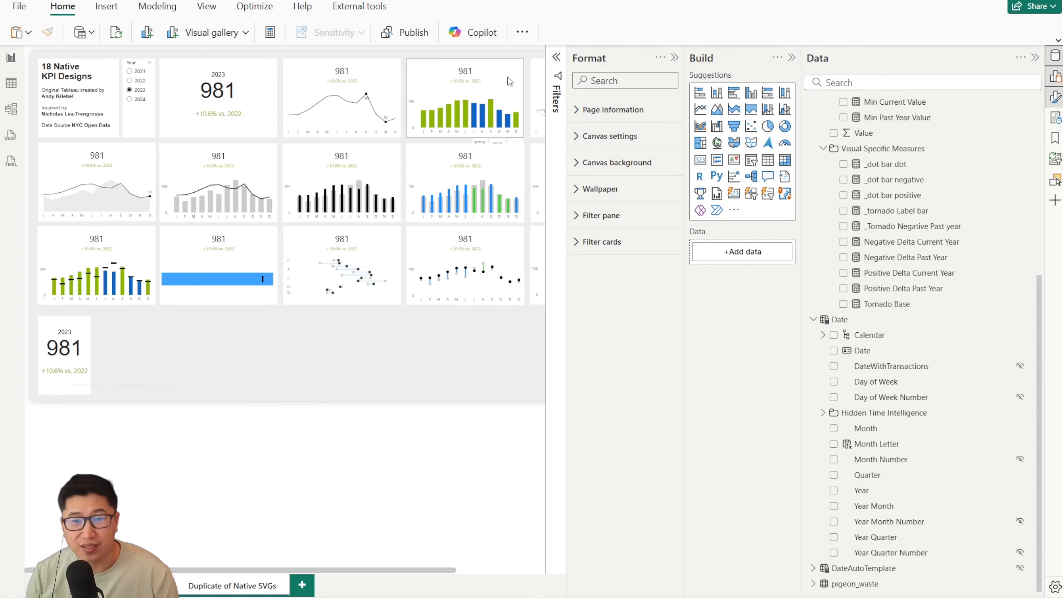
key("ctrl+c")
key("ctrl+v")
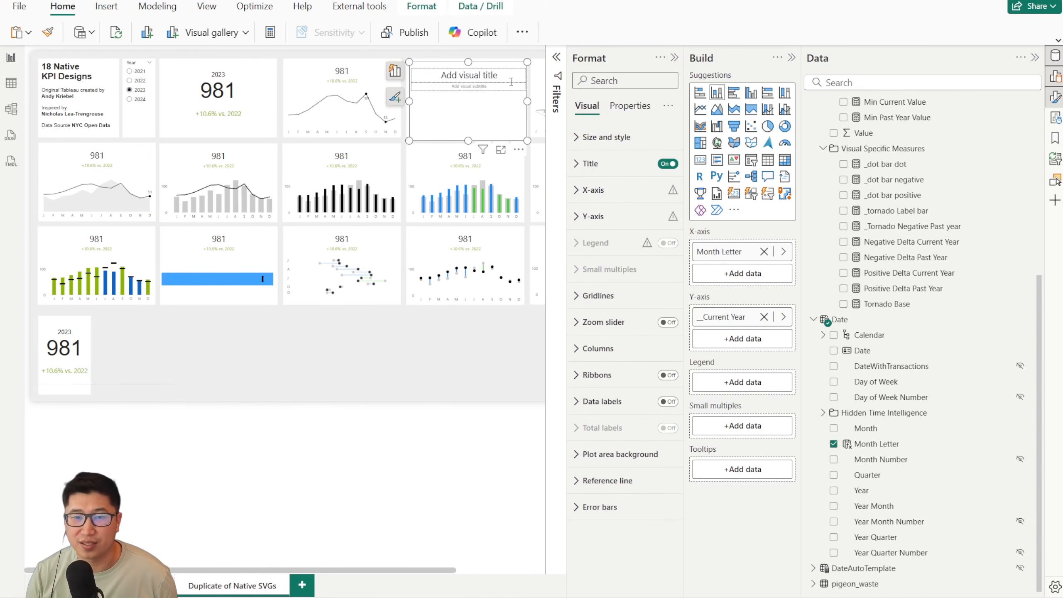
left_click_drag(508, 83, 185, 331)
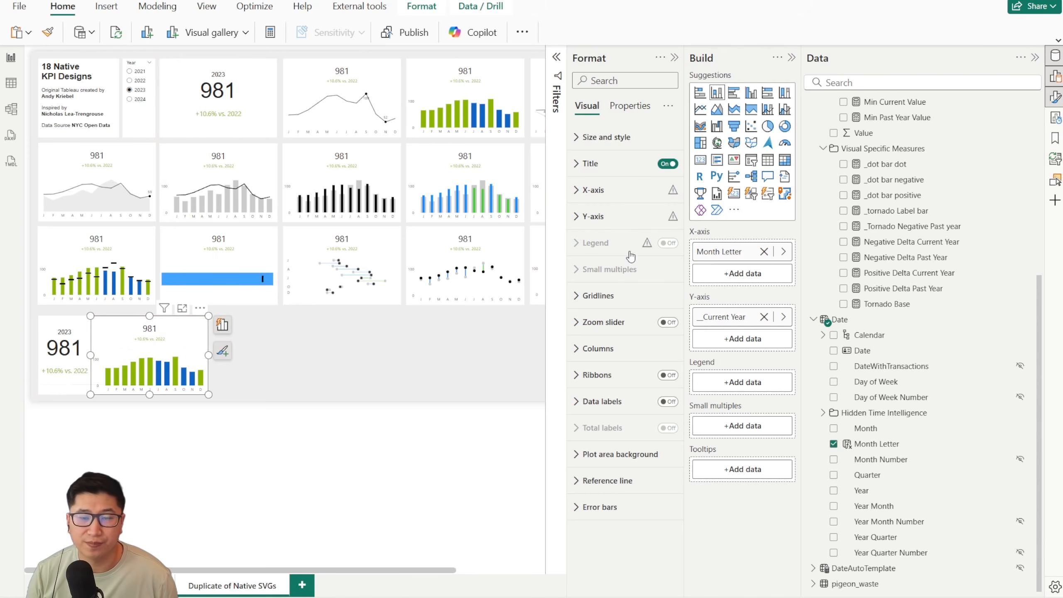
left_click(666, 164)
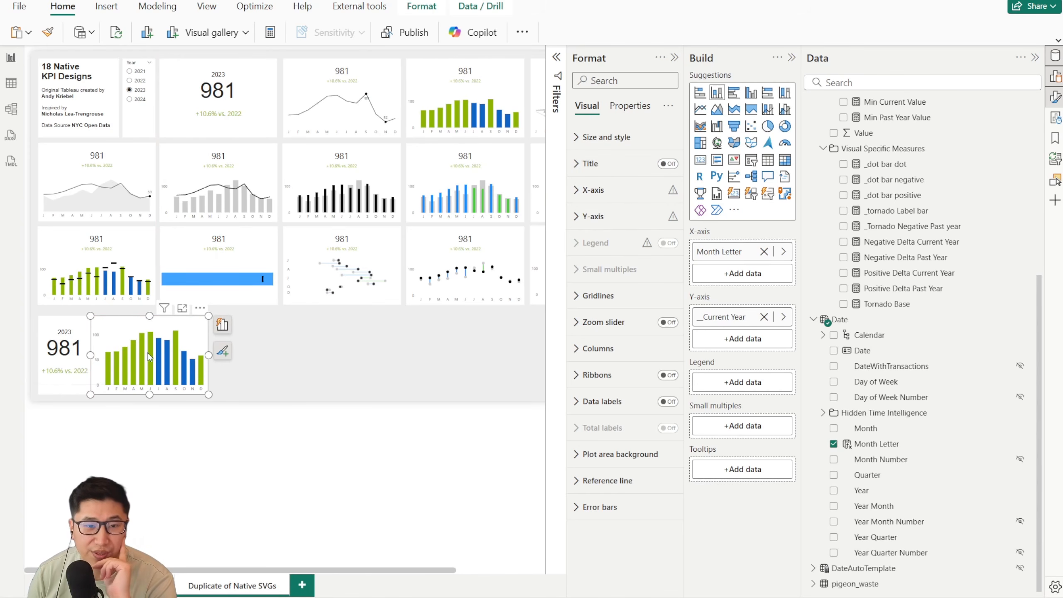
Widen the fourth-row column chart so its card ends level with the second grid column.
left_click_drag(208, 357, 266, 355)
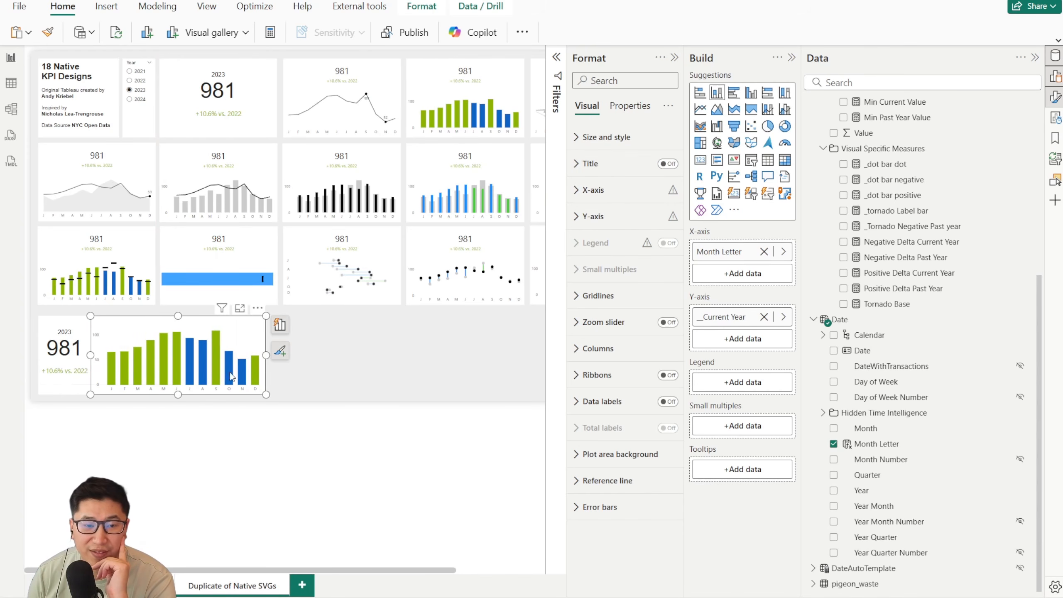
left_click(322, 392)
left_click(263, 356)
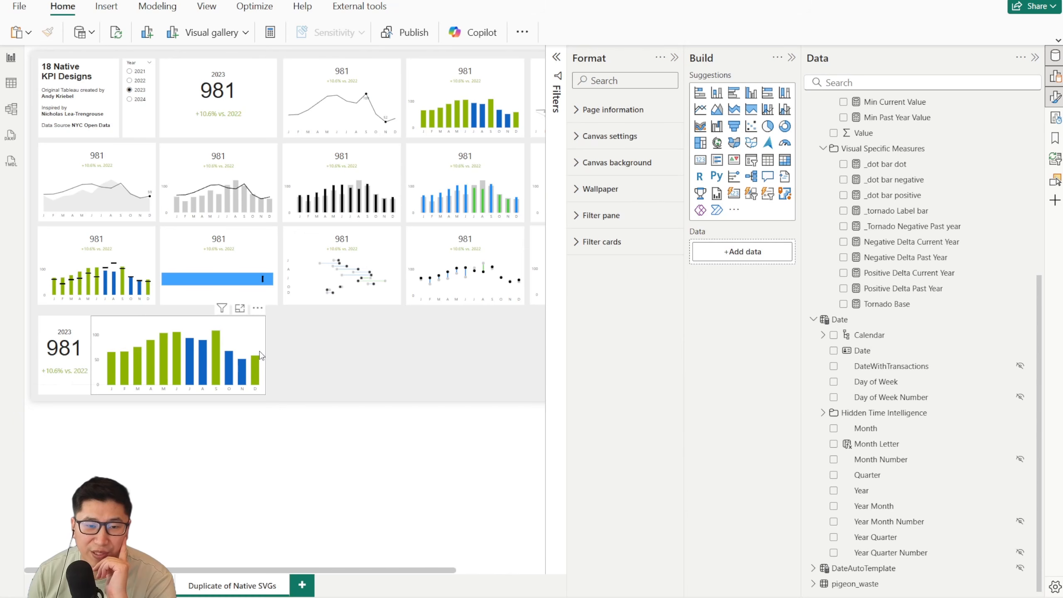
left_click_drag(266, 356, 279, 357)
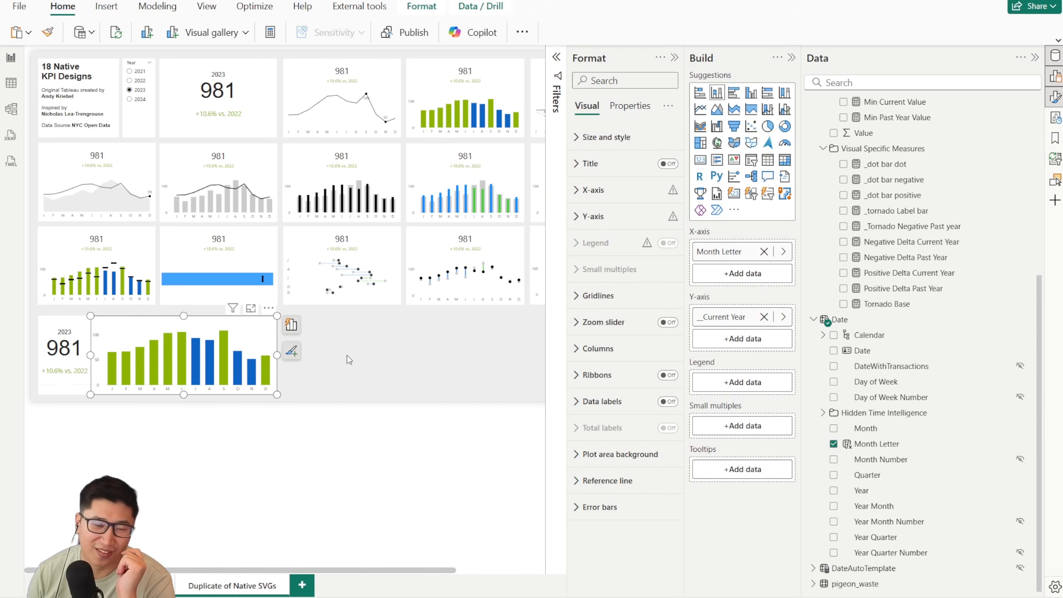
left_click(324, 356)
Add the _dot bar positive and _dot bar negative measures to the Y-axis of the wide fourth-row column chart.
scroll(117, 375, "up", 3)
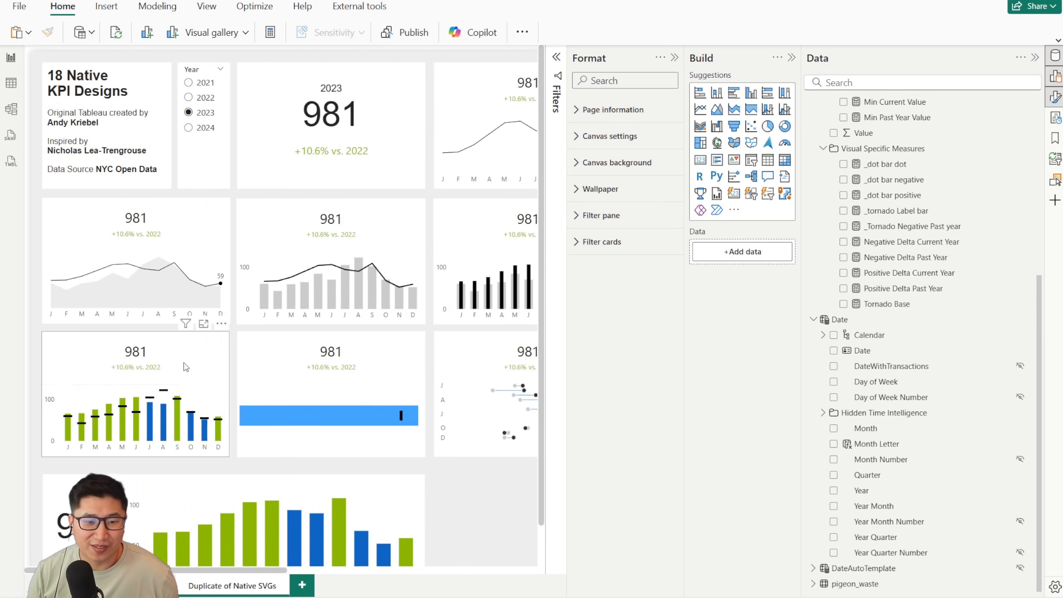
scroll(116, 375, "up", 2)
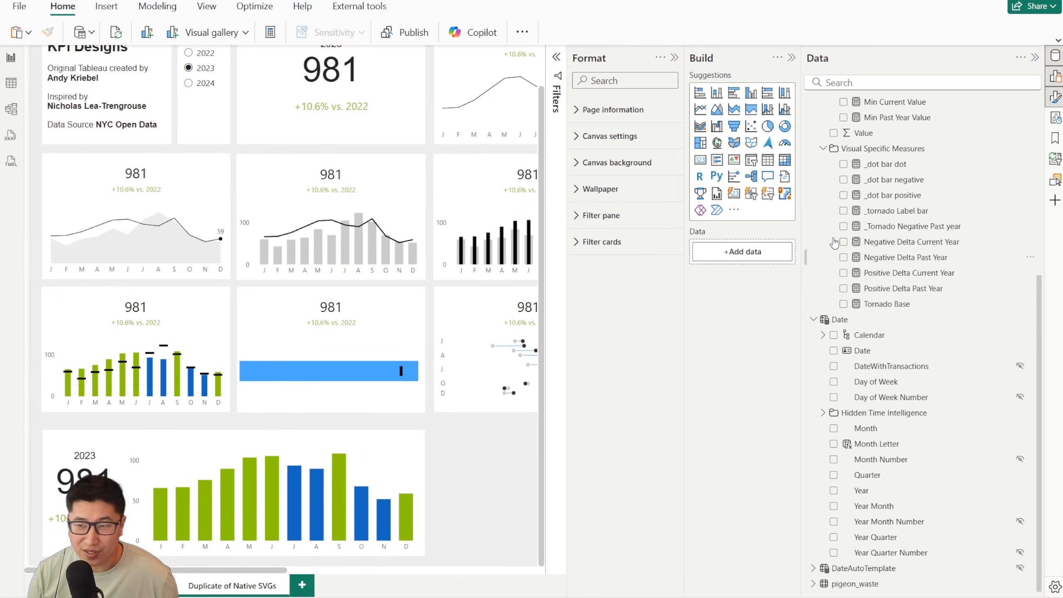
scroll(900, 272, "up", 5)
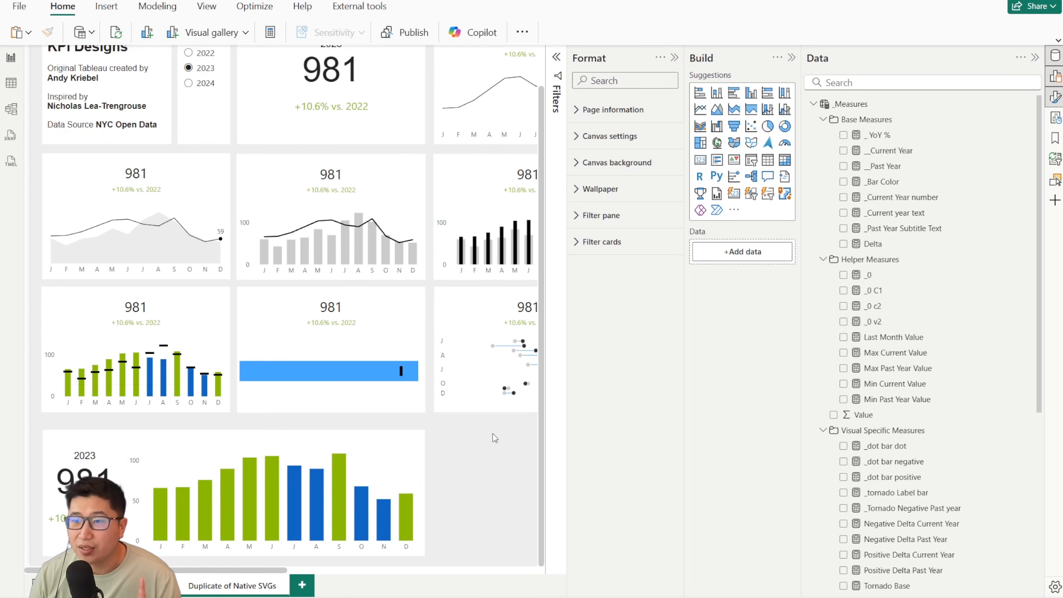
scroll(822, 304, "down", 3)
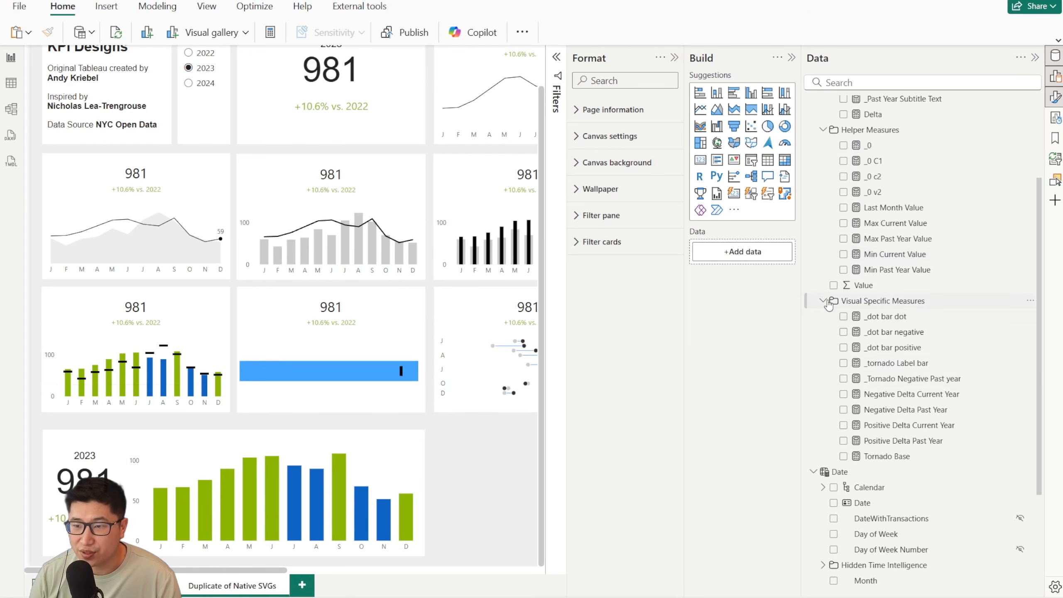
left_click(415, 446)
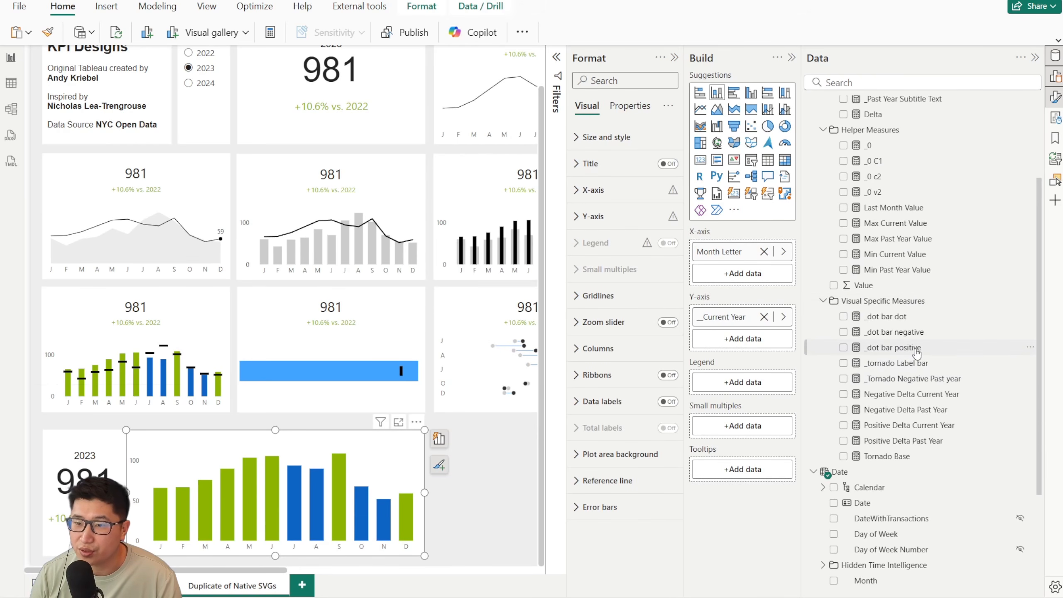
left_click_drag(916, 353, 755, 342)
left_click_drag(904, 333, 729, 313)
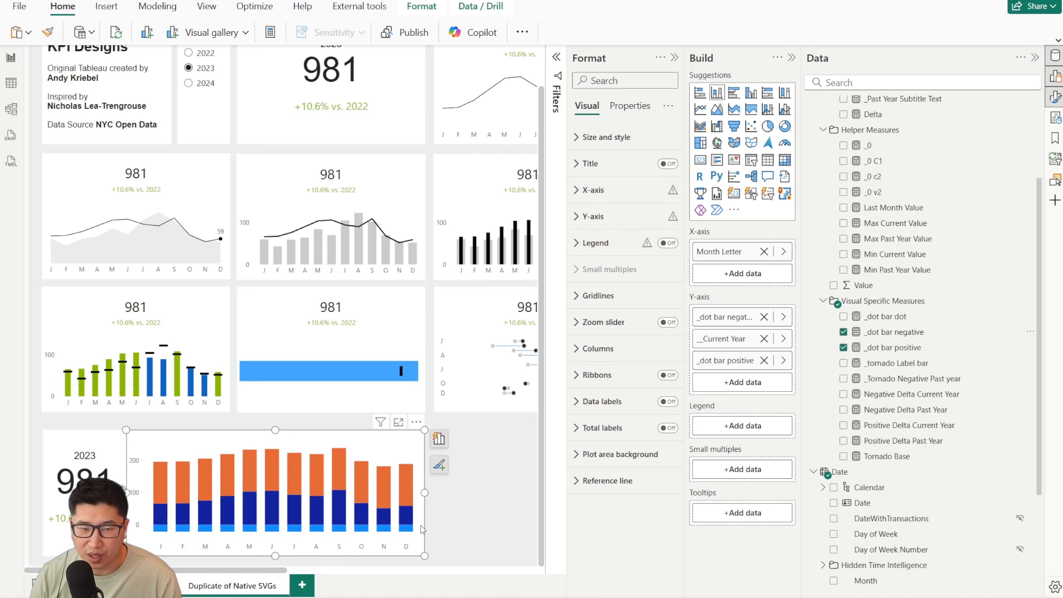
Check which Y-axis measures the wide fourth-row column chart uses on the original report page, and return to the duplicate page.
left_click(918, 349)
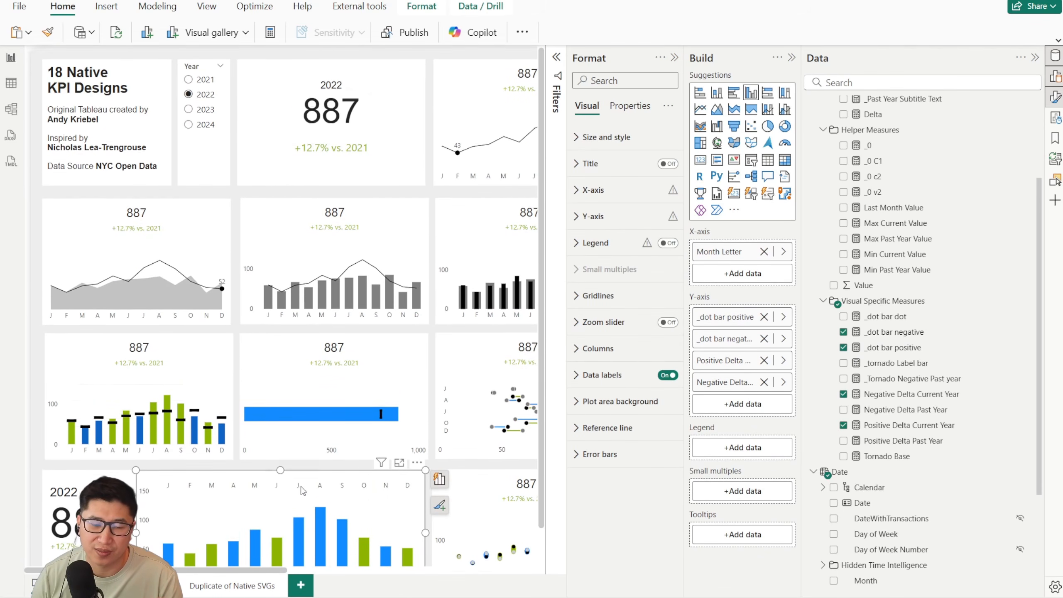
scroll(261, 561, "down", 1)
left_click(253, 587)
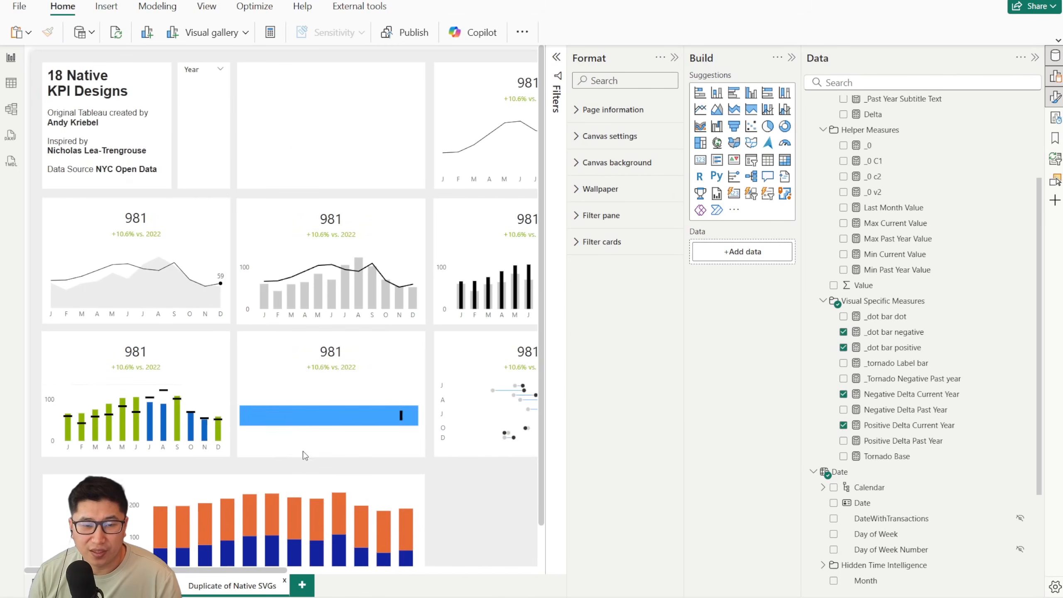
scroll(352, 448, "down", 1)
Replace __Current Year on the wide chart's Y-axis with Positive and Negative Delta Current Year, and move _dot bar positive to the end.
left_click(356, 447)
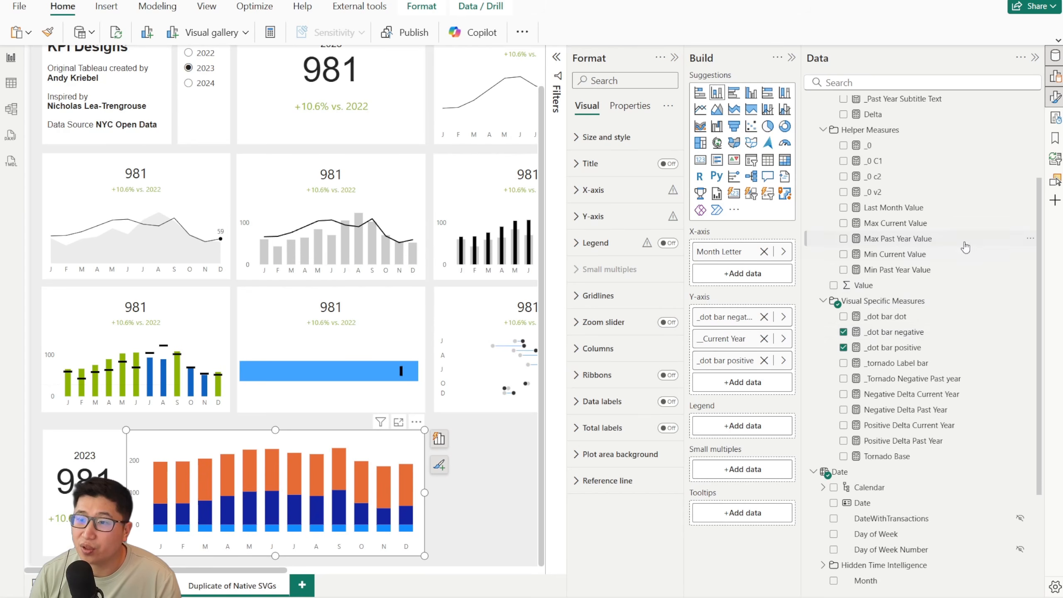
scroll(943, 333, "up", 2)
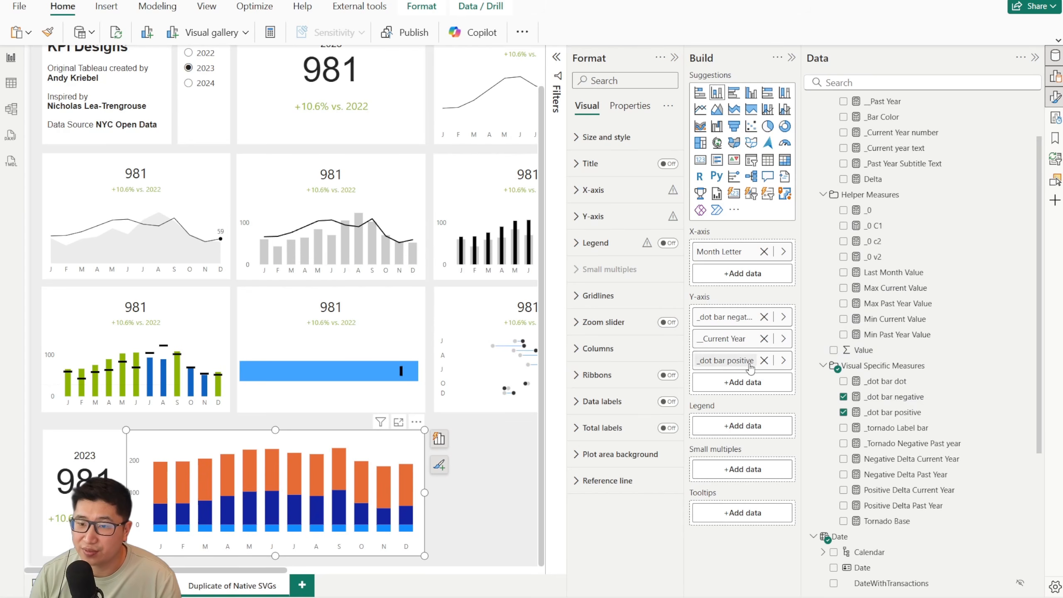
left_click(764, 339)
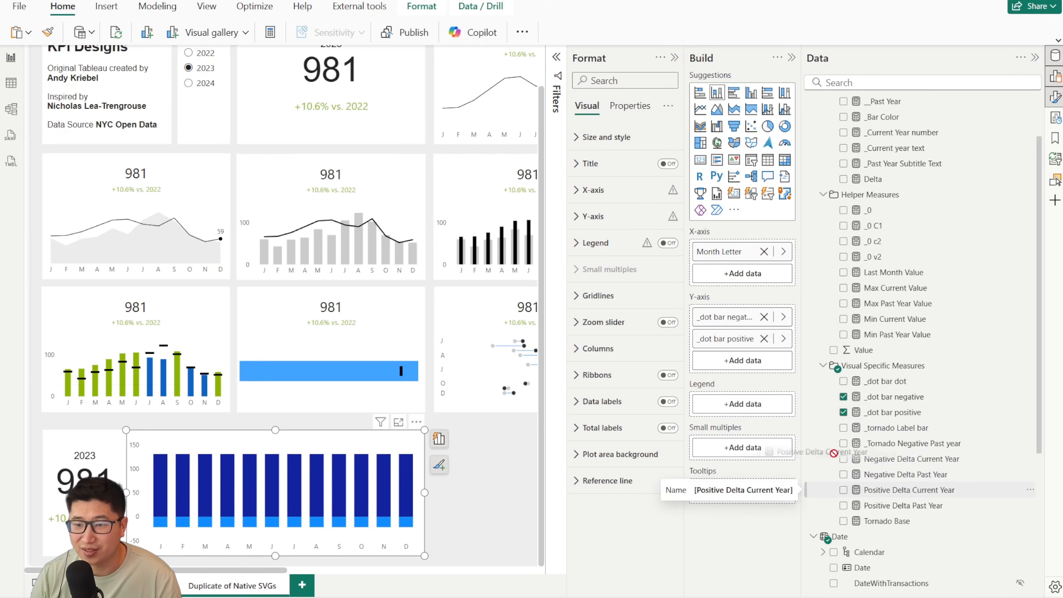
left_click(920, 491)
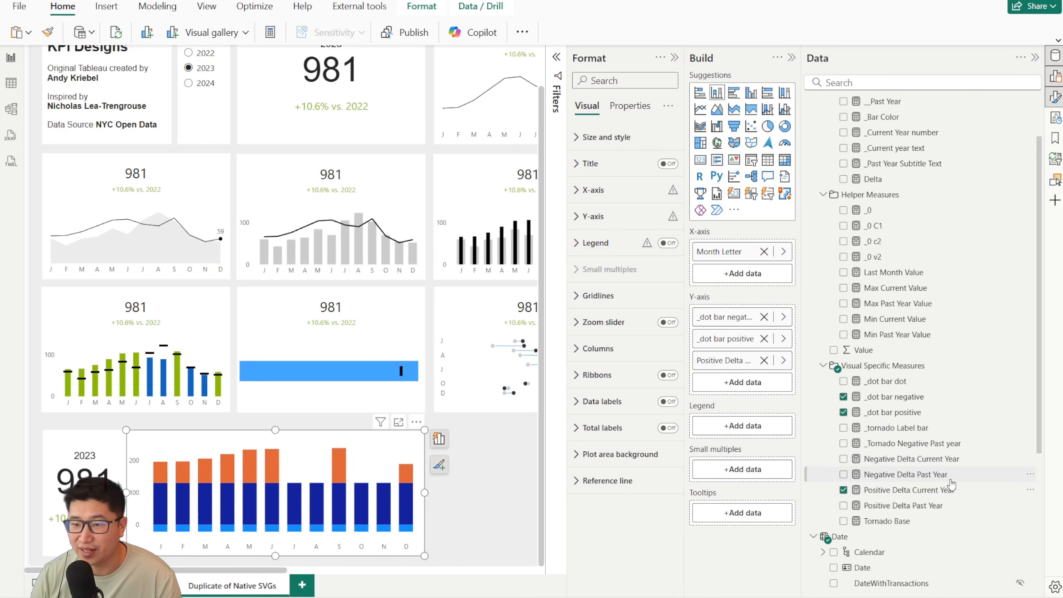
left_click_drag(941, 463, 746, 388)
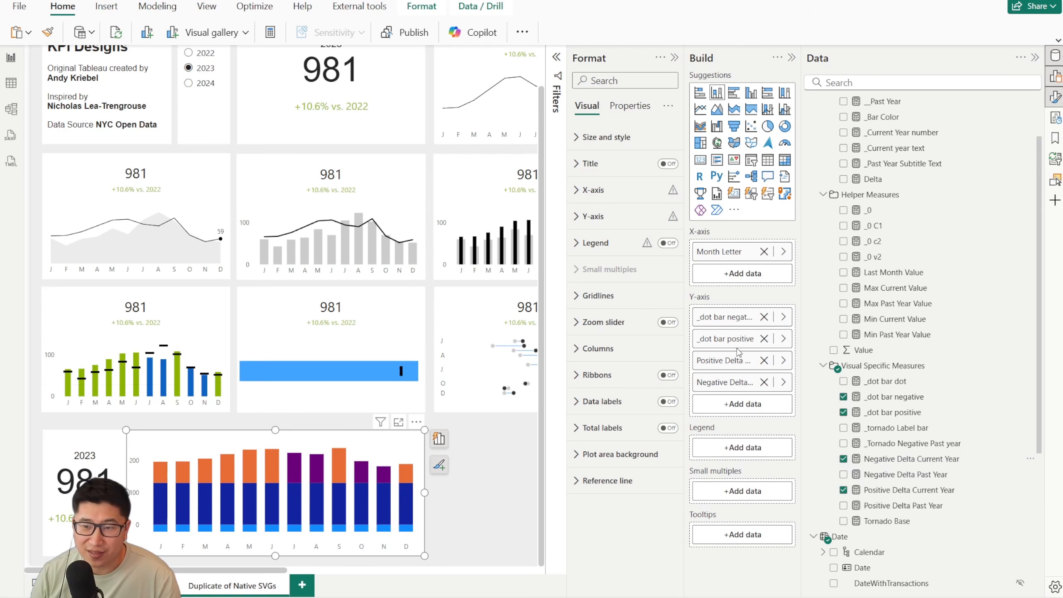
left_click_drag(732, 349, 737, 396)
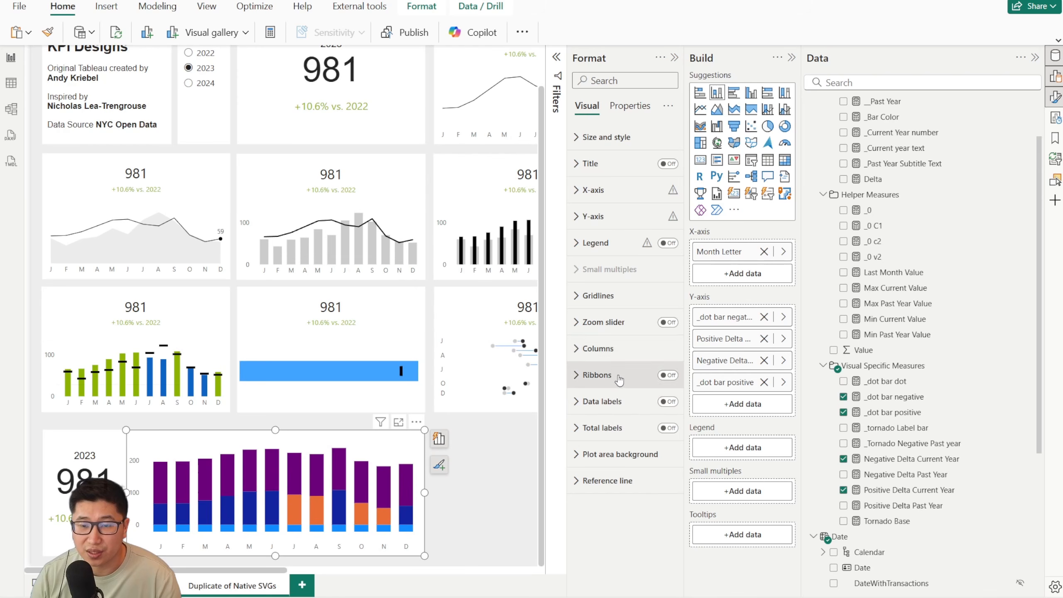
Convert the wide chart to a clustered column chart with series overlap on and 100% space between series.
left_click(612, 354)
scroll(616, 426, "down", 3)
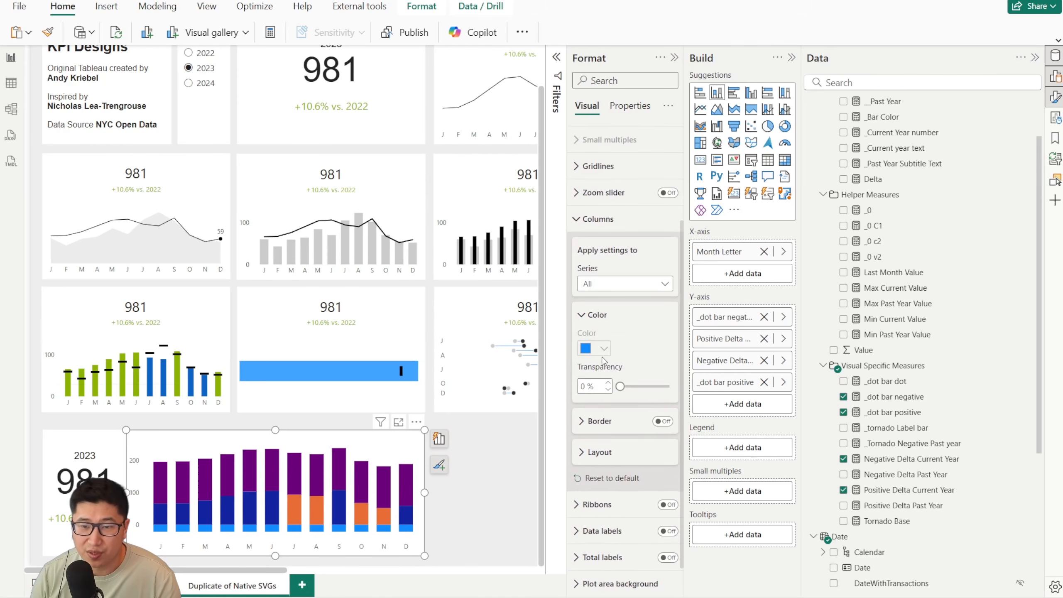
left_click(640, 283)
left_click(621, 330)
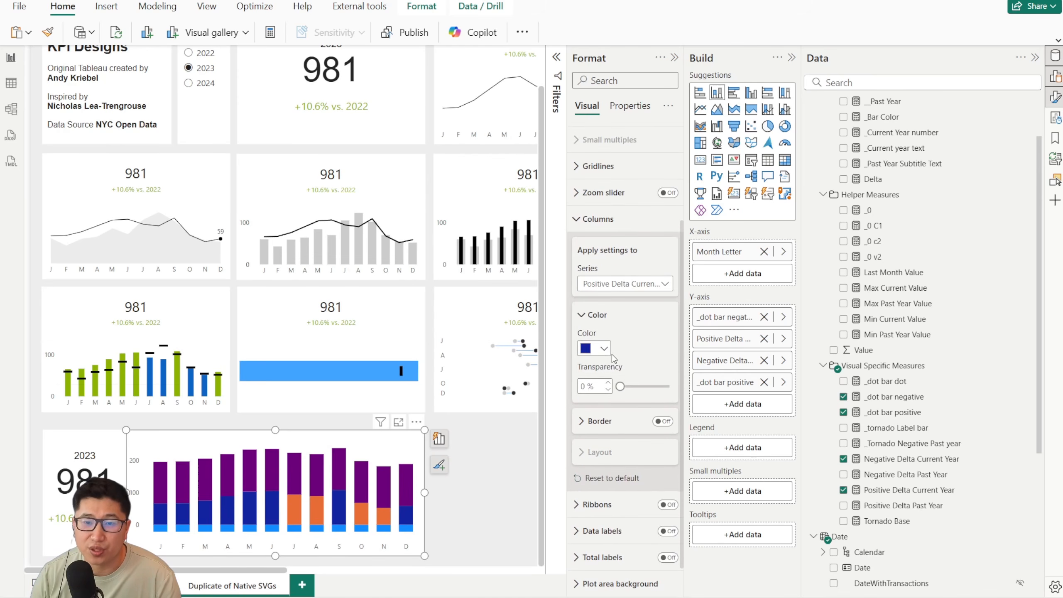
left_click(751, 94)
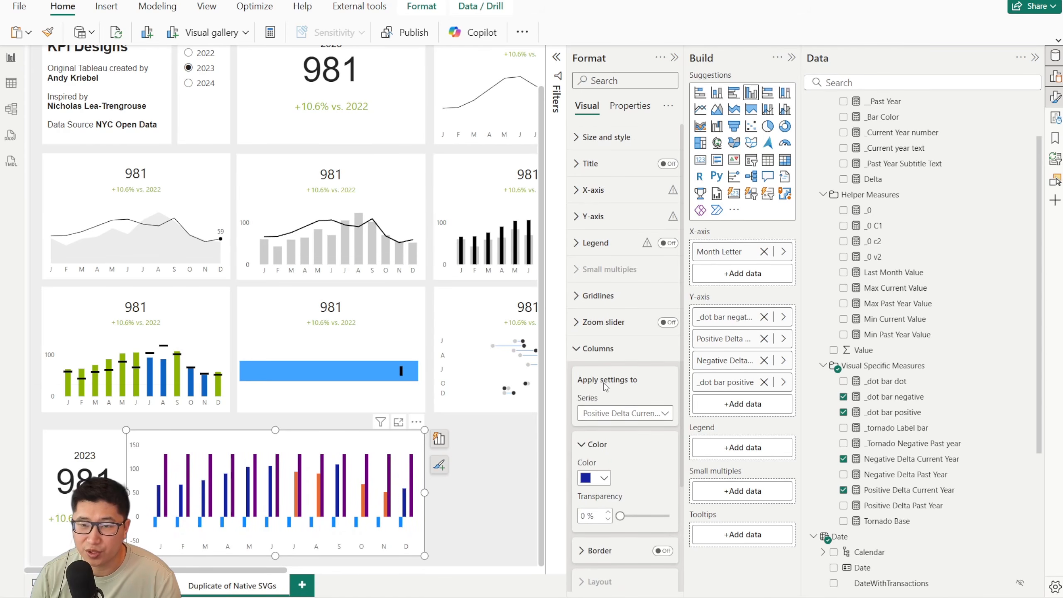
scroll(636, 410, "down", 3)
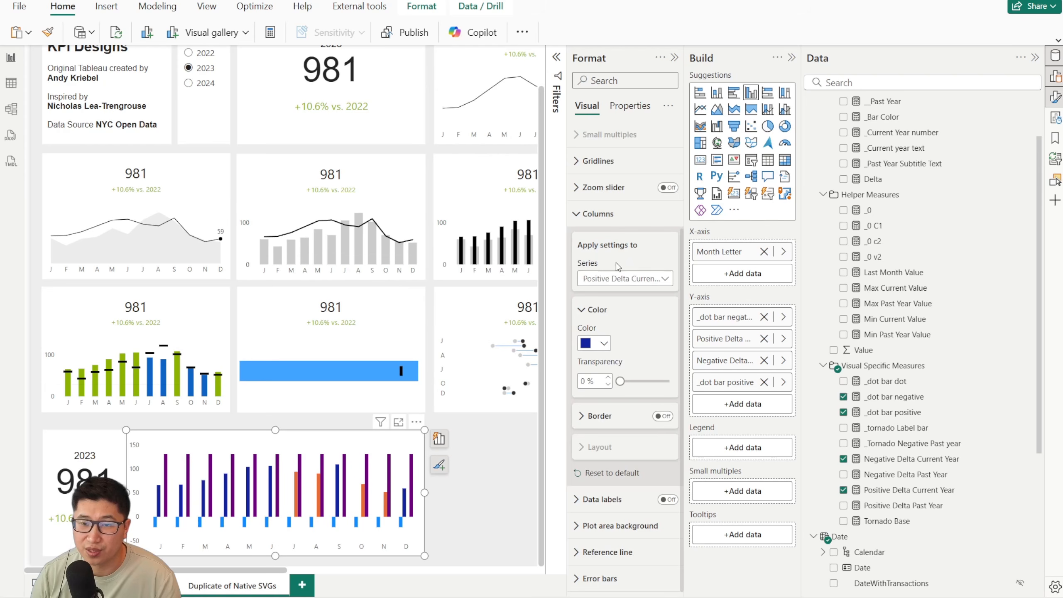
left_click(626, 448)
scroll(627, 450, "down", 3)
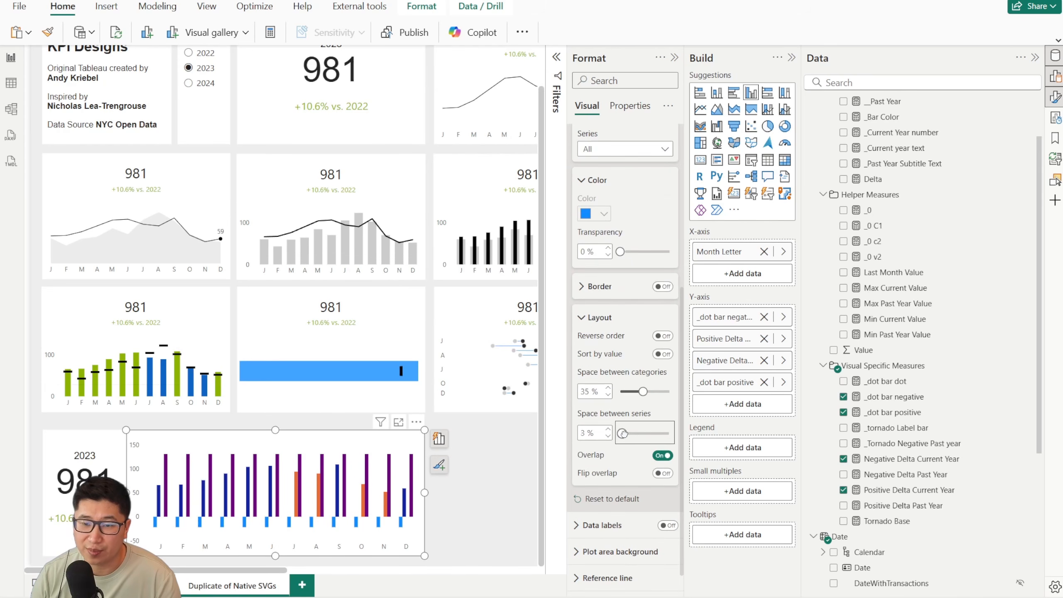
left_click_drag(623, 433, 669, 433)
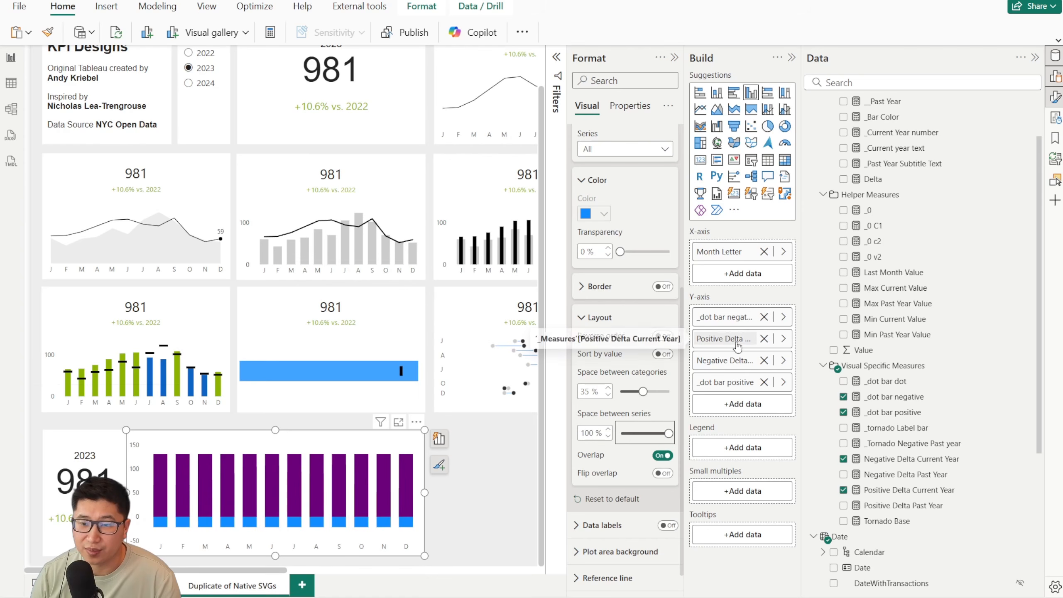
Set the column transparency of the _dot bar positive and _dot bar negative series to 100%.
scroll(623, 336, "up", 3)
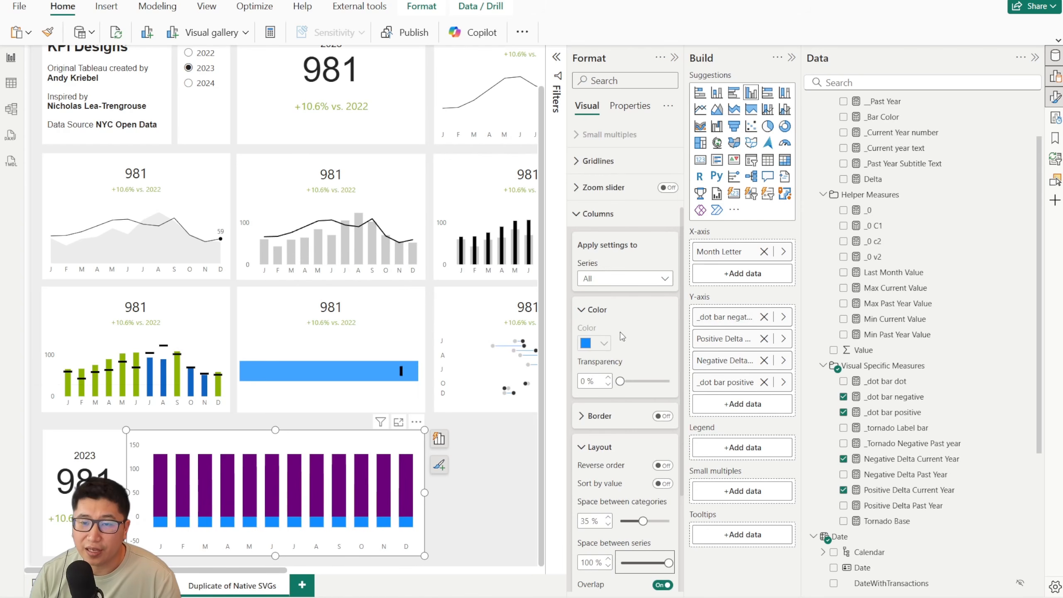
left_click(614, 285)
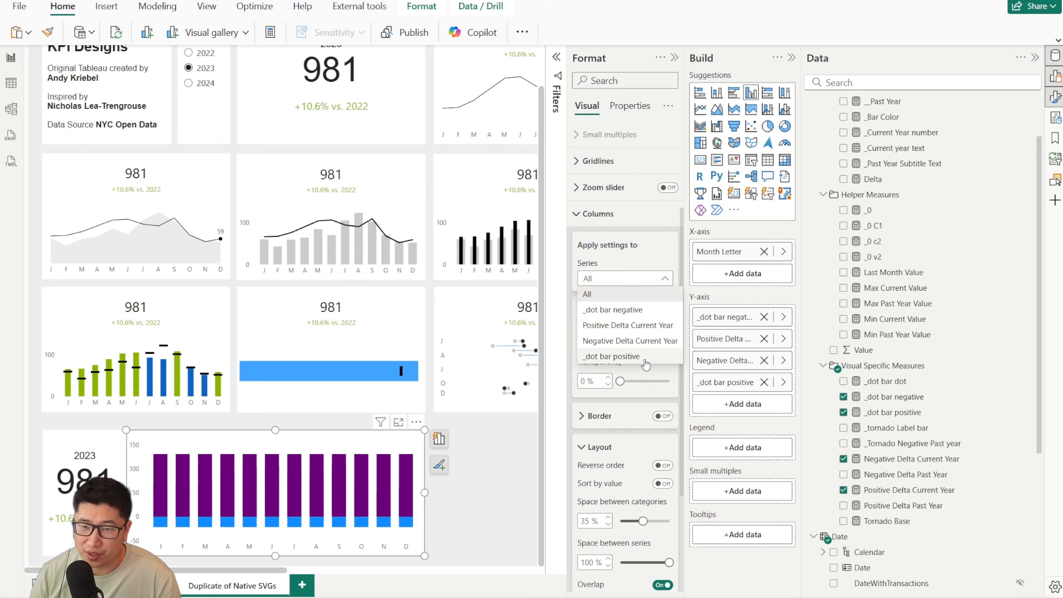
left_click(614, 356)
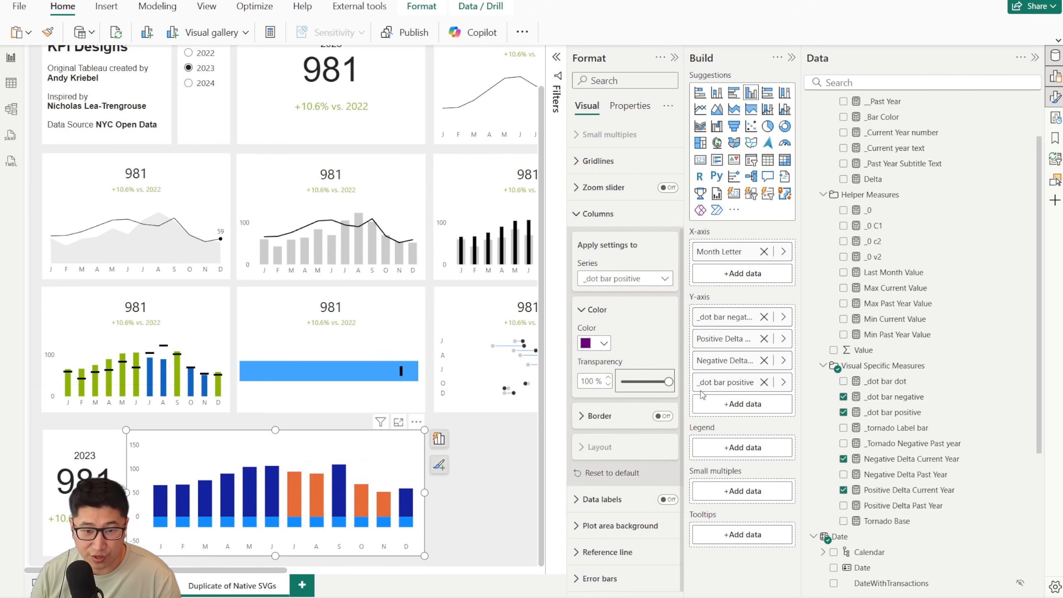
left_click(614, 282)
left_click(619, 314)
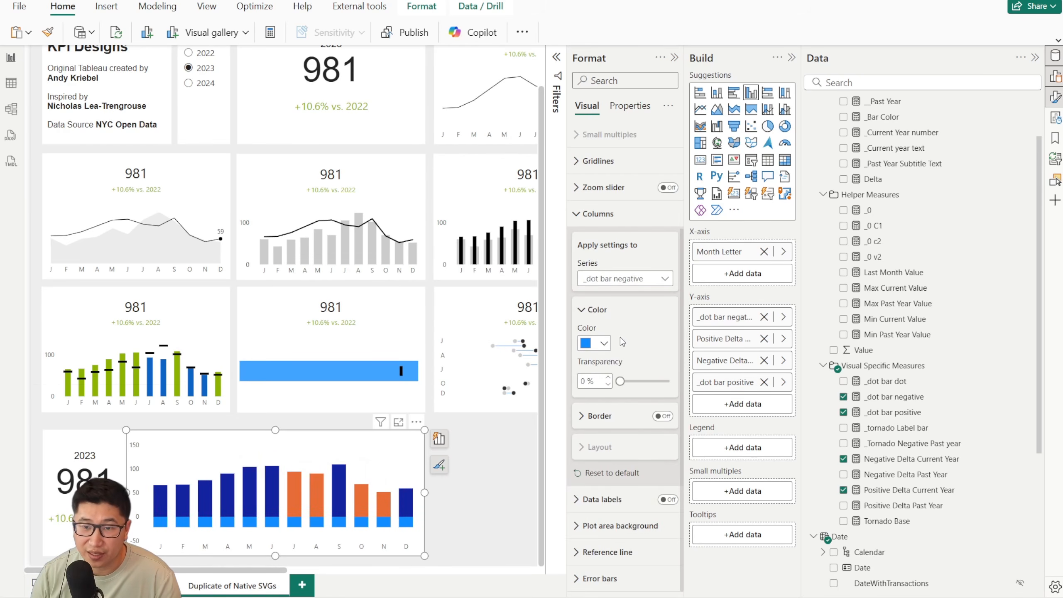
left_click_drag(619, 380, 701, 397)
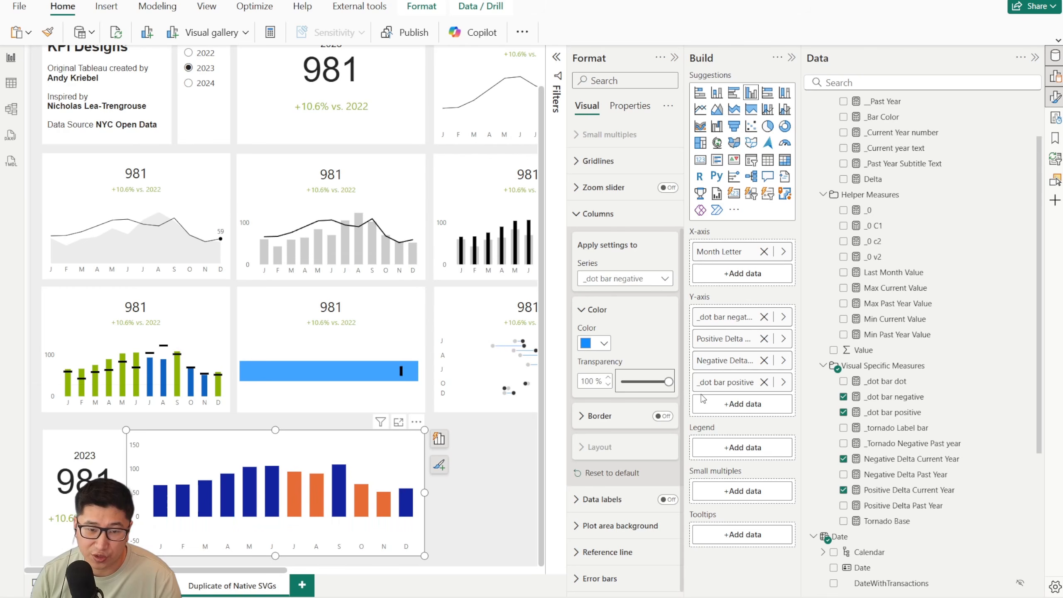
Examine the formulas and multipliers of the _dot bar negative and _dot bar positive measures, and close the formula editor.
left_click(916, 400)
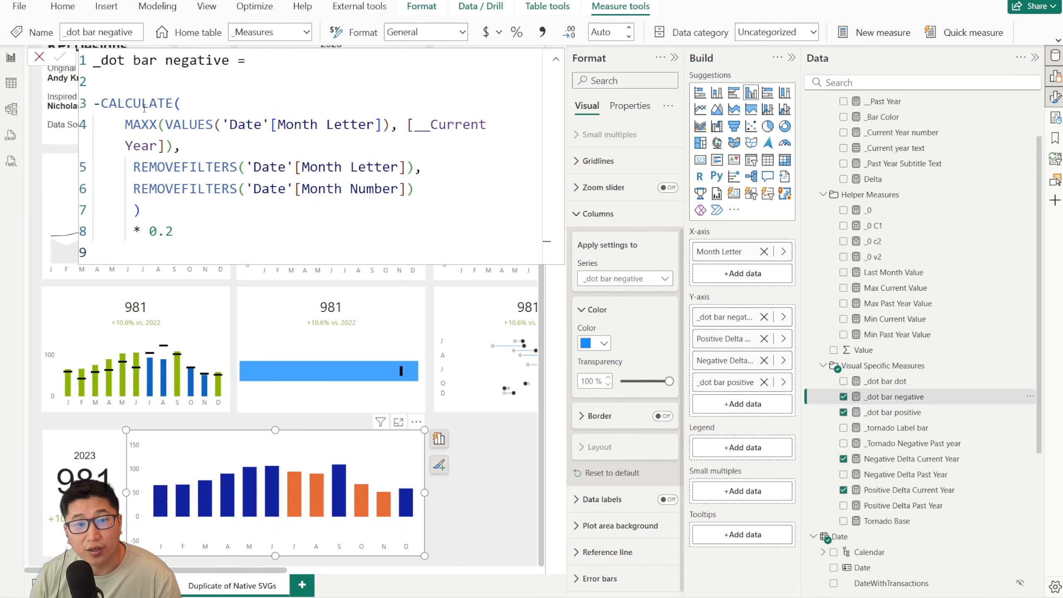
left_click_drag(124, 124, 157, 200)
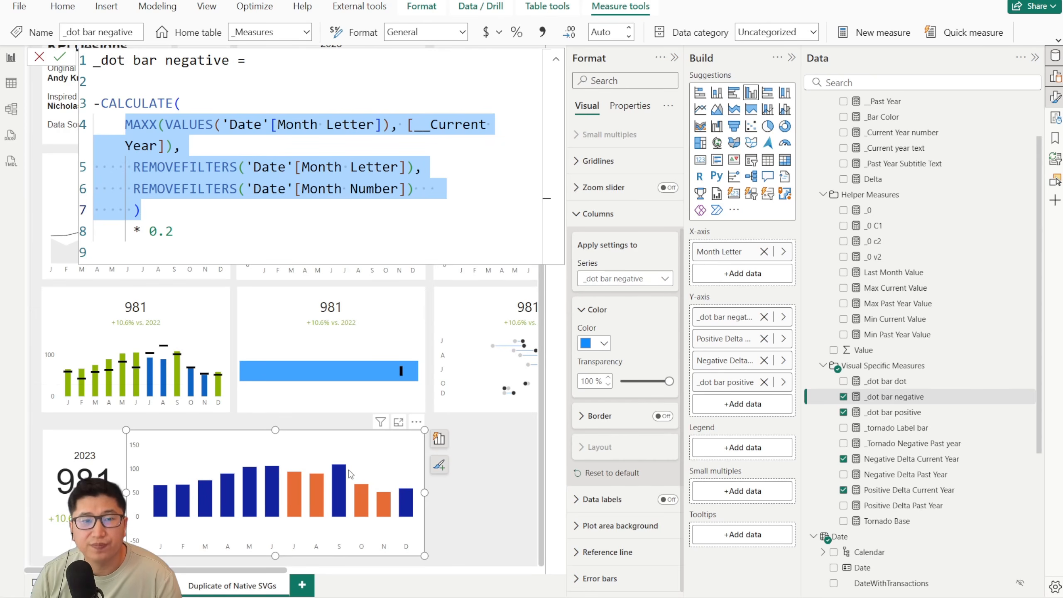
left_click_drag(141, 231, 184, 234)
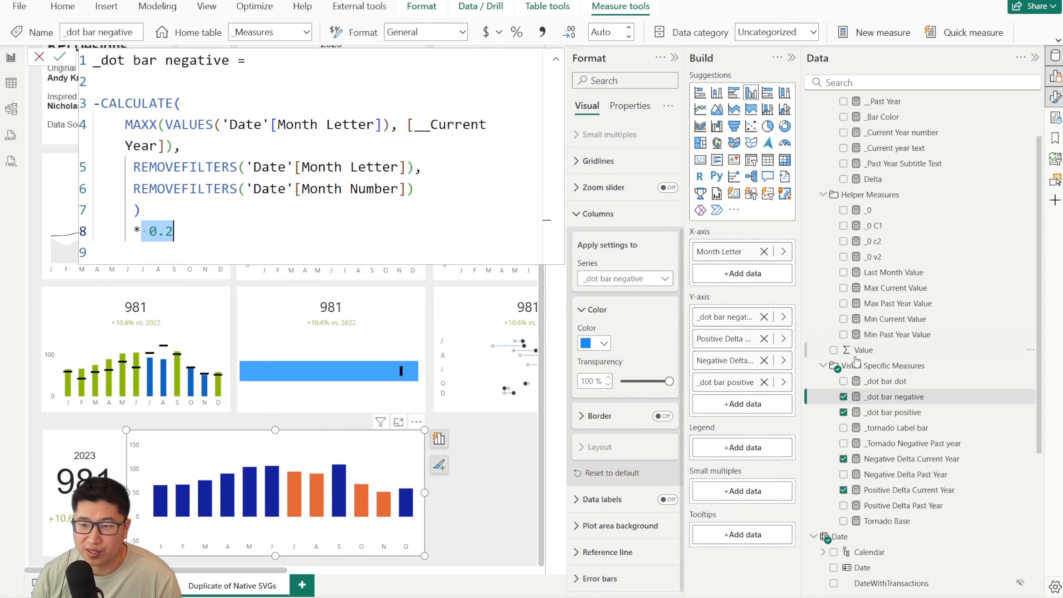
left_click(896, 413)
double_click(163, 211)
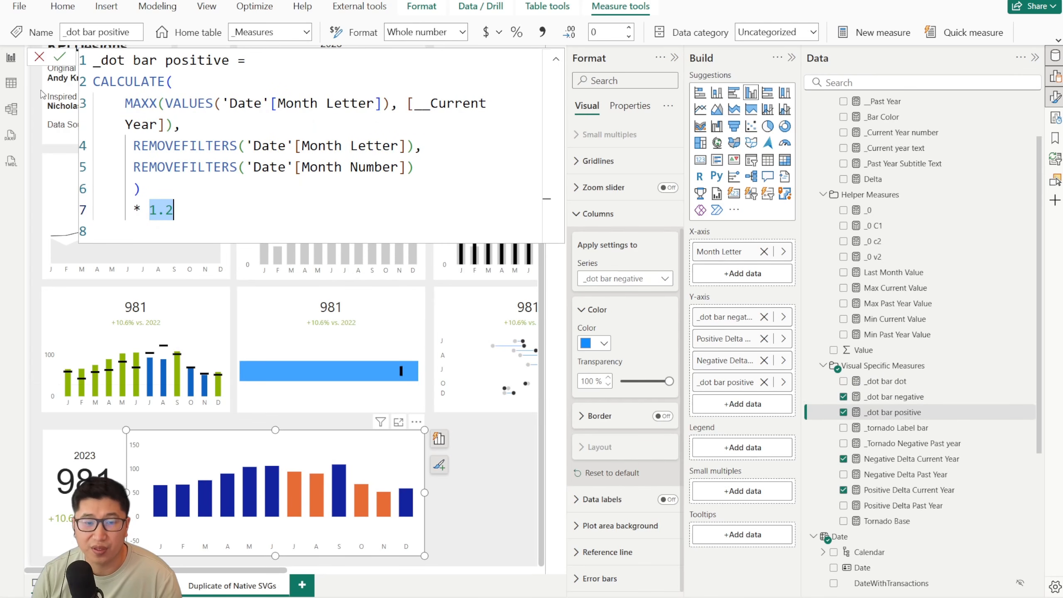
left_click(39, 56)
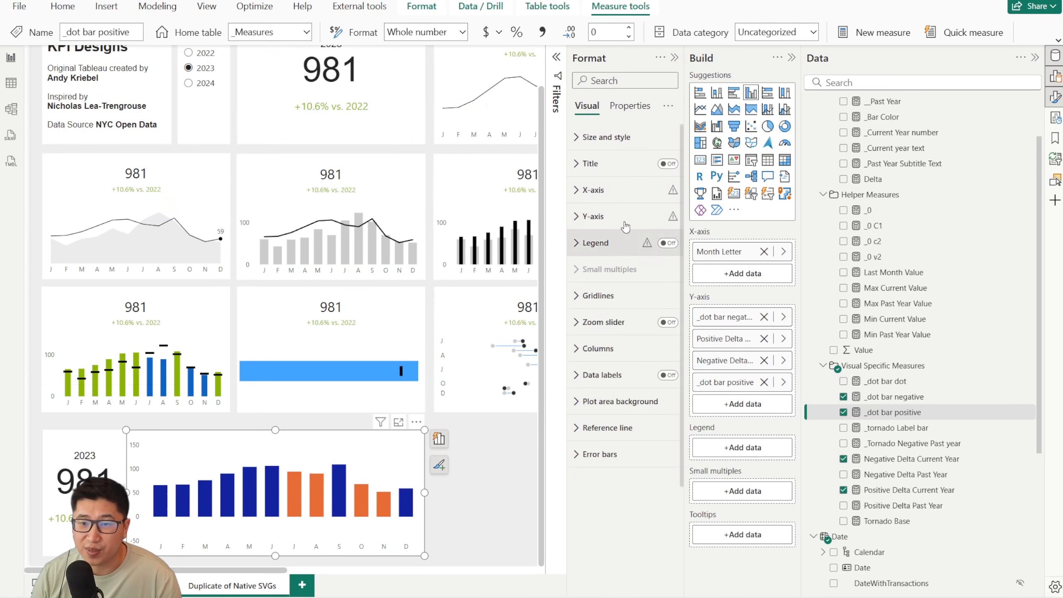
Turn off the X-axis month labels on the wide fourth-row column chart and expand the Y-axis settings.
left_click(626, 222)
left_click(619, 195)
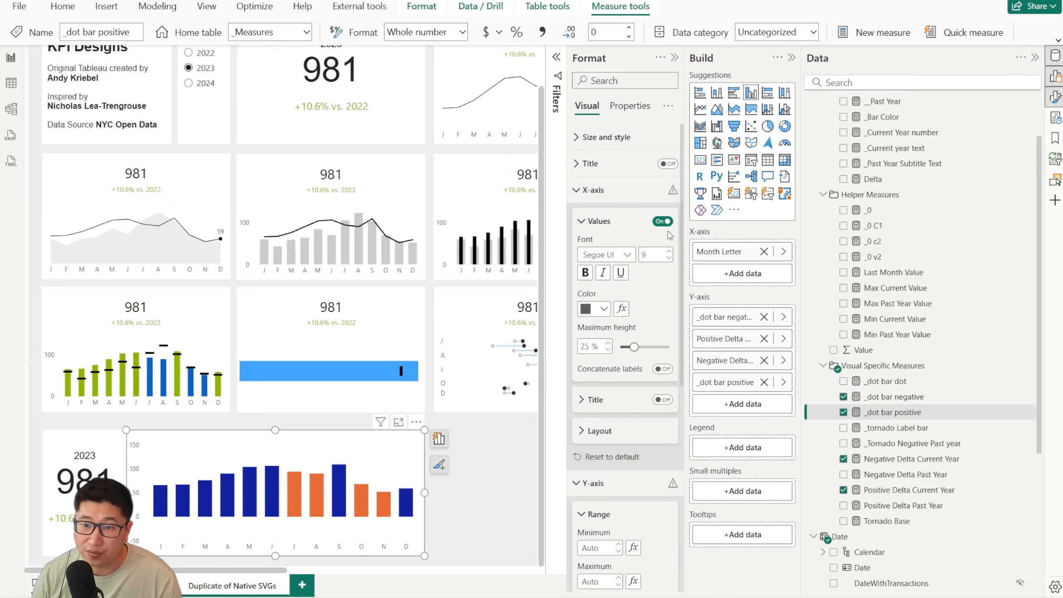
left_click(610, 191)
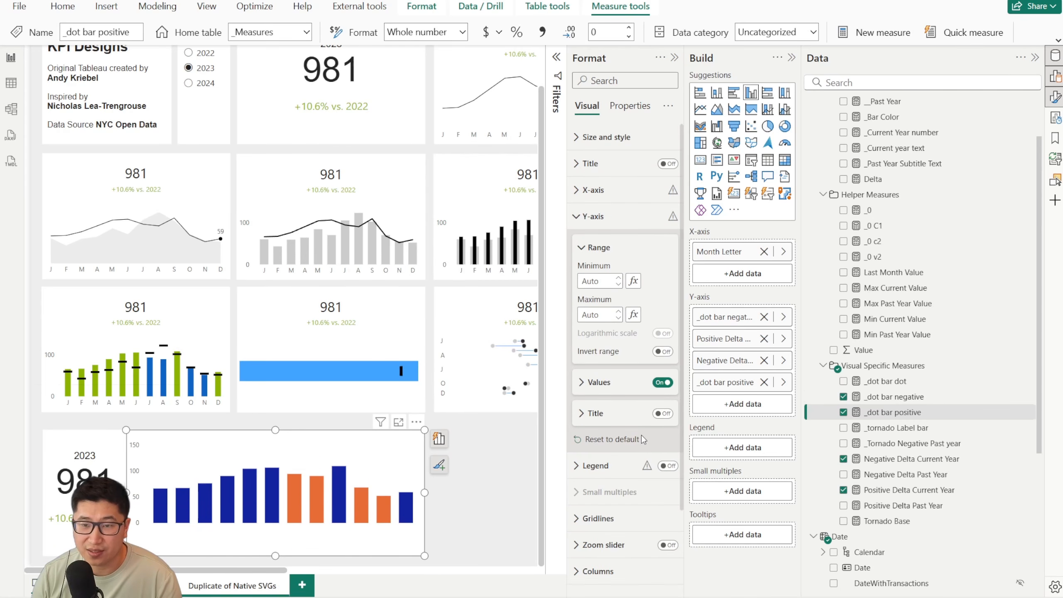
Turn on data labels for the wide fourth-row column chart and target their settings at the _dot bar negative series.
scroll(642, 439, "down", 2)
left_click(666, 499)
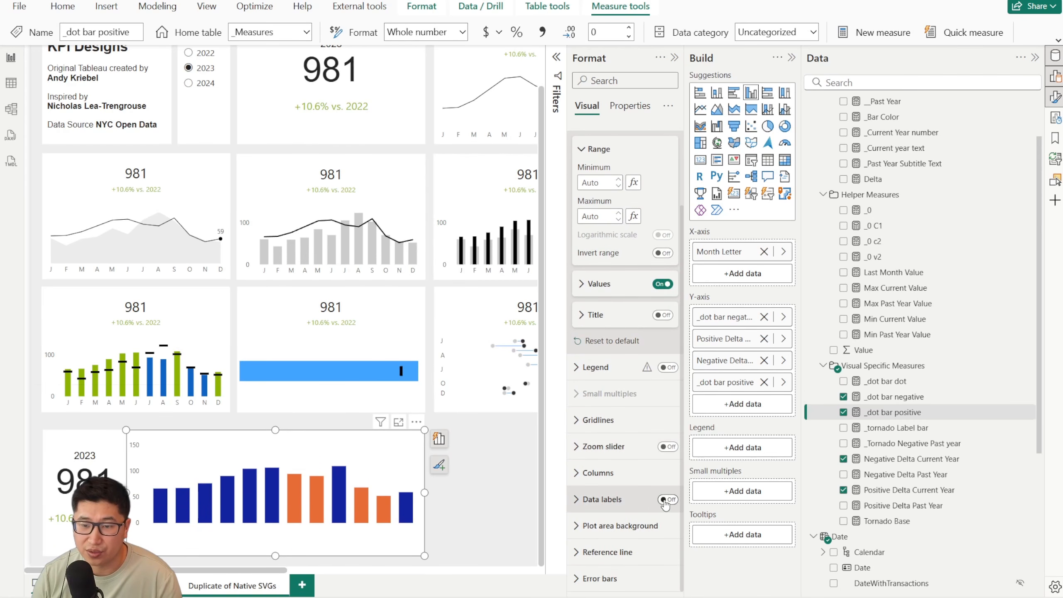
left_click(617, 499)
scroll(618, 461, "down", 4)
left_click(624, 369)
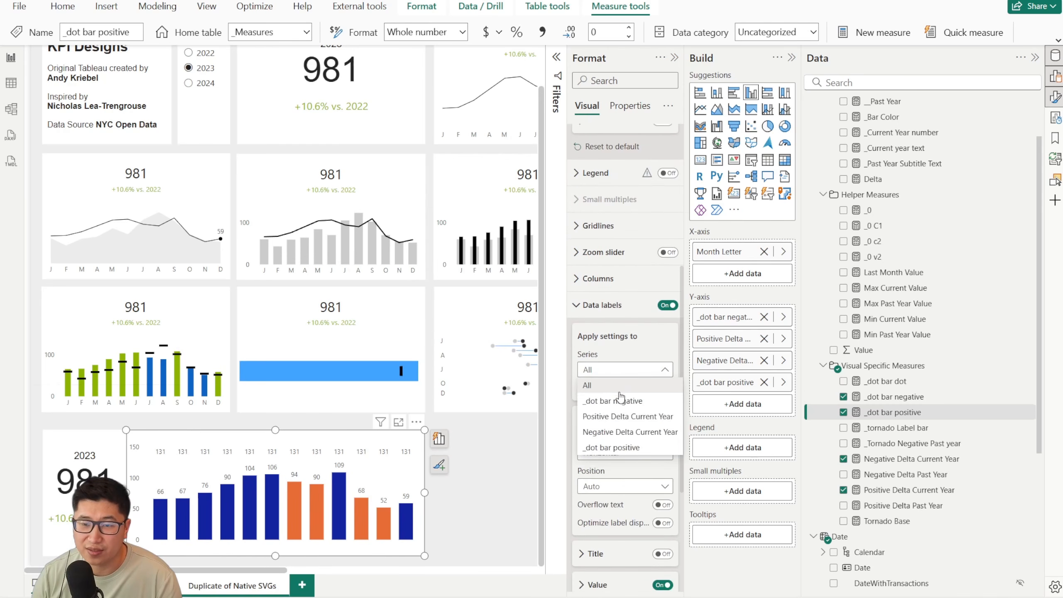
left_click(623, 402)
Use the Month Letter field as the value shown in the _dot bar negative data labels.
scroll(636, 436, "down", 5)
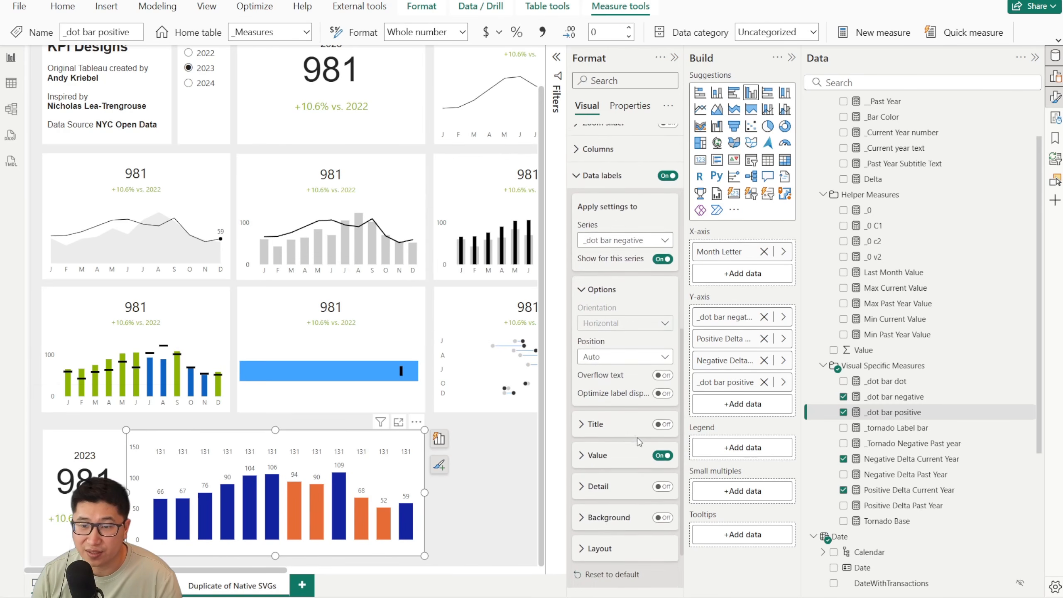
left_click(597, 391)
left_click(660, 429)
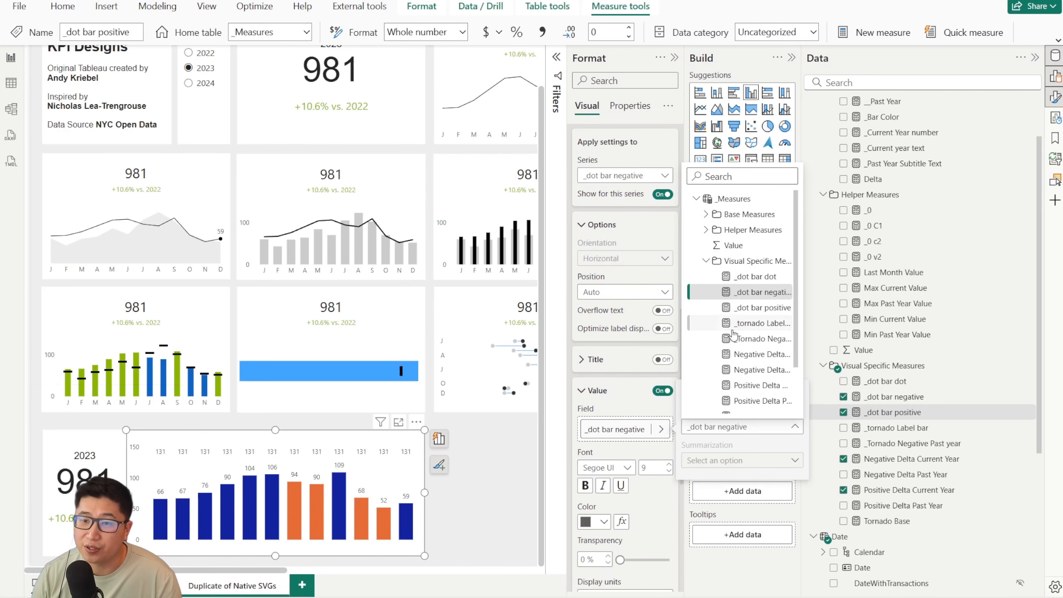
scroll(705, 368, "down", 3)
left_click(697, 374)
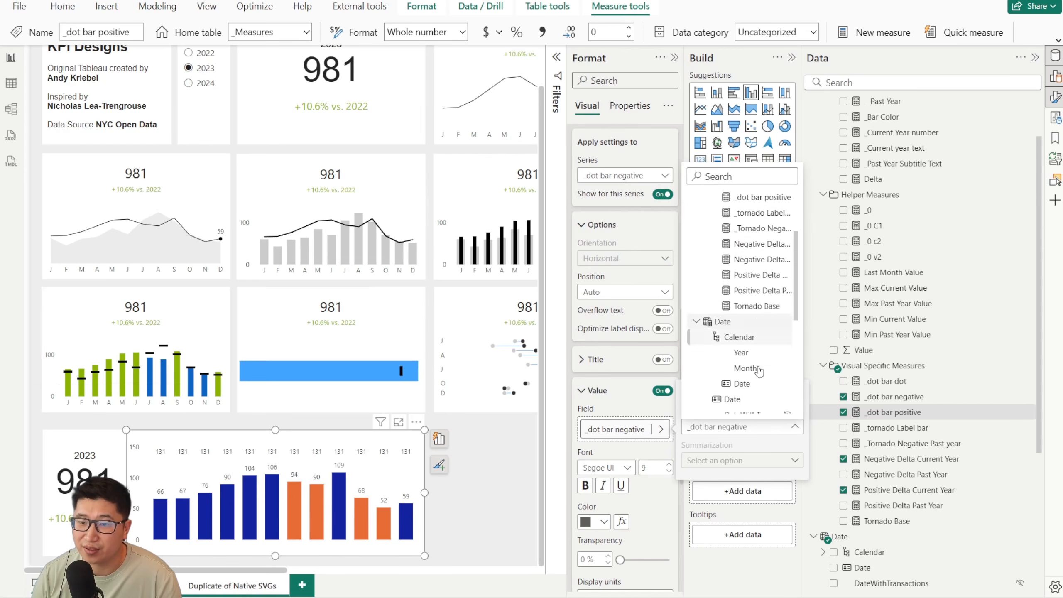
scroll(736, 356, "down", 3)
left_click(735, 367)
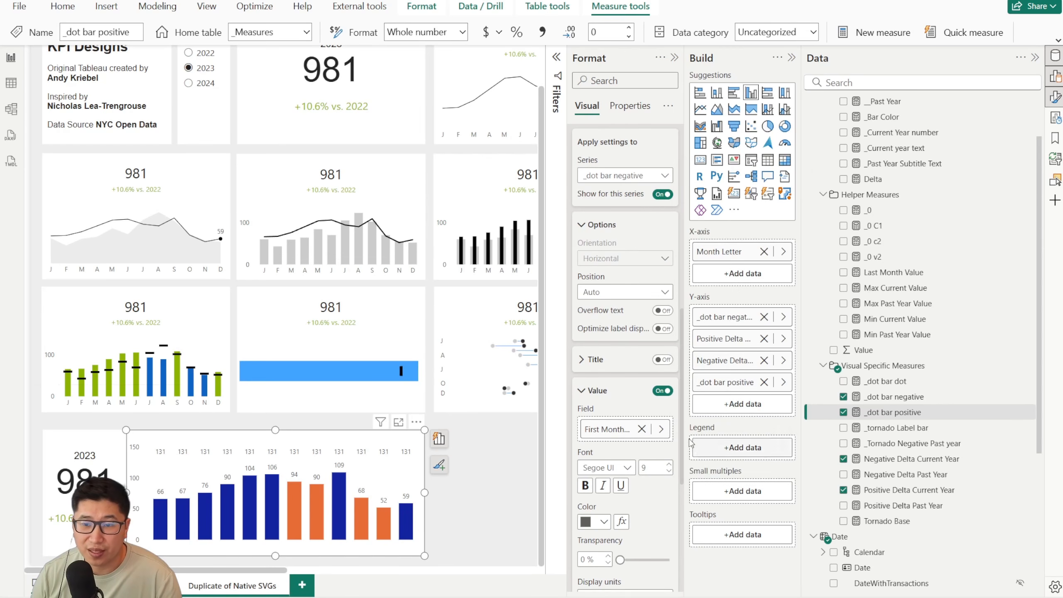
Set the _dot bar negative label color to dark grey and remove Month Letter as the label value.
scroll(640, 435, "down", 3)
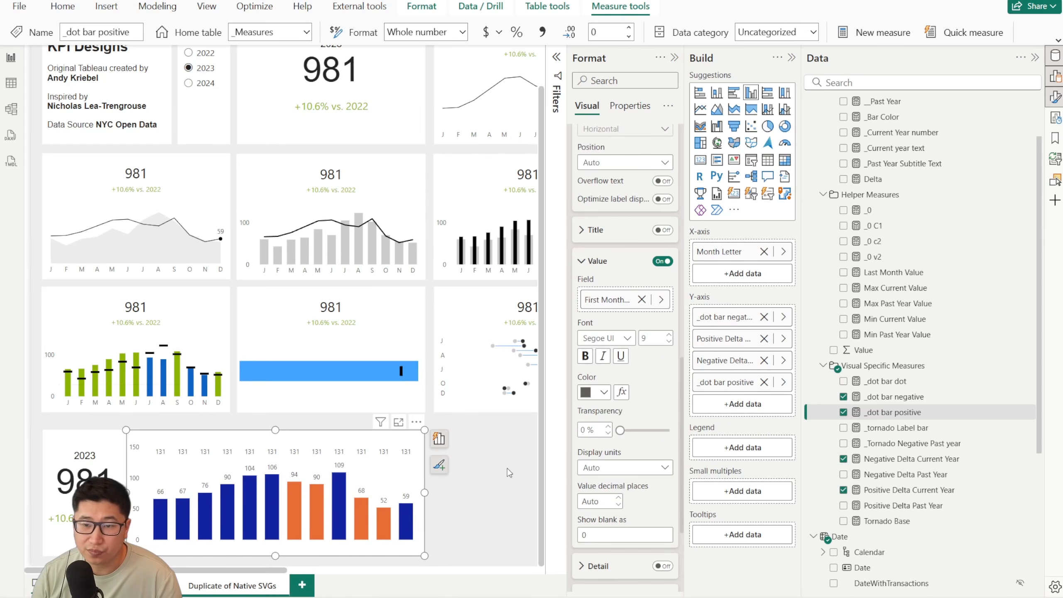
left_click(604, 392)
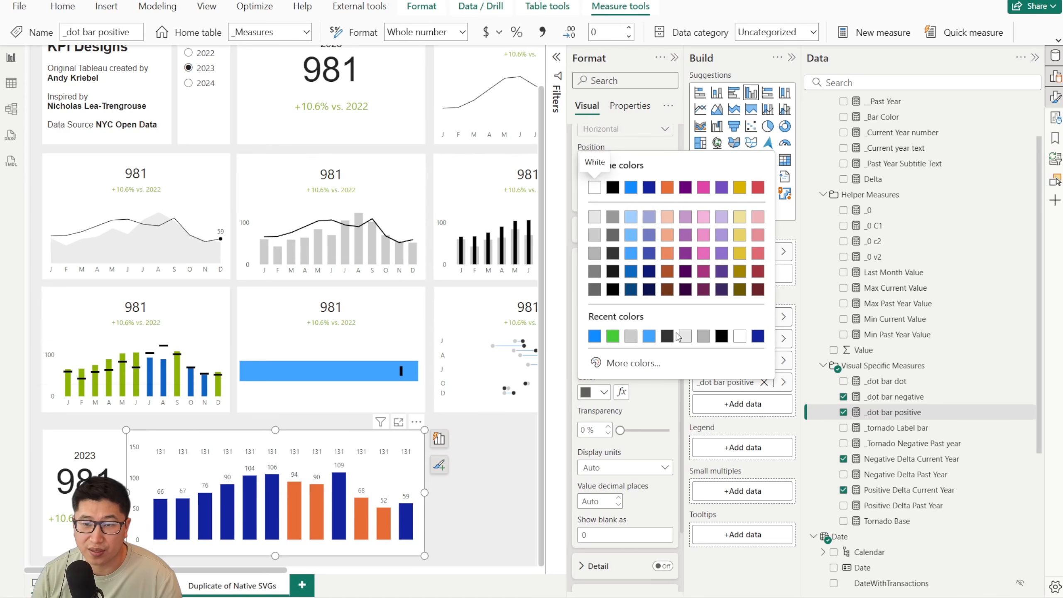
left_click(677, 338)
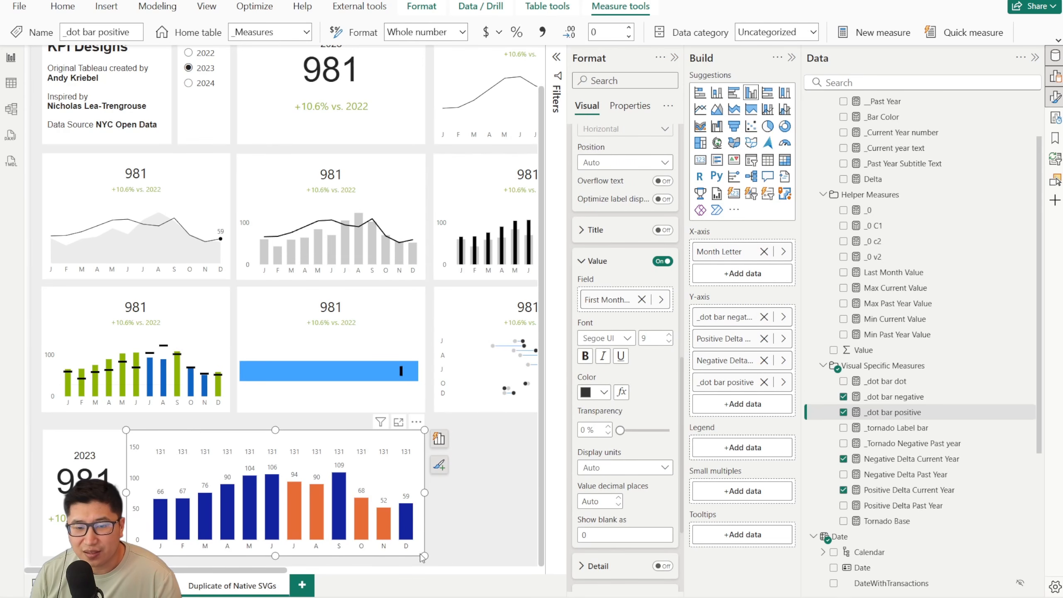
left_click(641, 299)
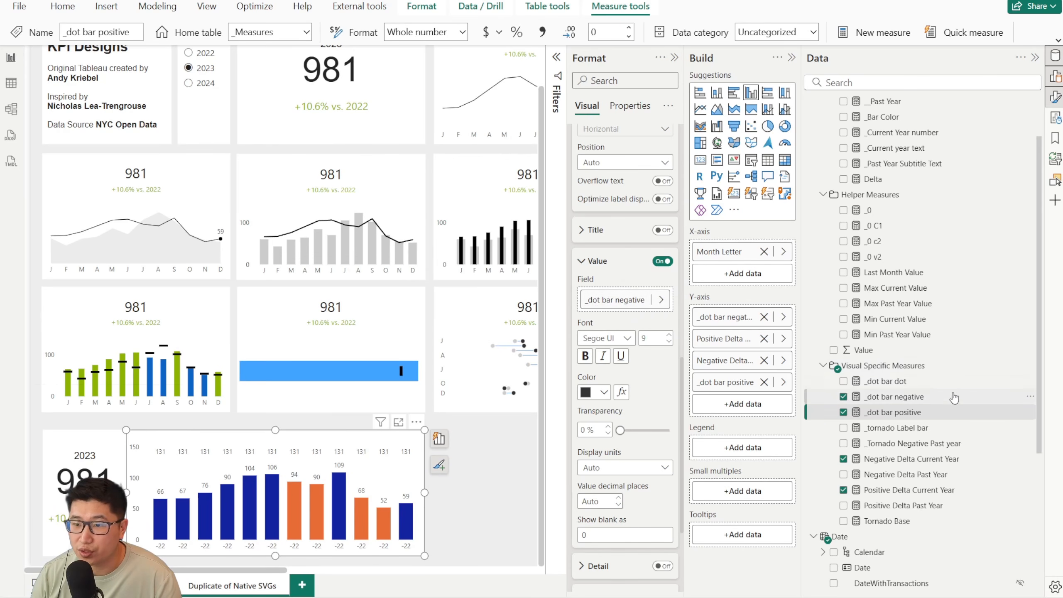
Examine the _dot bar dot measure's formula and browse the emoji symbols for colored circles.
left_click(943, 387)
left_click_drag(211, 60, 399, 57)
left_click(399, 58)
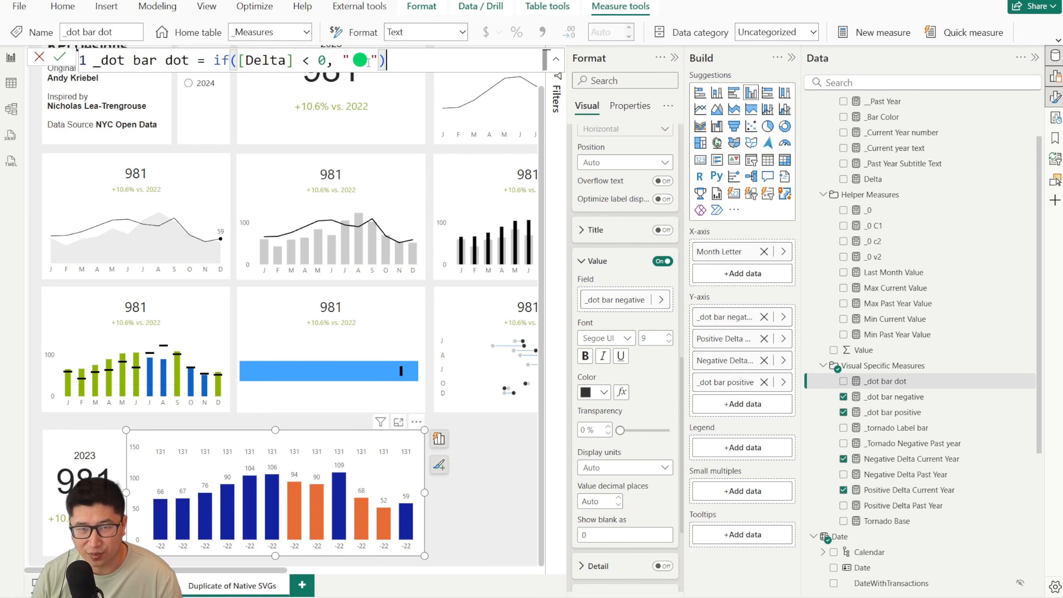
left_click_drag(354, 62, 371, 61)
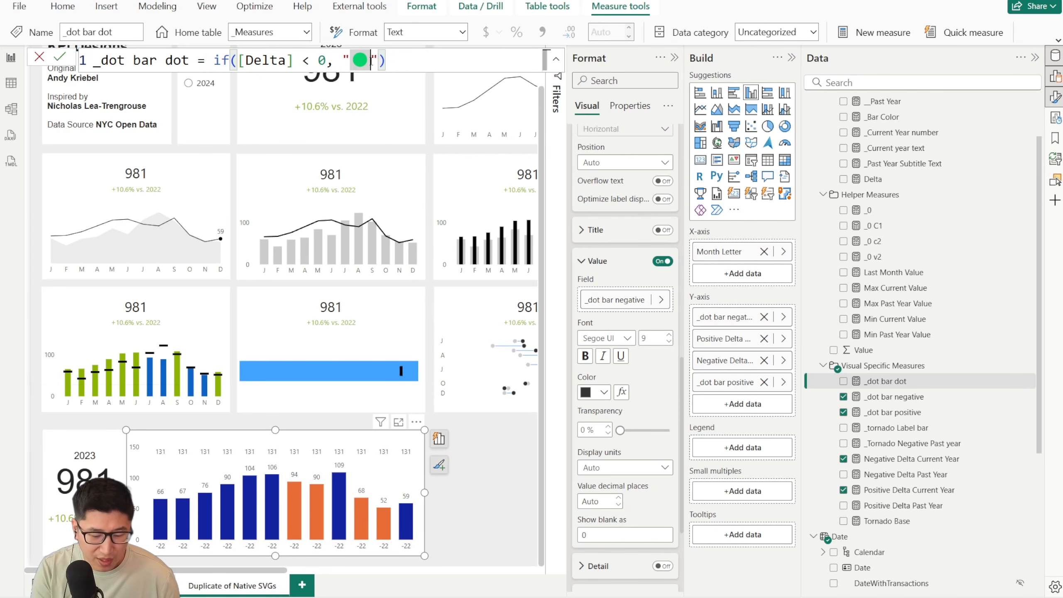
key("super+period")
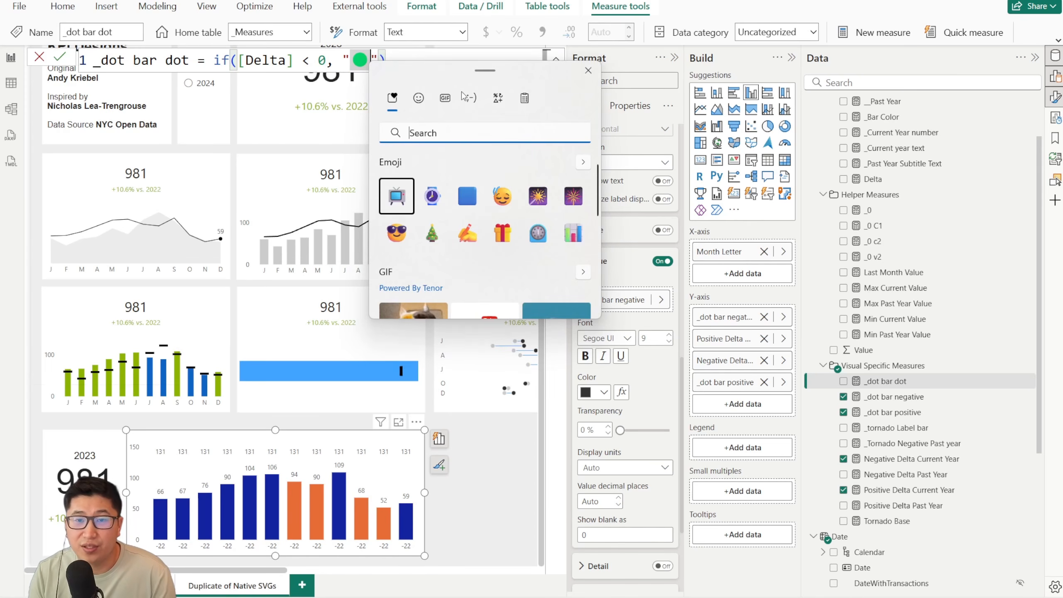
left_click(419, 99)
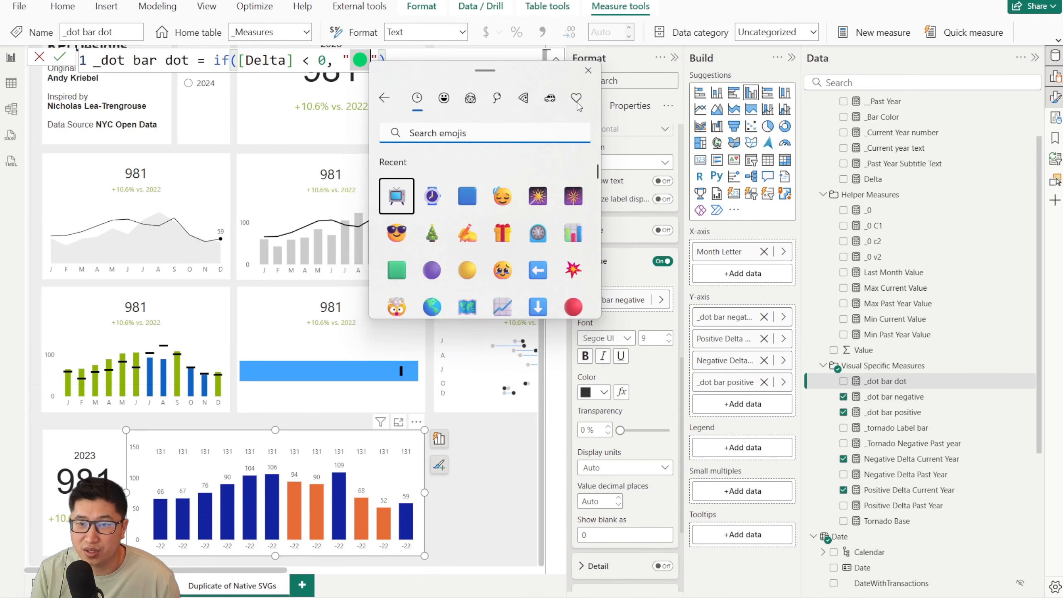
left_click(576, 98)
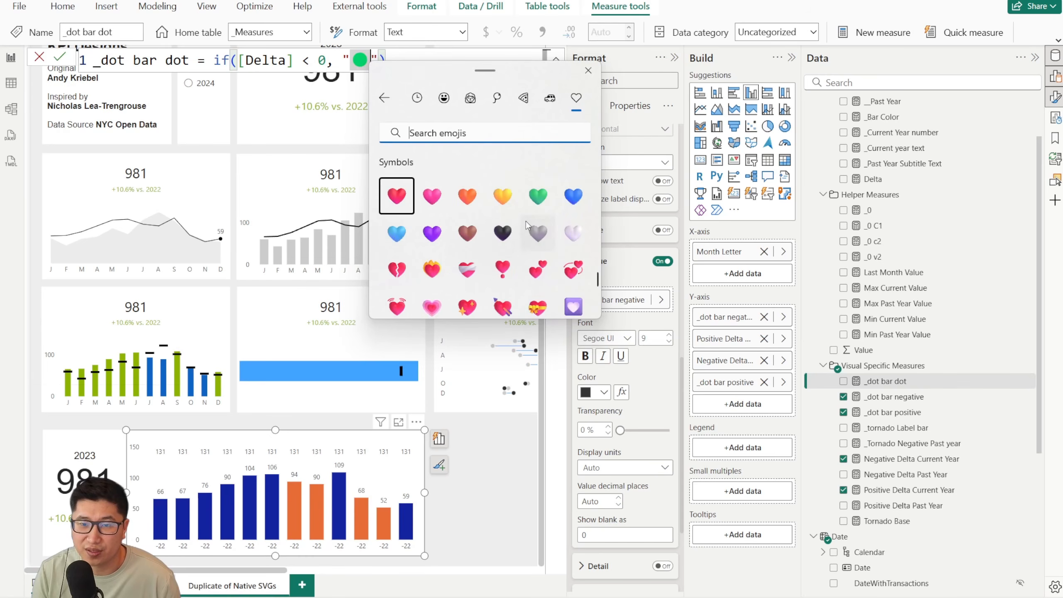
scroll(510, 203, "down", 5)
scroll(510, 203, "down", 10)
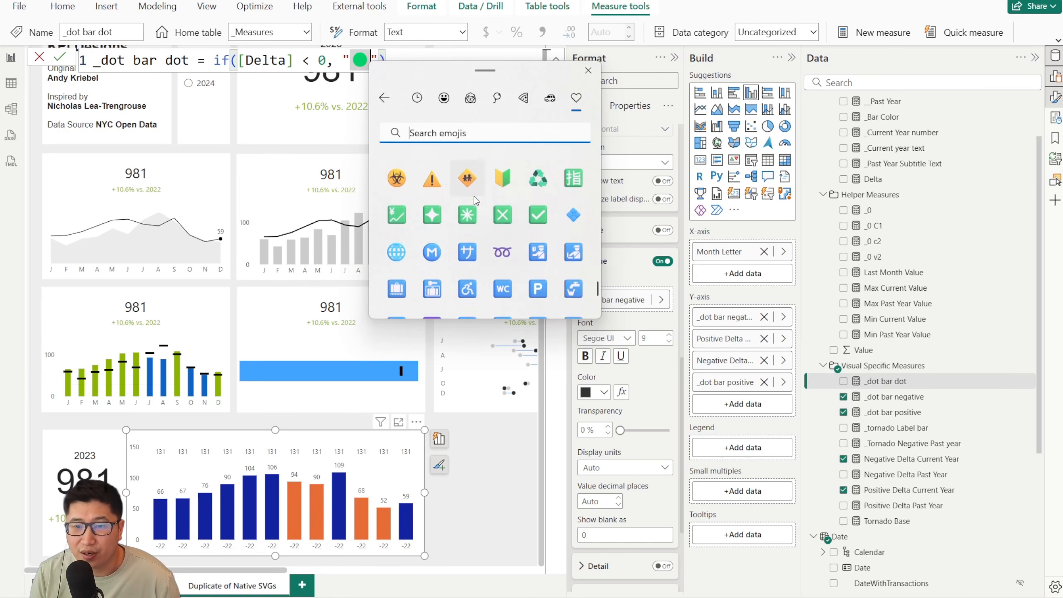
scroll(480, 208, "down", 6)
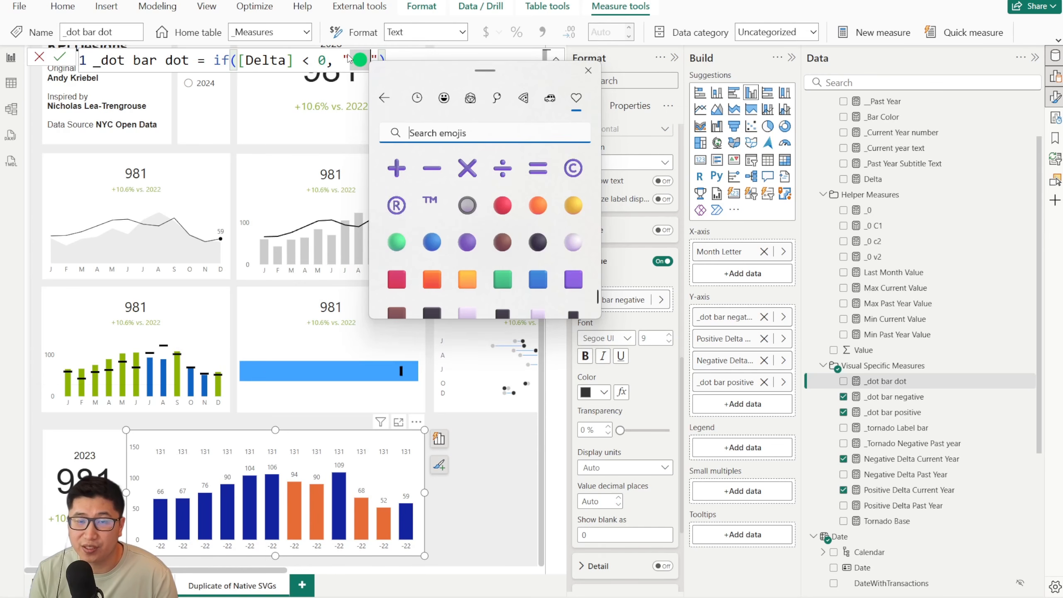
left_click(362, 59)
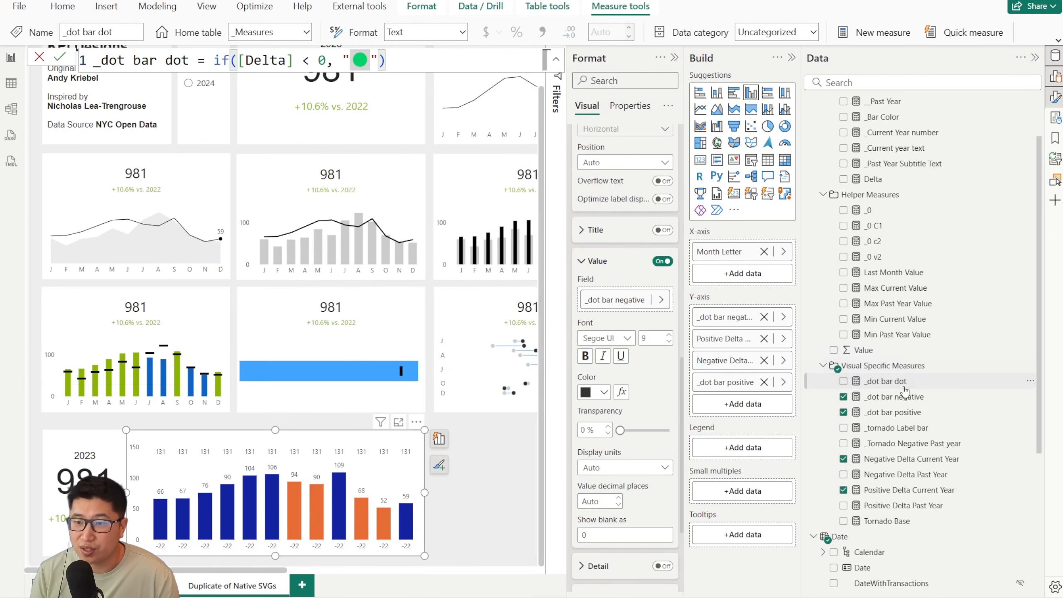
Set the _dot bar negative data label value to the _dot bar dot measure and close the formula editor.
left_click_drag(886, 380, 629, 302)
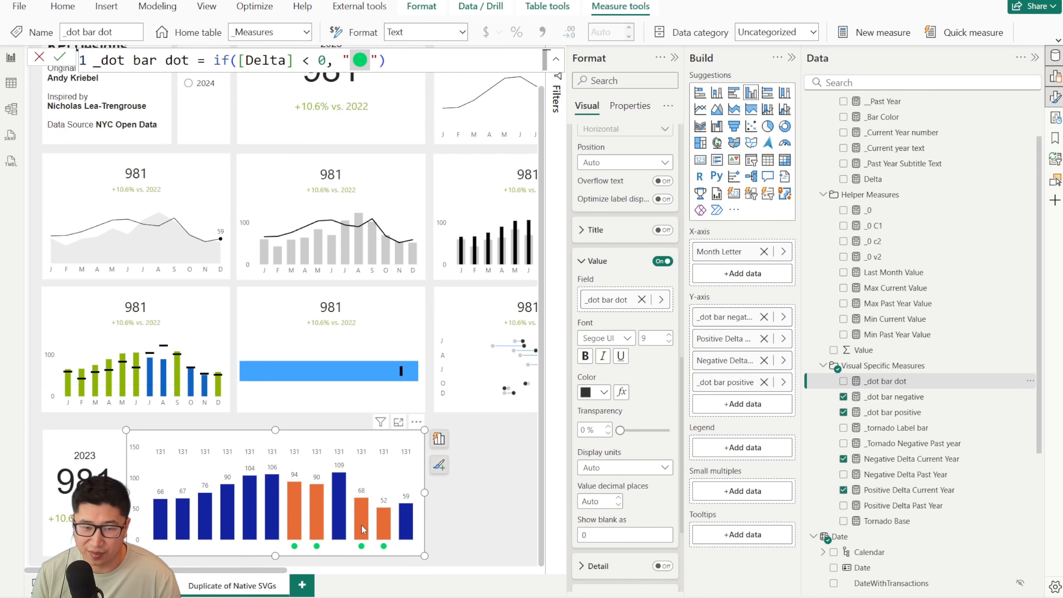
left_click(41, 59)
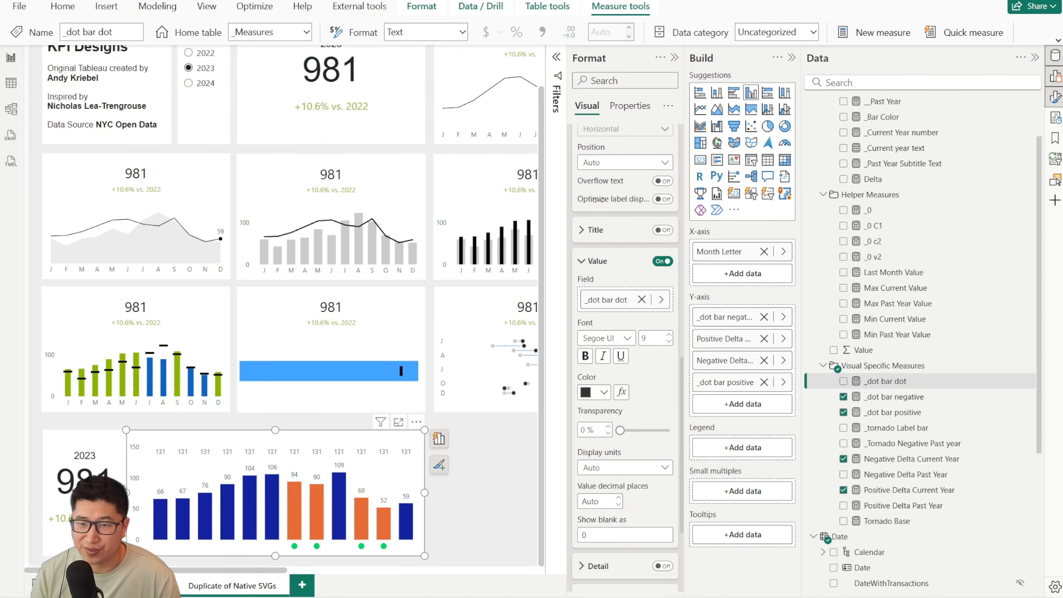
scroll(603, 236, "up", 5)
left_click(594, 455)
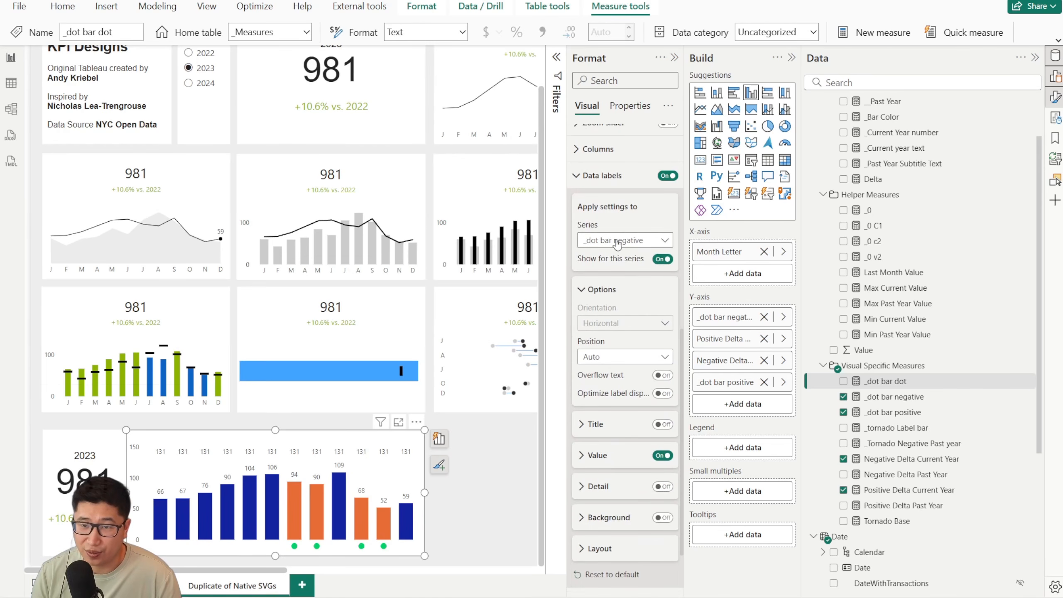
Turn off data labels for the Positive Delta Current Year and Negative Delta Current Year series.
left_click(619, 241)
left_click(637, 287)
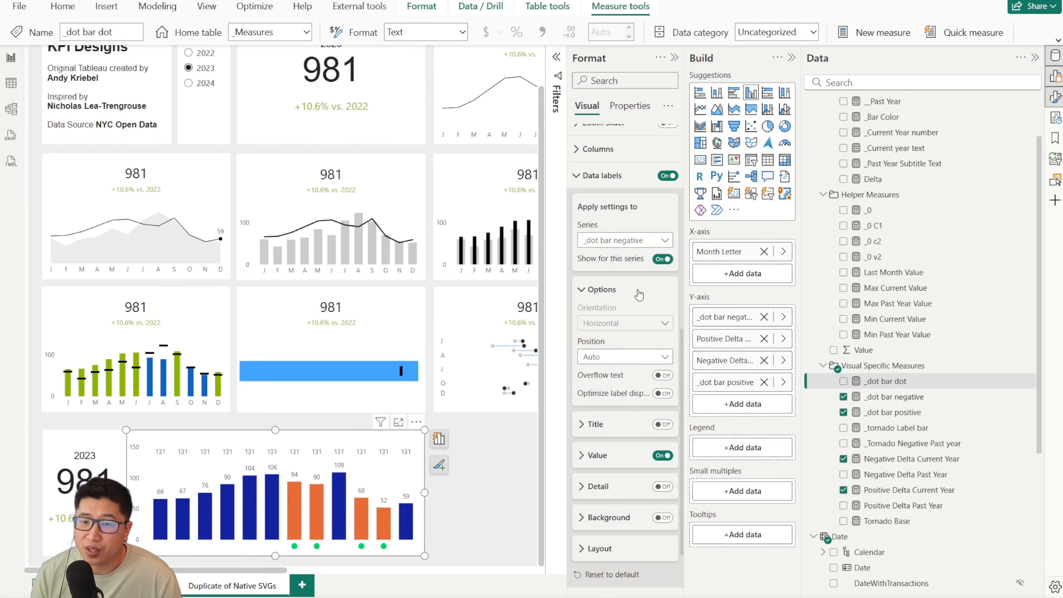
left_click(655, 257)
left_click(628, 240)
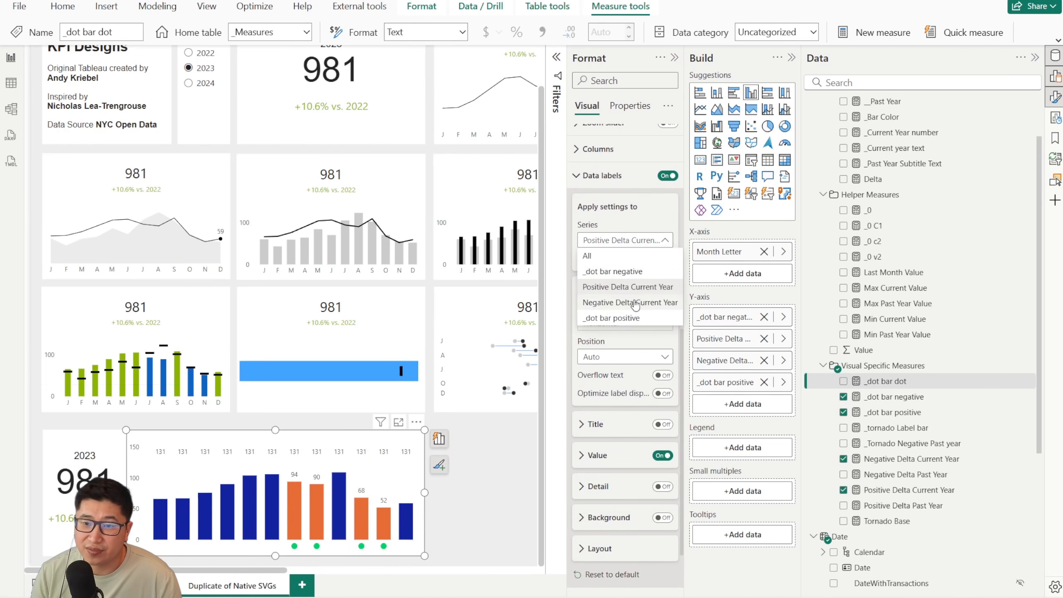
left_click(632, 302)
left_click(663, 259)
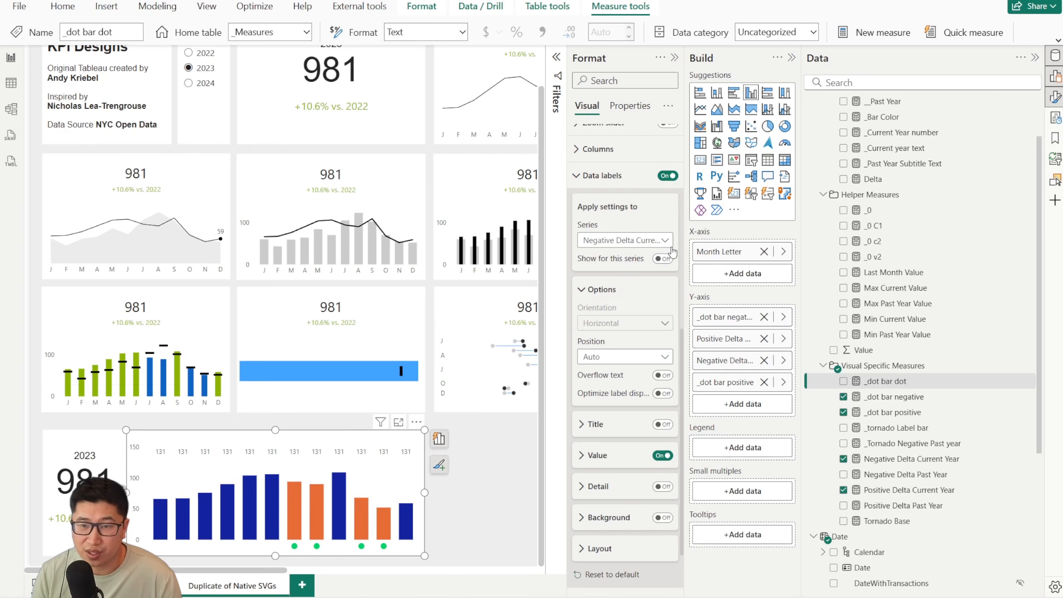
Set the data label value of the _dot bar positive series to the Month Letter field.
left_click(625, 242)
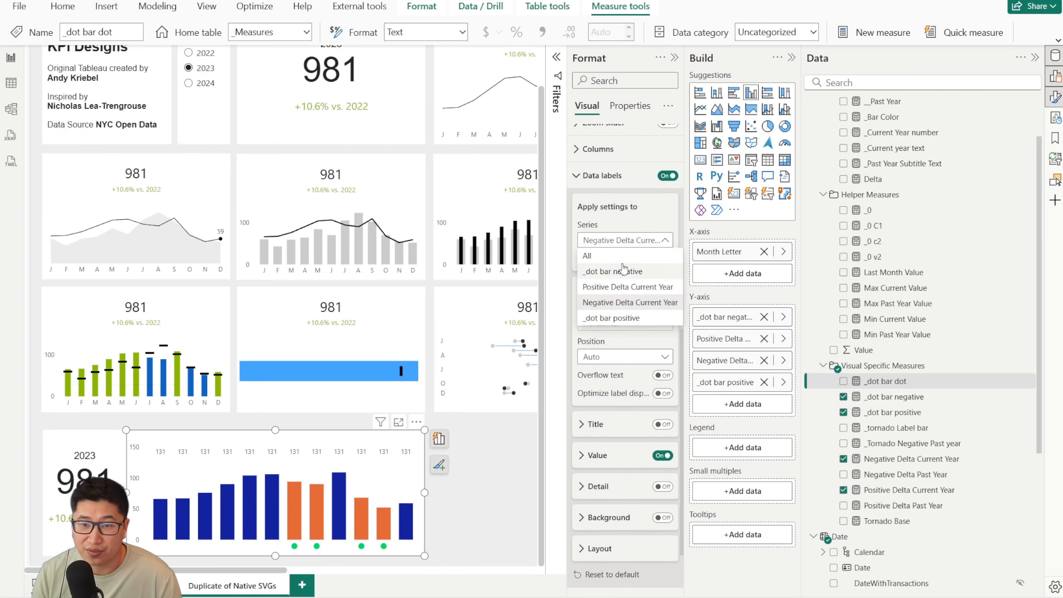
left_click(626, 325)
scroll(644, 395, "down", 1)
scroll(645, 396, "down", 1)
left_click(624, 388)
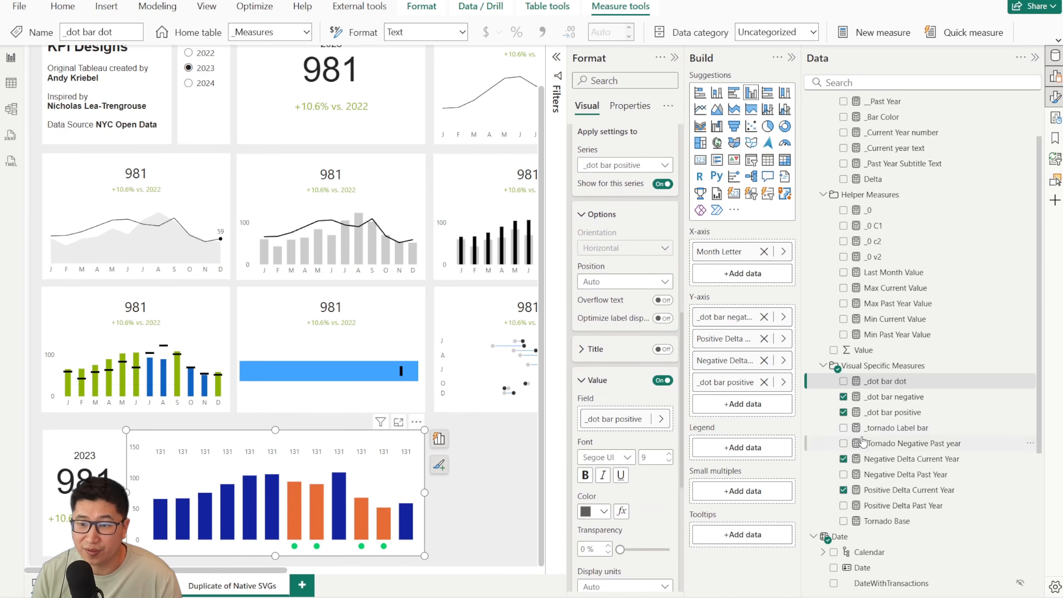
scroll(883, 444, "down", 5)
left_click_drag(884, 448, 613, 415)
left_click(660, 419)
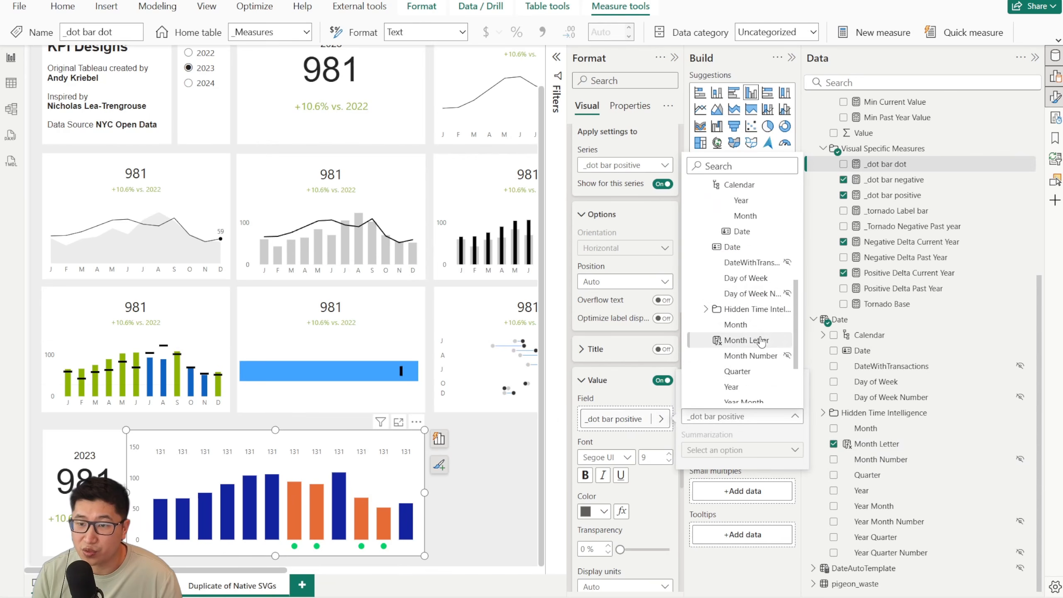
left_click(725, 340)
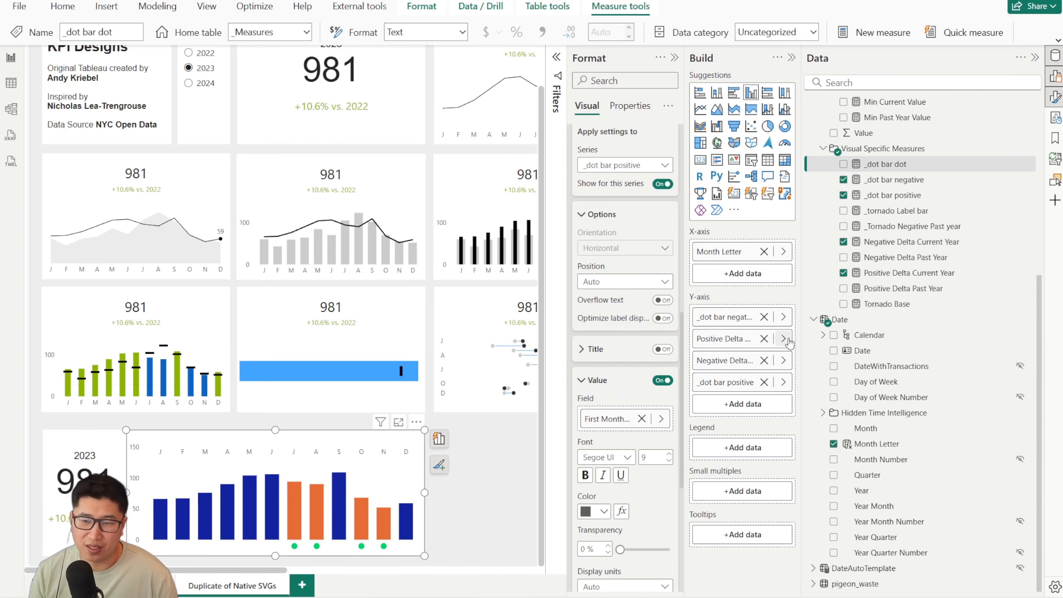
left_click(584, 381)
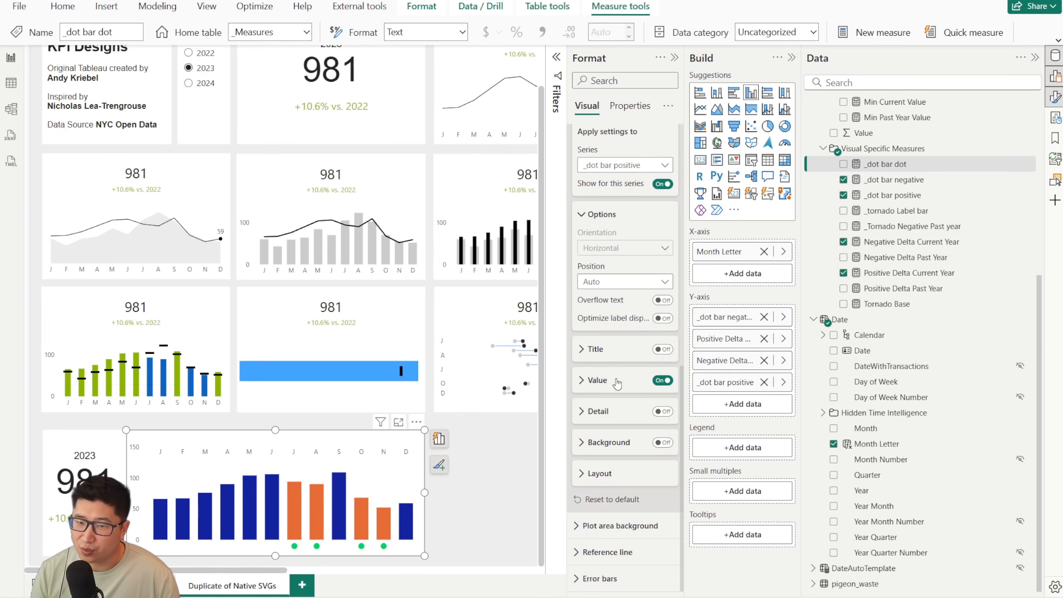
Color the Positive Delta Current Year columns bright blue in the wide fourth-row chart.
scroll(611, 382, "up", 10)
scroll(611, 382, "down", 3)
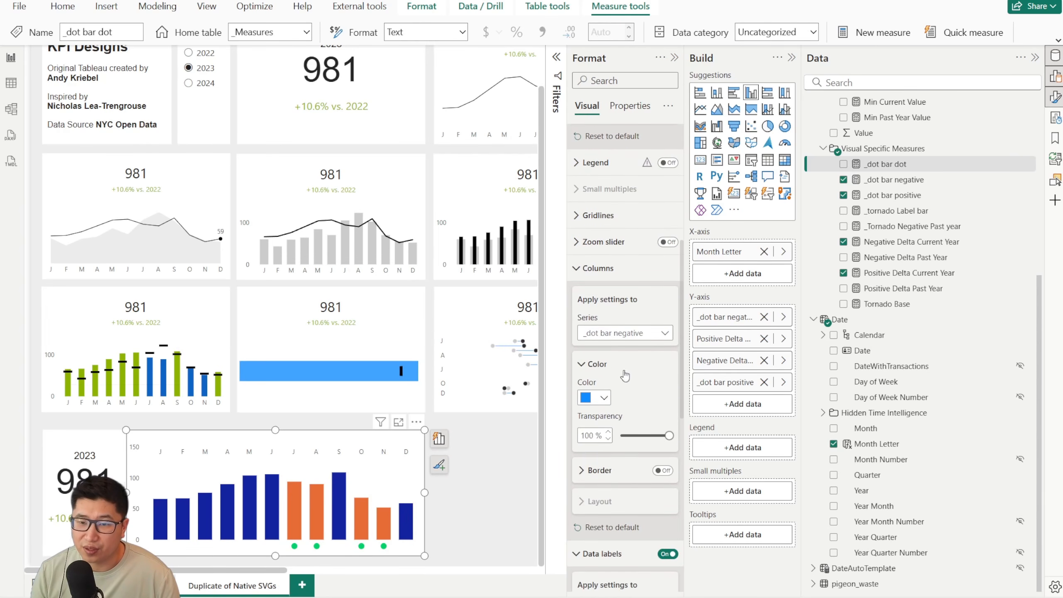
left_click(609, 338)
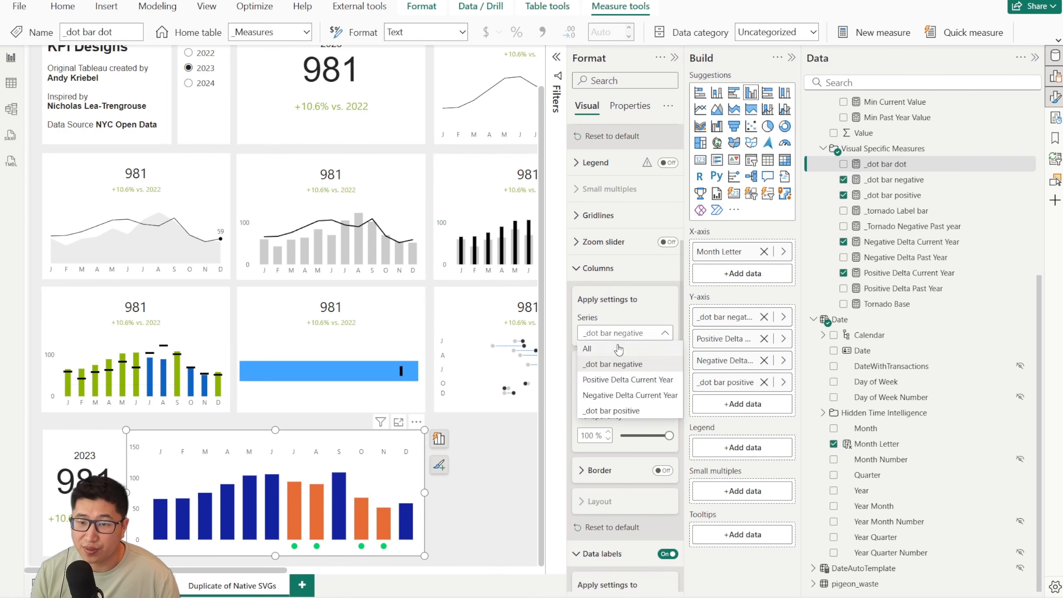
left_click(637, 380)
left_click(599, 404)
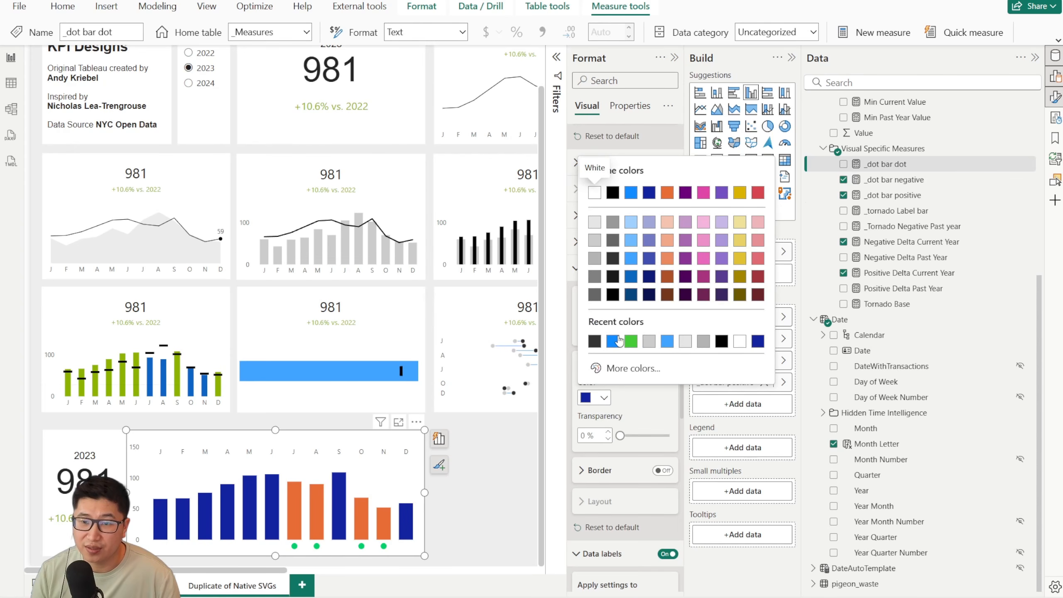
left_click(613, 339)
left_click(603, 398)
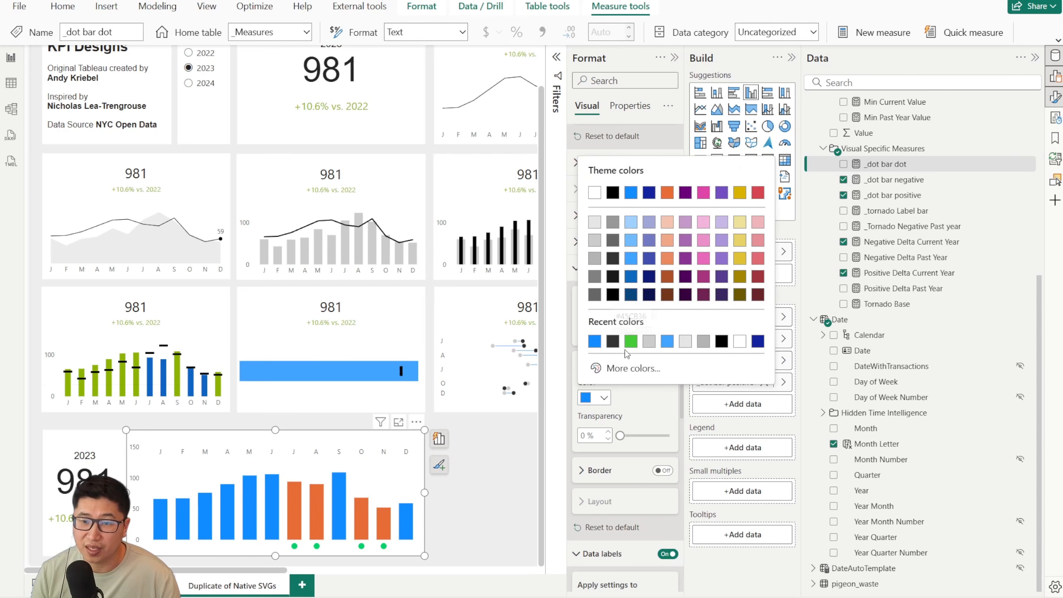
left_click(614, 339)
Color the Negative Delta Current Year columns green using the recent green swatch.
left_click(624, 332)
left_click(630, 395)
left_click(604, 397)
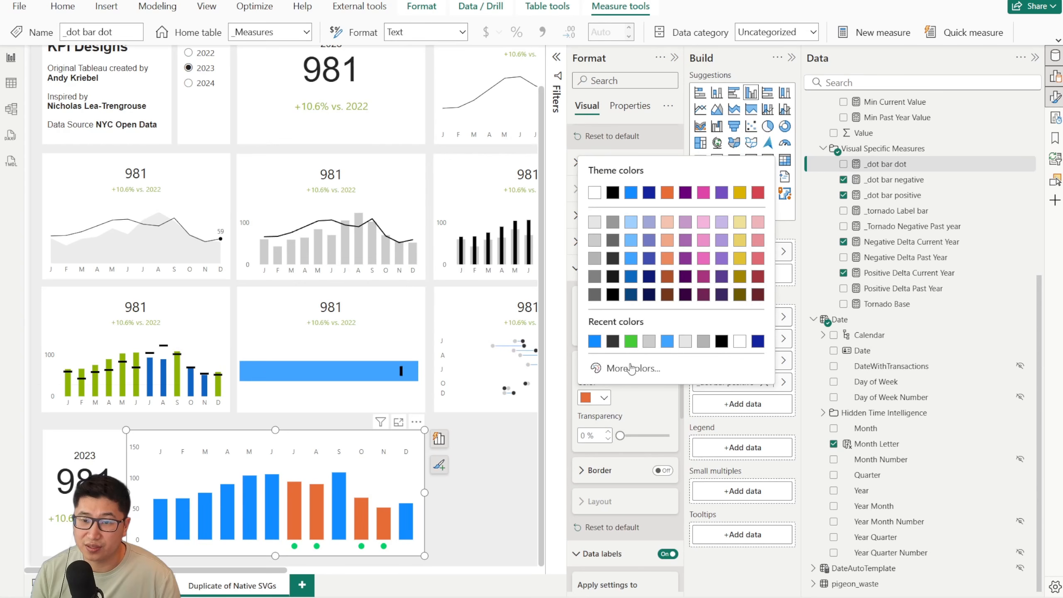
left_click(593, 340)
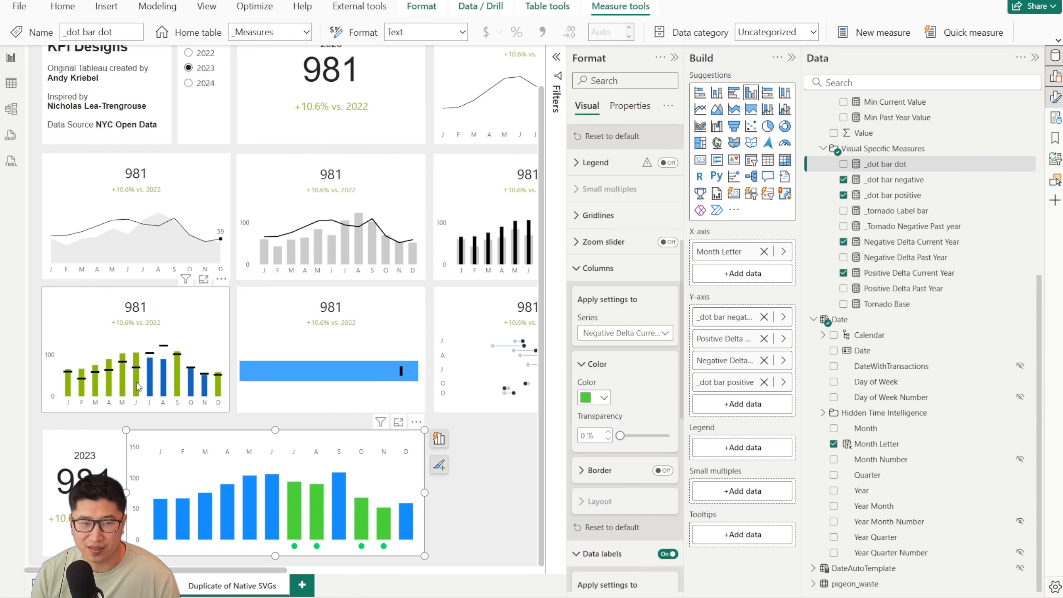
Examine the reference page's fourth-row dumbbell chart beside the wide column chart, then return to the Duplicate of Native SVGs page.
left_click(234, 389)
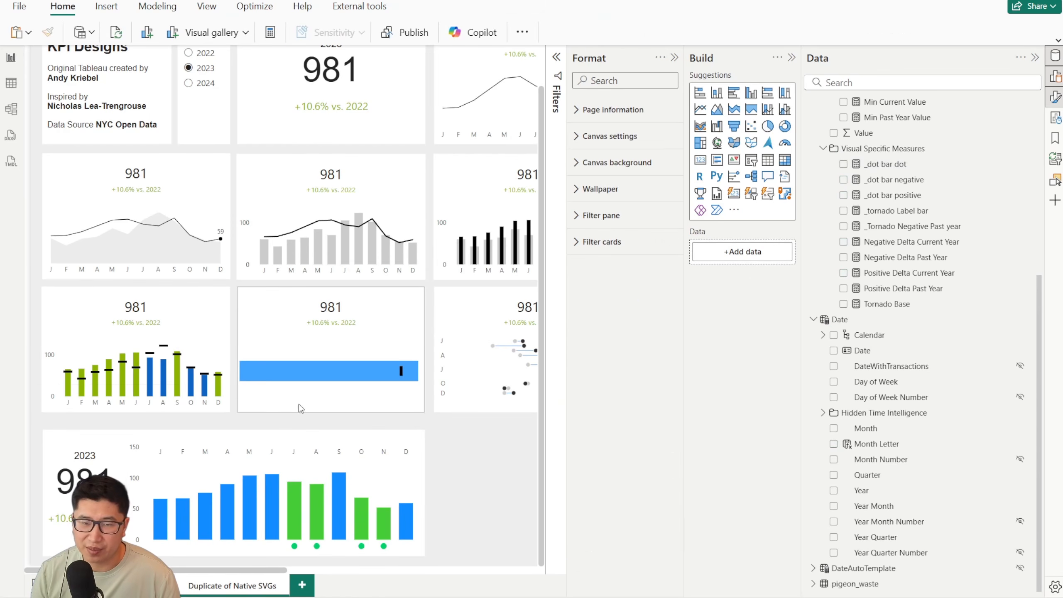
scroll(397, 350, "down", 3, "ctrl")
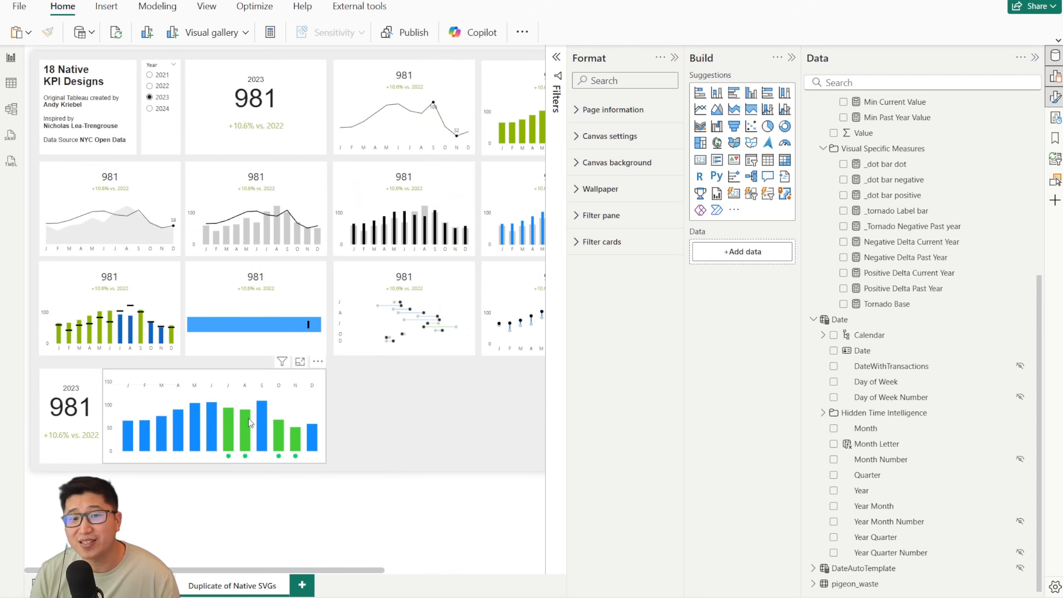
scroll(318, 361, "up", 2, "ctrl")
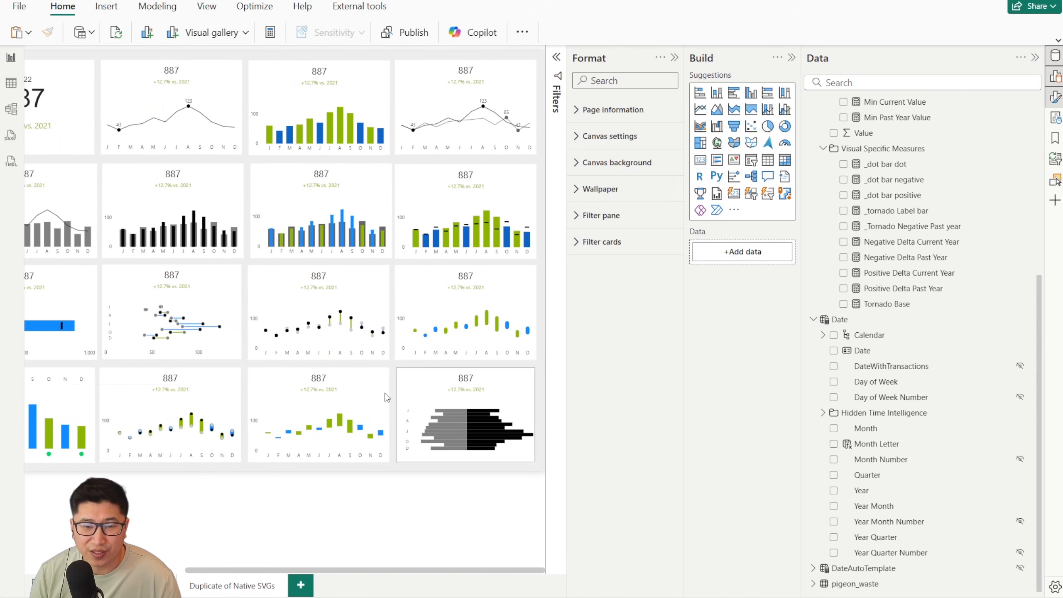
left_click(222, 406)
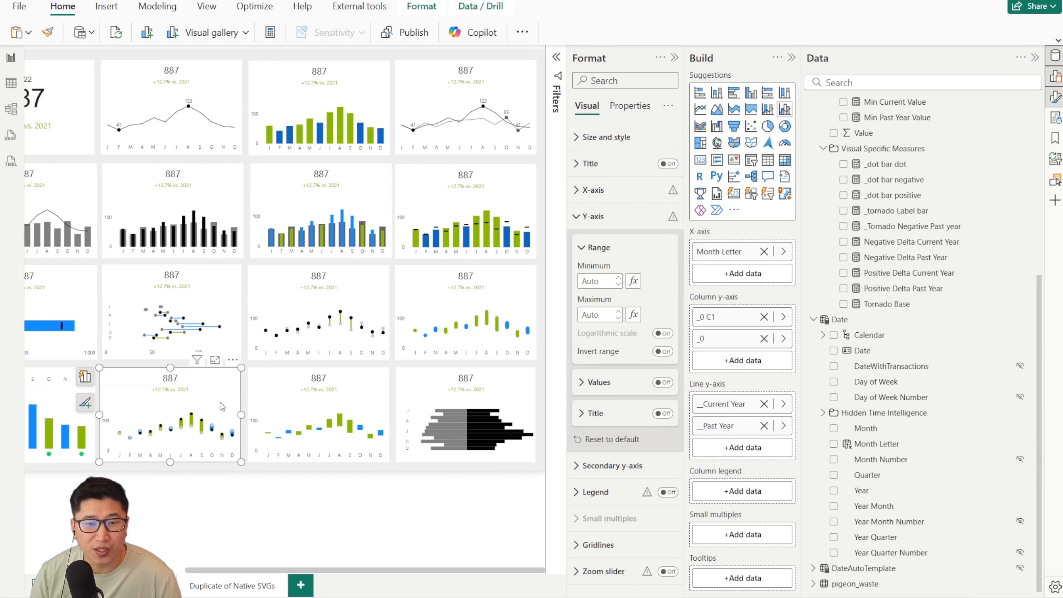
scroll(287, 523, "up", 3)
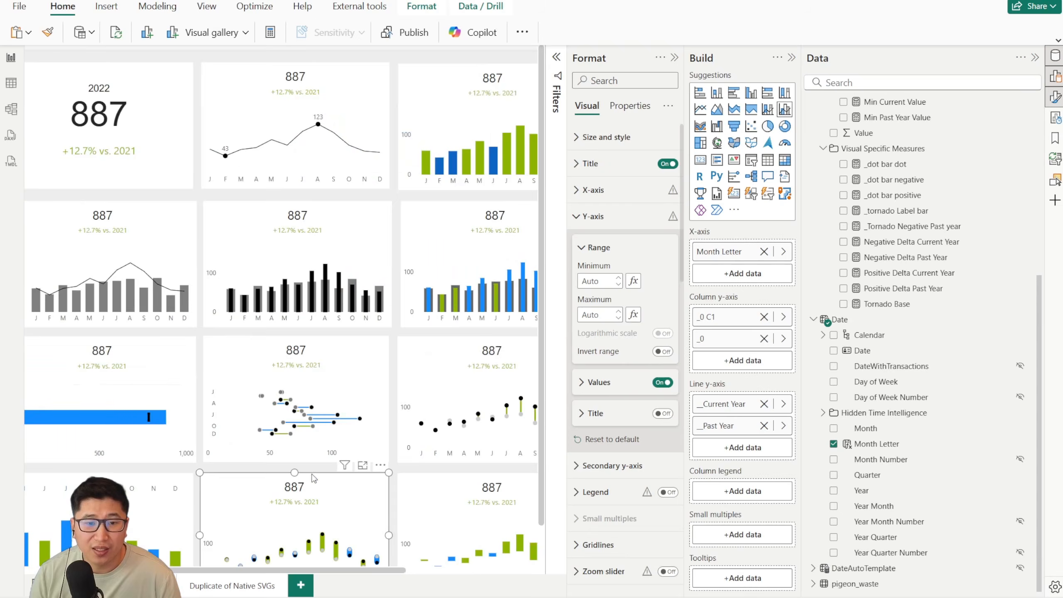
left_click(242, 582)
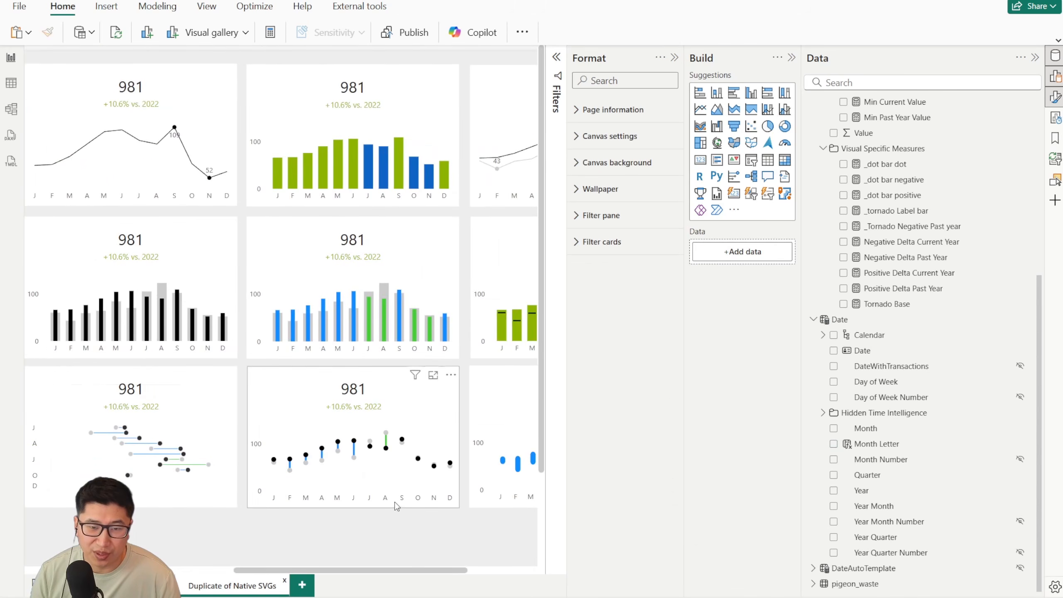
Duplicate the third-row vertical dumbbell chart and place the copy in the fourth row beside the wide column chart.
scroll(394, 502, "down", 3)
left_click(355, 302)
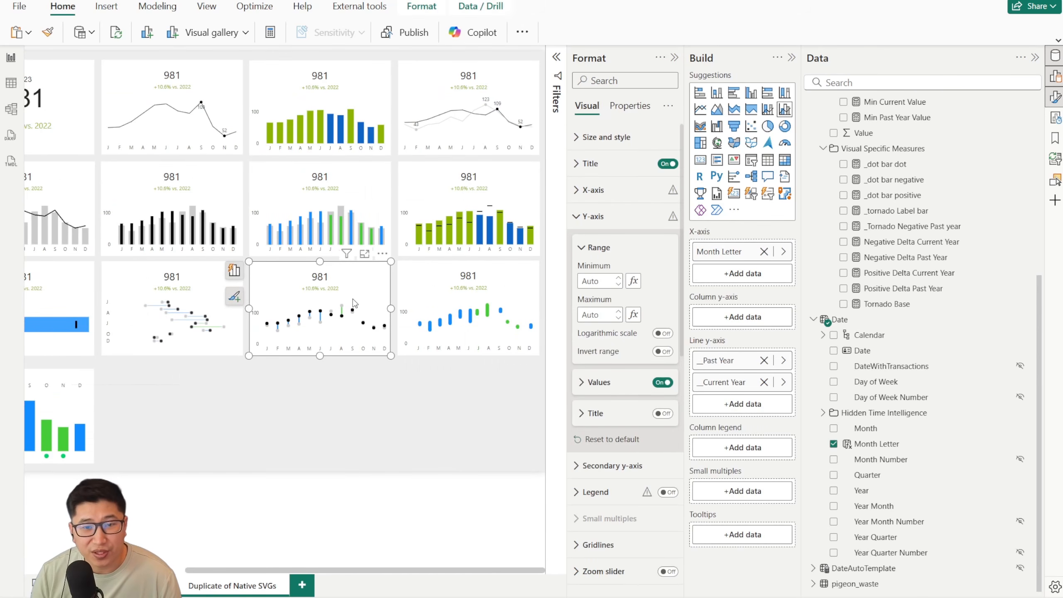
key("ctrl+c")
key("ctrl+v")
left_click_drag(371, 280, 217, 386)
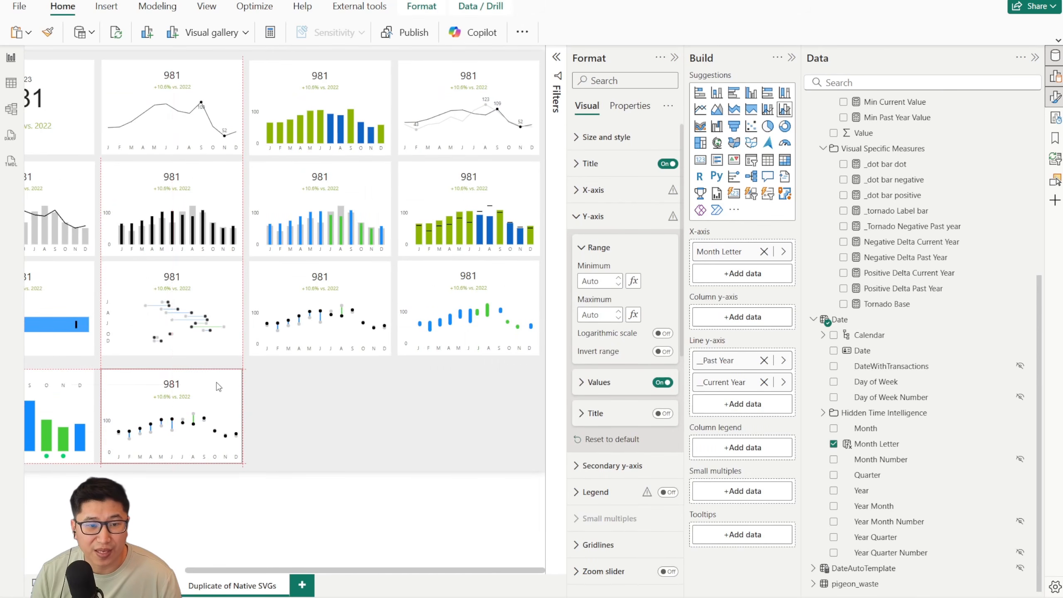
Review the copied dumbbell chart's line settings and its marker type and size settings.
left_click(593, 216)
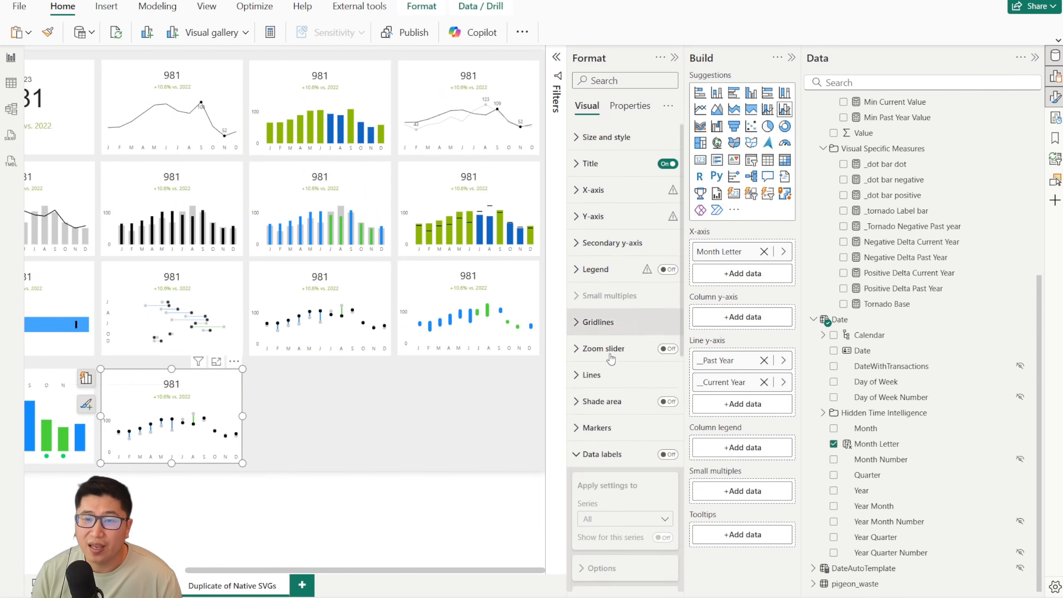
left_click(602, 454)
scroll(616, 401, "down", 5)
scroll(616, 401, "up", 5)
left_click(608, 376)
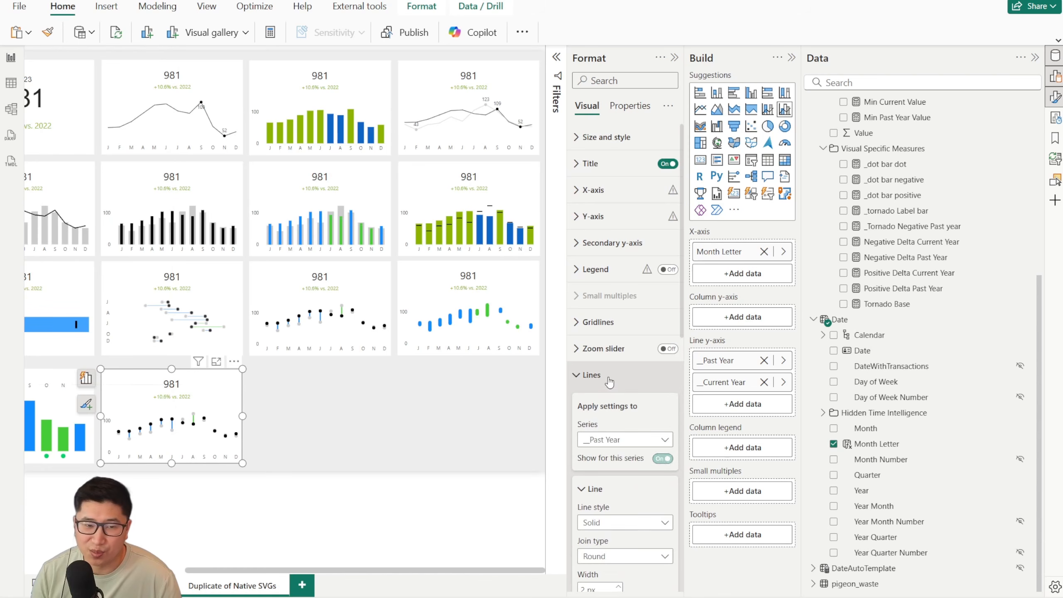
scroll(621, 414, "down", 3)
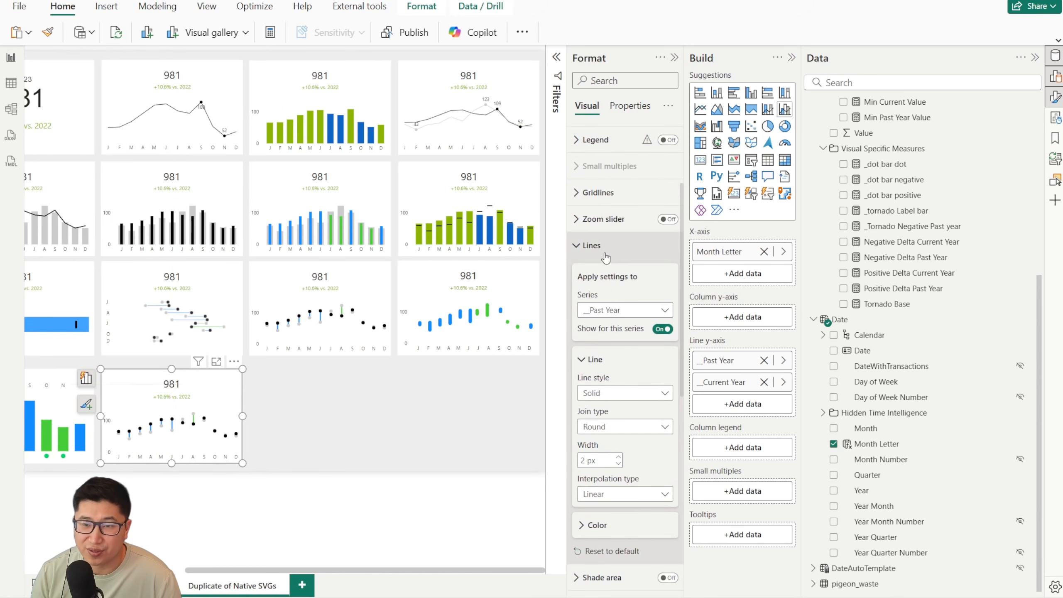
left_click(612, 313)
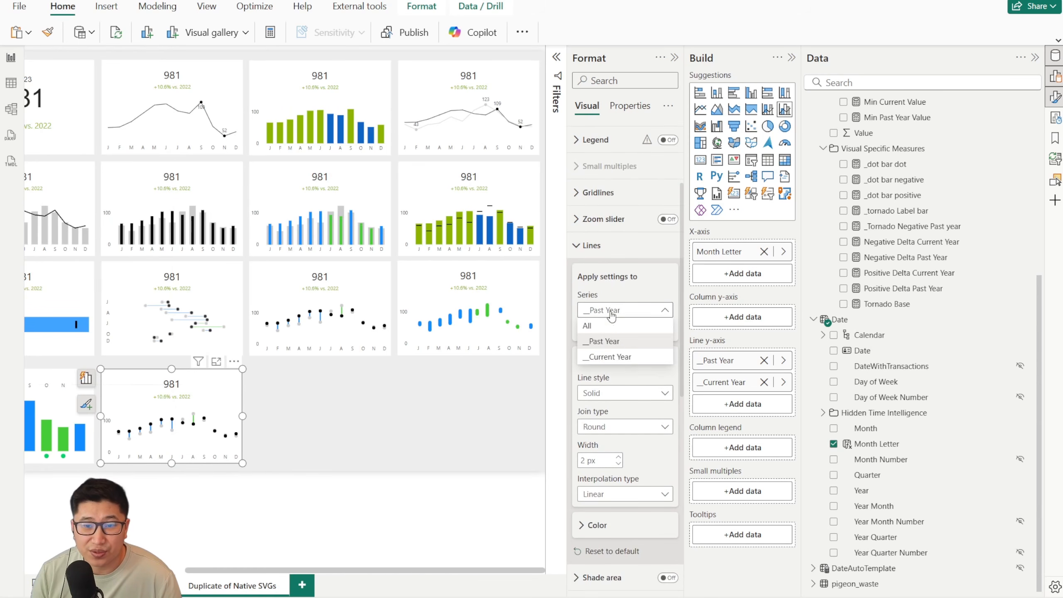
left_click(612, 312)
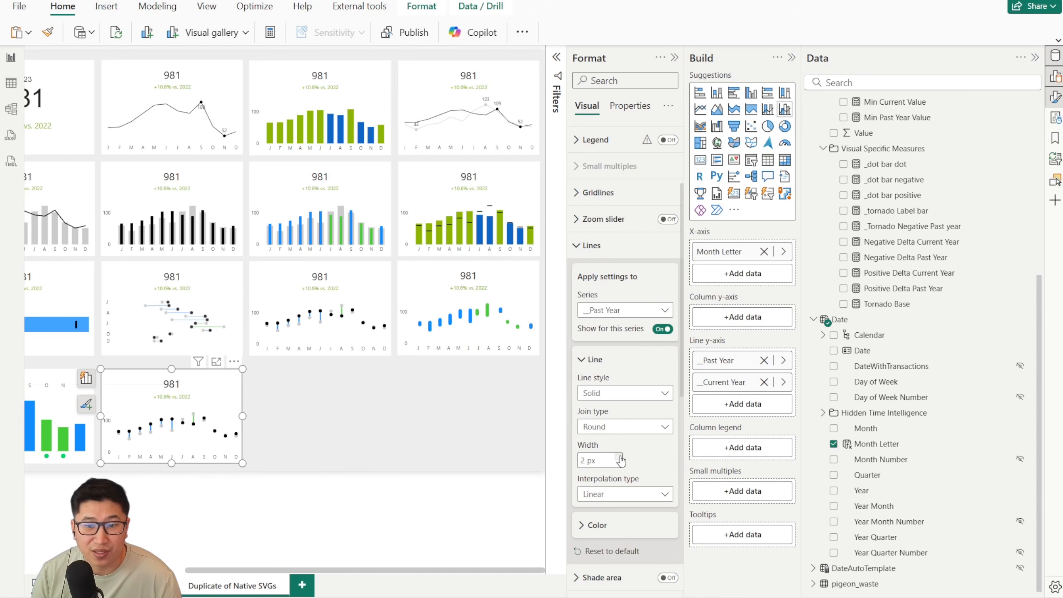
left_click(613, 247)
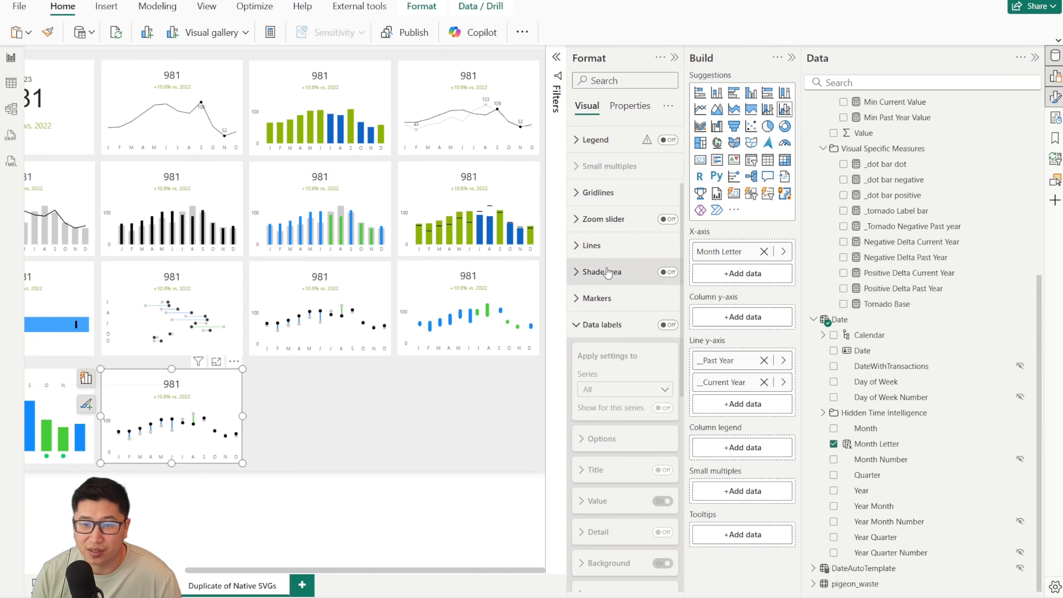
left_click(617, 331)
left_click(607, 428)
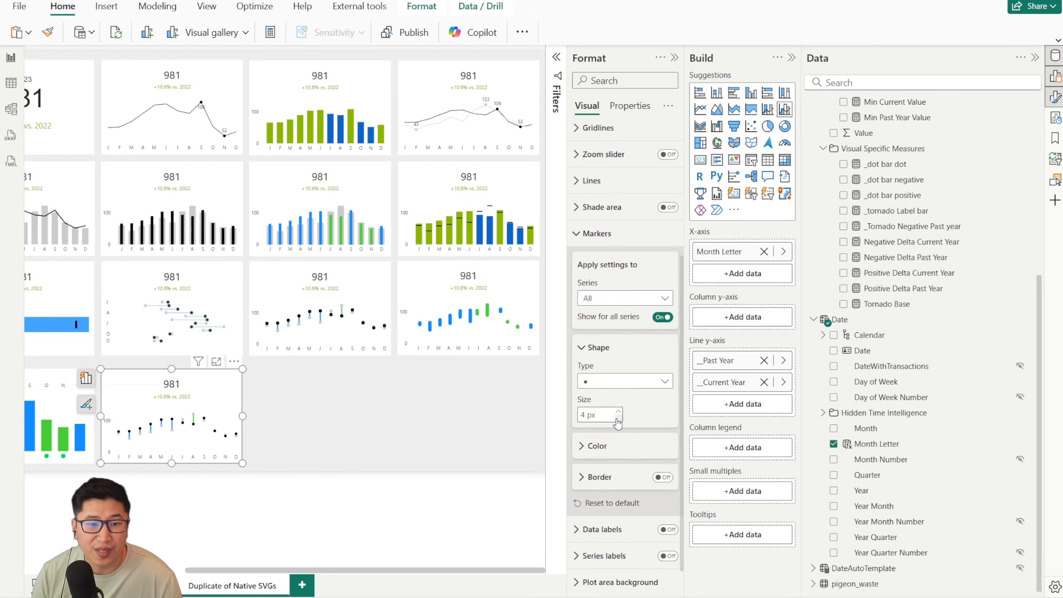
left_click(628, 297)
left_click(620, 429)
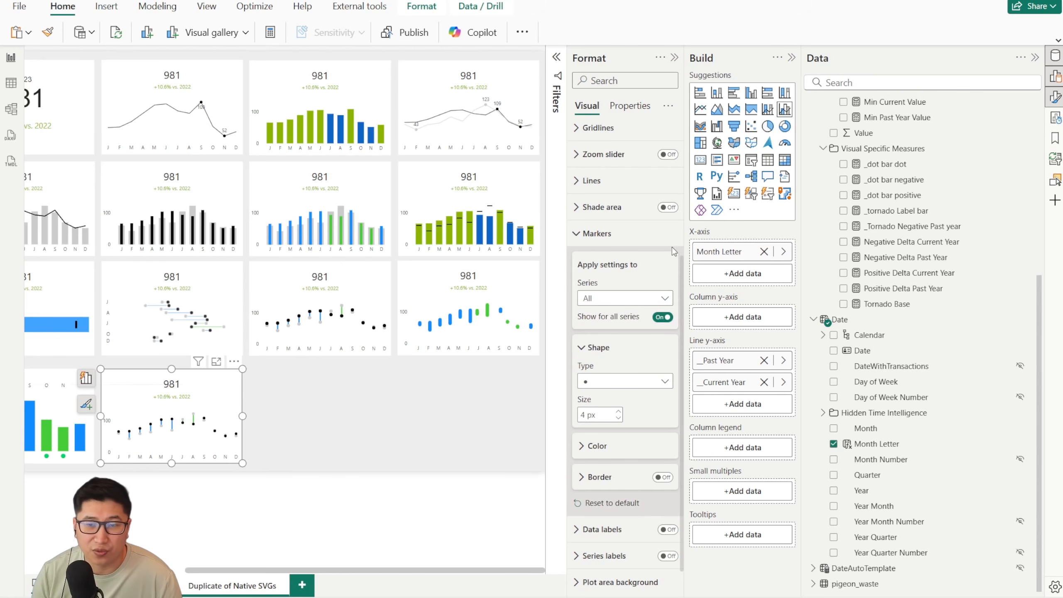
left_click(653, 233)
Turn on markers for the copied chart's __Past Year error bars and set their bar width to 10.
left_click(628, 534)
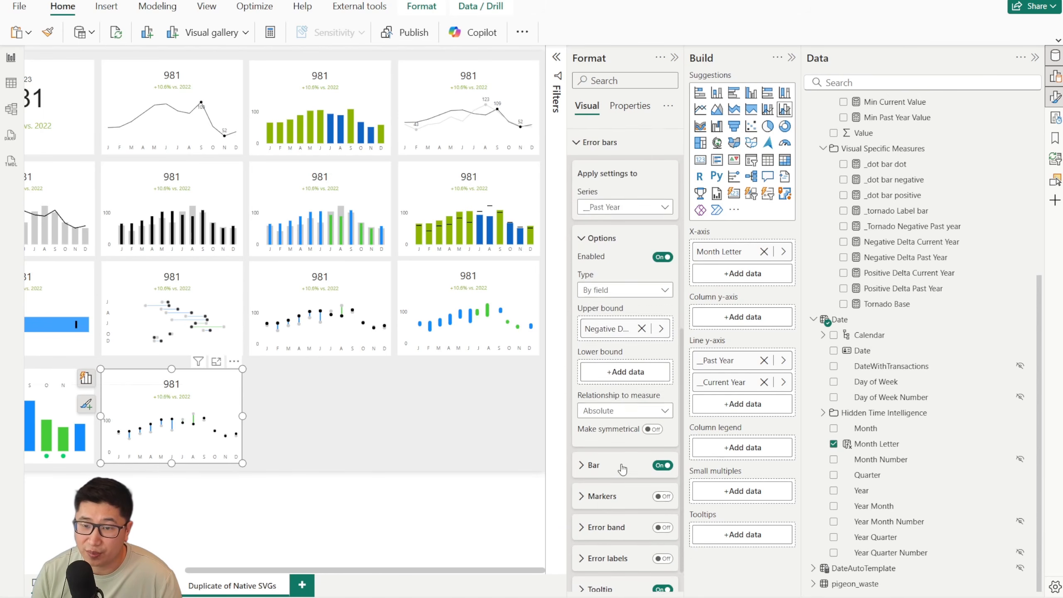
scroll(622, 469, "down", 1)
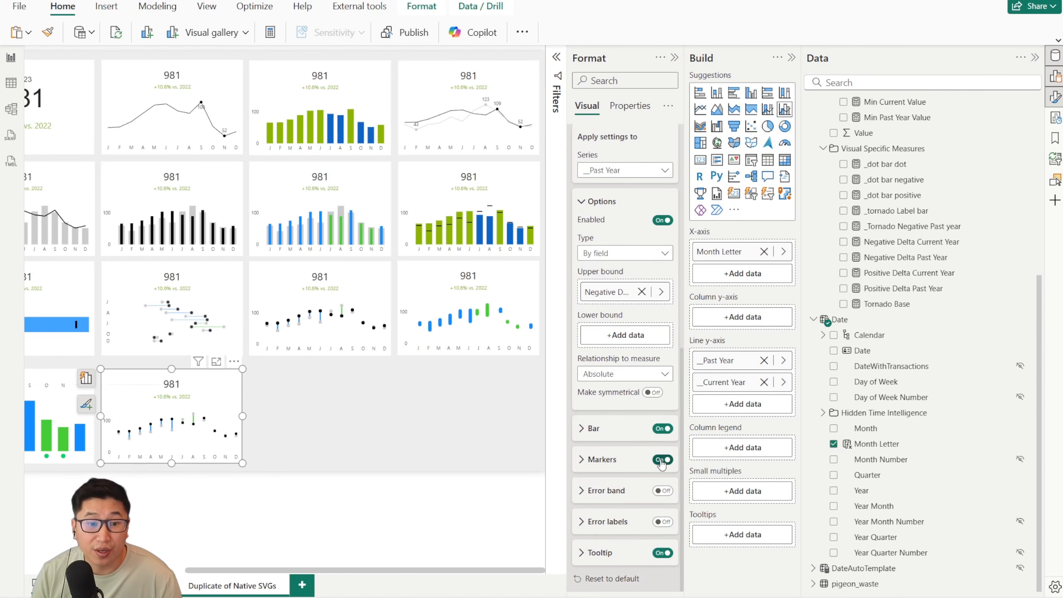
left_click(602, 434)
double_click(594, 513)
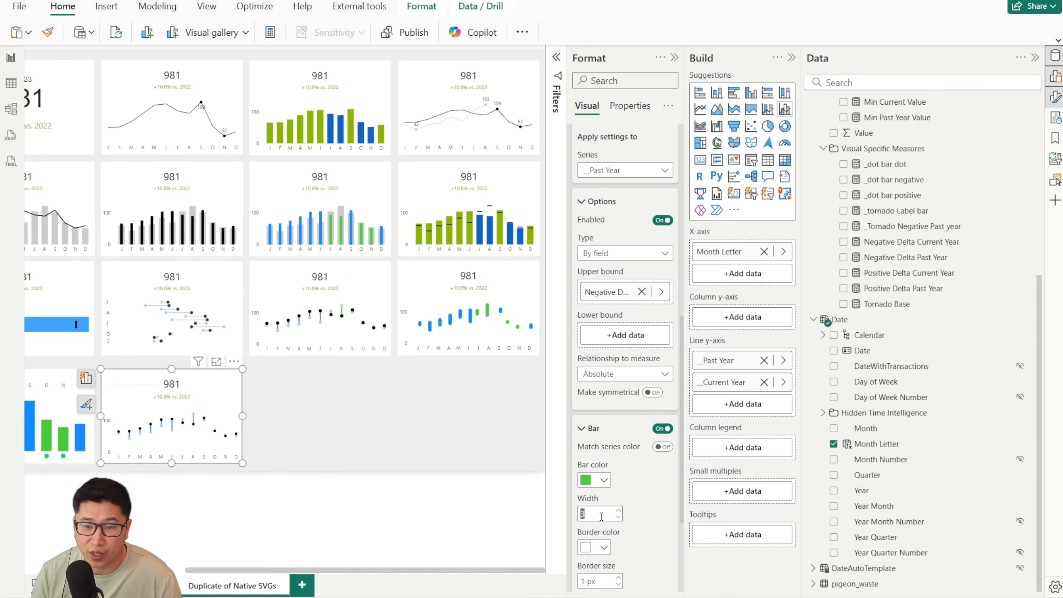
type("10")
key("Return")
Change the marker shape of the copied chart's __Past Year error bars to a round dot.
left_click(358, 433)
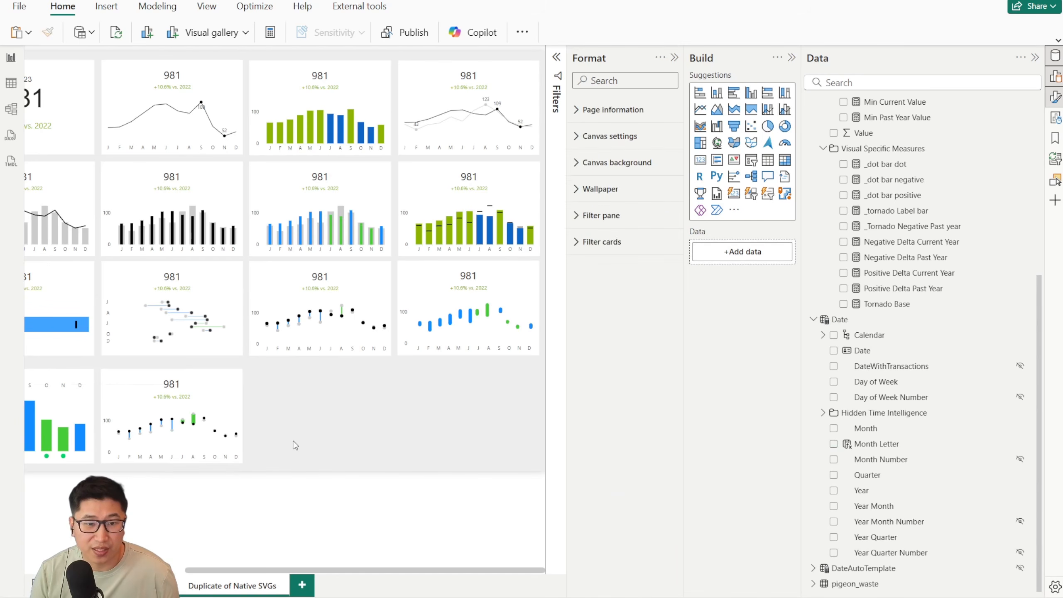
scroll(294, 444, "up", 5)
scroll(480, 400, "down", 5)
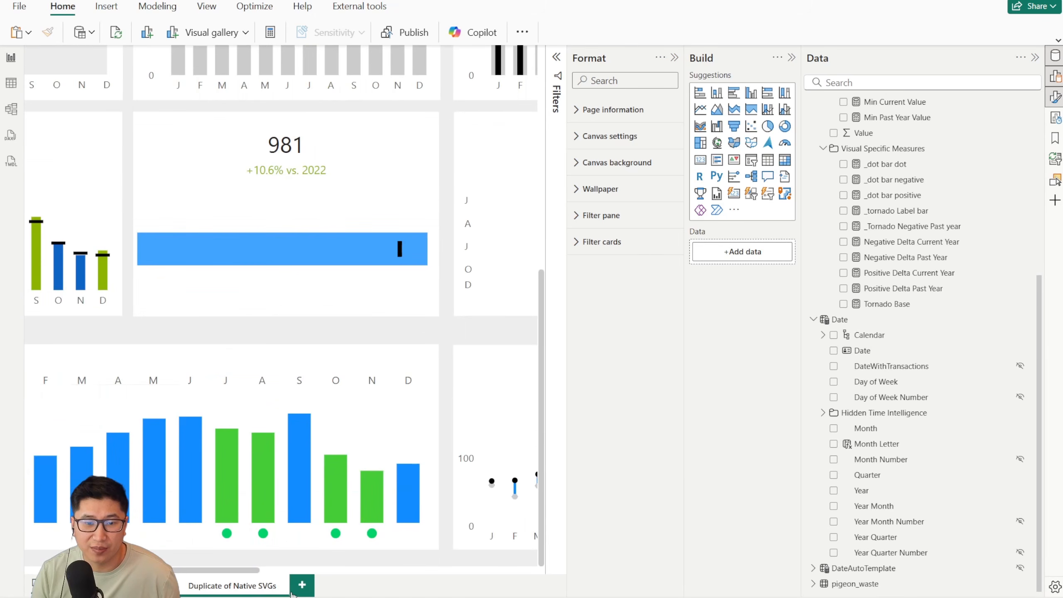
left_click_drag(248, 572, 353, 572)
left_click(410, 524)
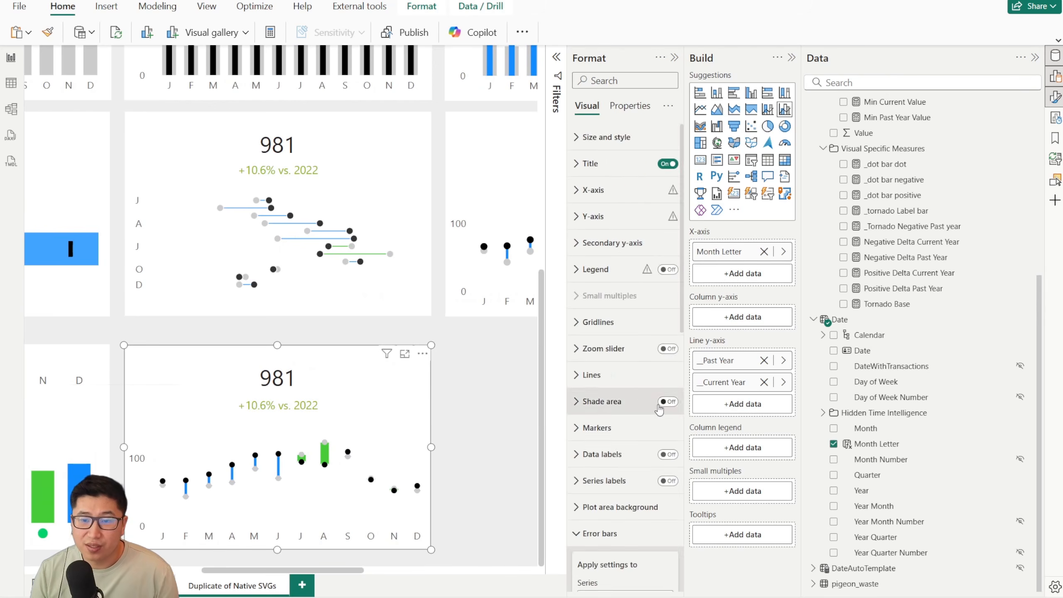
scroll(612, 409, "down", 7)
scroll(612, 409, "down", 5)
left_click(604, 462)
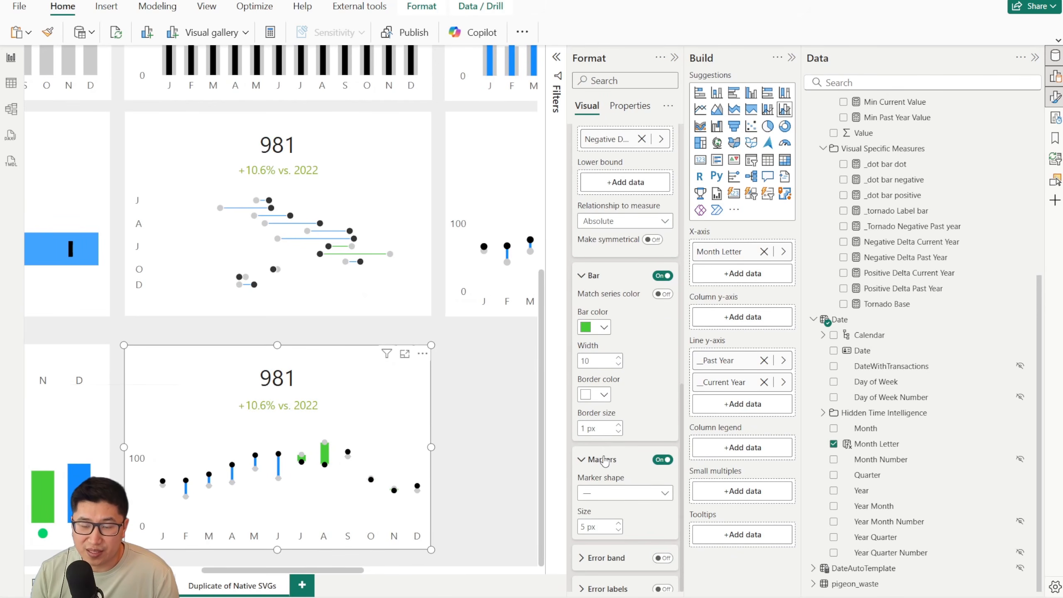
left_click(618, 499)
left_click(605, 374)
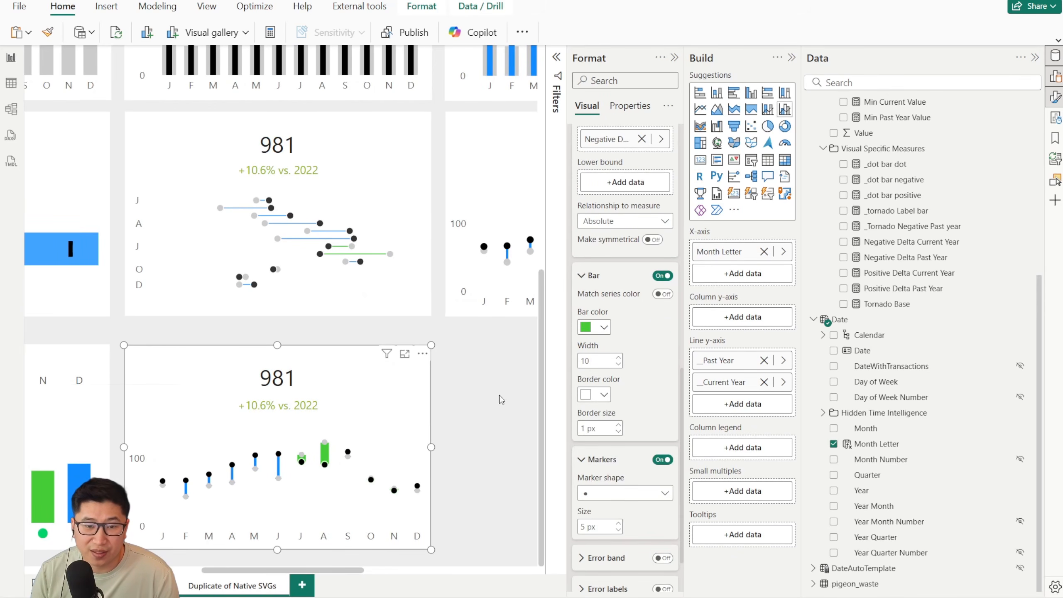
Color the __Past Year error bar border with the recent green and set the error bar marker size to 10 px.
left_click(603, 394)
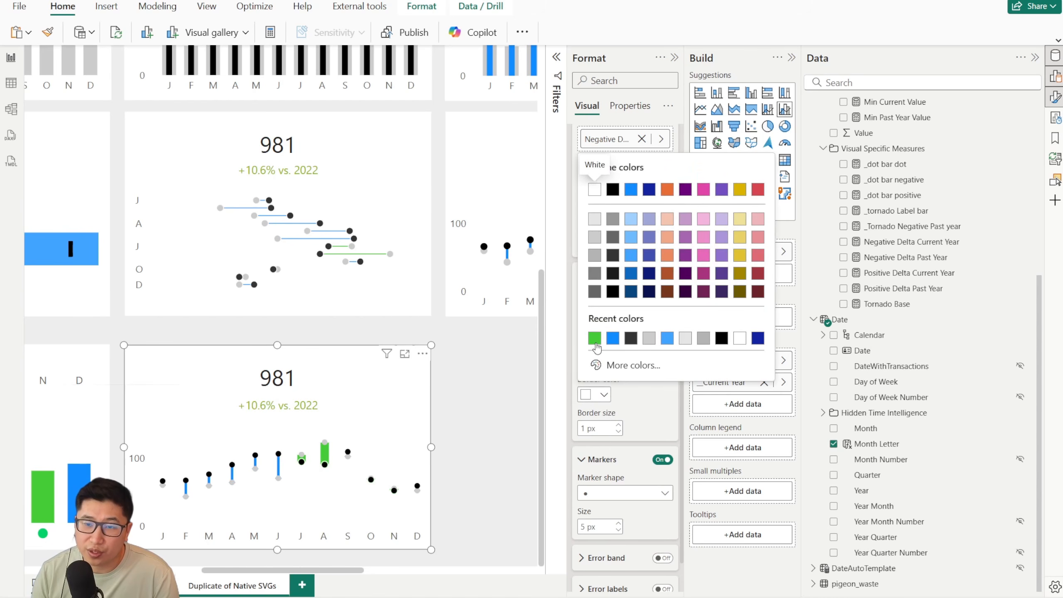
left_click(595, 340)
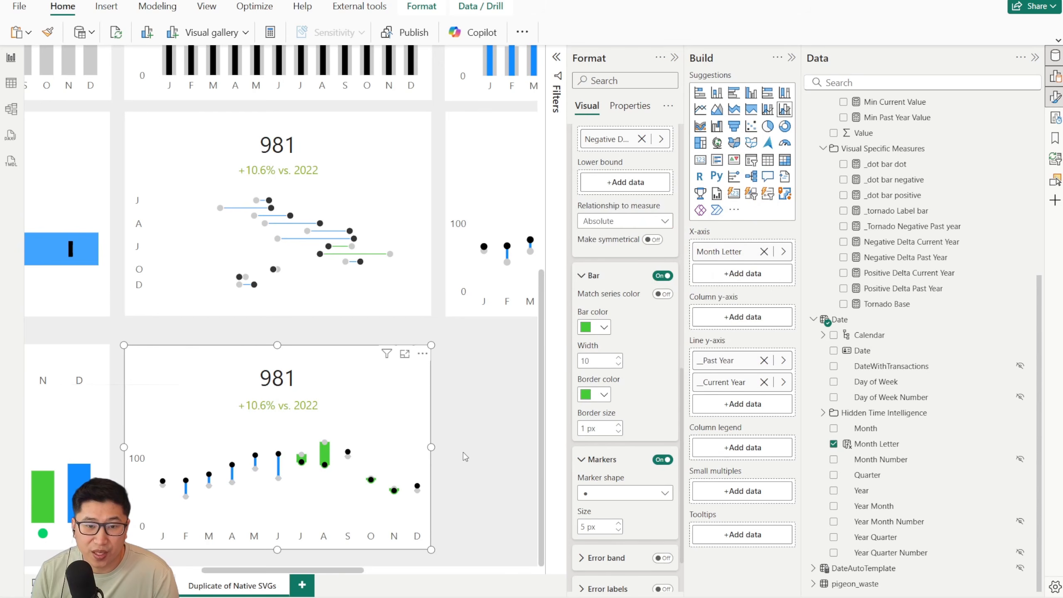
type("10")
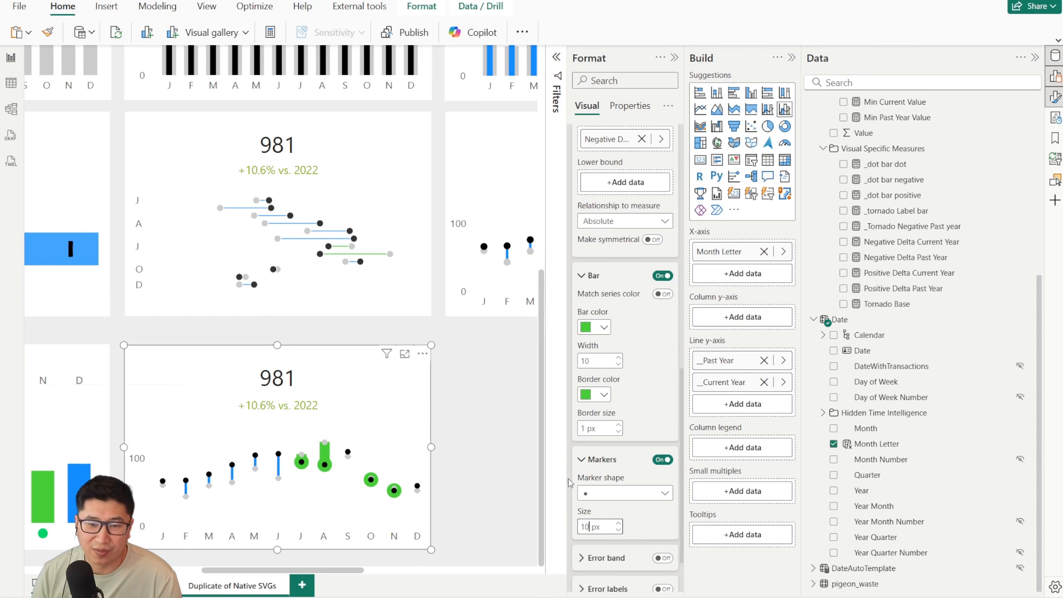
Set the __Past Year error bar border size to 2 px and the marker size to 7 px.
left_click(584, 427)
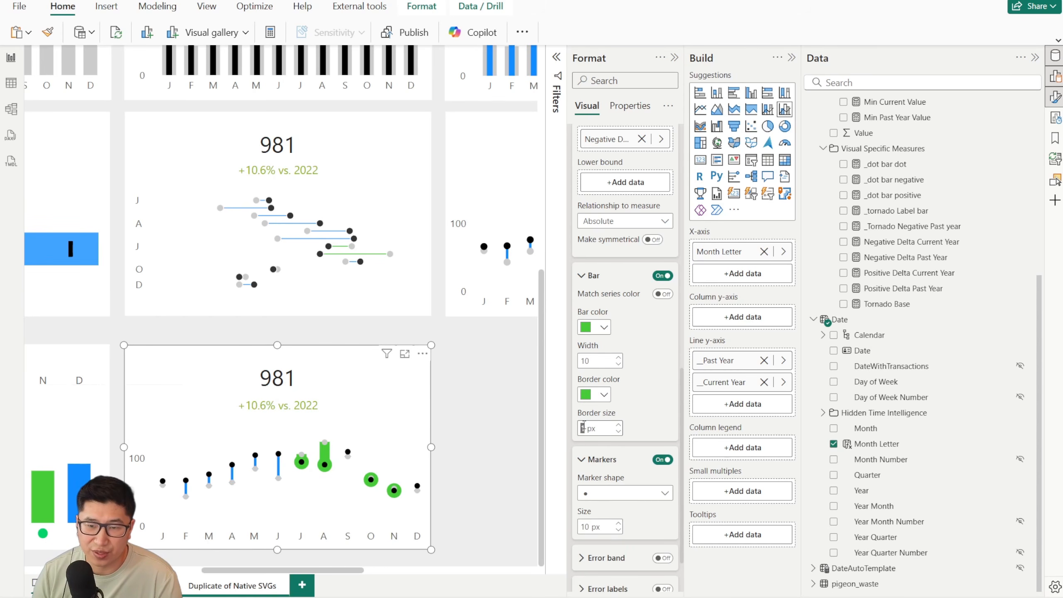
double_click(585, 526)
key("BackSpace")
type("6")
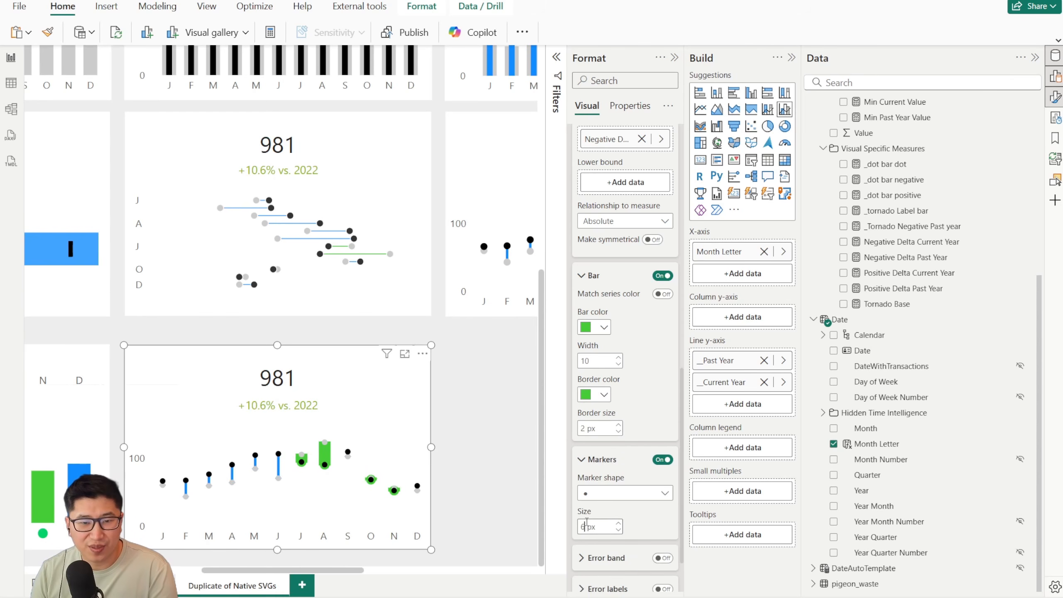
key("BackSpace")
type("7")
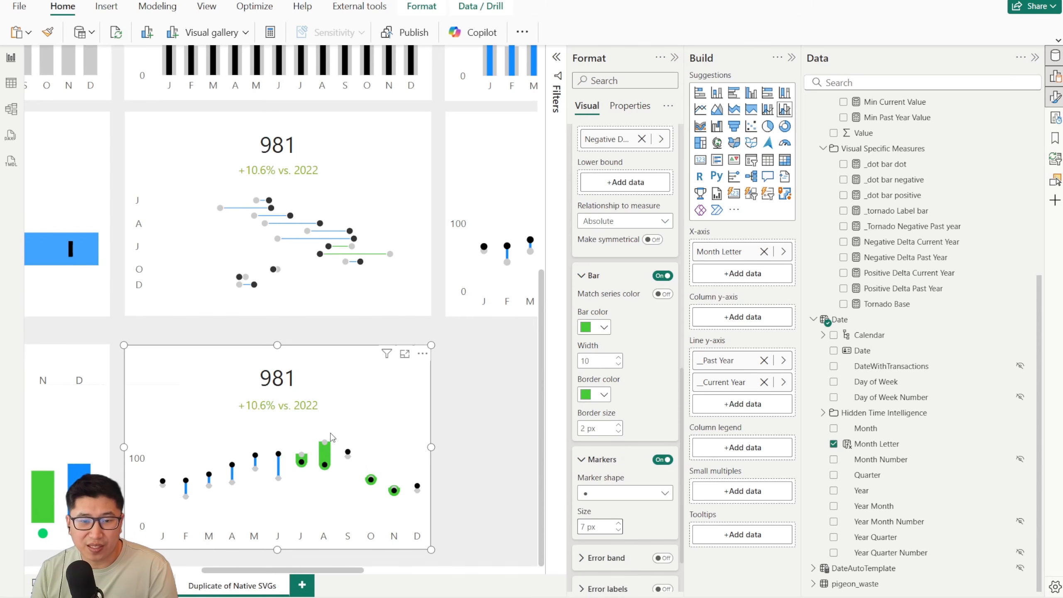
Add the Negative Delta Past Year measure as the lower bound of the __Past Year error bars.
scroll(637, 293, "up", 5)
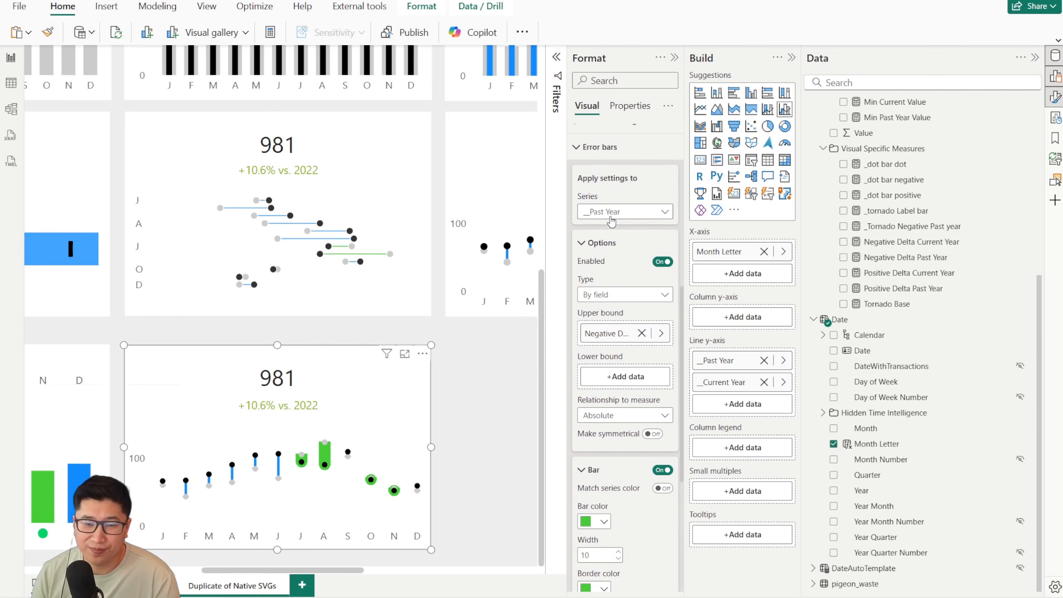
scroll(616, 268, "down", 2)
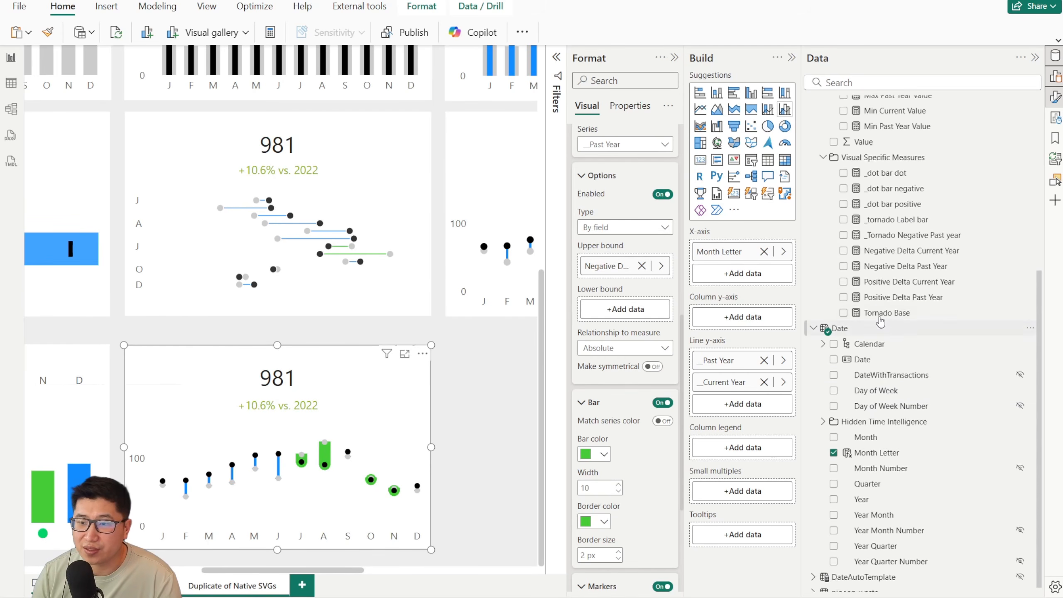
scroll(941, 368, "up", 3)
left_click_drag(958, 393, 626, 310)
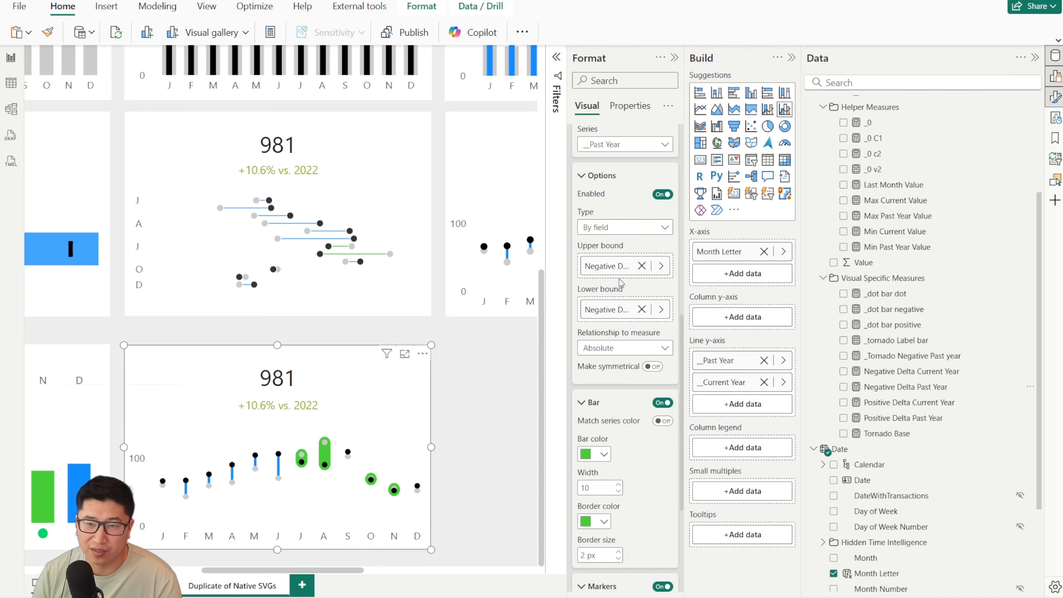
Add the Positive Delta Current Year measure as the lower bound of the __Current Year error bars.
scroll(621, 283, "up", 2)
left_click(625, 208)
left_click(616, 240)
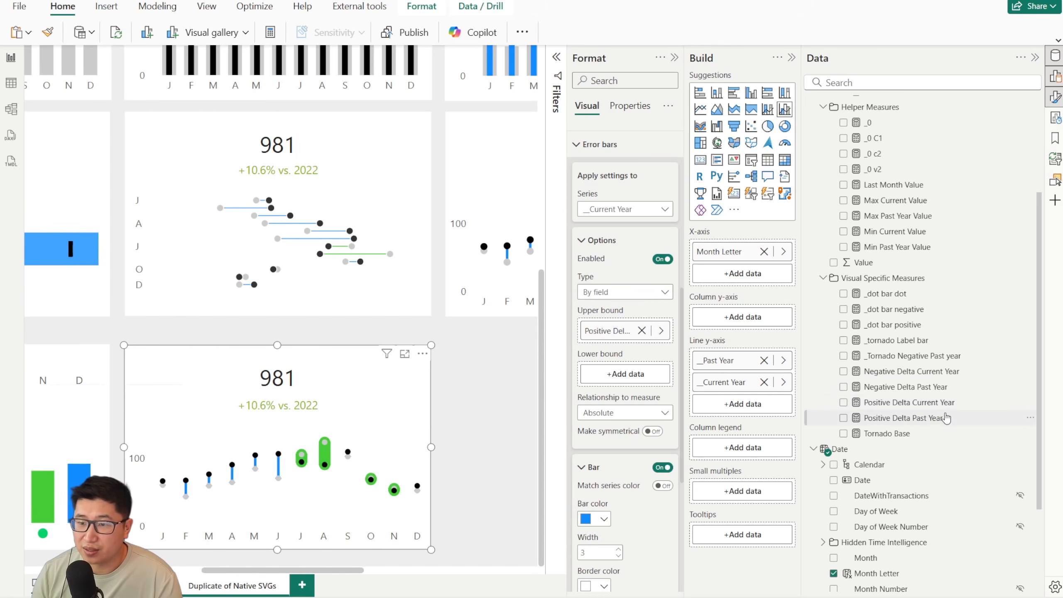
left_click_drag(945, 409, 624, 374)
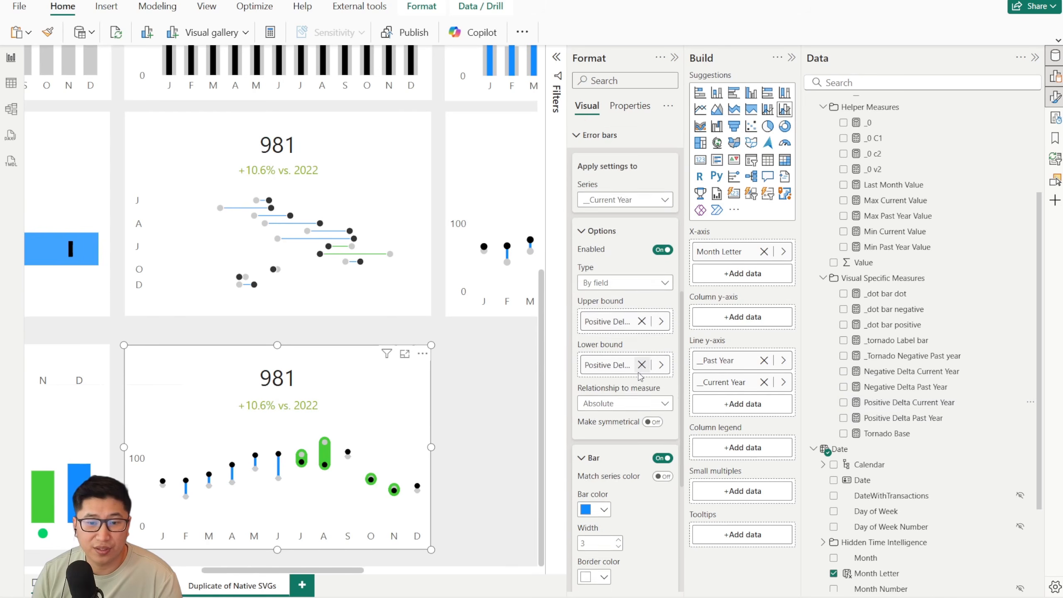
Set the __Current Year error bar width to 10 and border size to 2 px, and color the border blue.
scroll(601, 372, "down", 4)
double_click(583, 358)
type("10")
left_click(583, 426)
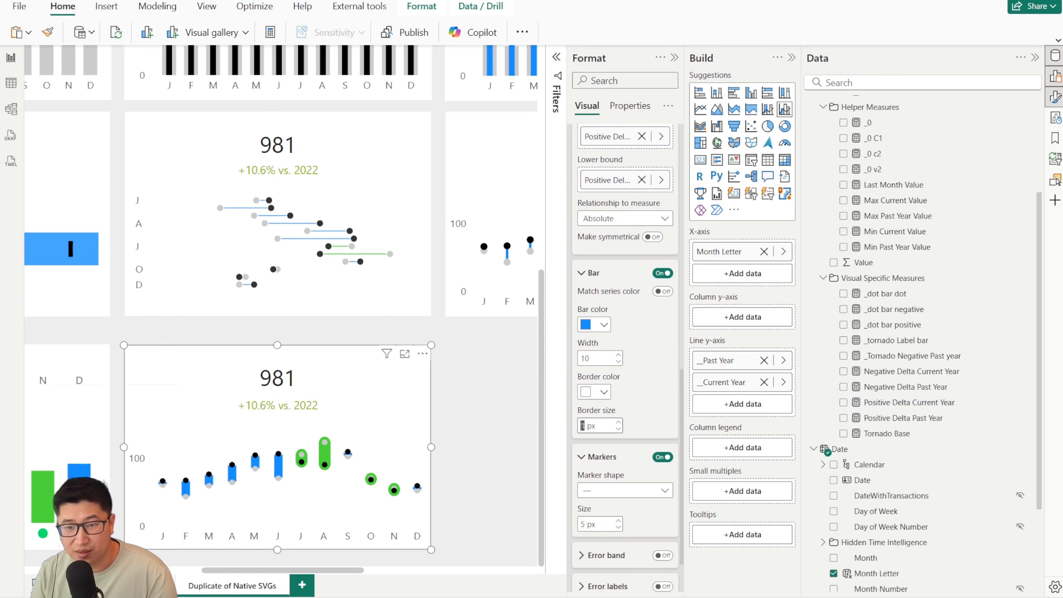
type("2")
left_click(598, 391)
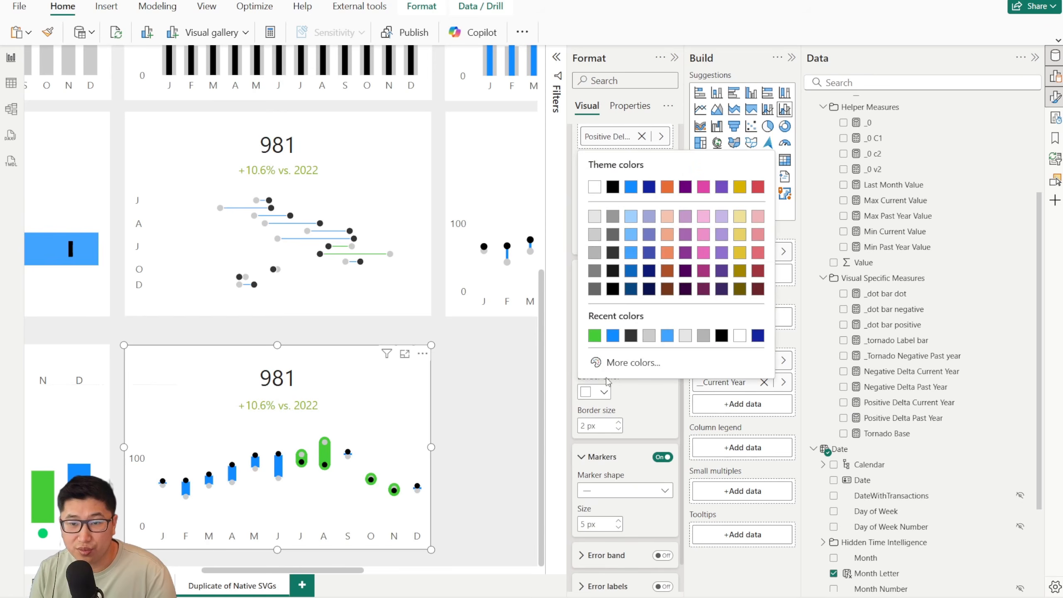
left_click(619, 344)
Change the __Current Year error bar markers to the round shape at 7 px.
left_click(608, 491)
left_click(586, 352)
double_click(583, 524)
type("7")
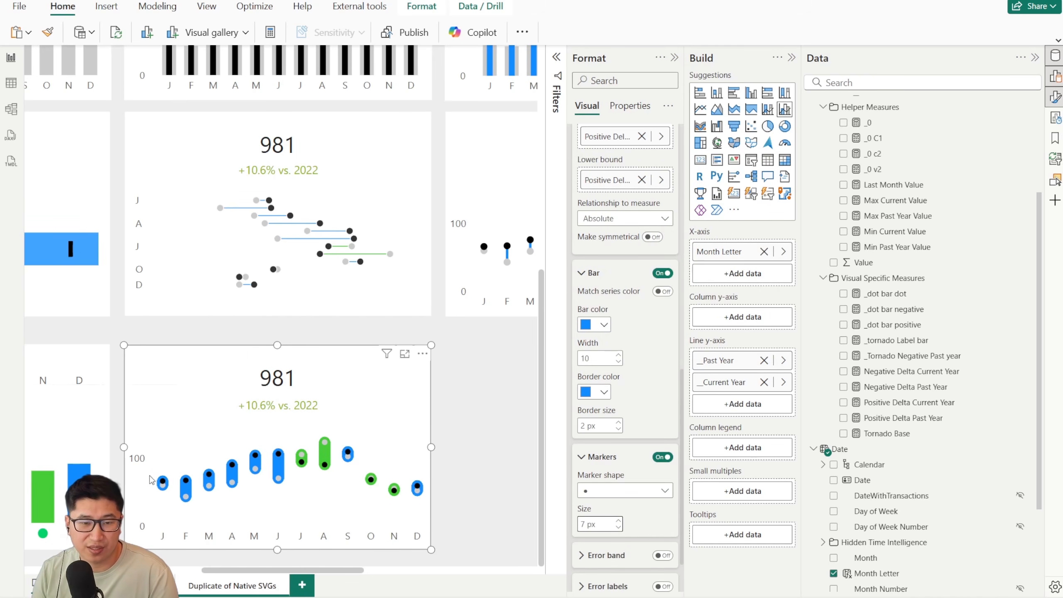
Compare the finished capsule chart with the original report page and examine the floating bar chart in its last row.
scroll(418, 420, "down", 3)
scroll(418, 420, "up", 4)
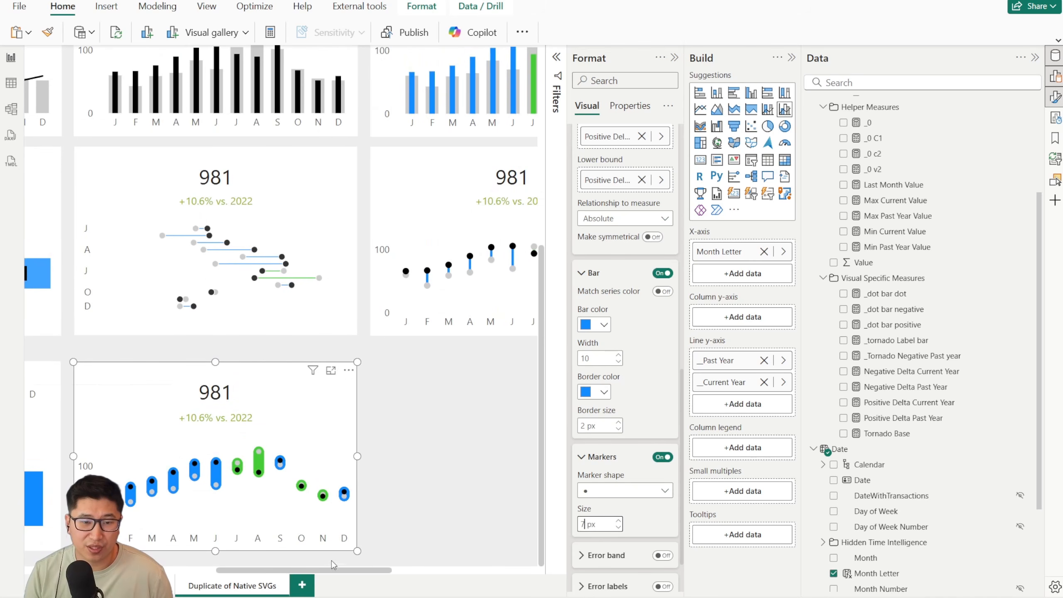
scroll(398, 512, "down", 1)
scroll(368, 397, "down", 1)
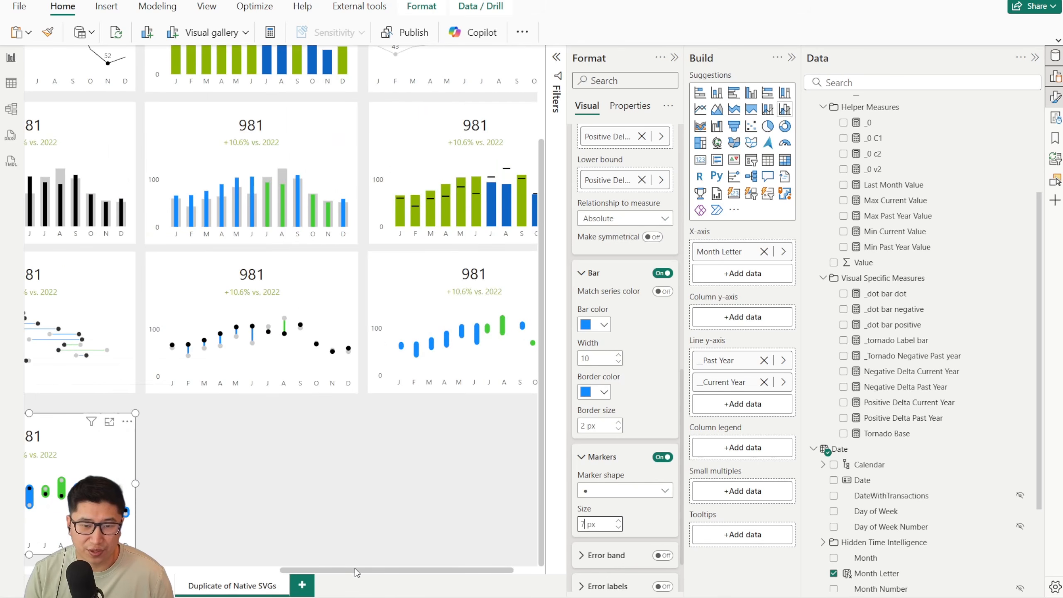
scroll(354, 568, "left", 3)
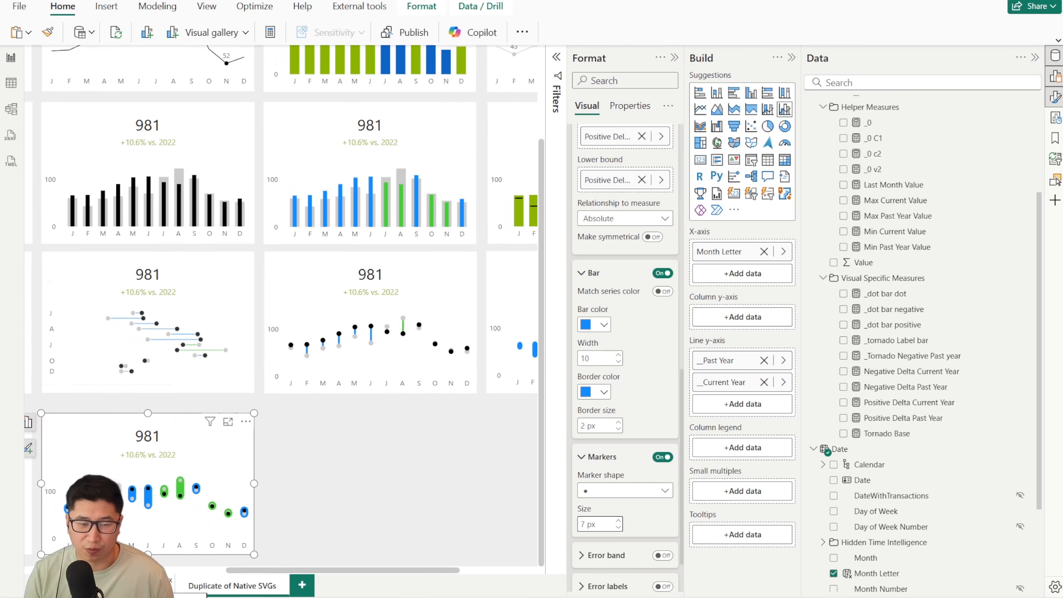
left_click(159, 585)
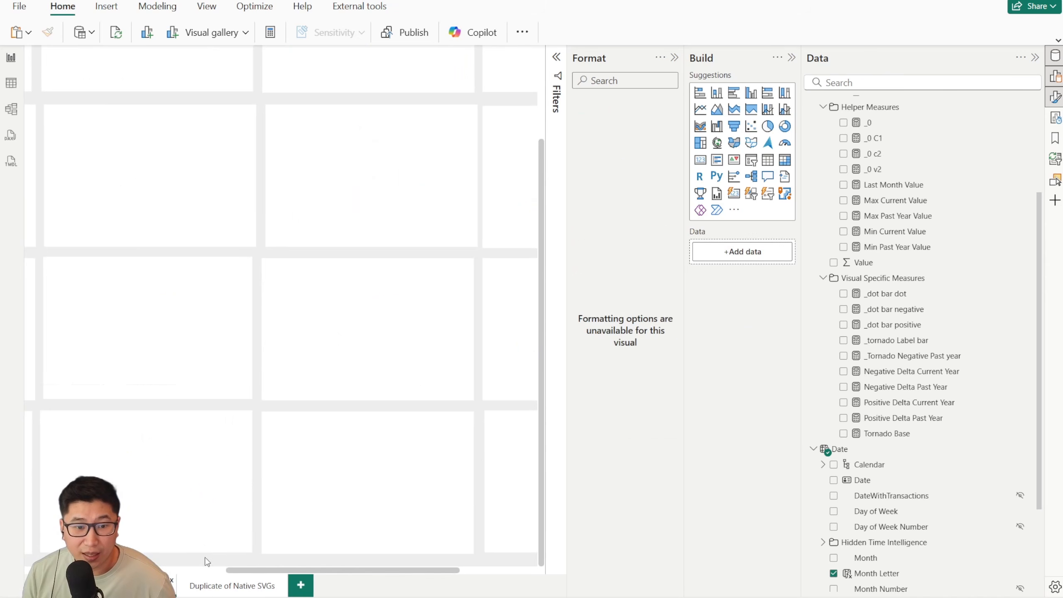
scroll(211, 563, "down", 3)
left_click_drag(213, 571, 456, 561)
left_click(212, 431)
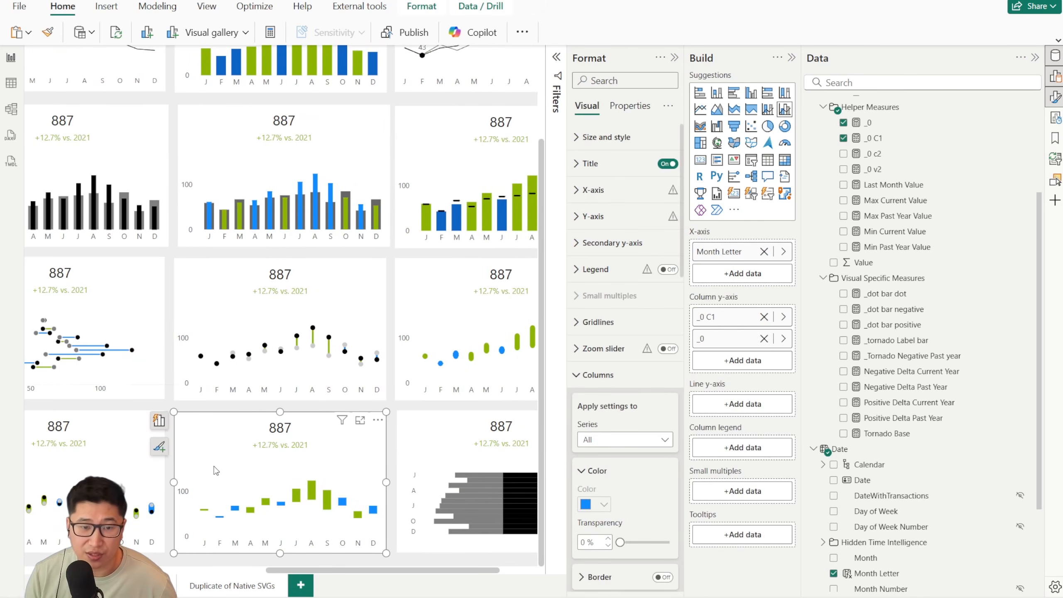
On the Duplicate of Native SVGs page, duplicate the plain rounded capsule chart into the empty last-row slot beside the dotted capsule chart.
left_click(234, 585)
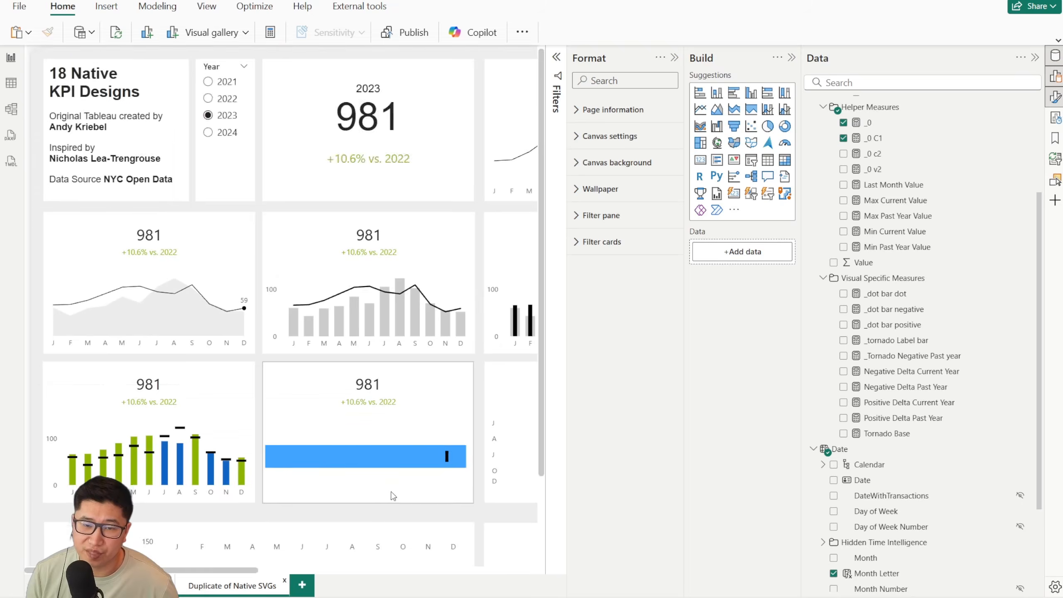
scroll(243, 561, "down", 2)
left_click_drag(237, 573, 536, 554)
left_click(369, 279)
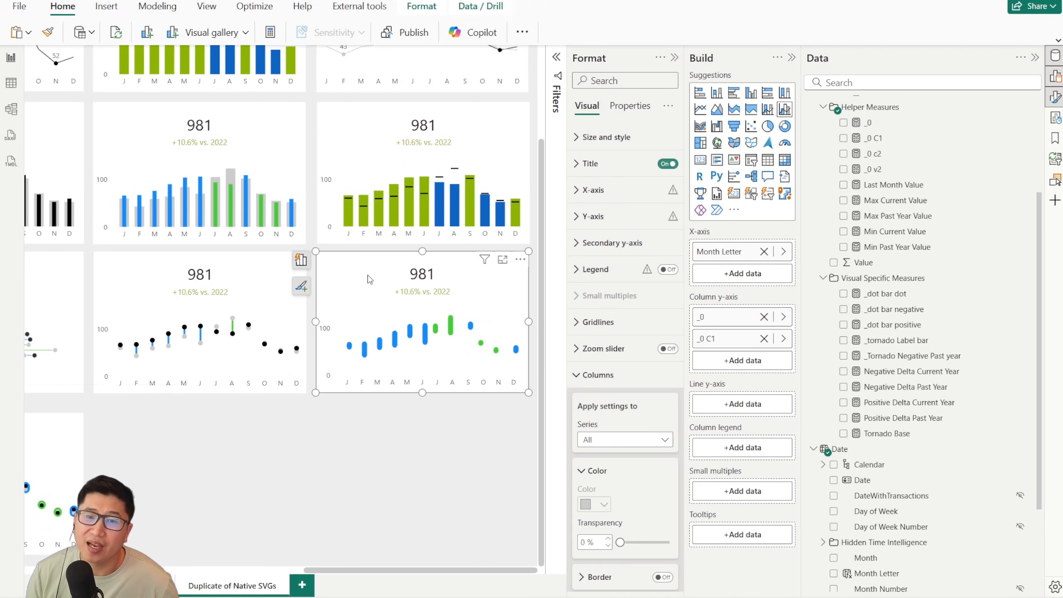
key("ctrl+c")
key("ctrl+v")
left_click_drag(376, 274, 147, 421)
scroll(607, 419, "down", 15)
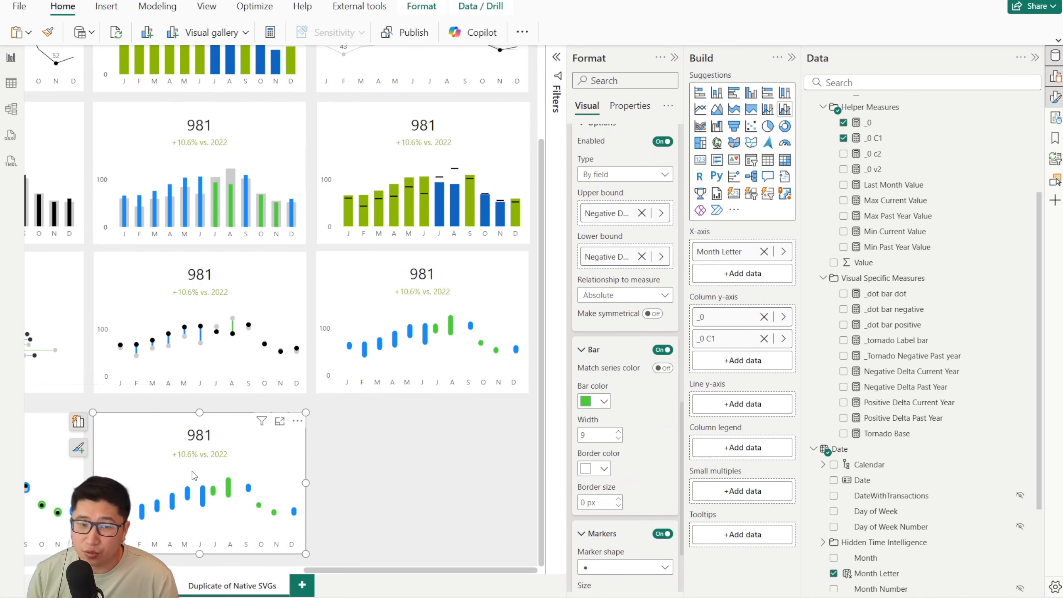
left_click(486, 469)
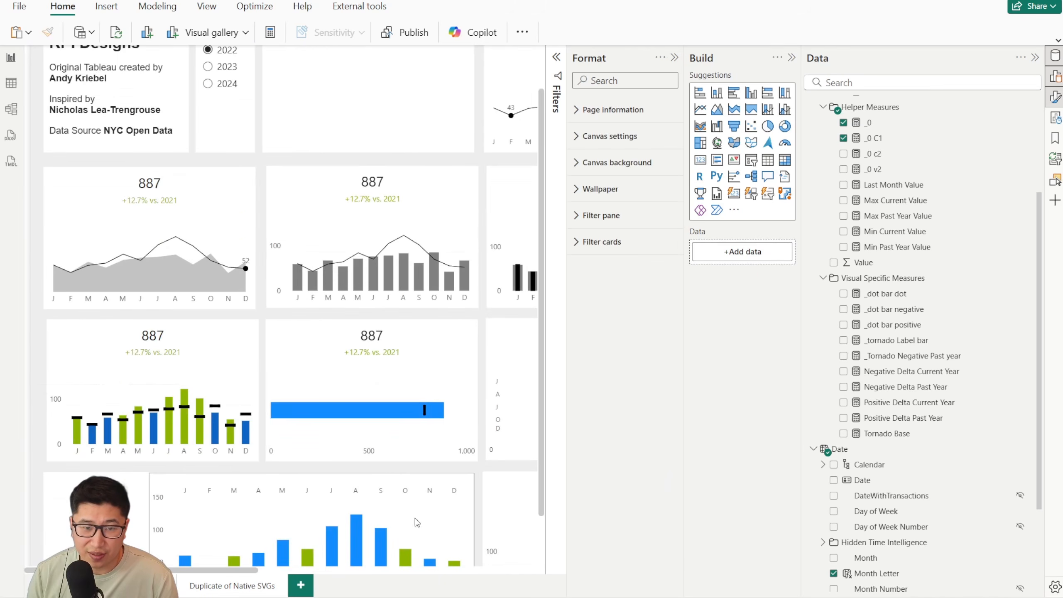
Change the _0 error bar markers of the copied capsule chart to the long dash shape at 10 px.
scroll(211, 521, "down", 10)
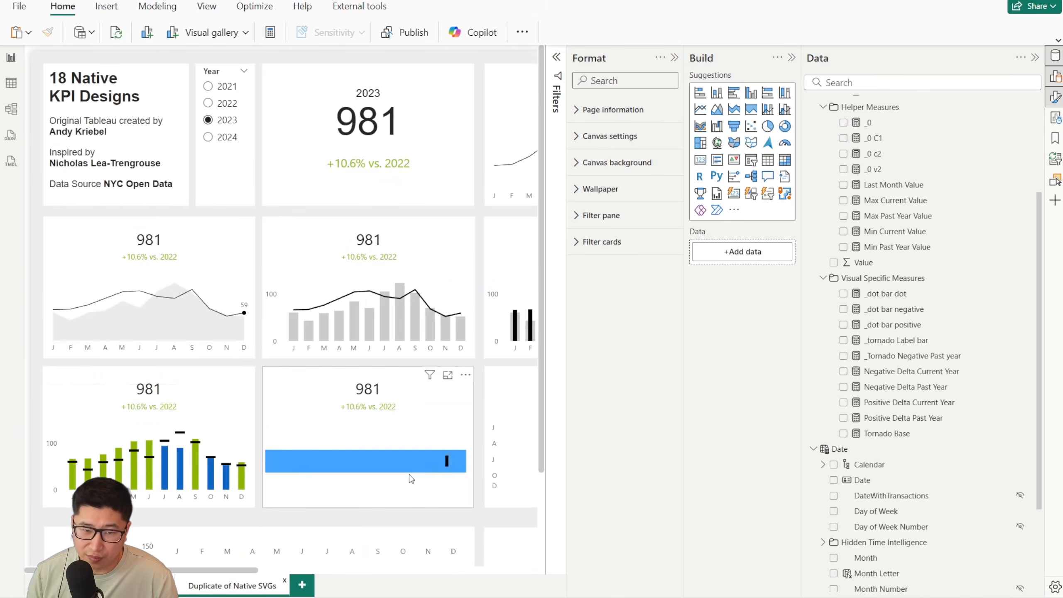
scroll(228, 557, "down", 5)
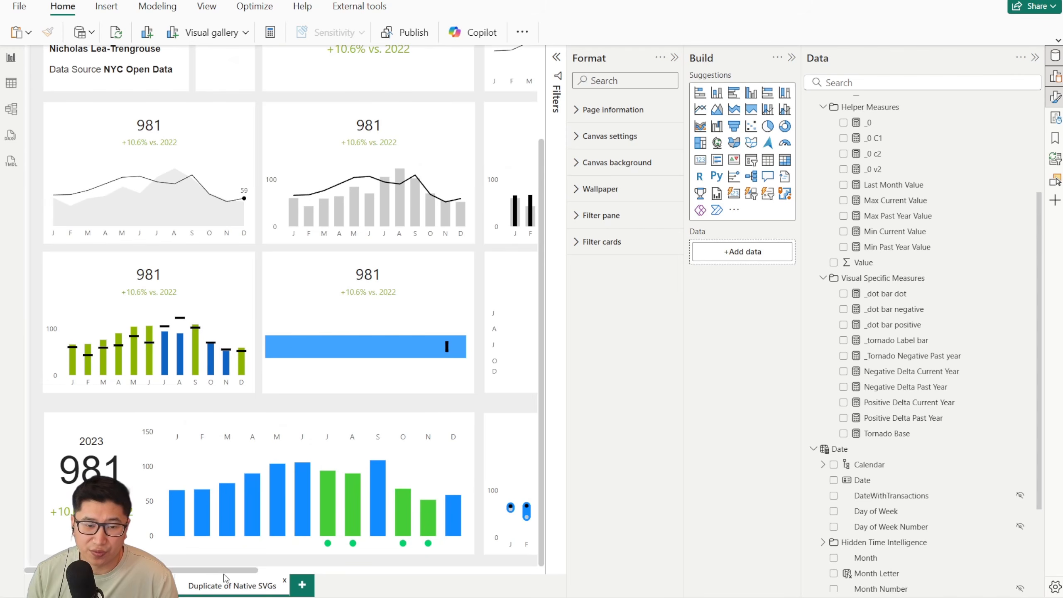
left_click_drag(209, 570, 461, 570)
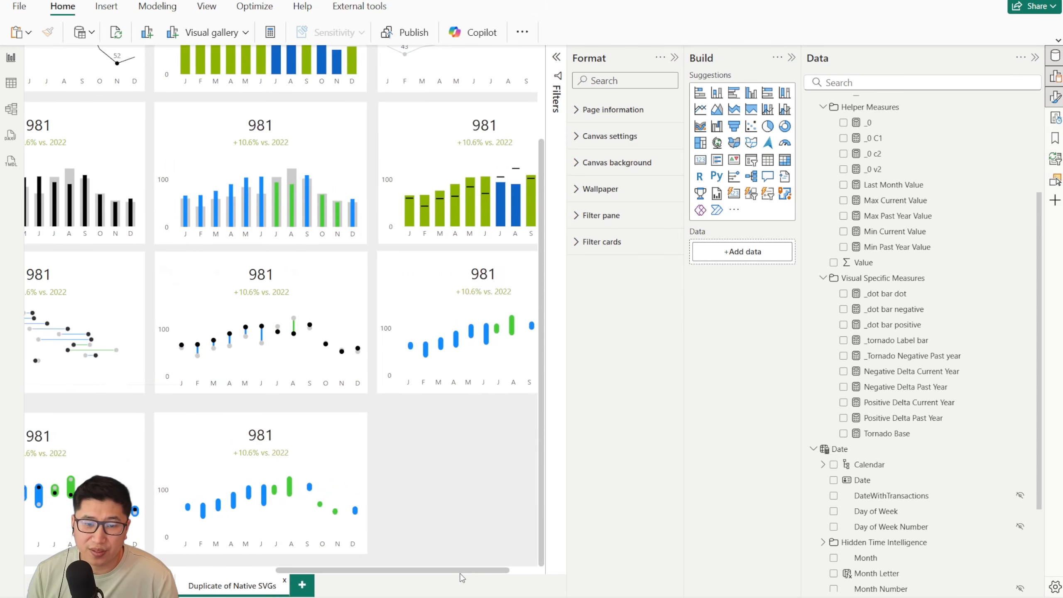
left_click(322, 448)
scroll(616, 486, "down", 5)
left_click(605, 489)
scroll(627, 461, "down", 3)
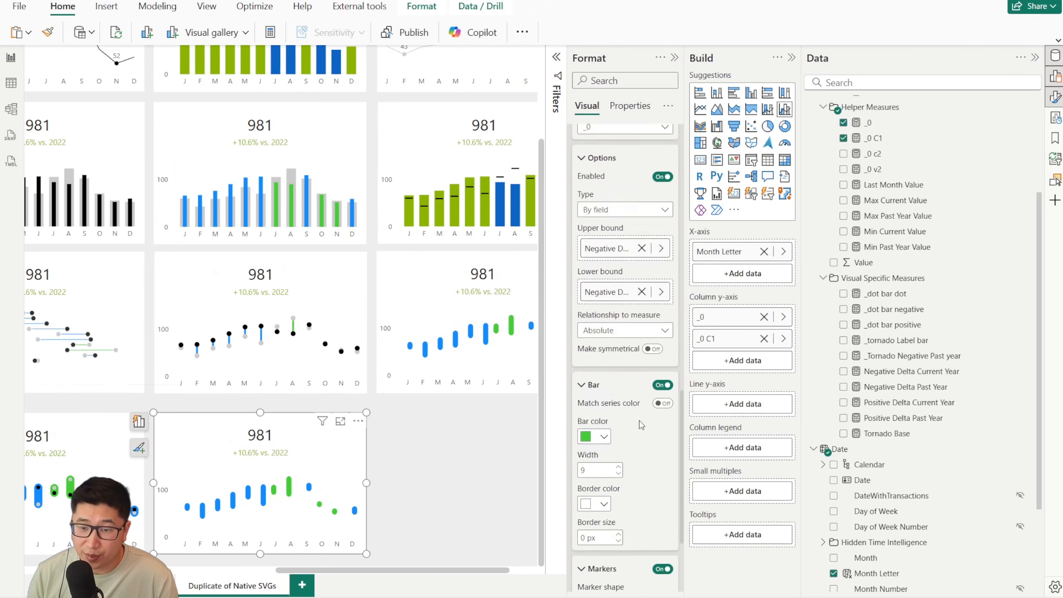
scroll(639, 425, "down", 3)
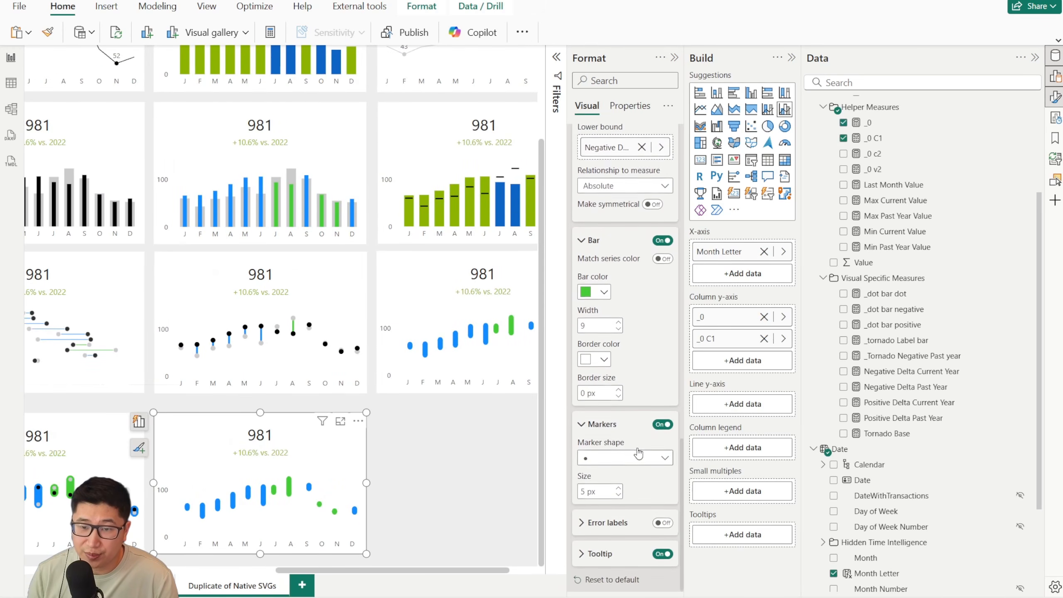
left_click(606, 460)
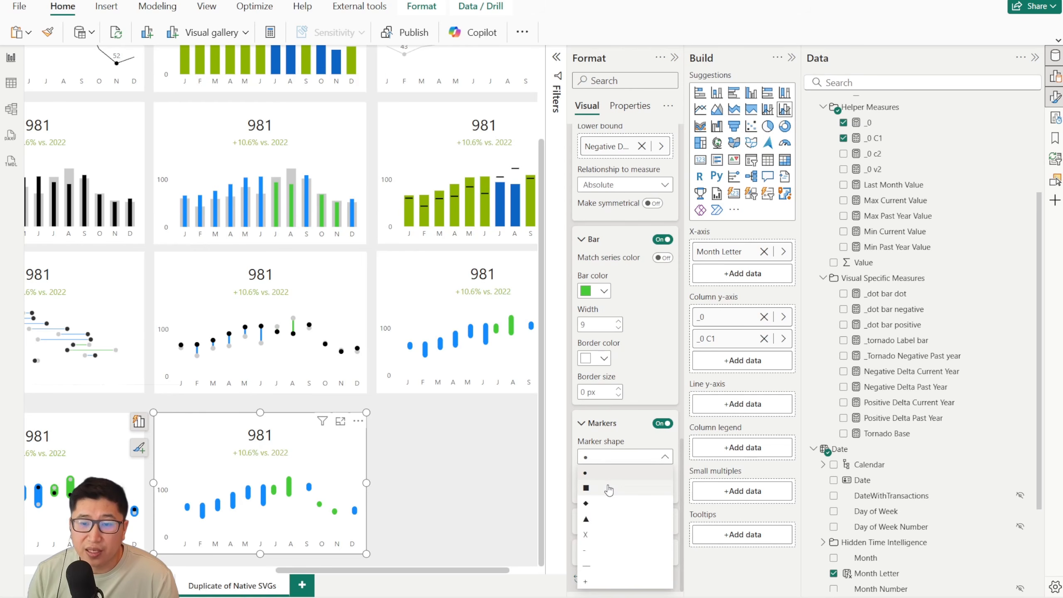
left_click(593, 569)
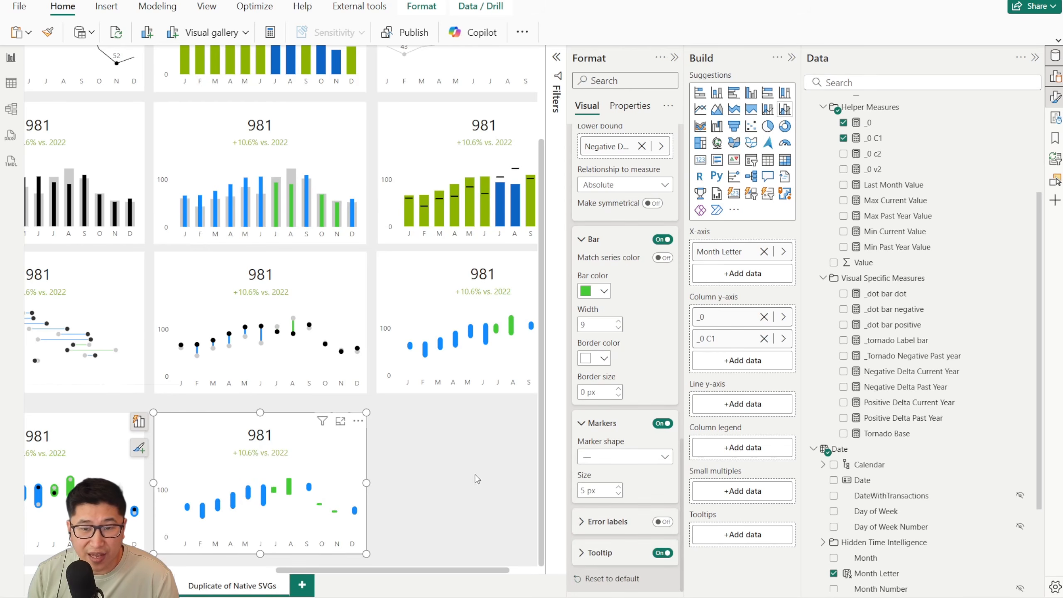
double_click(586, 490)
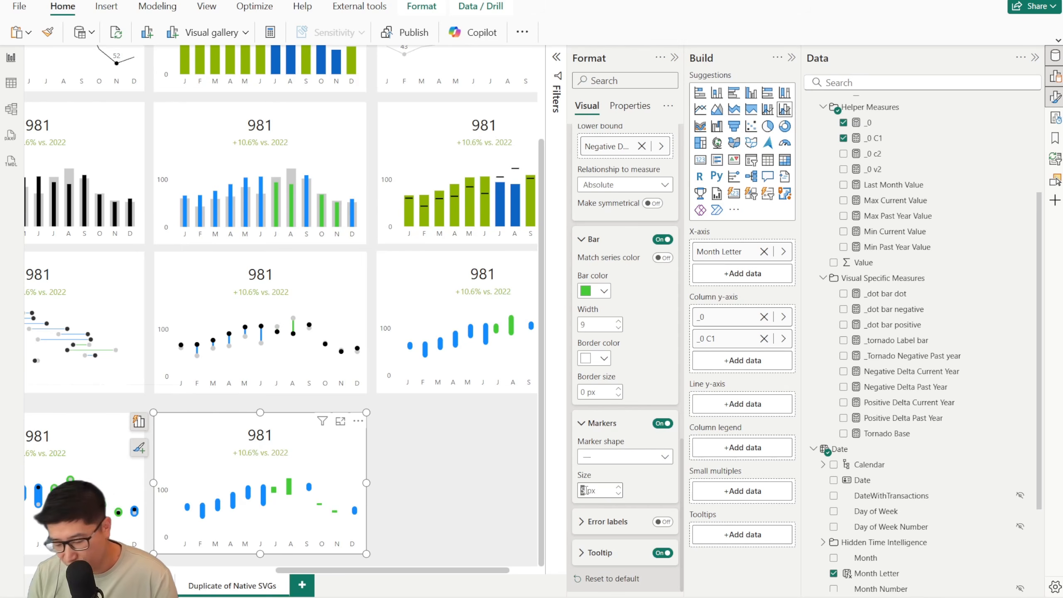
type("10")
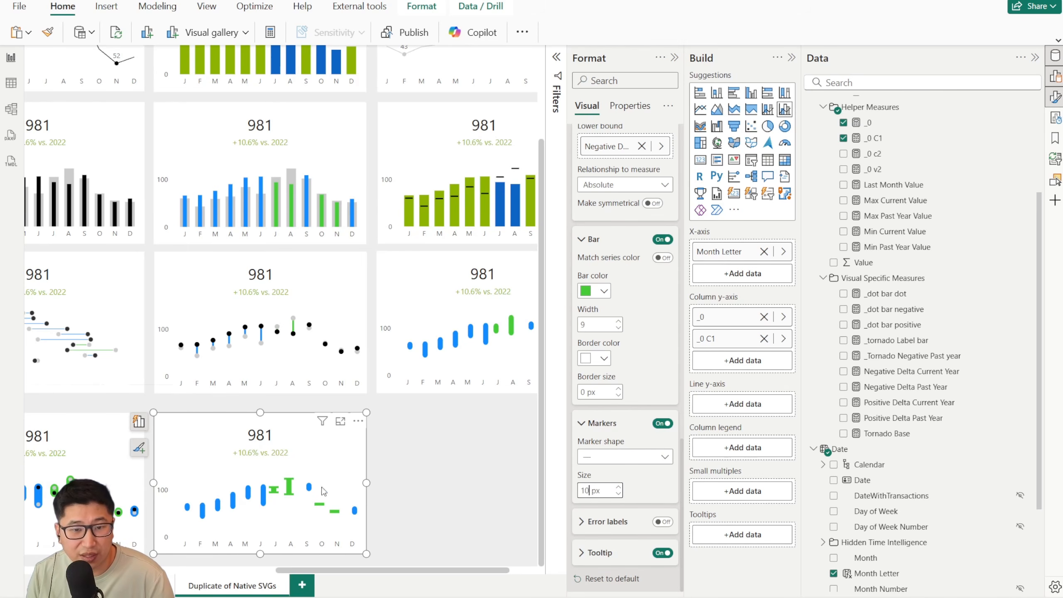
Give the _0 error bars a width of 10 and a green 2 px border, and turn off their markers.
double_click(593, 325)
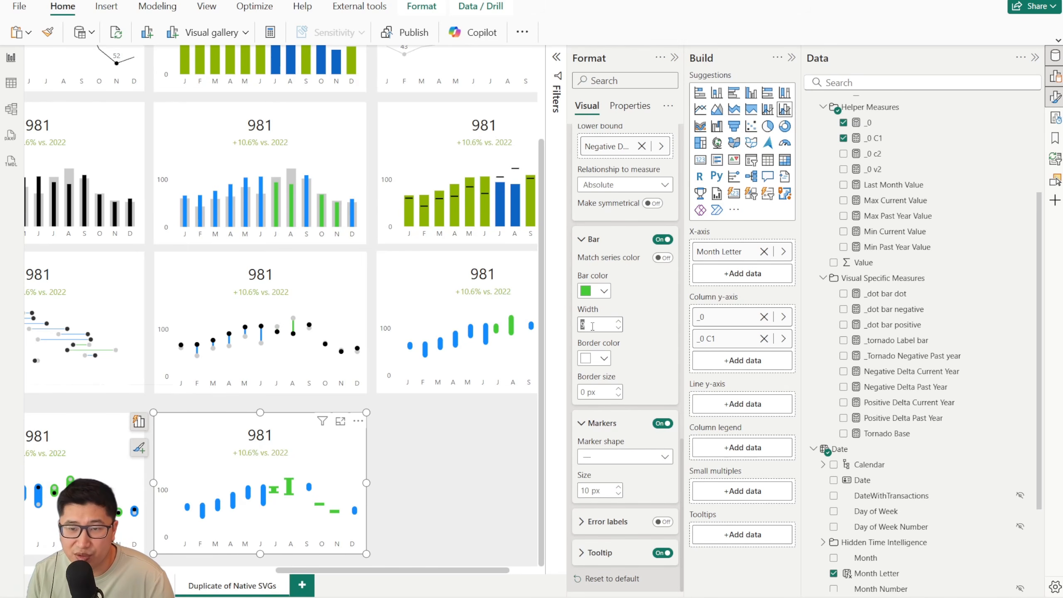
double_click(583, 392)
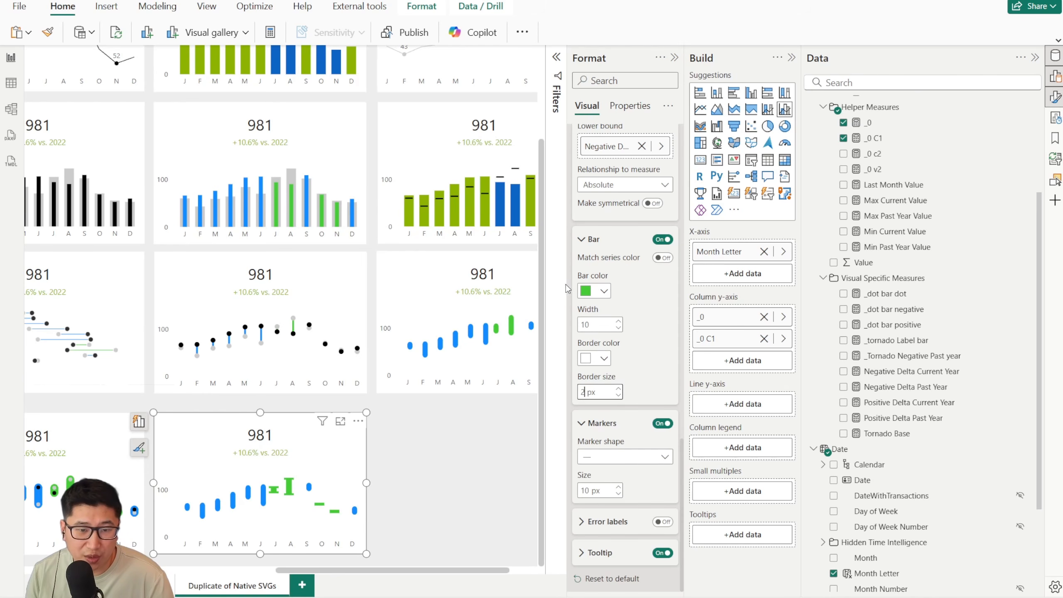
type("2")
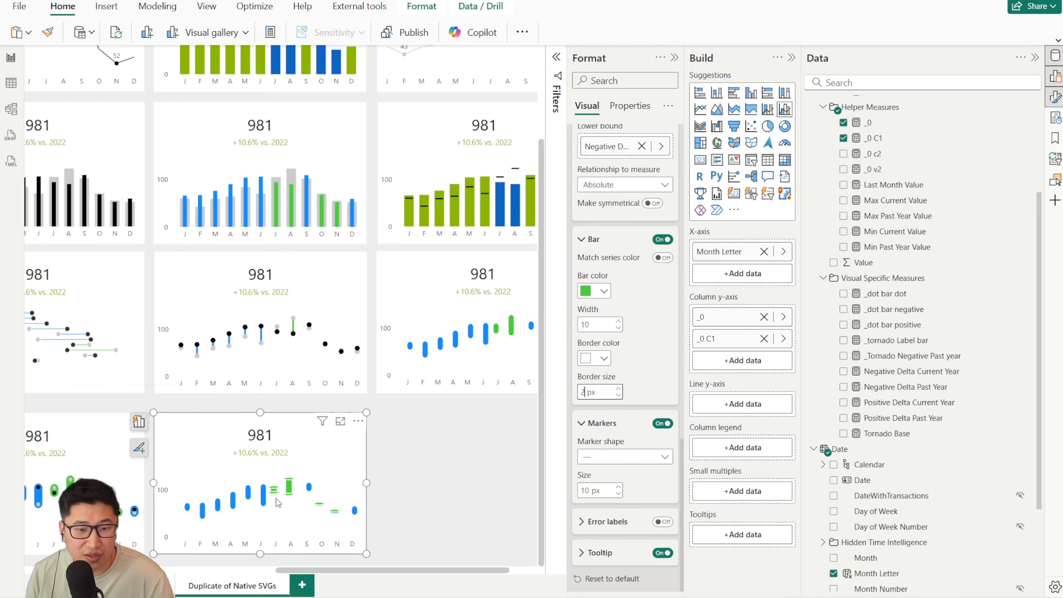
left_click(604, 359)
left_click(615, 560)
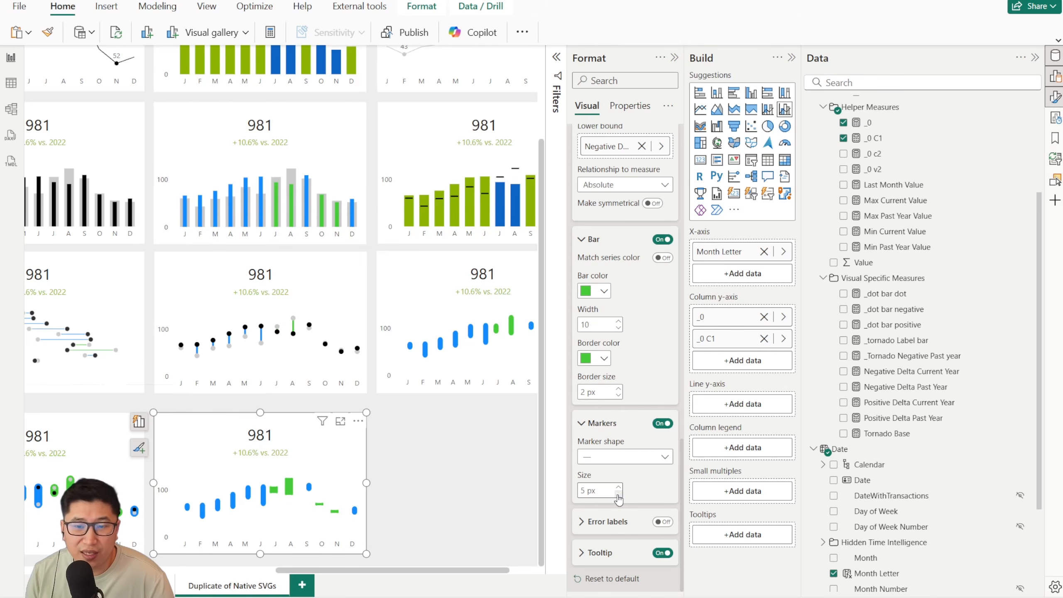
left_click(663, 423)
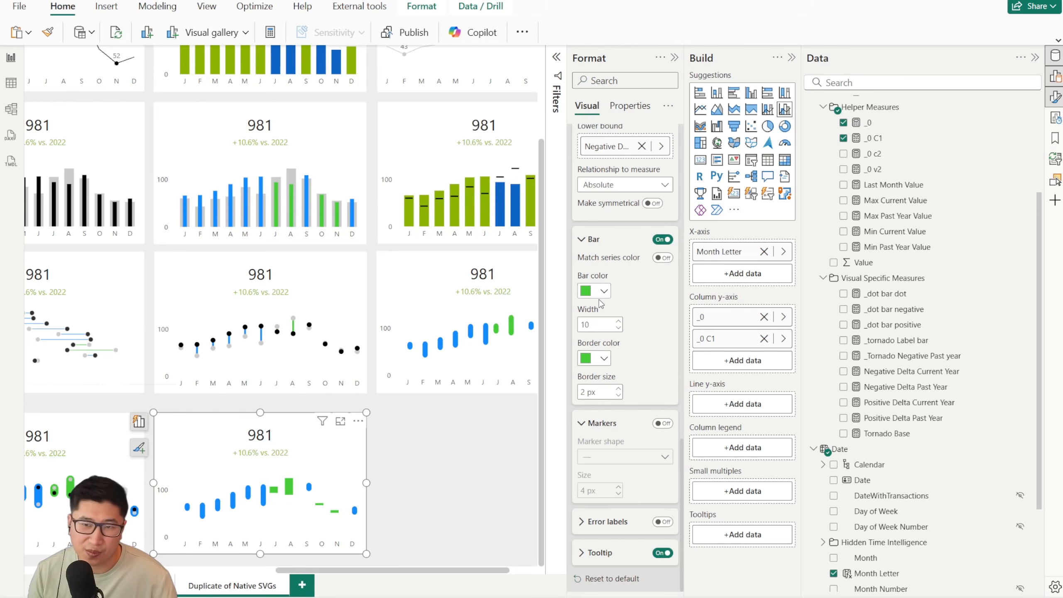
For the _0 C1 error bars, turn off the markers, set the width to 10, and color the border blue.
scroll(603, 303, "up", 3)
scroll(622, 210, "up", 2)
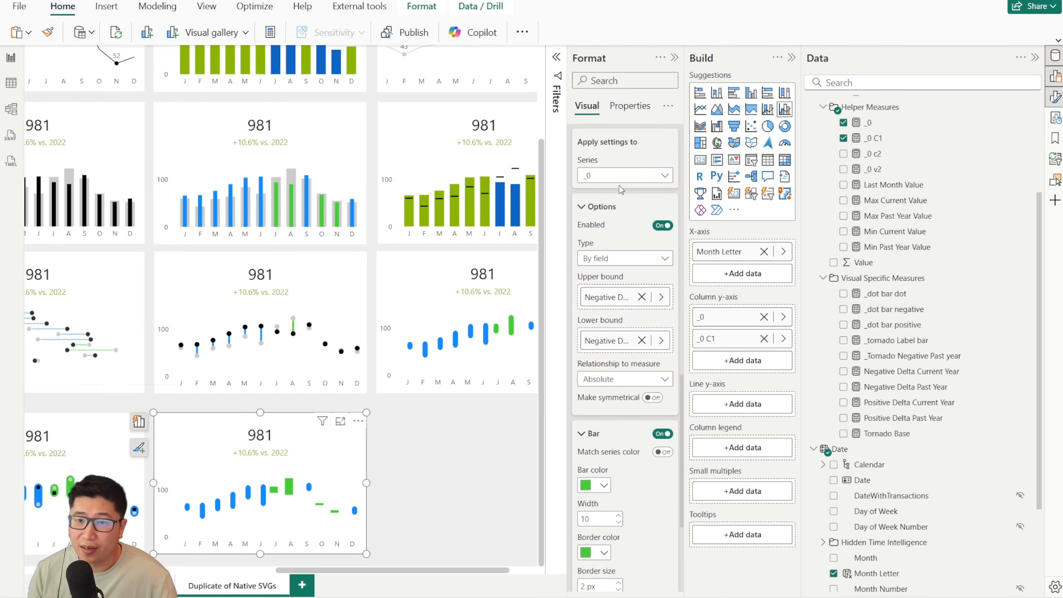
left_click(623, 166)
left_click(619, 197)
scroll(626, 379, "down", 2)
scroll(627, 379, "down", 2)
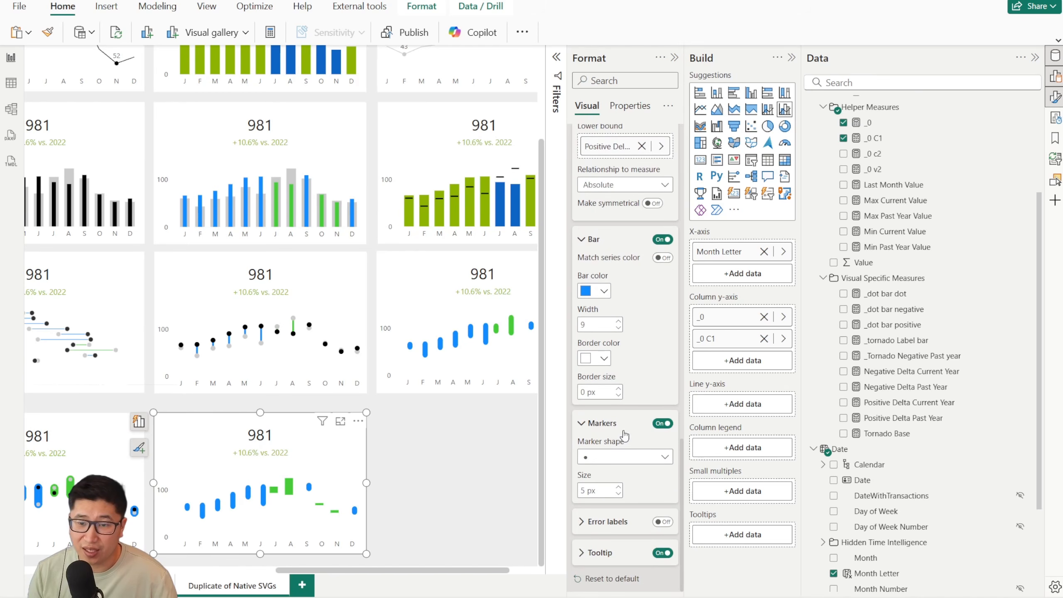
left_click(662, 422)
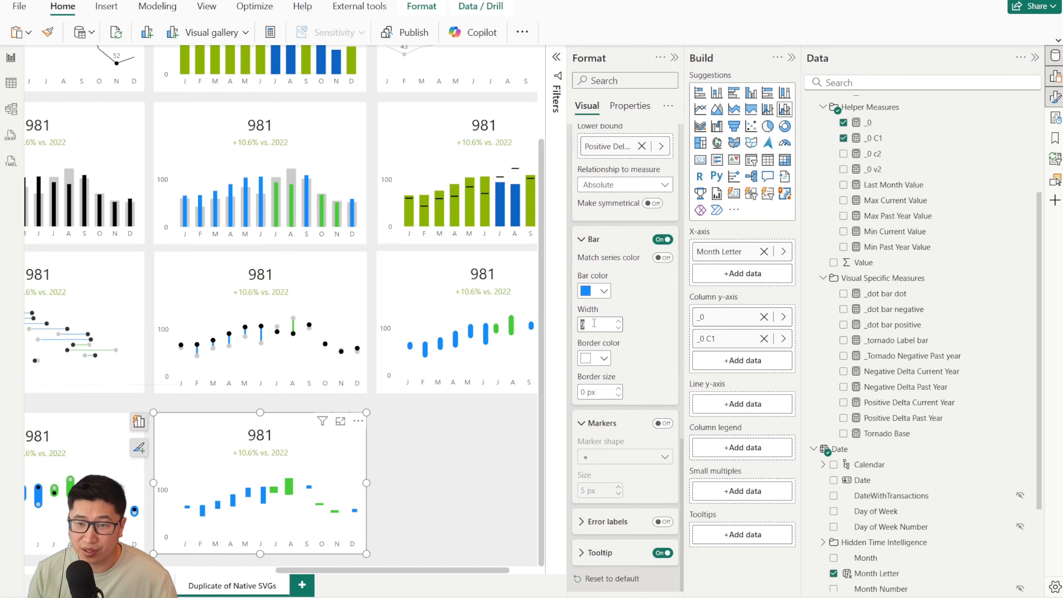
type("10")
key("Tab")
key("Return")
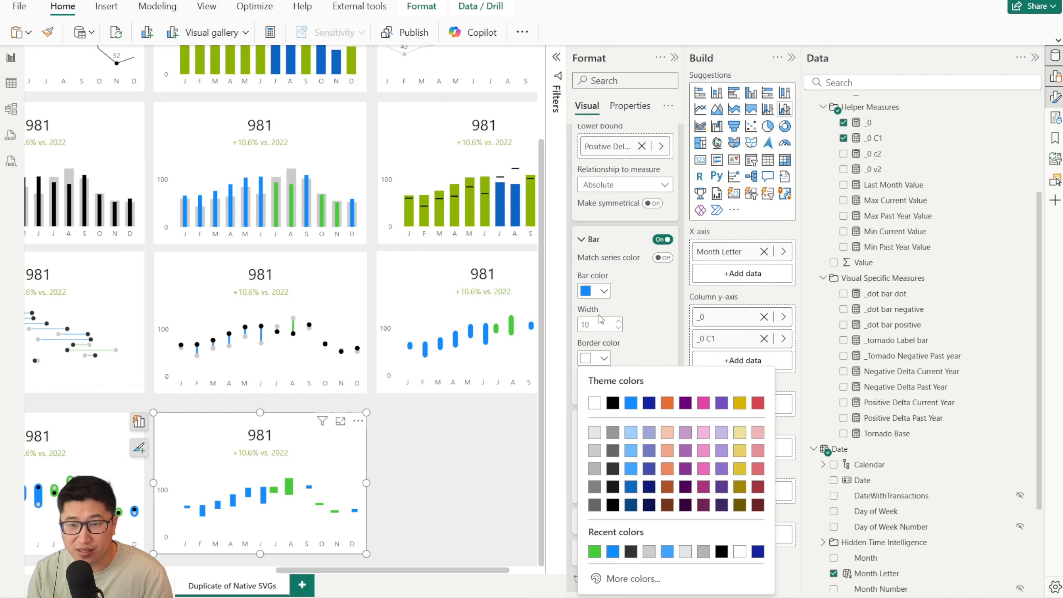
left_click(630, 404)
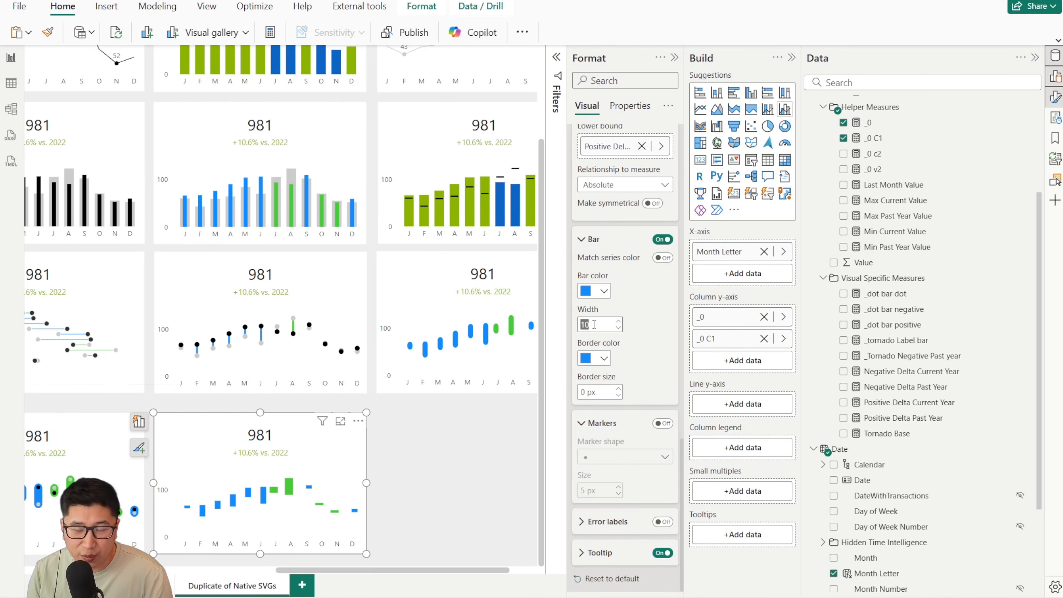
Try a width of 15 for the _0 C1 error bars and set it back to 10.
type("15")
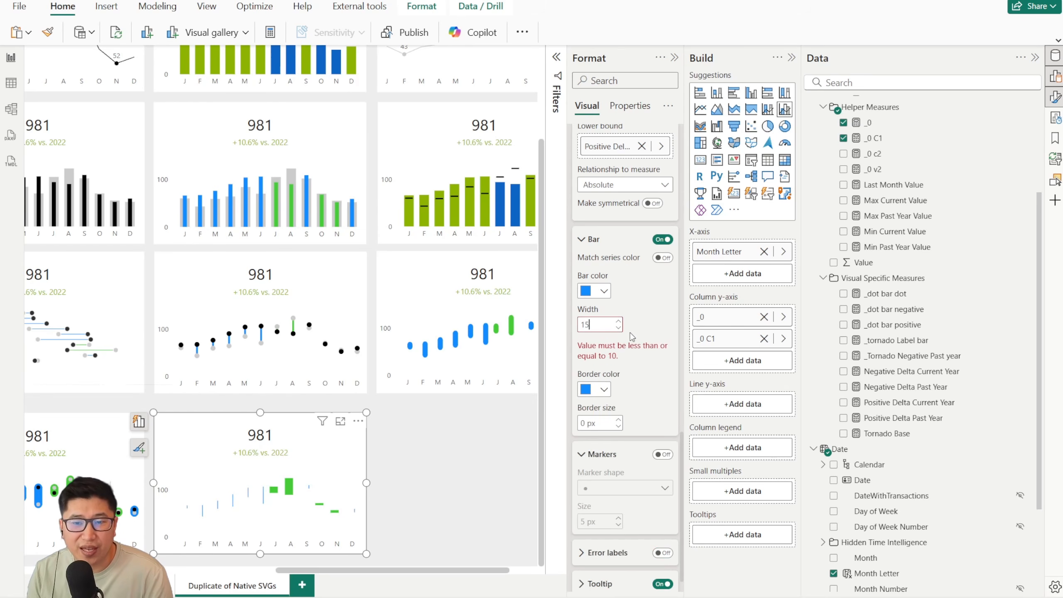
key("BackSpace")
type("0")
Set the _0 C1 error bar border size to 2 px and deselect the chart.
left_click(619, 390)
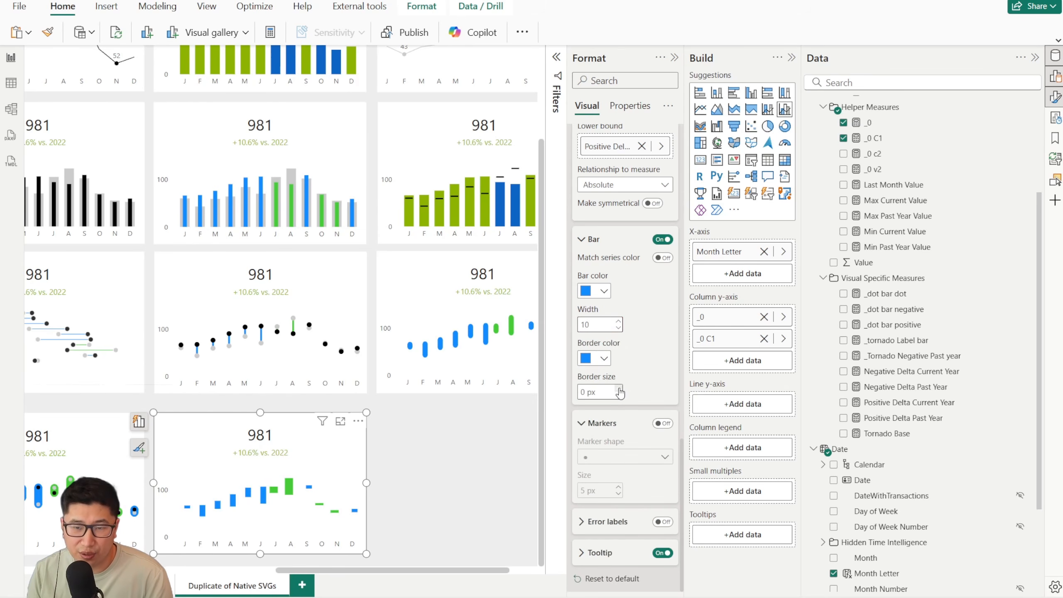
left_click(619, 389)
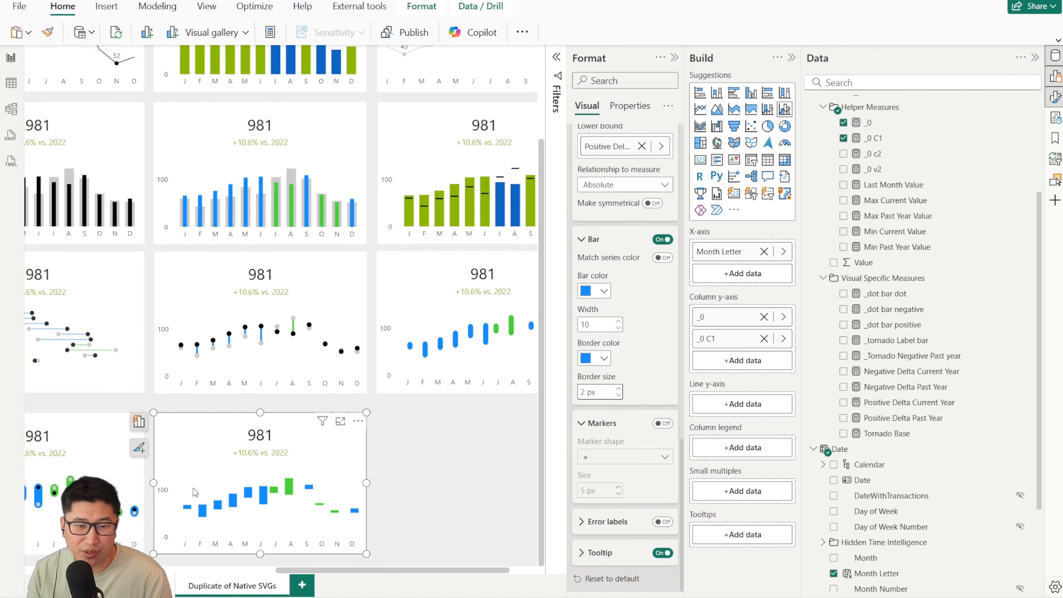
left_click(451, 510)
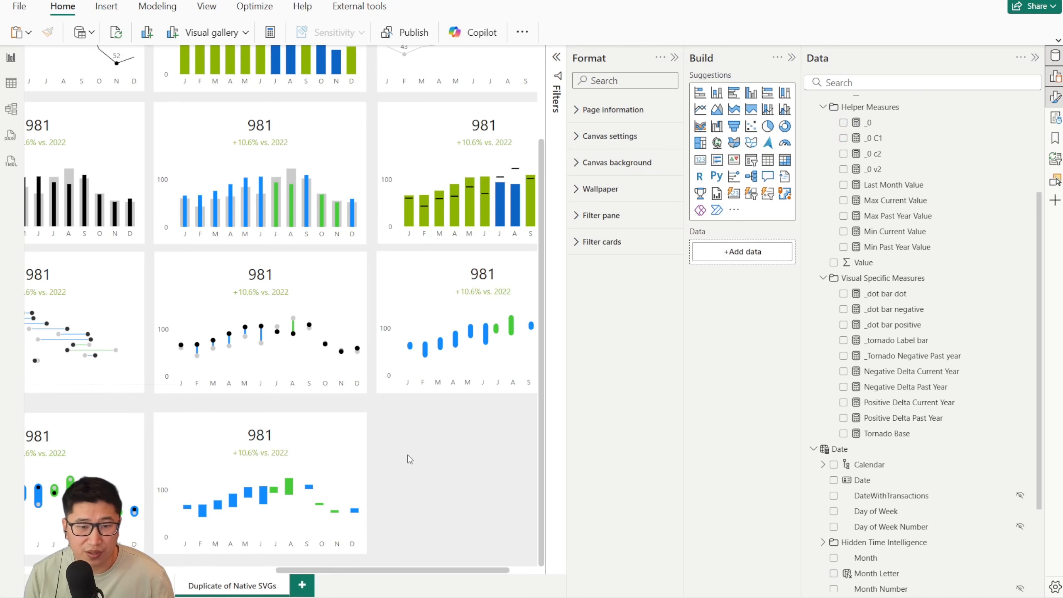
Examine the tornado chart and its field setup on the original page, and return to the Duplicate of Native SVGs page.
scroll(363, 456, "down", 2)
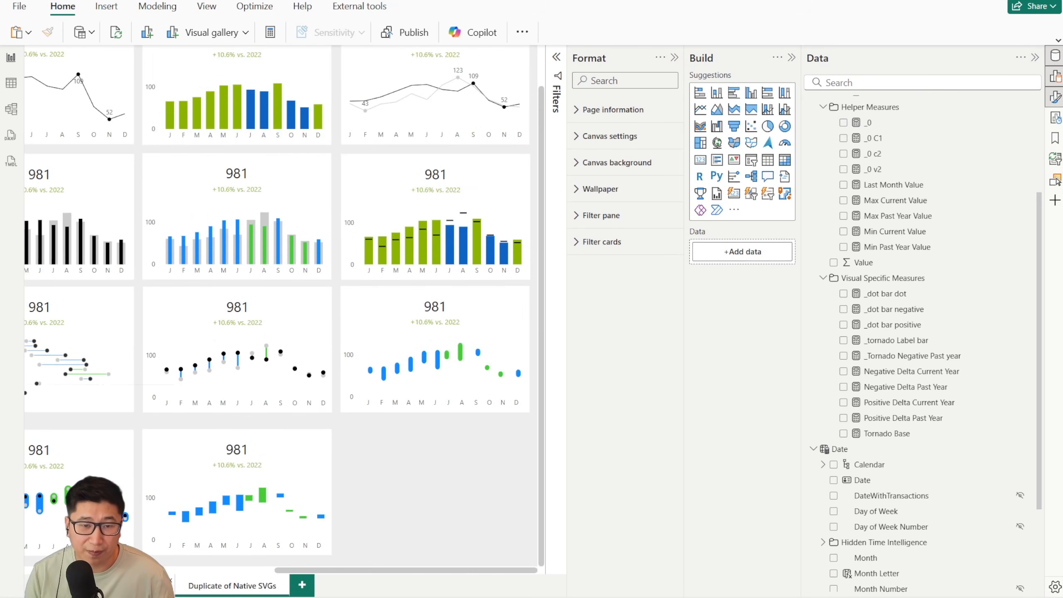
left_click(233, 583)
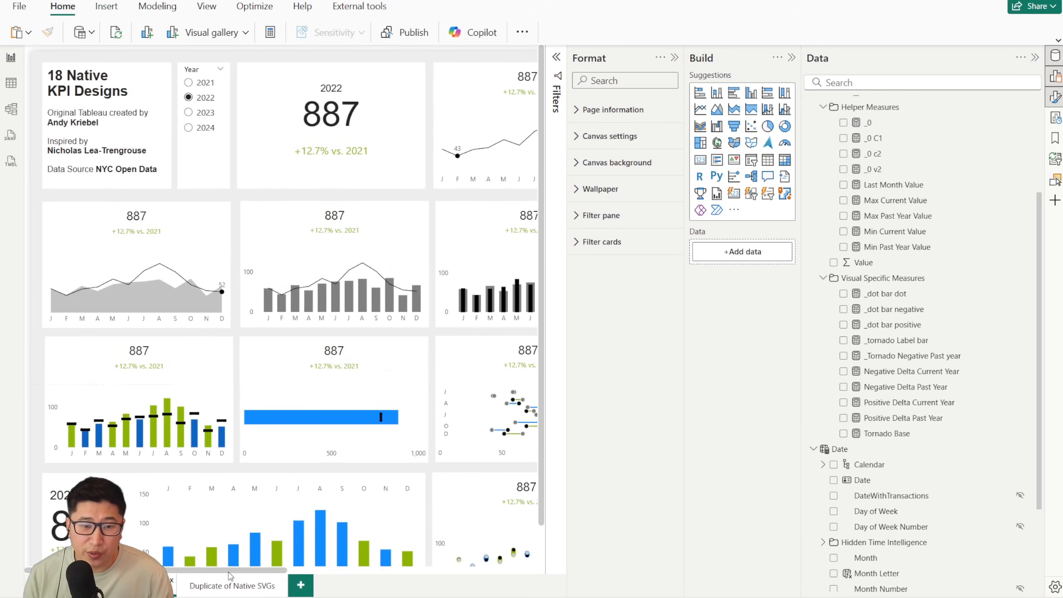
left_click_drag(230, 571, 477, 571)
scroll(498, 459, "down", 1)
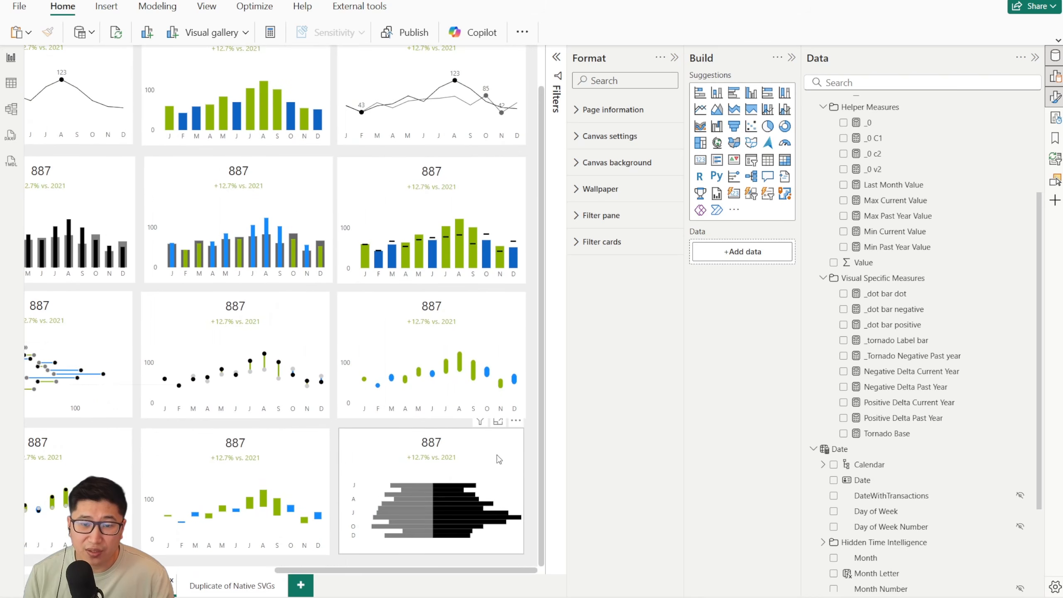
left_click(481, 436)
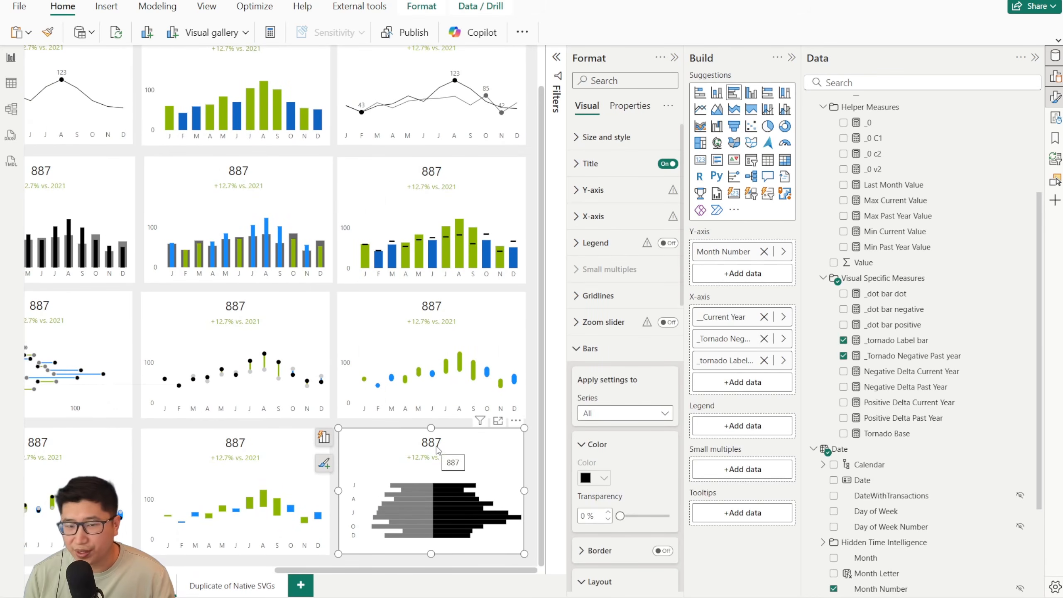
left_click(241, 585)
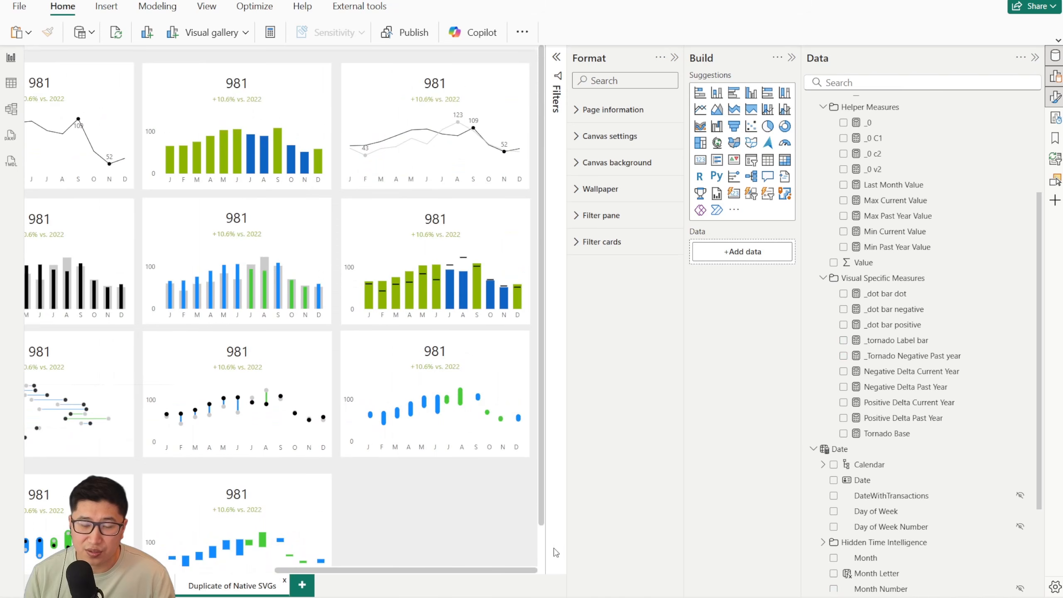
scroll(497, 498, "down", 1)
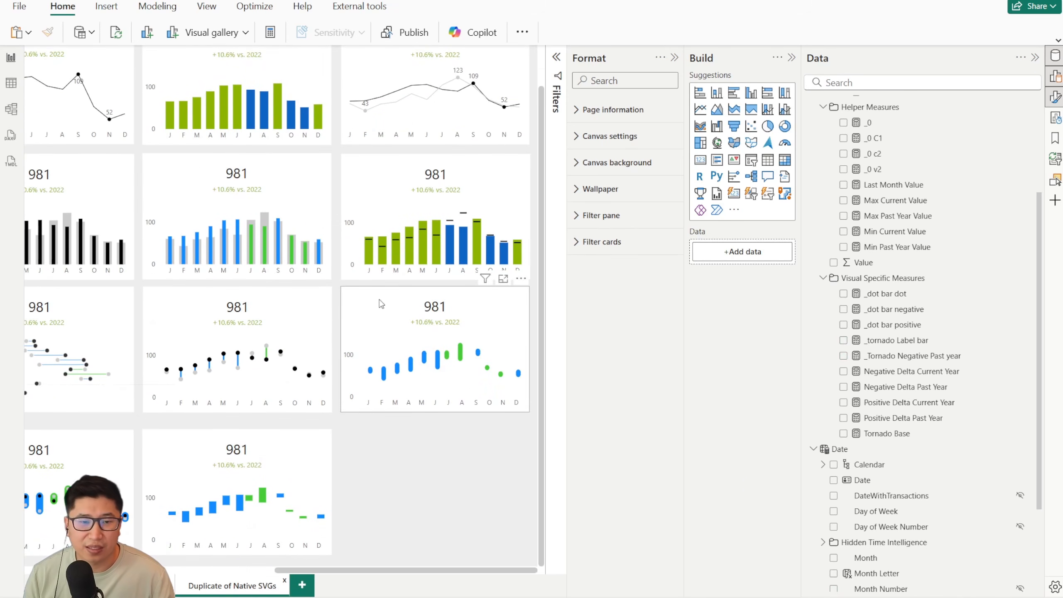
Duplicate the horizontal dumbbell chart and place the copy in the empty slot at the end of the bottom row.
left_click(64, 314)
key("ctrl+c")
key("ctrl+v")
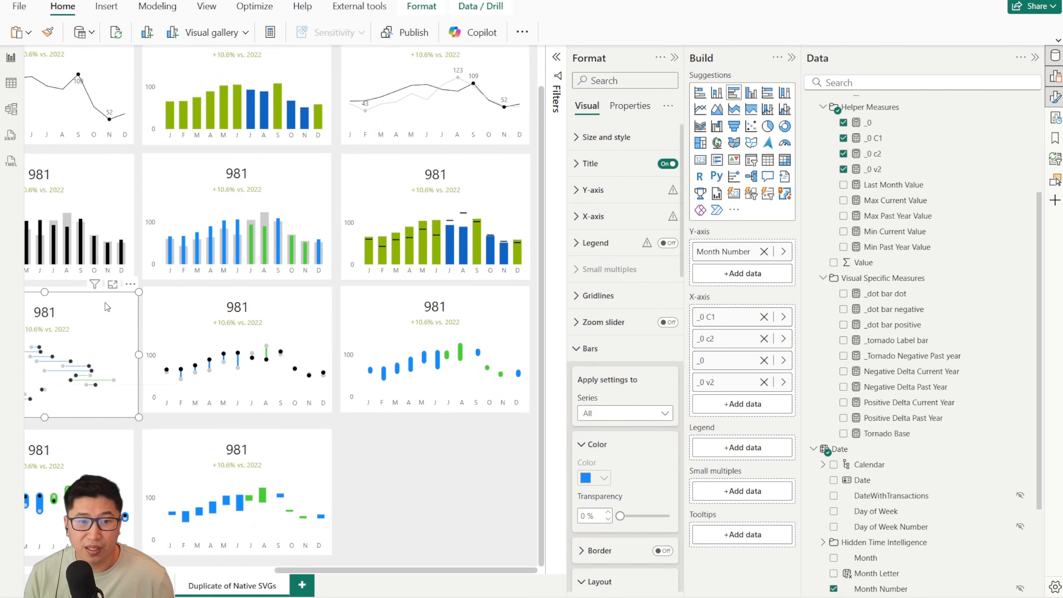
left_click_drag(96, 312, 476, 436)
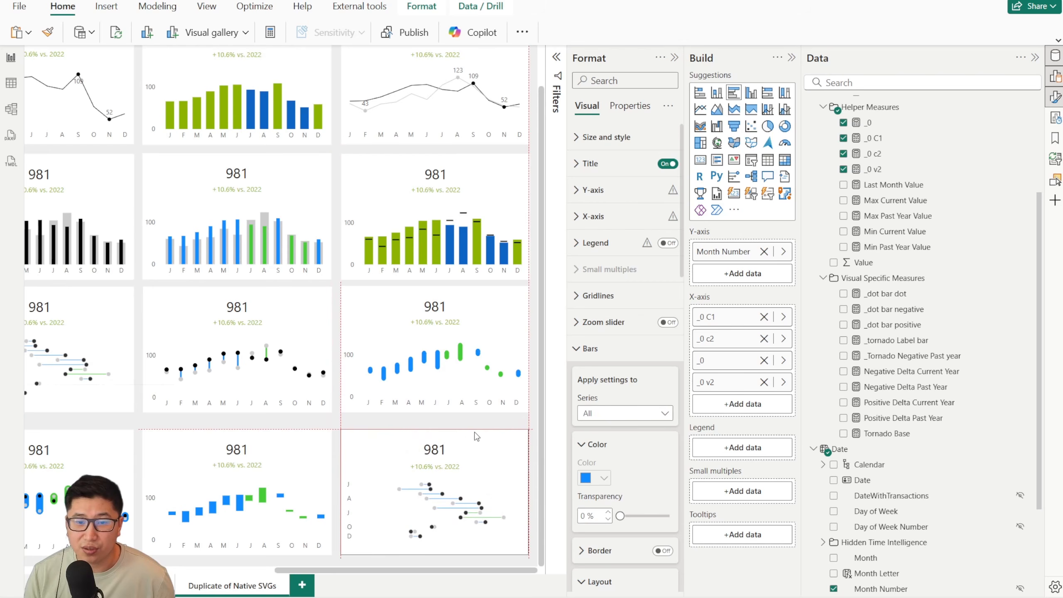
Remove the _0 C1, _0 c2, _0 and _0 v2 measures from the copied chart's X-axis.
left_click(763, 317)
left_click(764, 316)
left_click(763, 317)
left_click(764, 317)
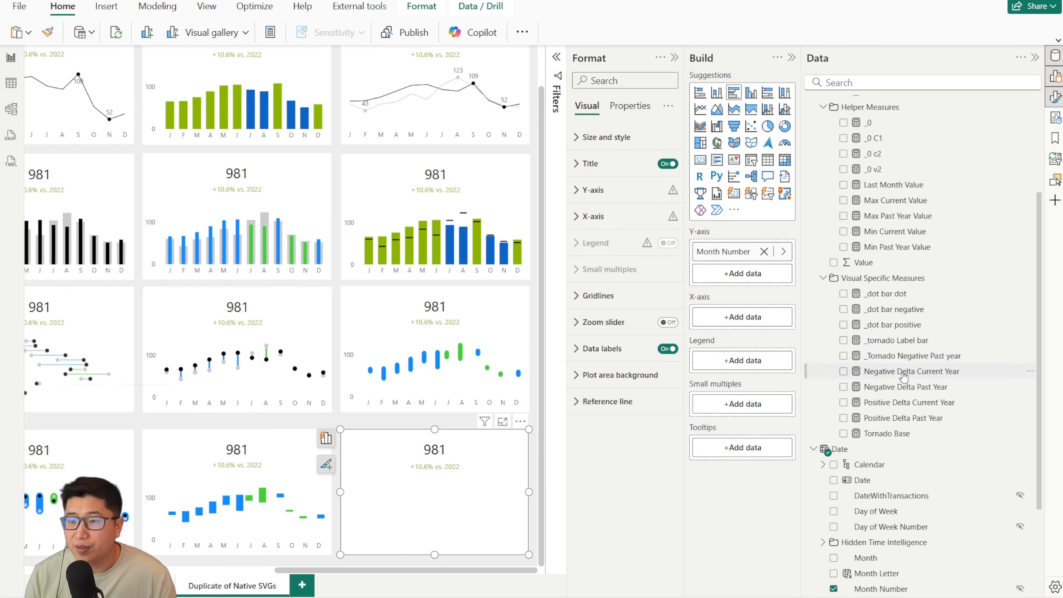
Add _tornado Label bar to the chart's X-axis and review the measure's DAX formula.
left_click_drag(901, 347, 720, 317)
left_click(911, 344)
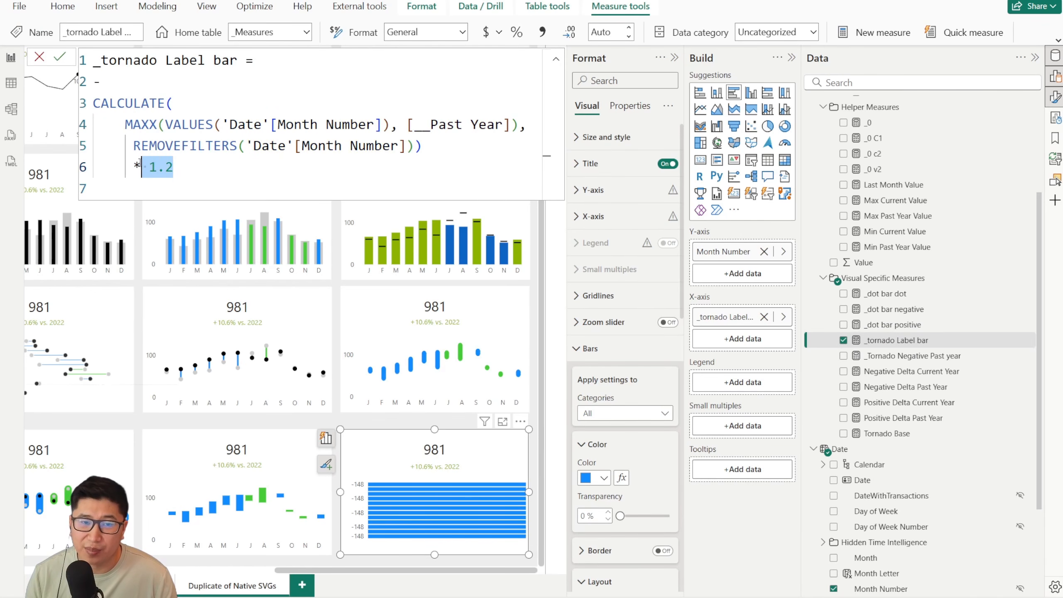
double_click(161, 167)
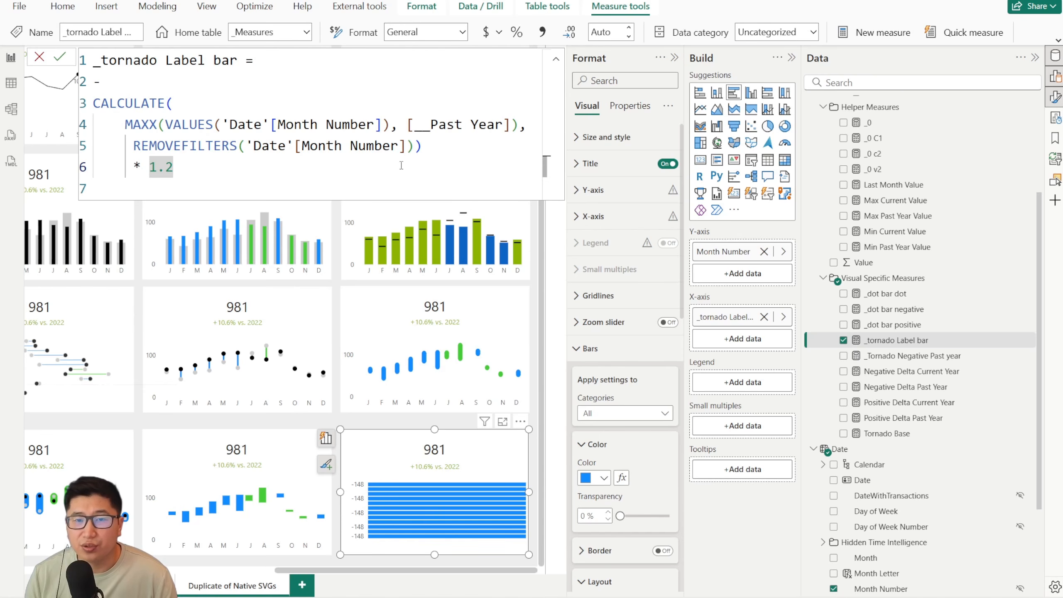
left_click_drag(164, 151, 415, 147)
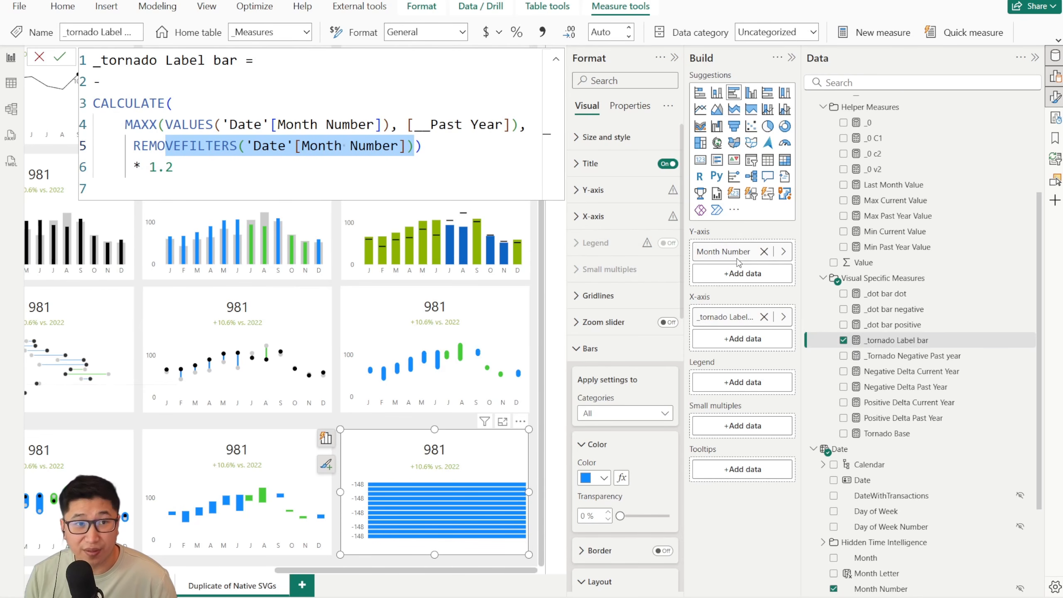
Add _Tornado Negative Past year and __Current Year to the chart's X-axis after the label bar measure.
left_click_drag(912, 355, 731, 344)
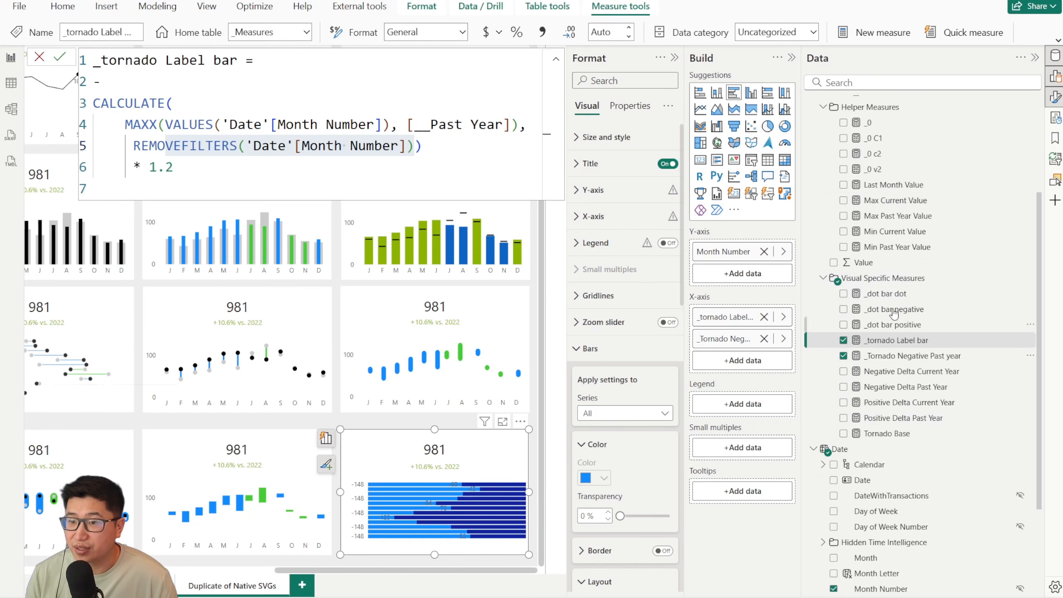
scroll(844, 407, "up", 3)
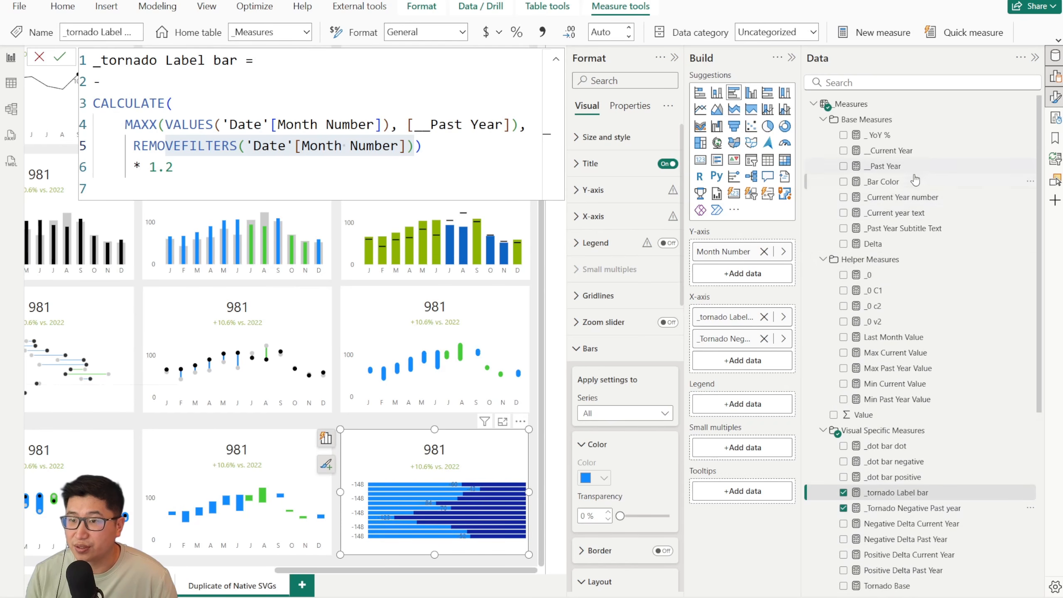
left_click_drag(890, 150, 473, 517)
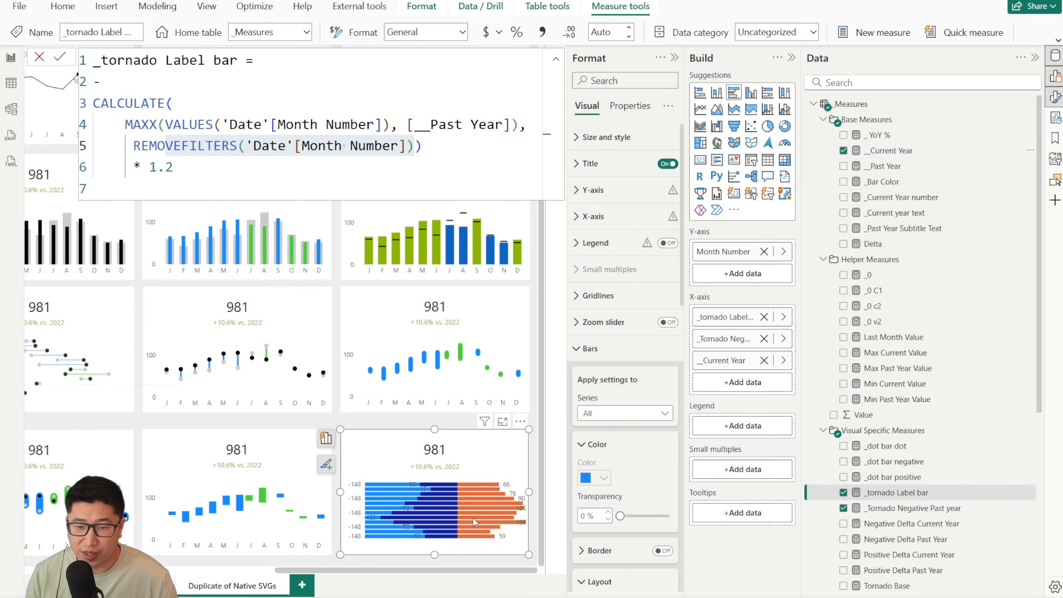
Color the __Current Year bars dark grey.
left_click(619, 420)
left_click(624, 478)
left_click(597, 479)
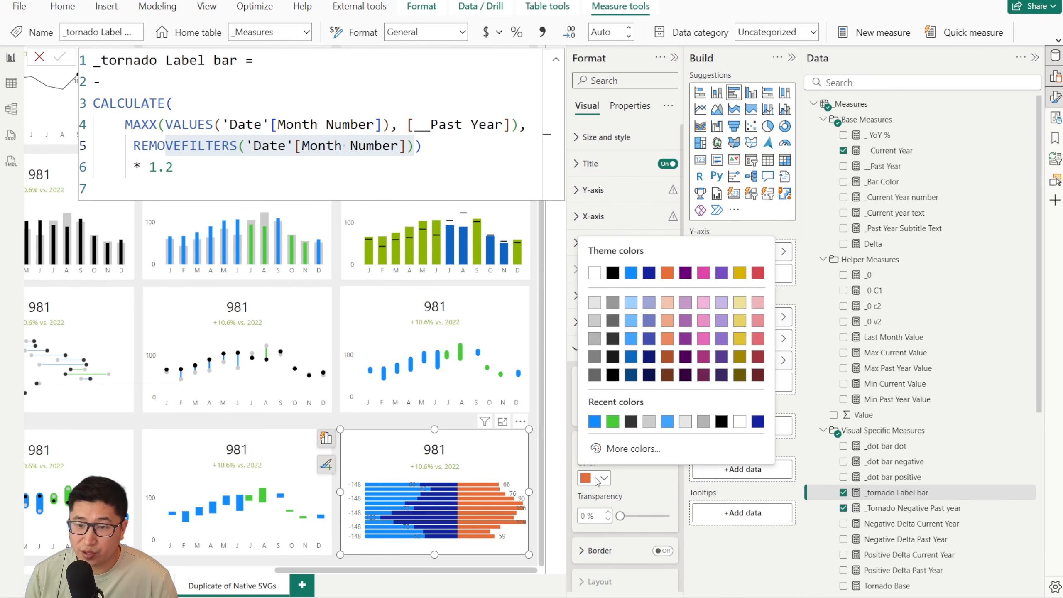
left_click(631, 421)
Color the _Tornado Negative Past year bars light grey.
left_click(625, 413)
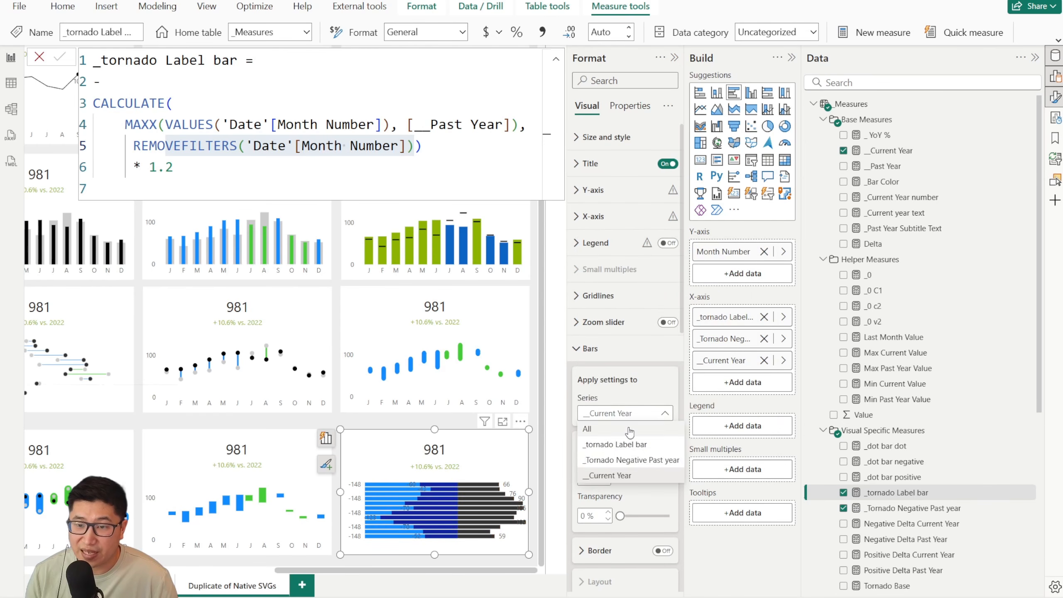
left_click(630, 462)
left_click(608, 479)
left_click(643, 421)
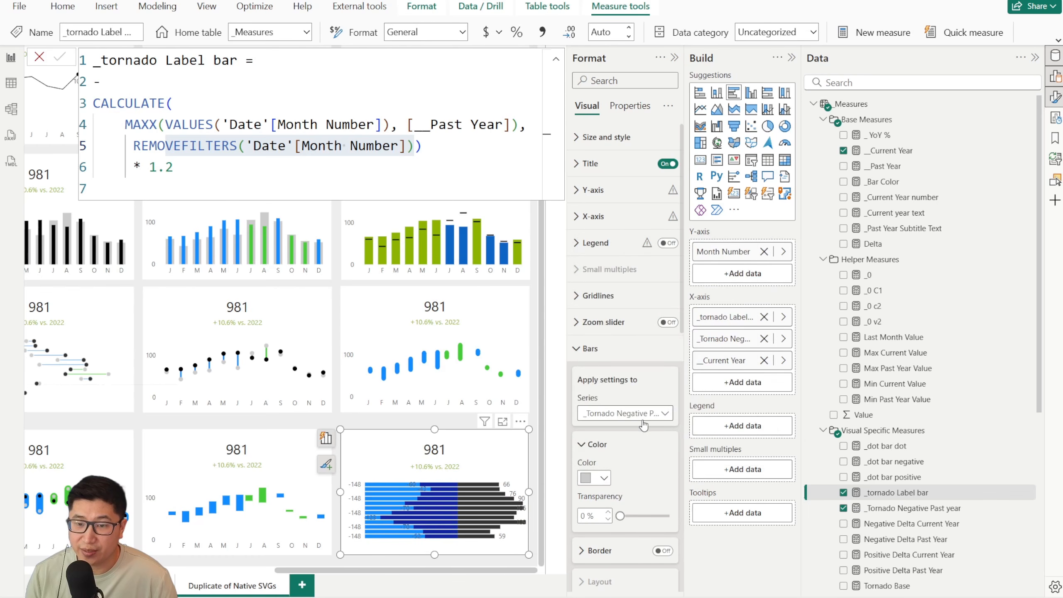
Set the _tornado Label bar series to 100% transparency.
left_click(625, 414)
left_click(628, 445)
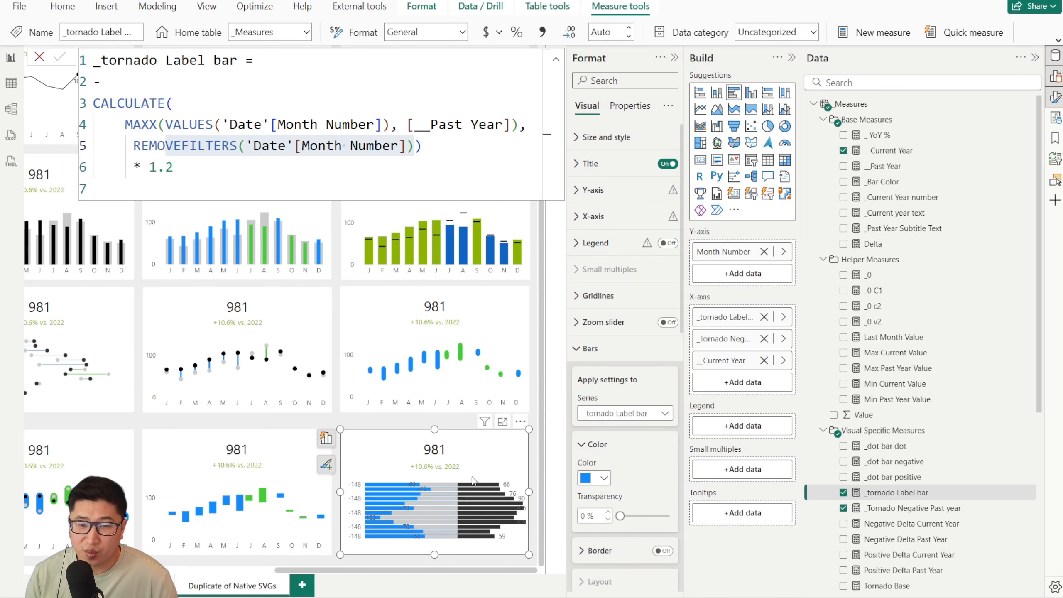
left_click_drag(620, 515, 669, 515)
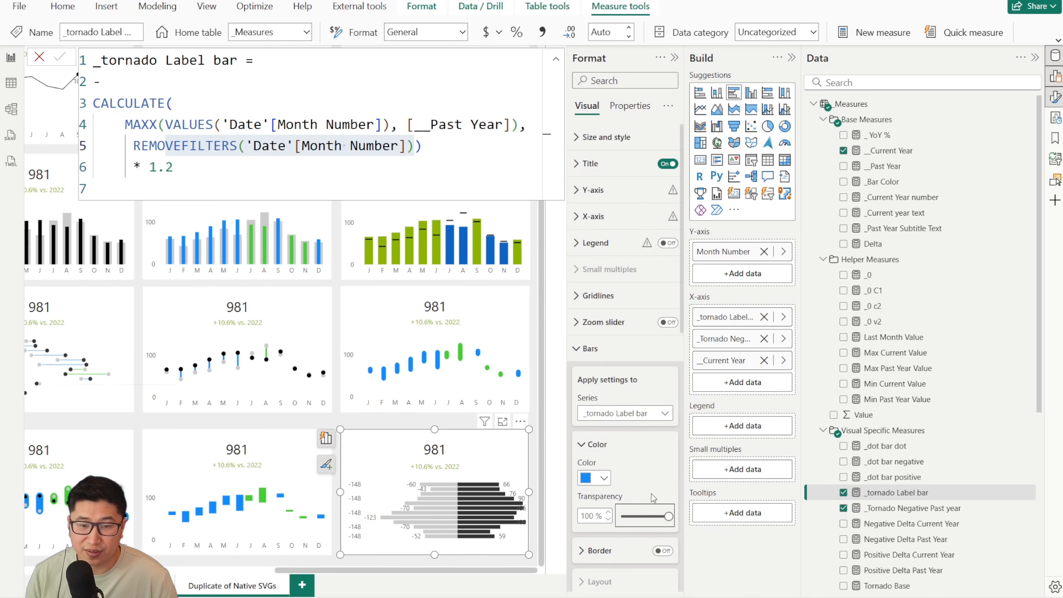
Turn off the data labels for the _Tornado Negative Past year and __Current Year series.
scroll(655, 435, "down", 5)
left_click(656, 444)
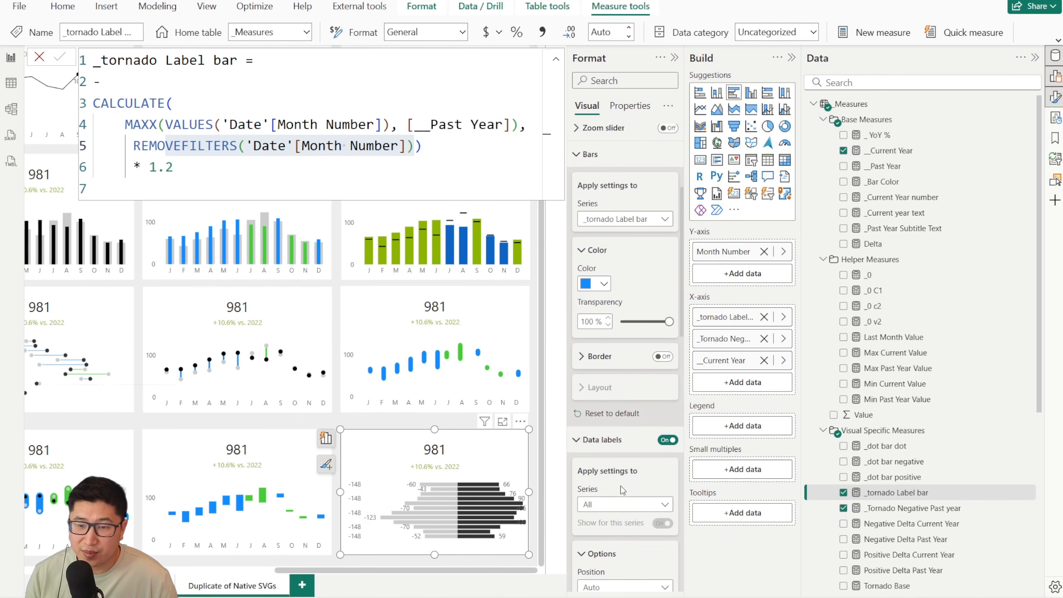
left_click(638, 507)
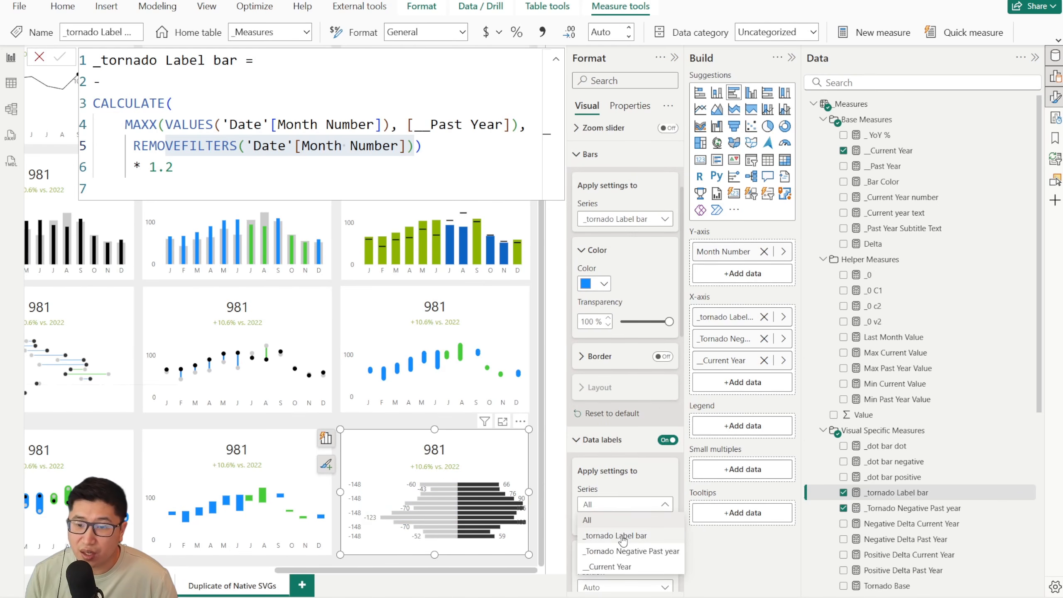
left_click(621, 525)
left_click(624, 507)
left_click(624, 548)
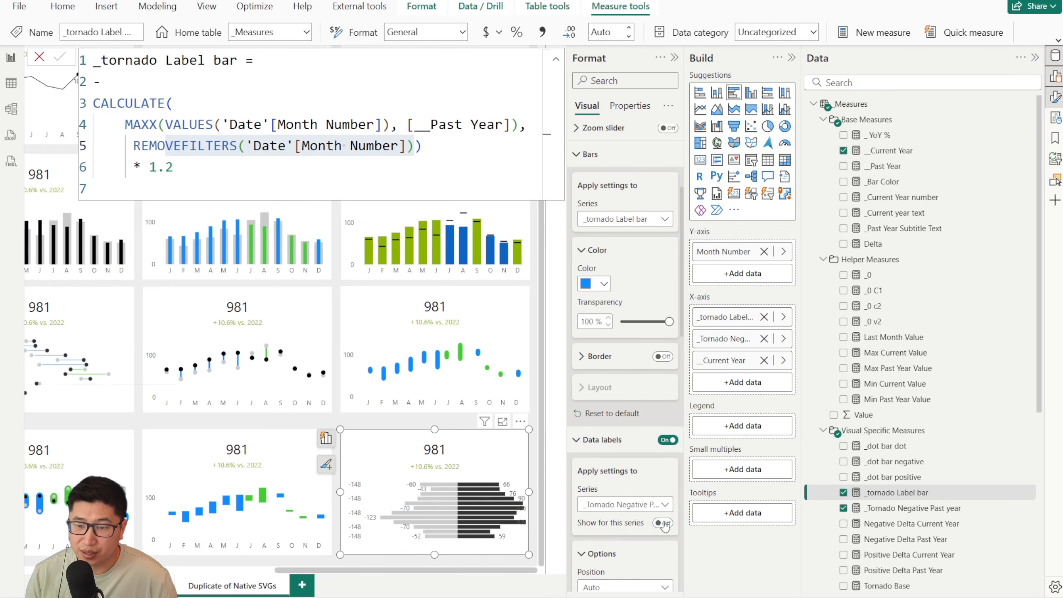
left_click(630, 507)
left_click(627, 570)
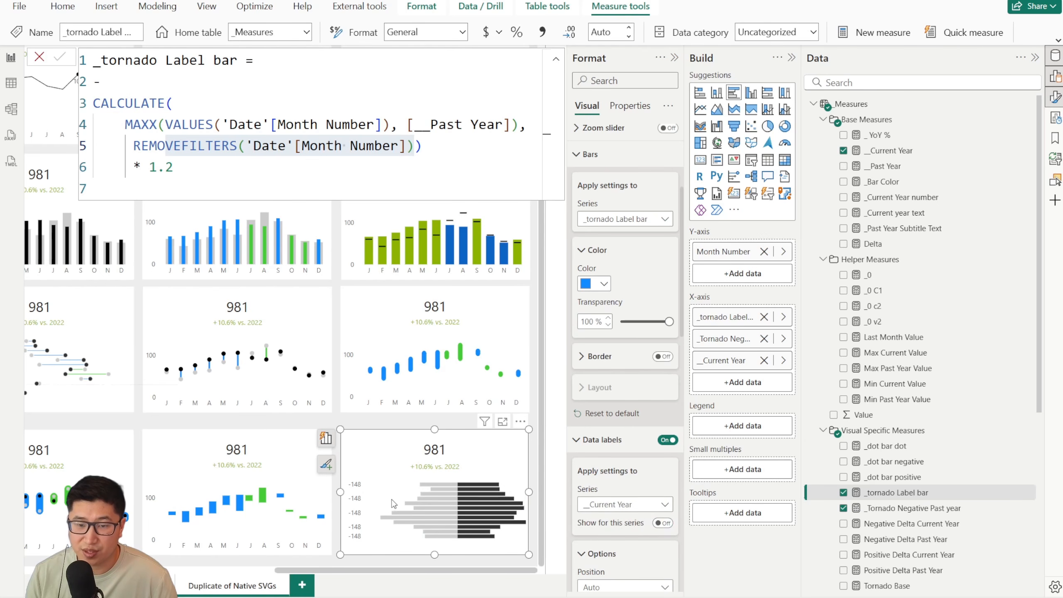
Use Month Letter as the data label value field for the _tornado Label bar series.
scroll(639, 485, "down", 1)
scroll(639, 485, "down", 3)
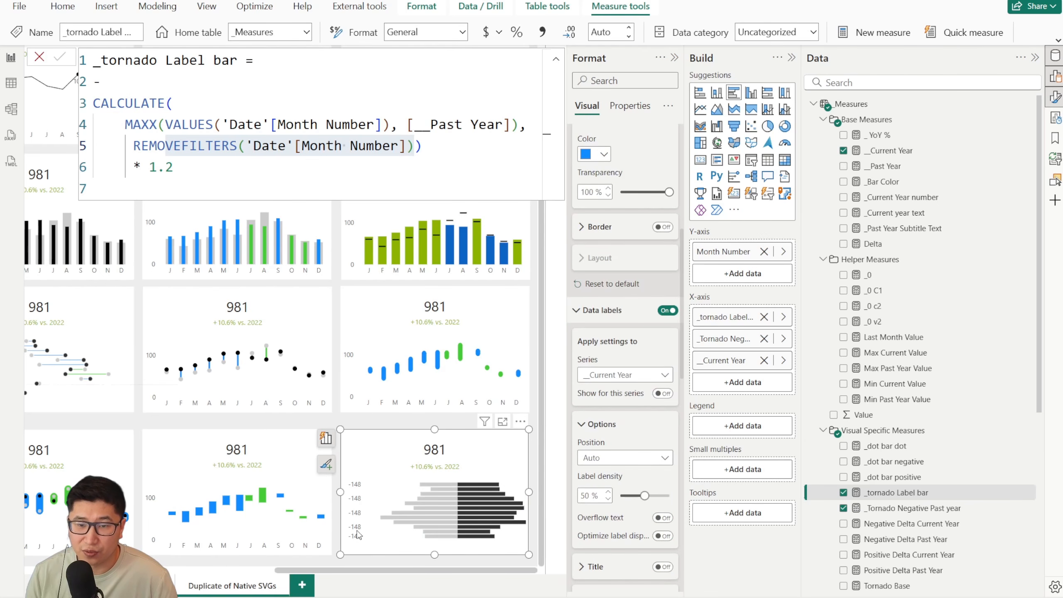
scroll(624, 461, "down", 2)
left_click(628, 310)
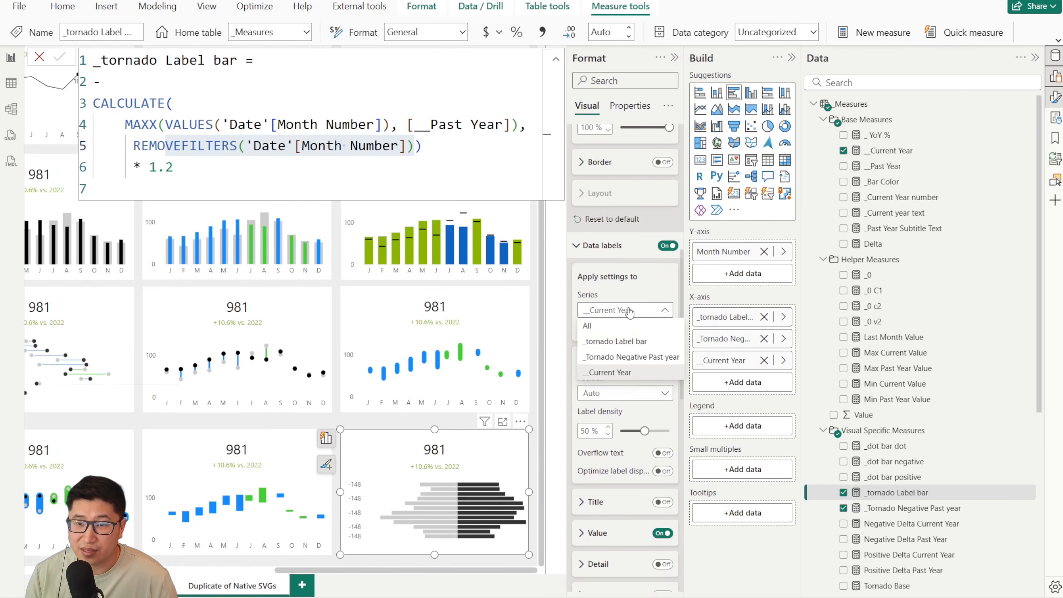
left_click(627, 344)
scroll(627, 377, "down", 2)
left_click(599, 467)
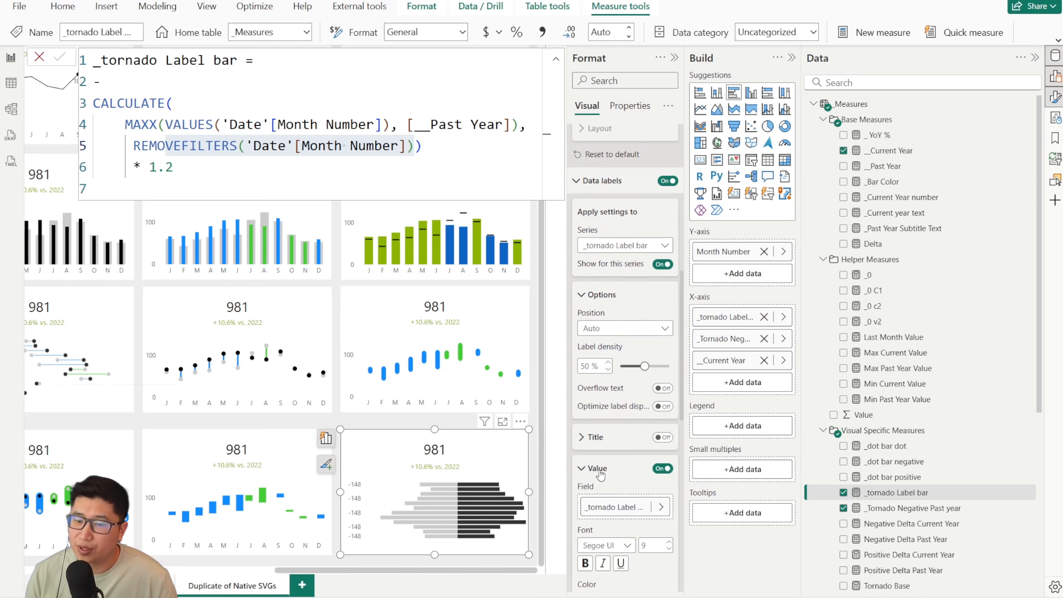
scroll(602, 419, "down", 4)
scroll(887, 432, "down", 7)
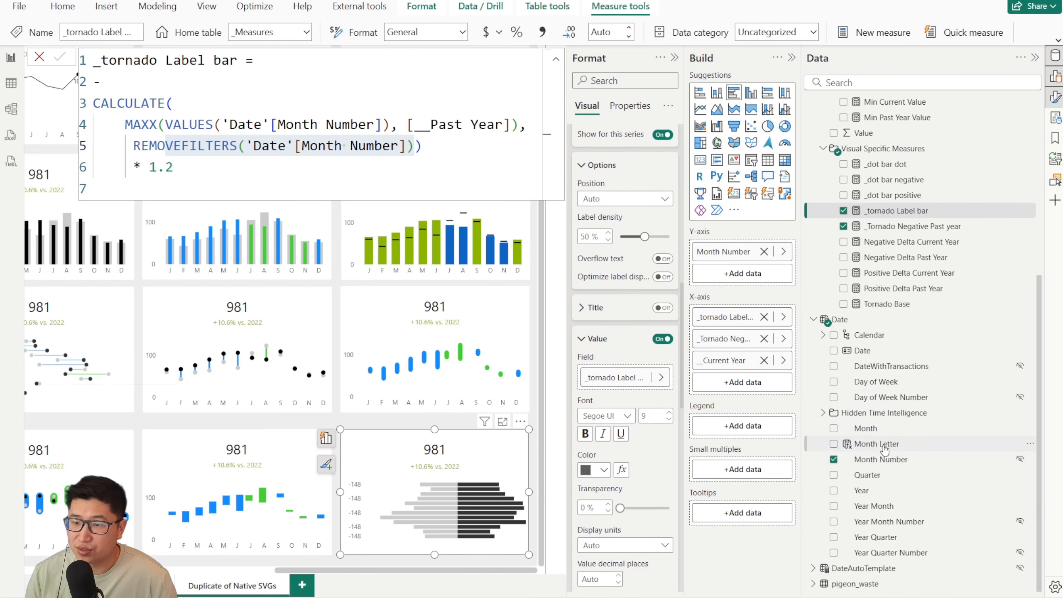
left_click_drag(879, 445, 632, 379)
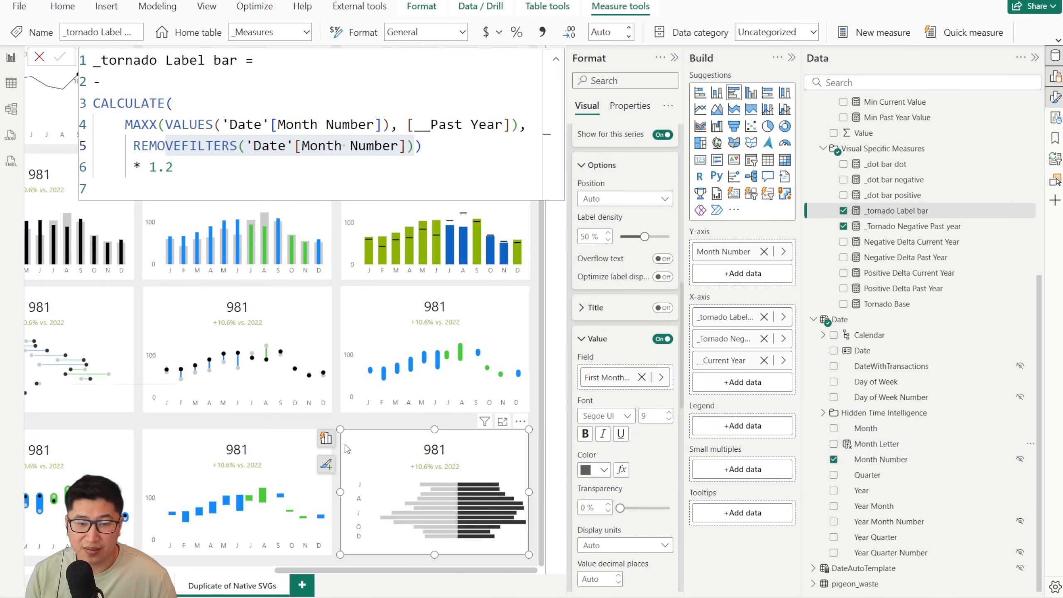
Try widening the tornado chart over its left neighbor and restore its original width.
left_click_drag(340, 429, 316, 431)
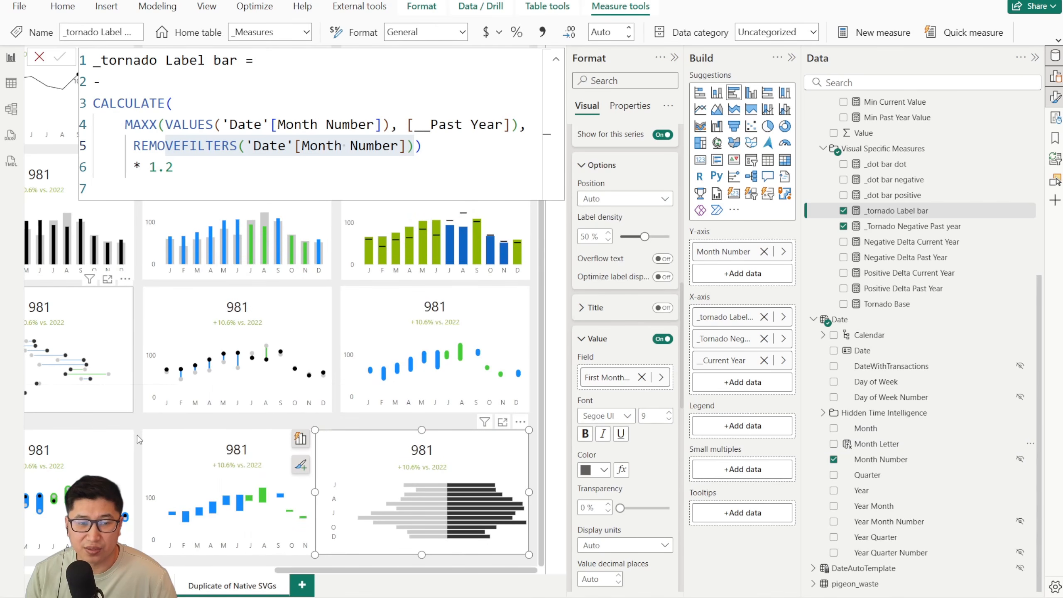
left_click_drag(358, 570, 403, 570)
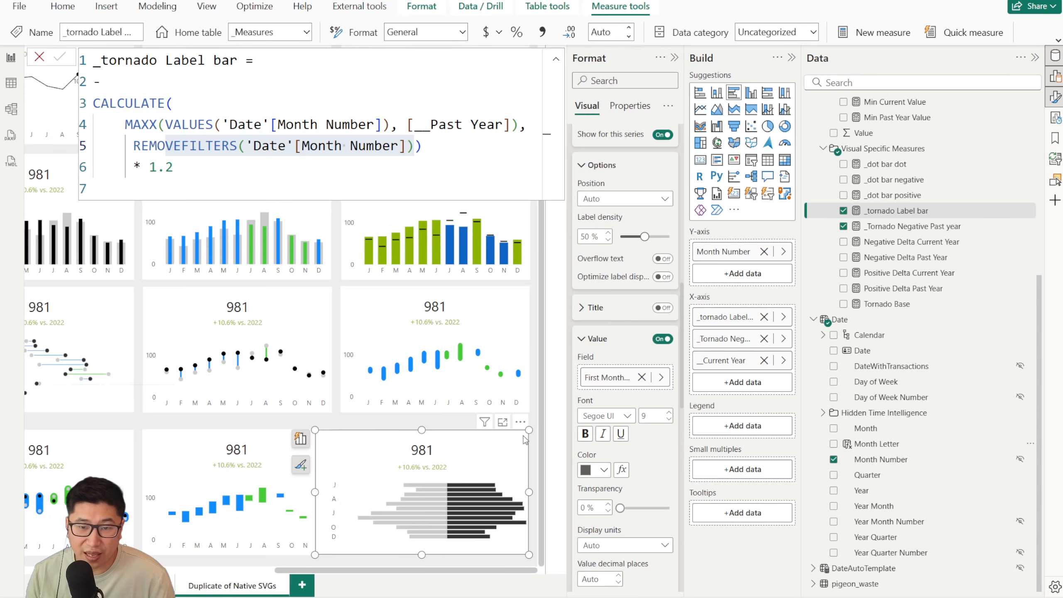
left_click_drag(315, 430, 340, 430)
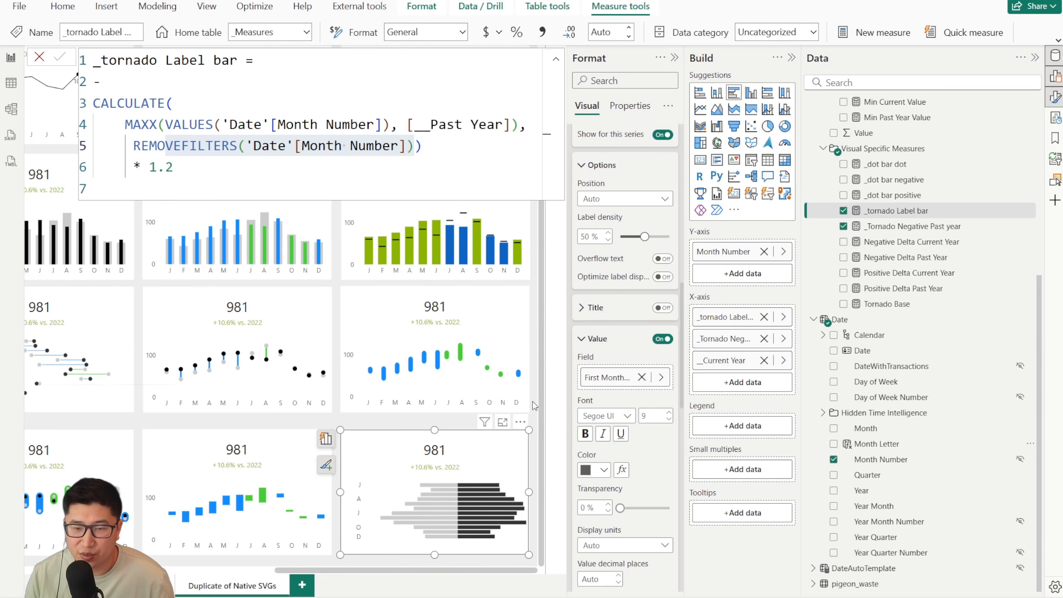
Set the tornado chart's right padding to 20 px.
scroll(635, 305, "up", 15)
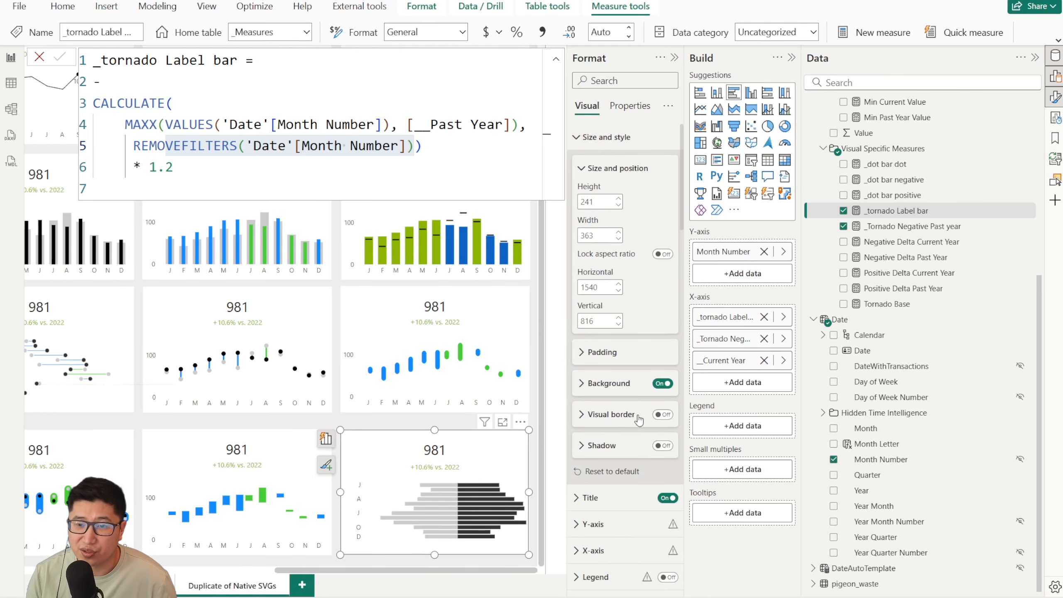
left_click(620, 355)
double_click(651, 398)
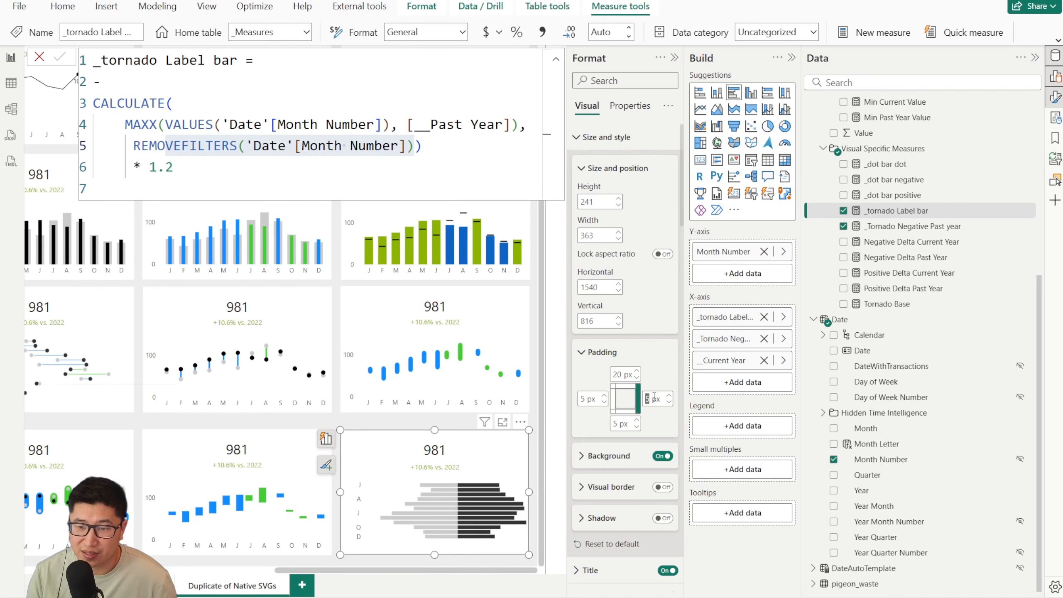
type("20")
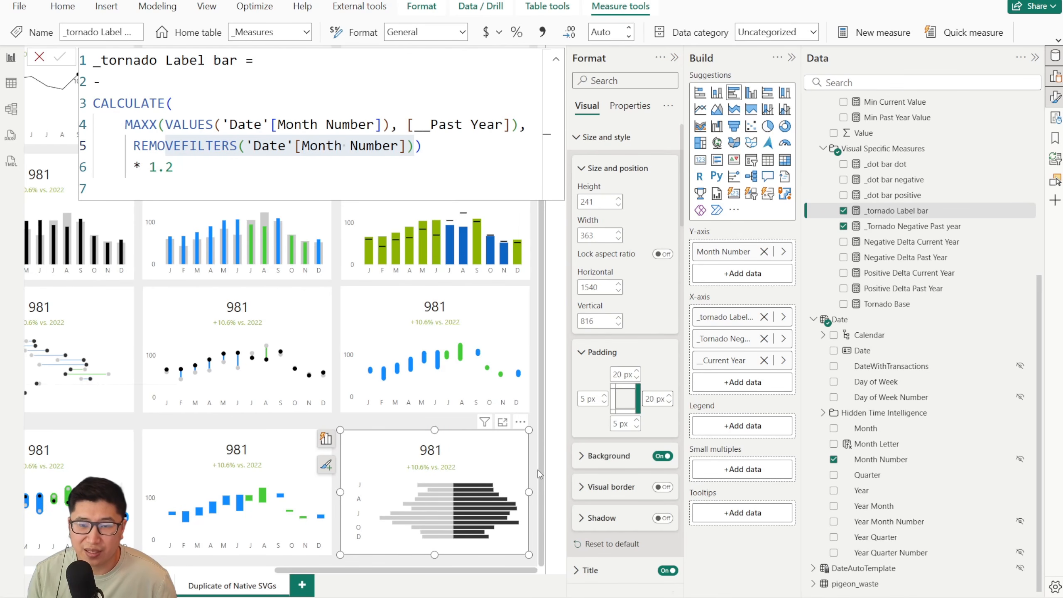
Switch the Year slicer between 2022 and 2024 to check how the tornado chart responds.
scroll(539, 474, "down", 5)
left_click(39, 57)
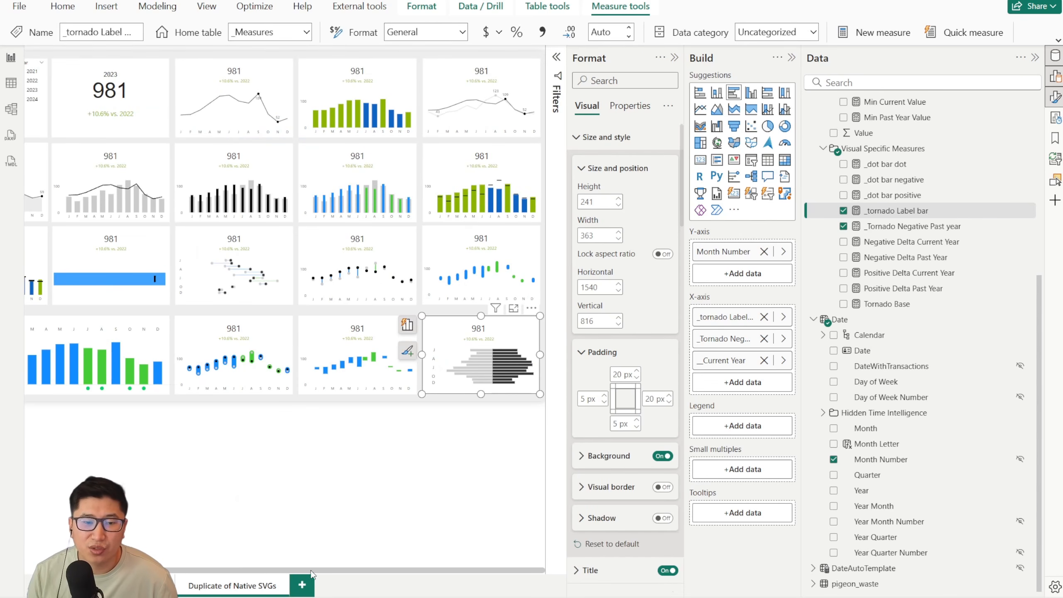
mouse_move(313, 571)
left_mouse_down()
mouse_move(268, 565)
mouse_move(308, 561)
left_mouse_up()
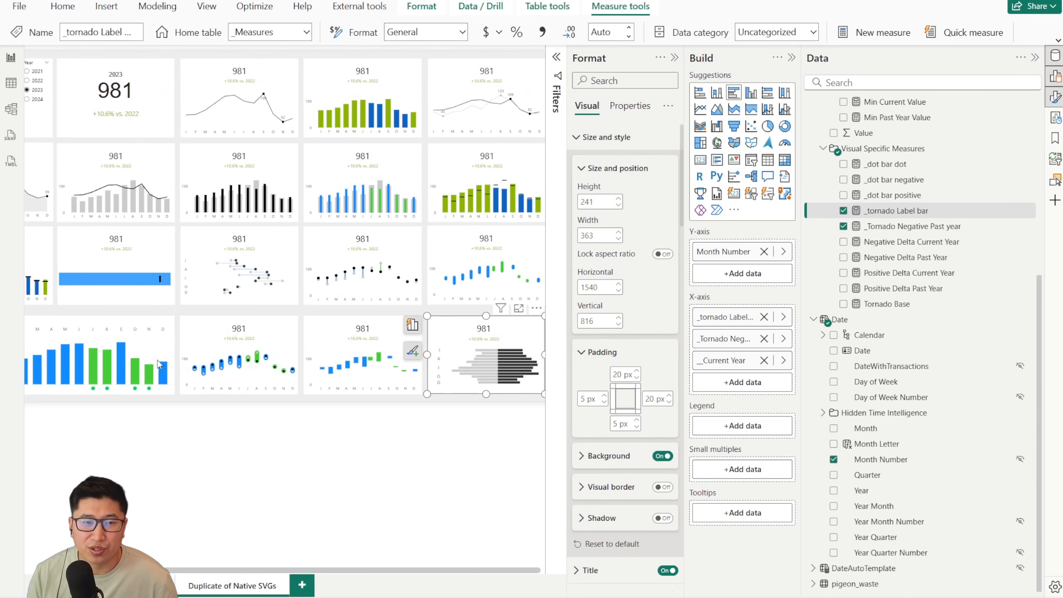
left_click(33, 98)
left_click(35, 83)
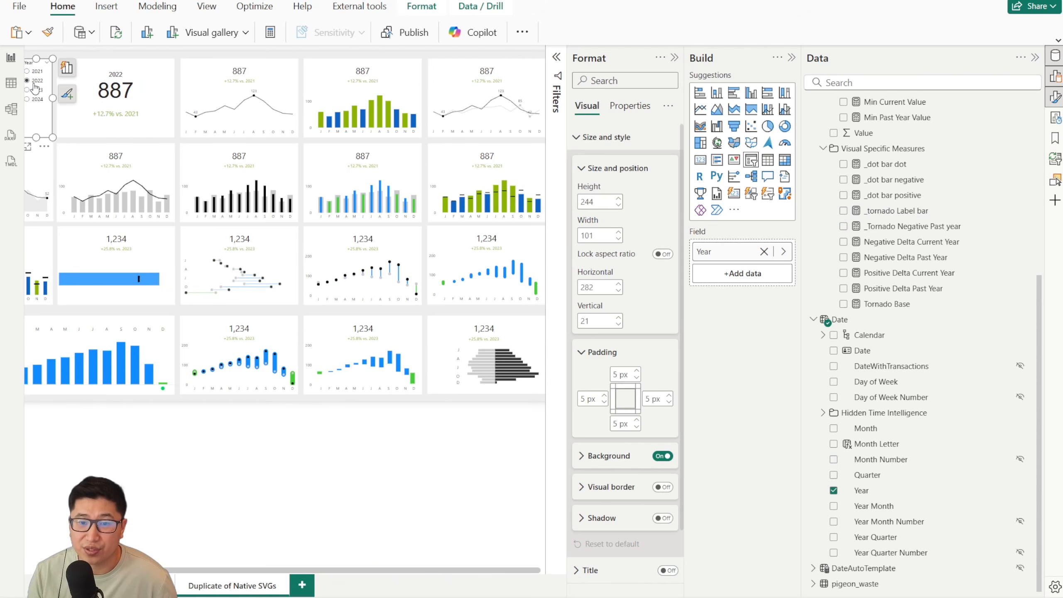
left_click(37, 98)
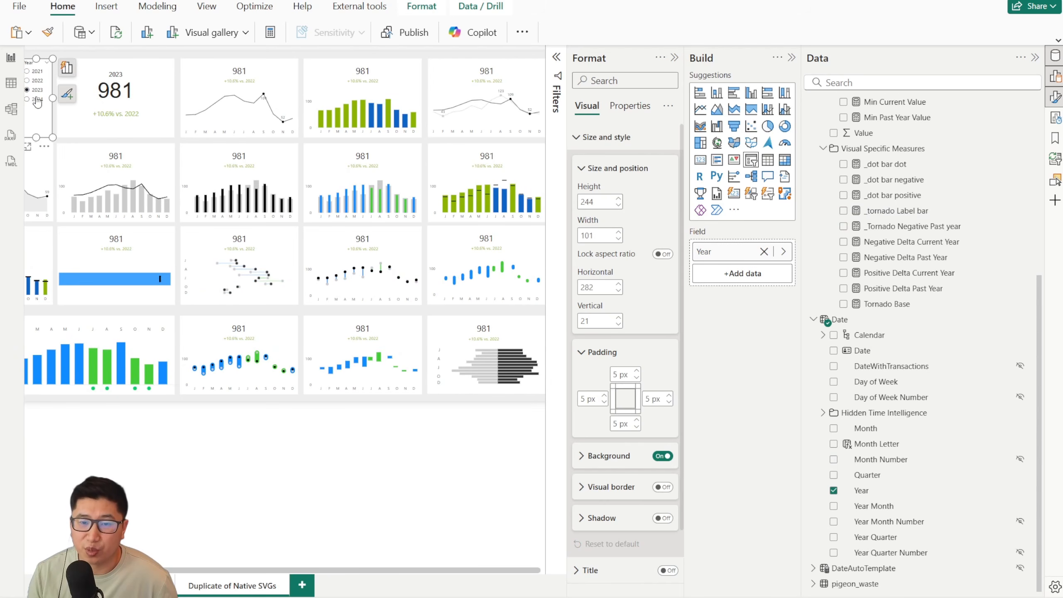
Try Inside base as the data label position for the _tornado Label bar series, and settle on Outside end.
left_click(449, 361)
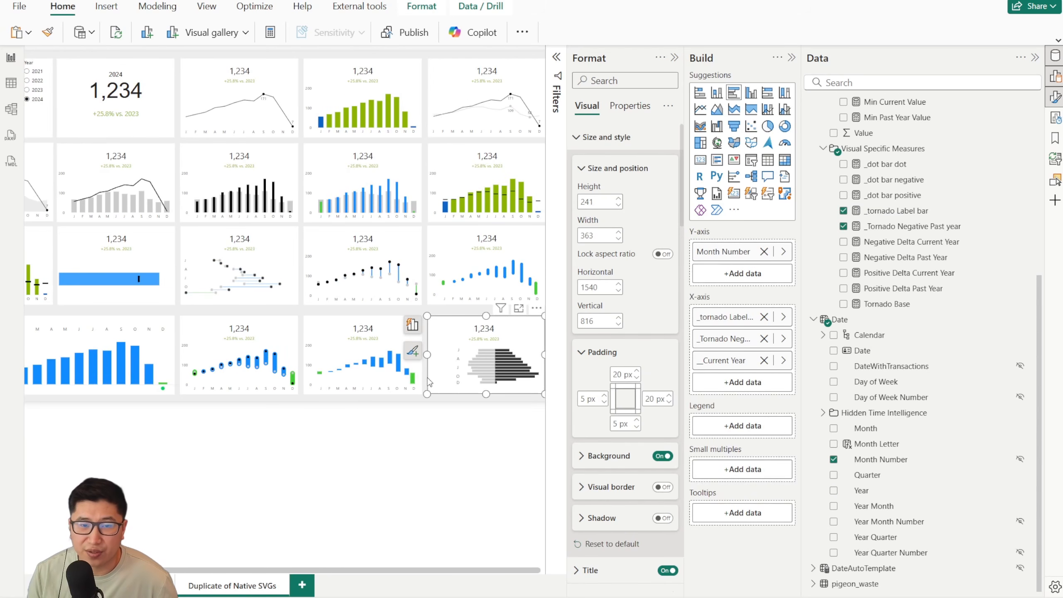
left_click(585, 144)
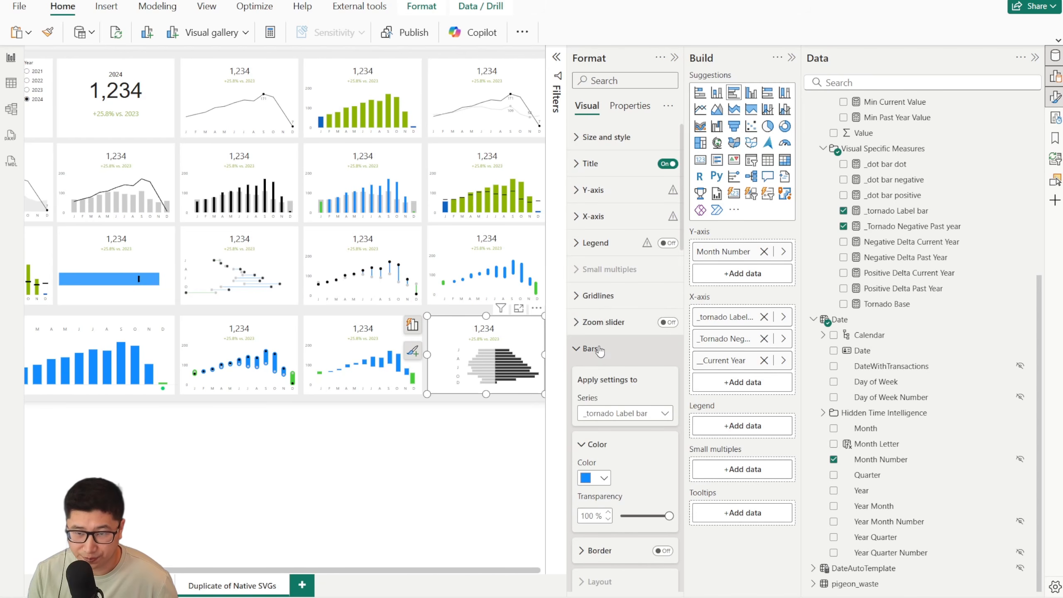
left_click(600, 349)
left_click(601, 375)
left_click(601, 374)
left_click(601, 375)
scroll(600, 409, "down", 3)
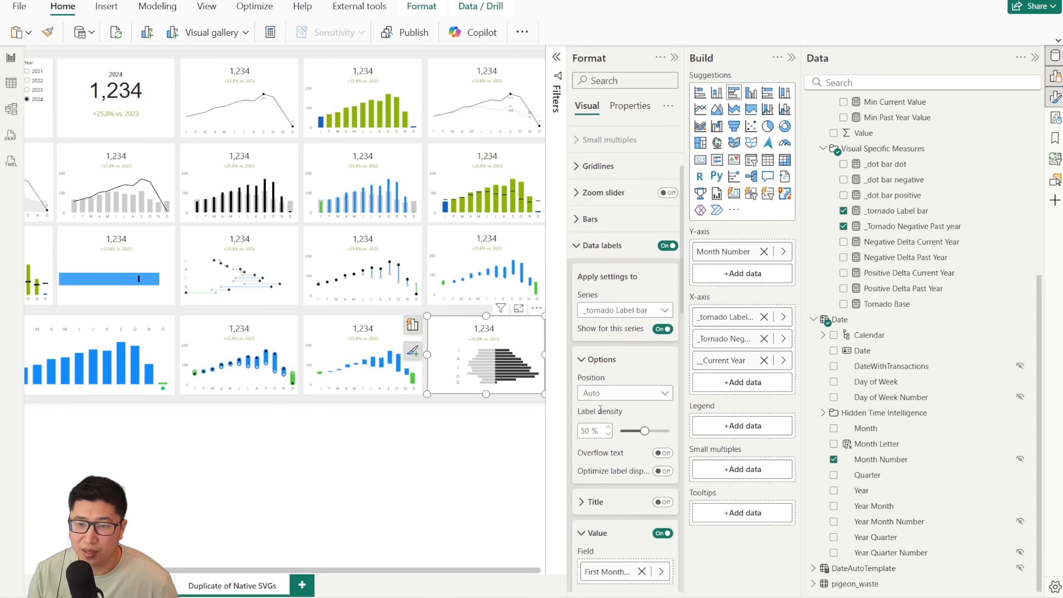
left_click(600, 393)
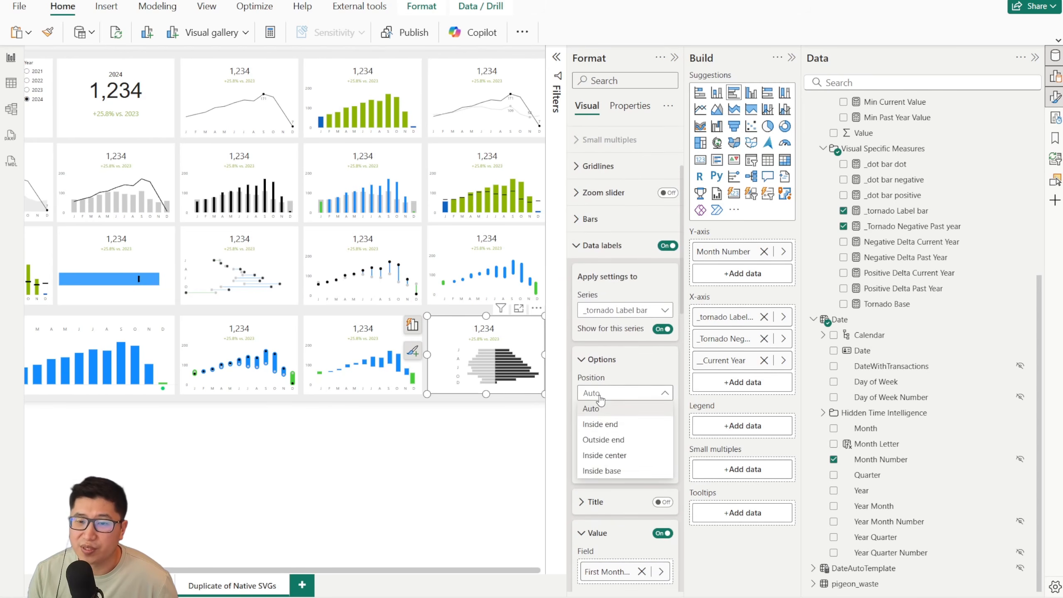
left_click(645, 471)
left_click(624, 393)
left_click(627, 439)
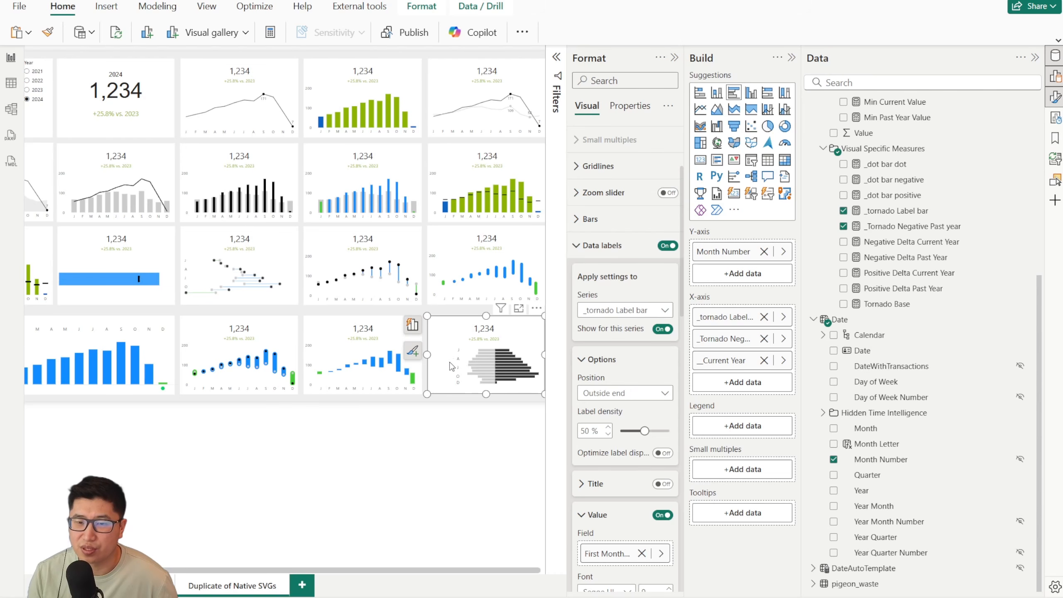
Cycle the Year slicer through 2021 to 2024 to compare the tornado chart's month labels, ending on 2022.
left_click(31, 90)
left_click(32, 81)
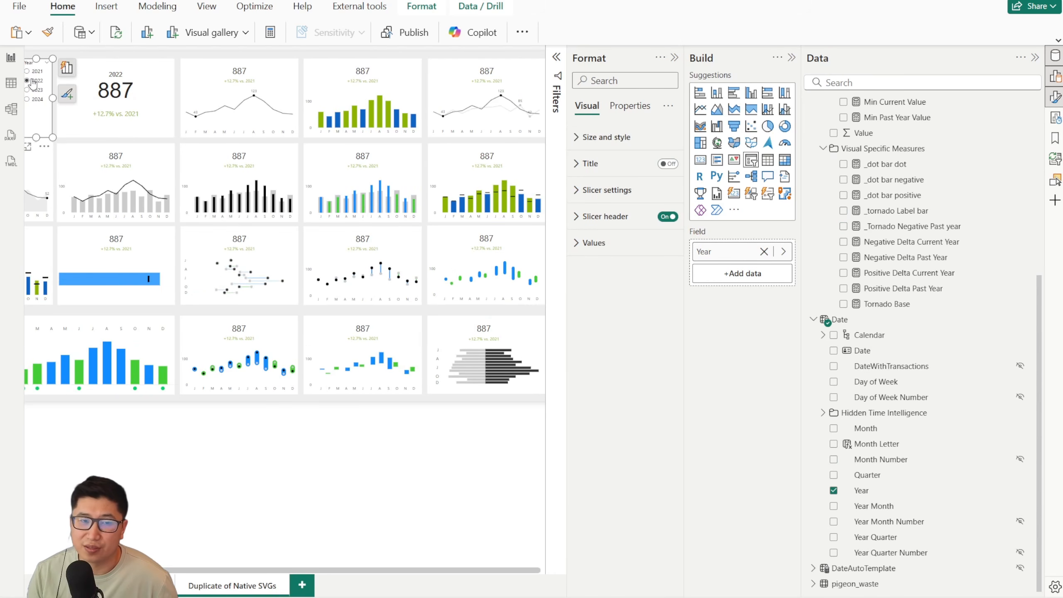
left_click(31, 72)
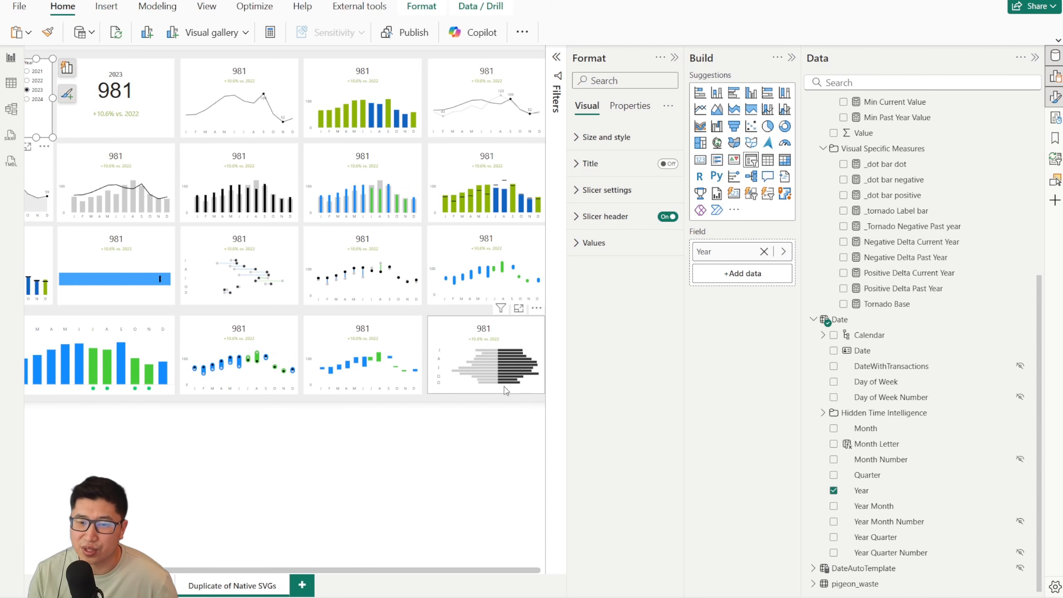
left_click(37, 80)
left_click(36, 73)
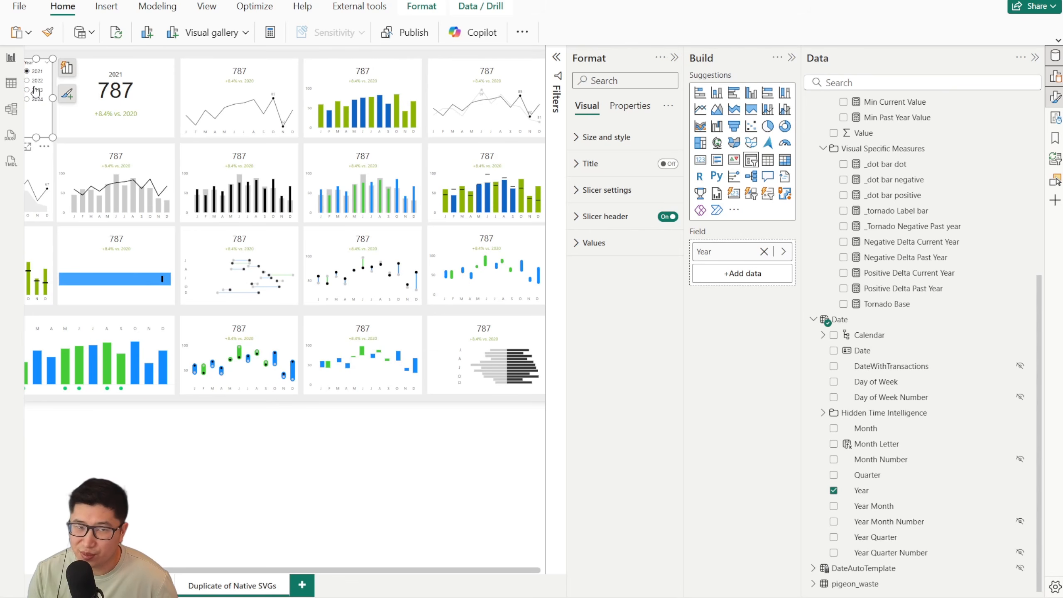
left_click(36, 93)
left_click(35, 101)
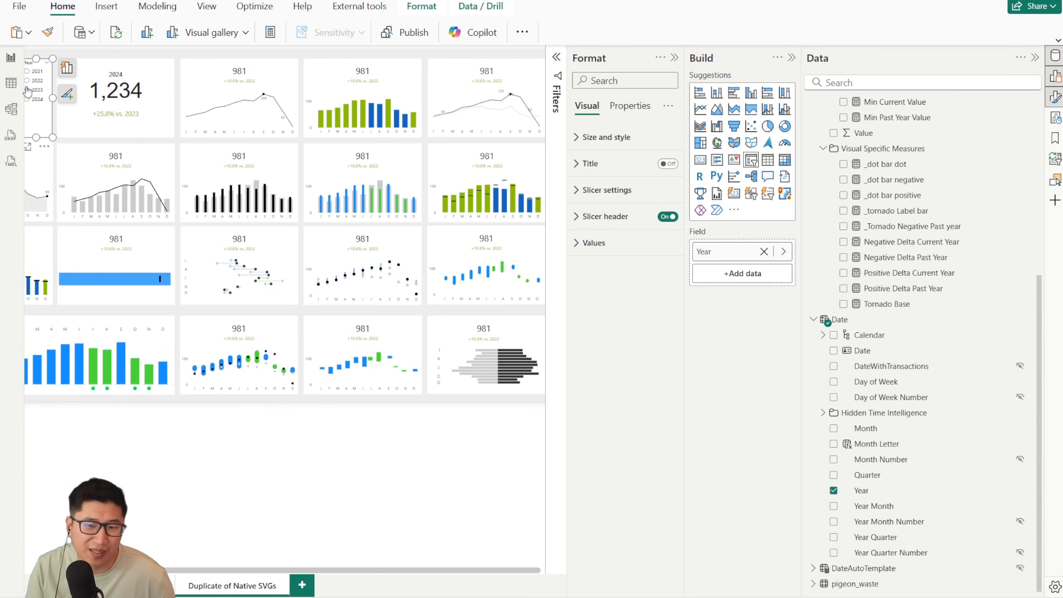
left_click(32, 81)
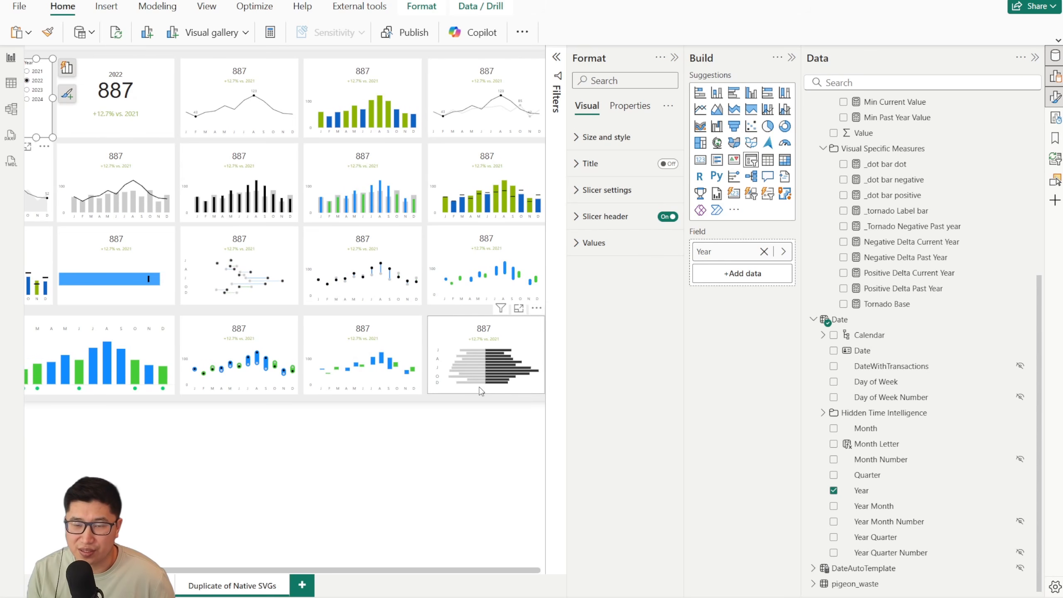
Review the tornado chart's X-axis range settings and the formula of the _tornado Label bar measure.
left_click(503, 327)
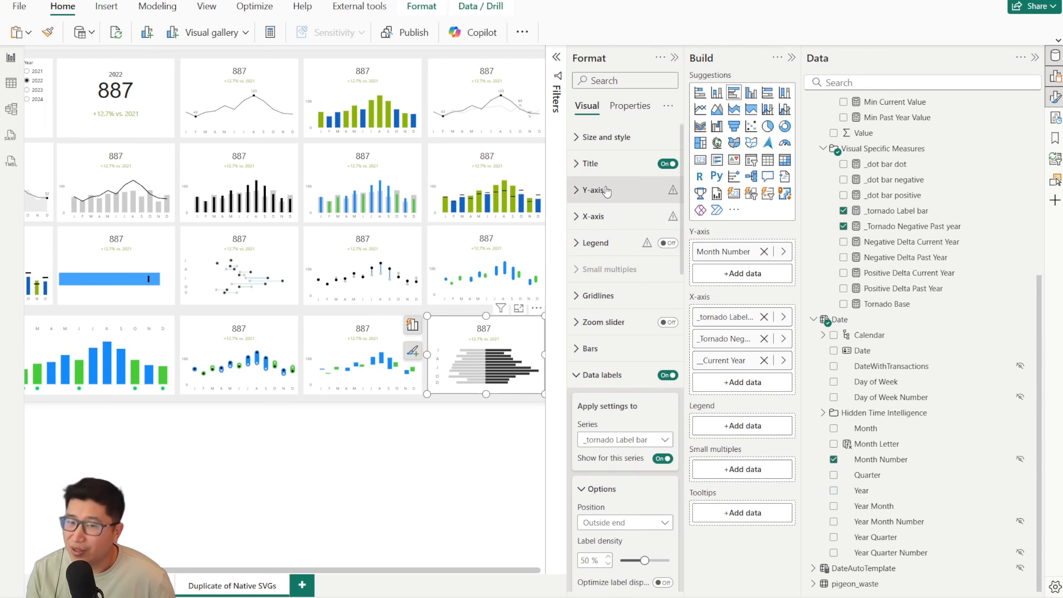
left_click(601, 216)
left_click(596, 283)
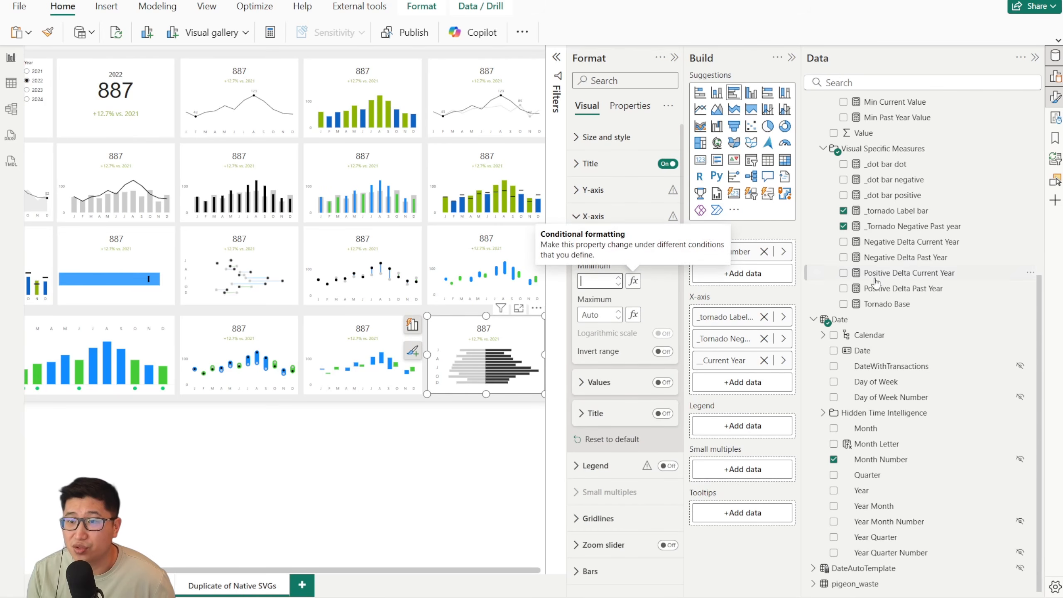
scroll(913, 233, "up", 3)
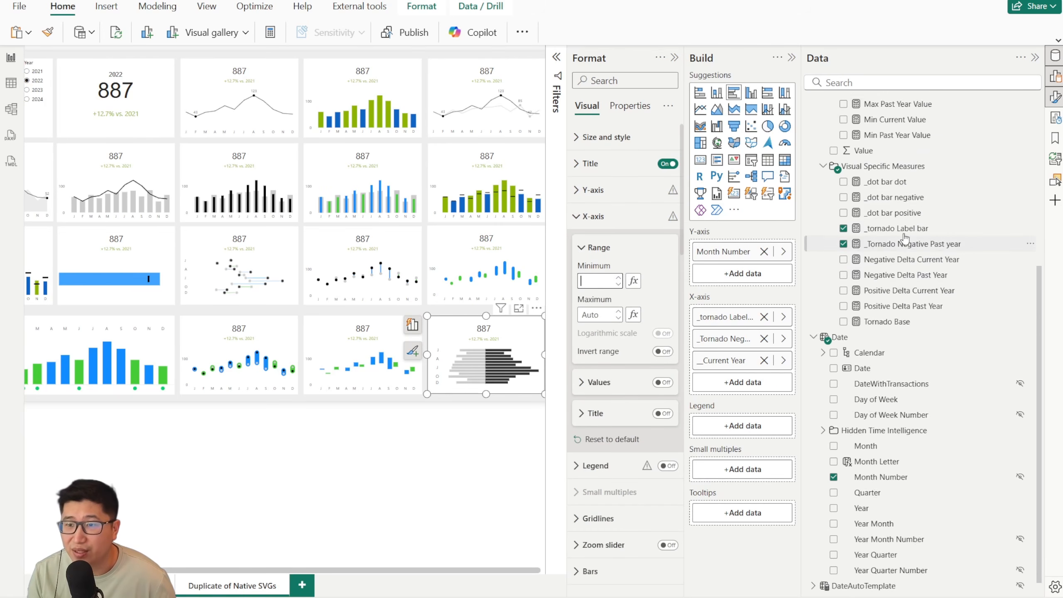
left_click(904, 345)
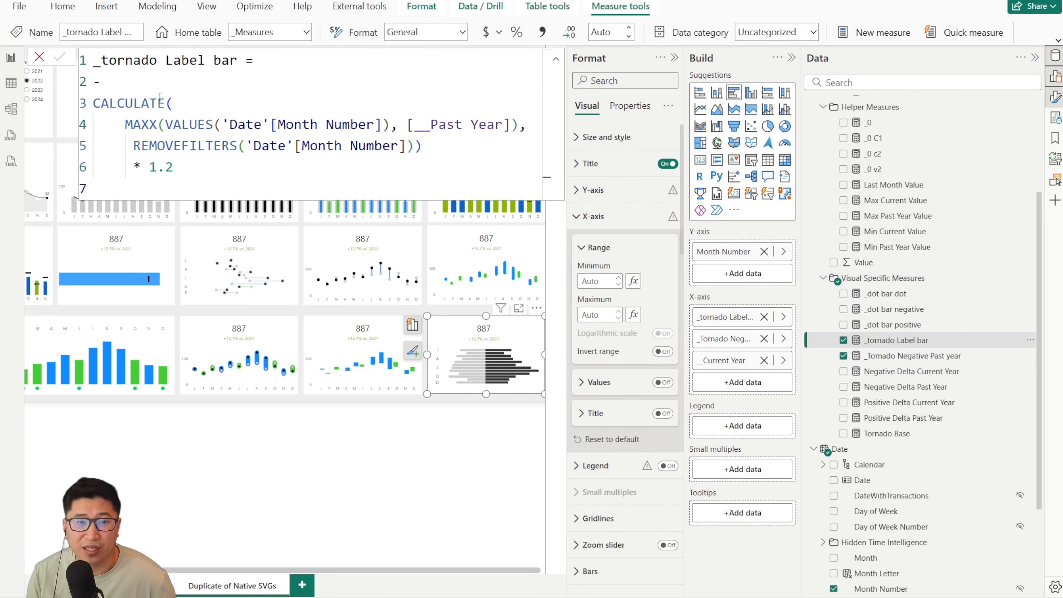
left_click(39, 56)
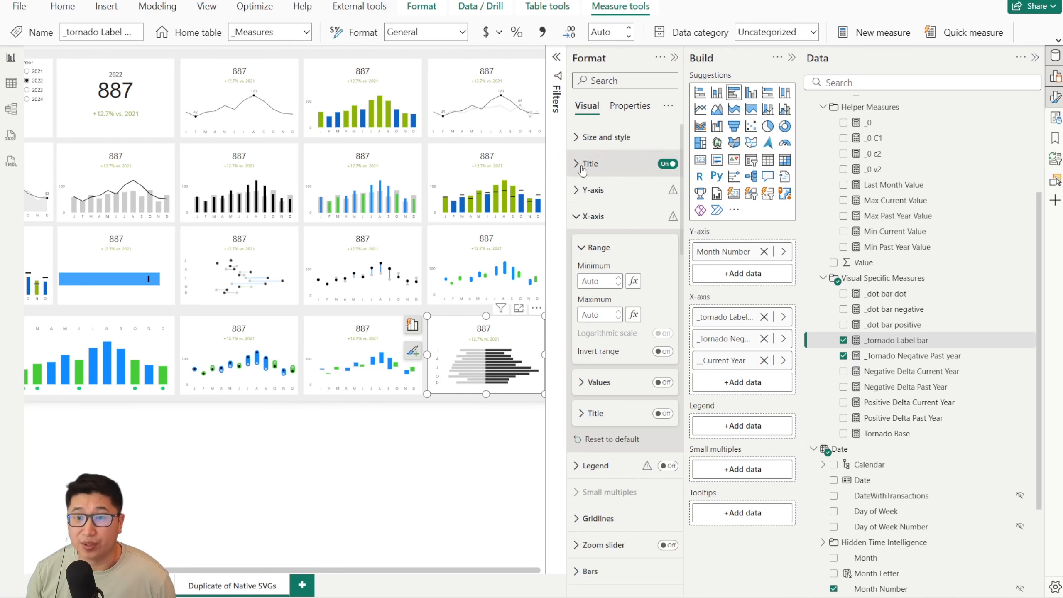
Hide the formatting settings and look over the complete KPI grid, including the horizontal dot chart.
left_click(673, 58)
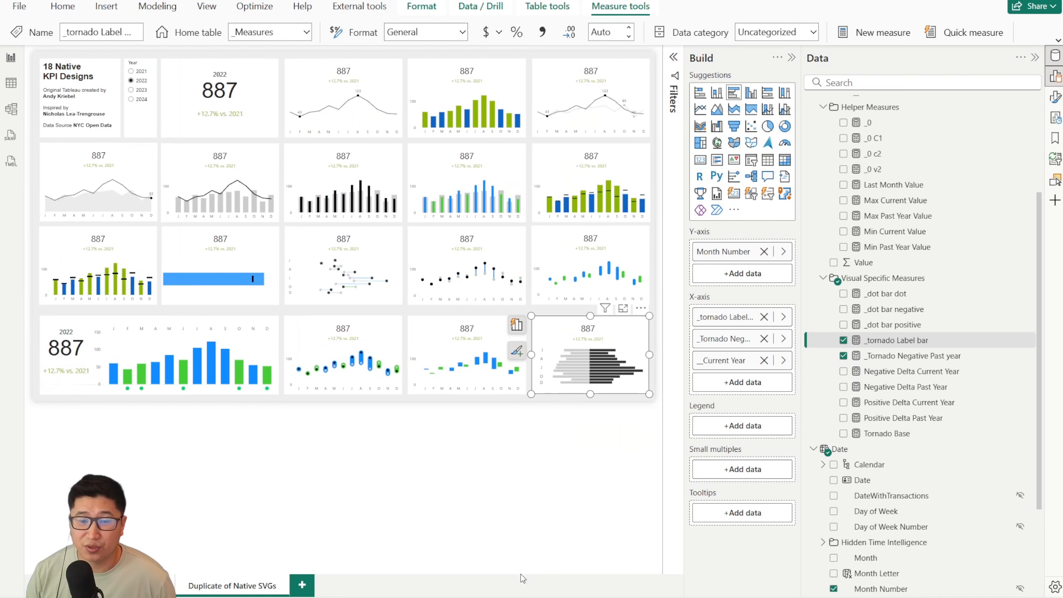
left_click(522, 501)
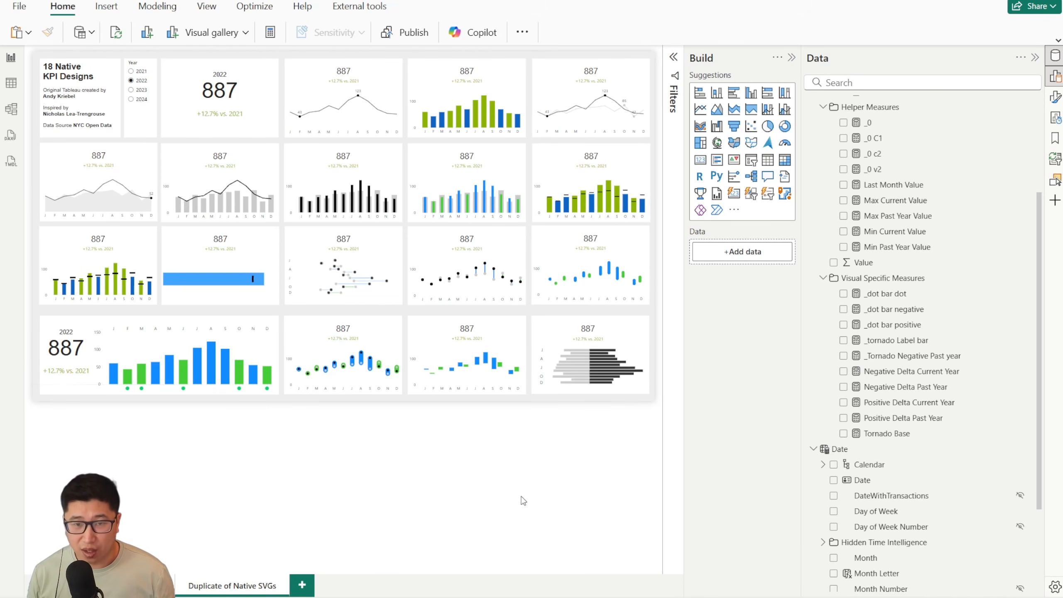
left_click(374, 263)
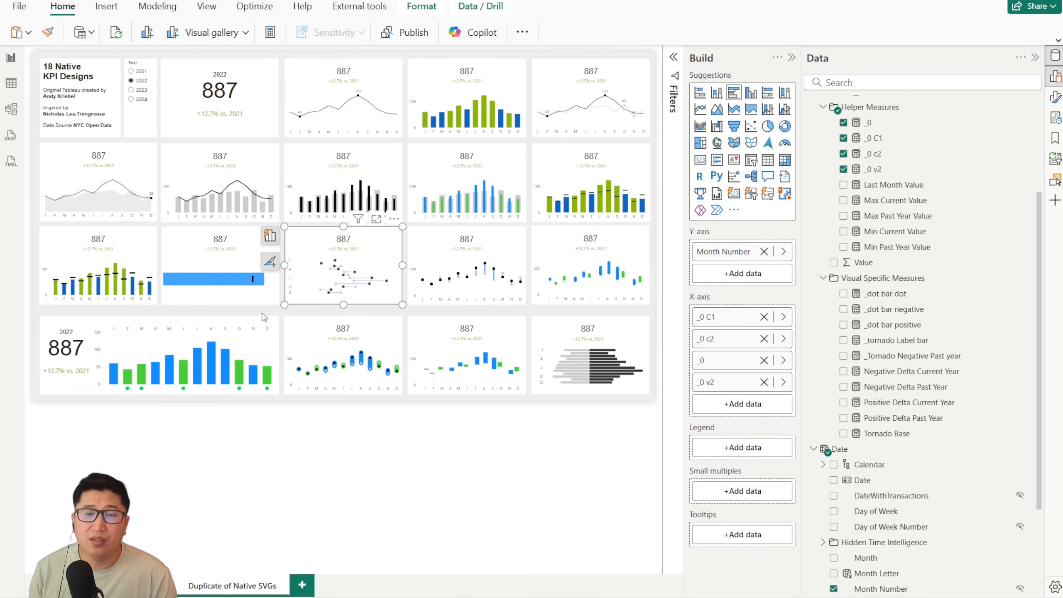
left_click(461, 445)
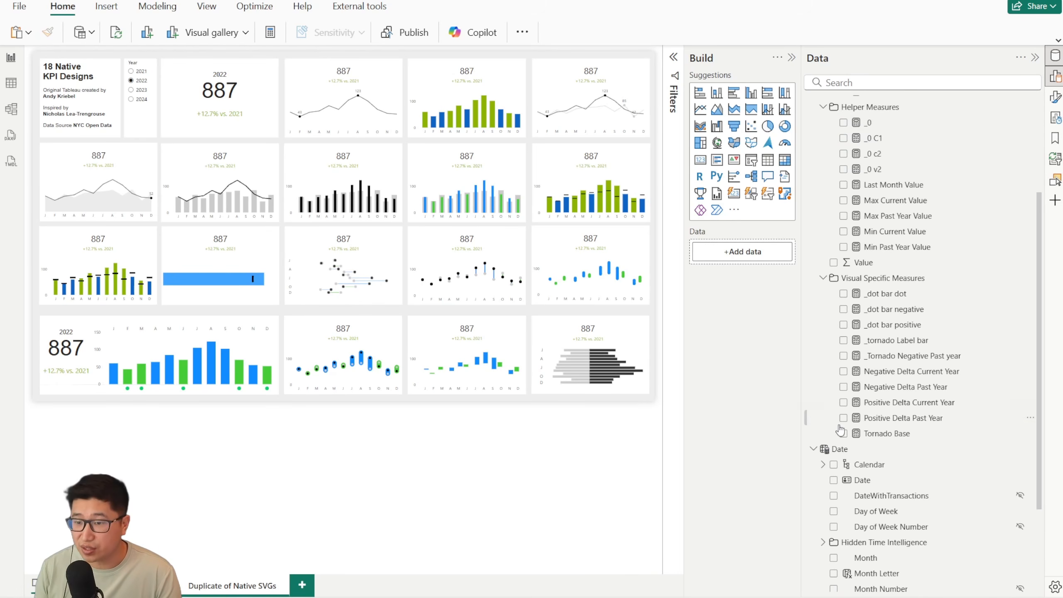
Collapse the Date table and the Base, Helper and Visual Specific Measures folders in the field list.
left_click(813, 448)
scroll(825, 295, "up", 2)
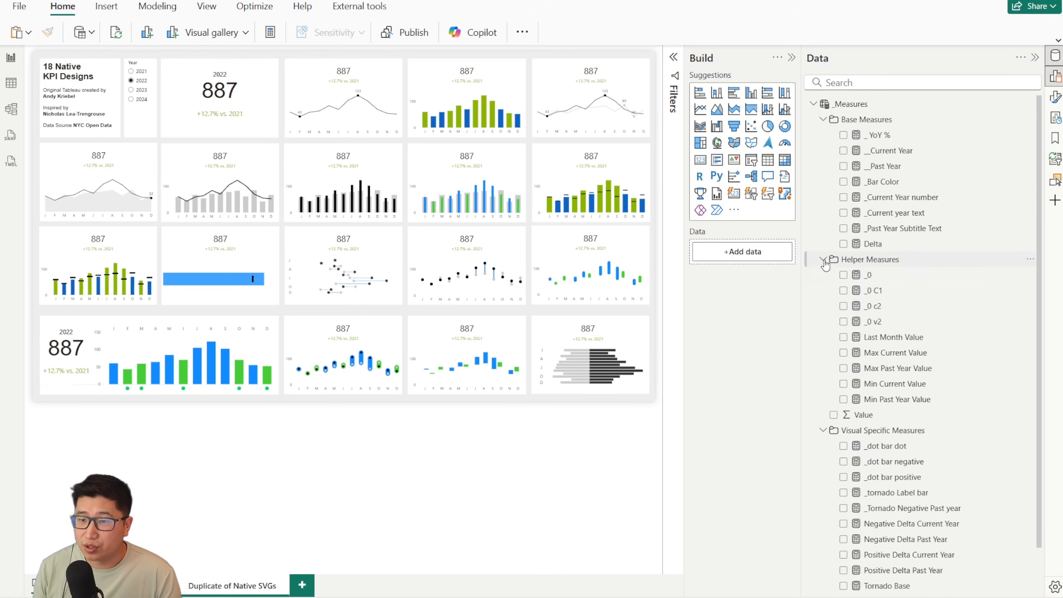
left_click(823, 259)
left_click(823, 291)
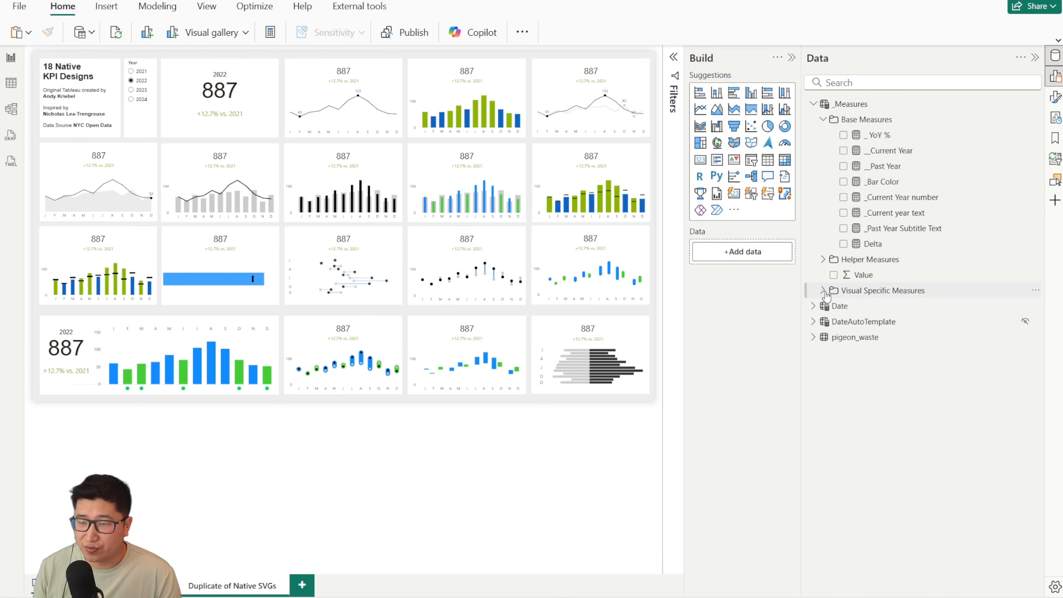
left_click(823, 120)
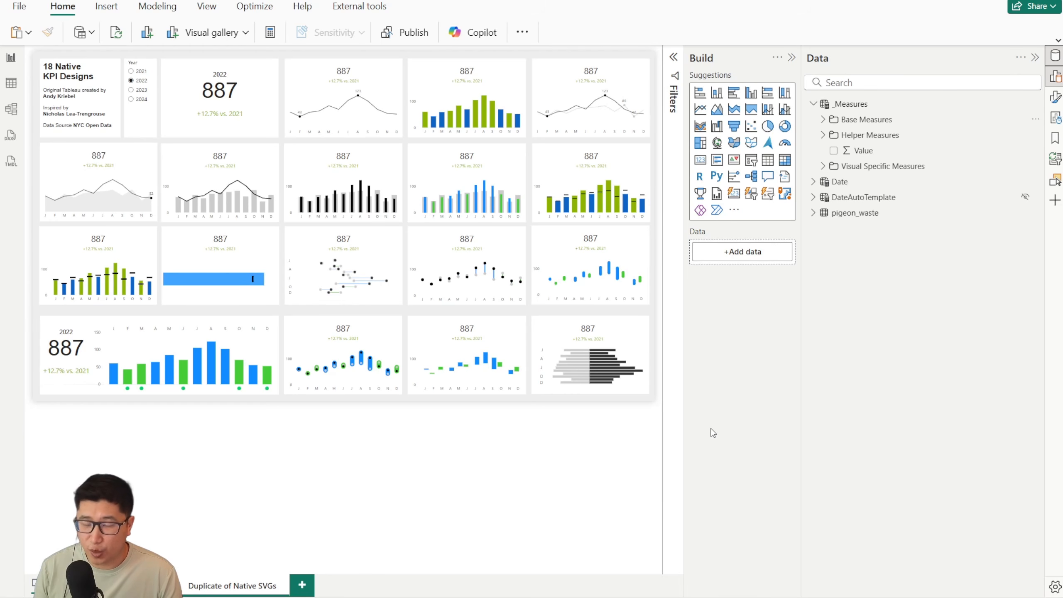
Switch to Tabular Editor on the KPI SVGs model and load the IBCS Monthly SVG sample macro script.
left_click(318, 540)
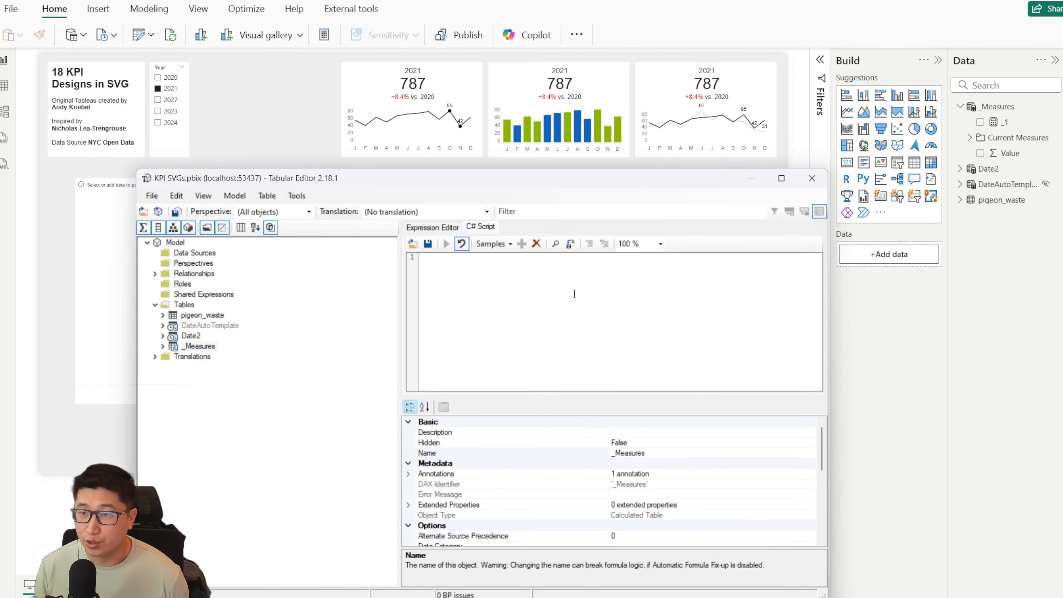
left_click(491, 244)
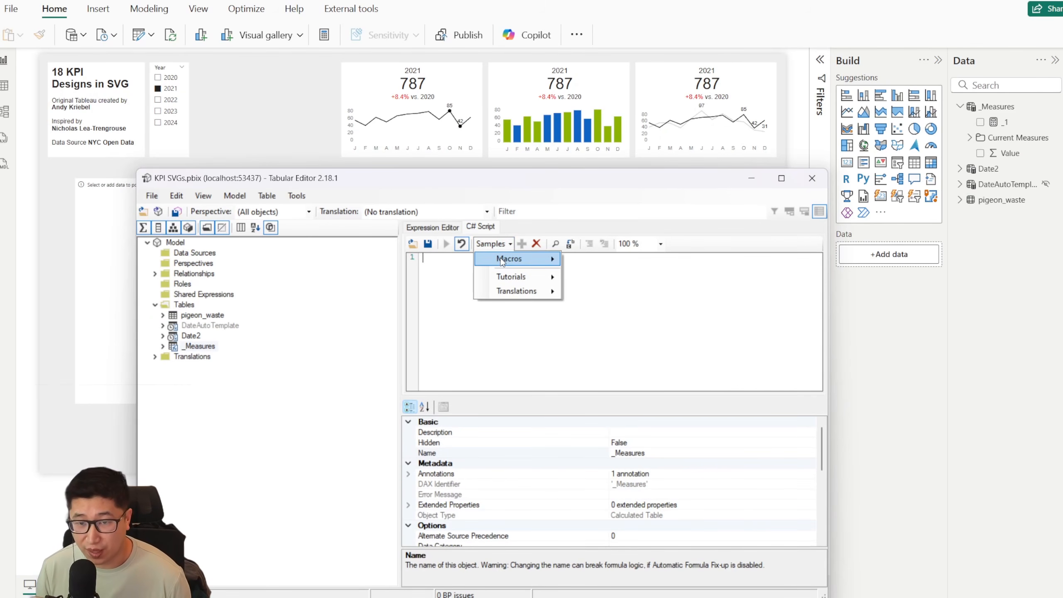
mouse_move(509, 258)
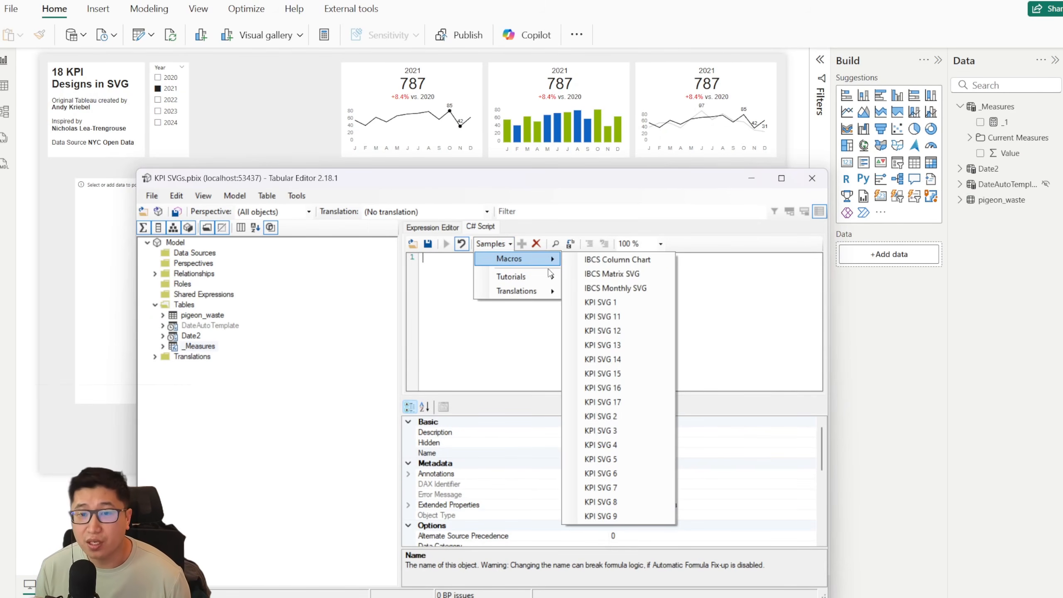
left_click(623, 288)
Run the script on the _Measures table with _Current Year as measure, _Past Year as comparison, and Date2 as source table.
left_click(197, 346)
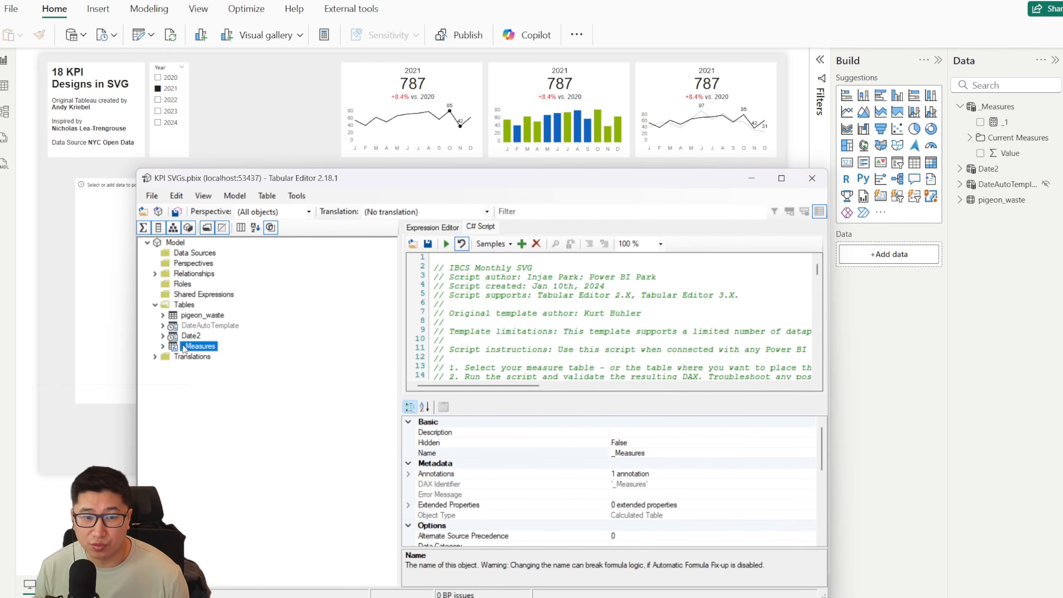
left_click(445, 244)
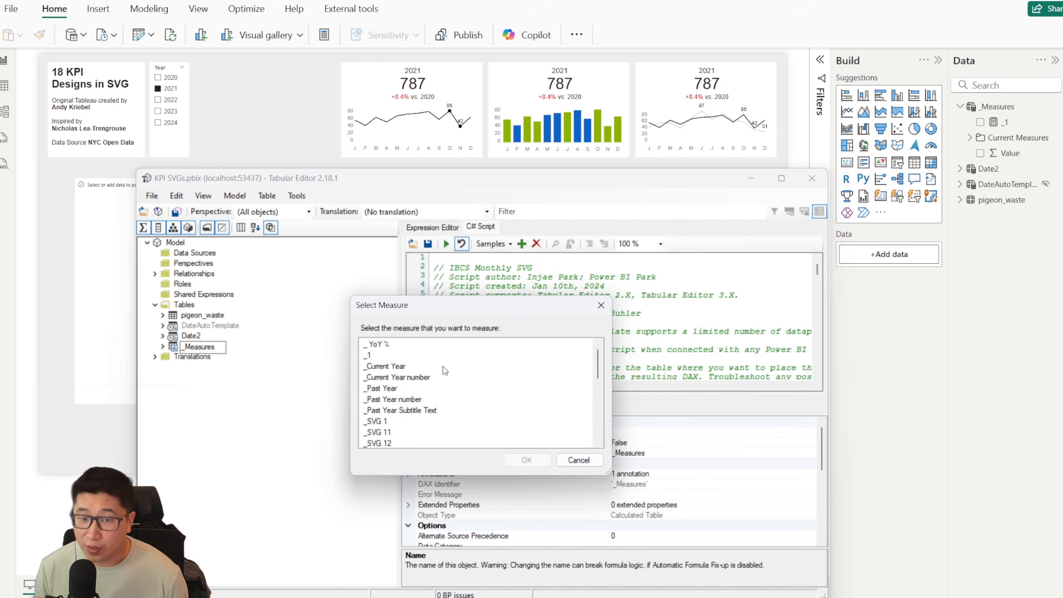
left_click(448, 367)
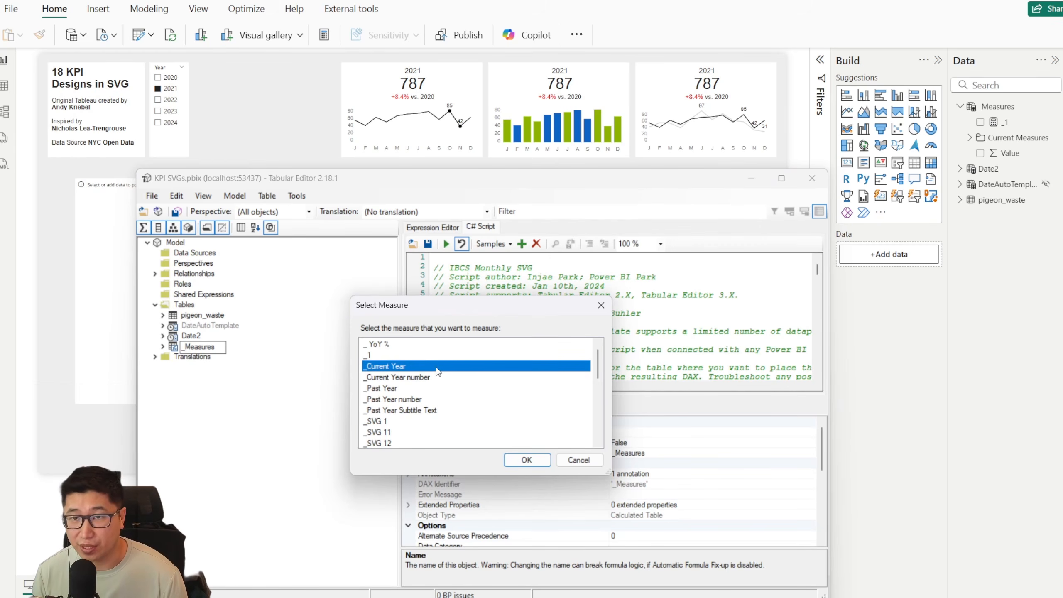
key("Return")
left_click(437, 388)
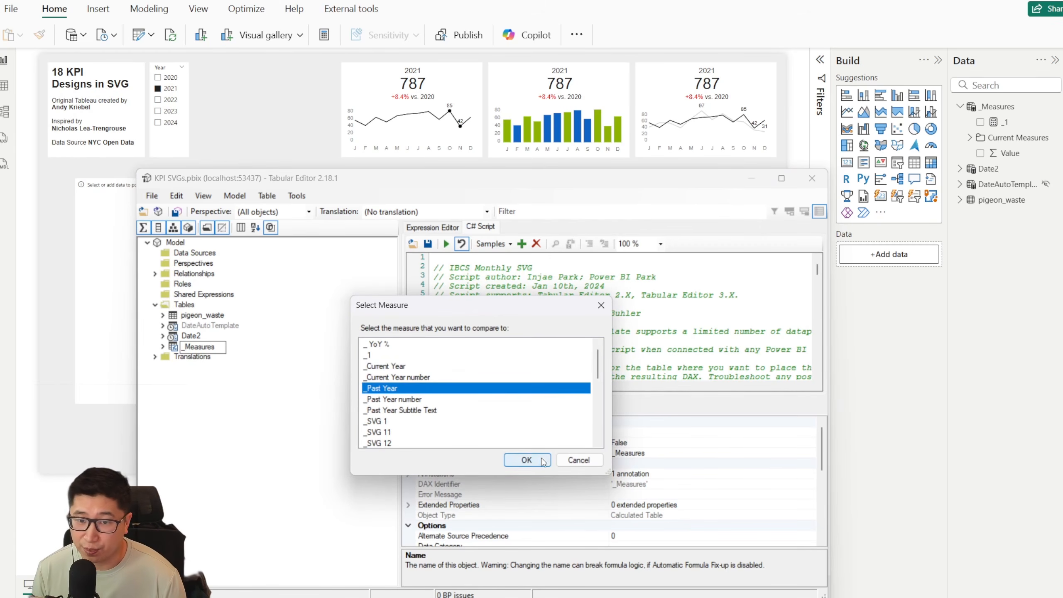
left_click(535, 459)
left_click(479, 358)
left_click(528, 459)
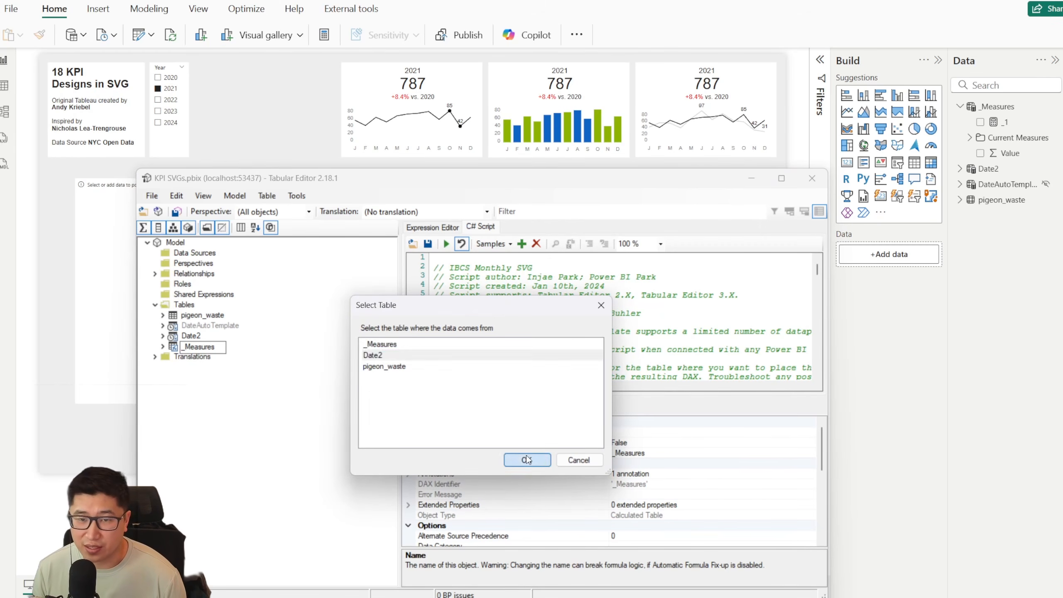
left_click(757, 311)
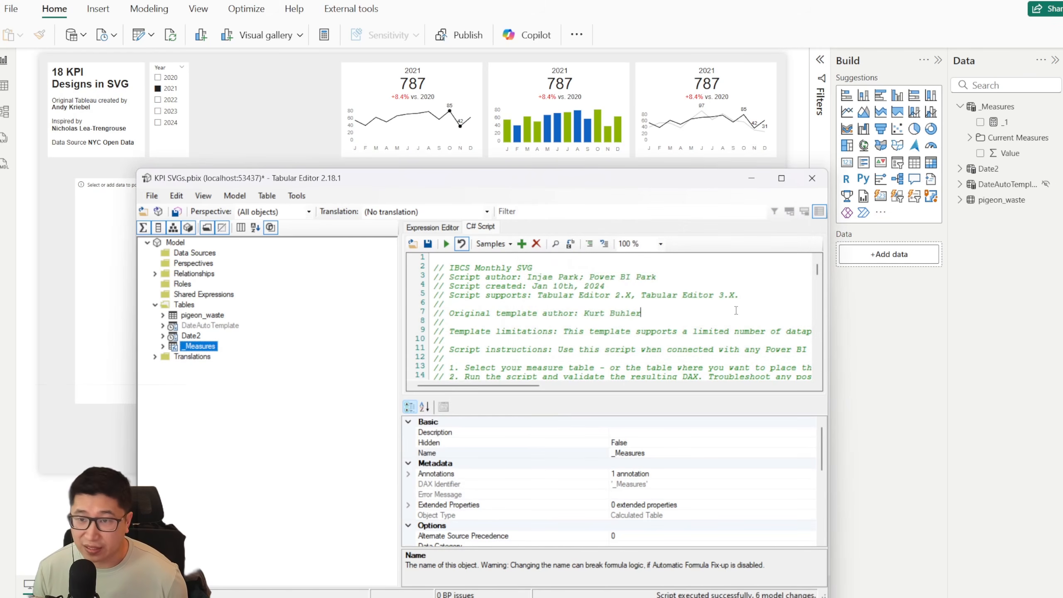
Switch to Power BI and add the New IBCS Monthly SVG 2 measure from the SVGs folder to the empty table visual.
left_click(937, 353)
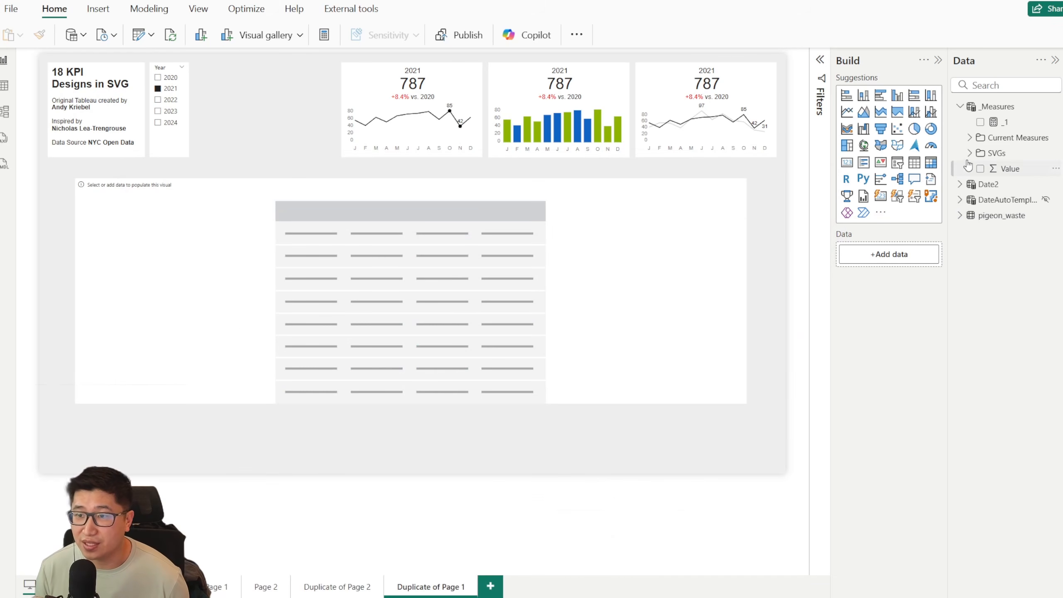
left_click(969, 153)
left_click_drag(984, 167, 457, 287)
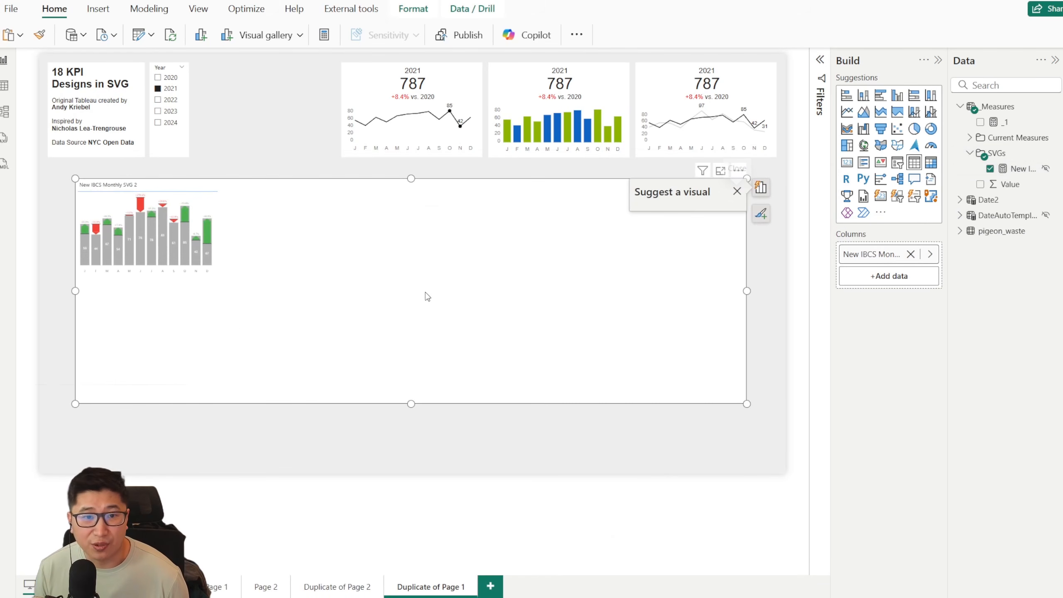
scroll(332, 309, "up", 3)
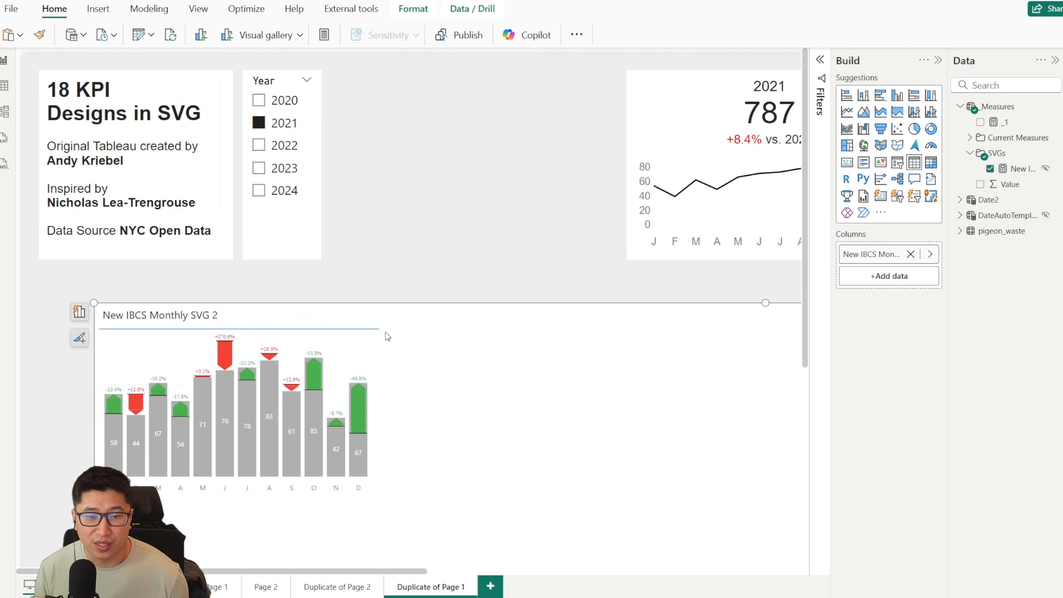
scroll(133, 397, "up", 3)
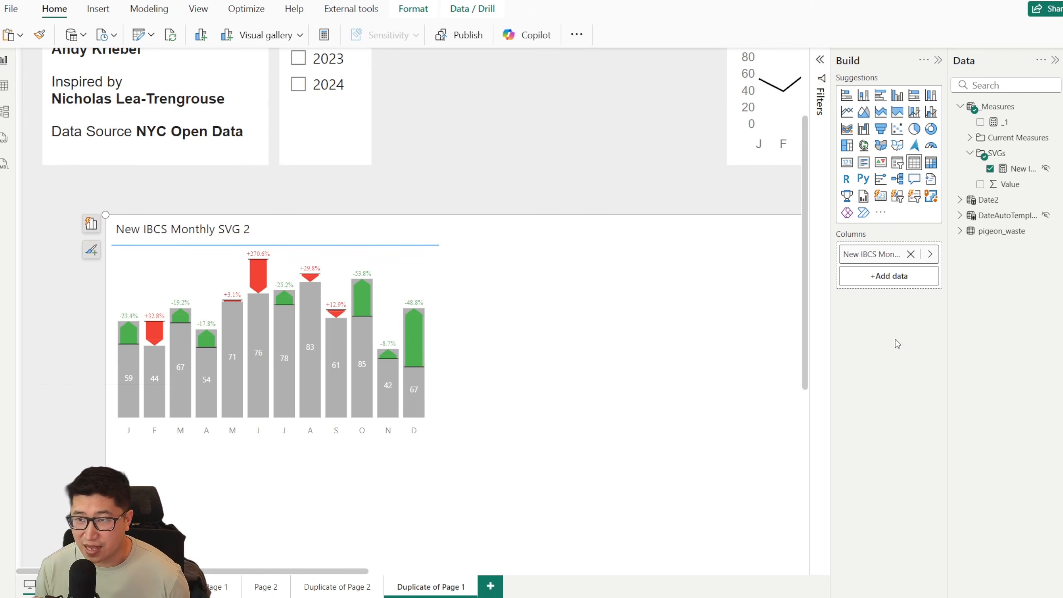
Switch to the SVG KPI Cards course in the browser and look through the lessons Why use SVGs for KPI Cards? and Building the Visuals 1.
key("alt+Tab")
key("alt+Tab")
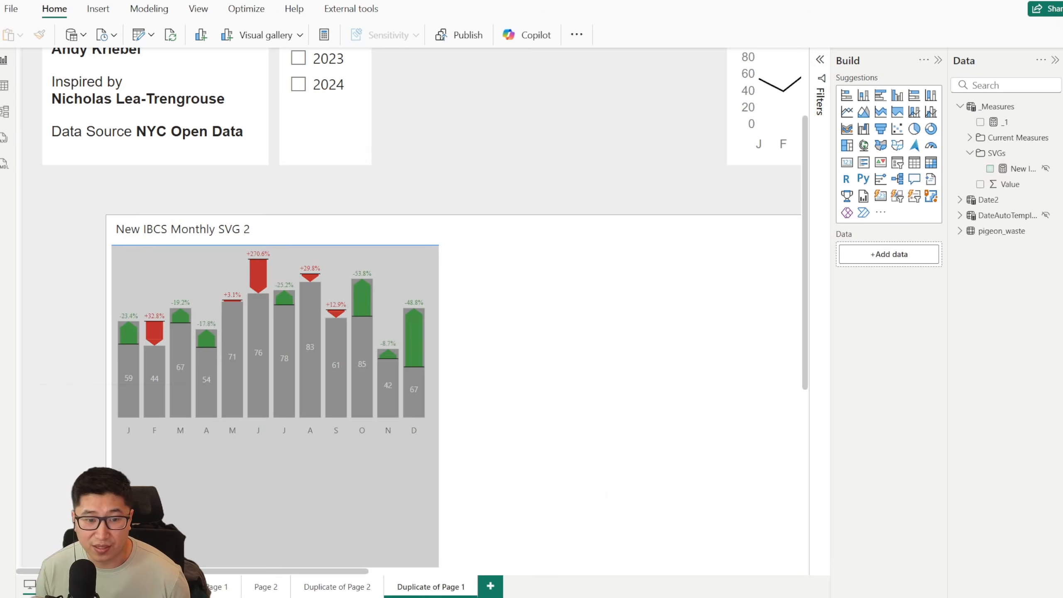
left_click(220, 586)
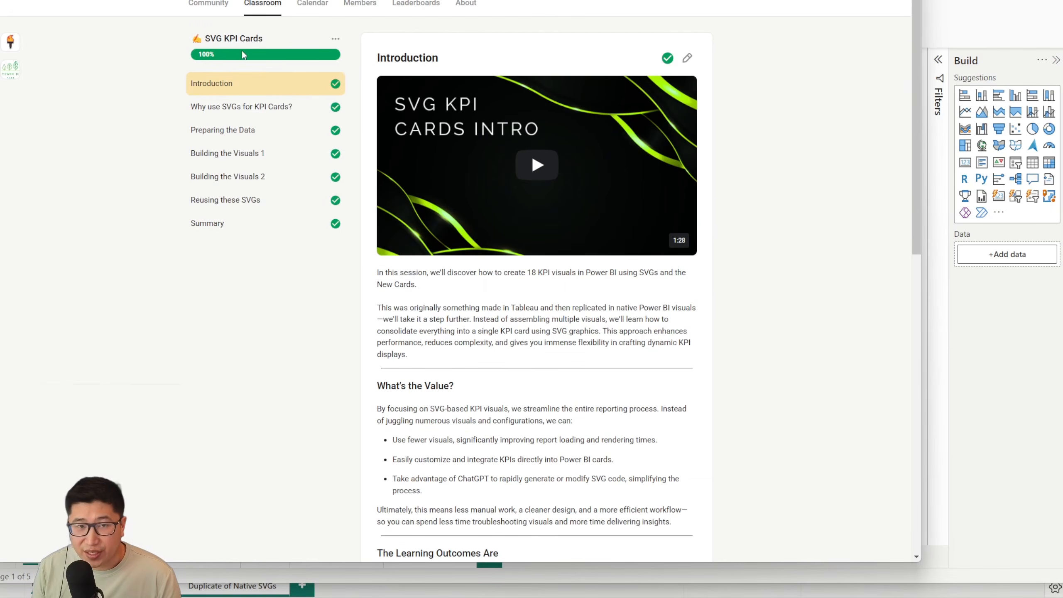
left_click(260, 110)
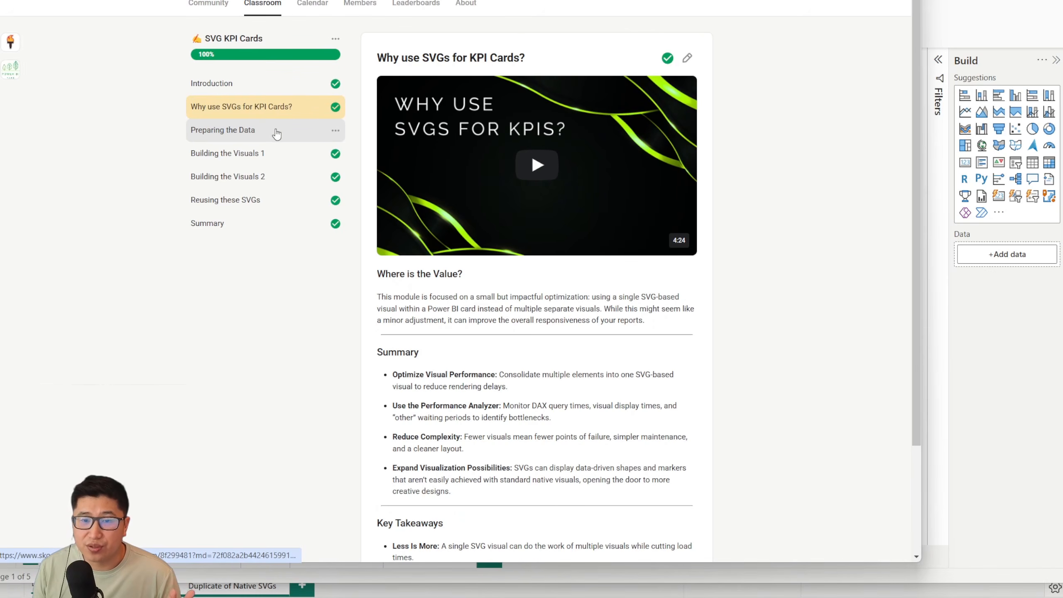
left_click(278, 159)
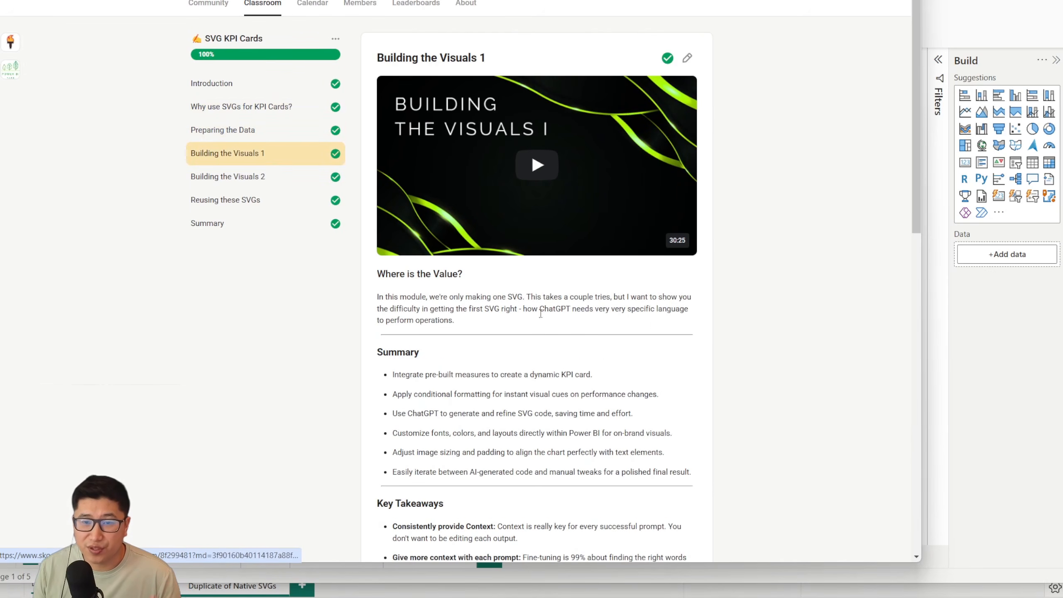
scroll(683, 322, "down", 2)
scroll(679, 318, "down", 15)
scroll(676, 318, "up", 16)
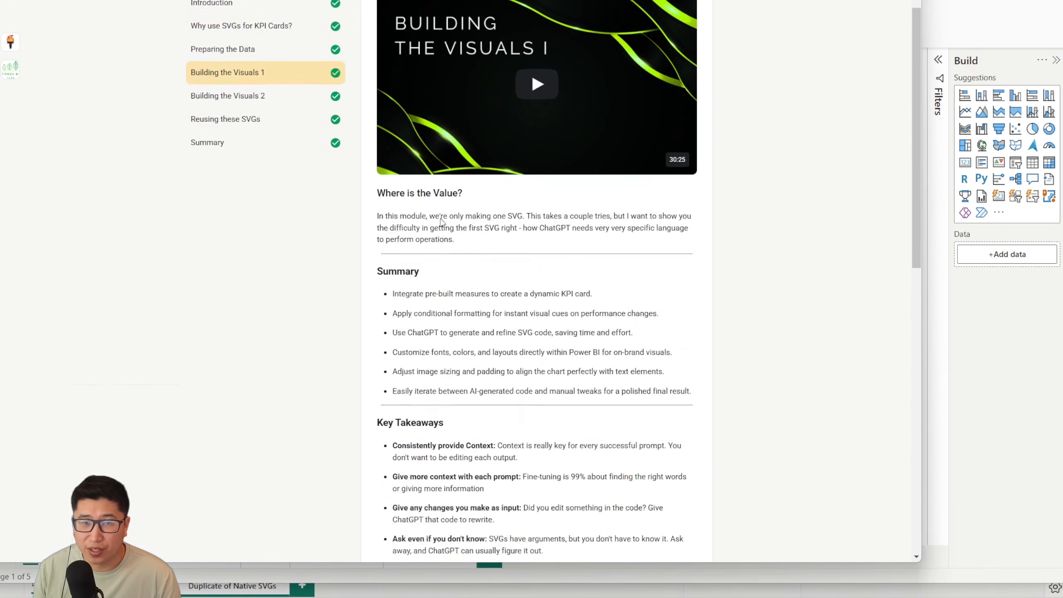
Open the Building the Visuals 2 lesson and look through its summary, key takeaways and ChatGPT prompts with example charts.
left_click(268, 163)
scroll(600, 309, "down", 10)
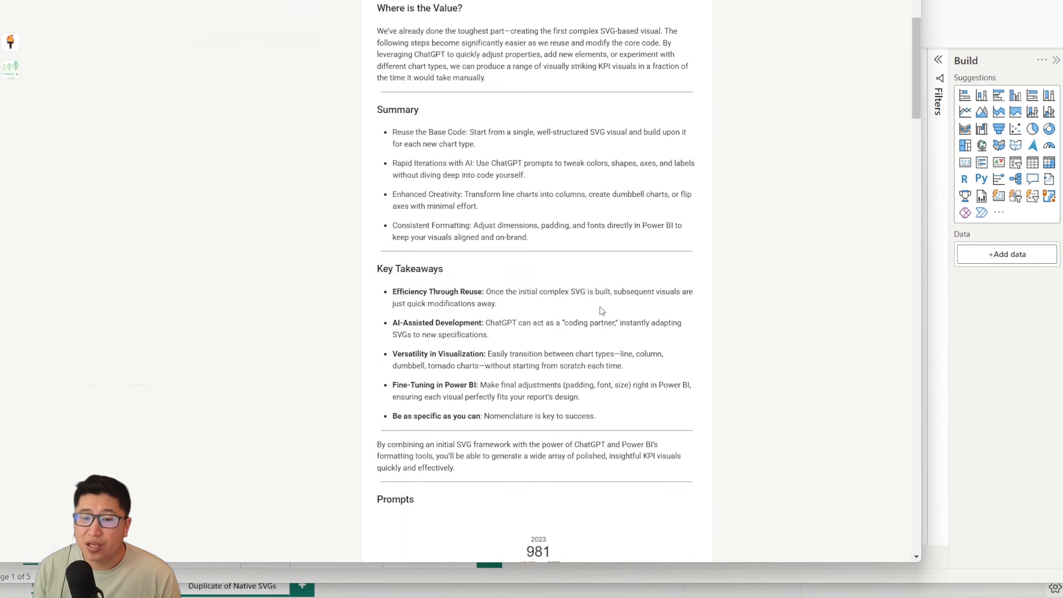
scroll(602, 313, "down", 20)
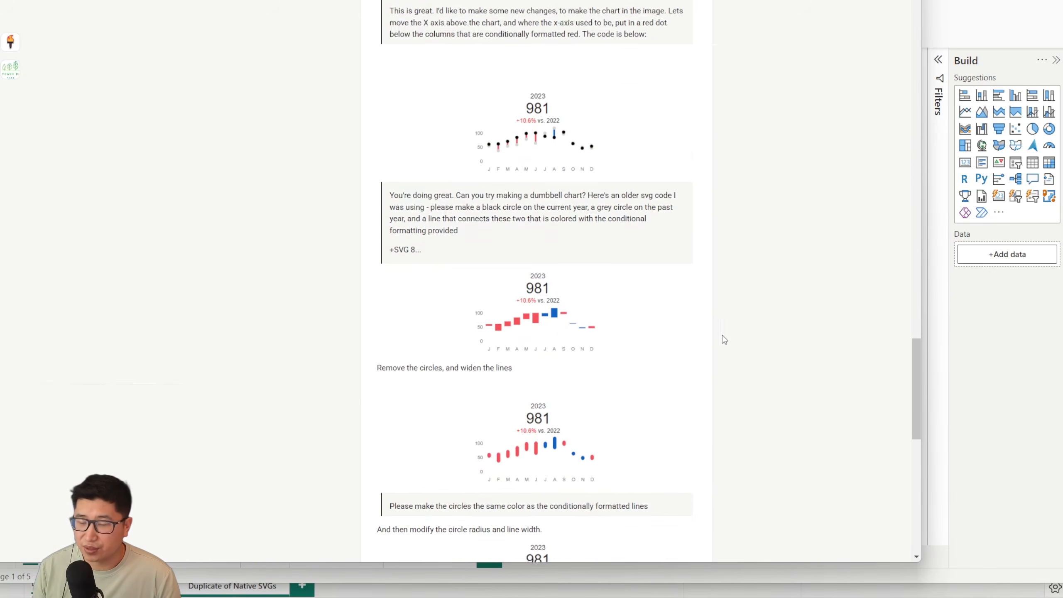
scroll(839, 361, "up", 20)
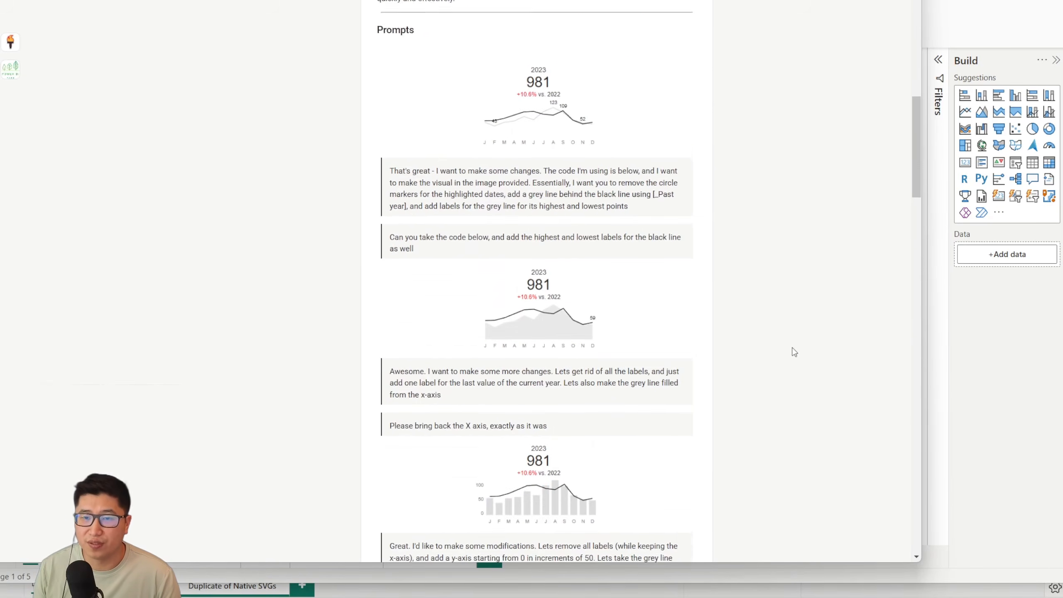